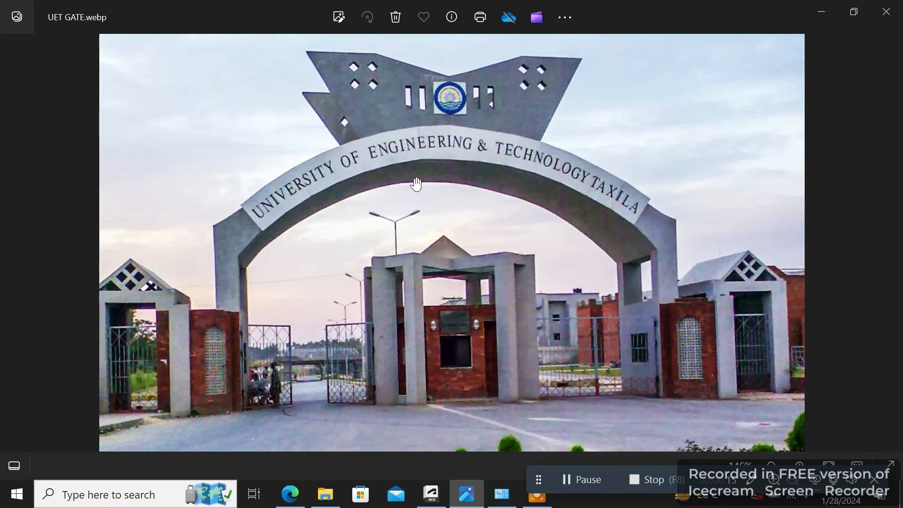
# - Put away the gate photo, start Revit 2024 and open the Sample Architecture Project from the recent files
pyautogui.click(822, 12)
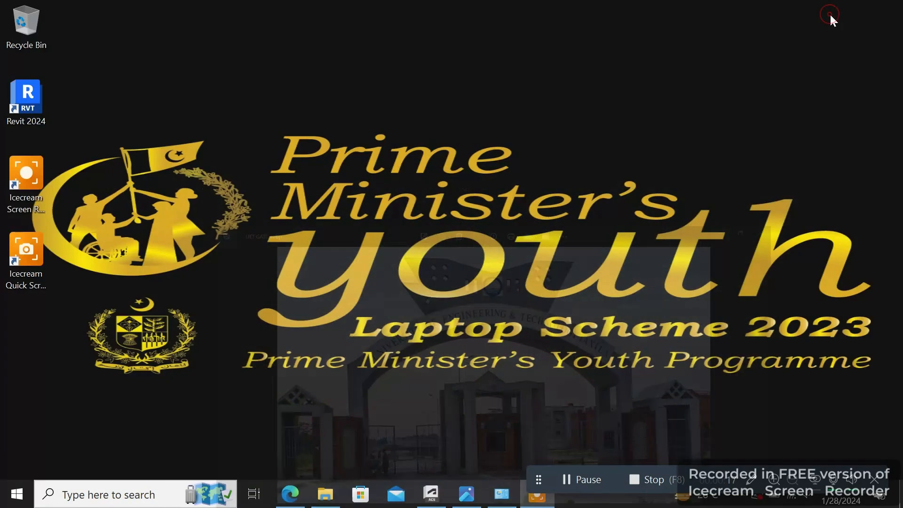
pyautogui.doubleClick(35, 108)
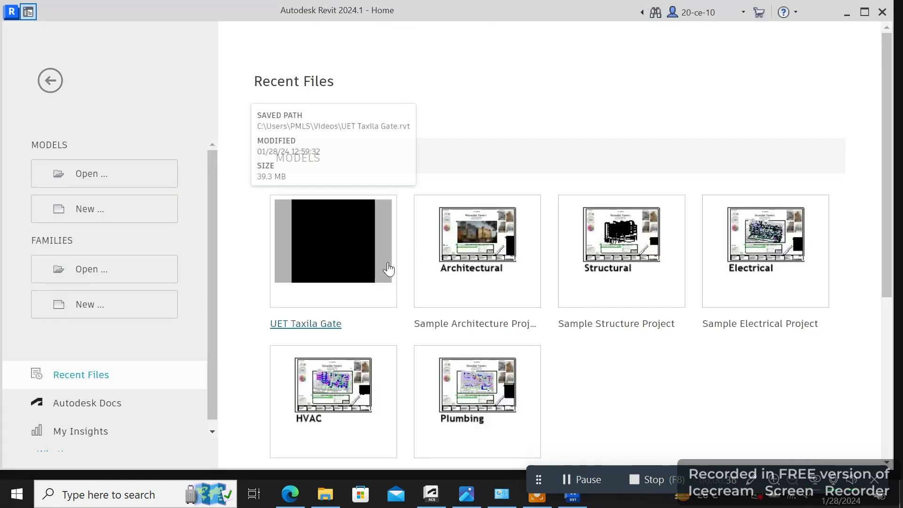
pyautogui.click(485, 250)
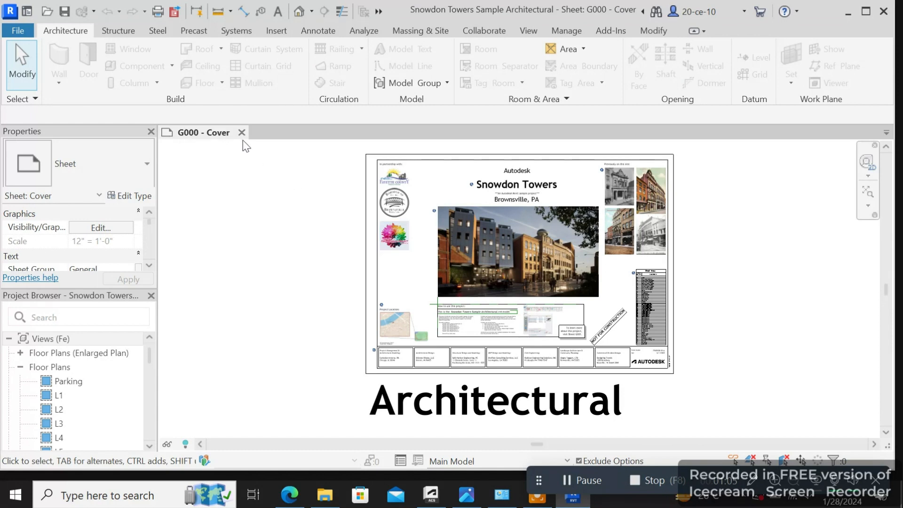
# - Create a new project from the Imperial Multi-discipline template
pyautogui.click(19, 31)
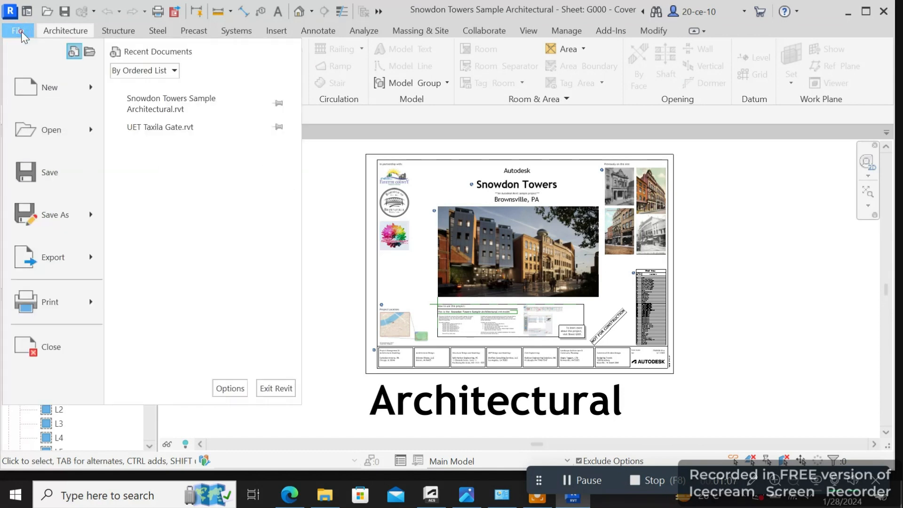
pyautogui.moveTo(91, 90)
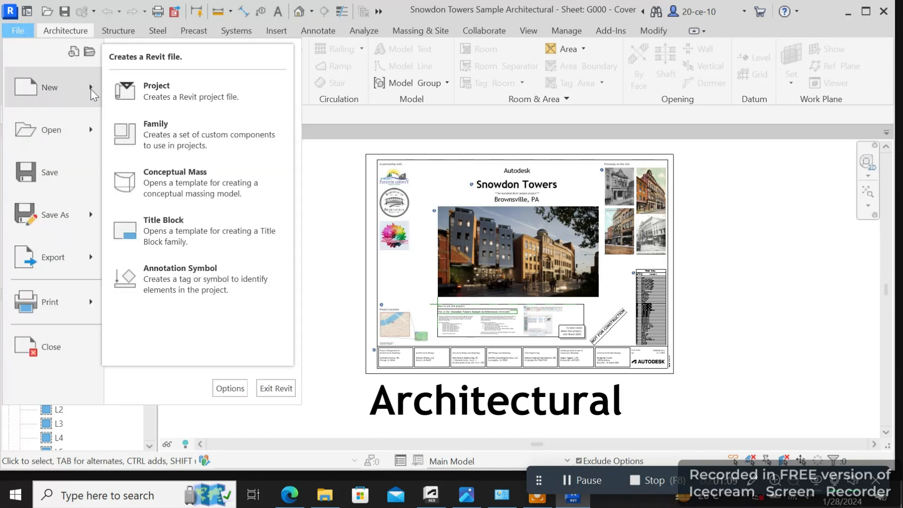
pyautogui.click(161, 99)
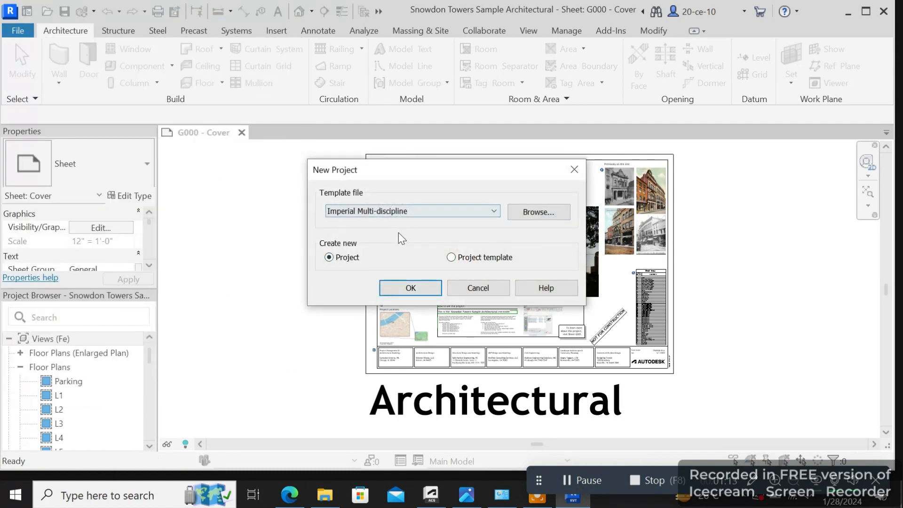
pyautogui.click(422, 285)
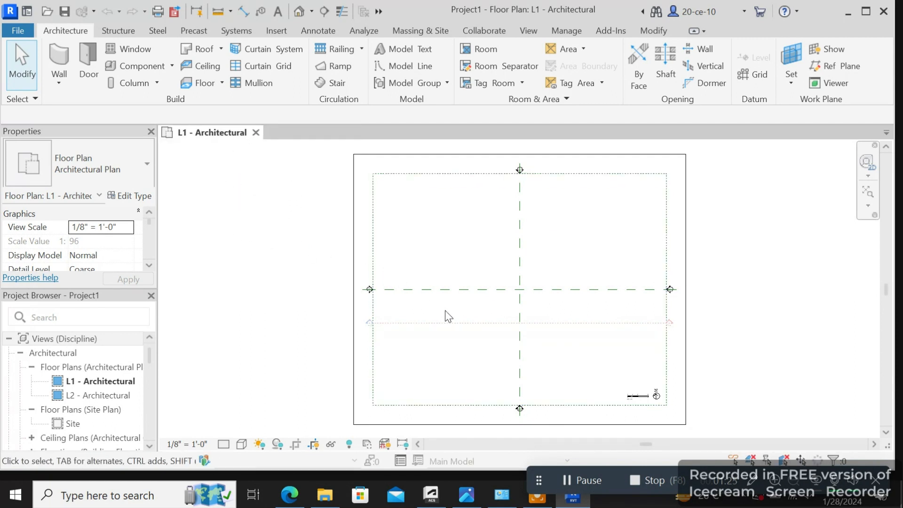
# - Start an in-place model component in the Roads category on the L1 architectural plan, accepting the default name
pyautogui.scroll(1, 446, 314)
pyautogui.scroll(-1, 458, 316)
pyautogui.moveTo(490, 323); pyautogui.dragTo(424, 309, button='middle')
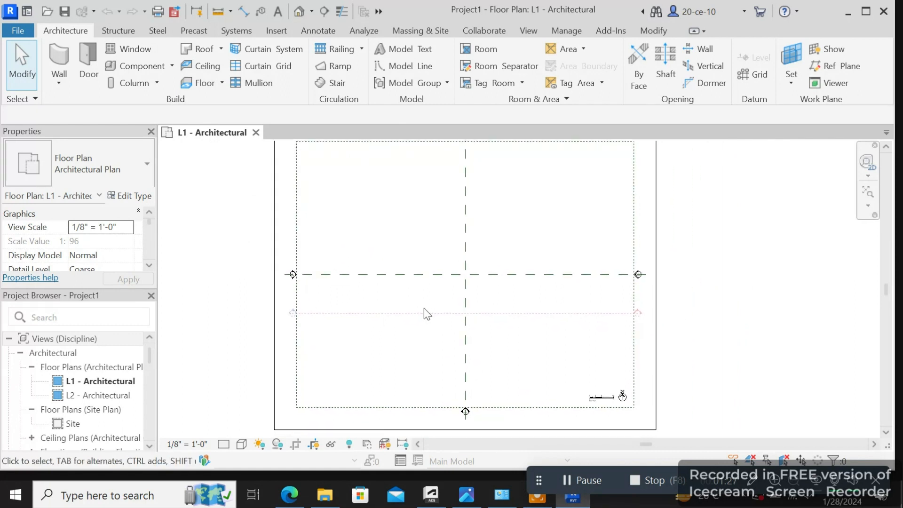
pyautogui.scroll(-1, 425, 308)
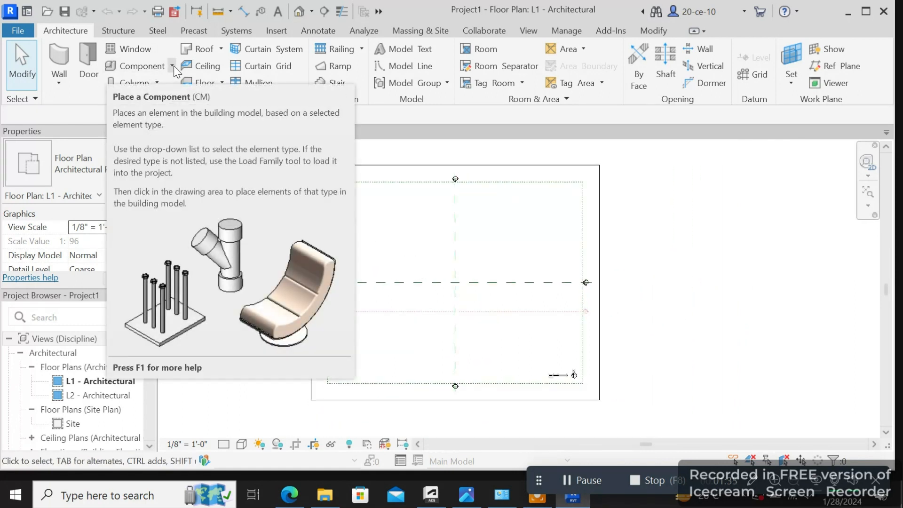
pyautogui.click(174, 66)
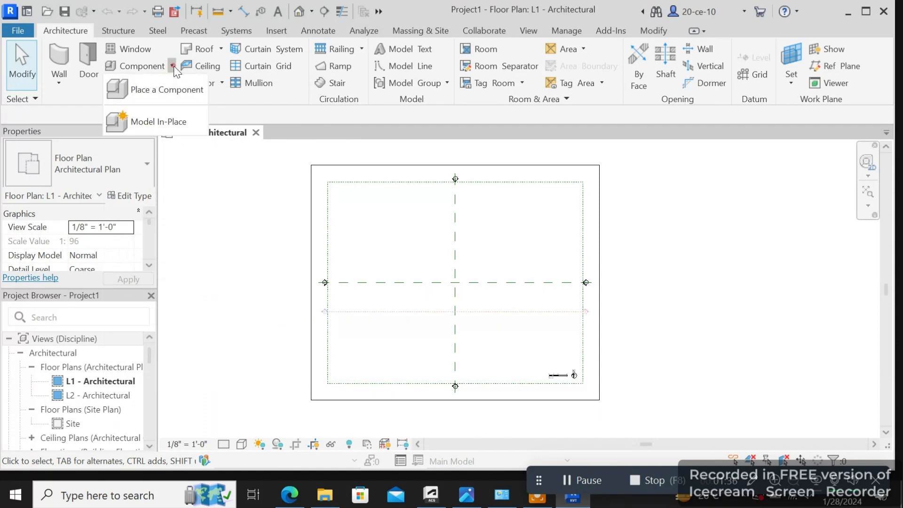
pyautogui.click(162, 122)
pyautogui.scroll(-2, 395, 221)
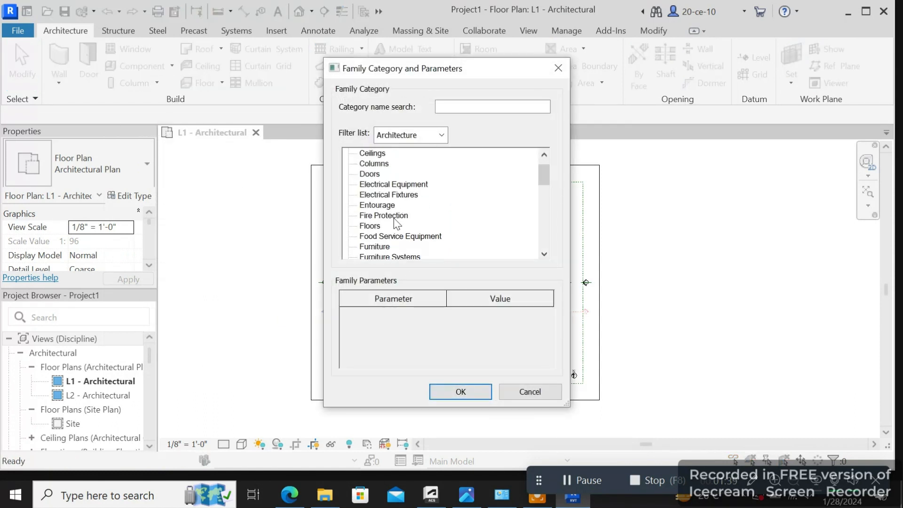
pyautogui.scroll(-5, 401, 240)
pyautogui.click(376, 225)
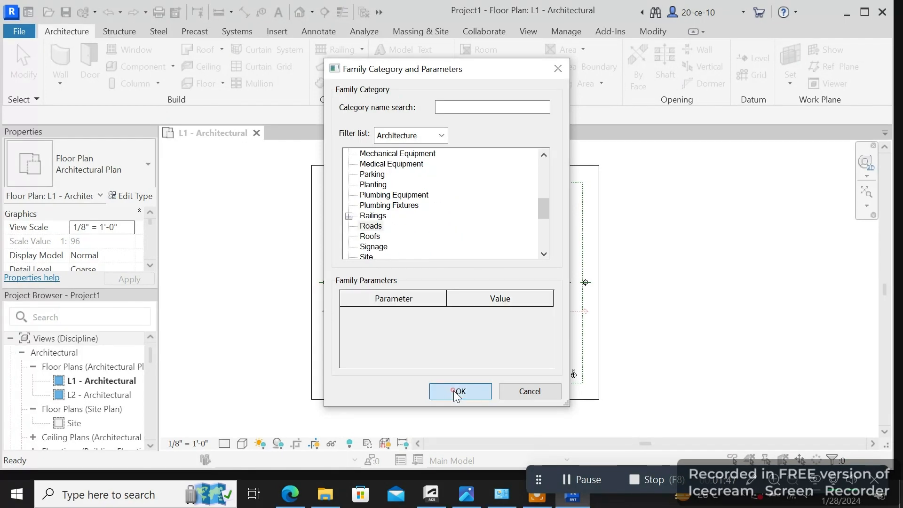
pyautogui.click(460, 391)
pyautogui.click(446, 266)
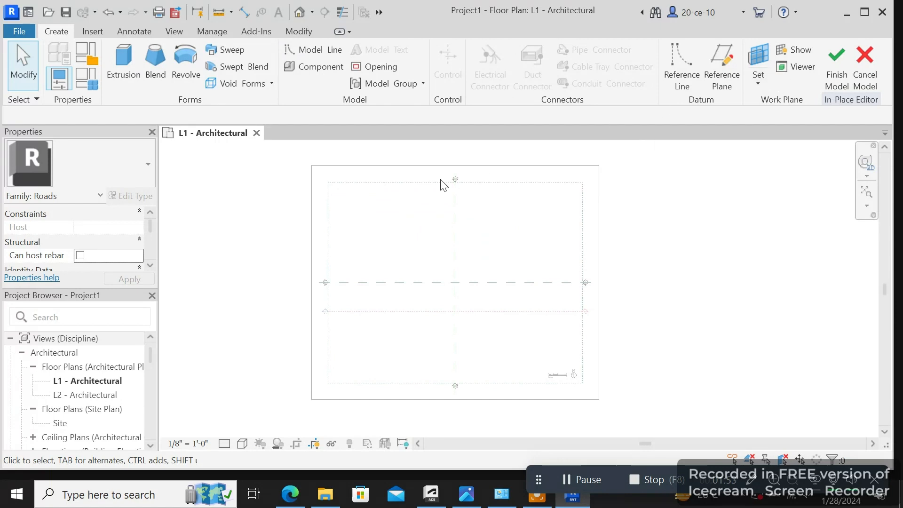
# - Extrude a rectangle about 140' by 72' around the plan's centre as the road slab and finish the in-place model
pyautogui.click(134, 68)
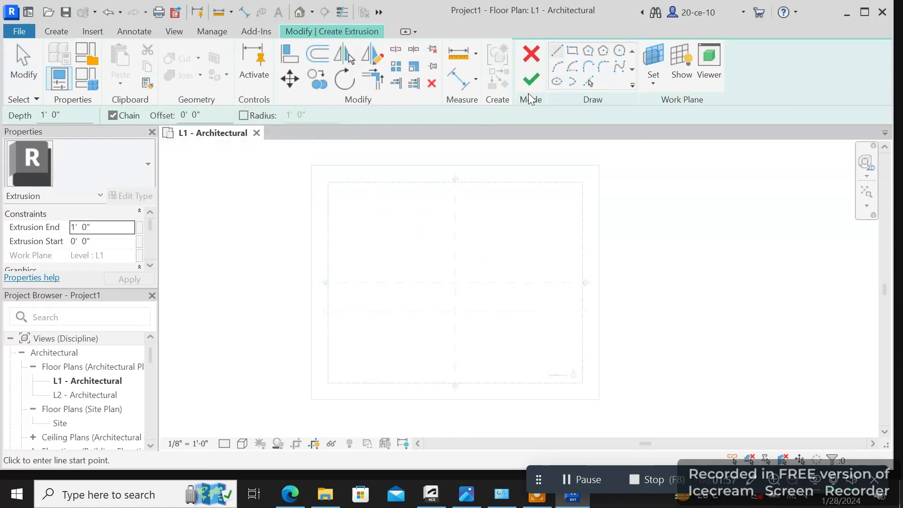
pyautogui.click(576, 52)
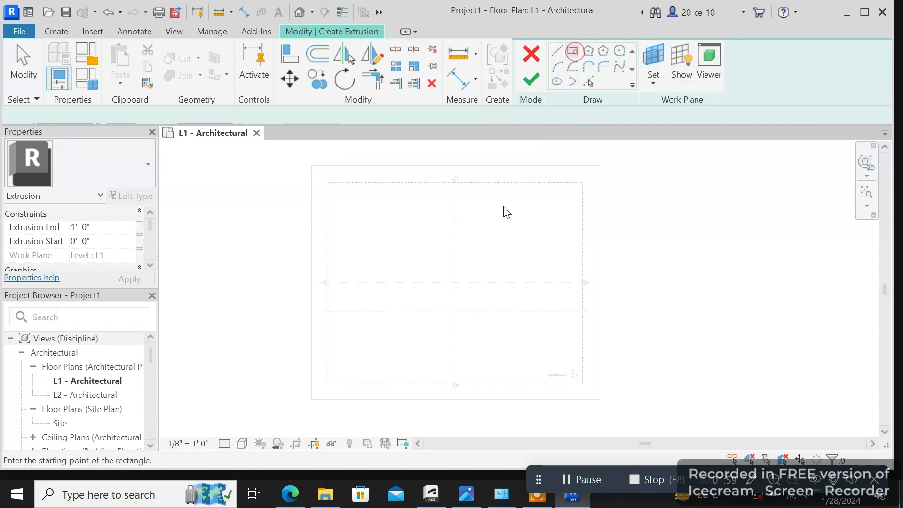
pyautogui.click(384, 242)
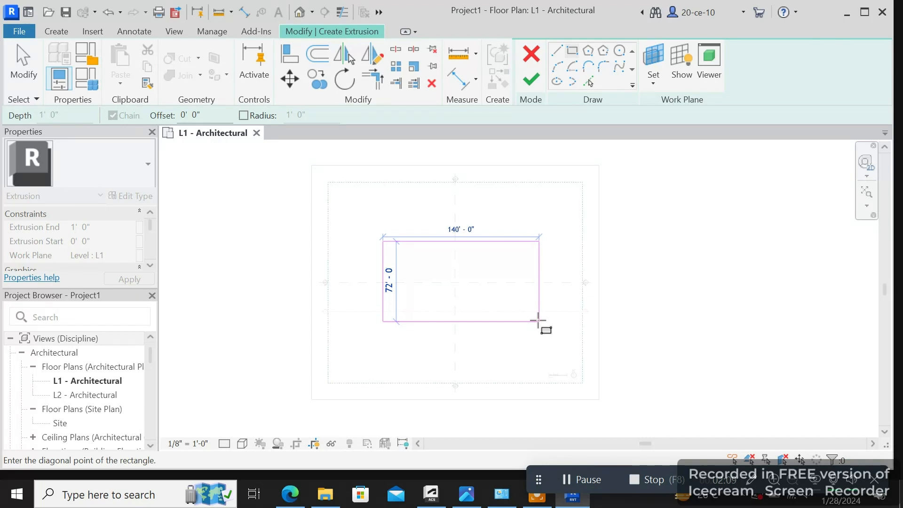
pyautogui.click(538, 321)
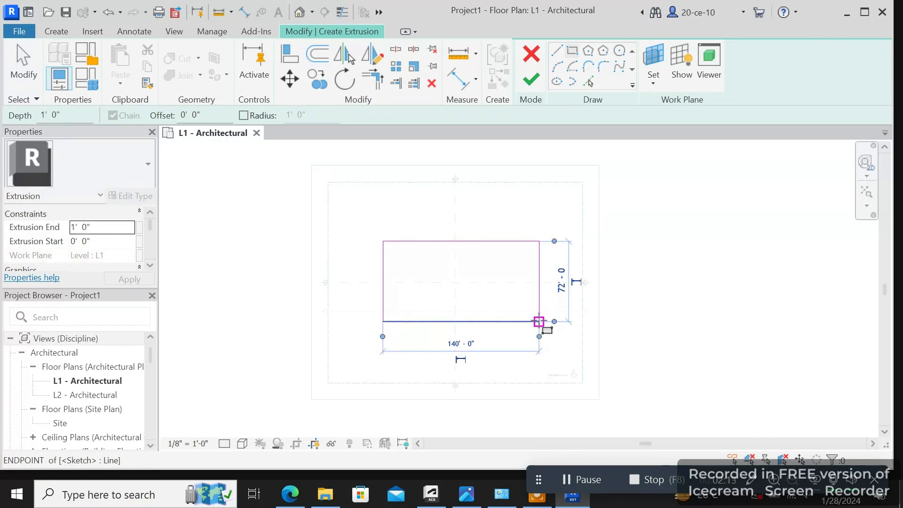
pyautogui.rightClick(505, 212)
pyautogui.click(540, 216)
pyautogui.scroll(2, 450, 293)
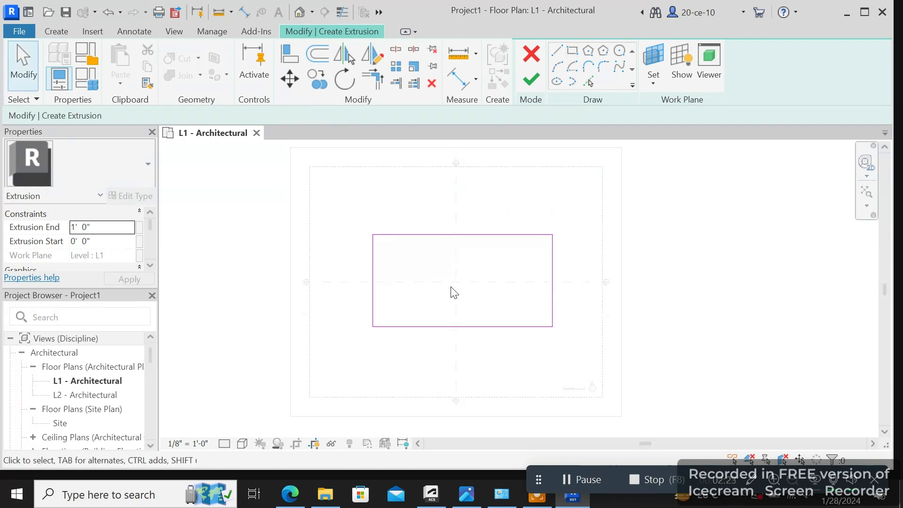
pyautogui.click(532, 79)
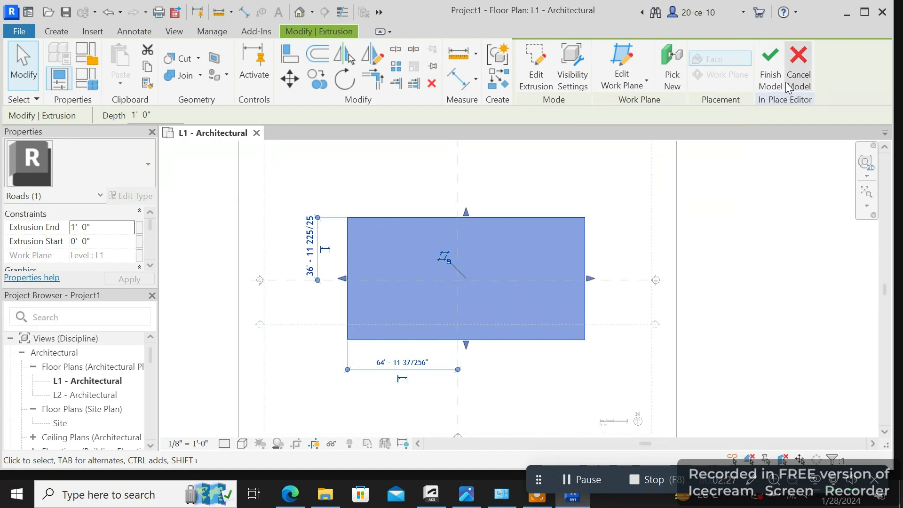
pyautogui.click(770, 75)
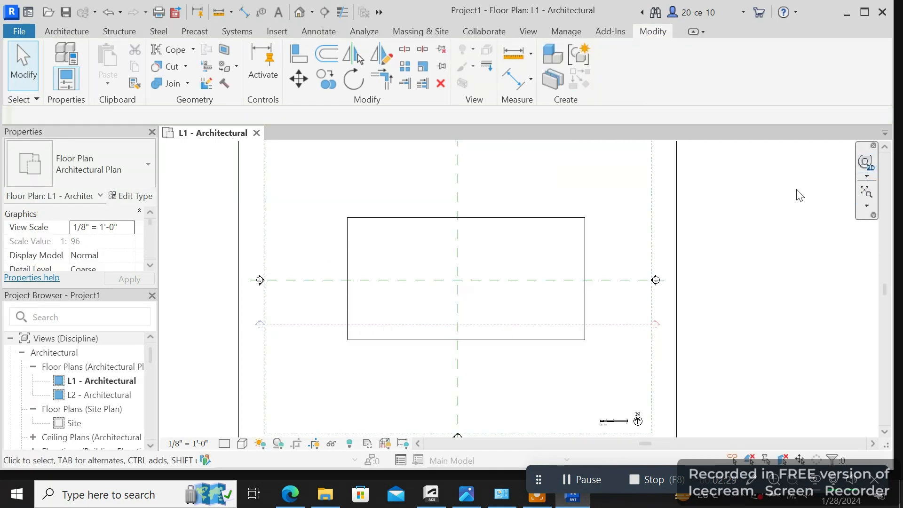
# - In a front-facing 3D view, stretch the road slab's underside below level L1 and lower its top face to L1
pyautogui.click(301, 13)
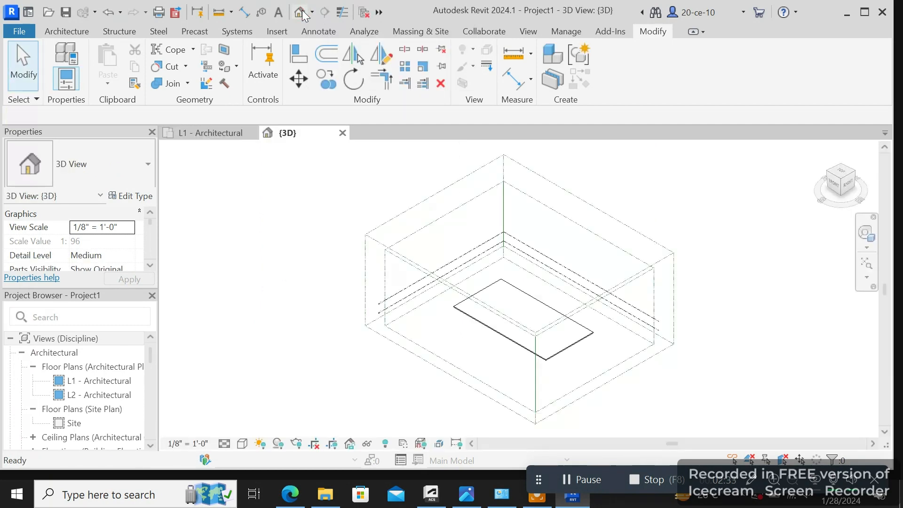
pyautogui.click(833, 183)
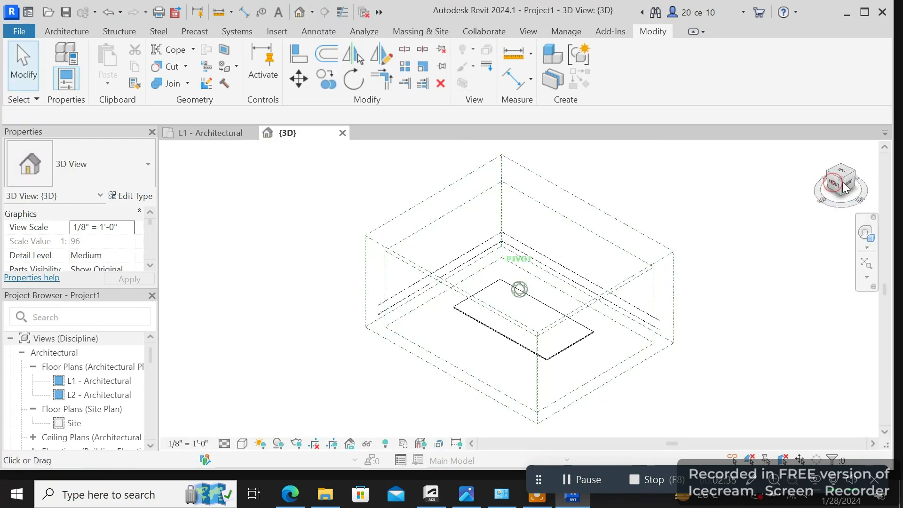
pyautogui.scroll(5, 518, 329)
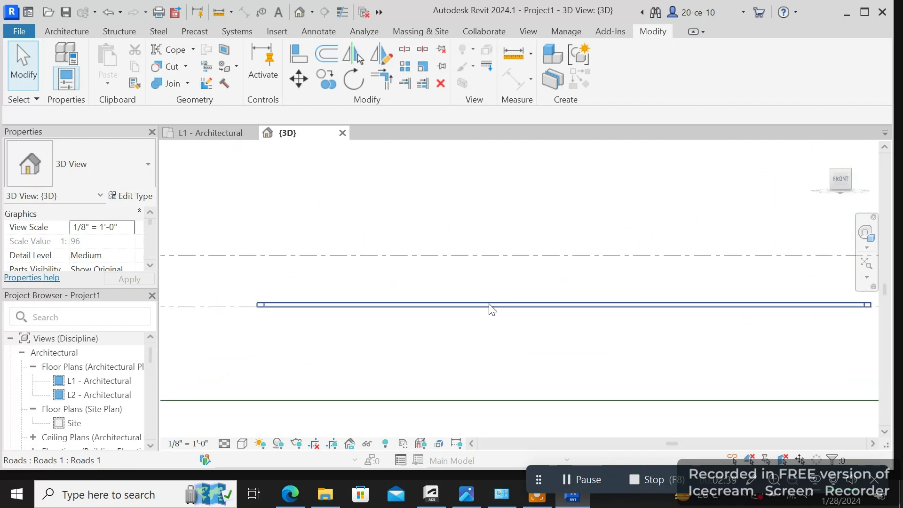
pyautogui.click(491, 308)
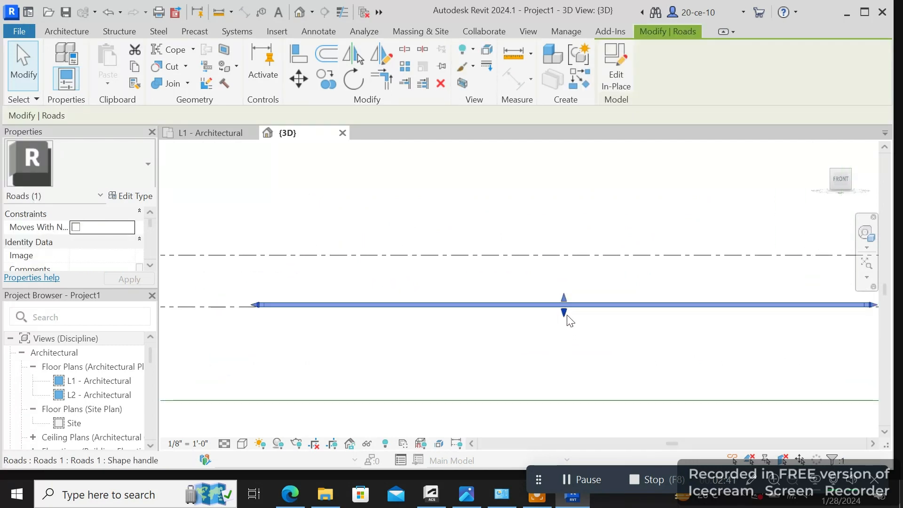
pyautogui.moveTo(564, 312); pyautogui.dragTo(568, 320)
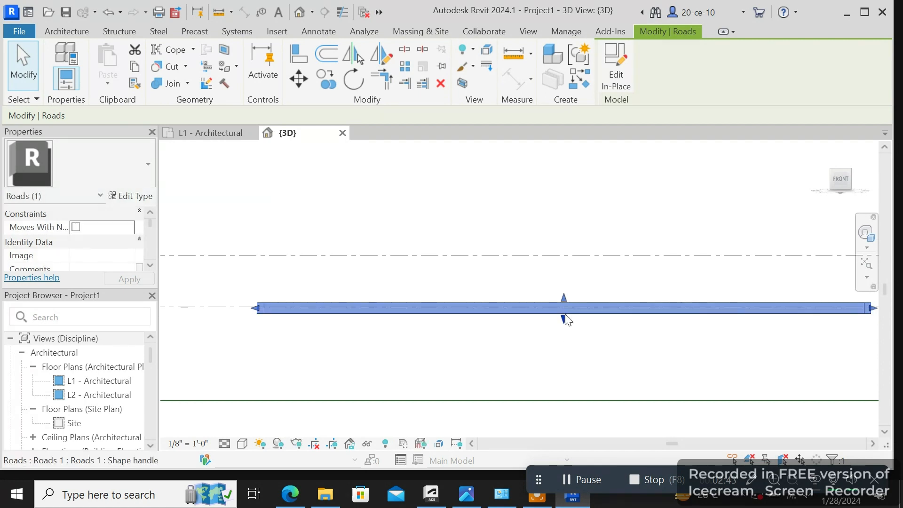
pyautogui.scroll(2, 567, 320)
pyautogui.moveTo(571, 287); pyautogui.dragTo(570, 294)
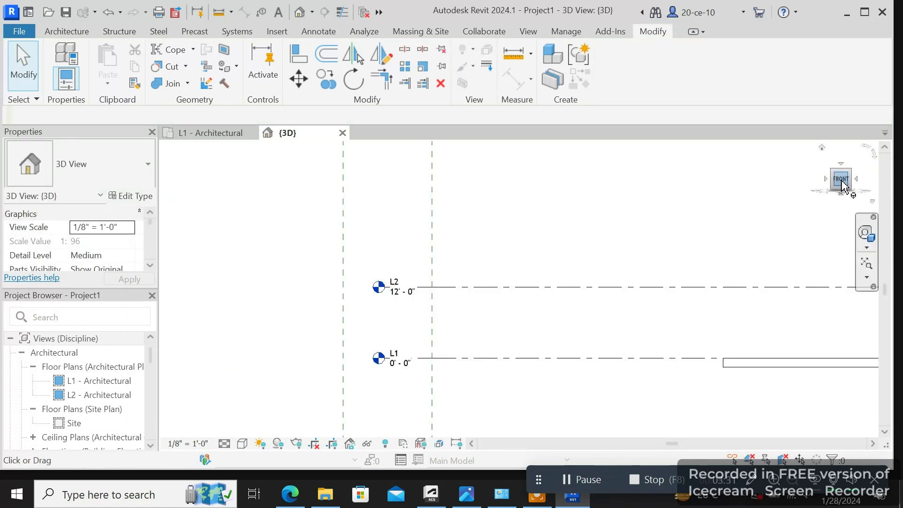
# - In top view, draw a 20' high Generic - 8" architectural wall across the road slab between the midpoints of its two long edges
pyautogui.moveTo(841, 181); pyautogui.dragTo(837, 213)
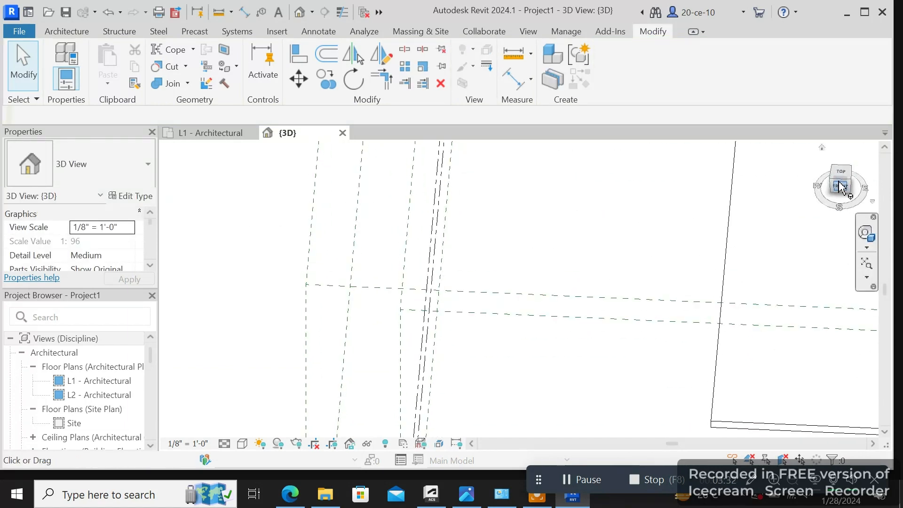
pyautogui.click(842, 188)
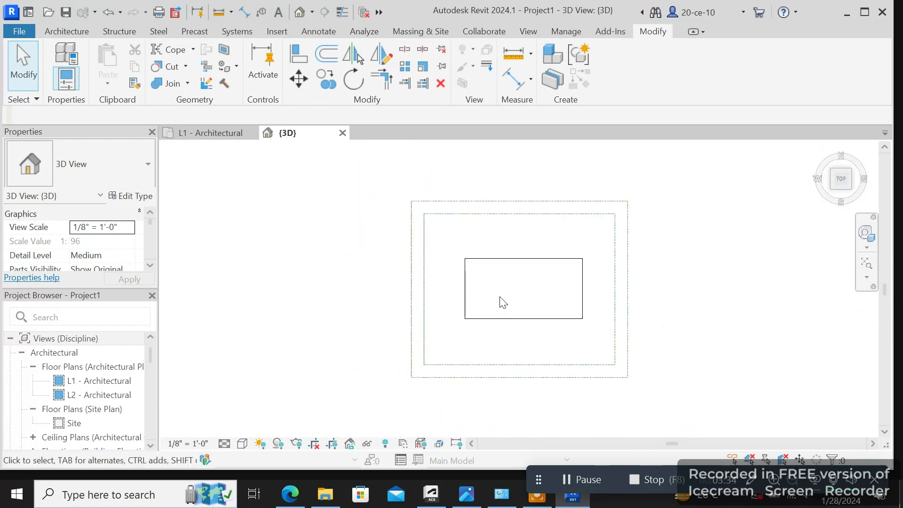
pyautogui.scroll(4, 504, 302)
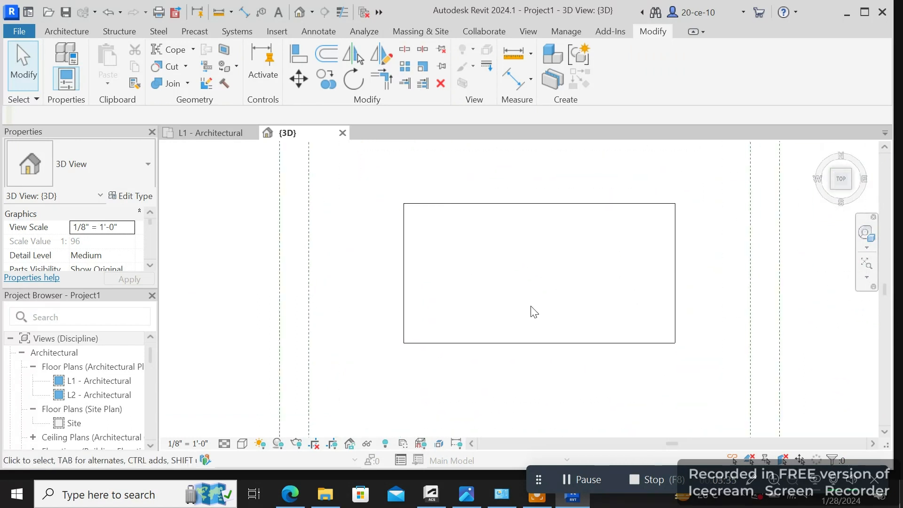
pyautogui.click(72, 33)
pyautogui.click(64, 76)
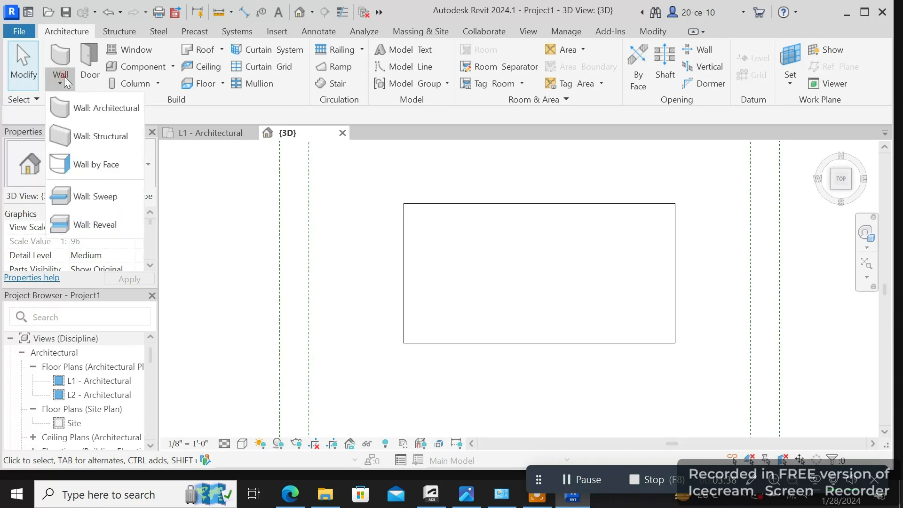
pyautogui.click(106, 108)
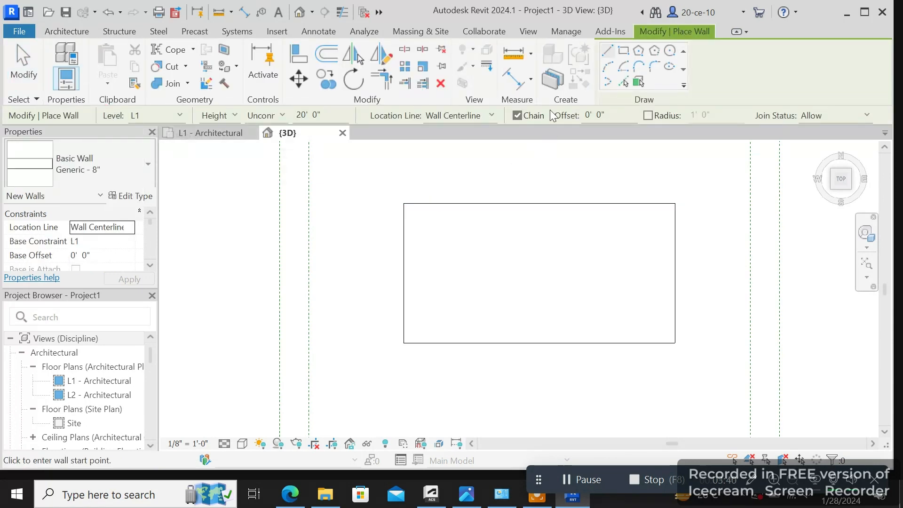
pyautogui.scroll(1, 580, 251)
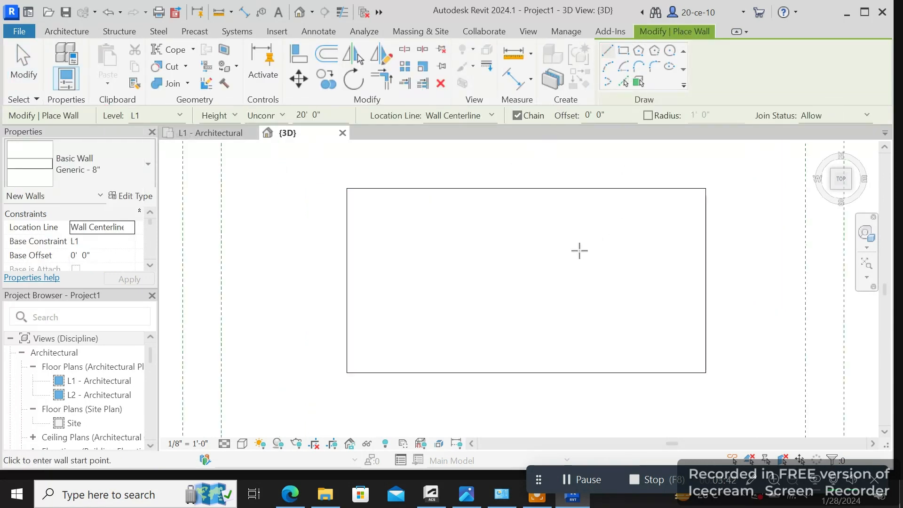
pyautogui.click(527, 189)
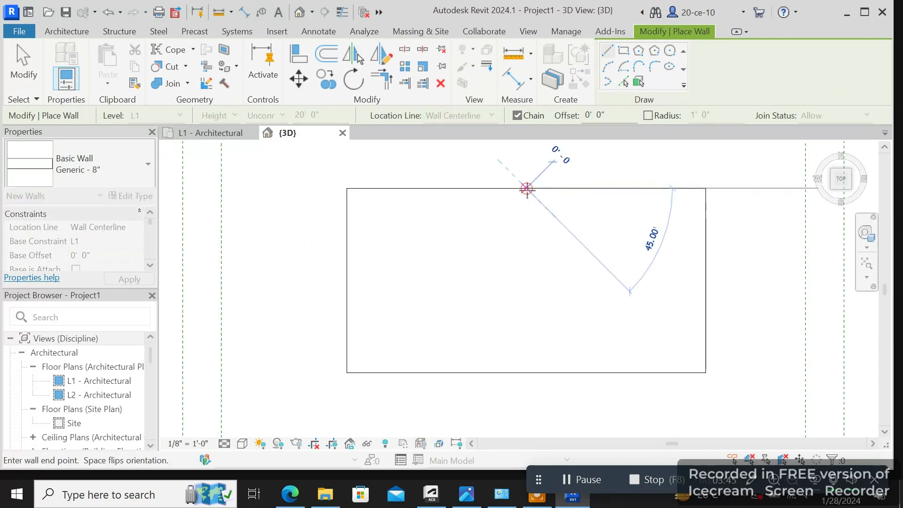
pyautogui.click(527, 372)
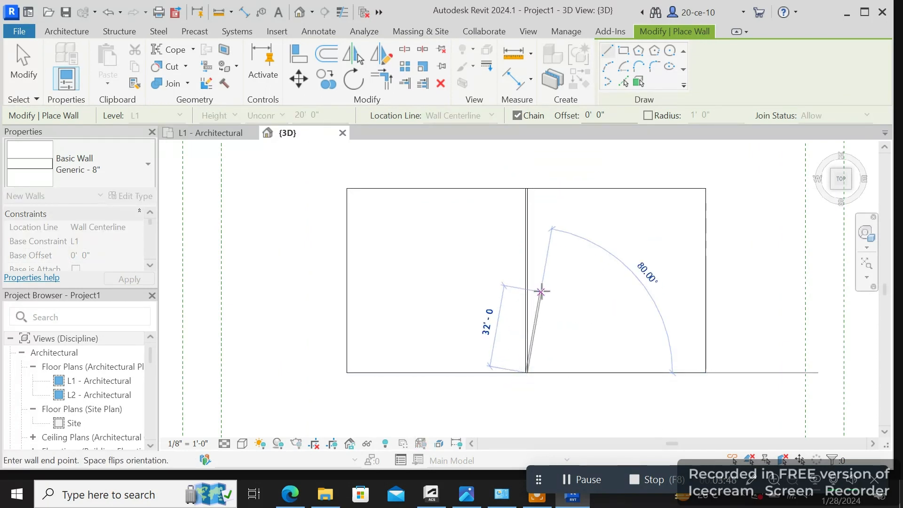
pyautogui.rightClick(541, 292)
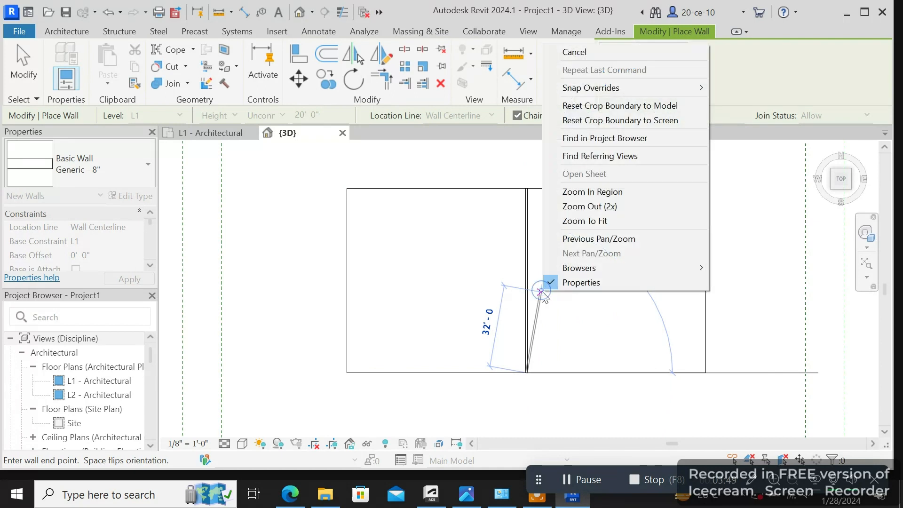
pyautogui.click(583, 49)
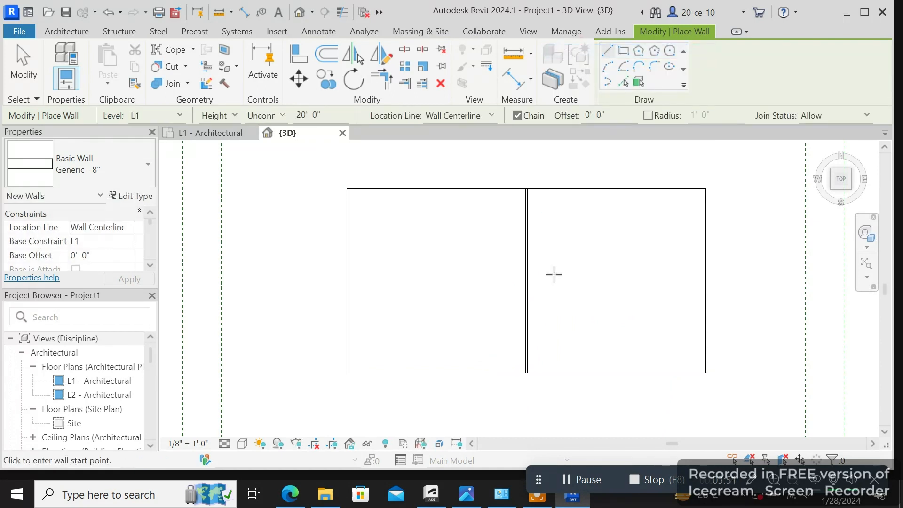
# - Draw a 12' high, 8-sided circumscribed polygon wall of about 6' radius centred on the midpoint of the dividing wall
pyautogui.click(654, 50)
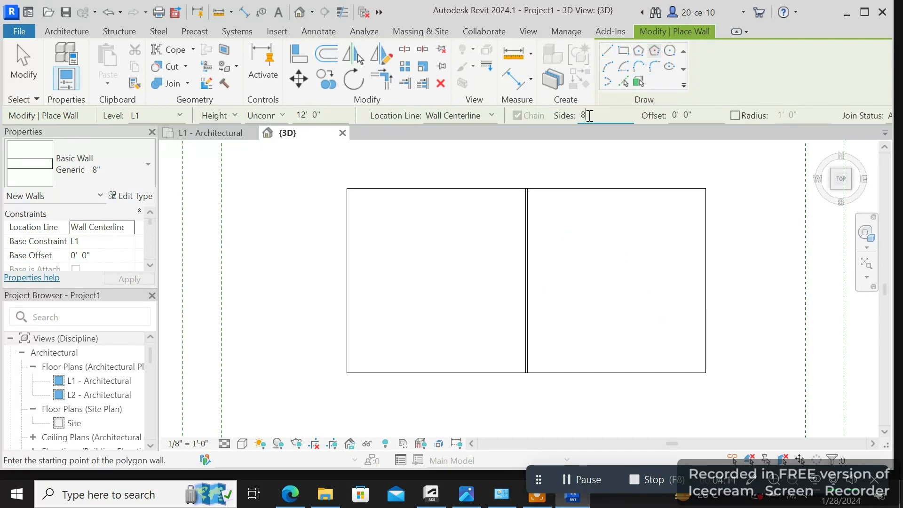
pyautogui.scroll(3, 504, 278)
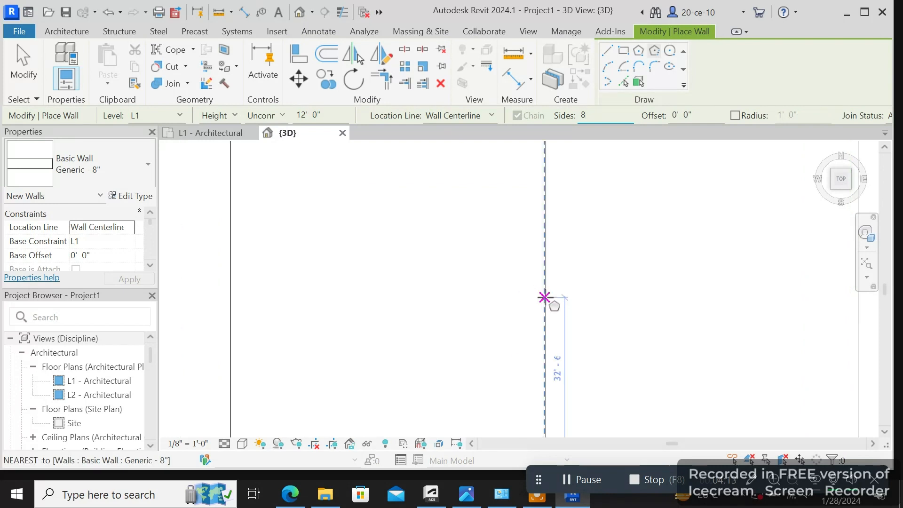
pyautogui.scroll(-3, 545, 297)
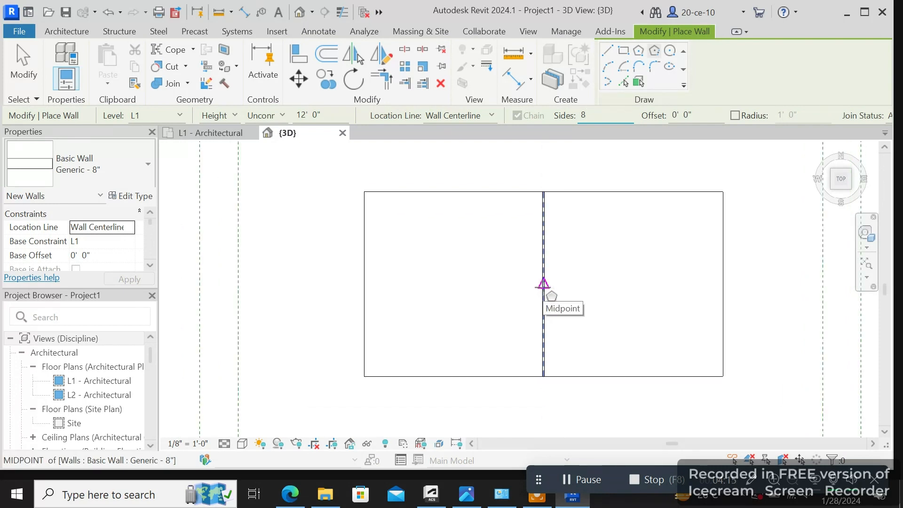
pyautogui.click(543, 284)
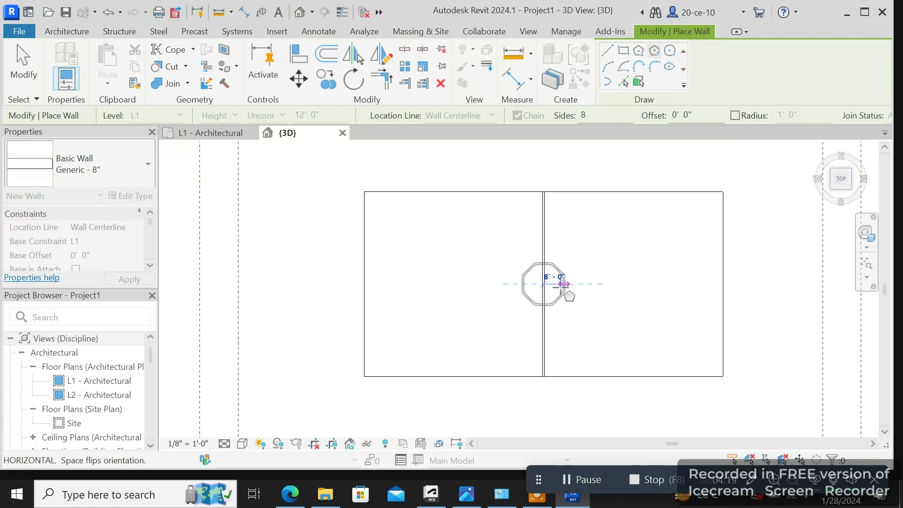
pyautogui.scroll(5, 560, 285)
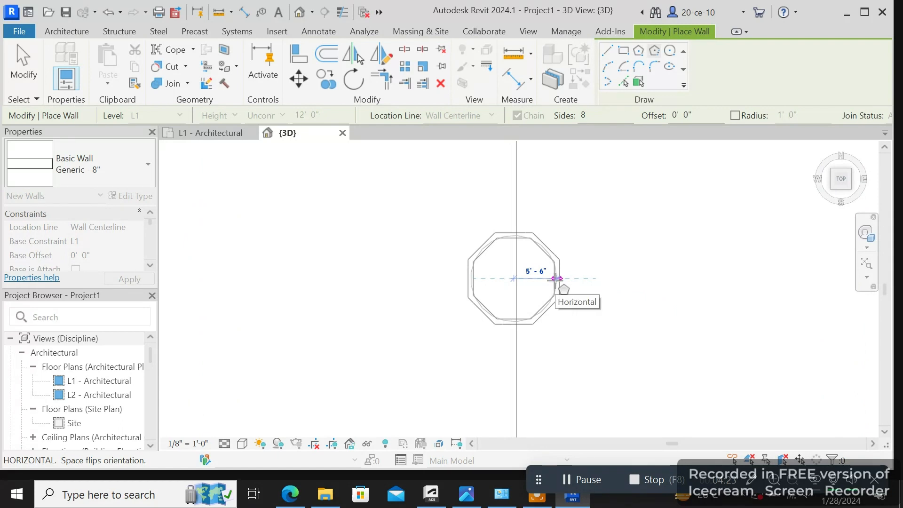
pyautogui.click(561, 279)
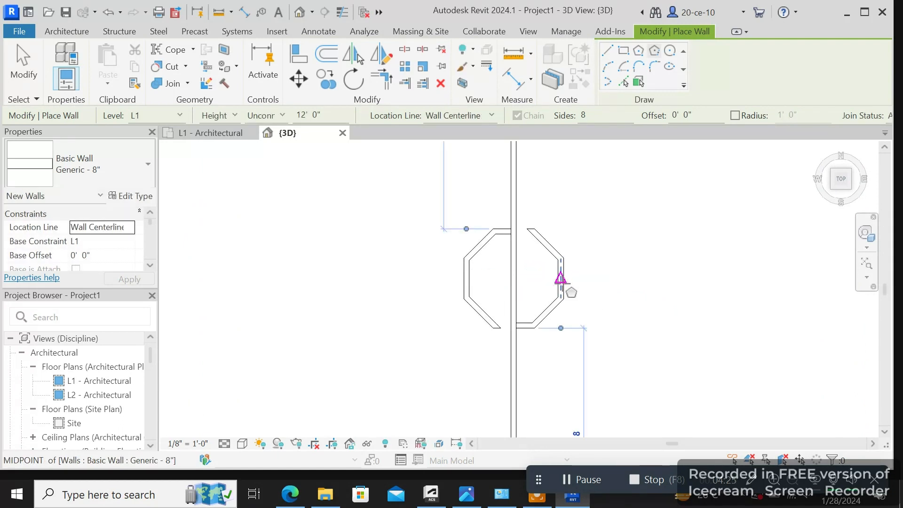
pyautogui.rightClick(561, 279)
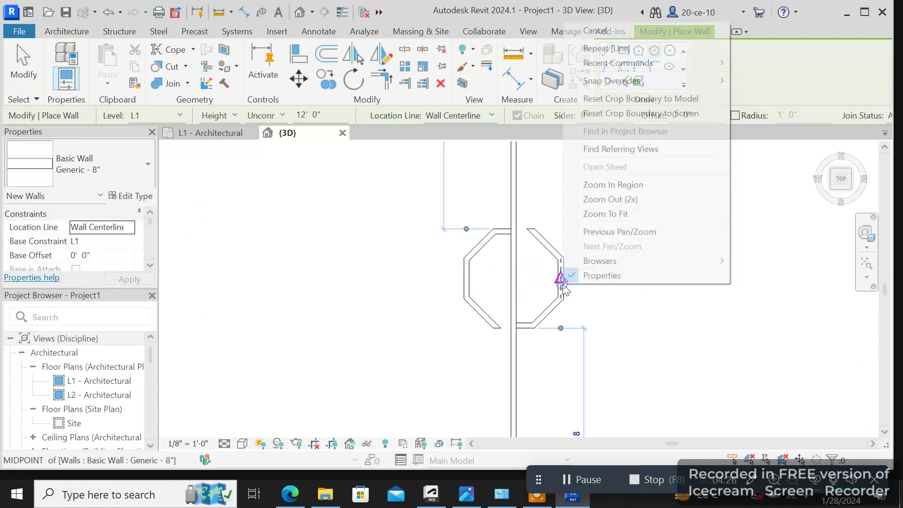
pyautogui.click(621, 35)
pyautogui.scroll(-2, 535, 175)
pyautogui.rightClick(566, 178)
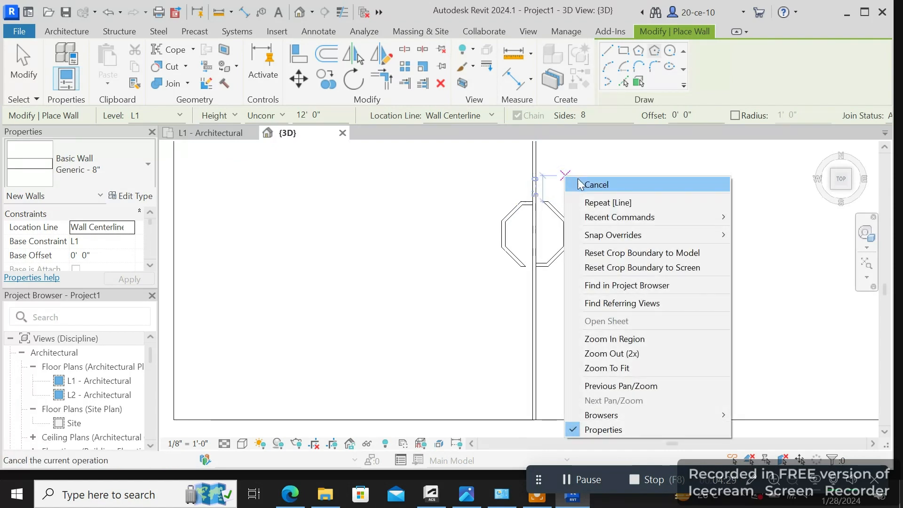
pyautogui.click(579, 184)
# - Delete the straight wall that runs through the octagon across the slab
pyautogui.click(535, 174)
pyautogui.rightClick(535, 174)
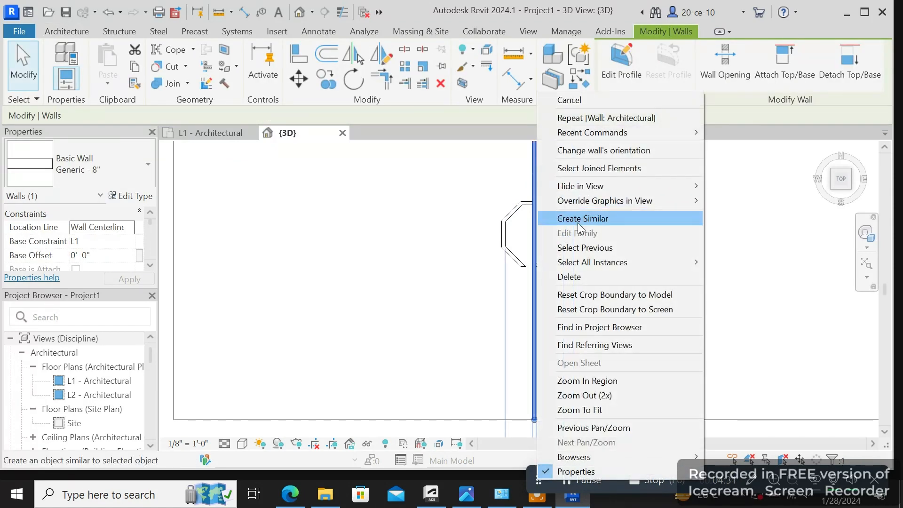
pyautogui.click(574, 275)
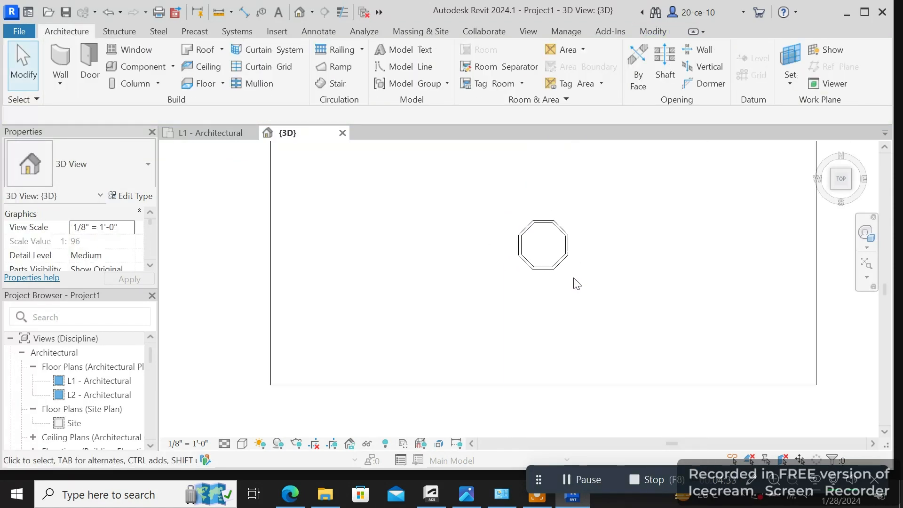
# - Examine the octagonal wall enclosure on the road slab from the front, a tilted angle and above
pyautogui.scroll(-3, 578, 284)
pyautogui.moveTo(601, 278); pyautogui.dragTo(558, 292, button='middle')
pyautogui.scroll(2, 560, 292)
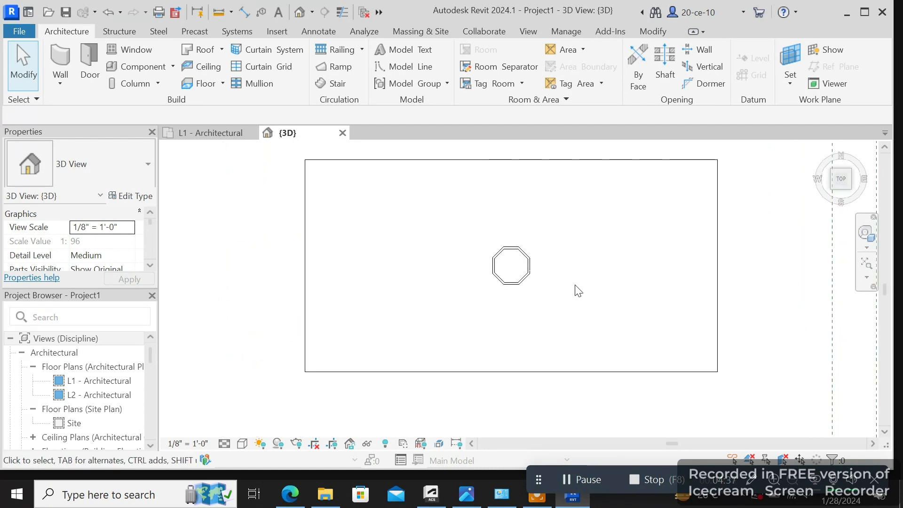
pyautogui.click(844, 184)
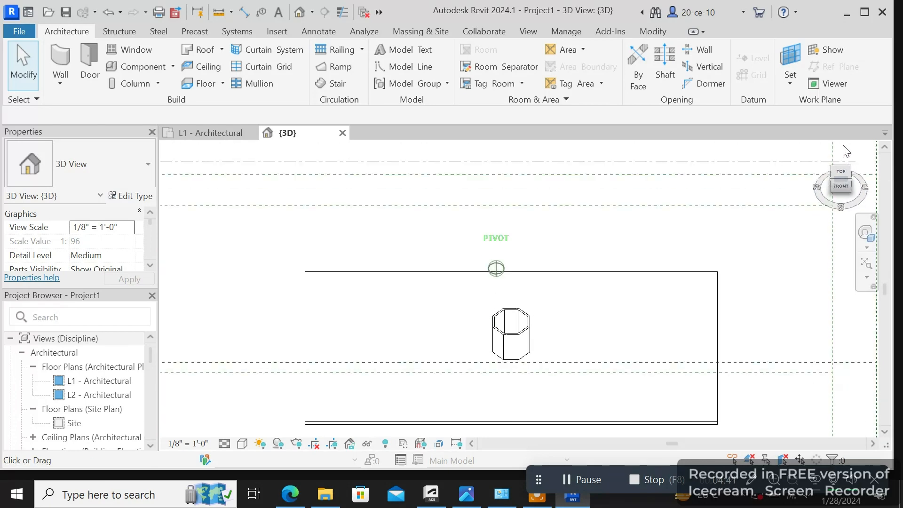
pyautogui.click(842, 186)
pyautogui.scroll(6, 526, 311)
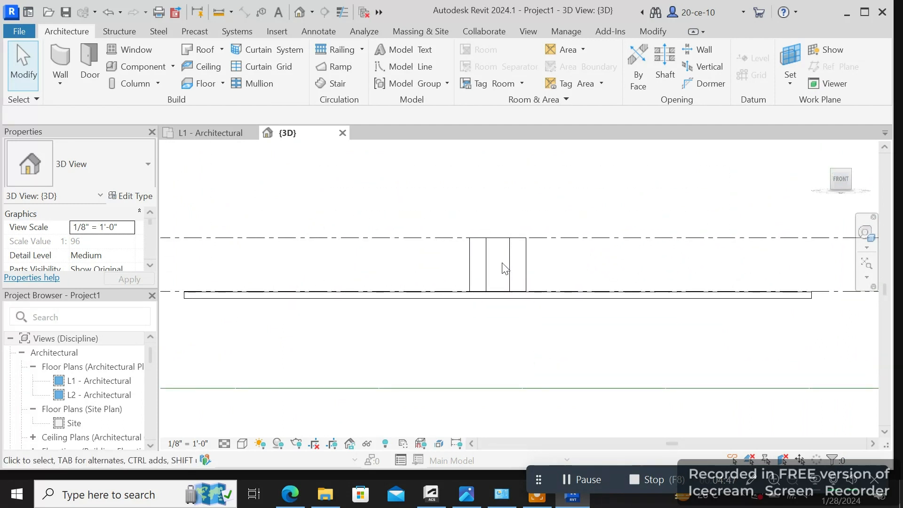
pyautogui.scroll(-2, 505, 268)
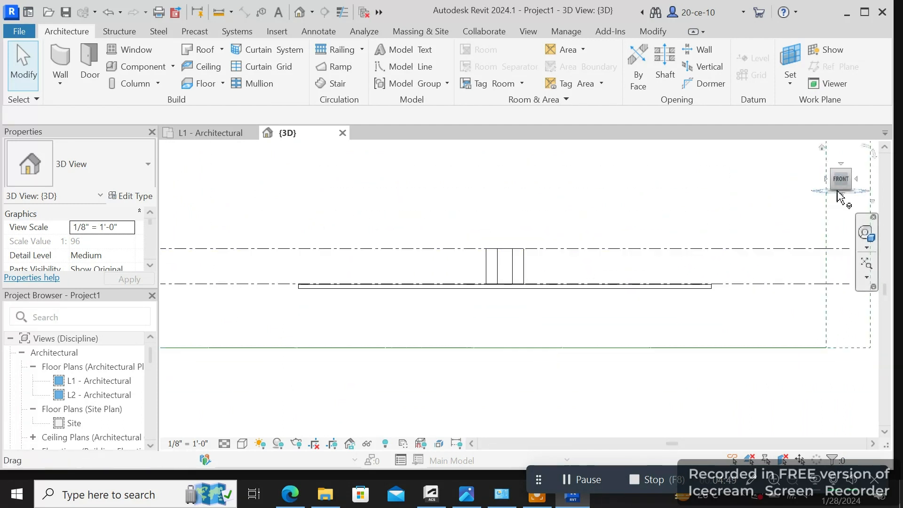
pyautogui.moveTo(840, 197); pyautogui.dragTo(842, 188)
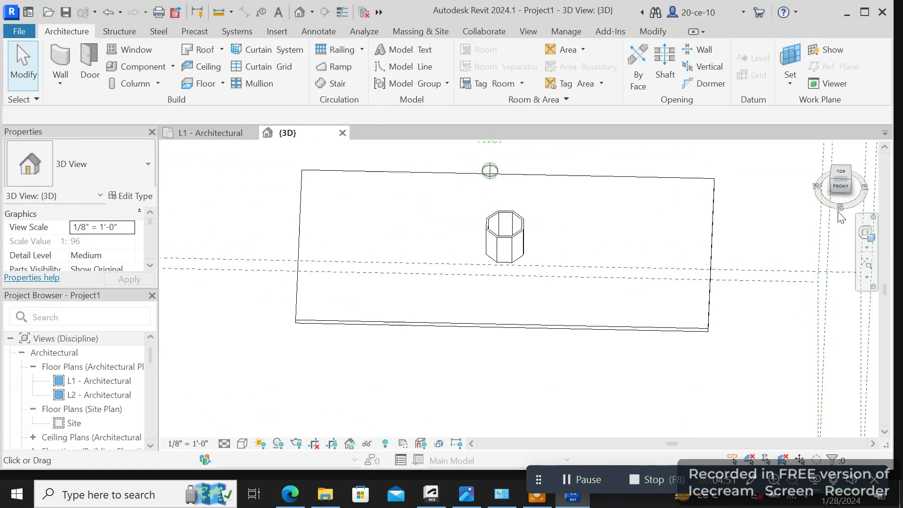
pyautogui.click(841, 175)
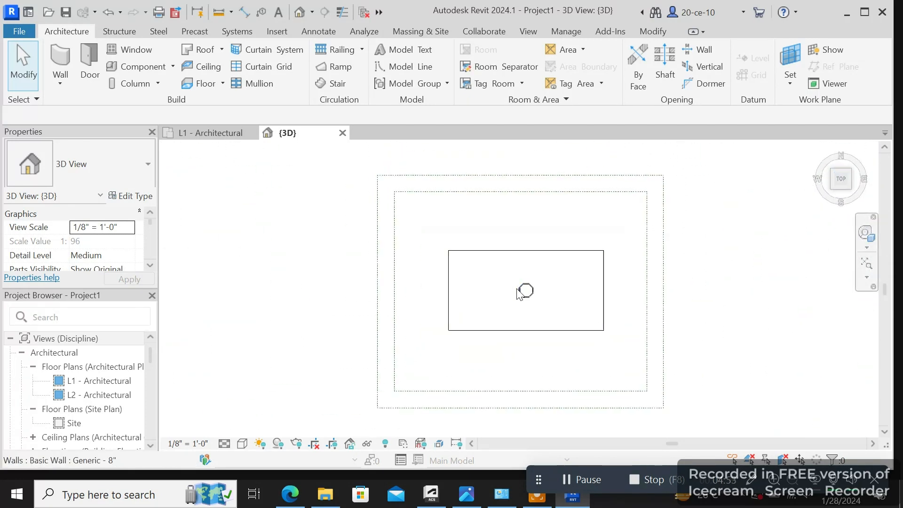
pyautogui.scroll(5, 519, 293)
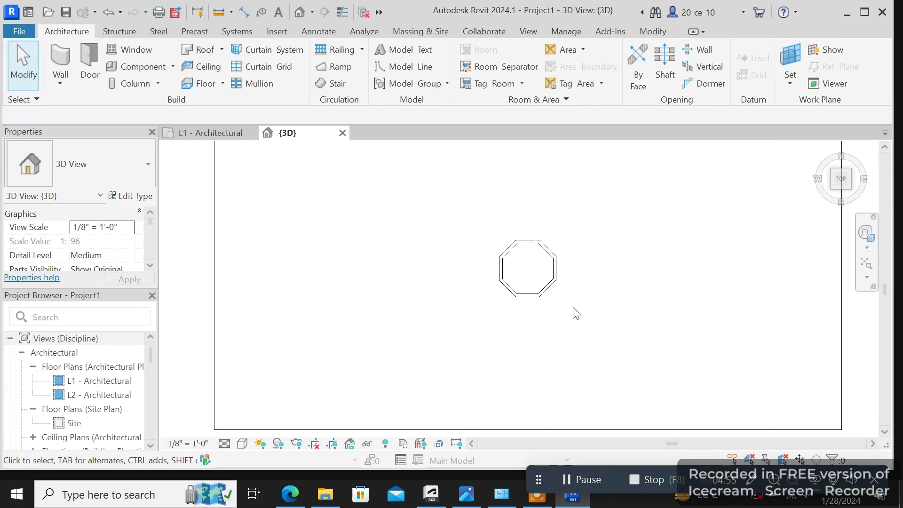
# - Start an in-place model component in the Generic Models category, accepting the default name
pyautogui.moveTo(581, 314); pyautogui.dragTo(501, 241)
pyautogui.scroll(2, 560, 334)
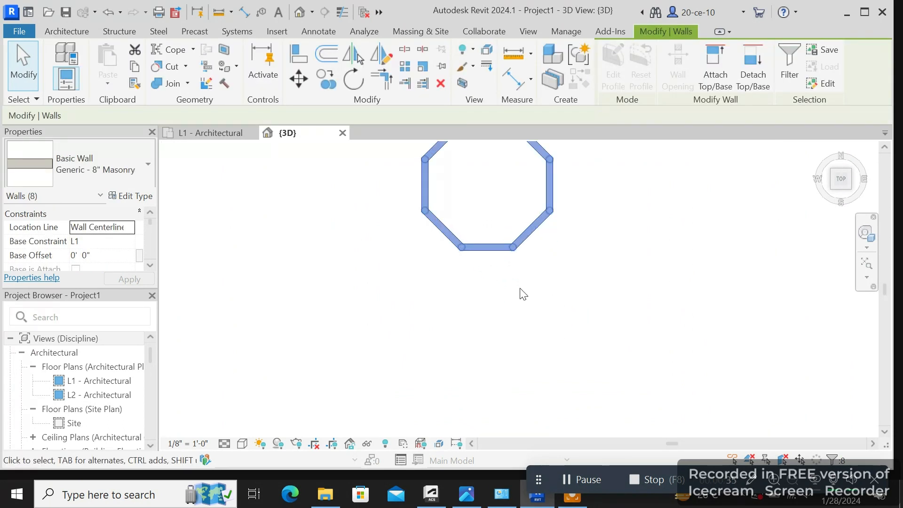
pyautogui.moveTo(520, 289); pyautogui.dragTo(559, 337, button='middle')
pyautogui.scroll(-2, 631, 357)
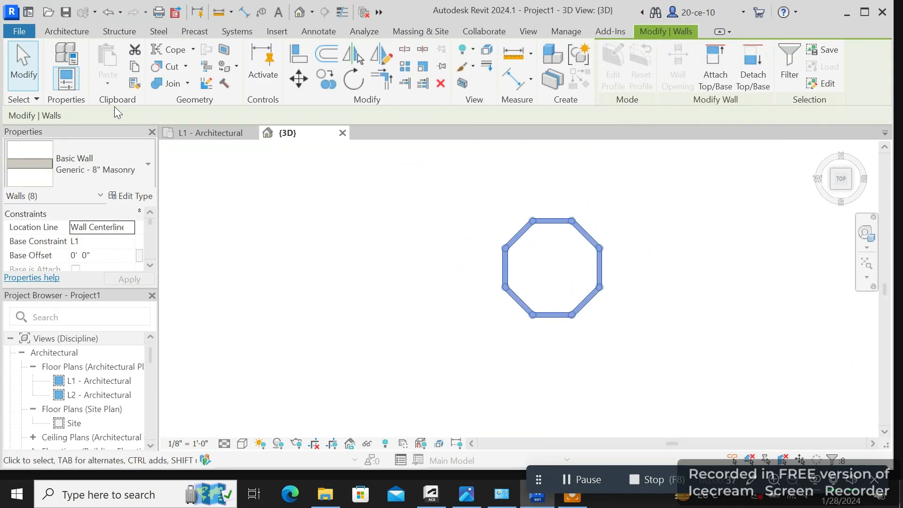
pyautogui.click(81, 33)
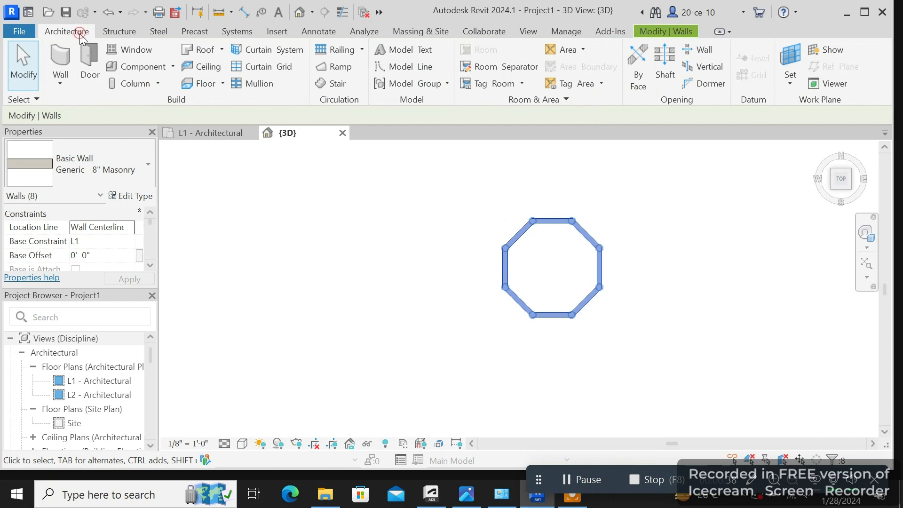
pyautogui.click(173, 67)
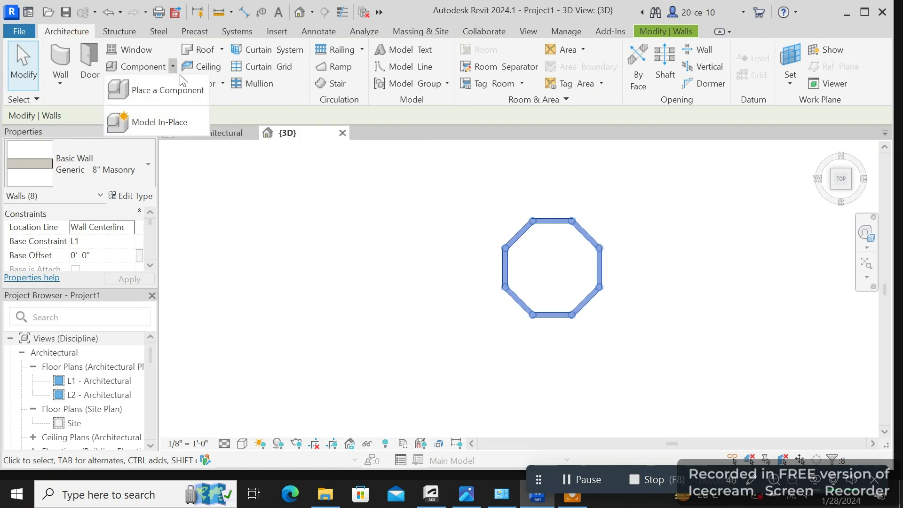
pyautogui.click(166, 123)
pyautogui.scroll(-4, 389, 227)
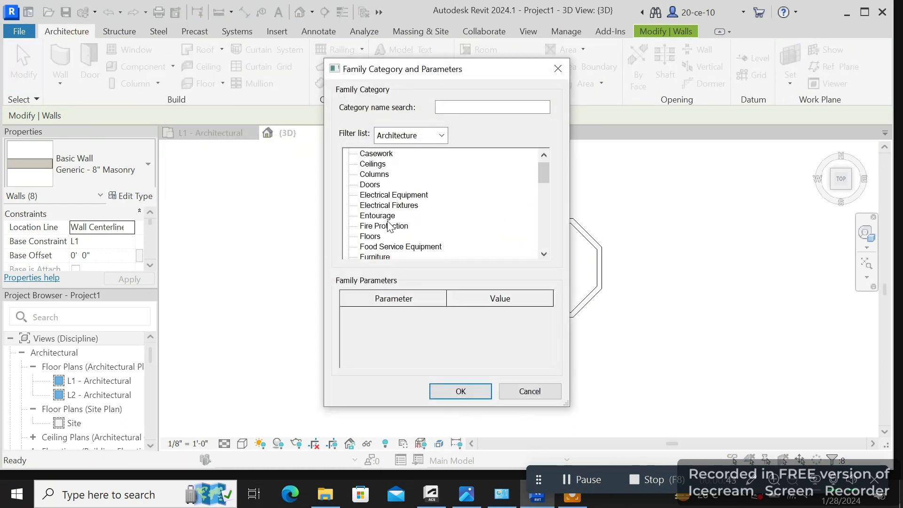
pyautogui.scroll(-1, 389, 226)
pyautogui.click(392, 237)
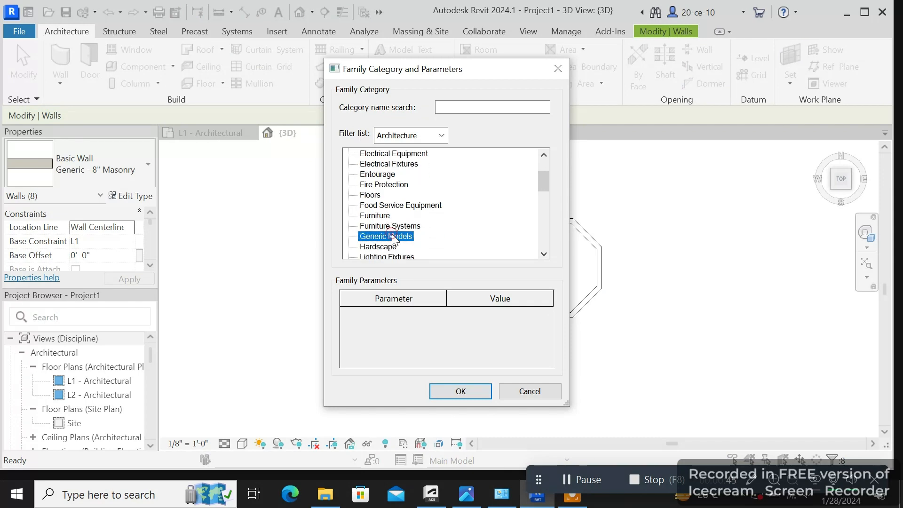
pyautogui.click(461, 391)
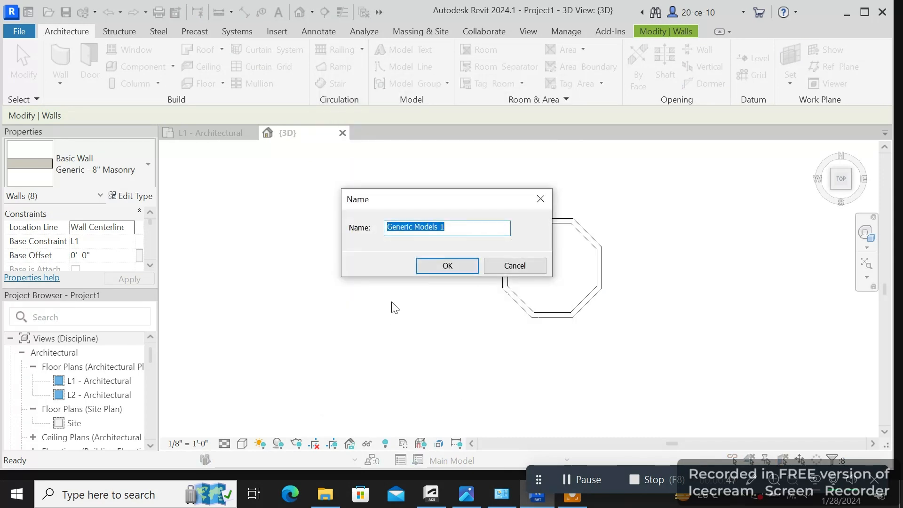
pyautogui.click(439, 268)
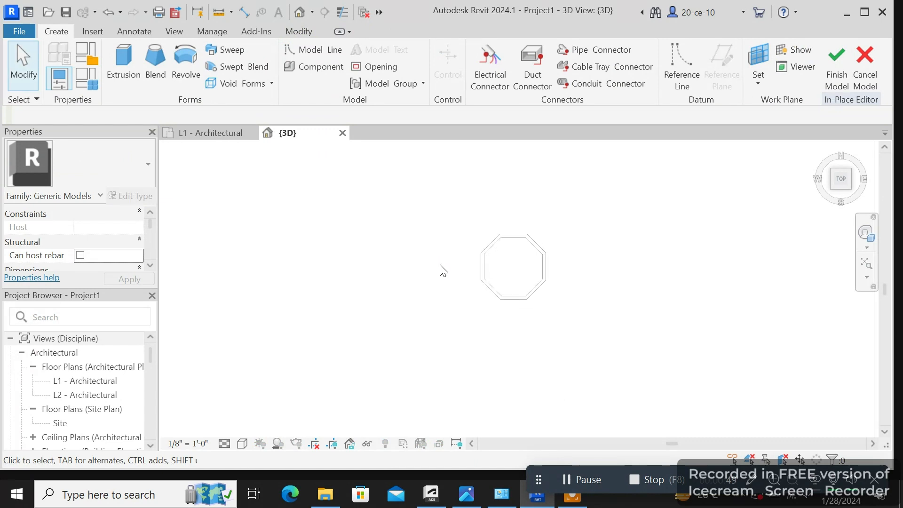
# - Start an extrusion for the in-place generic model and pick the road slab's face as its work plane
pyautogui.click(123, 62)
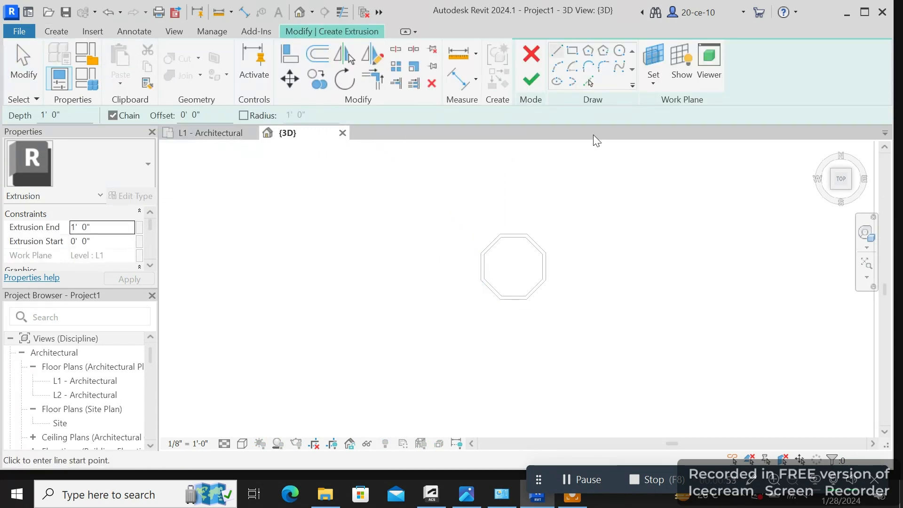
pyautogui.click(655, 81)
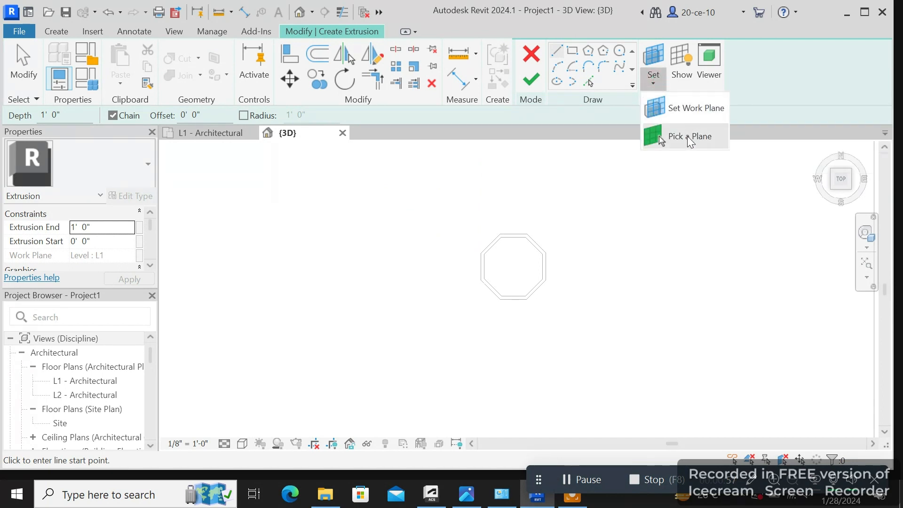
pyautogui.click(687, 137)
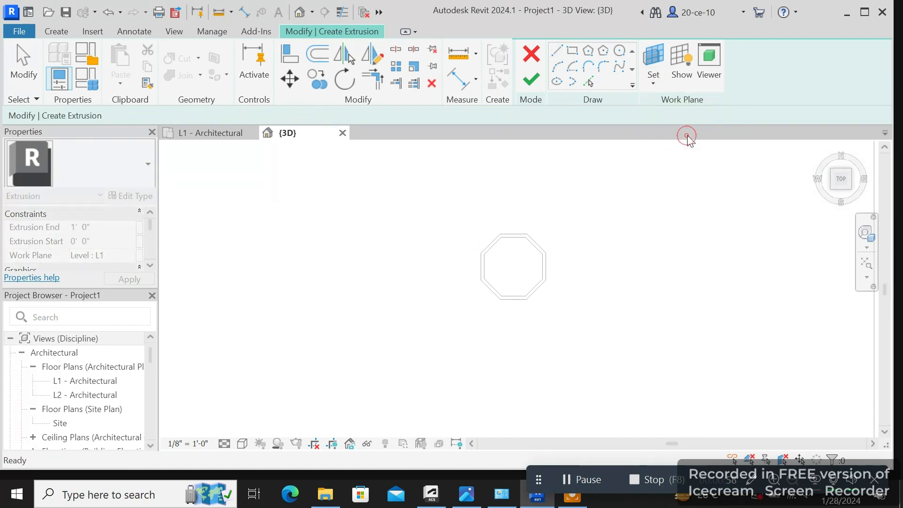
pyautogui.click(337, 210)
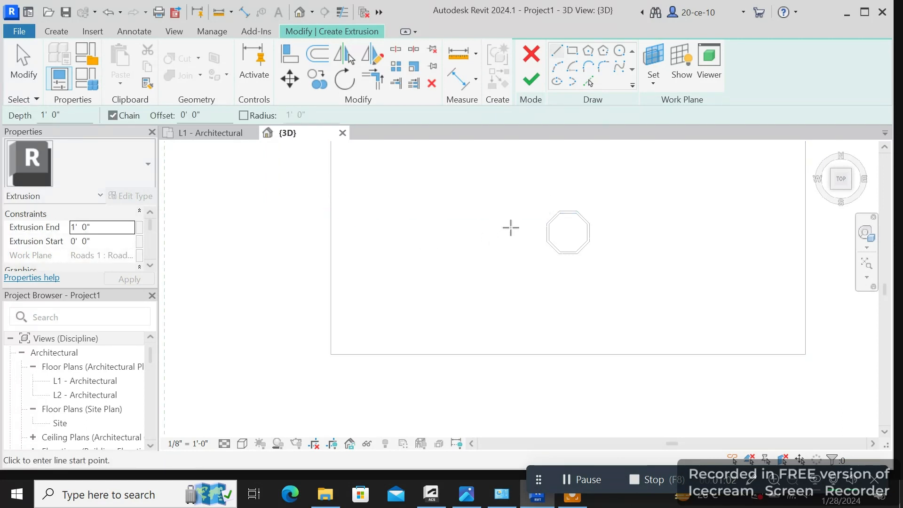
pyautogui.moveTo(517, 222); pyautogui.dragTo(449, 258, button='middle')
pyautogui.scroll(2, 452, 256)
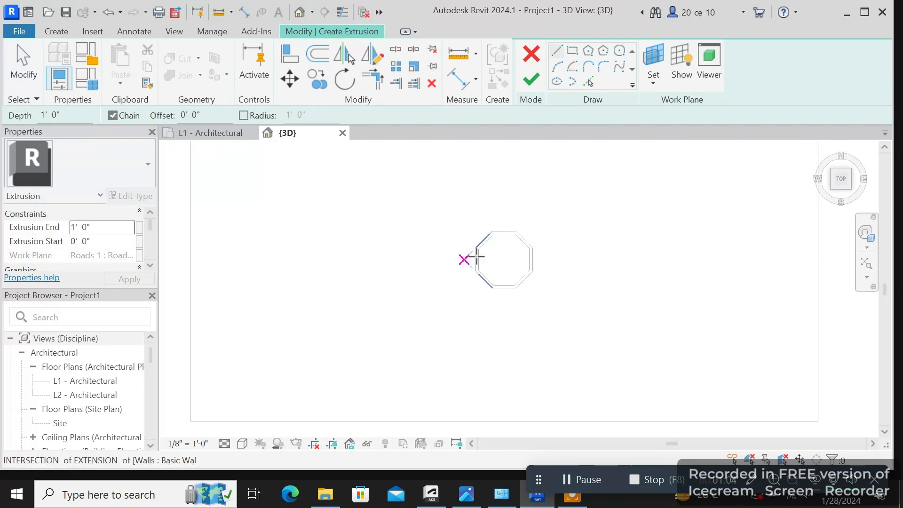
# - Sketch a 2'-3" by 1'-0" rectangle below the octagon wall, starting from the lower-left outer corner of its bottom side
pyautogui.click(573, 52)
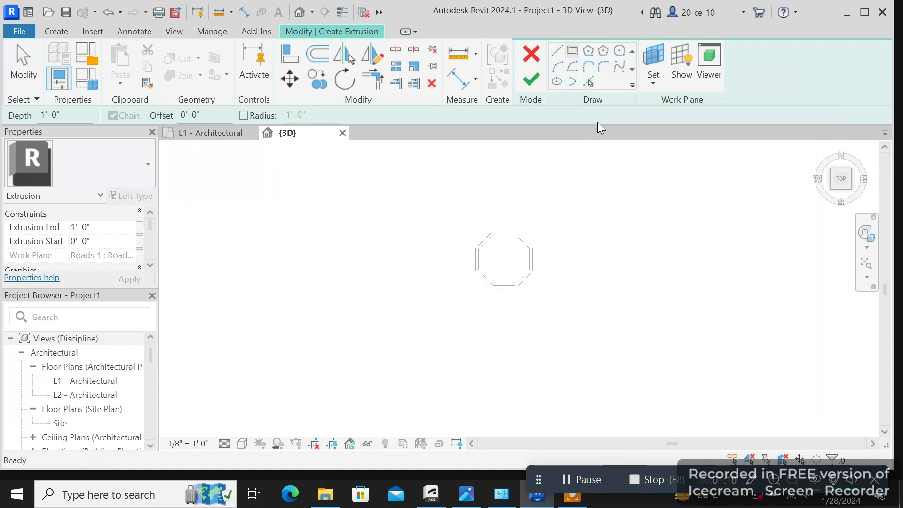
pyautogui.scroll(5, 489, 301)
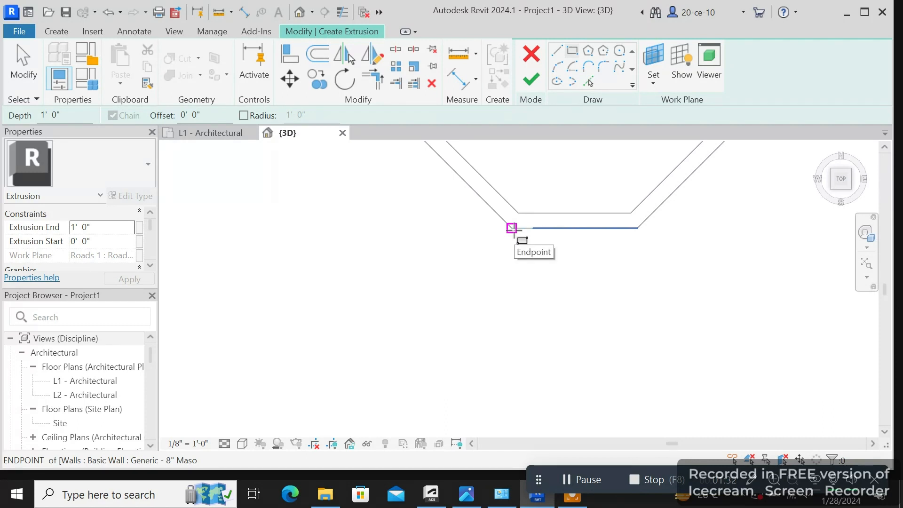
pyautogui.click(512, 228)
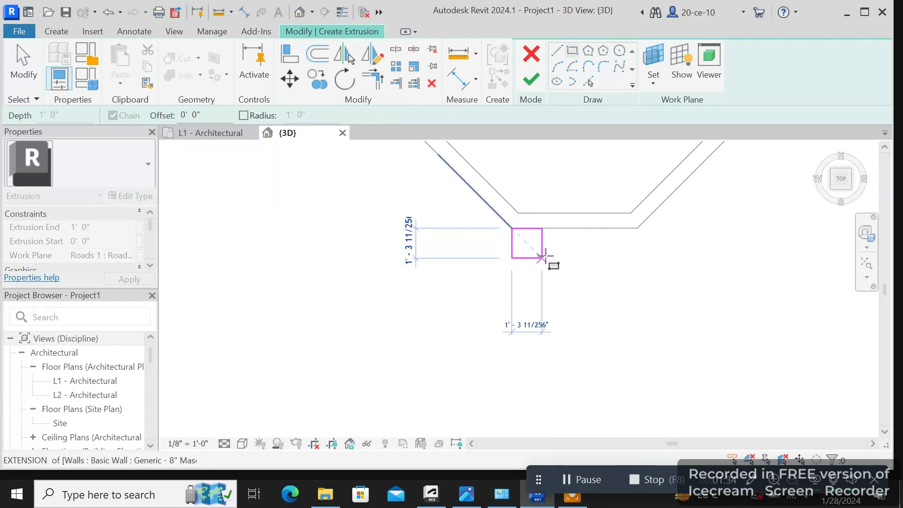
pyautogui.scroll(3, 555, 255)
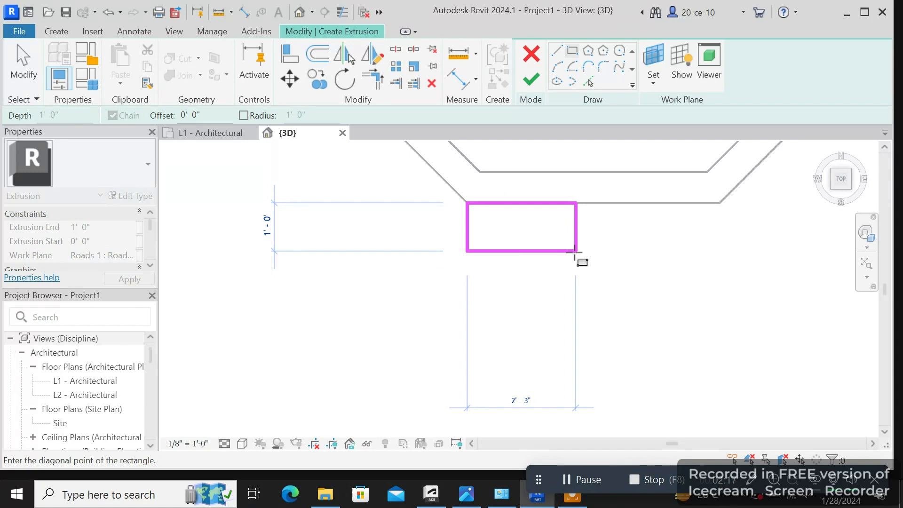
pyautogui.click(575, 253)
pyautogui.scroll(-3, 571, 255)
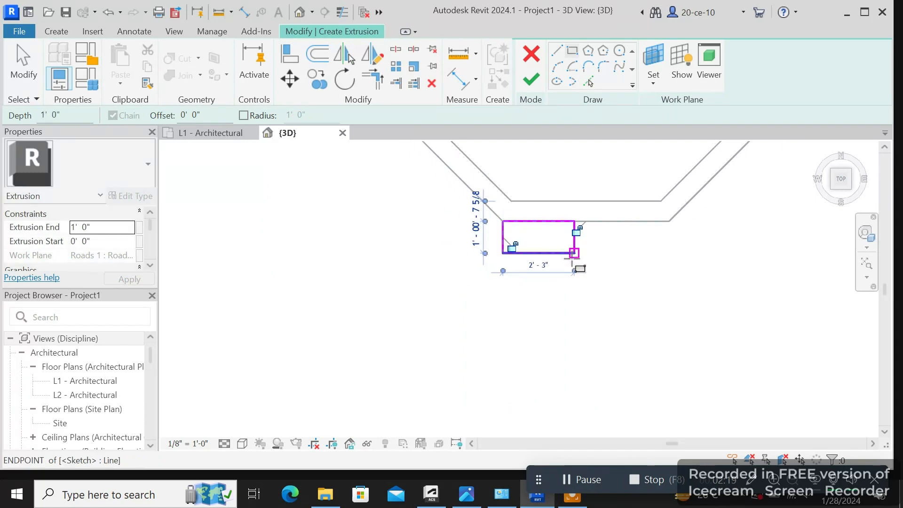
pyautogui.rightClick(605, 288)
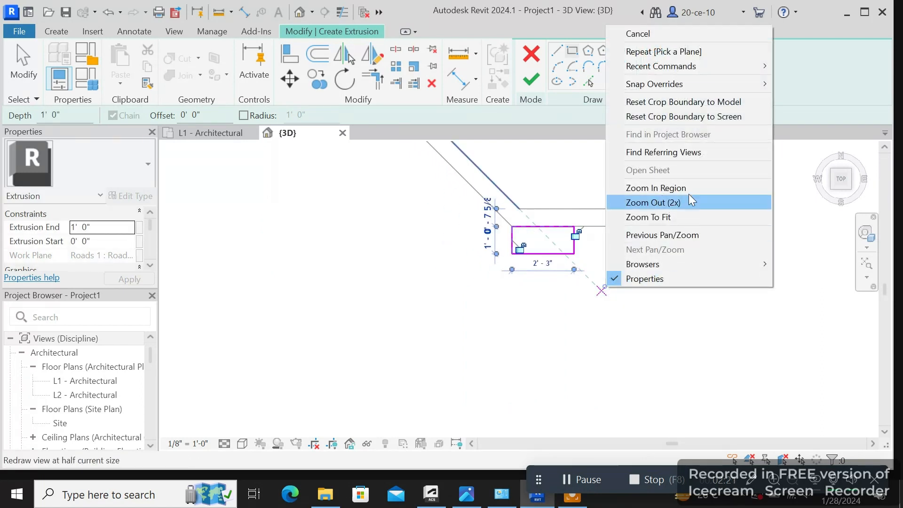
pyautogui.click(651, 34)
pyautogui.rightClick(622, 294)
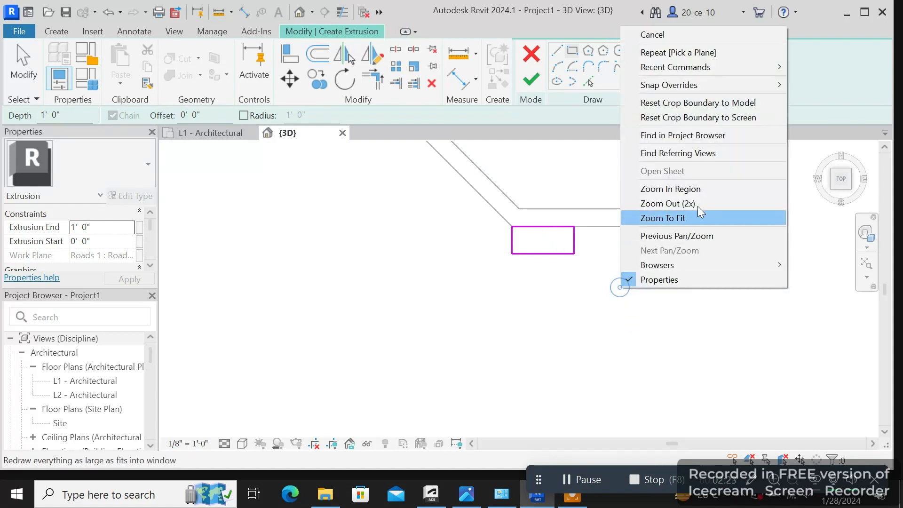
pyautogui.click(663, 35)
pyautogui.scroll(-3, 594, 242)
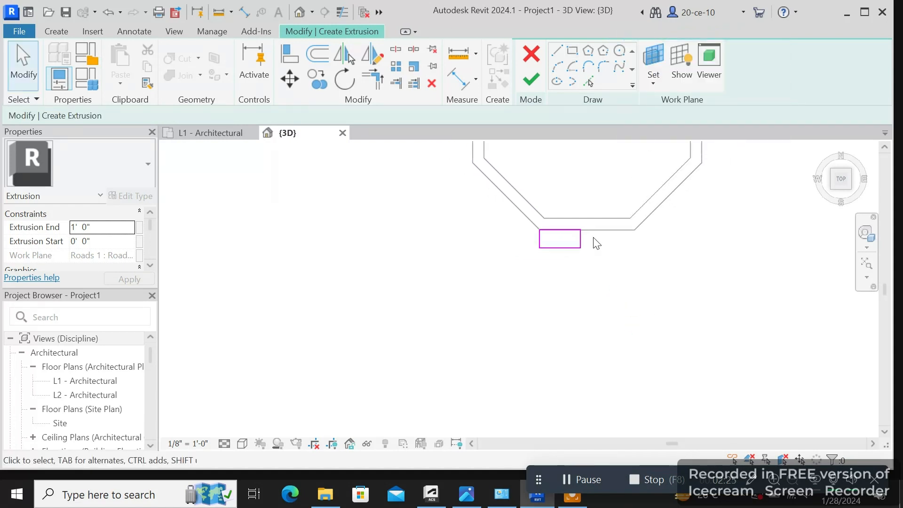
# - Move the rectangle so its upper-right corner sits on the lower outer corner of the octagon's left side
pyautogui.moveTo(541, 278); pyautogui.dragTo(585, 334, button='middle')
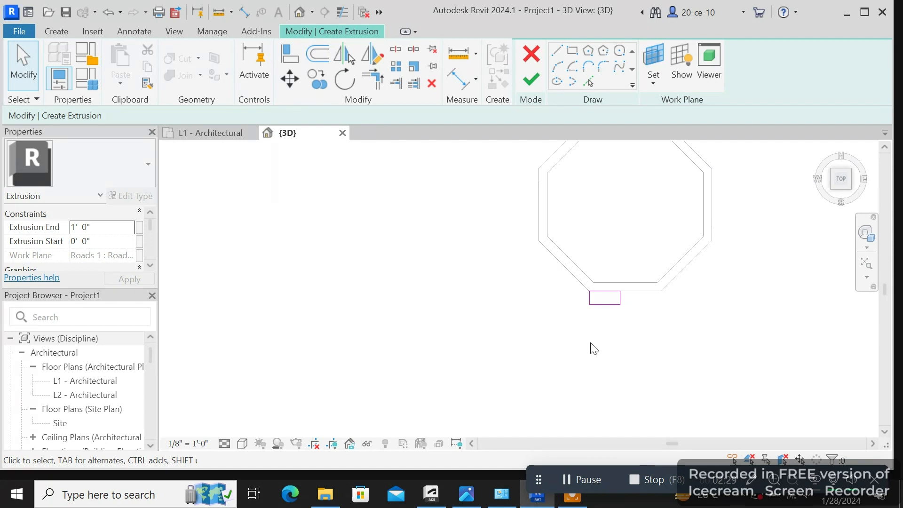
pyautogui.scroll(4, 539, 264)
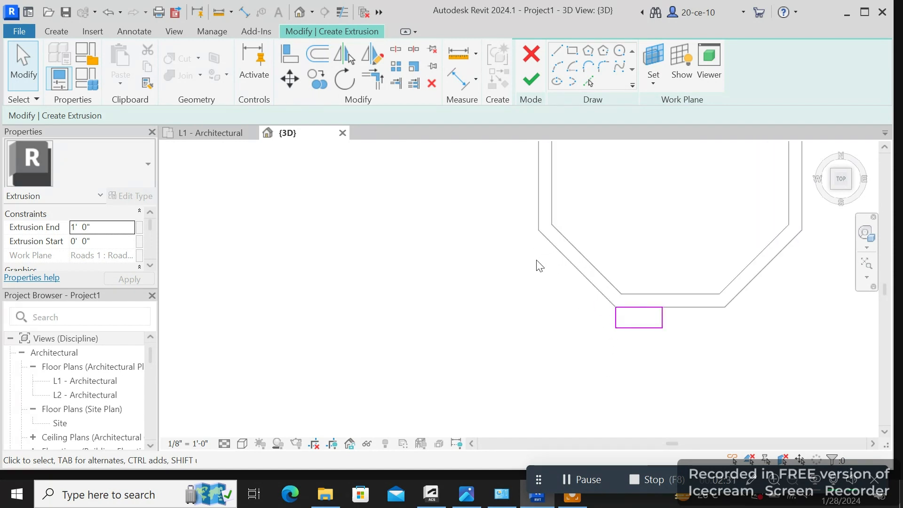
pyautogui.moveTo(533, 264); pyautogui.dragTo(546, 288, button='middle')
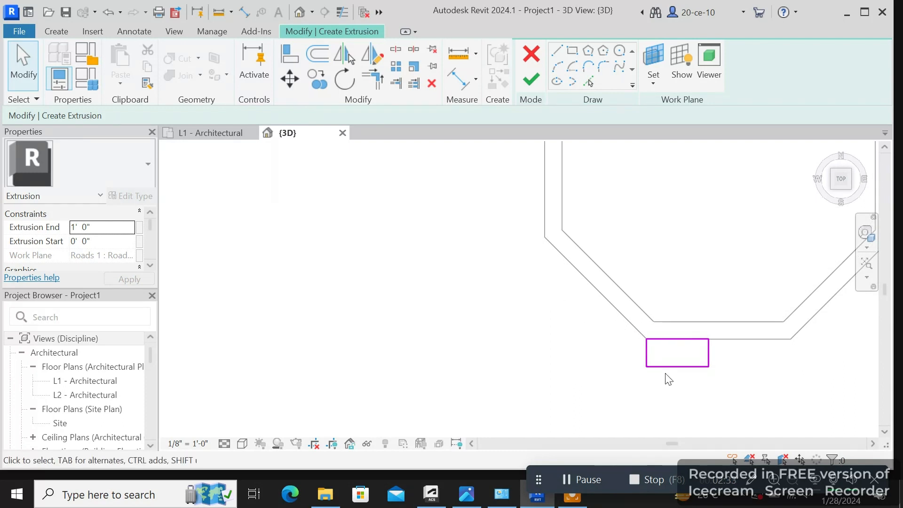
pyautogui.moveTo(732, 385)
pyautogui.mouseDown()
pyautogui.moveTo(646, 356)
pyautogui.moveTo(634, 336)
pyautogui.mouseUp()
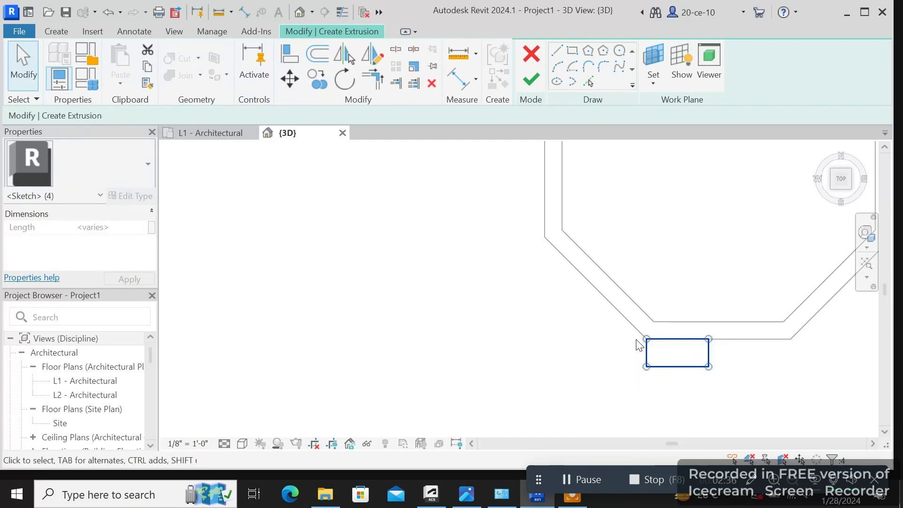
pyautogui.click(290, 80)
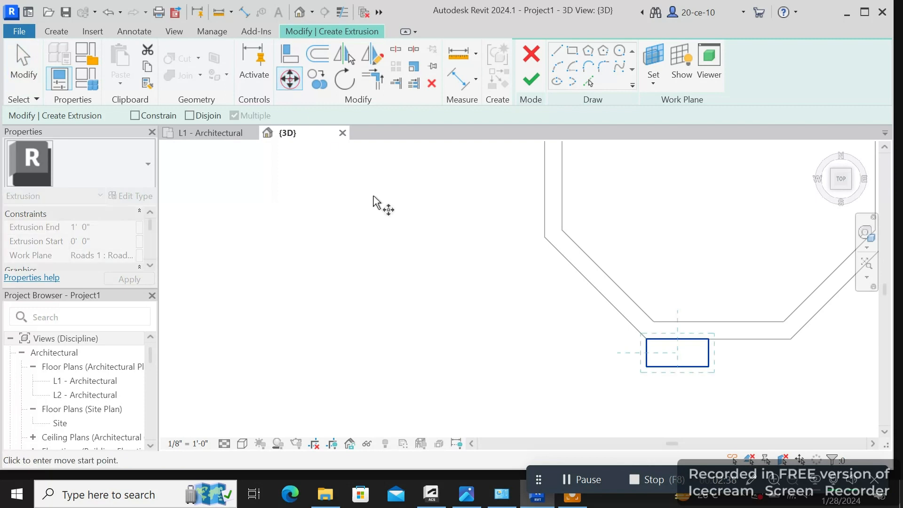
pyautogui.click(709, 339)
pyautogui.click(545, 238)
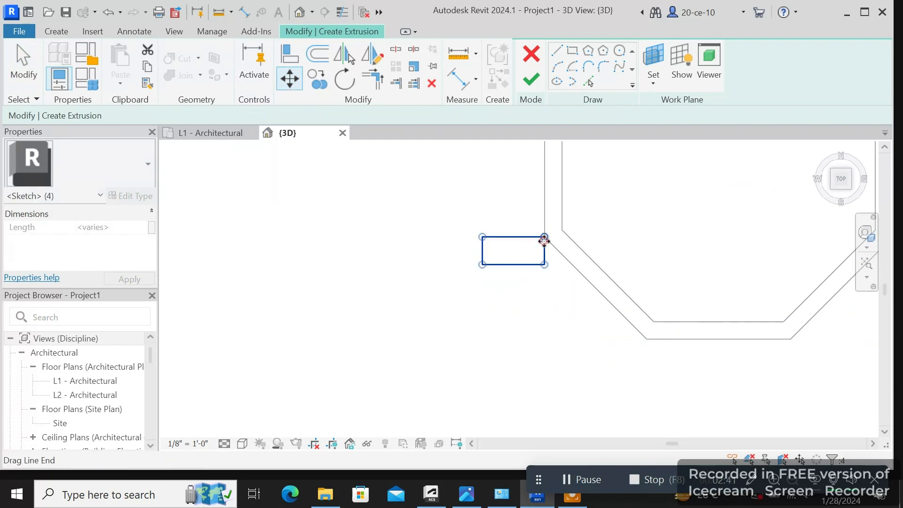
pyautogui.scroll(1, 555, 312)
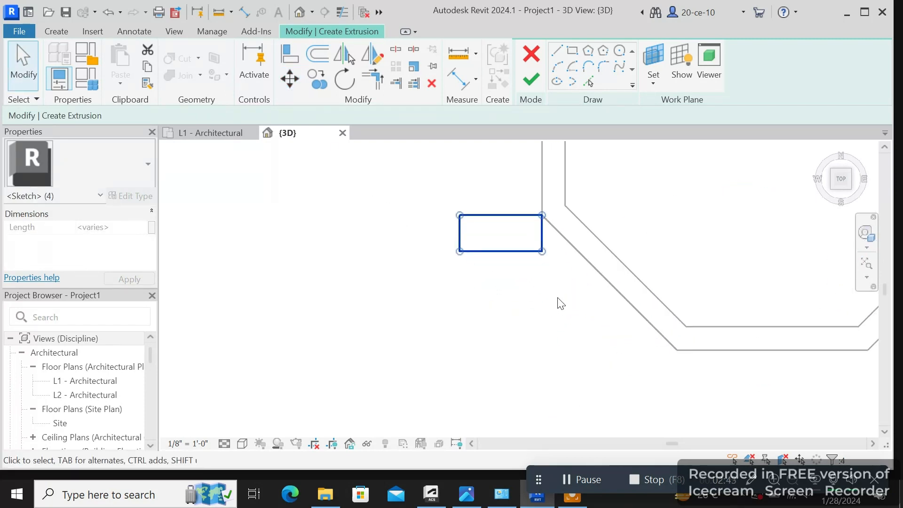
# - Move the rectangle straight up so the midpoint of its right edge meets the octagon's left-side lower corner
pyautogui.click(292, 84)
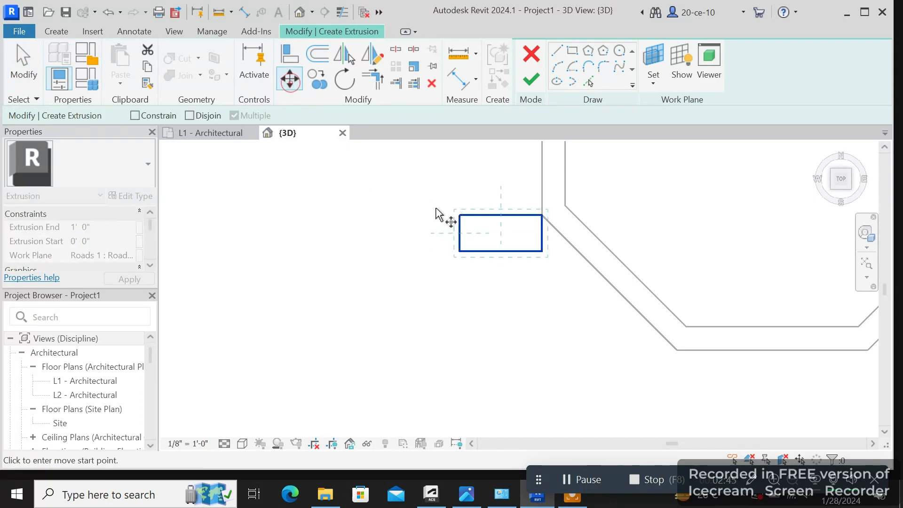
pyautogui.scroll(2, 452, 231)
pyautogui.click(585, 230)
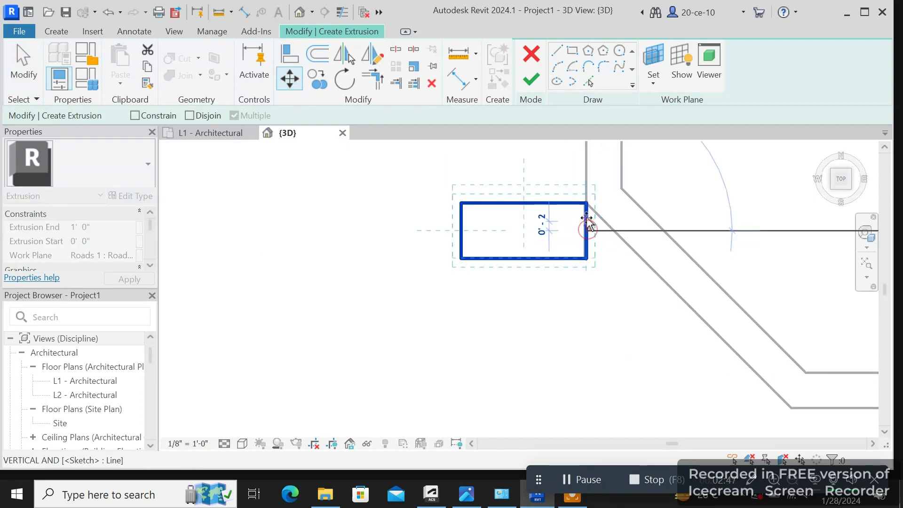
pyautogui.click(587, 203)
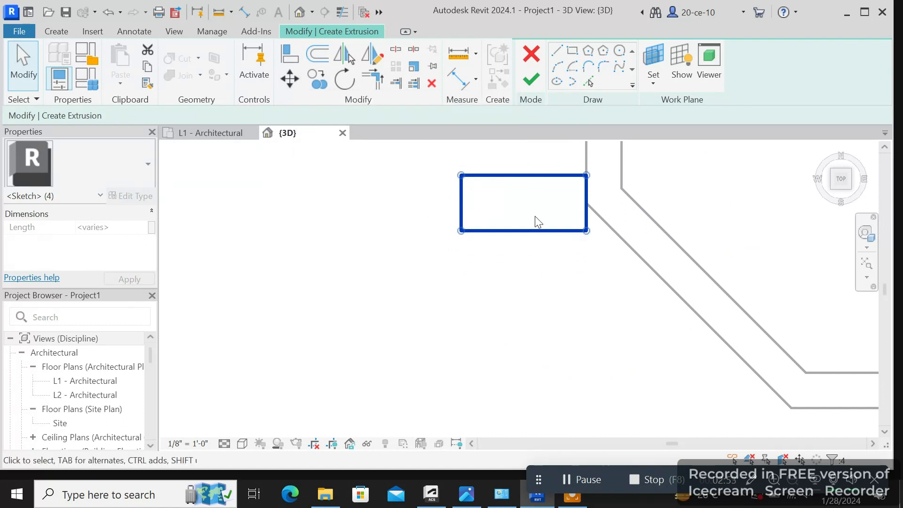
pyautogui.scroll(-2, 525, 279)
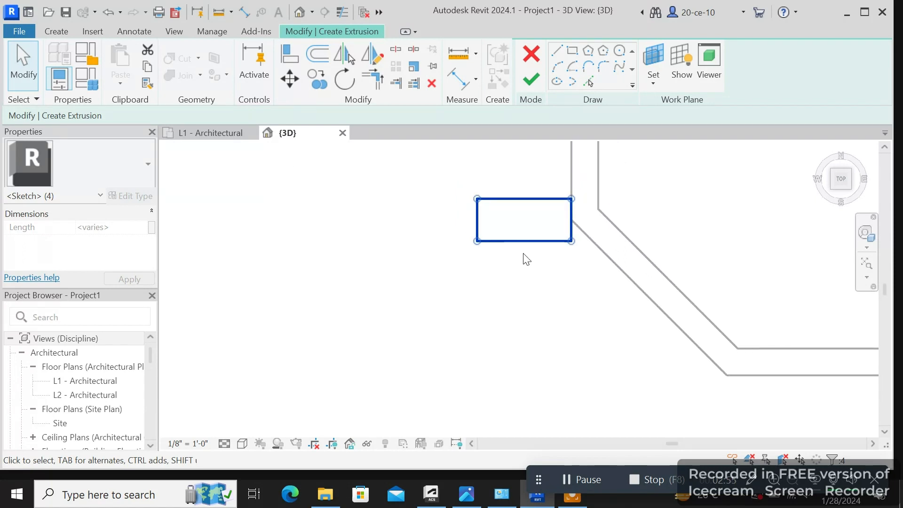
# - Move the rectangle horizontally away from the octagon wall by its own 2'-3" length
pyautogui.click(297, 86)
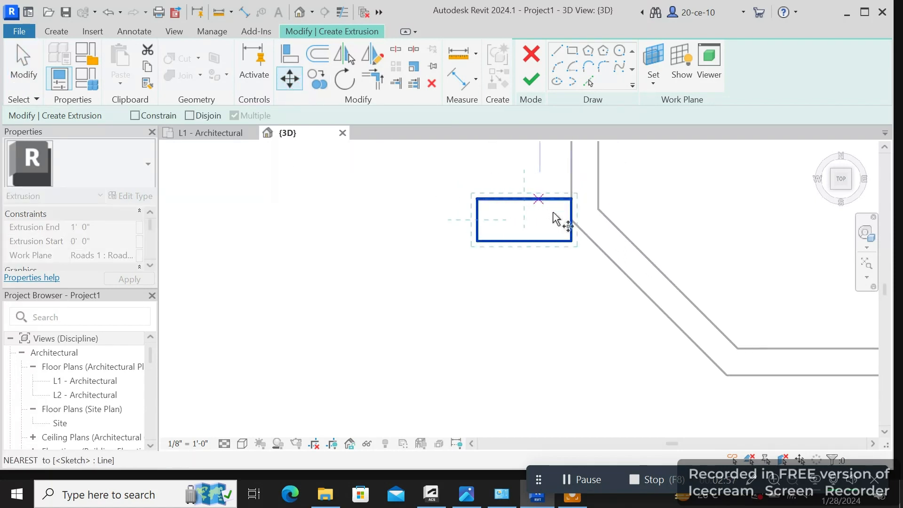
pyautogui.click(571, 220)
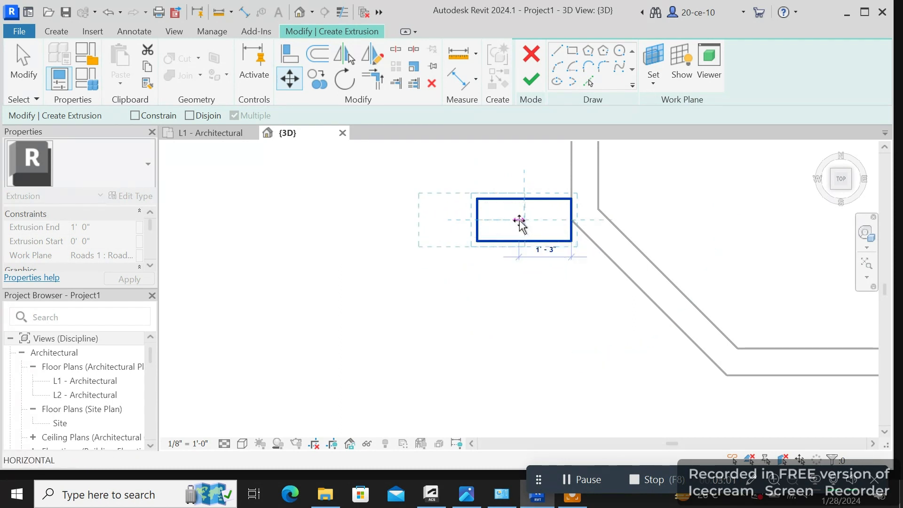
pyautogui.click(477, 220)
pyautogui.scroll(-3, 524, 269)
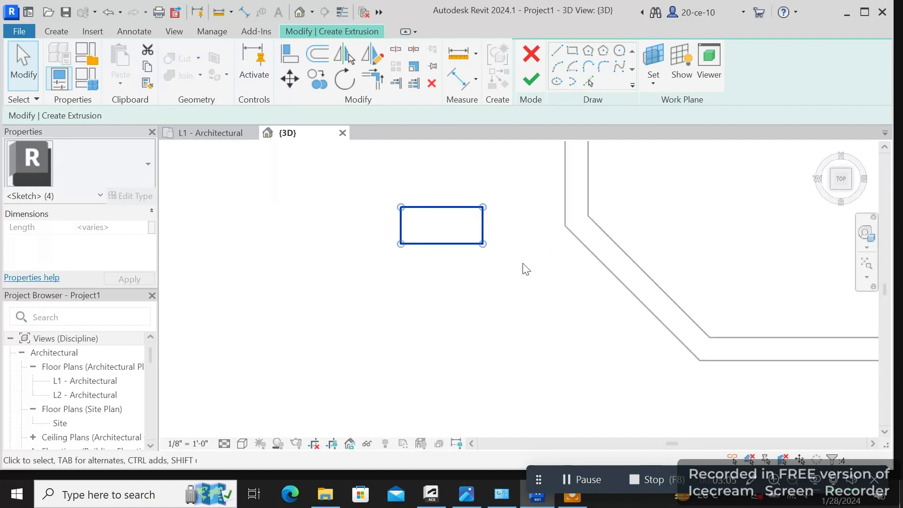
# - Copy the rectangle so the midpoint of the copy's right edge lands on the lower-left outer corner of the octagon's bottom side
pyautogui.moveTo(336, 153); pyautogui.dragTo(323, 145)
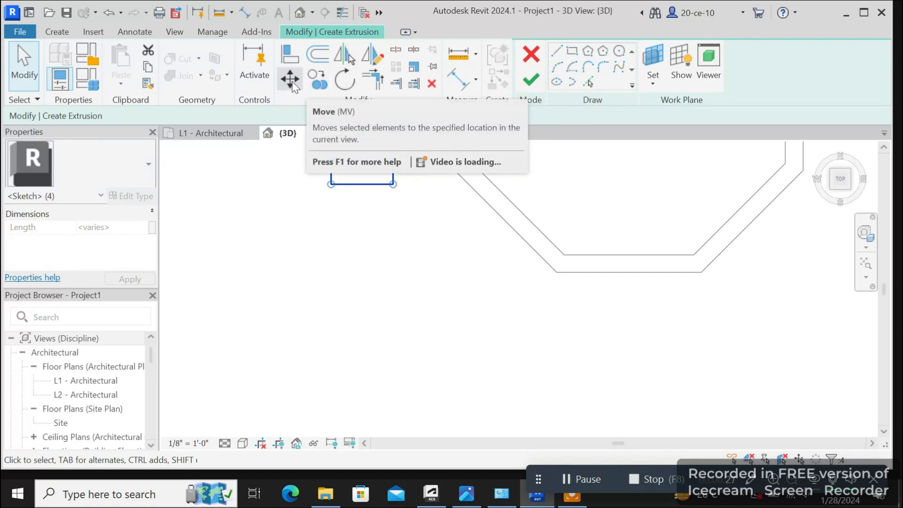
pyautogui.click(317, 79)
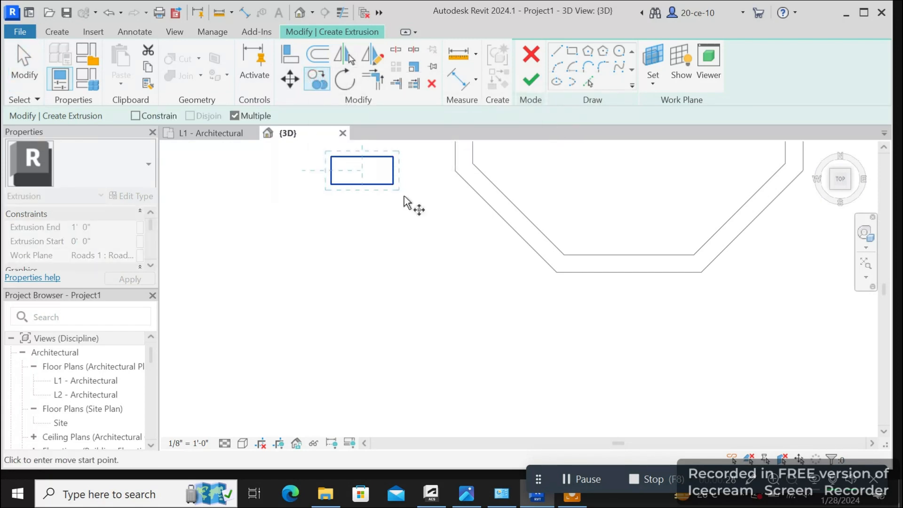
pyautogui.click(394, 170)
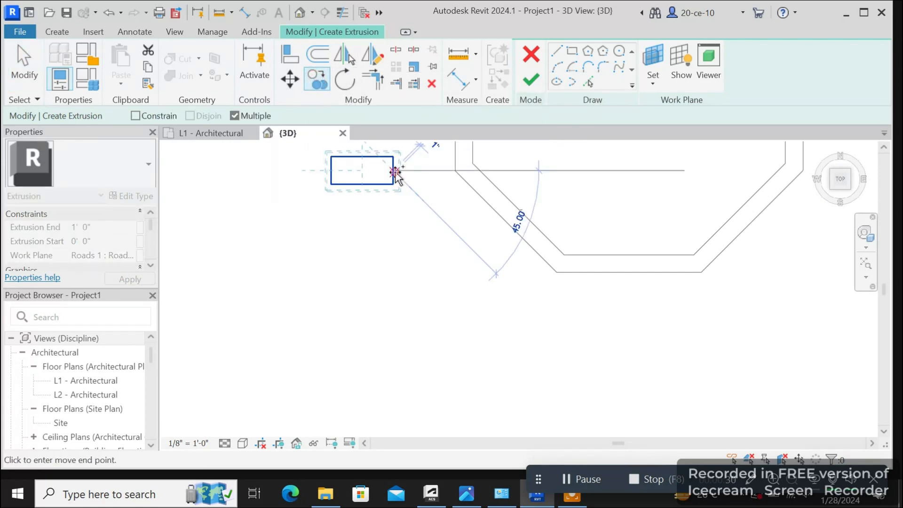
pyautogui.click(557, 274)
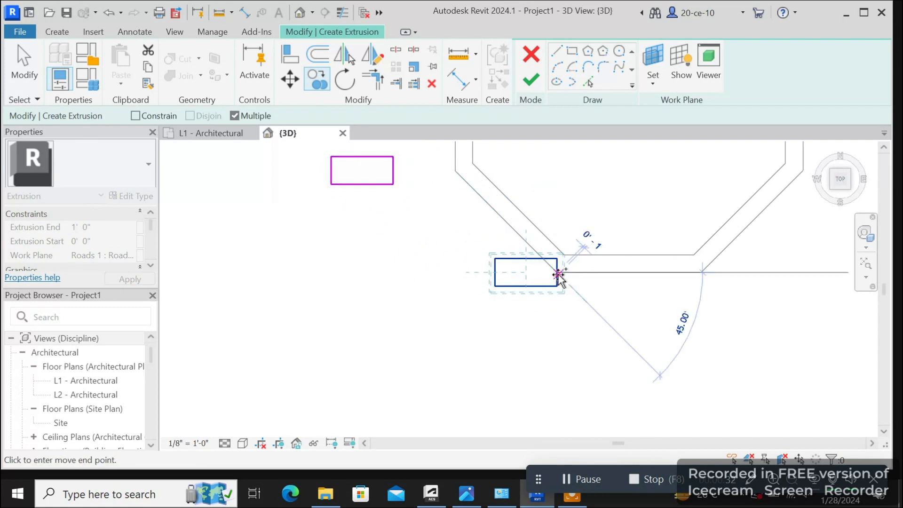
pyautogui.rightClick(455, 274)
pyautogui.click(489, 19)
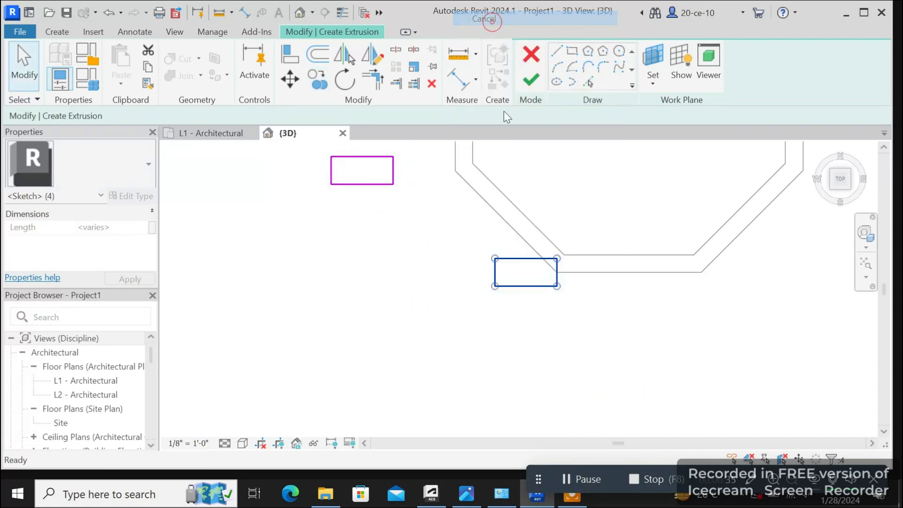
# - Move the copied rectangle so the midpoint of its lower edge sits on the lower-left corner of the octagon's bottom side
pyautogui.scroll(2, 538, 292)
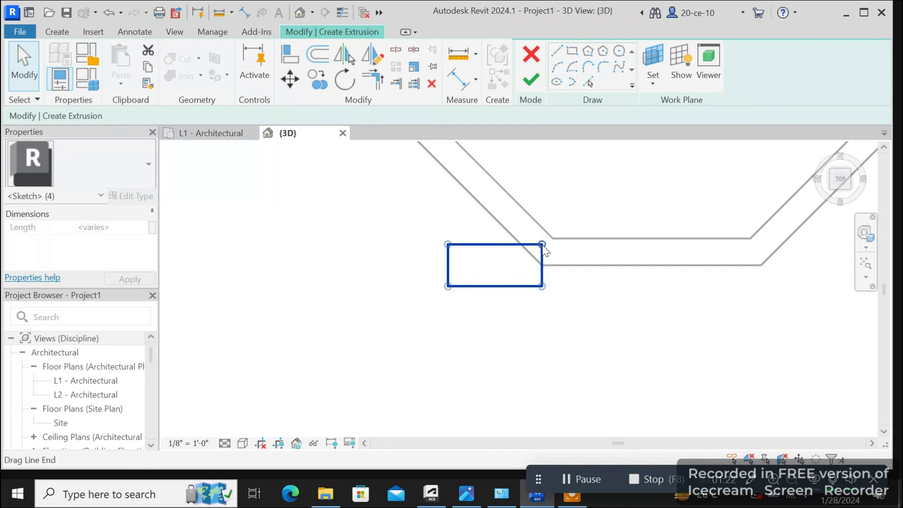
pyautogui.click(575, 292)
pyautogui.scroll(-1, 572, 299)
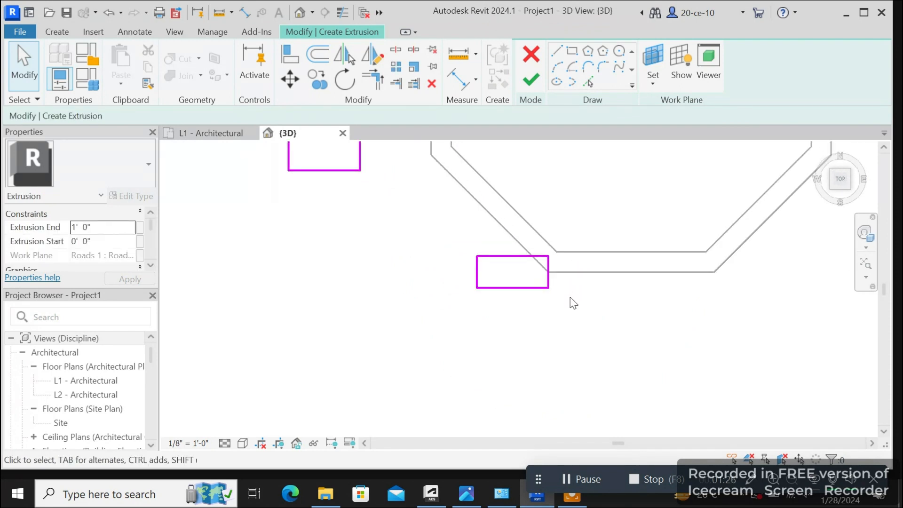
pyautogui.moveTo(563, 306)
pyautogui.mouseDown()
pyautogui.moveTo(487, 231)
pyautogui.moveTo(462, 234)
pyautogui.mouseUp()
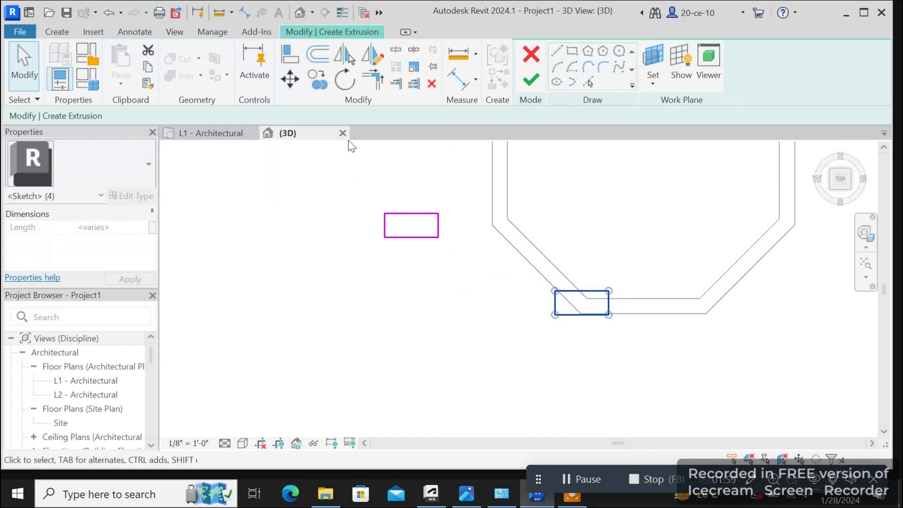
# - Rotate the copied rectangle about its centre so its long sides run diagonally outward across the octagon's lower-left corner
pyautogui.click(345, 79)
pyautogui.scroll(2, 524, 318)
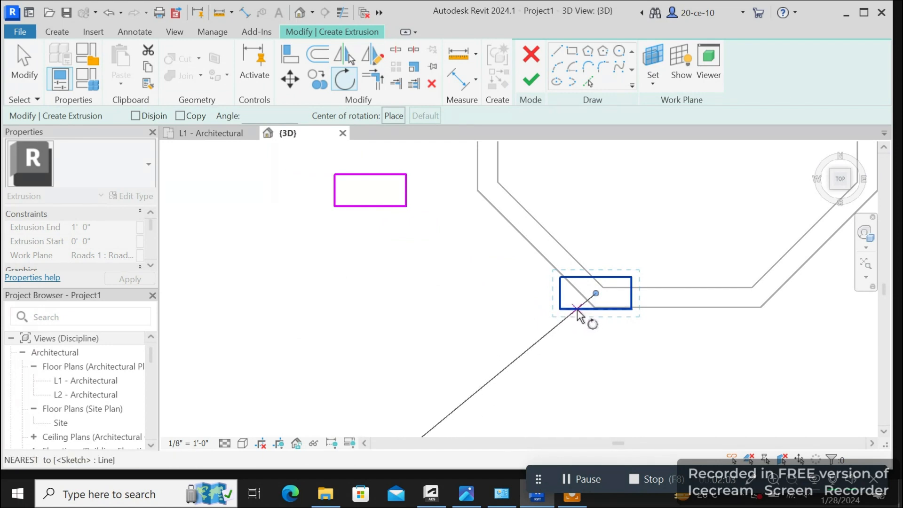
pyautogui.click(546, 250)
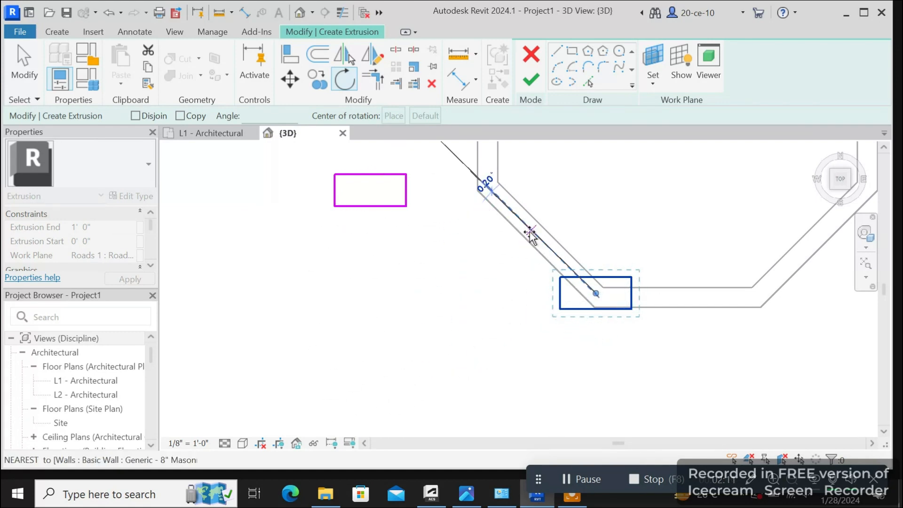
pyautogui.moveTo(530, 235); pyautogui.dragTo(530, 309, button='middle')
pyautogui.scroll(-3, 525, 298)
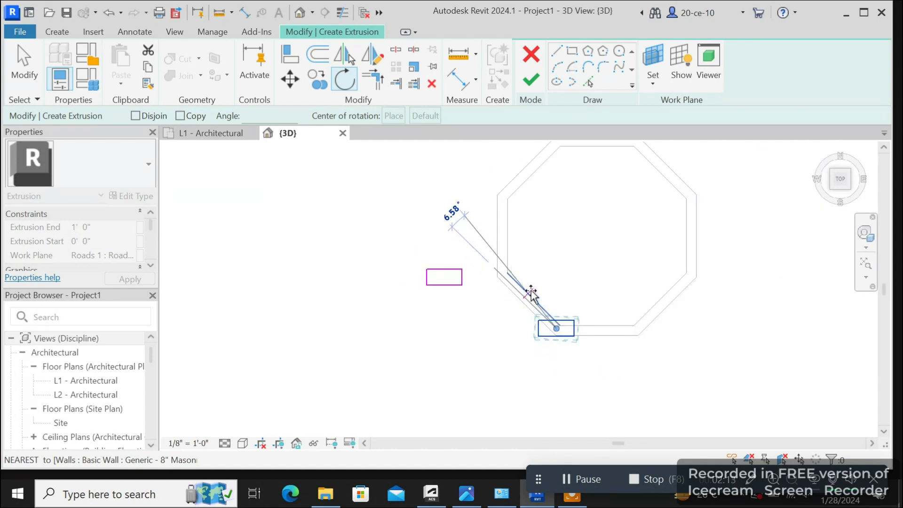
pyautogui.click(602, 330)
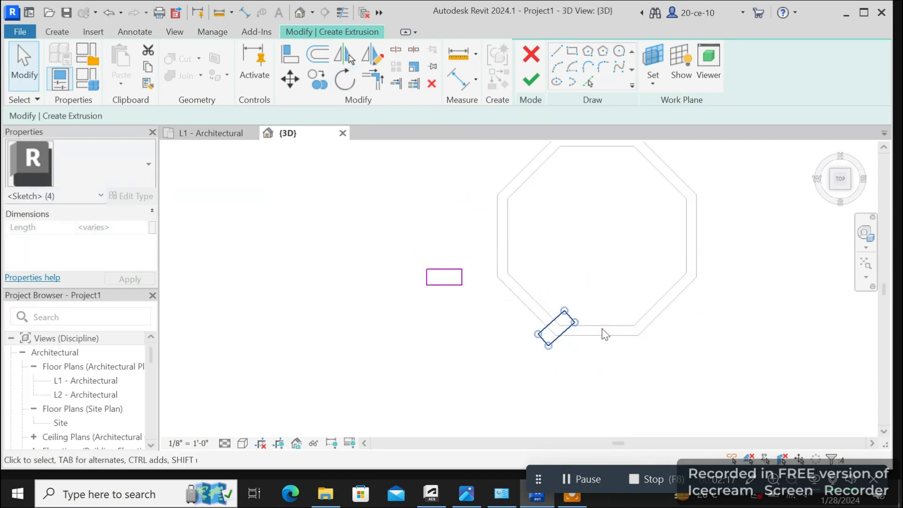
pyautogui.scroll(3, 585, 347)
pyautogui.scroll(2, 585, 348)
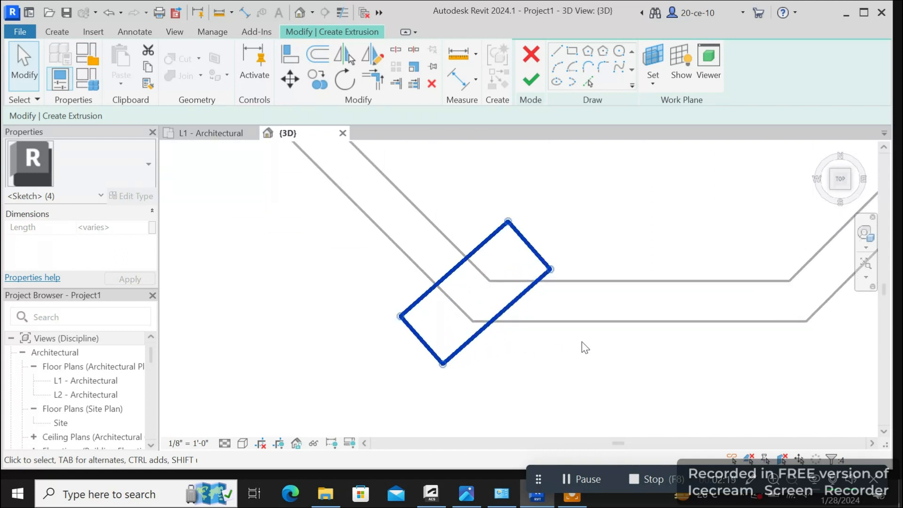
pyautogui.scroll(-5, 553, 334)
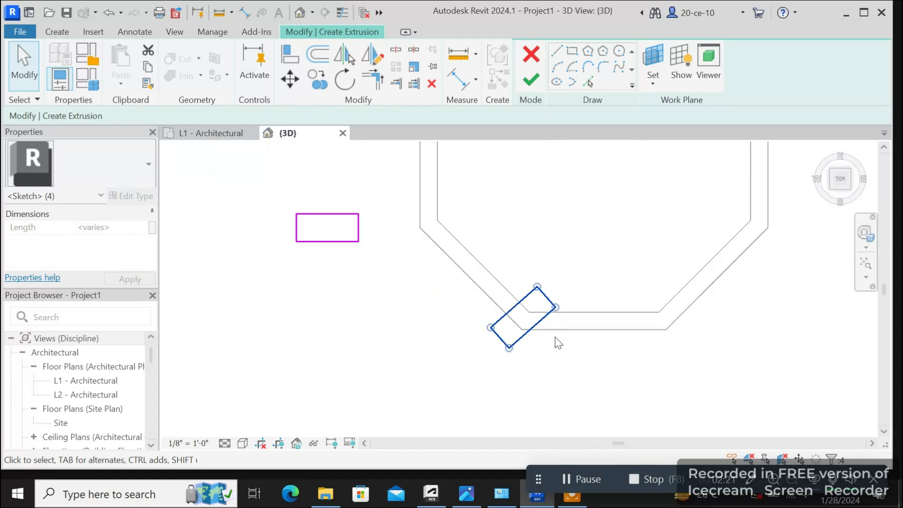
# - Move the rotated rectangle diagonally along the 135° direction, down and away from the octagon's lower-left corner, until it clears the wall
pyautogui.click(290, 79)
pyautogui.scroll(2, 548, 316)
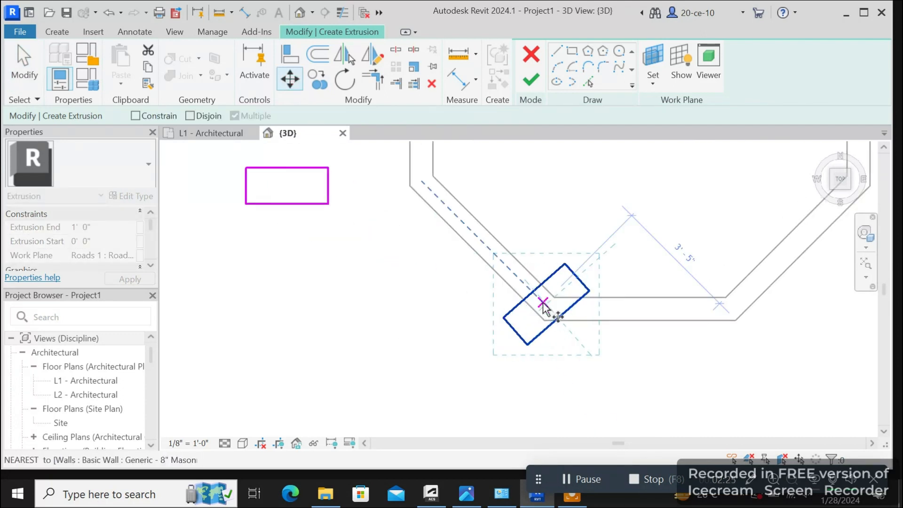
pyautogui.scroll(2, 549, 312)
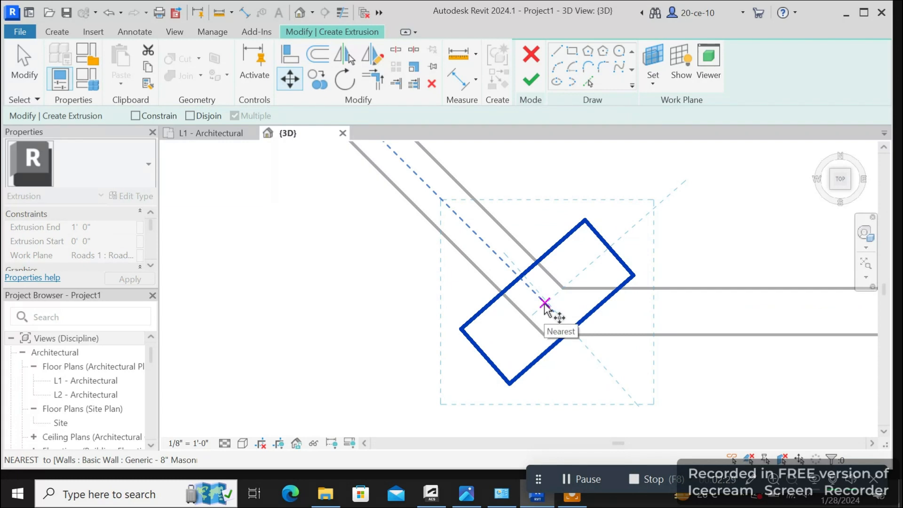
pyautogui.click(544, 303)
pyautogui.scroll(-1, 466, 382)
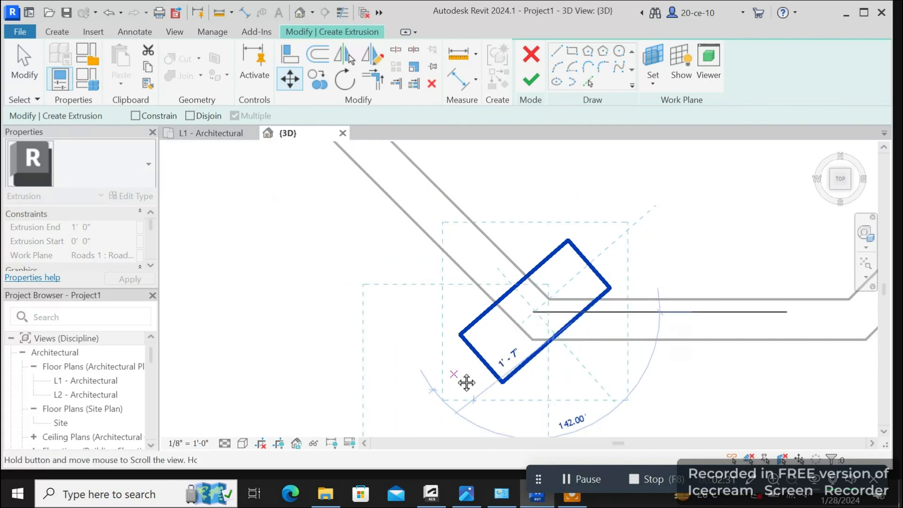
pyautogui.moveTo(467, 382); pyautogui.dragTo(577, 268, button='middle')
pyautogui.scroll(-1, 571, 288)
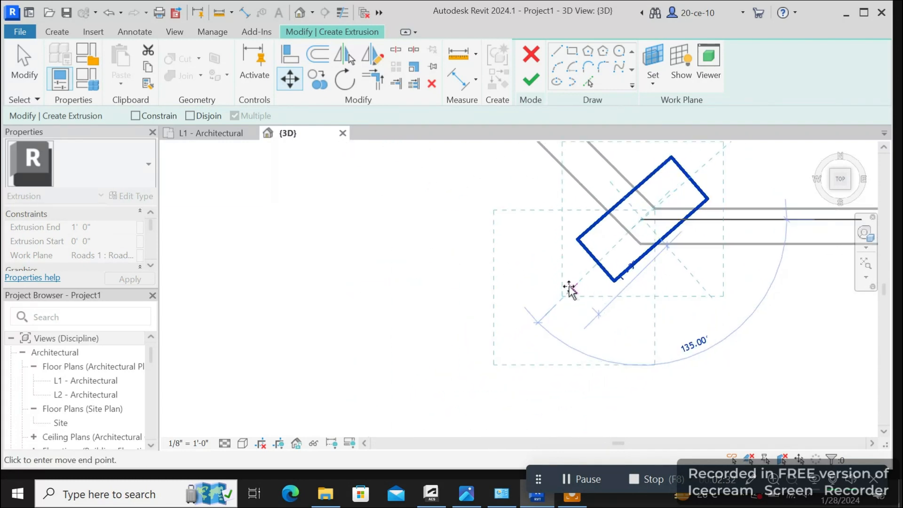
pyautogui.click(534, 326)
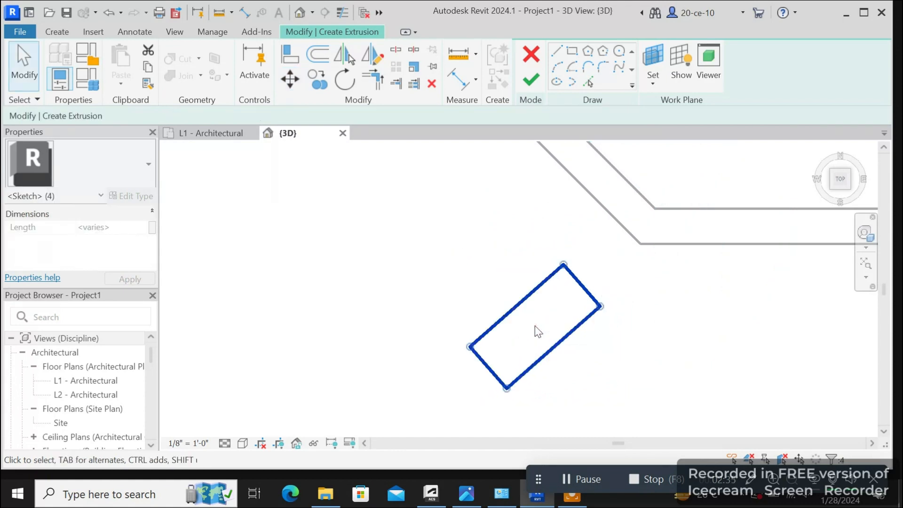
pyautogui.scroll(-3, 536, 326)
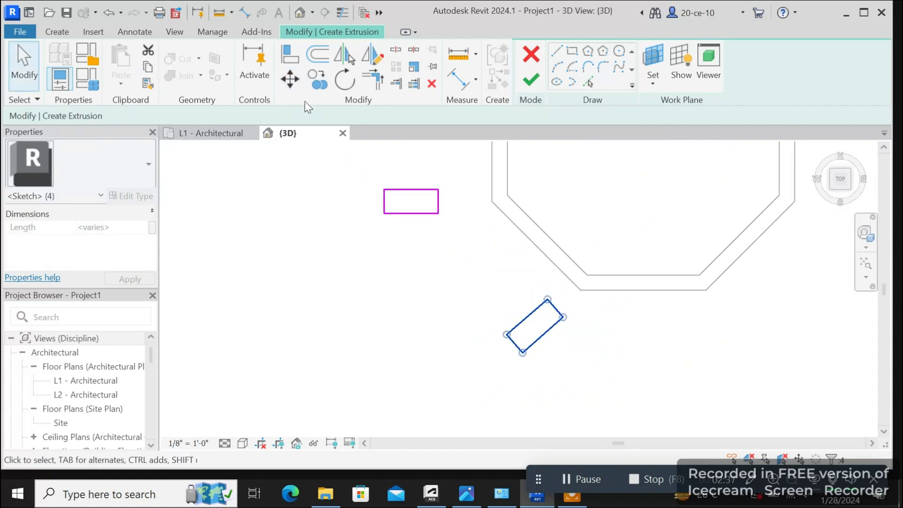
# - Move the rotated rectangle a further 0'-7" outward along the 135° diagonal and clear the selection
pyautogui.click(290, 79)
pyautogui.scroll(2, 501, 325)
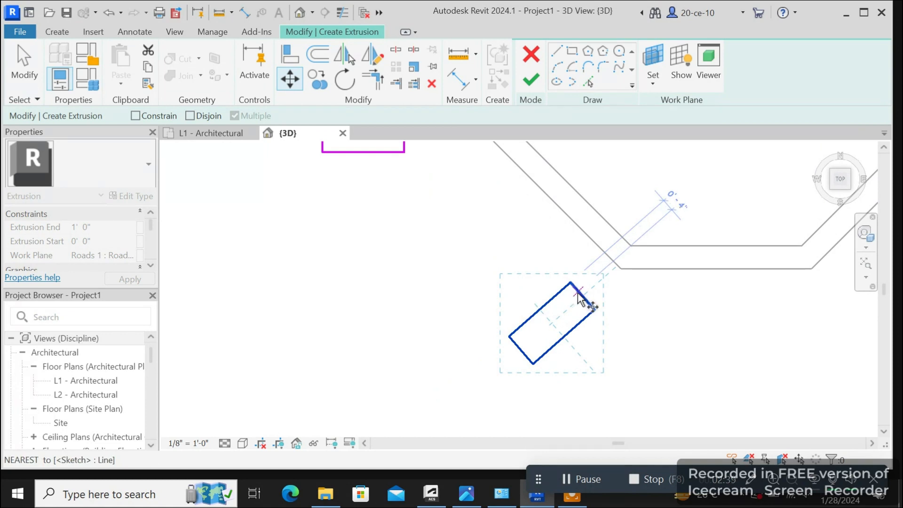
pyautogui.click(582, 297)
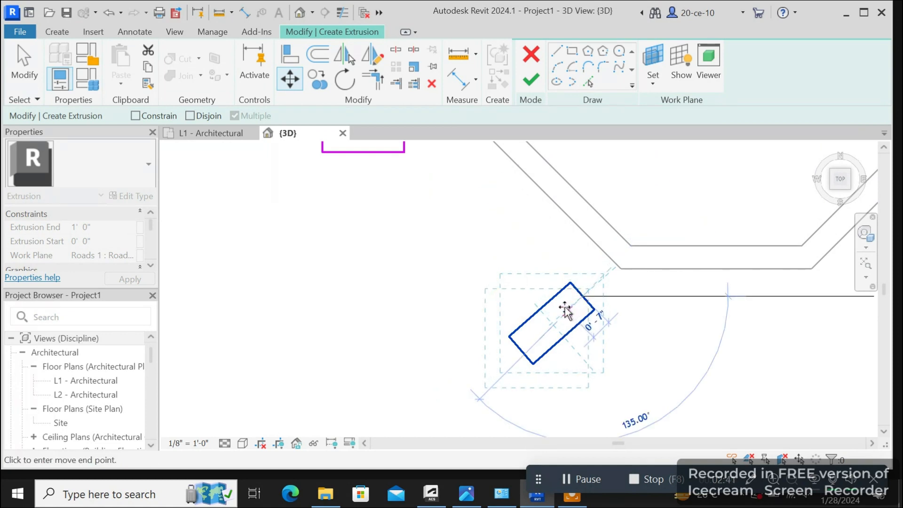
pyautogui.click(566, 312)
pyautogui.scroll(-3, 551, 306)
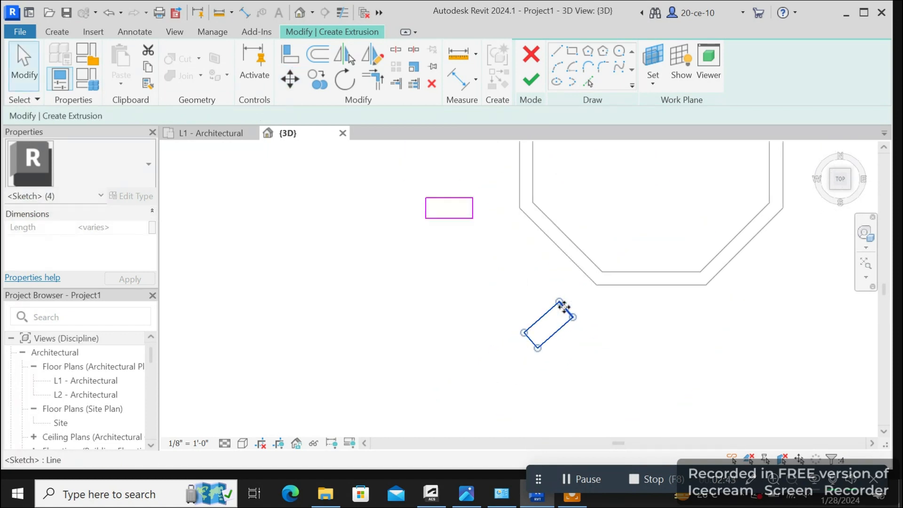
pyautogui.rightClick(530, 285)
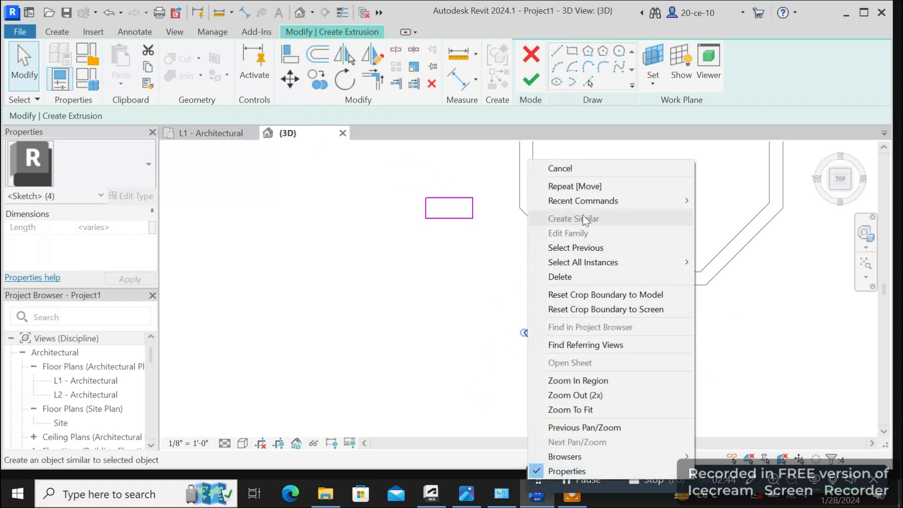
pyautogui.click(573, 169)
# - Mirror a copy of both rectangles across the vertical axis through the midpoints of the octagon's top and bottom sides, and select all the rectangles
pyautogui.scroll(-2, 571, 281)
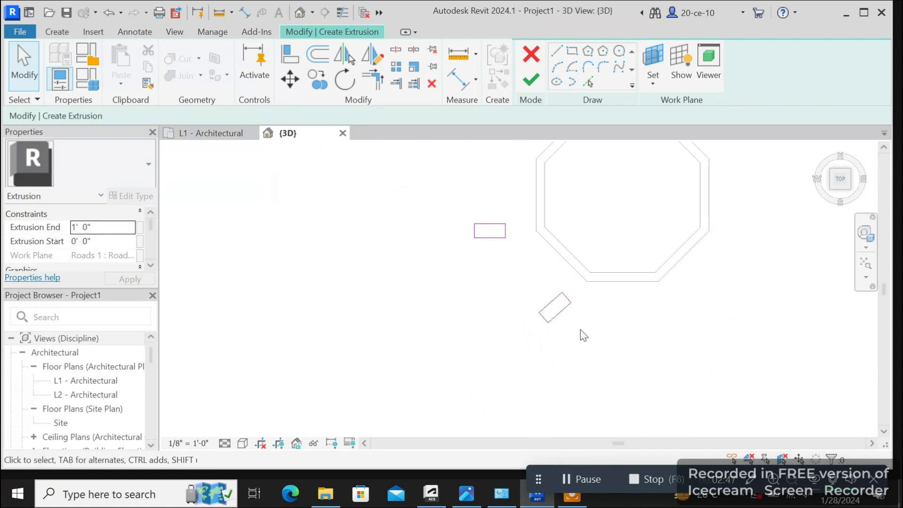
pyautogui.moveTo(575, 325); pyautogui.dragTo(487, 272)
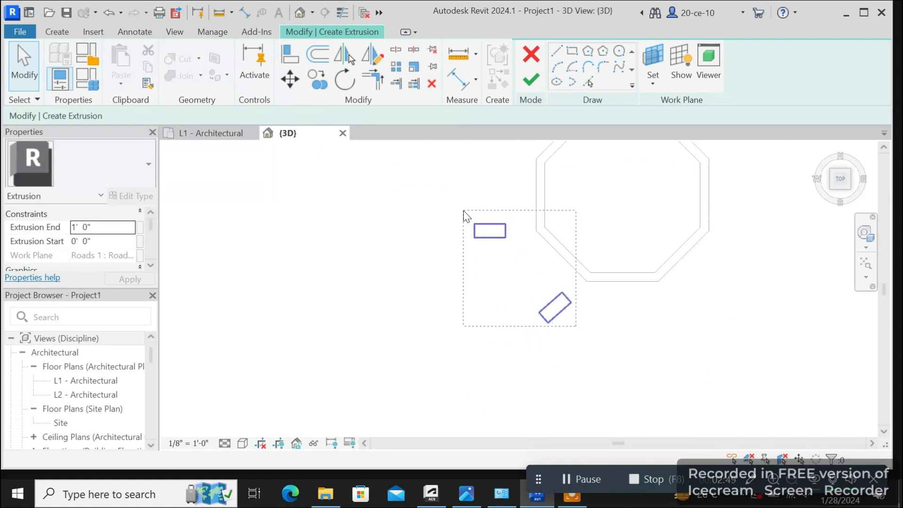
pyautogui.moveTo(463, 211); pyautogui.dragTo(465, 212)
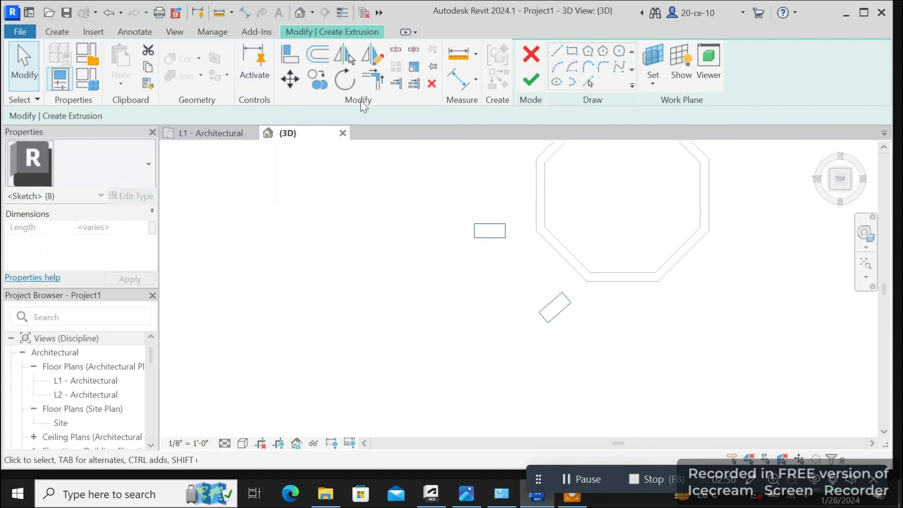
pyautogui.click(372, 54)
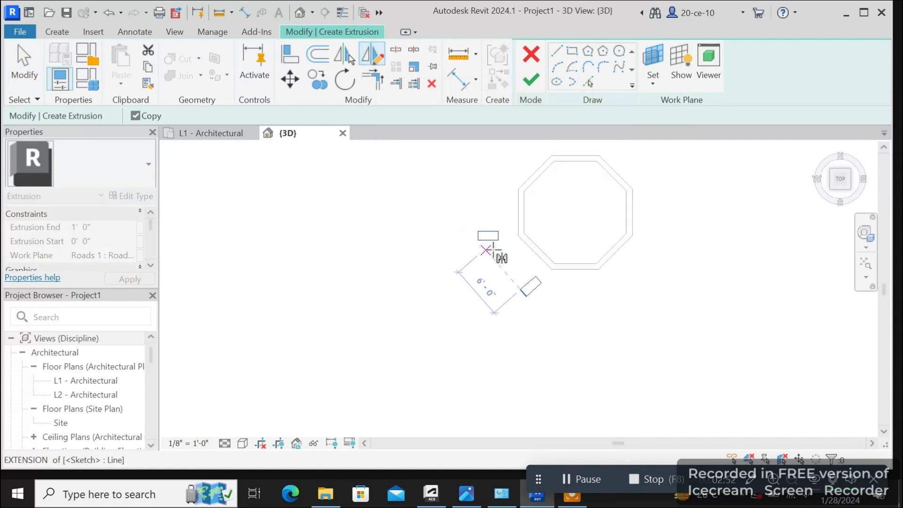
pyautogui.click(575, 269)
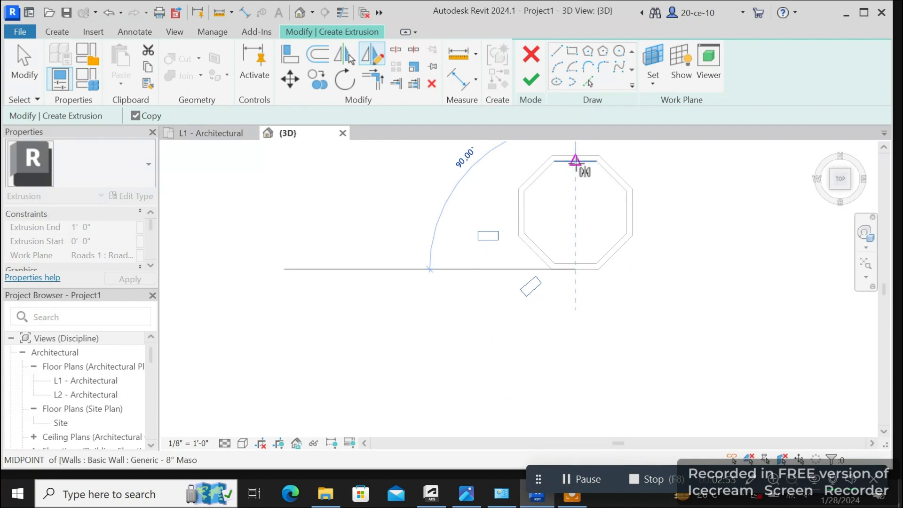
pyautogui.click(576, 163)
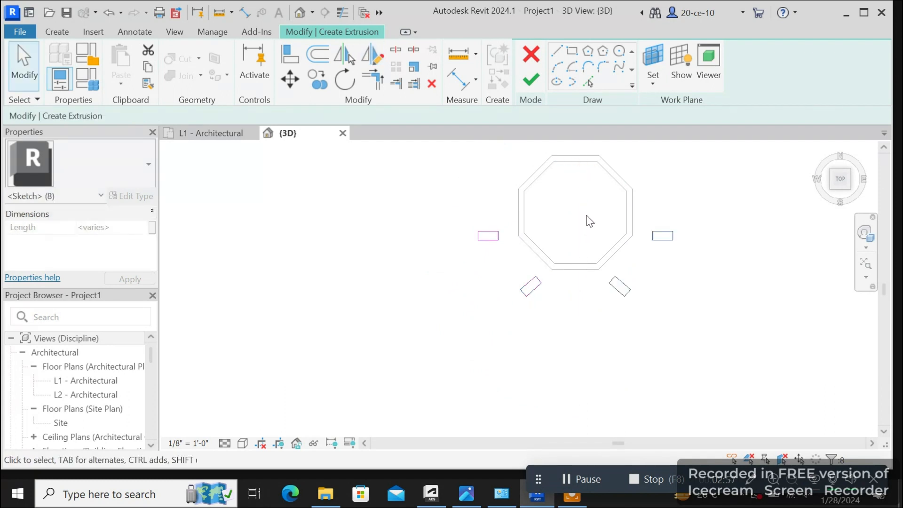
pyautogui.moveTo(693, 319)
pyautogui.mouseDown()
pyautogui.moveTo(645, 249)
pyautogui.moveTo(488, 218)
pyautogui.mouseUp()
pyautogui.click(374, 62)
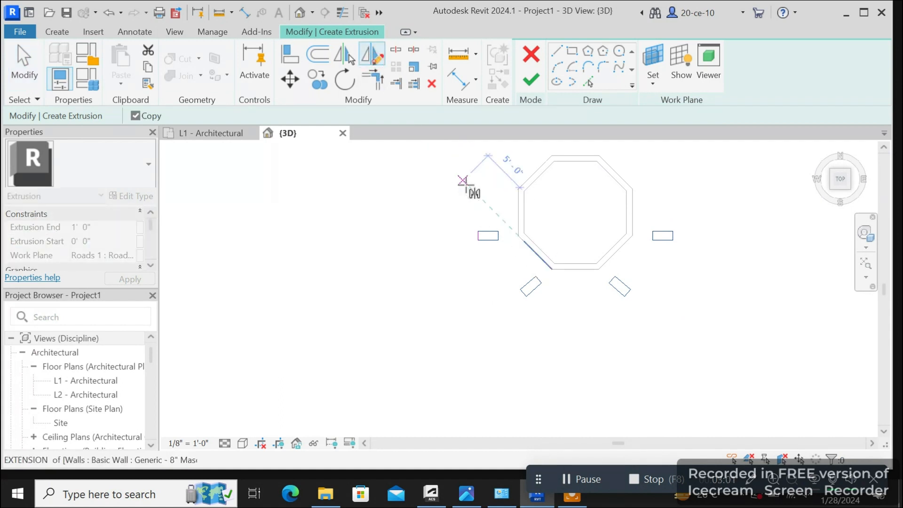
pyautogui.click(518, 216)
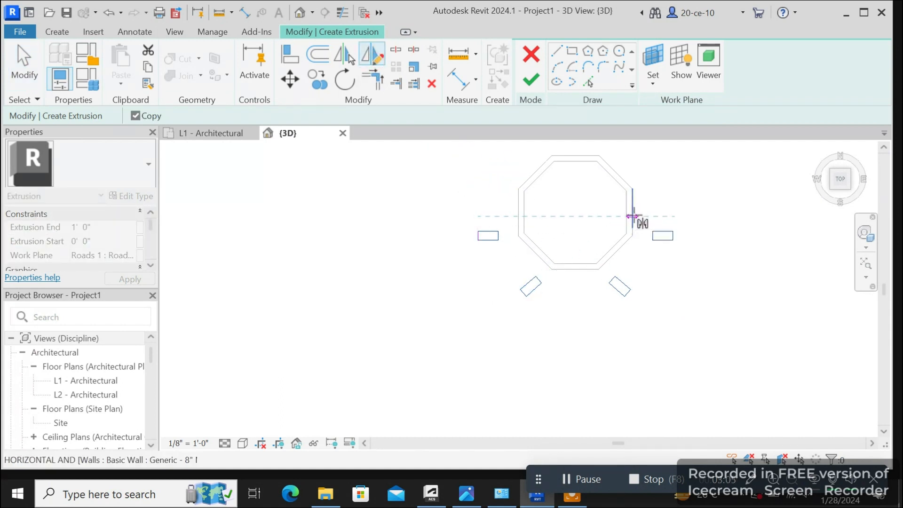
pyautogui.scroll(2, 630, 217)
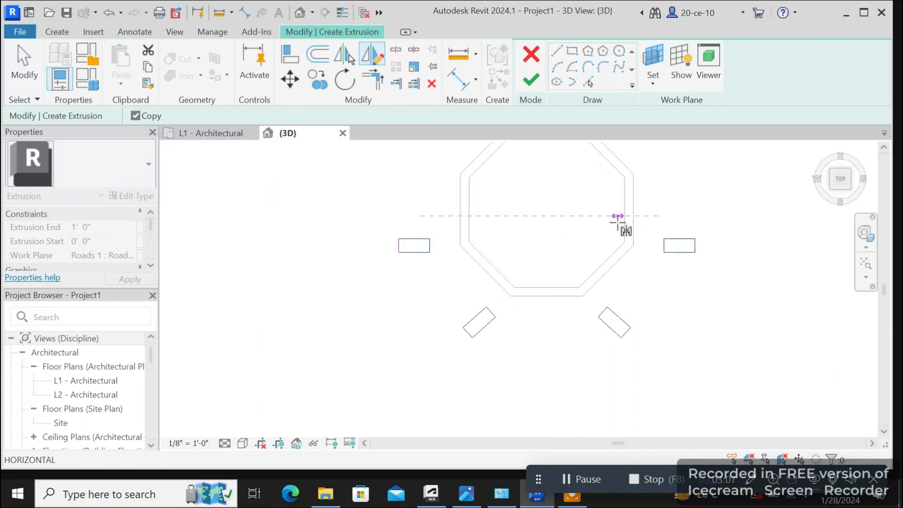
pyautogui.rightClick(613, 217)
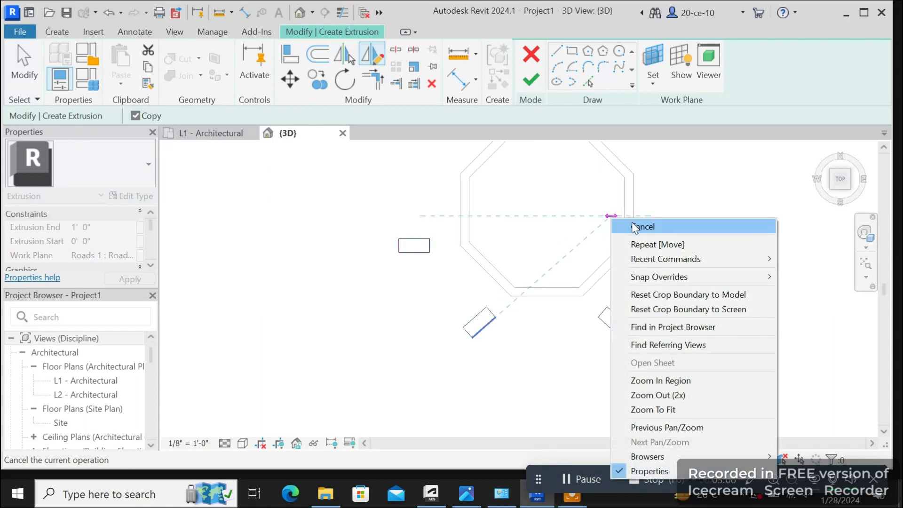
pyautogui.click(636, 228)
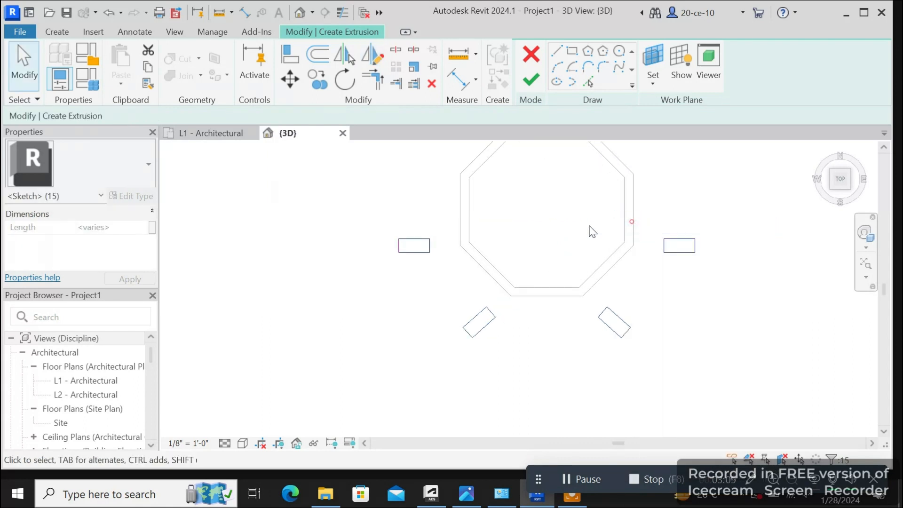
# - Mirror a copy of the selected rectangles across the horizontal axis through the midpoints of the octagon's left and right sides, and clear the selection
pyautogui.click(377, 62)
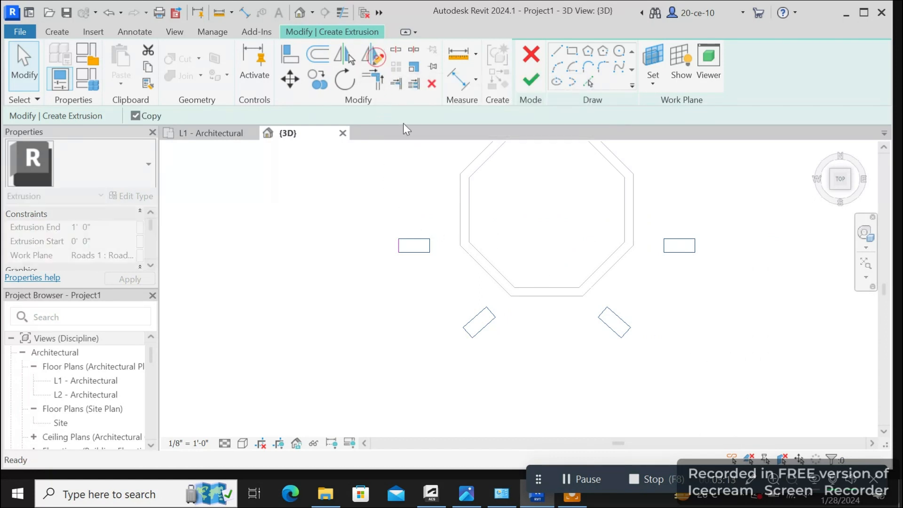
pyautogui.click(460, 210)
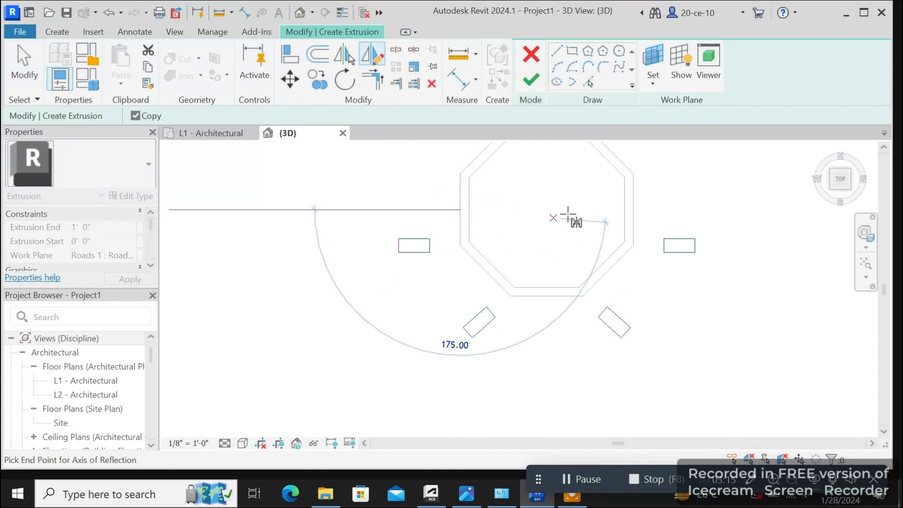
pyautogui.click(633, 210)
pyautogui.scroll(-4, 565, 252)
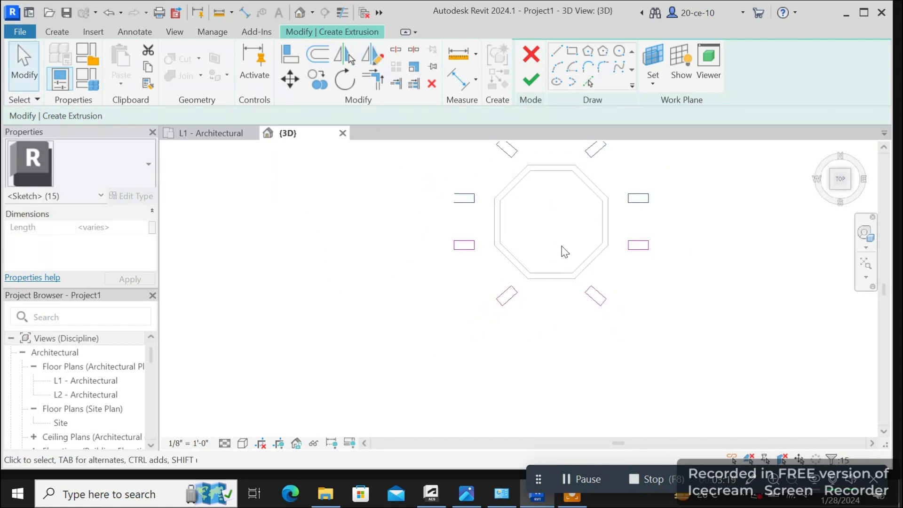
pyautogui.rightClick(422, 236)
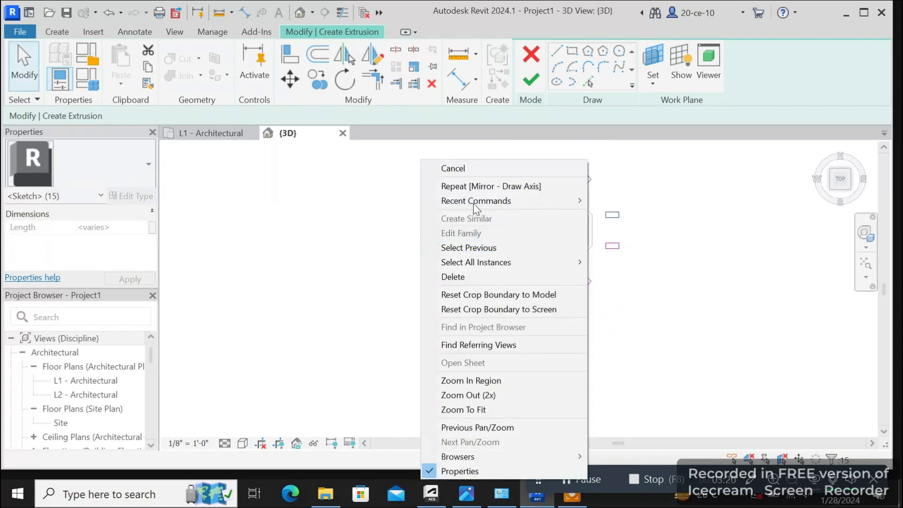
pyautogui.click(470, 170)
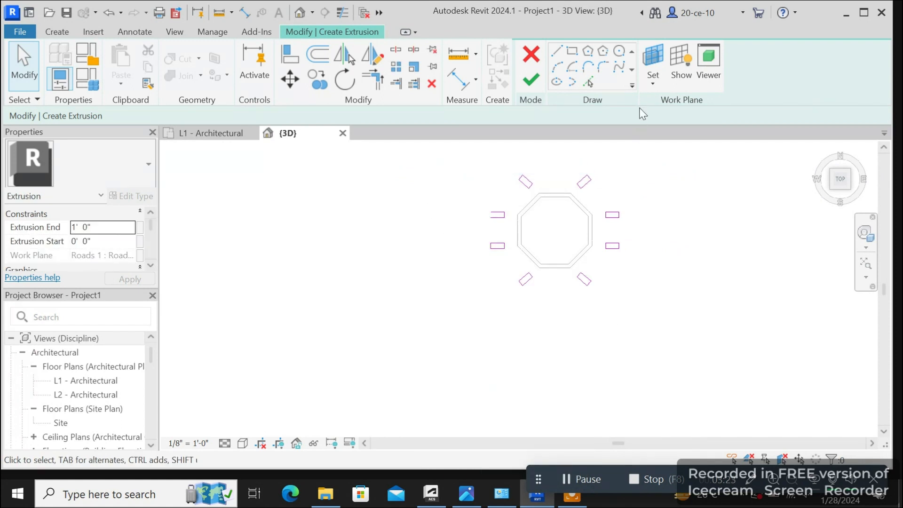
# - Try to finish the extrusion sketch, then return to editing its lines
pyautogui.click(531, 81)
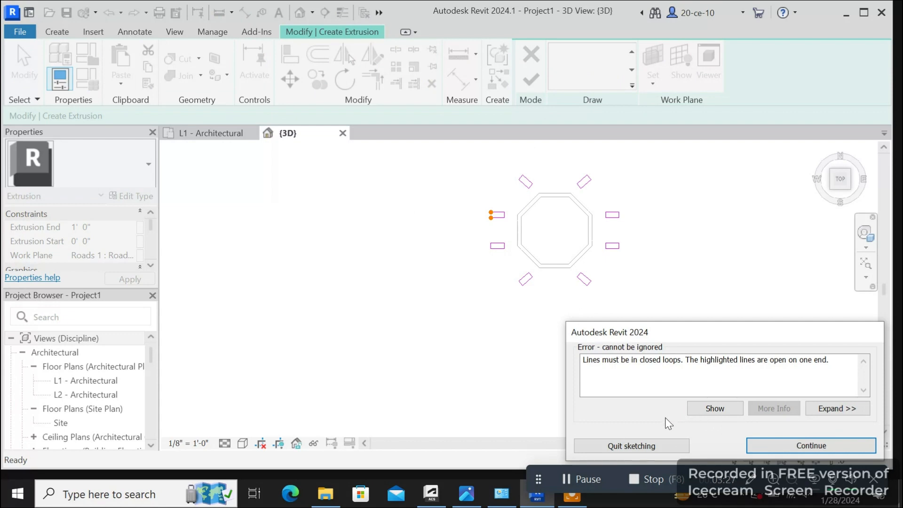
pyautogui.click(667, 442)
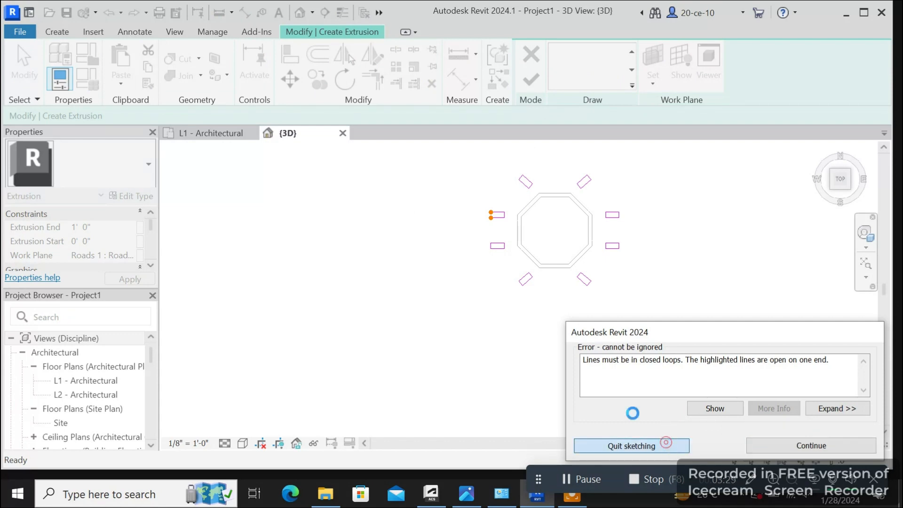
pyautogui.click(556, 172)
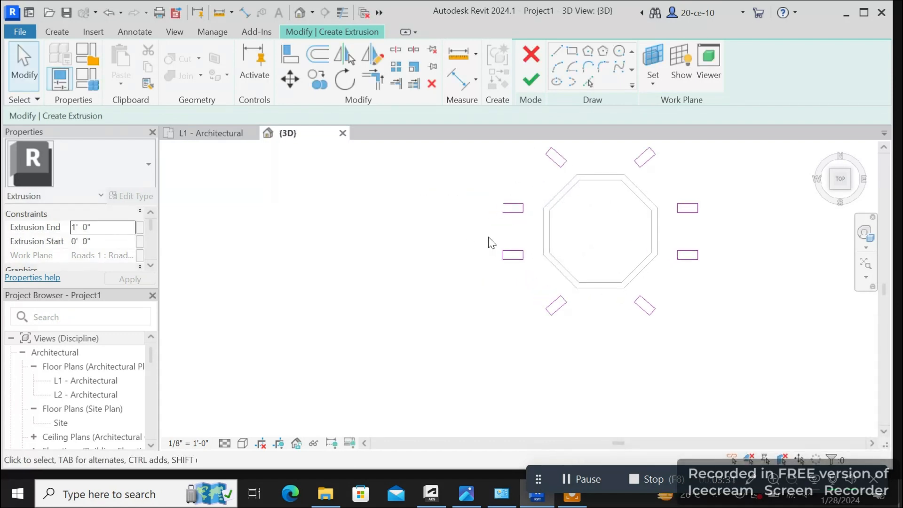
# - Close the open outer end of the octagon's upper-left rectangle with a line, then finish the extrusion and the in-place model
pyautogui.scroll(3, 490, 241)
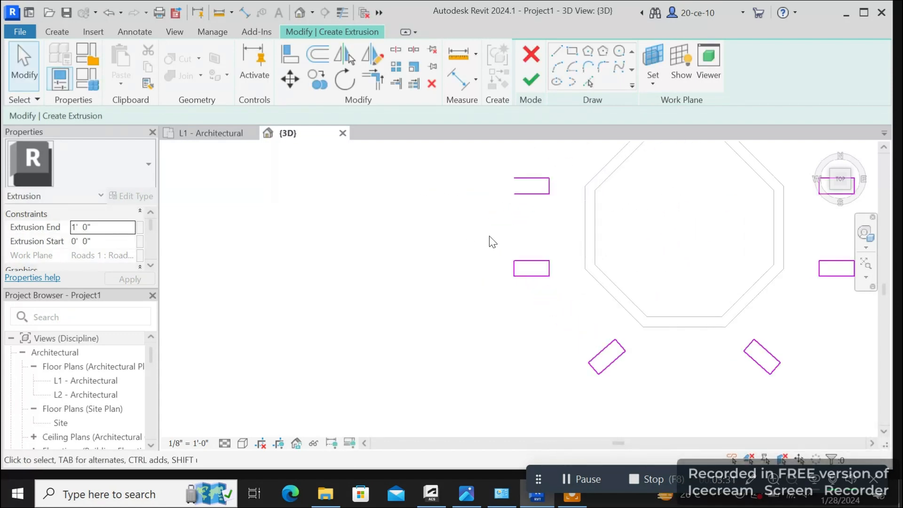
pyautogui.click(556, 53)
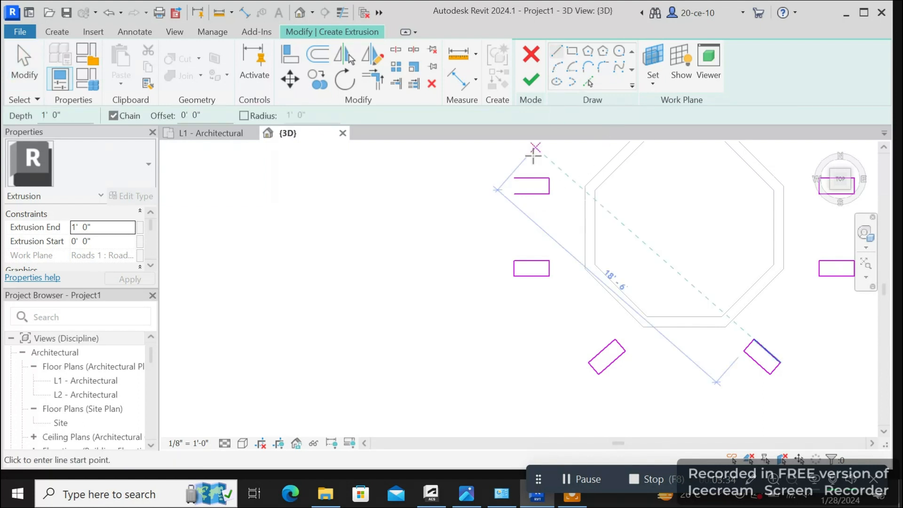
pyautogui.click(518, 180)
pyautogui.click(515, 194)
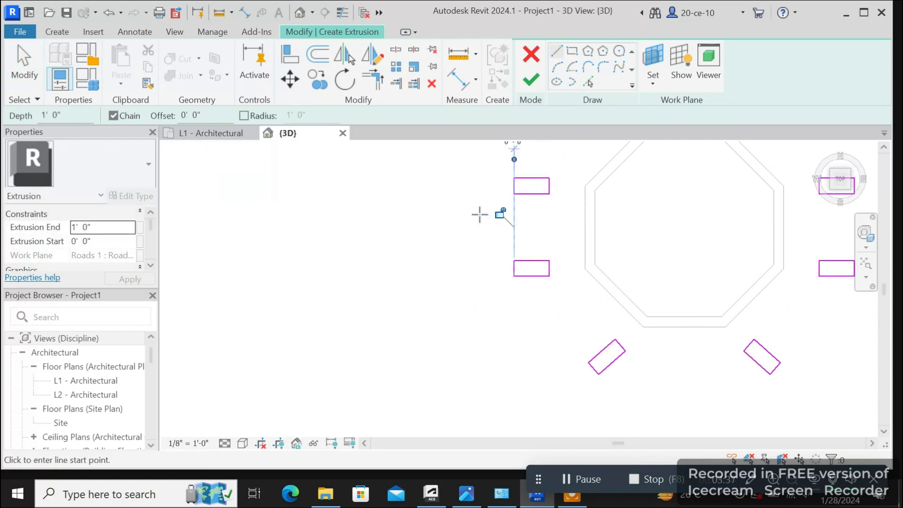
pyautogui.rightClick(480, 214)
pyautogui.click(497, 224)
pyautogui.scroll(-2, 502, 226)
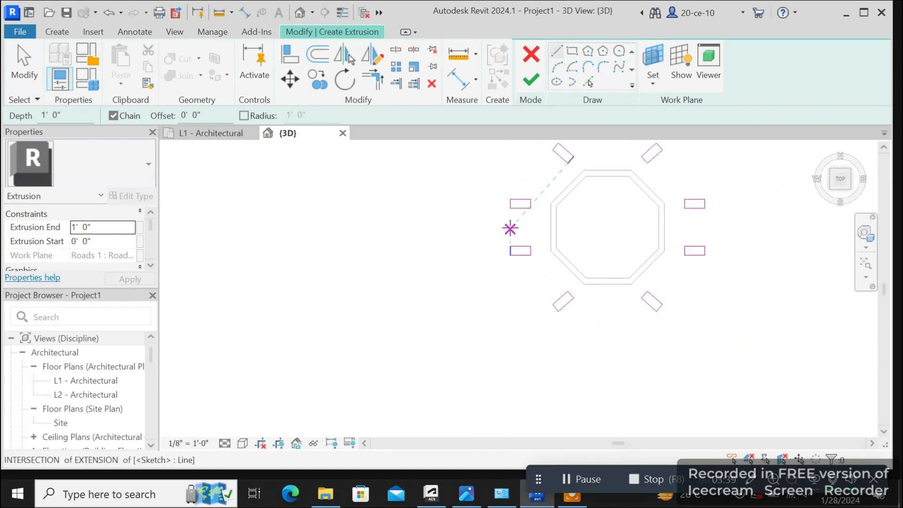
pyautogui.scroll(-1, 510, 228)
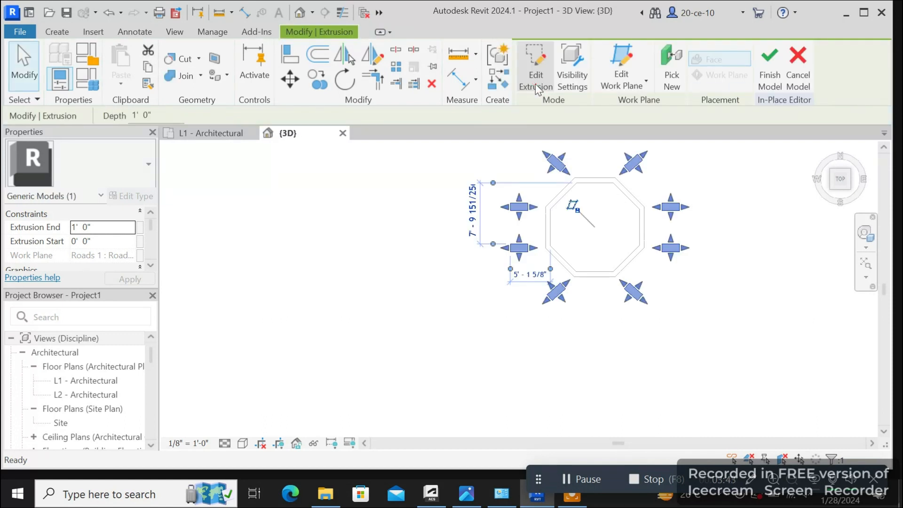
pyautogui.click(769, 80)
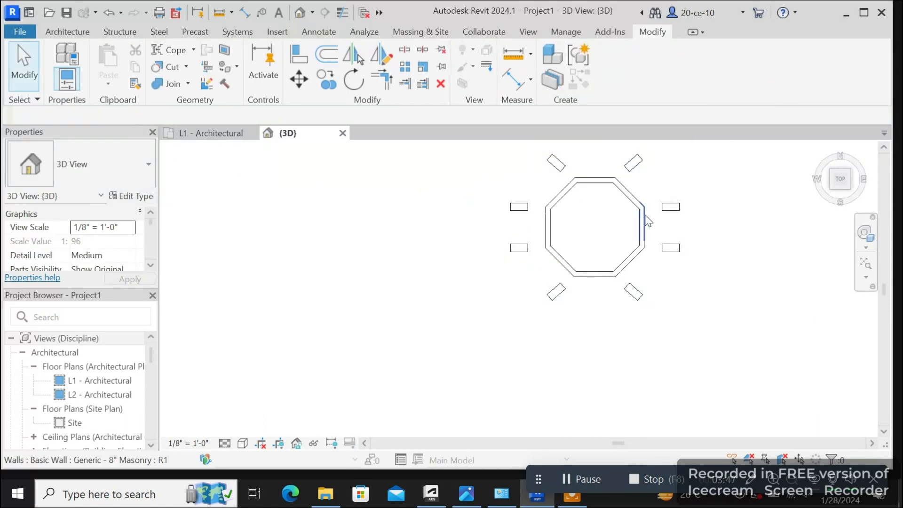
# - In the front view, copy level L2 upward by 2'-0" to add a level at 14'-0"
pyautogui.moveTo(841, 178)
pyautogui.mouseDown()
pyautogui.moveTo(840, 207)
pyautogui.moveTo(859, 192)
pyautogui.mouseUp()
pyautogui.click(842, 187)
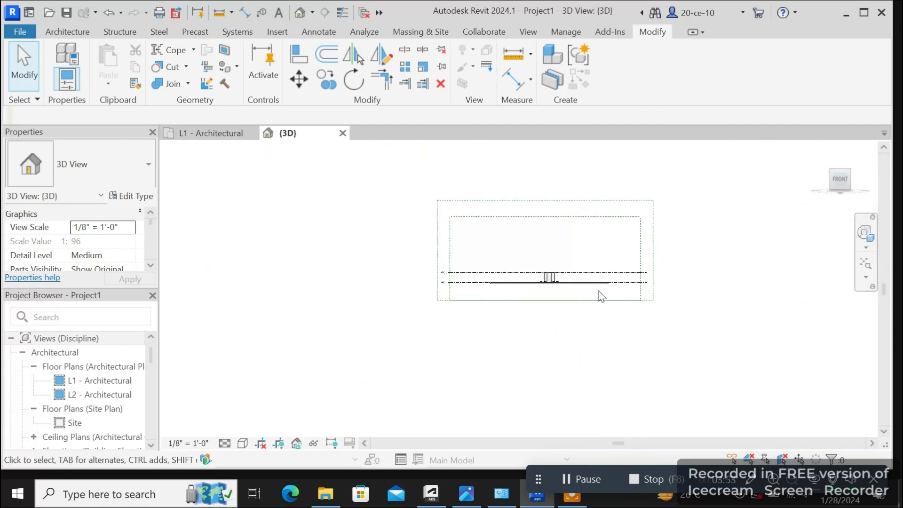
pyautogui.scroll(4, 516, 323)
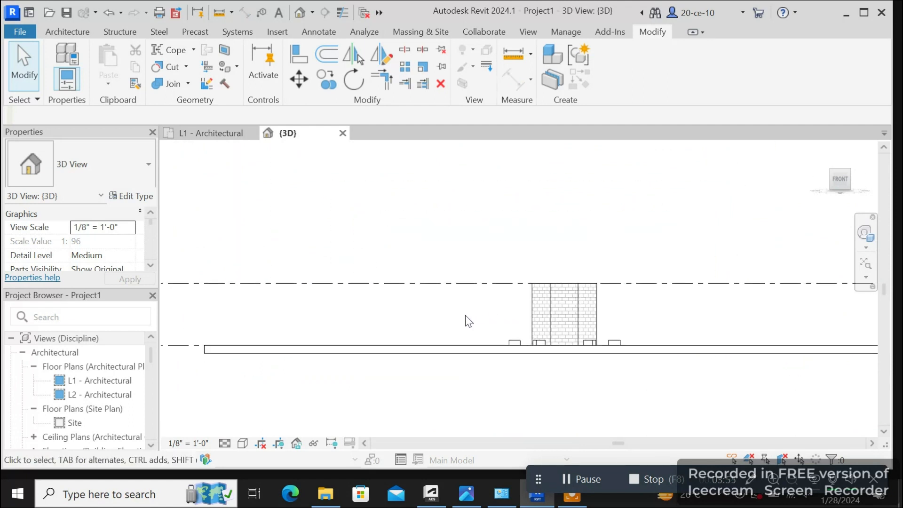
pyautogui.moveTo(465, 316); pyautogui.dragTo(706, 336, button='middle')
pyautogui.scroll(-2, 387, 309)
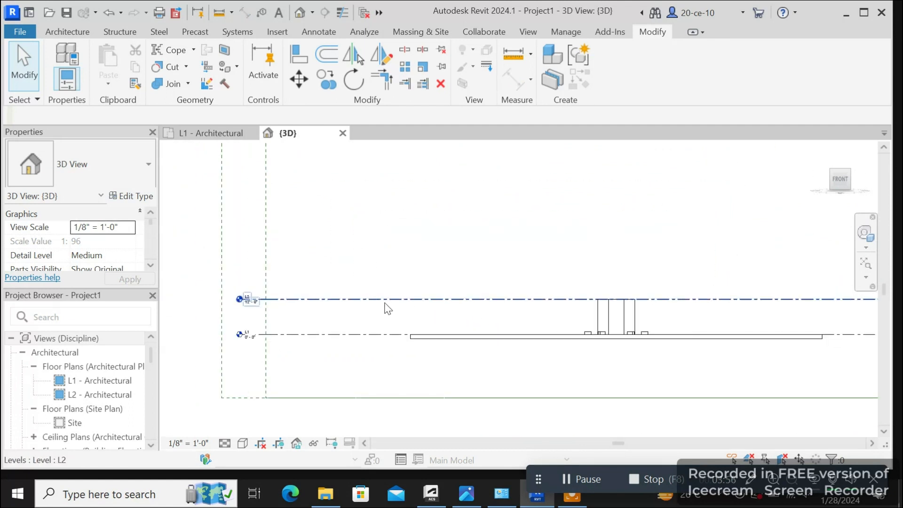
pyautogui.click(331, 300)
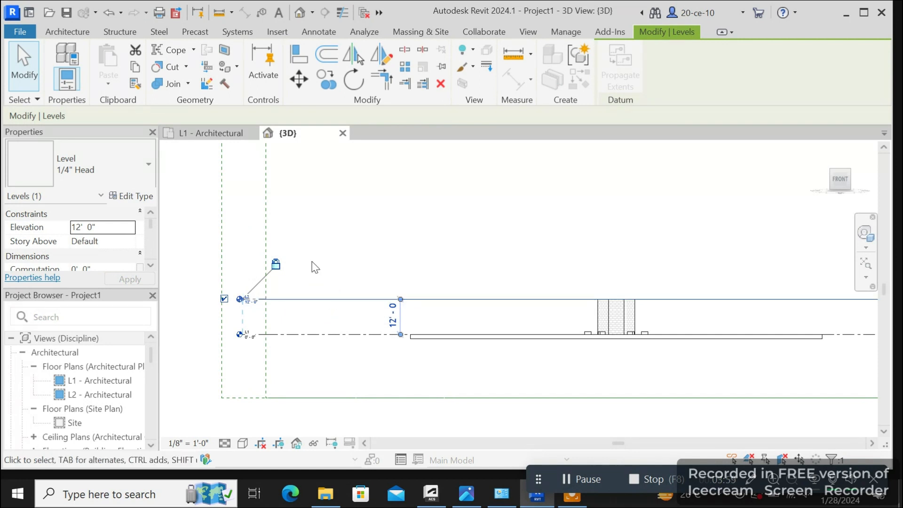
pyautogui.moveTo(317, 267); pyautogui.dragTo(491, 305, button='middle')
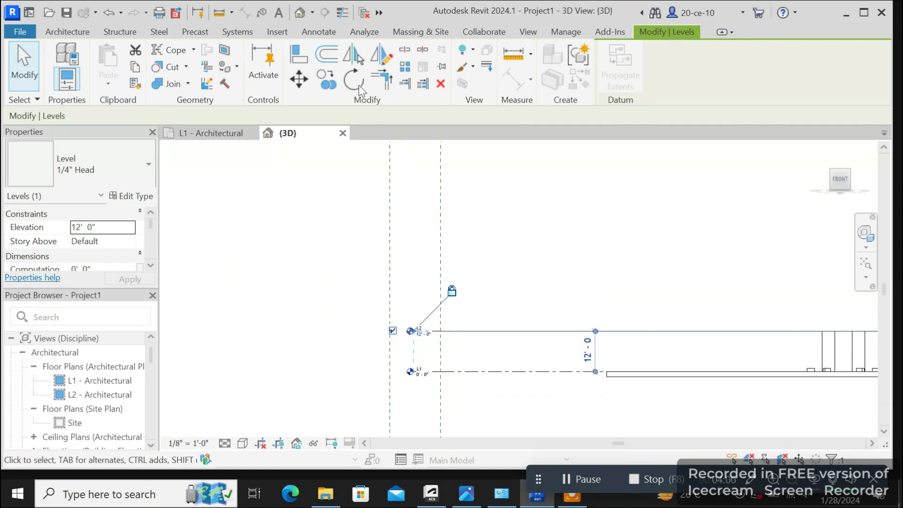
pyautogui.click(328, 85)
pyautogui.scroll(3, 510, 359)
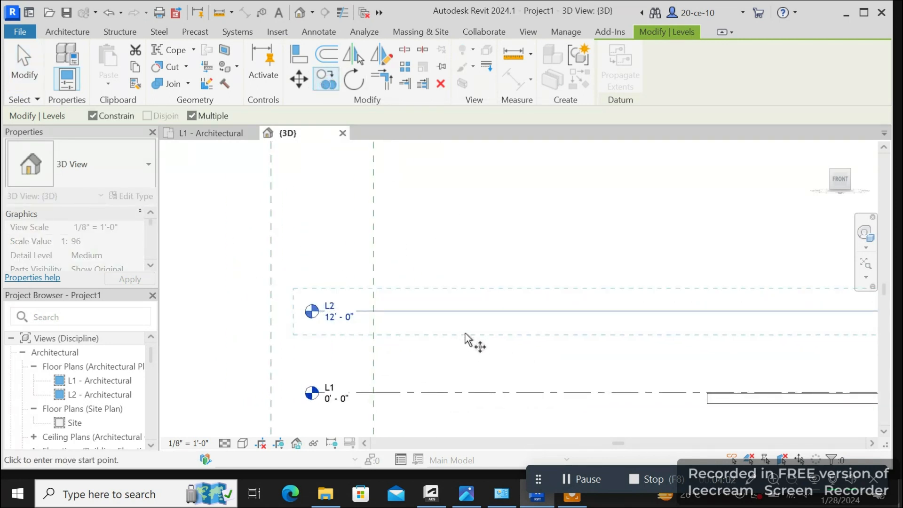
pyautogui.click(462, 311)
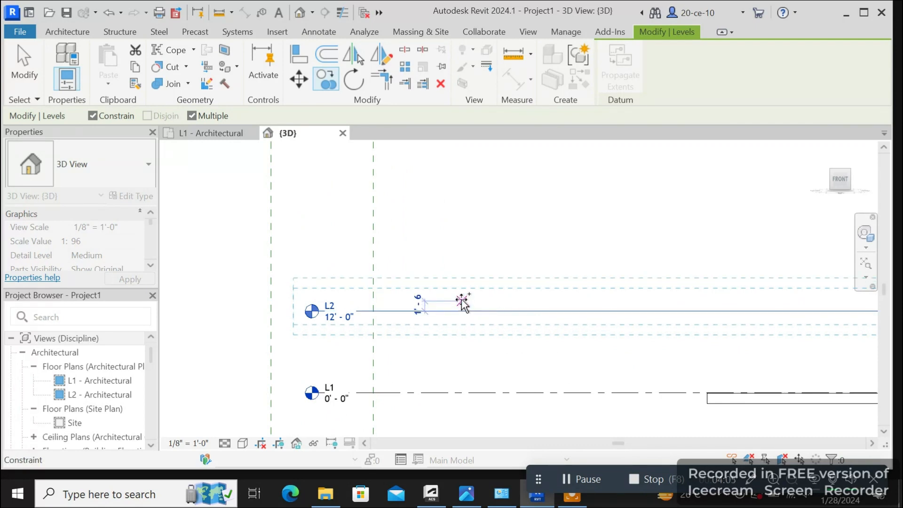
pyautogui.click(462, 299)
pyautogui.rightClick(484, 243)
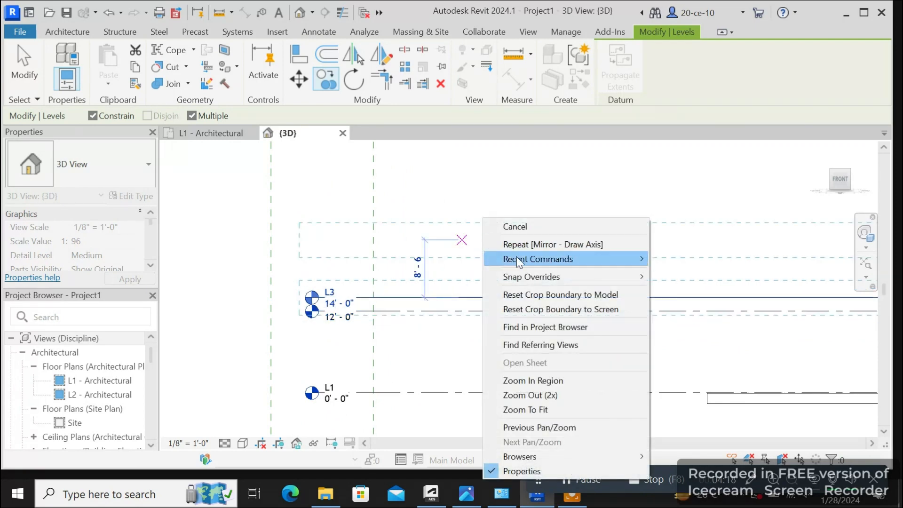
pyautogui.click(544, 226)
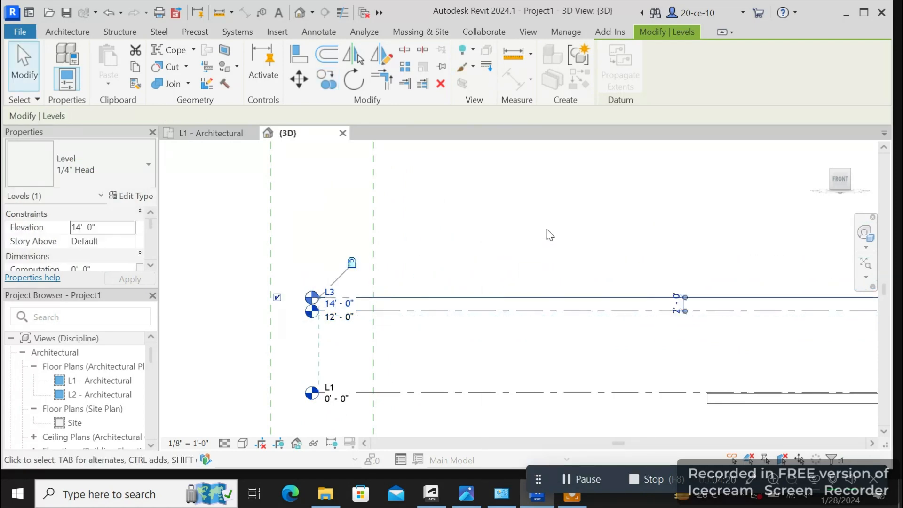
# - Stretch the tops of the generic-model piers around the octagonal wall up to the 14'-0" level and clear the selection
pyautogui.scroll(-4, 613, 279)
pyautogui.moveTo(701, 304); pyautogui.dragTo(508, 305, button='middle')
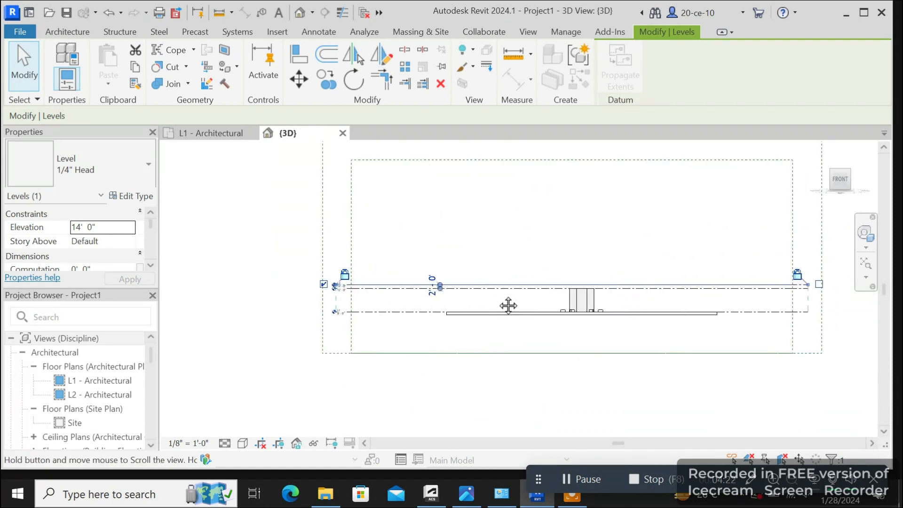
pyautogui.scroll(6, 541, 299)
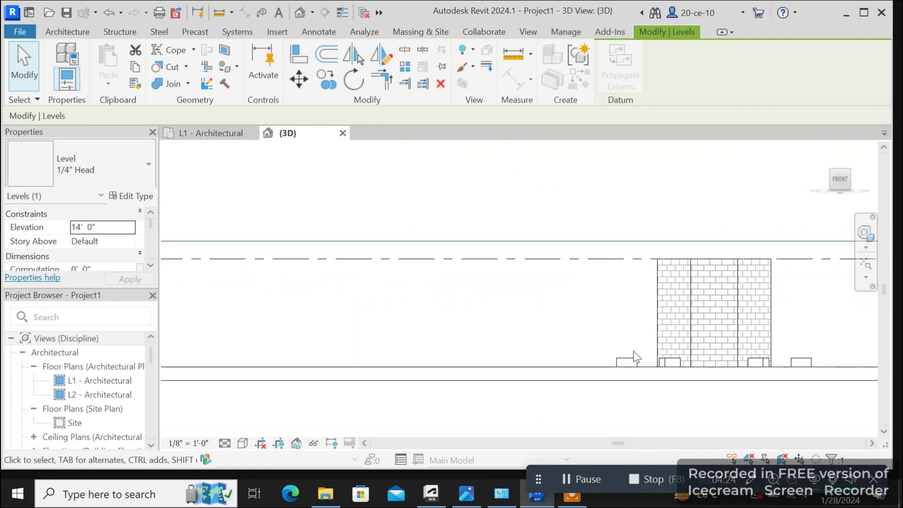
pyautogui.click(629, 365)
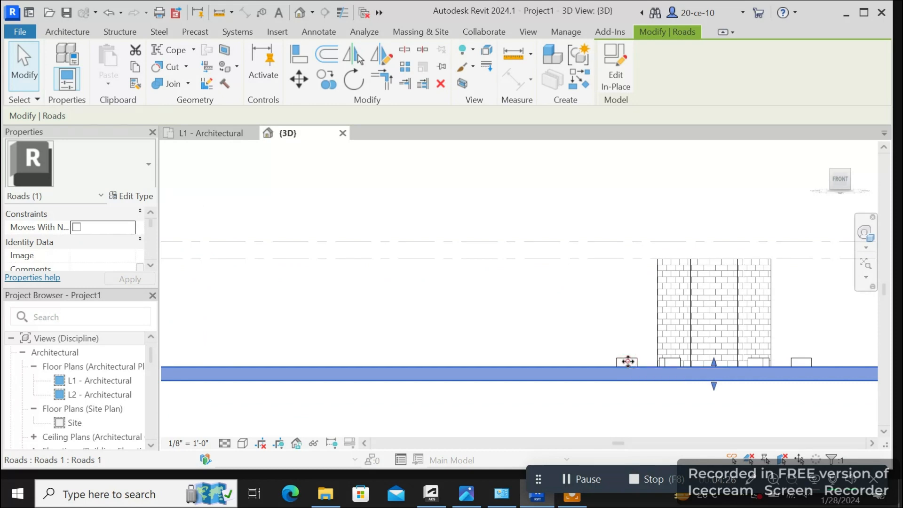
pyautogui.click(610, 344)
pyautogui.click(629, 363)
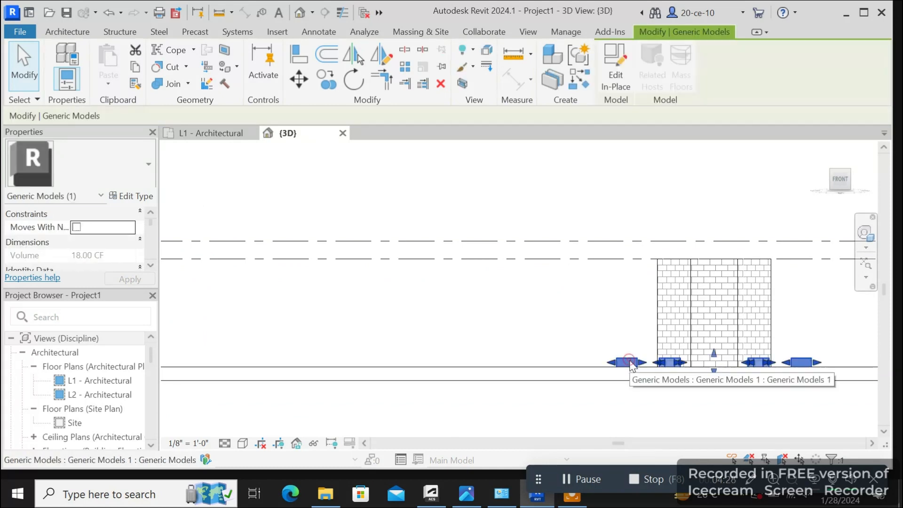
pyautogui.moveTo(714, 353); pyautogui.dragTo(715, 238)
pyautogui.scroll(-2, 612, 235)
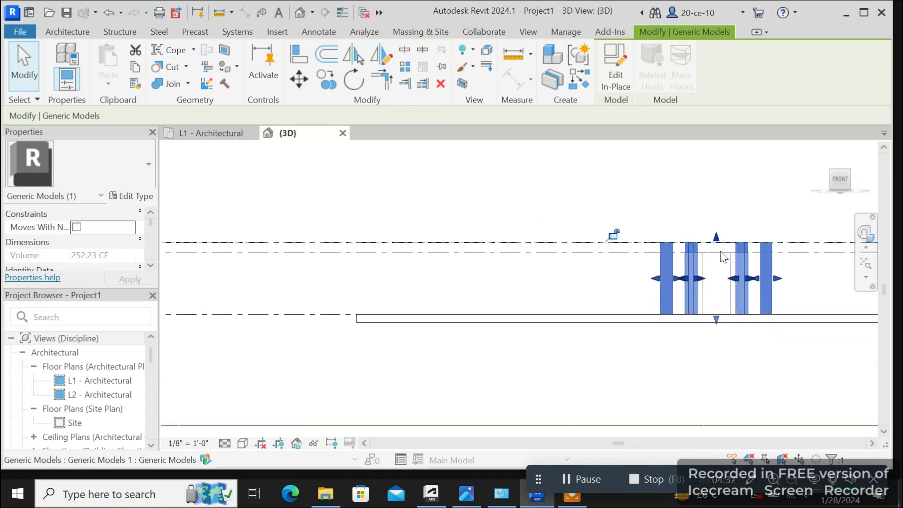
pyautogui.click(628, 280)
# - In the top view, create a new in-place model in the Generic Models category and start an extrusion in it
pyautogui.click(841, 185)
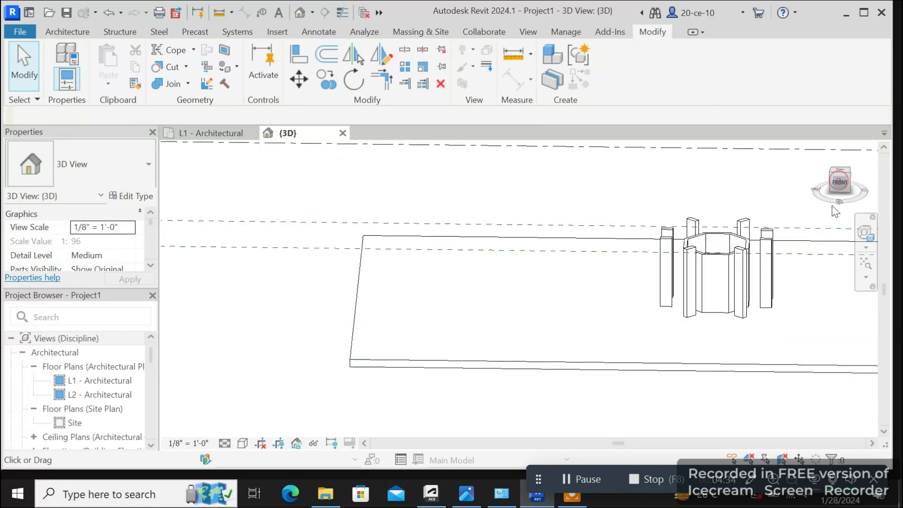
pyautogui.click(841, 173)
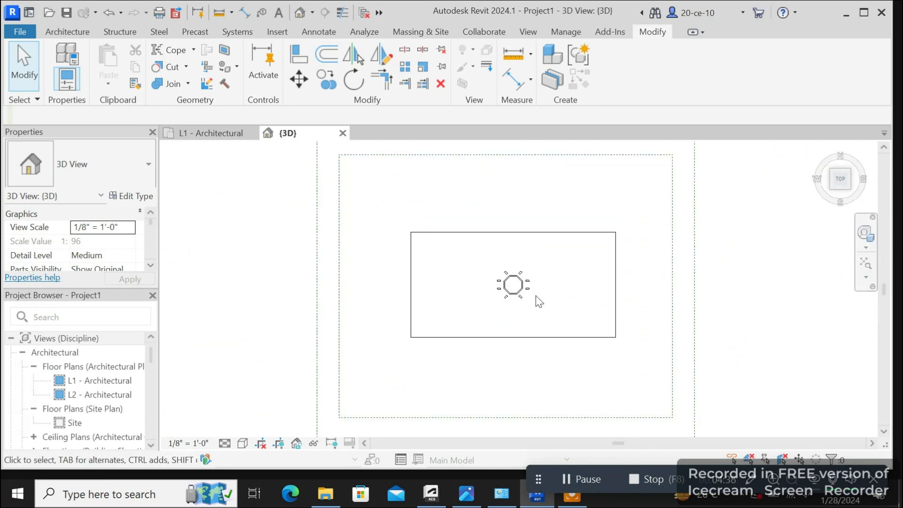
pyautogui.scroll(5, 539, 302)
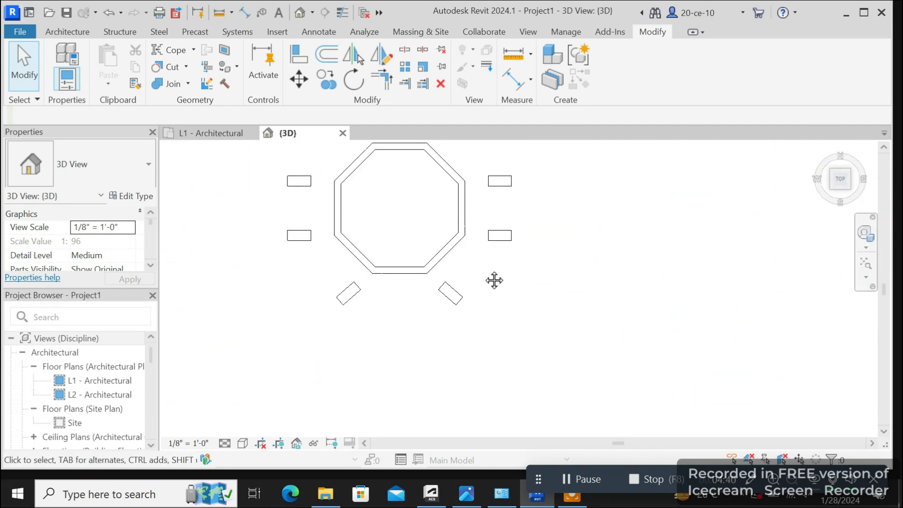
pyautogui.moveTo(495, 280); pyautogui.dragTo(659, 353, button='middle')
pyautogui.scroll(-2, 659, 353)
pyautogui.scroll(3, 659, 352)
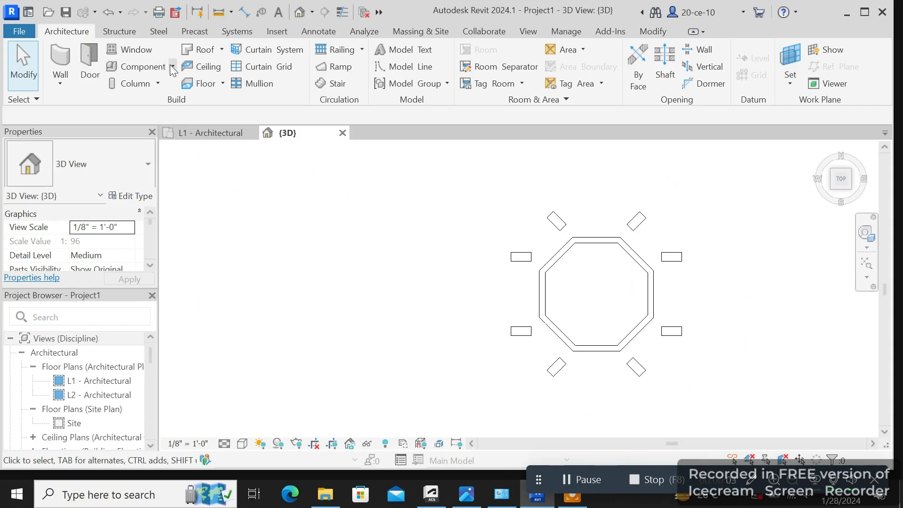
pyautogui.click(171, 66)
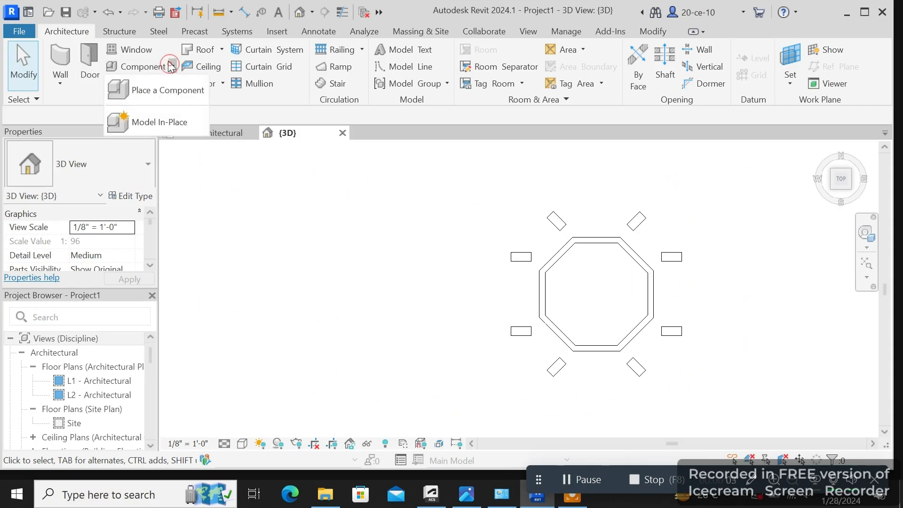
pyautogui.click(158, 118)
pyautogui.scroll(-3, 403, 207)
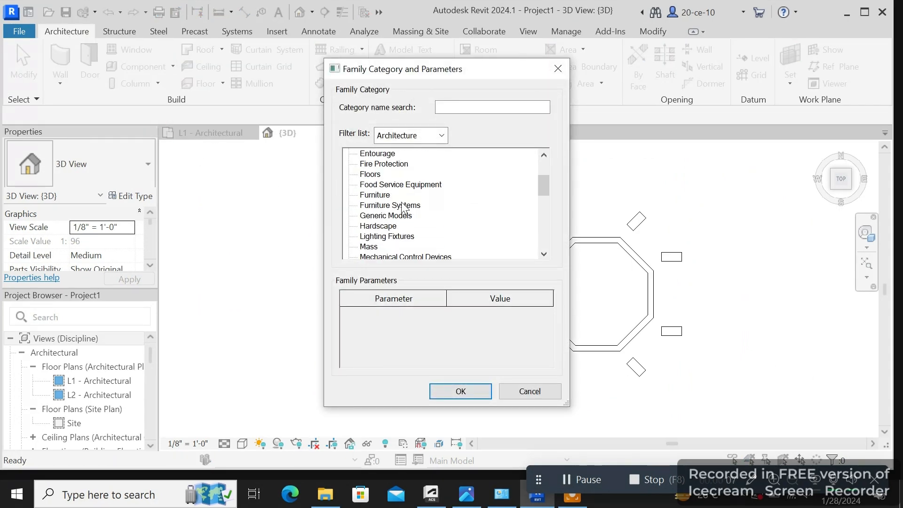
pyautogui.click(461, 392)
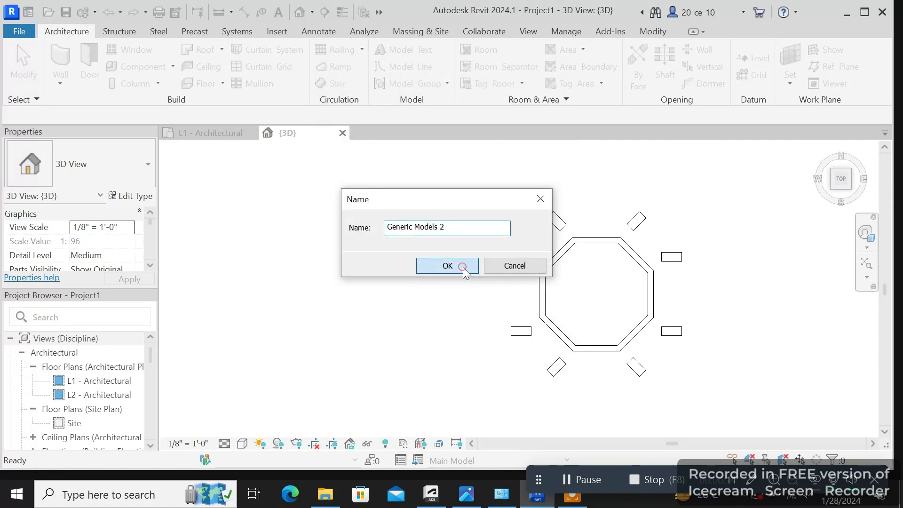
pyautogui.click(463, 267)
pyautogui.click(123, 65)
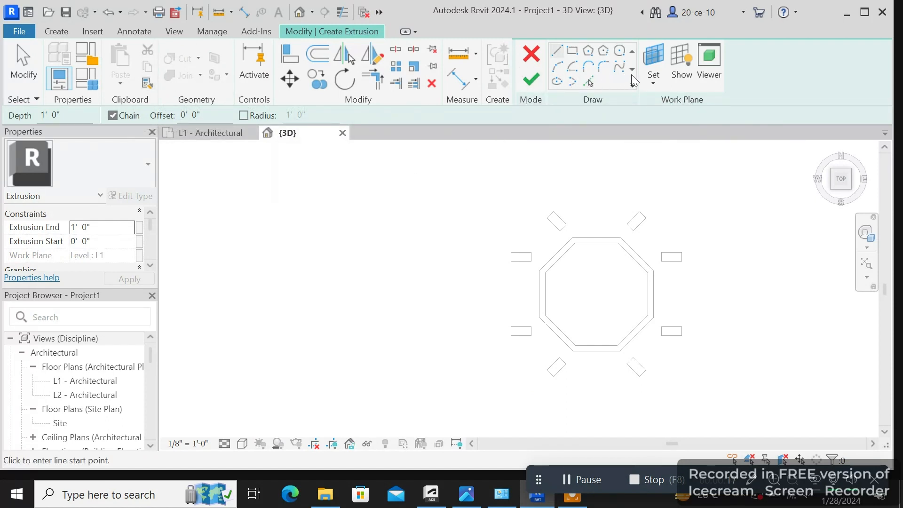
# - Set the extrusion's work plane by picking the road slab's top face
pyautogui.click(654, 78)
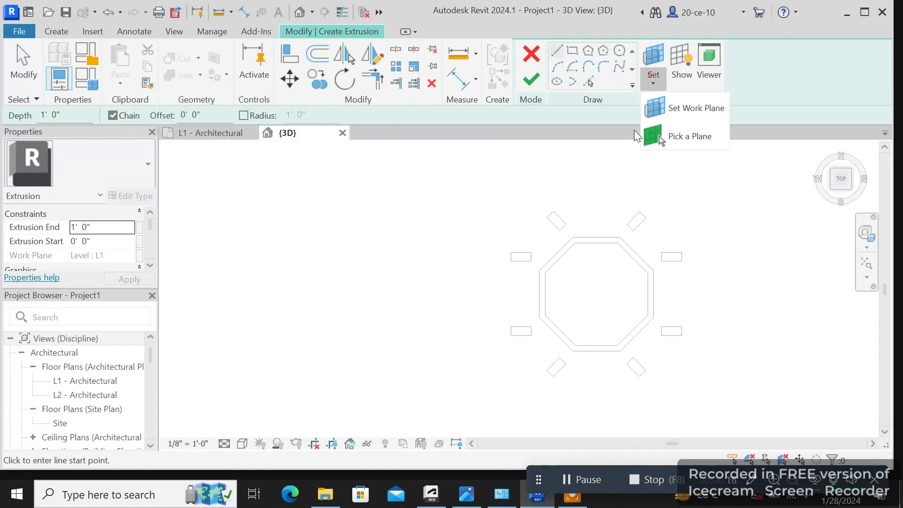
pyautogui.click(692, 136)
pyautogui.scroll(-3, 289, 281)
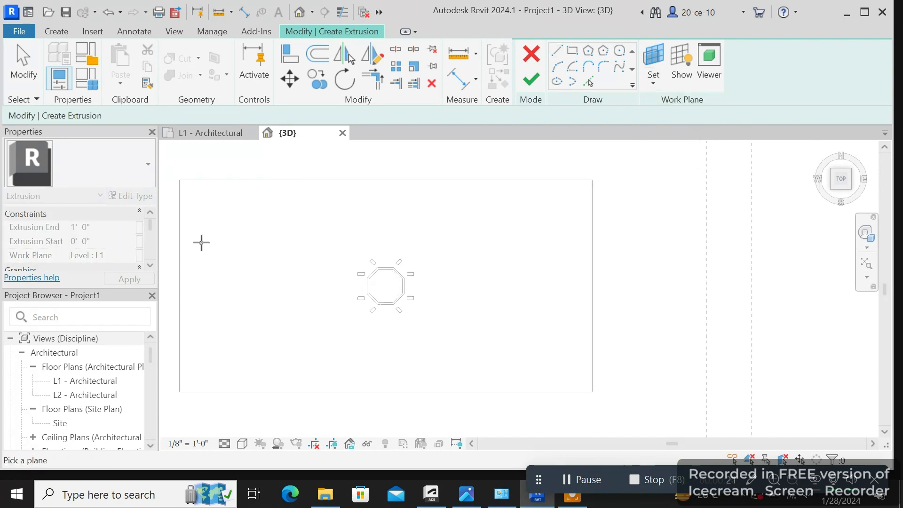
pyautogui.click(184, 252)
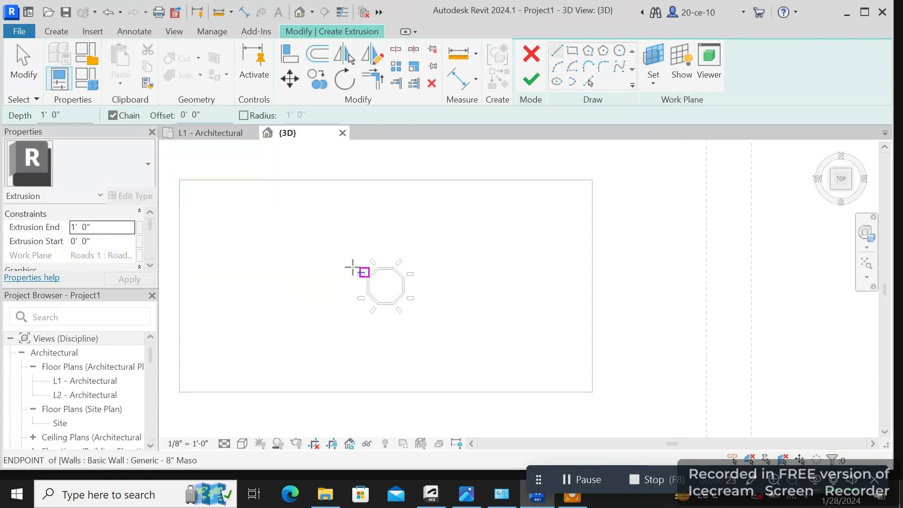
# - Sketch a 1'-0" line across the lower-left diagonal pier's outer end and a 45° line to the lower edge of the upper right-hand pier
pyautogui.click(560, 52)
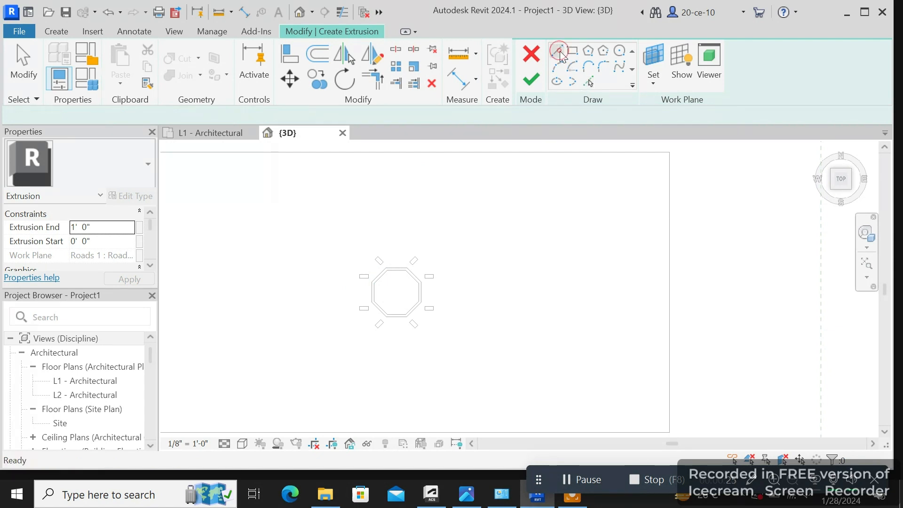
pyautogui.scroll(4, 425, 307)
pyautogui.moveTo(334, 354); pyautogui.dragTo(400, 375, button='middle')
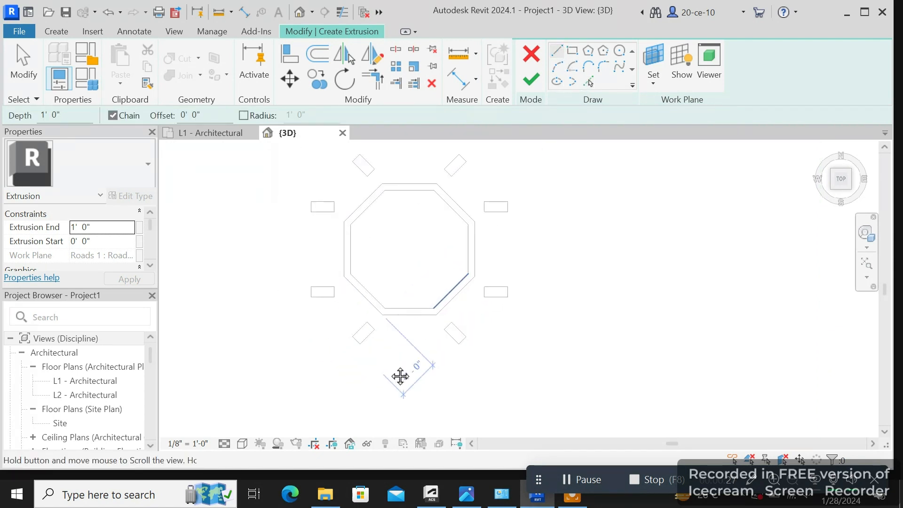
pyautogui.scroll(4, 452, 362)
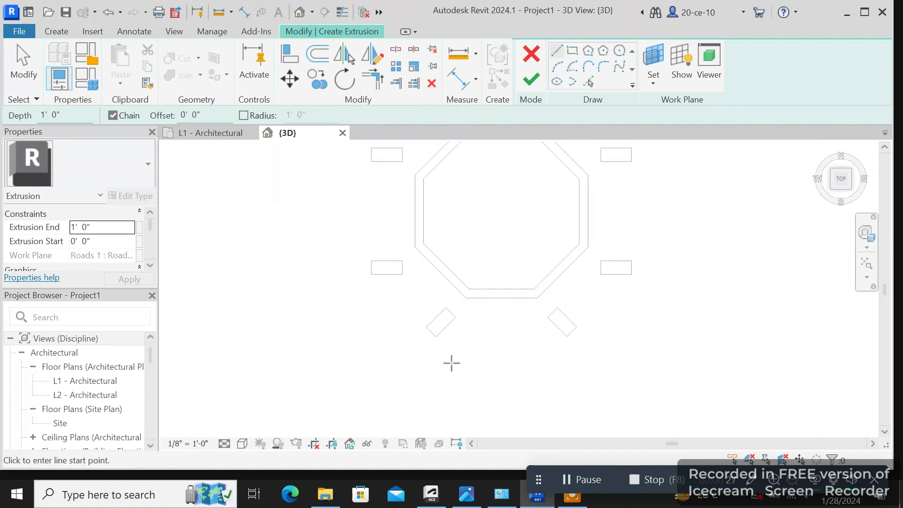
pyautogui.click(423, 322)
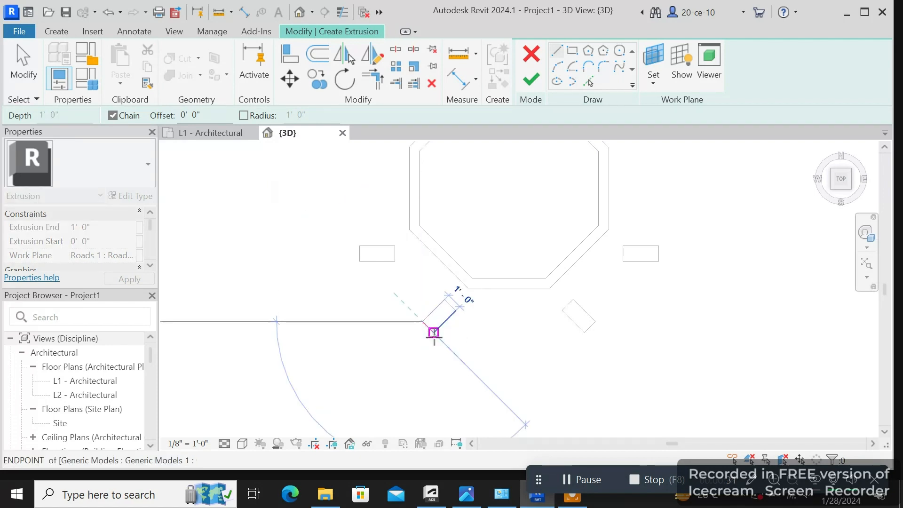
pyautogui.click(432, 332)
pyautogui.moveTo(536, 237); pyautogui.dragTo(380, 362, button='middle')
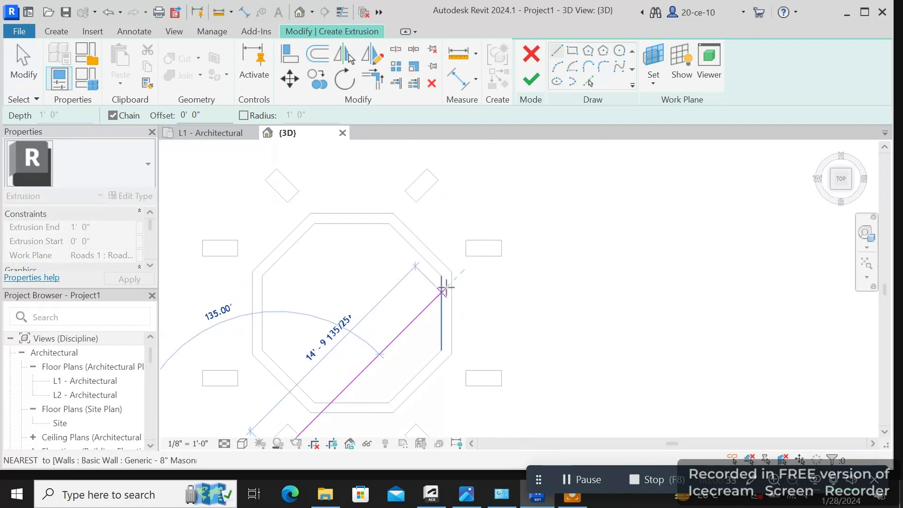
pyautogui.click(476, 255)
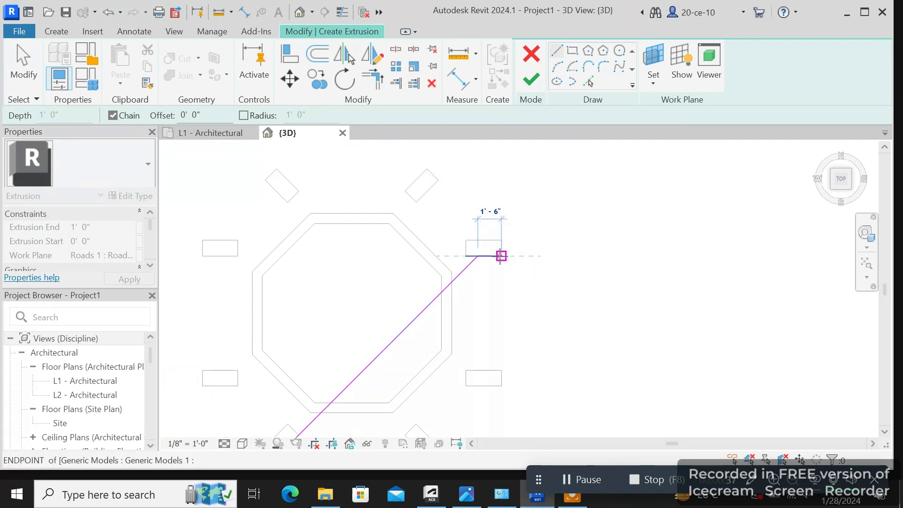
# - Trace the upper right-hand pier's lower, outer and 2'-3" upper edges with sketch lines, then end the line chain
pyautogui.click(501, 256)
pyautogui.click(502, 241)
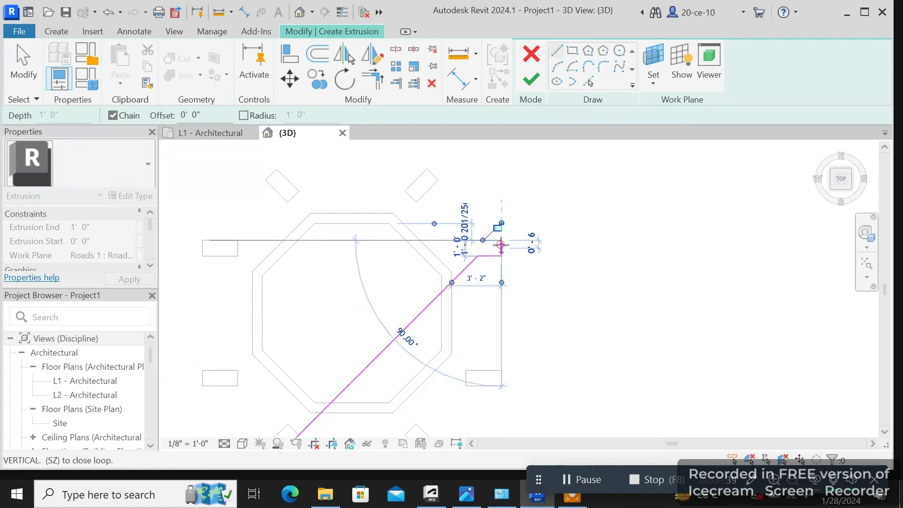
pyautogui.click(471, 240)
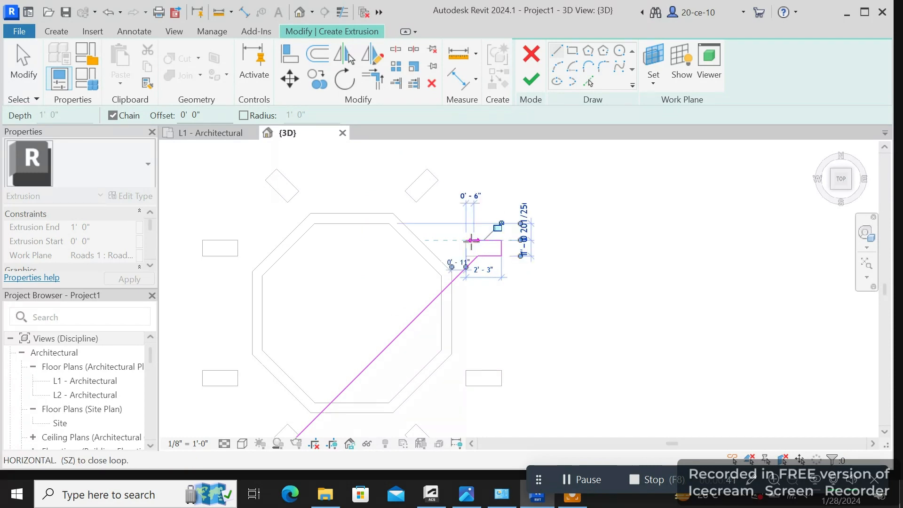
pyautogui.rightClick(471, 240)
pyautogui.click(500, 224)
# - Sketch the first strip's second long edge from the lower-left diagonal pier to the upper right-hand pier's inner side and close it at the corner
pyautogui.moveTo(335, 352); pyautogui.dragTo(620, 224, button='middle')
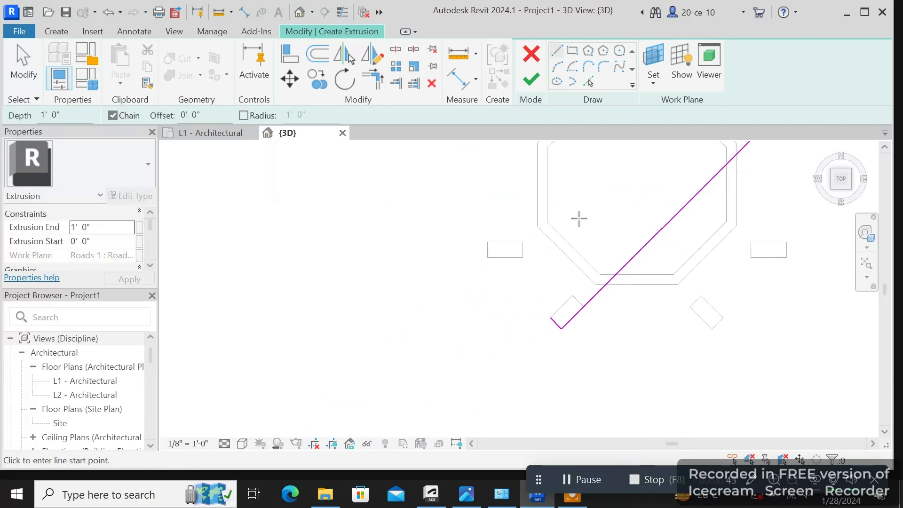
pyautogui.click(552, 317)
pyautogui.moveTo(651, 224); pyautogui.dragTo(396, 368, button='middle')
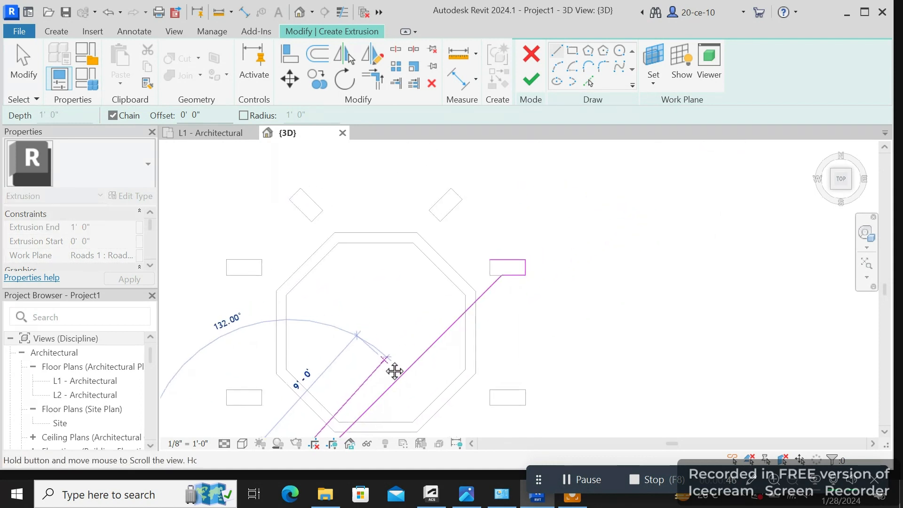
pyautogui.click(490, 265)
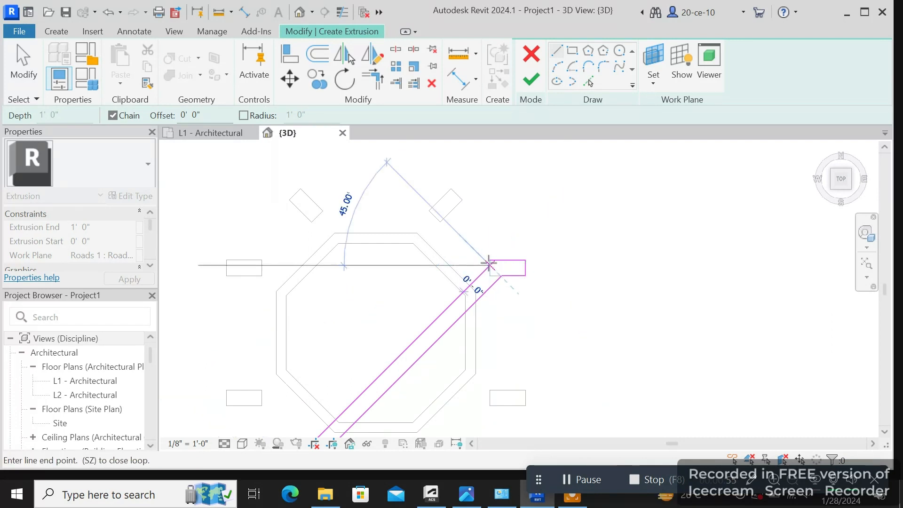
pyautogui.scroll(4, 490, 260)
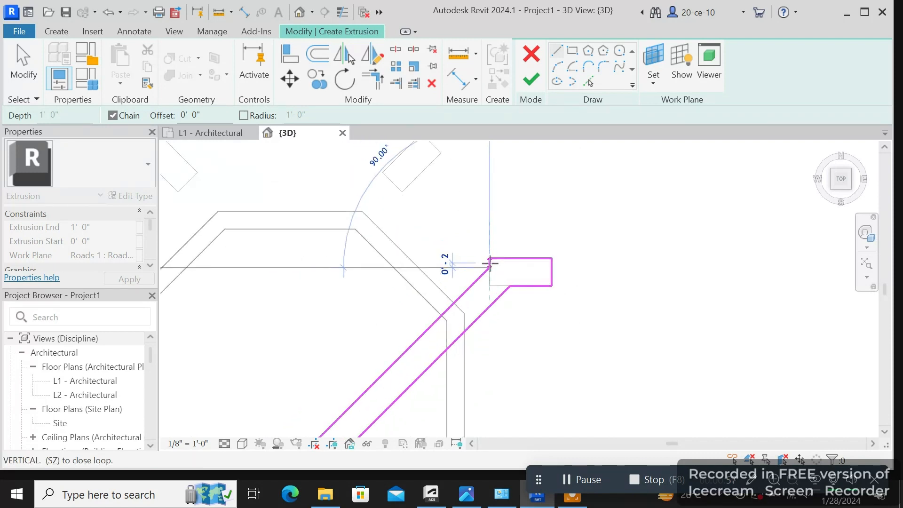
pyautogui.click(490, 254)
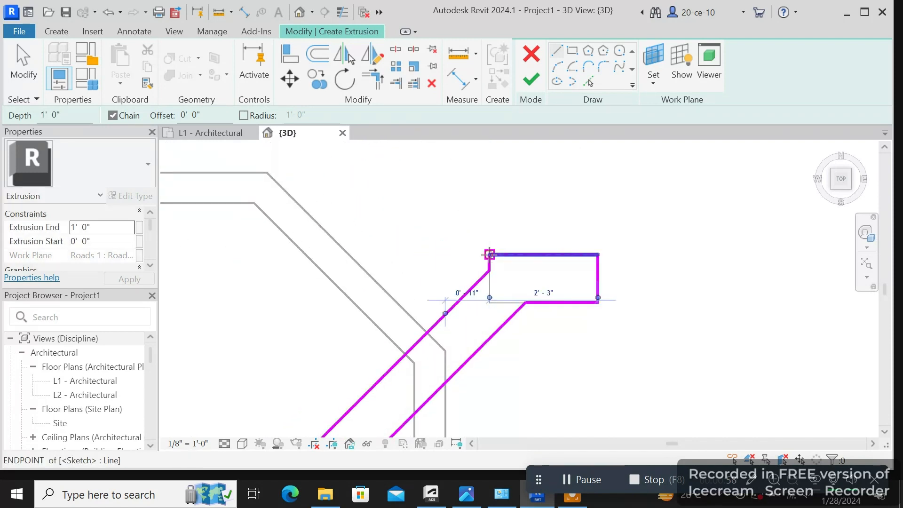
pyautogui.rightClick(498, 228)
pyautogui.click(521, 228)
# - Sketch the lower-right diagonal pier's outer end and a 45° line about 18'-0" long to the lower edge of the upper left-hand pier
pyautogui.scroll(-5, 471, 269)
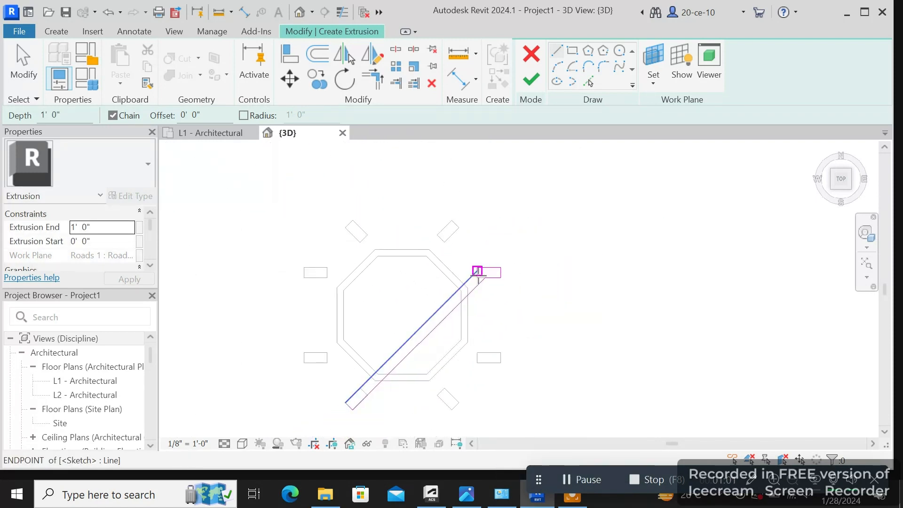
pyautogui.moveTo(372, 329); pyautogui.dragTo(539, 270, button='middle')
pyautogui.scroll(5, 486, 306)
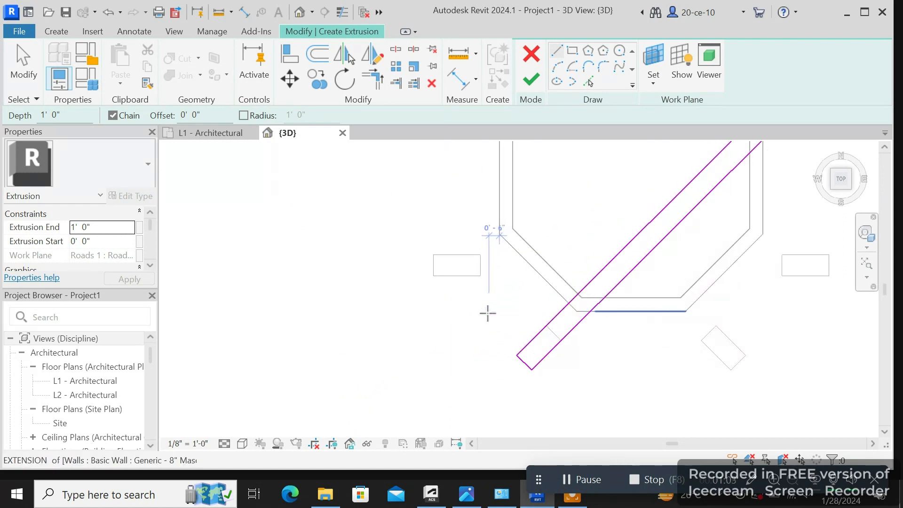
pyautogui.scroll(-2, 498, 316)
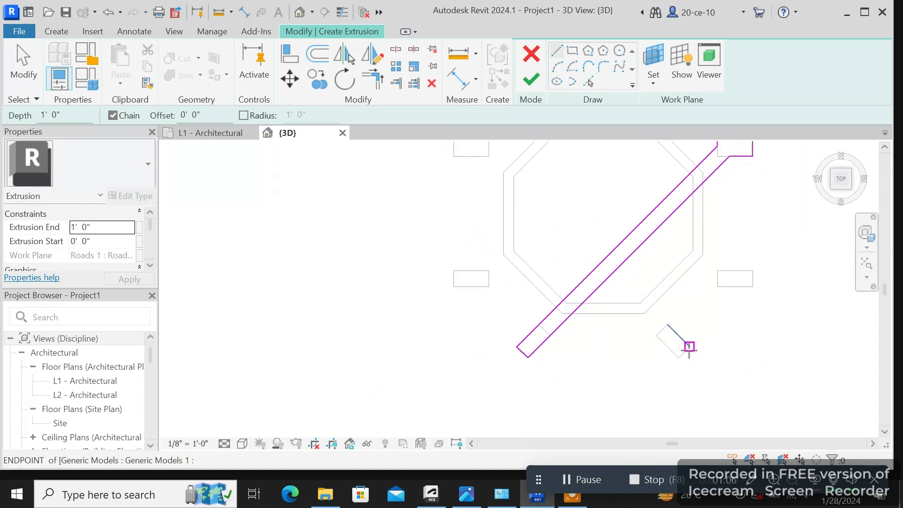
pyautogui.click(690, 347)
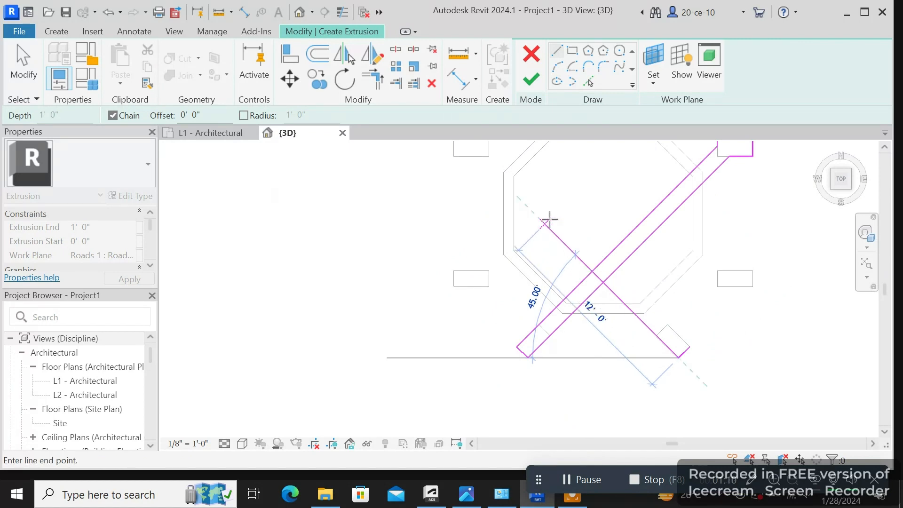
pyautogui.click(479, 158)
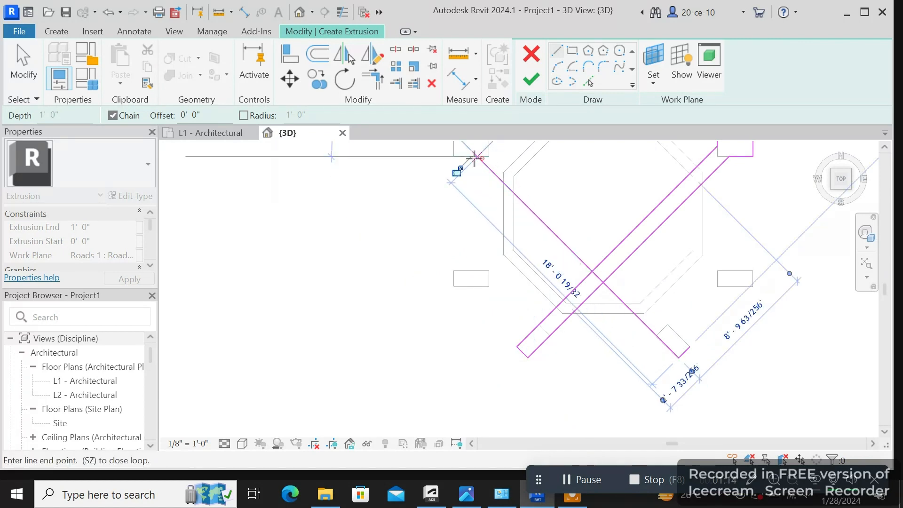
# - Trace the upper left-hand pier with a 1'-6" lower segment, its outer edge and its 2'-3" upper edge, ending the chain
pyautogui.moveTo(466, 172); pyautogui.dragTo(467, 278, button='middle')
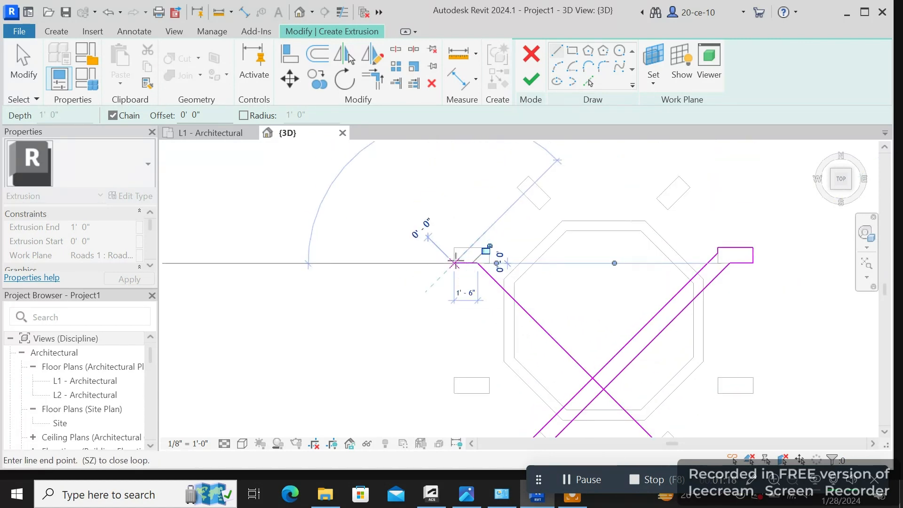
pyautogui.click(454, 248)
pyautogui.click(489, 247)
pyautogui.rightClick(489, 247)
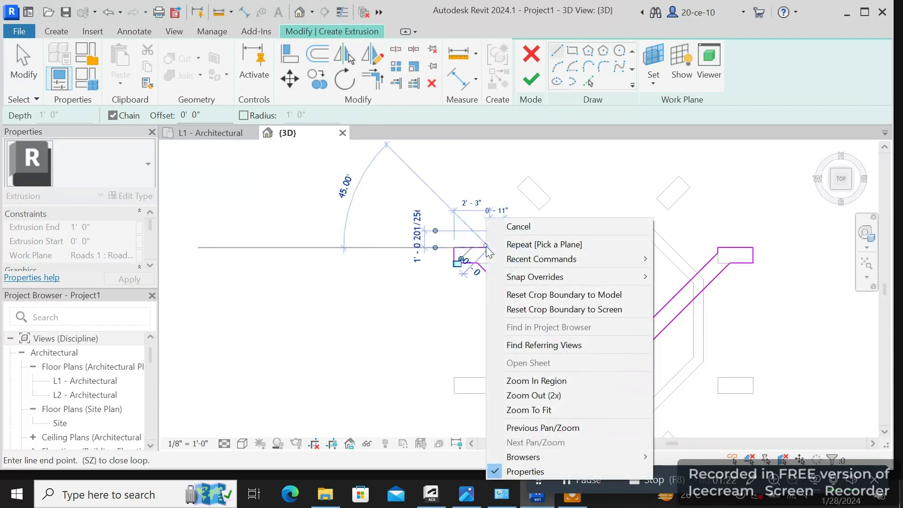
pyautogui.click(519, 228)
# - Sketch the second strip's other long edge, about 18'-0", from the lower-right diagonal pier to the upper left-hand pier's inner side and upper corner
pyautogui.moveTo(688, 417); pyautogui.dragTo(572, 300, button='middle')
pyautogui.click(574, 337)
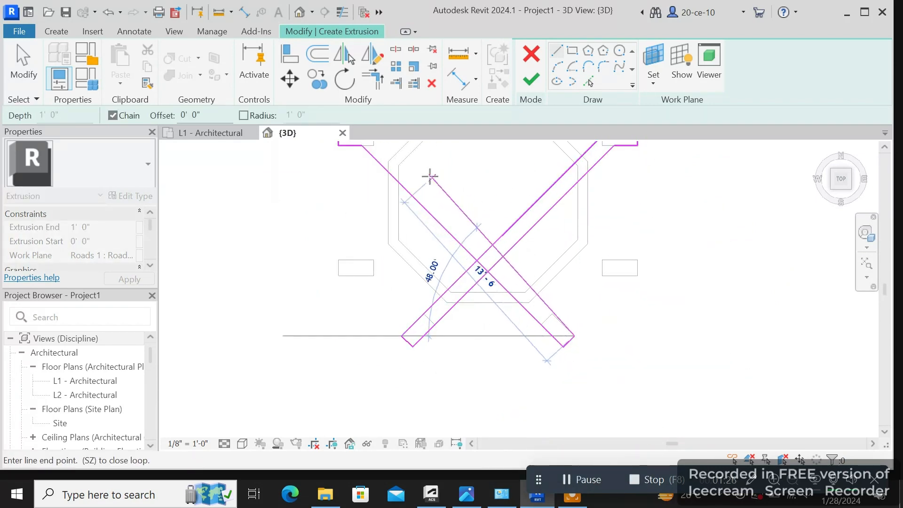
pyautogui.moveTo(405, 158); pyautogui.dragTo(504, 307, button='middle')
pyautogui.click(473, 285)
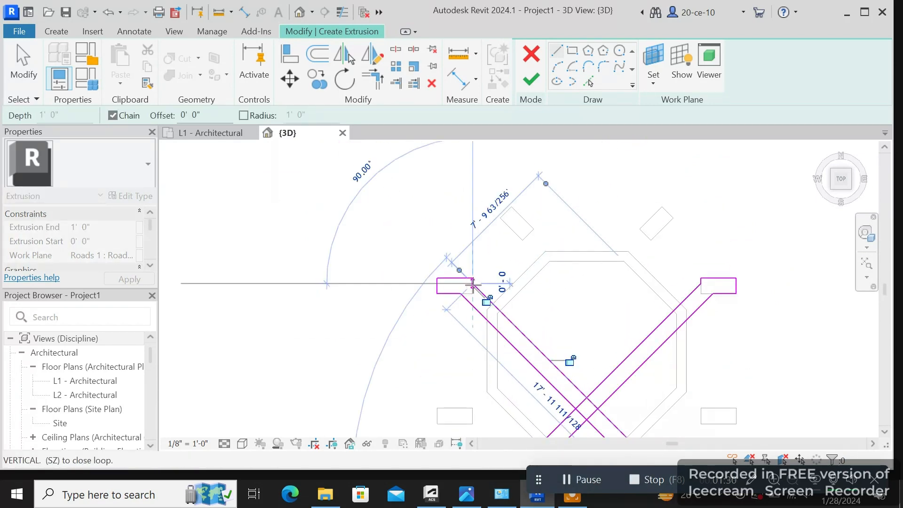
pyautogui.click(473, 279)
pyautogui.rightClick(473, 280)
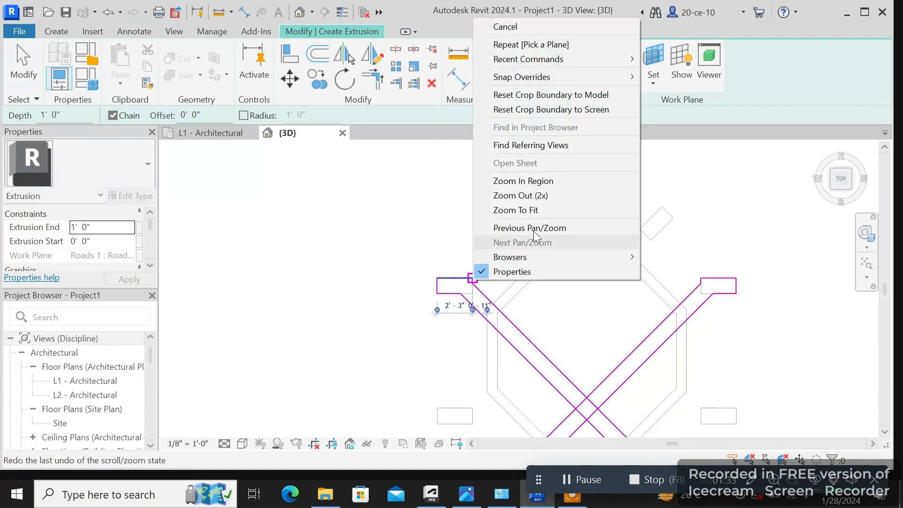
pyautogui.click(536, 28)
# - Sketch the upper-left diagonal pier's 1'-0" outer end and a long diagonal line to the inner side of the lower right-hand pier
pyautogui.scroll(2, 528, 288)
pyautogui.click(506, 179)
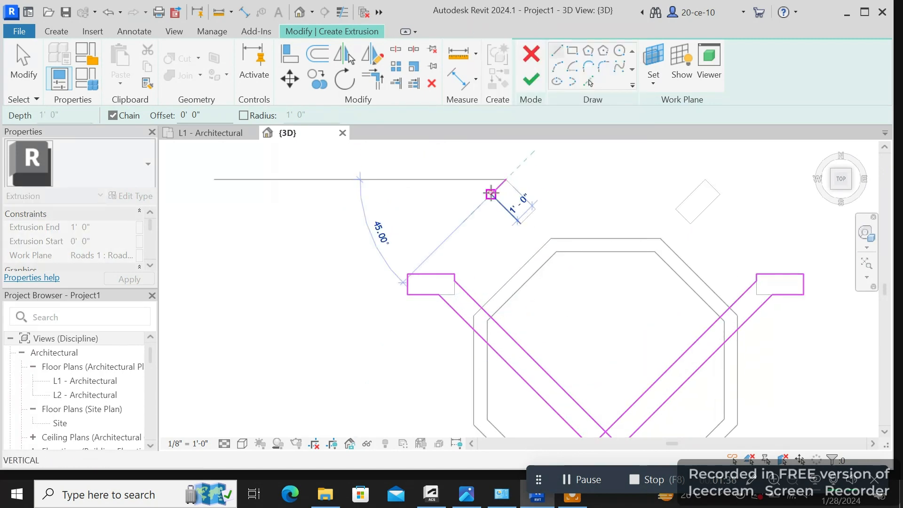
pyautogui.moveTo(675, 377); pyautogui.dragTo(472, 196, button='middle')
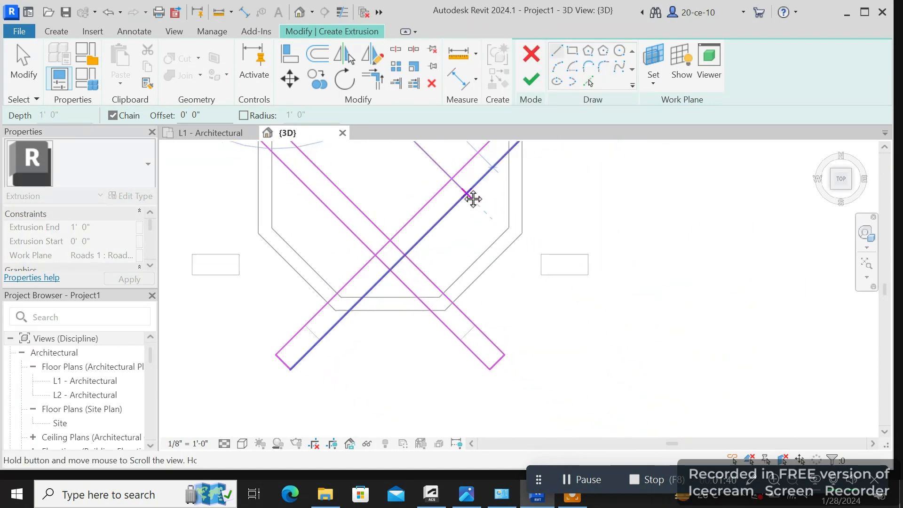
pyautogui.click(540, 265)
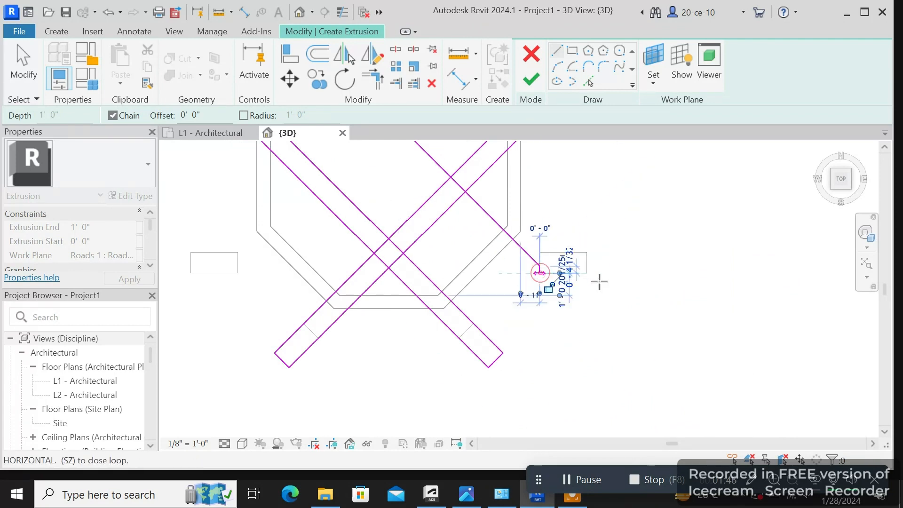
# - Trace the lower and outer edges of the lower right-hand pier with sketch lines and end the chain
pyautogui.click(587, 272)
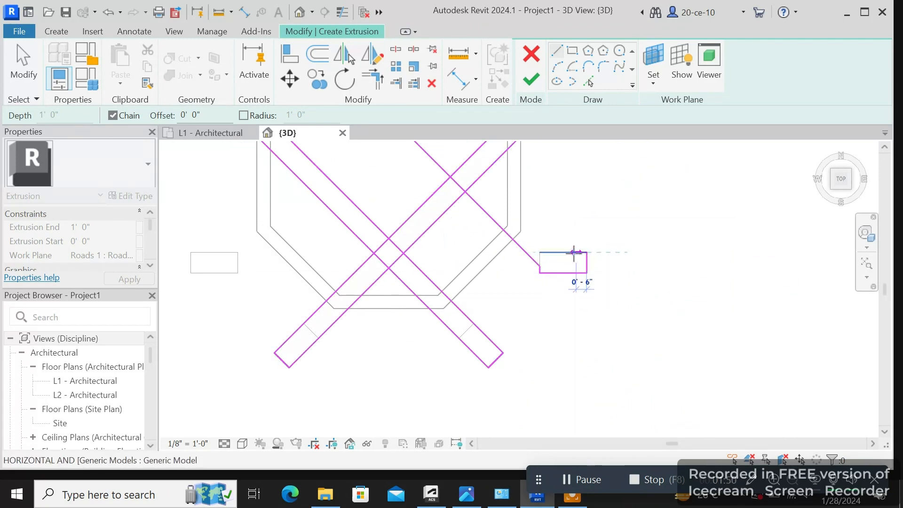
pyautogui.rightClick(582, 221)
pyautogui.click(602, 227)
# - Close the third strip with a parallel 45° line from the upper-left diagonal pier to the upper edge of the lower right-hand pier
pyautogui.scroll(-2, 574, 230)
pyautogui.scroll(3, 575, 230)
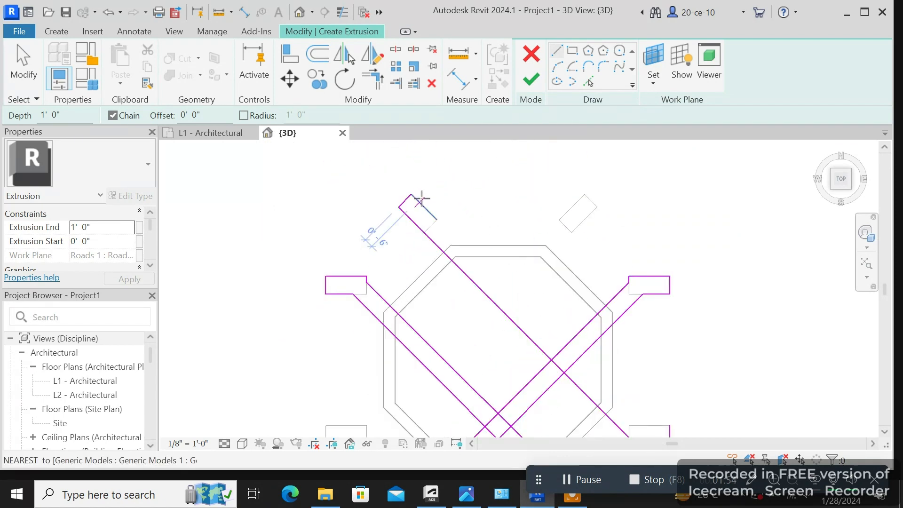
pyautogui.click(411, 194)
pyautogui.moveTo(607, 385); pyautogui.dragTo(452, 257, button='middle')
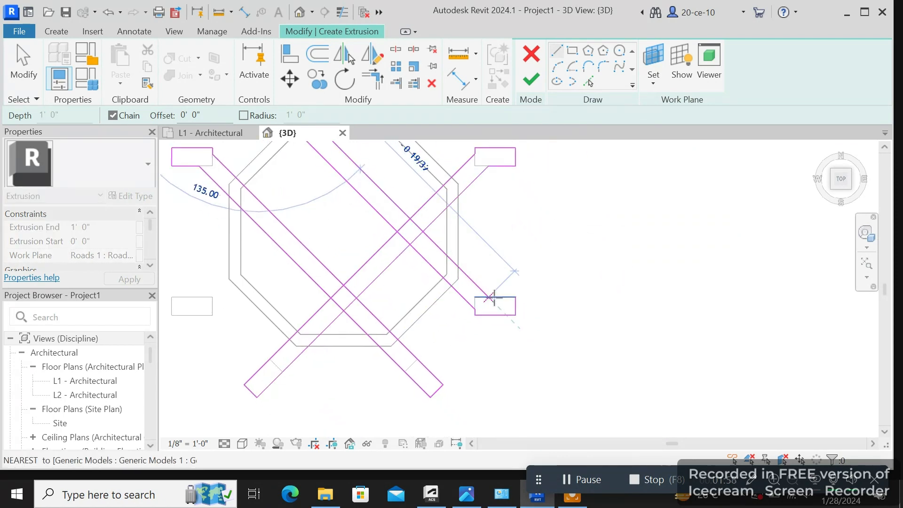
pyautogui.click(489, 297)
pyautogui.rightClick(518, 217)
pyautogui.click(536, 225)
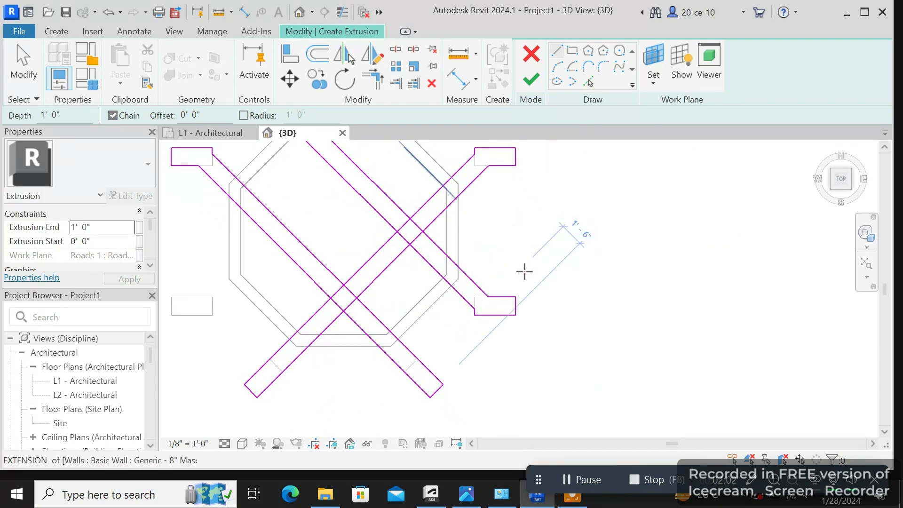
# - Sketch the upper-right diagonal pier's 1'-0" outer end and a line about 18'-0" long to the inner side of the lower left-hand pier
pyautogui.scroll(-3, 524, 272)
pyautogui.click(490, 175)
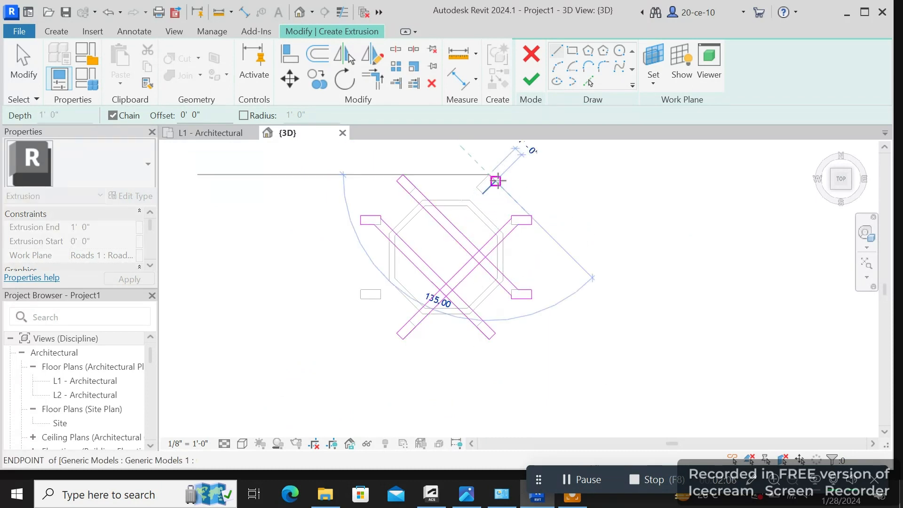
pyautogui.scroll(3, 382, 292)
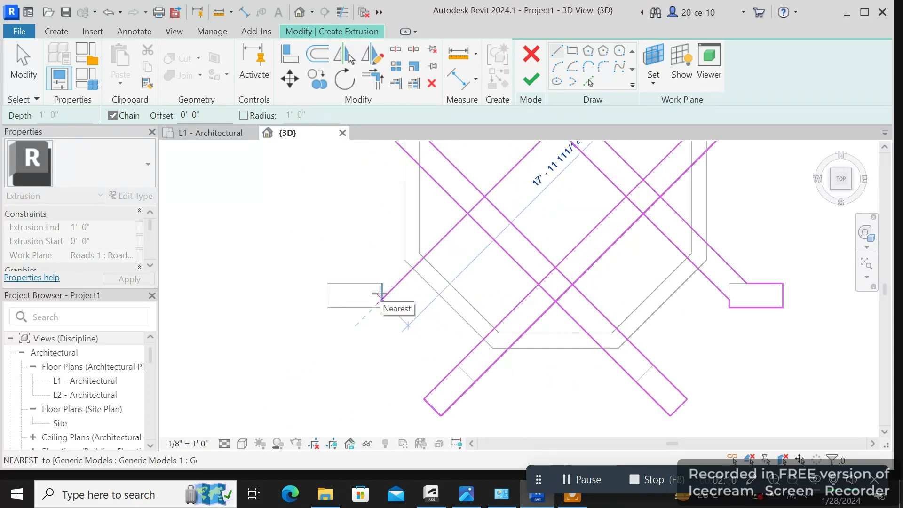
pyautogui.click(382, 298)
# - Trace the lower, outer and upper edges of the lower left-hand pier with sketch lines and end the chain
pyautogui.click(382, 307)
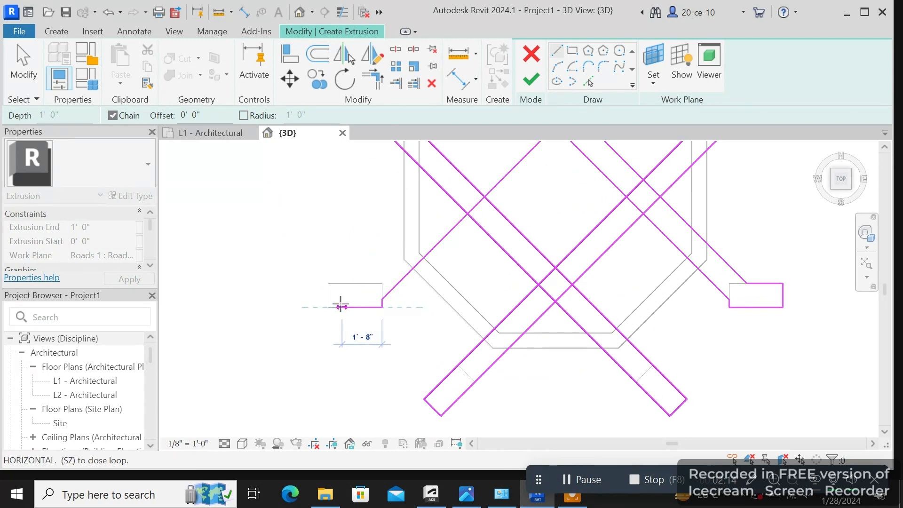
pyautogui.scroll(2, 329, 307)
pyautogui.click(328, 306)
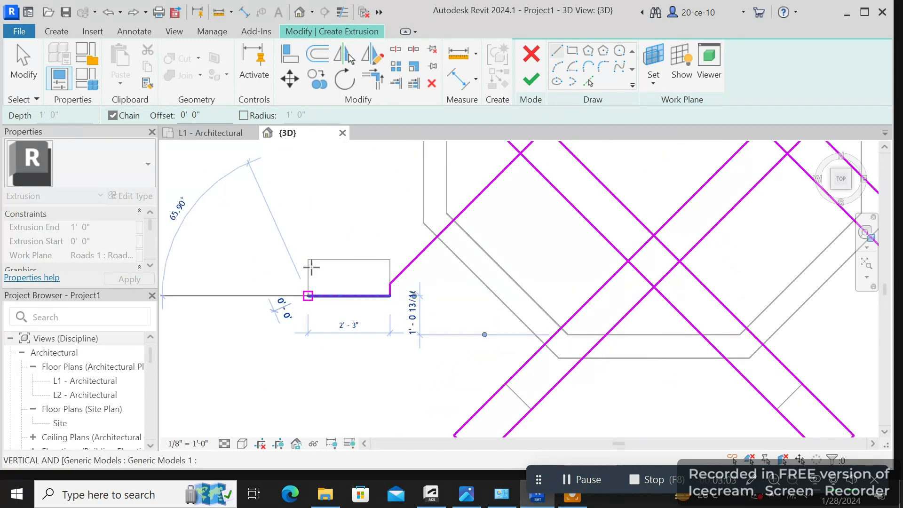
pyautogui.rightClick(355, 266)
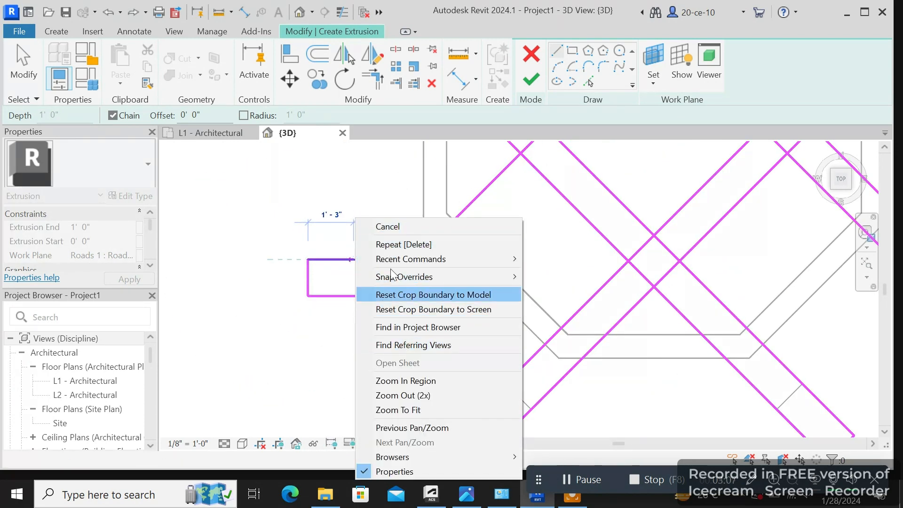
pyautogui.click(399, 228)
# - Close the fourth strip with a parallel line about 18'-0" long from the upper-right diagonal pier to the lower left-hand pier's upper edge
pyautogui.scroll(-3, 400, 234)
pyautogui.moveTo(434, 231); pyautogui.dragTo(469, 298, button='middle')
pyautogui.click(539, 184)
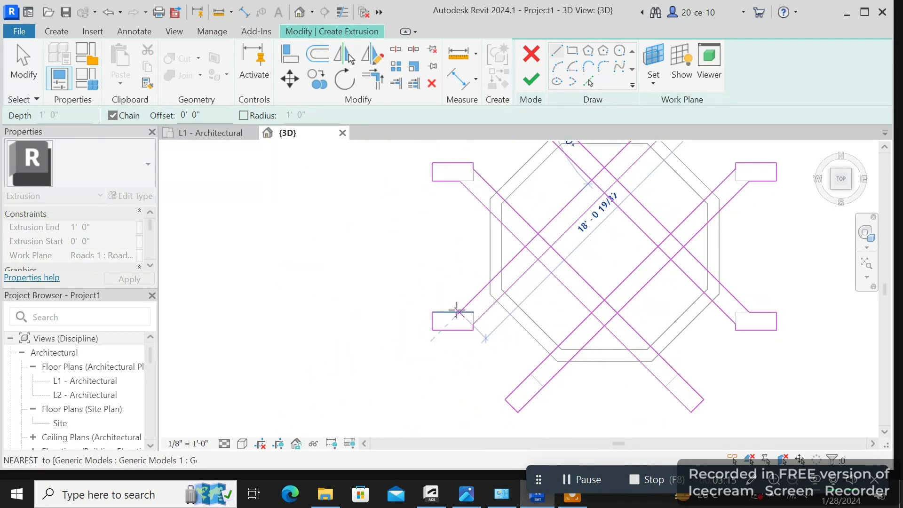
pyautogui.click(432, 312)
pyautogui.rightClick(398, 292)
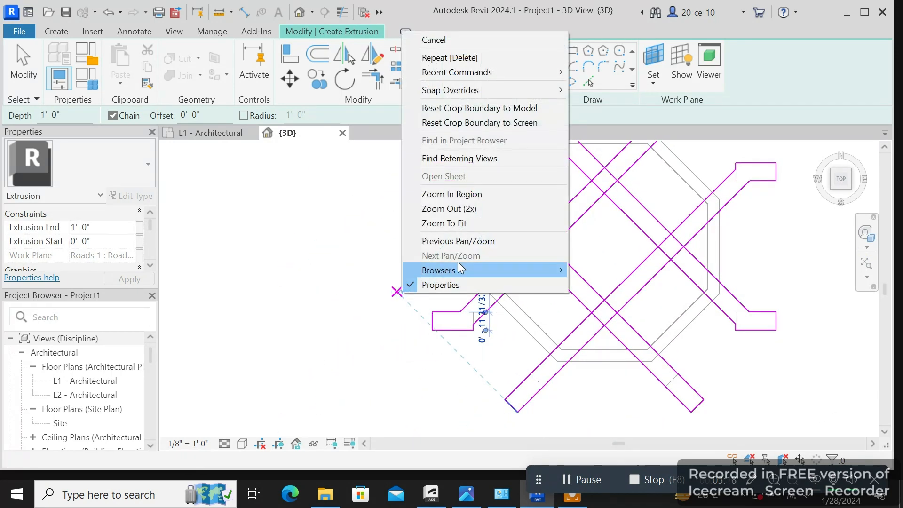
pyautogui.click(458, 41)
# - Sketch a 45° connecting line about 4'-2" long from the lower-left diagonal pier to the strip edge at the lower left-hand pier
pyautogui.scroll(-2, 497, 331)
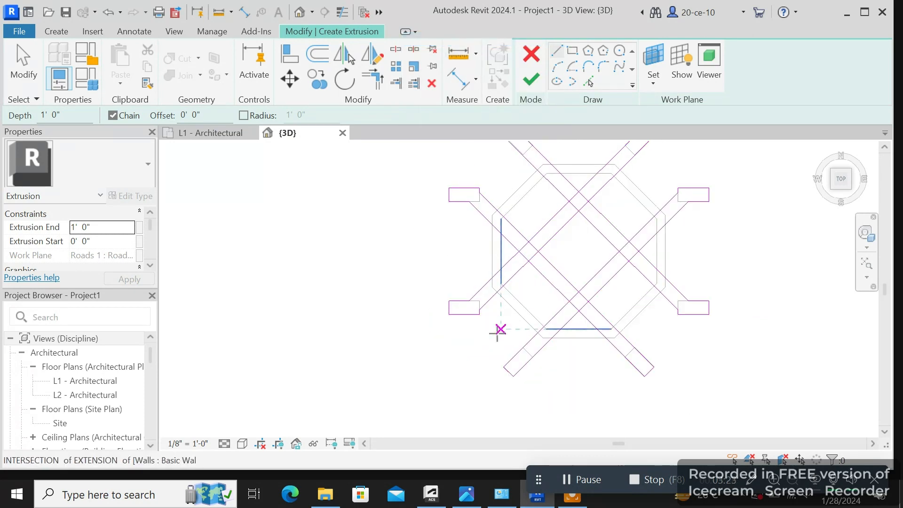
pyautogui.scroll(5, 452, 372)
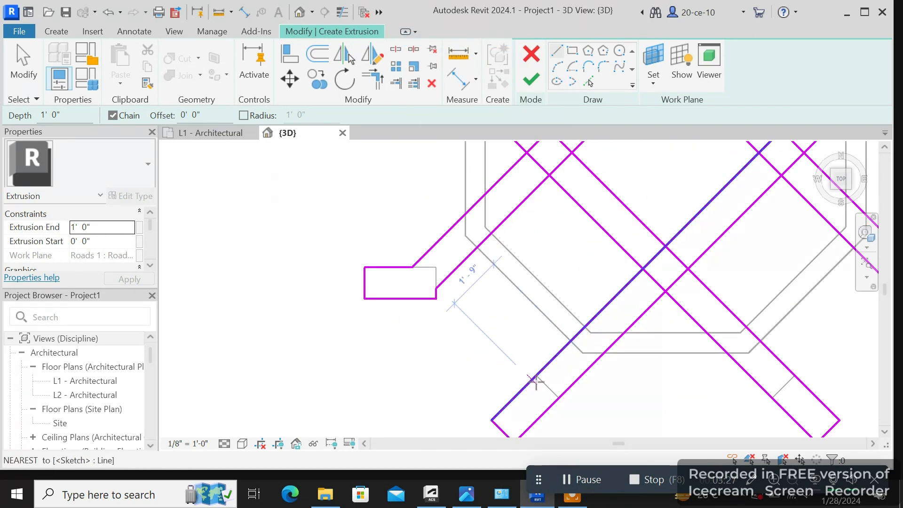
pyautogui.click(537, 374)
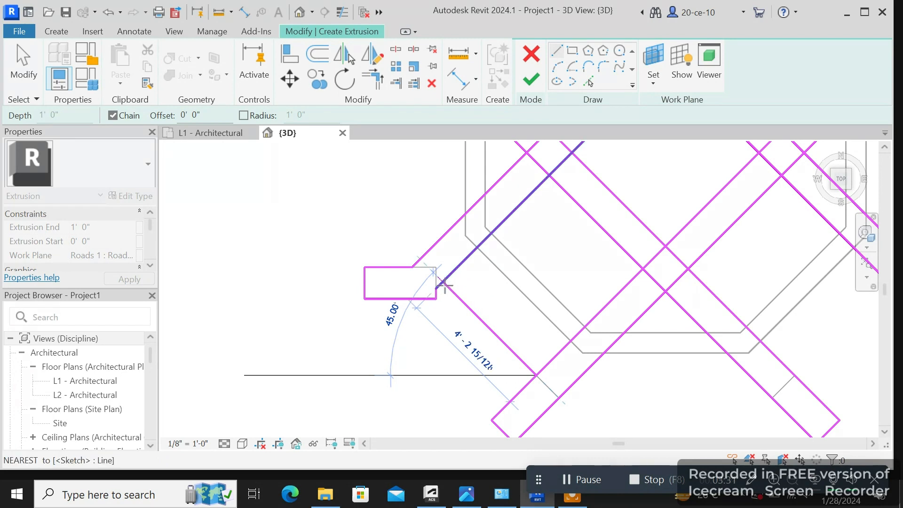
pyautogui.click(444, 284)
pyautogui.press('Escape')
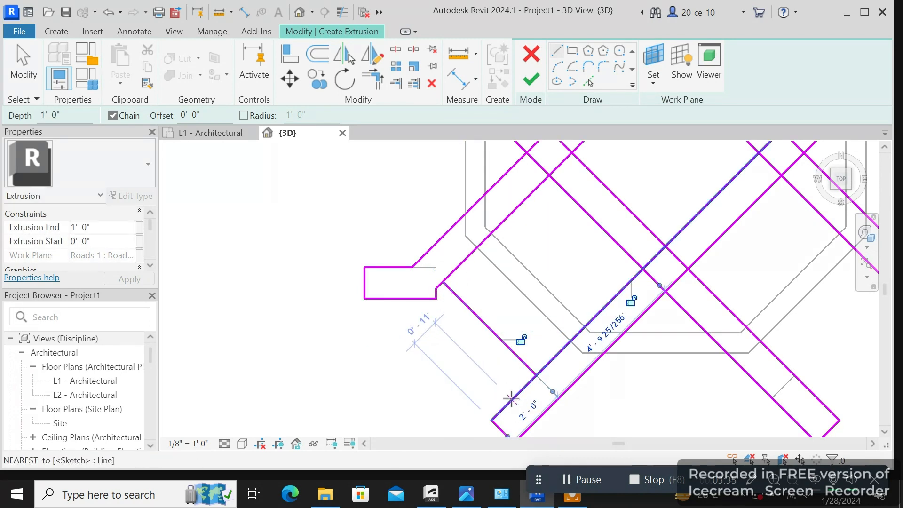
pyautogui.scroll(2, 513, 396)
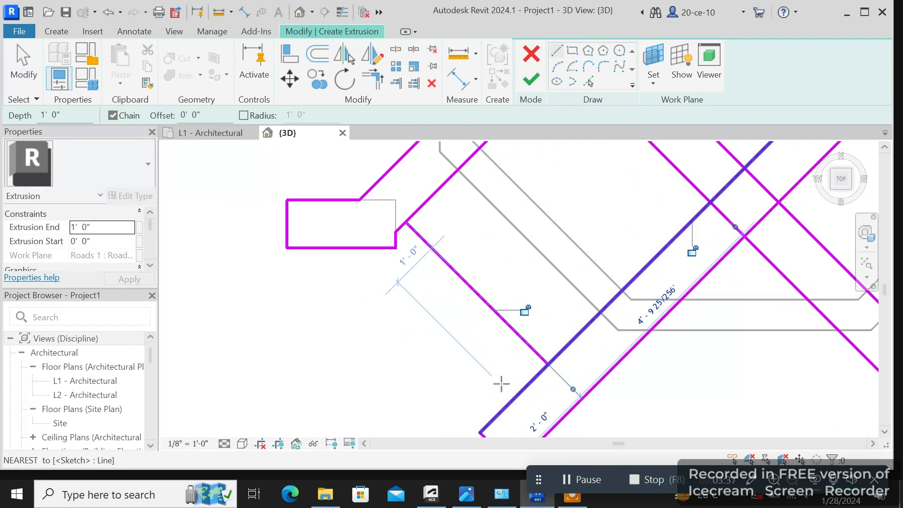
pyautogui.rightClick(471, 341)
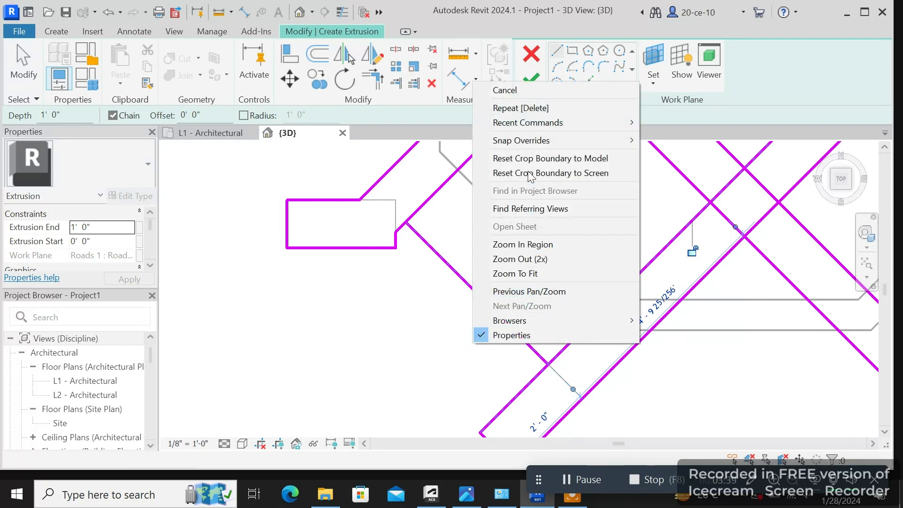
pyautogui.click(521, 88)
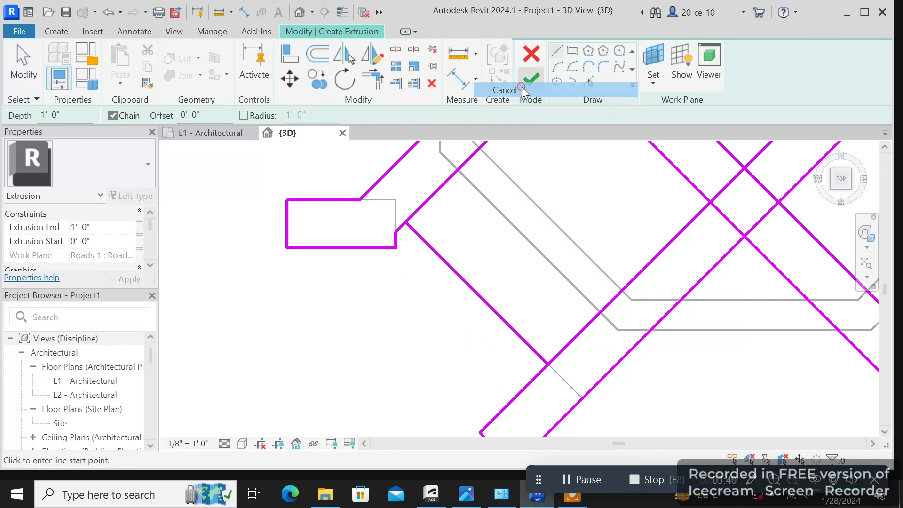
pyautogui.click(458, 276)
pyautogui.rightClick(457, 276)
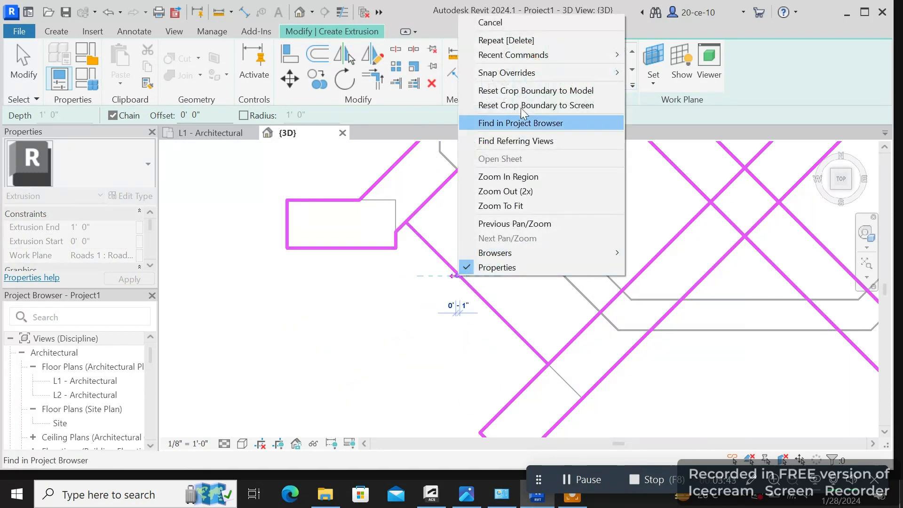
pyautogui.click(509, 26)
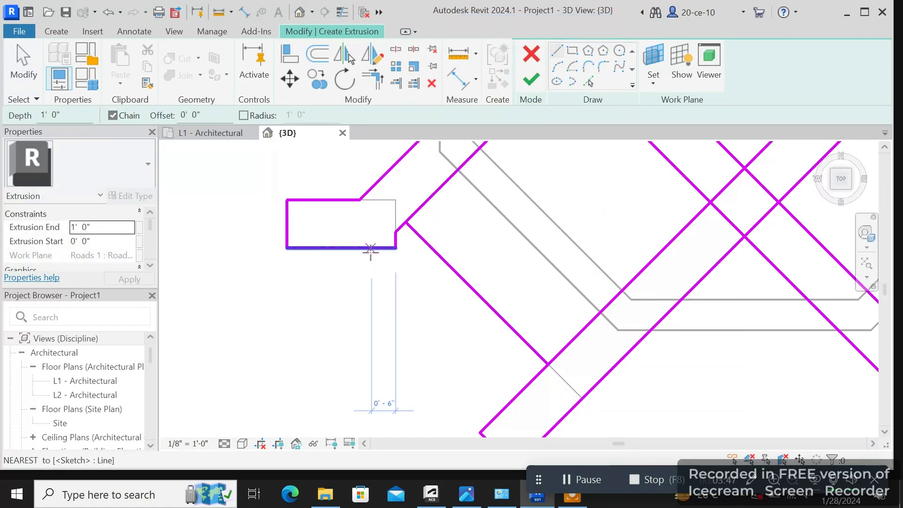
pyautogui.rightClick(459, 353)
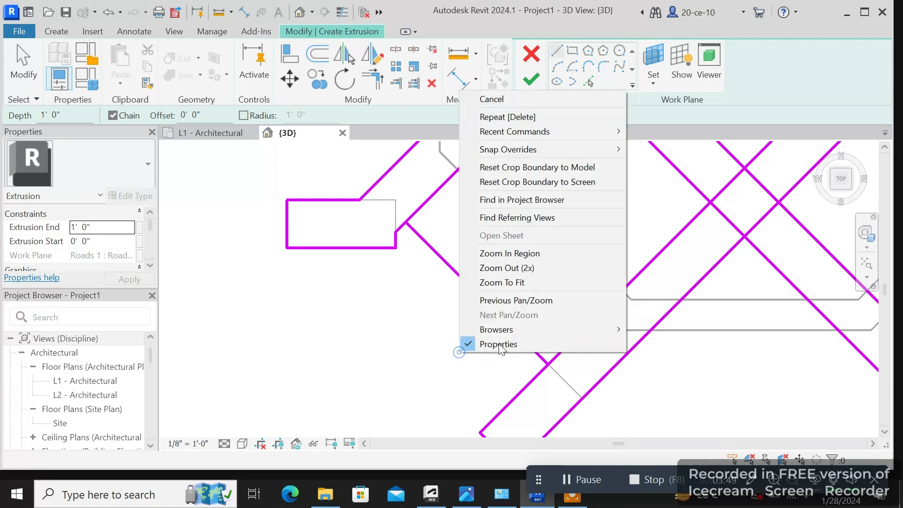
pyautogui.click(518, 101)
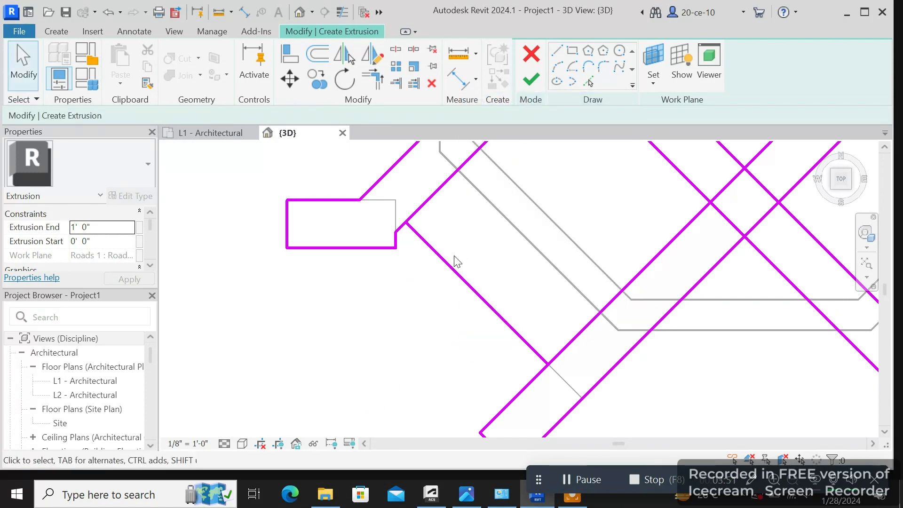
# - Try to offset the lower-left connecting line outward by 0' 1 1/2" as a copy
pyautogui.click(311, 53)
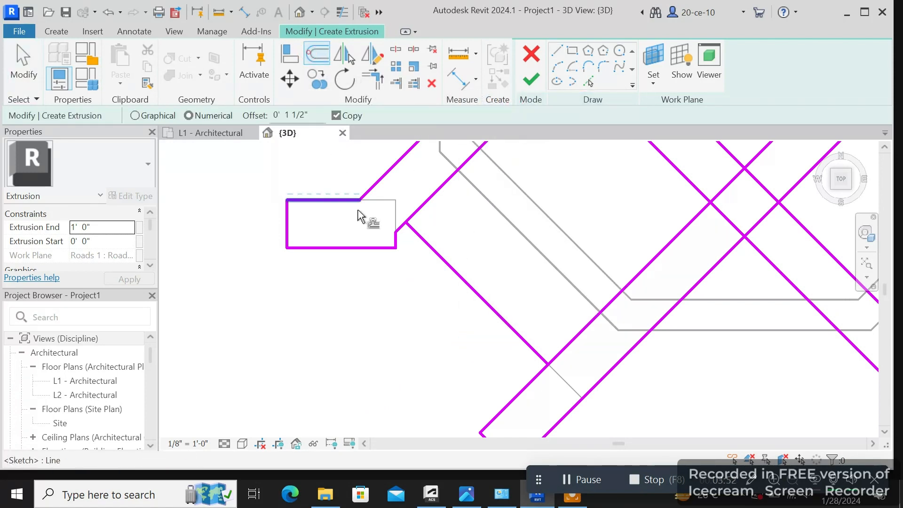
pyautogui.click(445, 265)
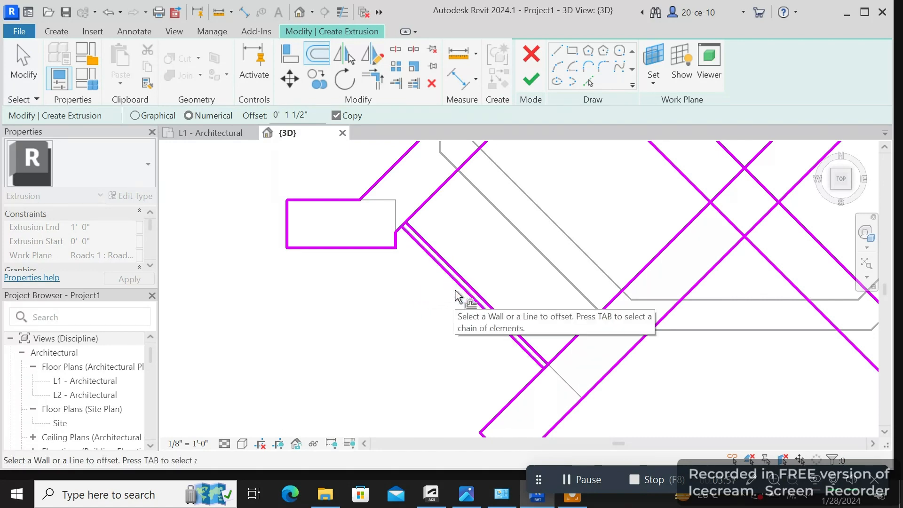
pyautogui.hotkey('ctrl', 'z')
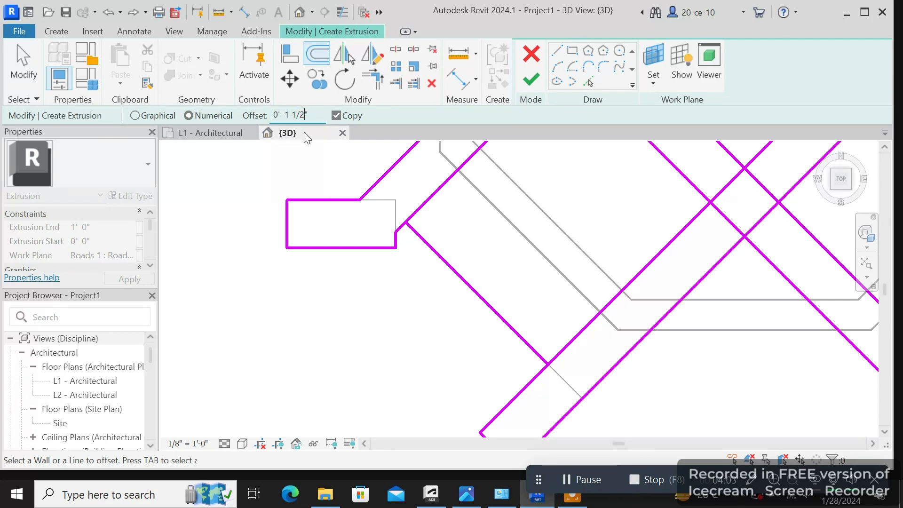
# - Offset the lower-left connecting line outward by 1' 0" as a copy, and delete the surplus copy on its inner side
pyautogui.press('BackSpace')
pyautogui.press('BackSpace')
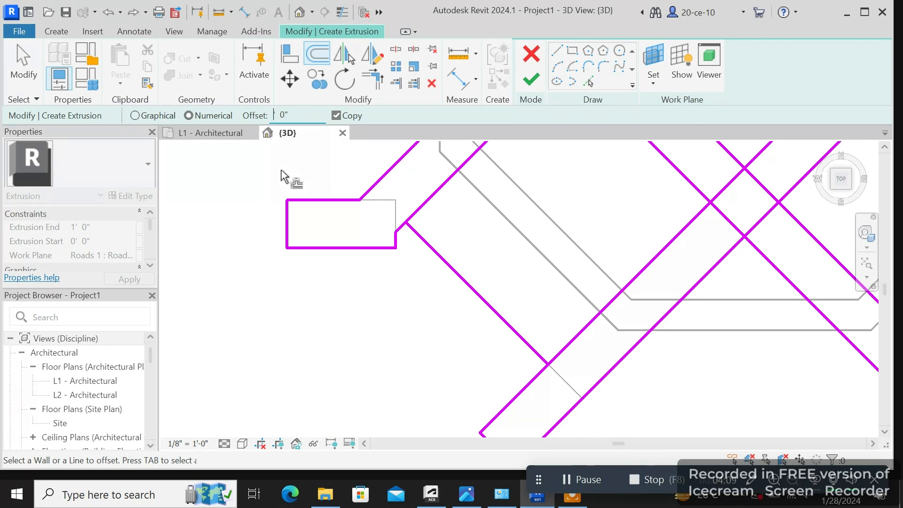
pyautogui.click(503, 316)
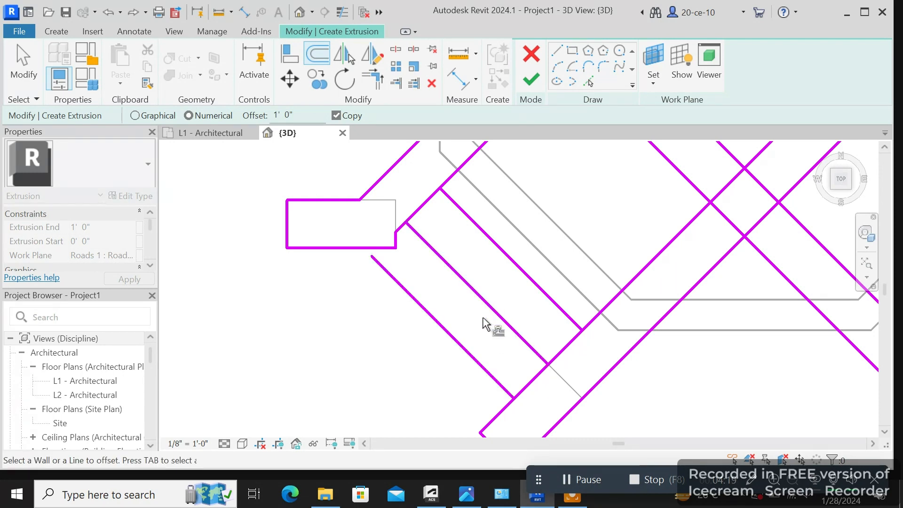
pyautogui.rightClick(485, 323)
pyautogui.click(567, 82)
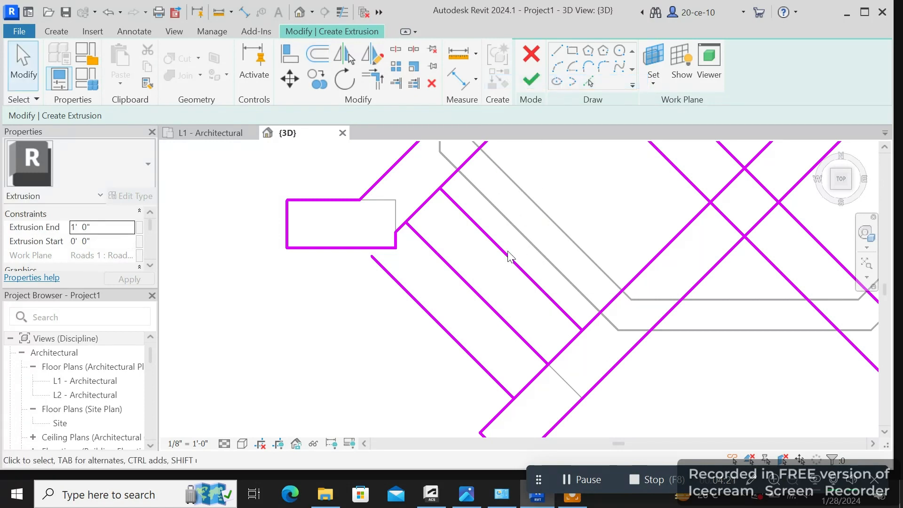
pyautogui.click(518, 266)
pyautogui.rightClick(519, 266)
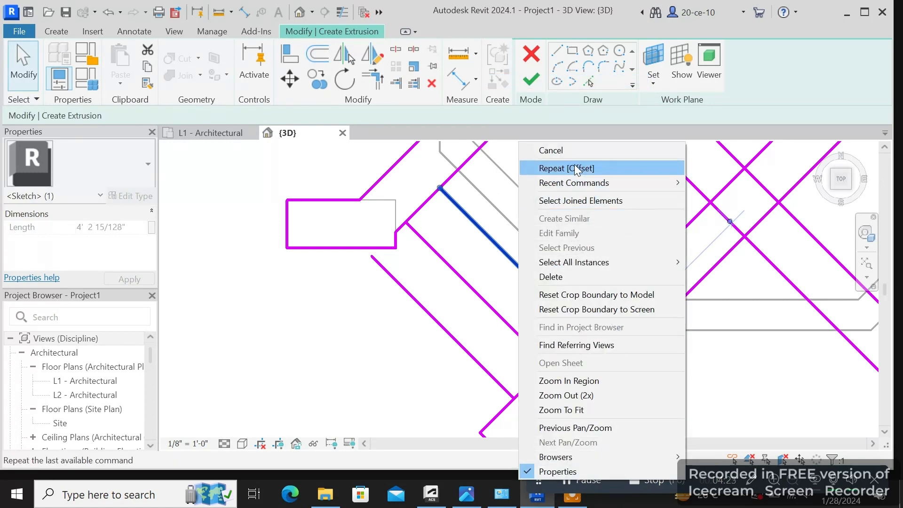
pyautogui.click(565, 277)
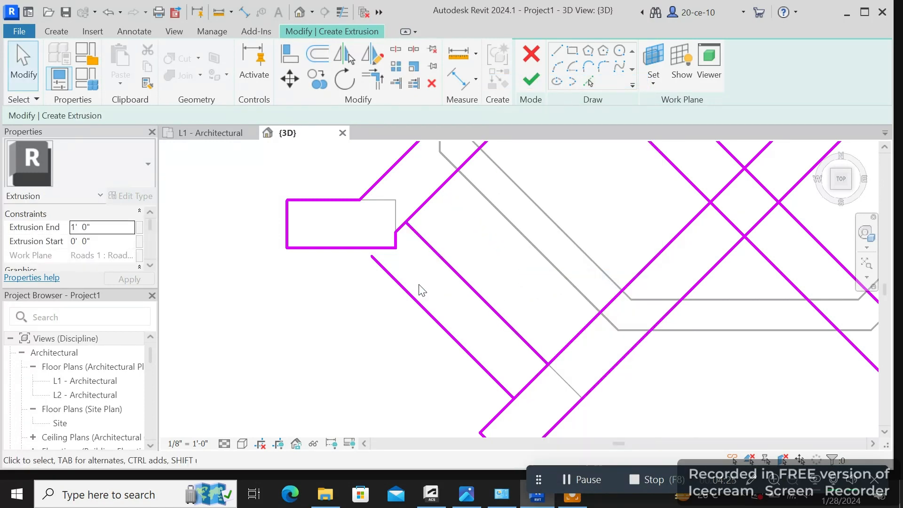
# - Bridge the gap from the outer connecting line to the lower left-hand pier's lower edge with a short sketch line
pyautogui.scroll(2, 422, 288)
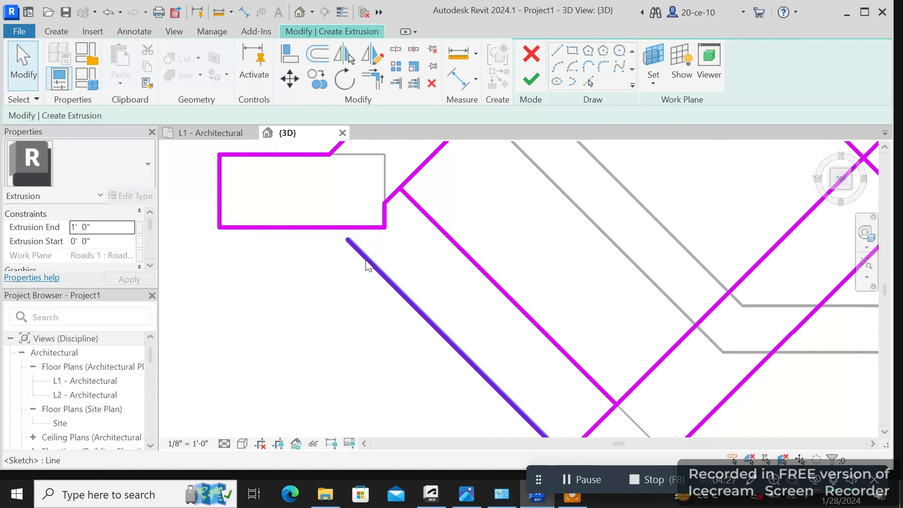
pyautogui.scroll(-2, 367, 266)
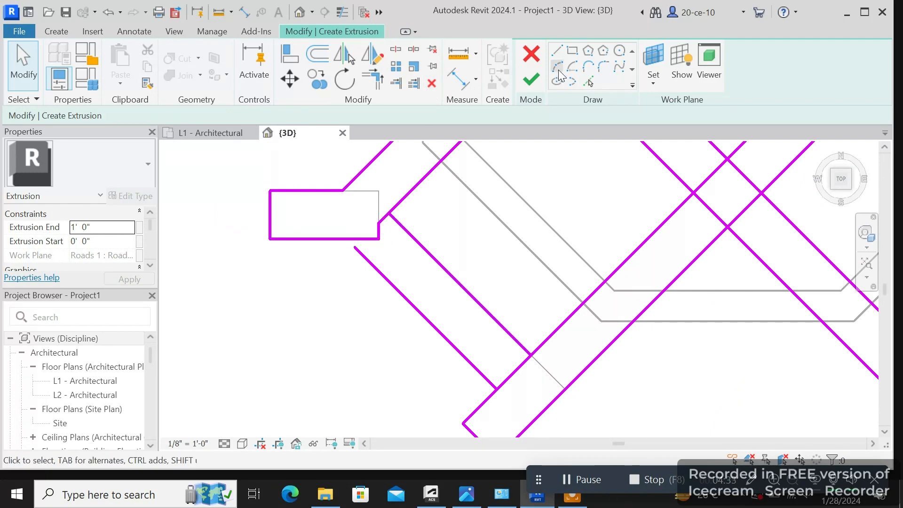
pyautogui.click(556, 50)
pyautogui.scroll(2, 401, 241)
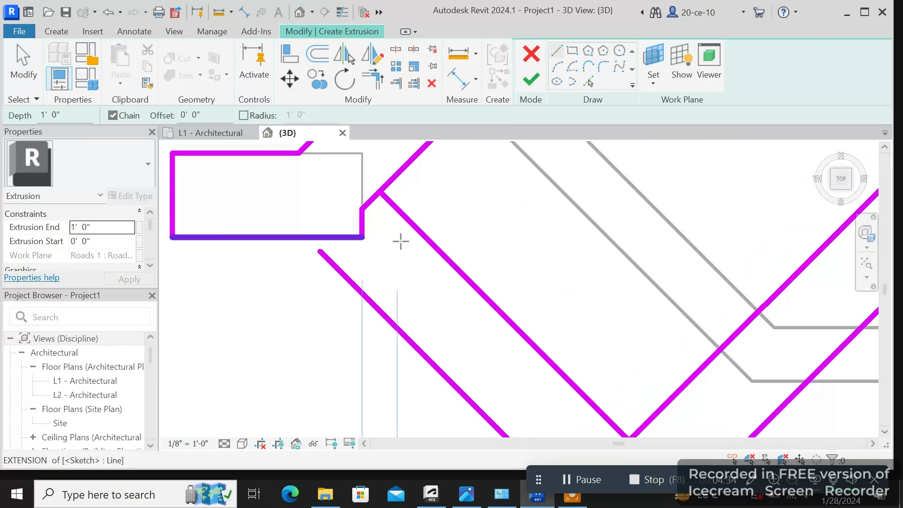
pyautogui.click(318, 251)
pyautogui.press('Escape')
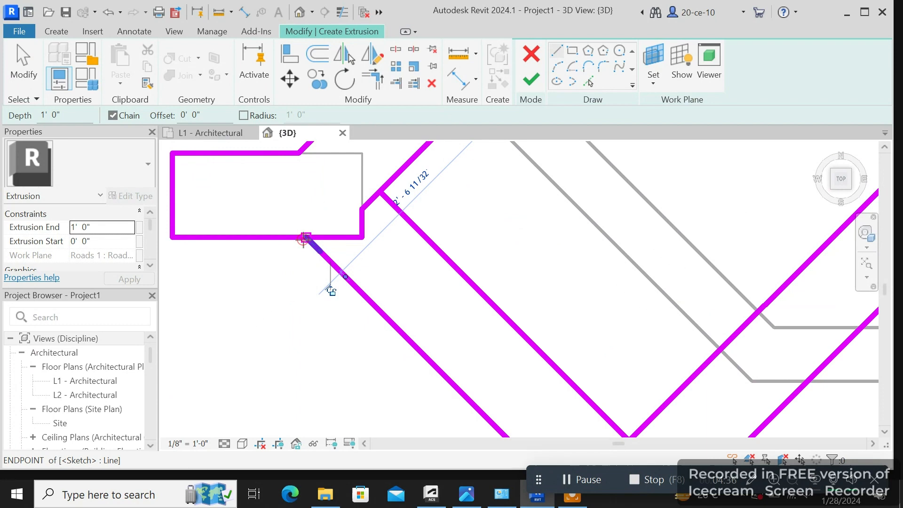
pyautogui.rightClick(284, 287)
pyautogui.click(338, 32)
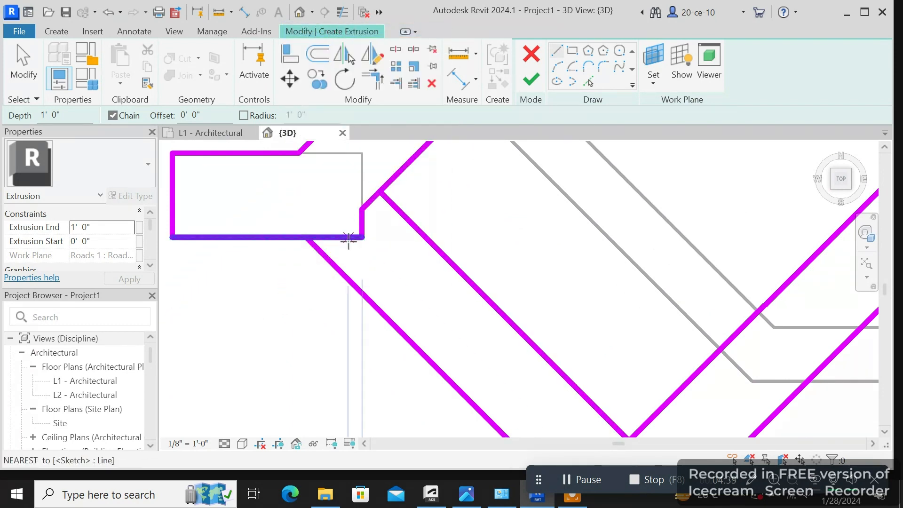
# - Trim the pier's lower edge to the short outer line and the strip's inner edge to the inner connecting line, forming corners
pyautogui.click(377, 80)
pyautogui.click(304, 240)
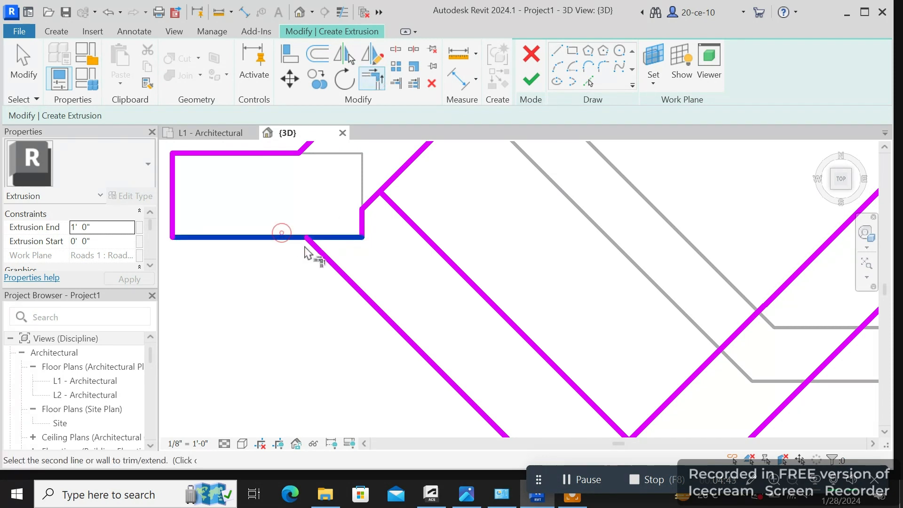
pyautogui.click(330, 263)
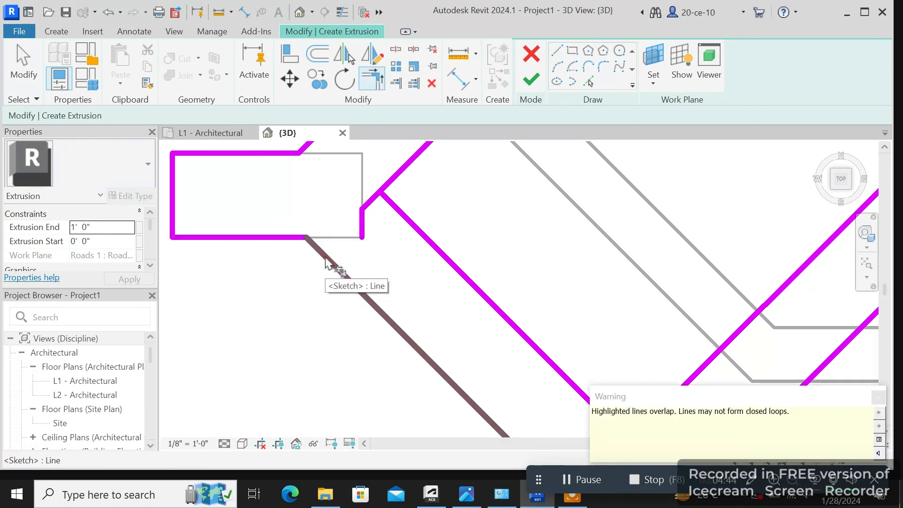
pyautogui.click(411, 230)
pyautogui.click(399, 173)
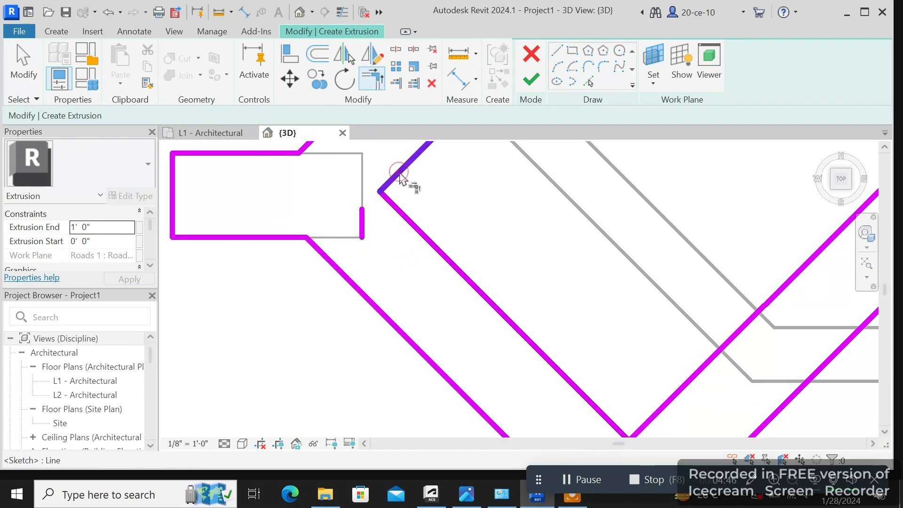
pyautogui.rightClick(388, 229)
pyautogui.click(414, 232)
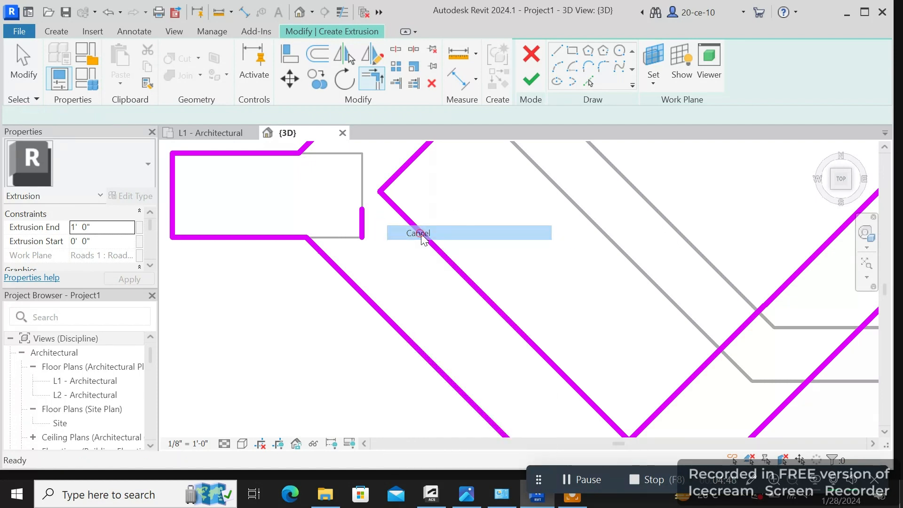
# - Delete the leftover short sketch segment on the inner side of the lower left-hand pier
pyautogui.click(363, 230)
pyautogui.rightClick(363, 231)
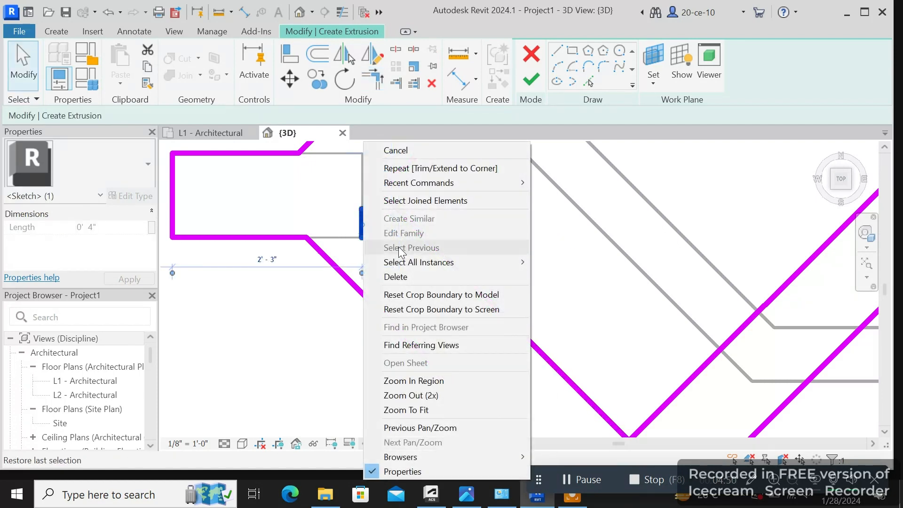
pyautogui.click(402, 275)
pyautogui.scroll(-4, 403, 277)
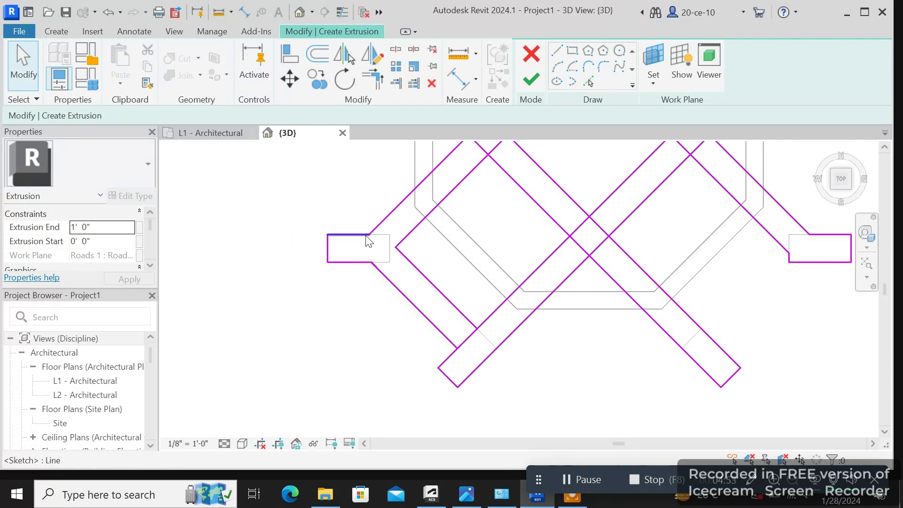
# - Examine the lower-left connector's junction with the diagonal strip and the strip edges running between the piers
pyautogui.scroll(2, 402, 278)
pyautogui.scroll(-2, 429, 298)
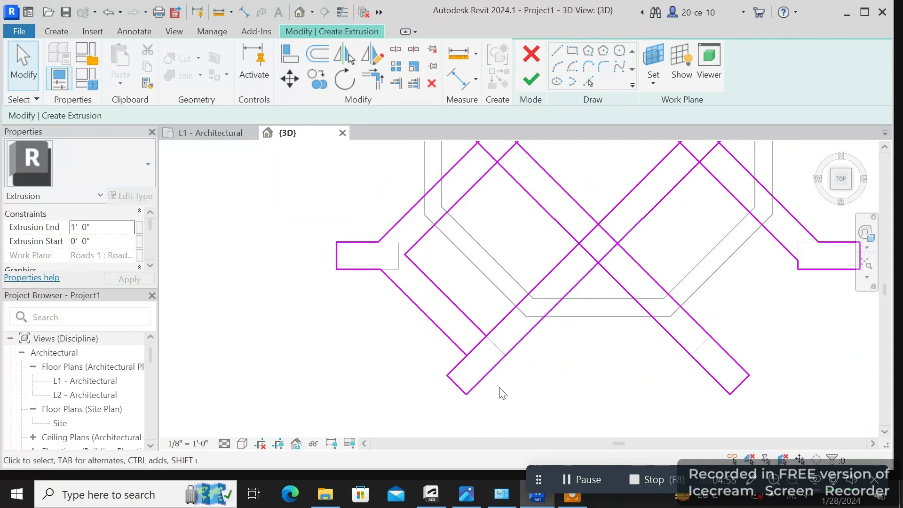
pyautogui.scroll(2, 478, 346)
pyautogui.scroll(3, 465, 345)
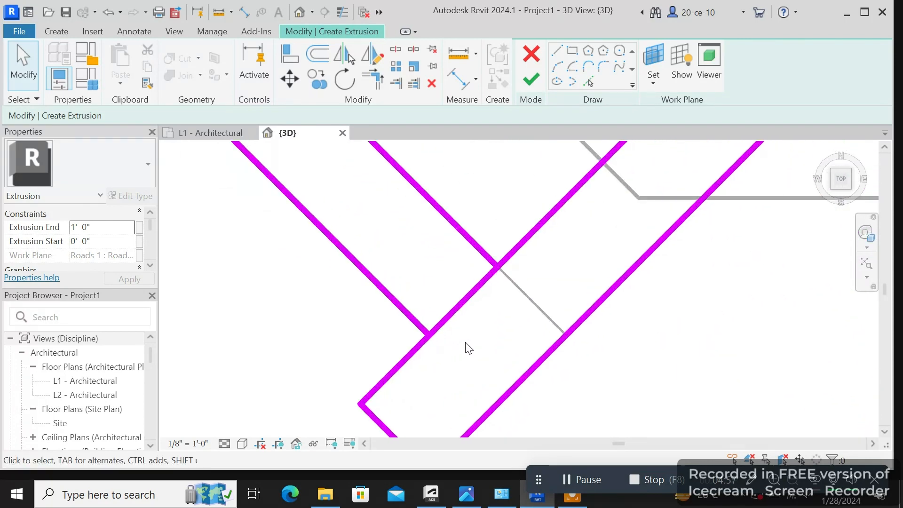
pyautogui.scroll(-4, 492, 304)
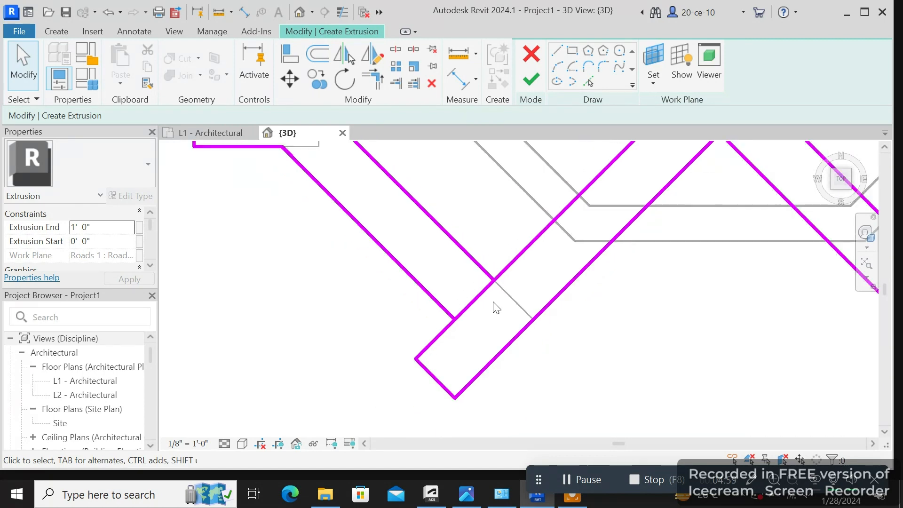
pyautogui.click(579, 305)
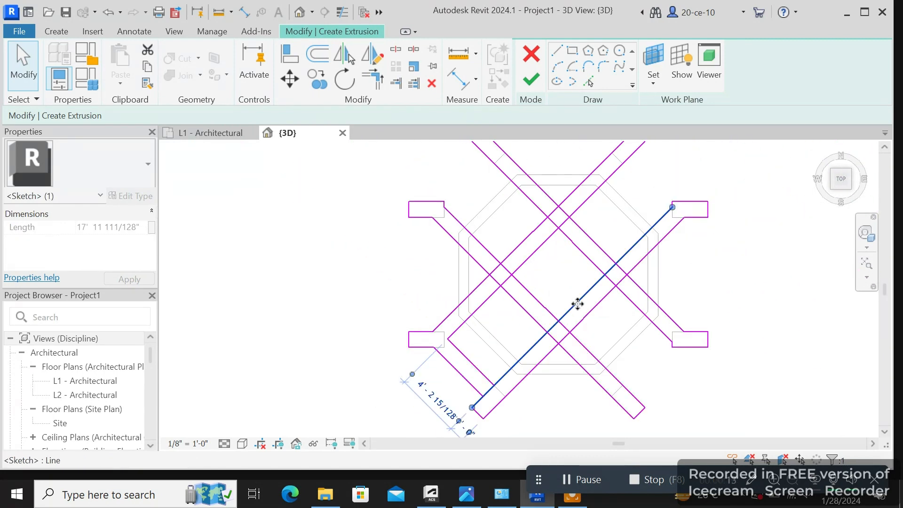
pyautogui.scroll(2, 579, 308)
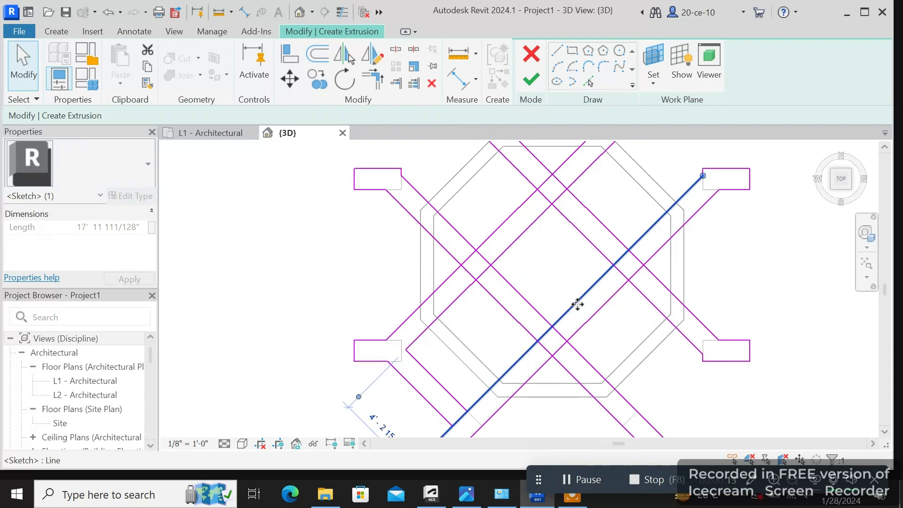
pyautogui.click(633, 323)
# - Split the crossing strip edges at the four corners of the left-hand strip intersection, keeping the inner segments
pyautogui.scroll(2, 592, 340)
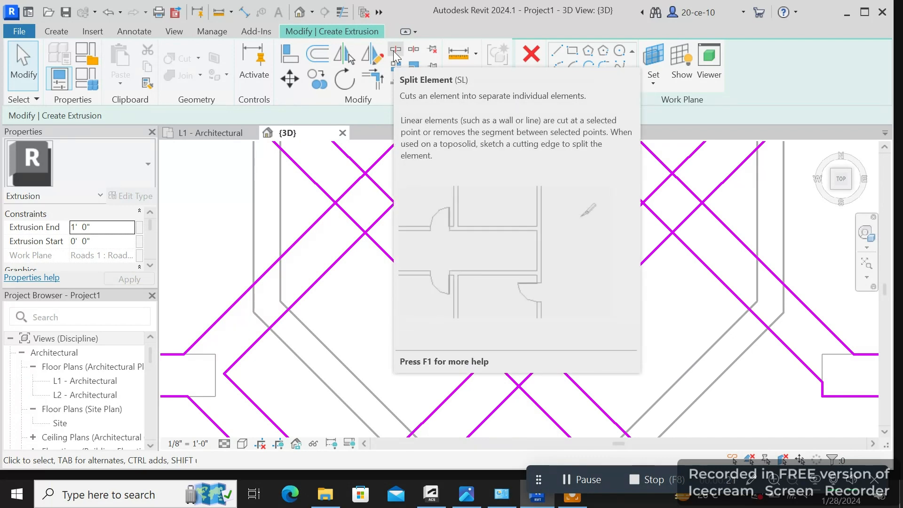
pyautogui.click(393, 51)
pyautogui.scroll(4, 365, 210)
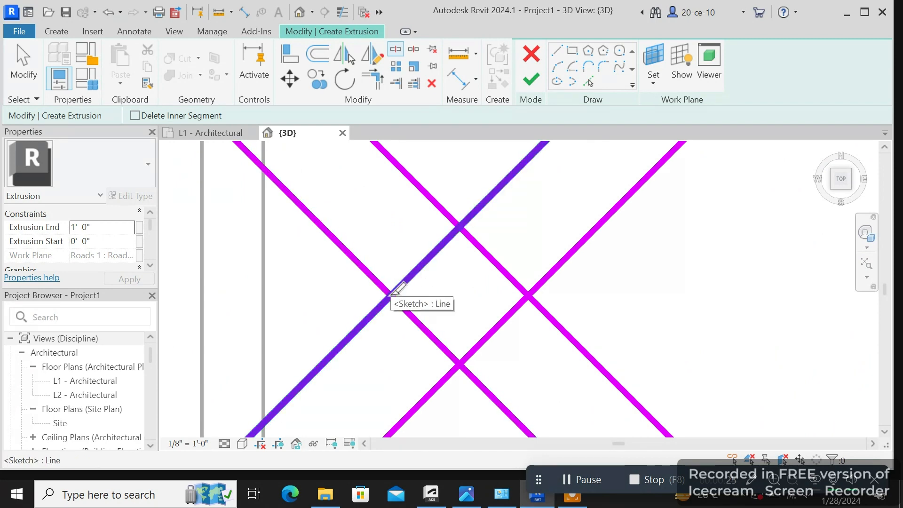
pyautogui.click(396, 293)
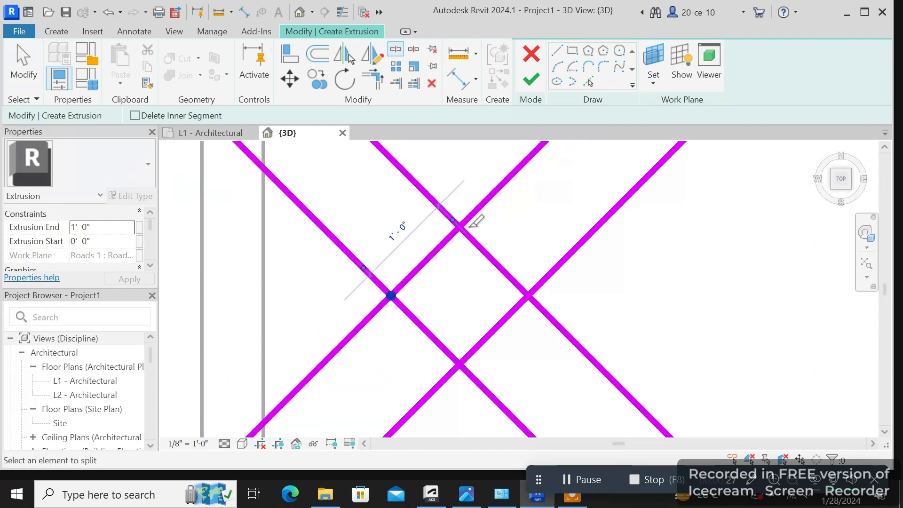
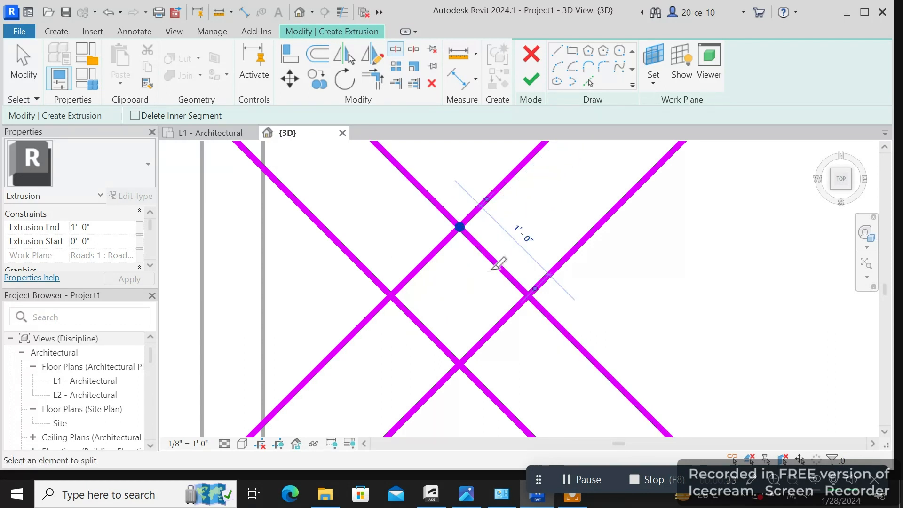
pyautogui.click(527, 295)
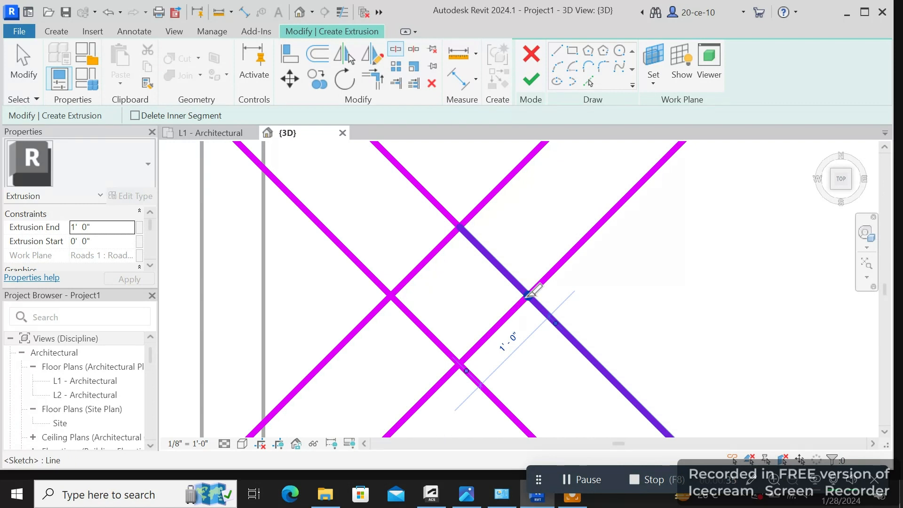
pyautogui.click(528, 294)
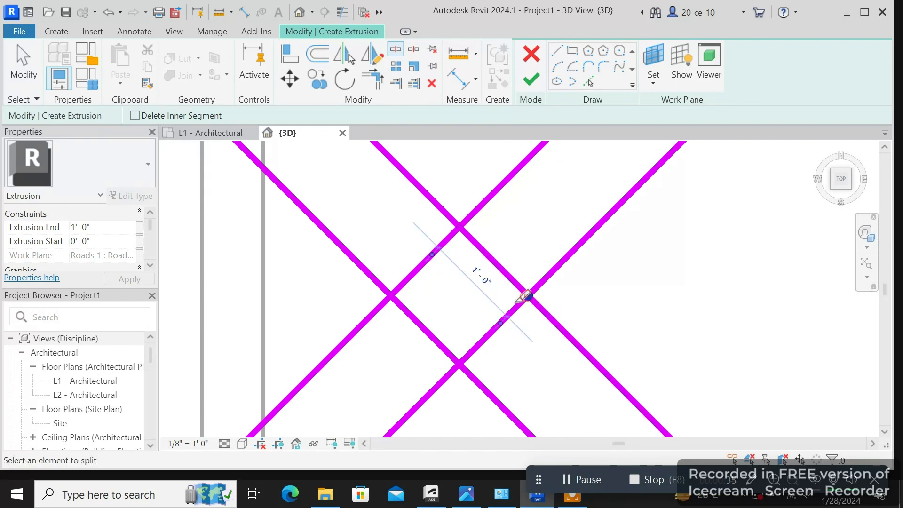
pyautogui.click(461, 363)
pyautogui.click(461, 363)
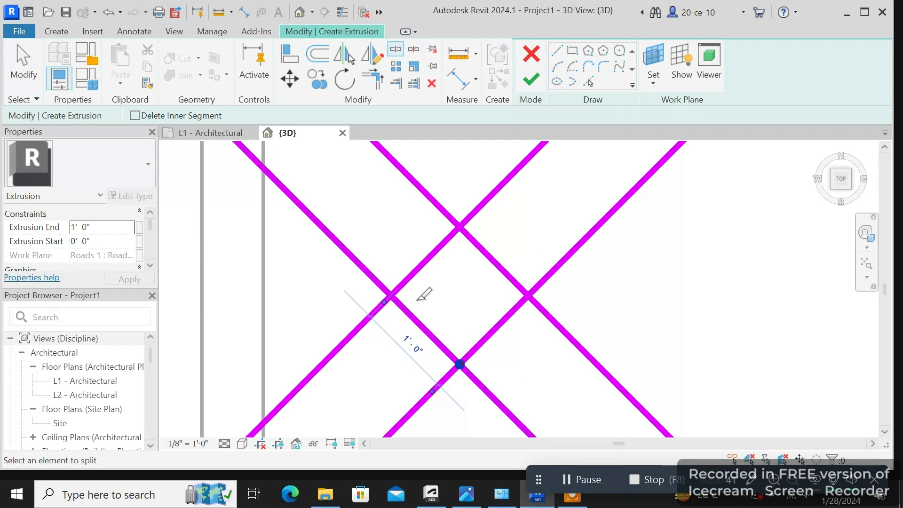
pyautogui.click(390, 296)
pyautogui.rightClick(393, 295)
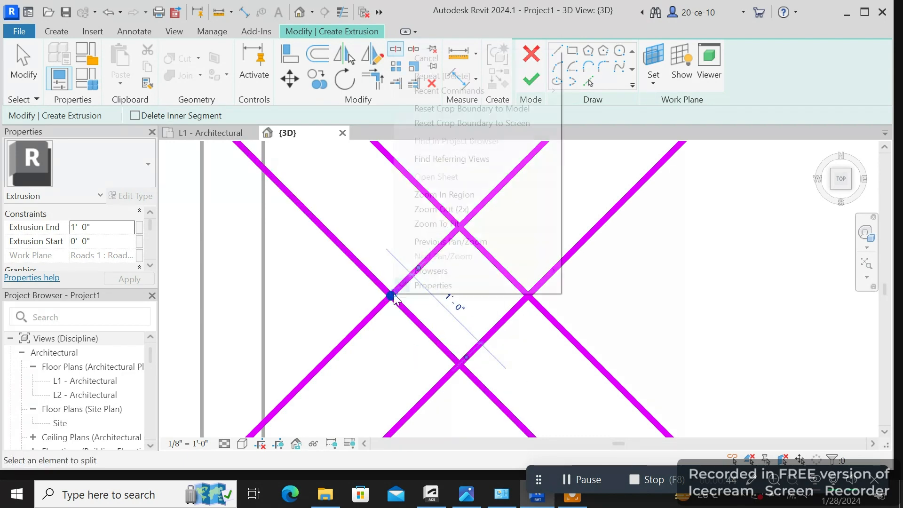
pyautogui.click(469, 58)
pyautogui.rightClick(407, 209)
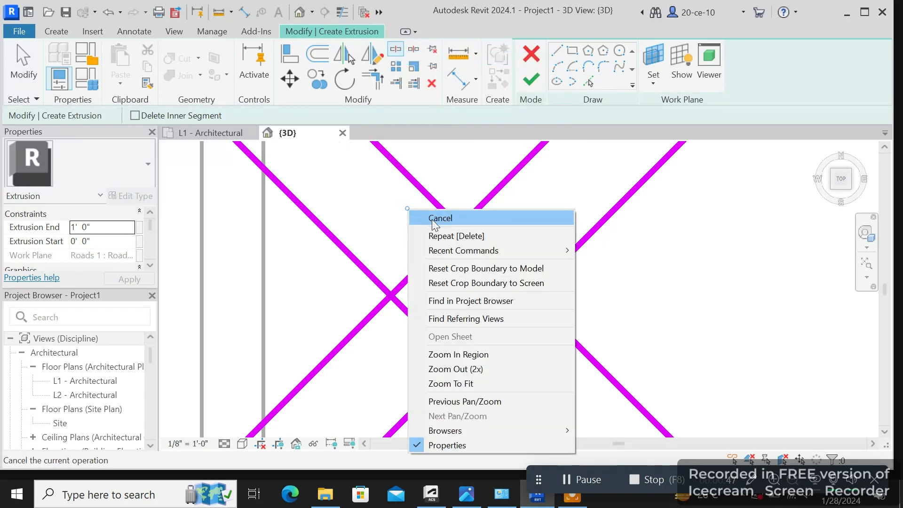
pyautogui.click(435, 219)
# - Delete the four short inner segments of the left-hand intersection so the two strips merge into an open cross
pyautogui.click(439, 248)
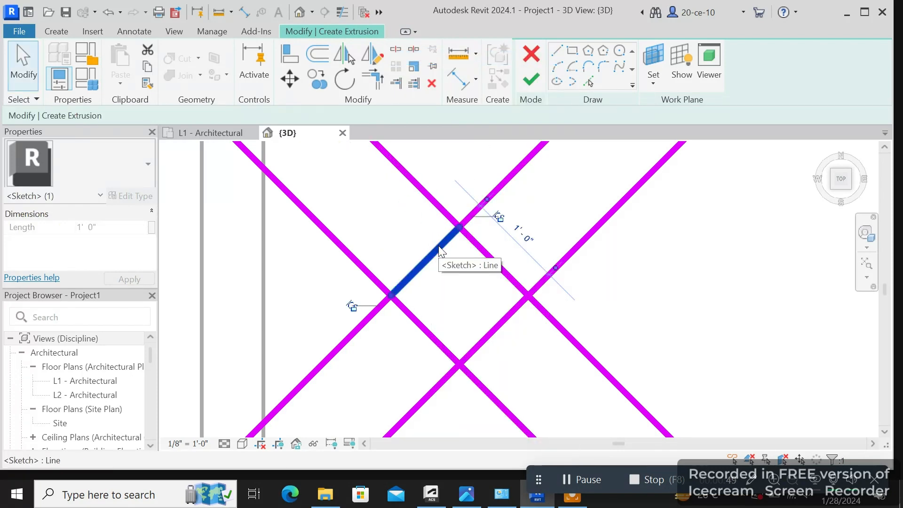
pyautogui.rightClick(439, 249)
pyautogui.click(471, 274)
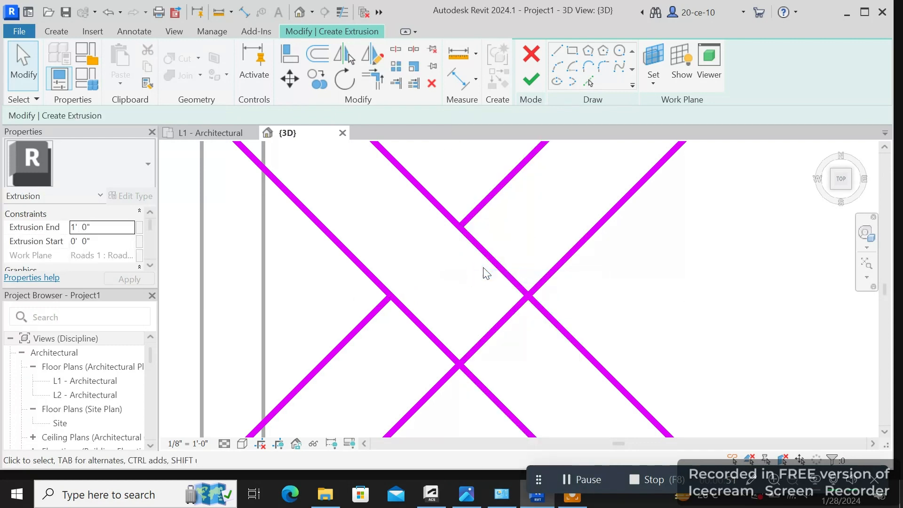
pyautogui.click(509, 276)
pyautogui.rightClick(509, 277)
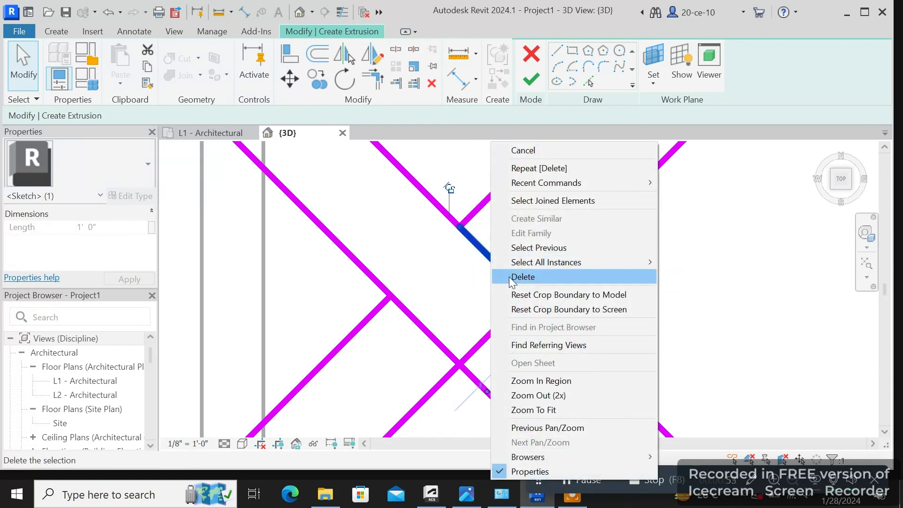
pyautogui.click(509, 276)
pyautogui.click(507, 320)
pyautogui.rightClick(506, 320)
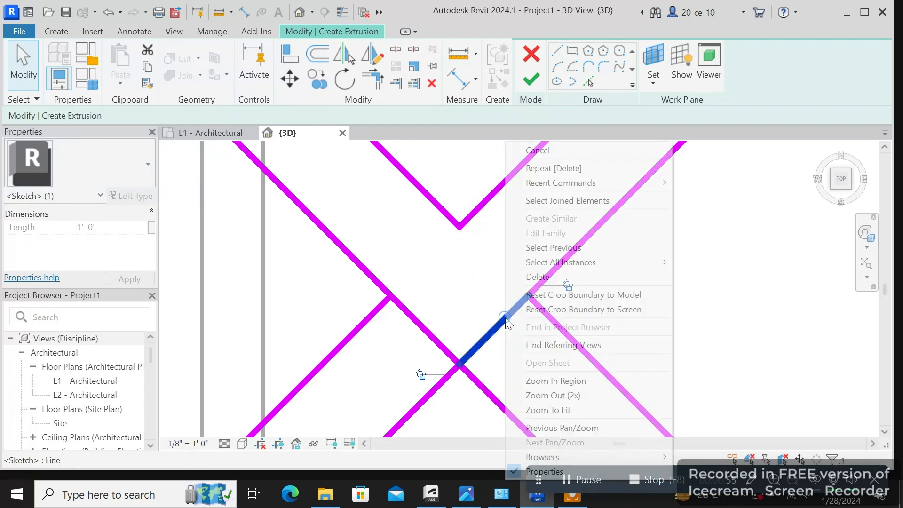
pyautogui.click(541, 276)
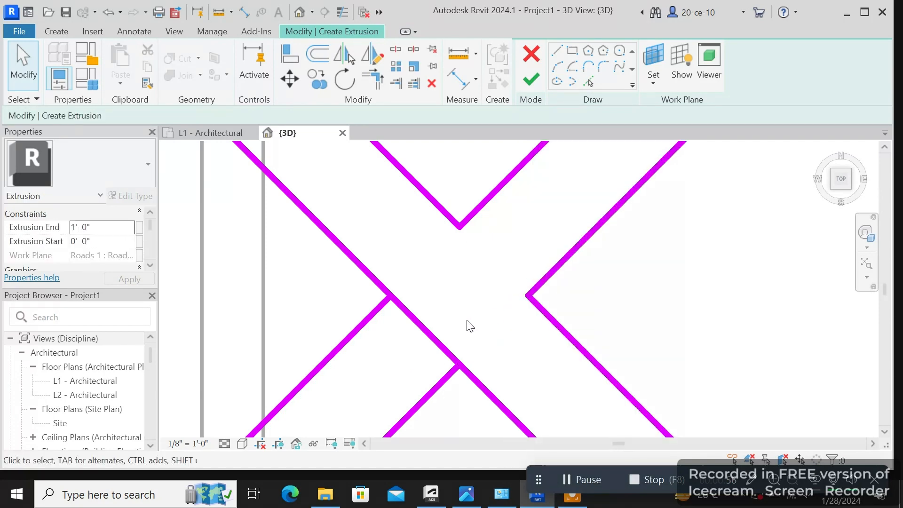
pyautogui.click(432, 338)
pyautogui.rightClick(429, 334)
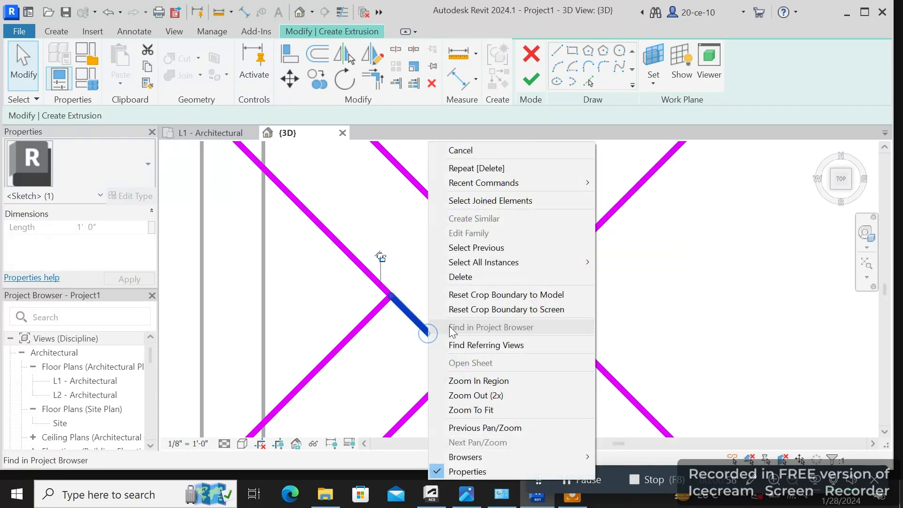
pyautogui.click(486, 278)
# - Split the crossing strip edges at the corners of the upper strip intersection
pyautogui.scroll(-5, 487, 282)
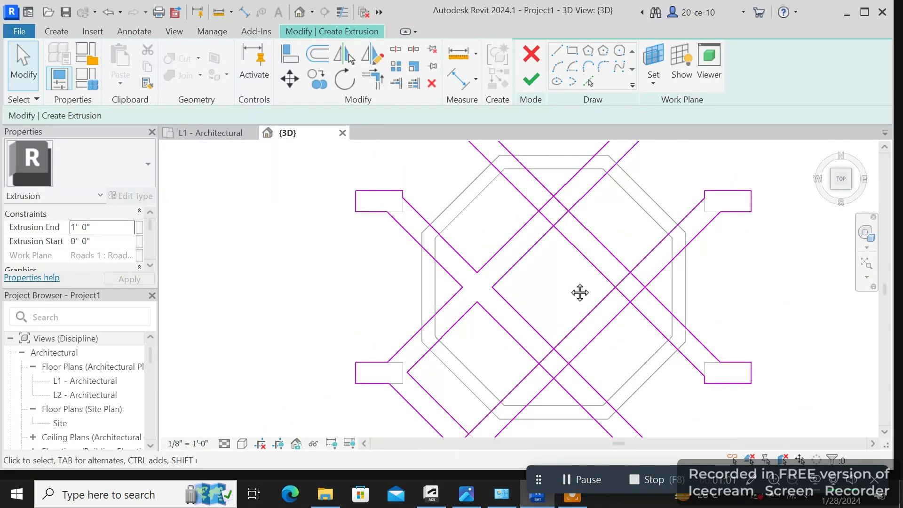
pyautogui.scroll(4, 517, 325)
pyautogui.click(396, 49)
pyautogui.scroll(2, 468, 365)
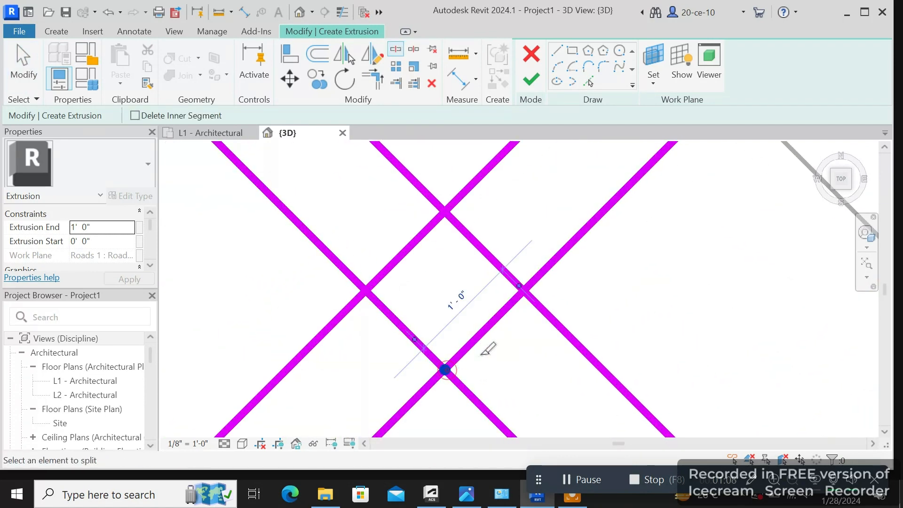
pyautogui.click(523, 291)
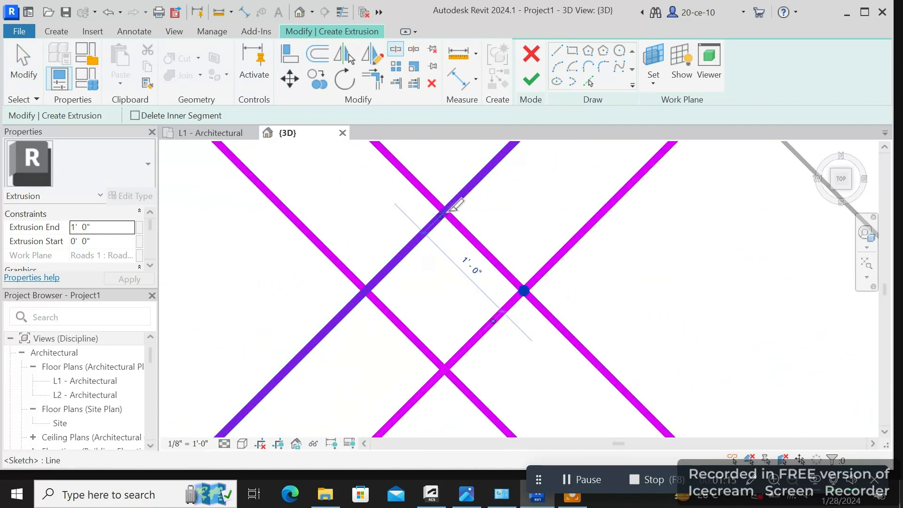
pyautogui.click(445, 211)
pyautogui.click(368, 289)
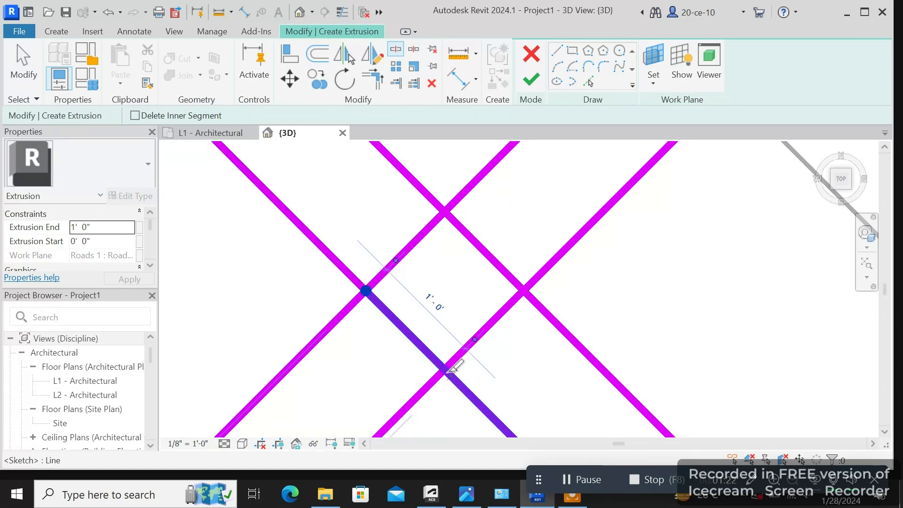
pyautogui.rightClick(439, 314)
pyautogui.rightClick(504, 185)
pyautogui.click(512, 190)
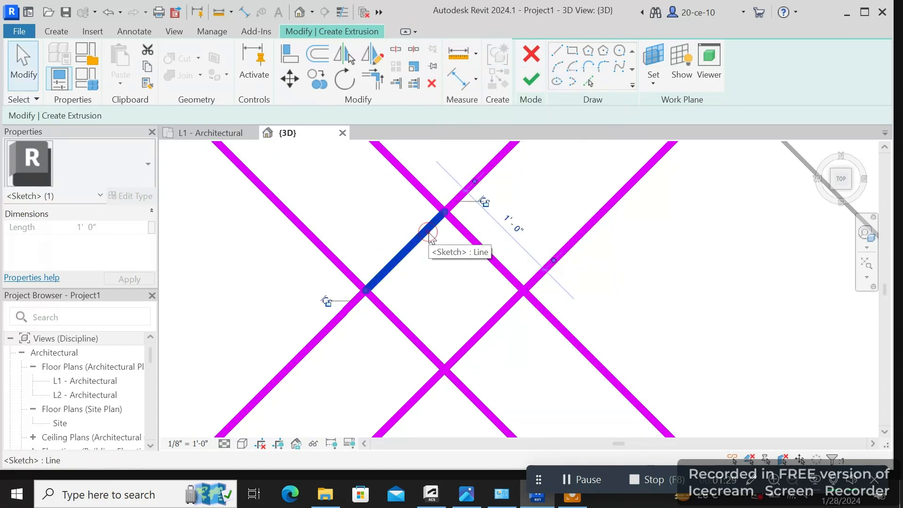
# - Delete the four short segments enclosing the upper intersection to open the crossing of the two strips
pyautogui.moveTo(528, 229)
pyautogui.mouseDown()
pyautogui.moveTo(396, 329)
pyautogui.moveTo(431, 286)
pyautogui.mouseUp()
pyautogui.click(449, 284)
pyautogui.rightClick(432, 286)
pyautogui.click(482, 276)
pyautogui.rightClick(490, 325)
pyautogui.click(509, 277)
pyautogui.click(412, 335)
pyautogui.rightClick(413, 336)
pyautogui.click(459, 277)
# - Mirror a copy of the lower-left connector lines to the lower-right pier about a vertical axis drawn through the lower octagon wall's midpoint
pyautogui.scroll(-6, 463, 315)
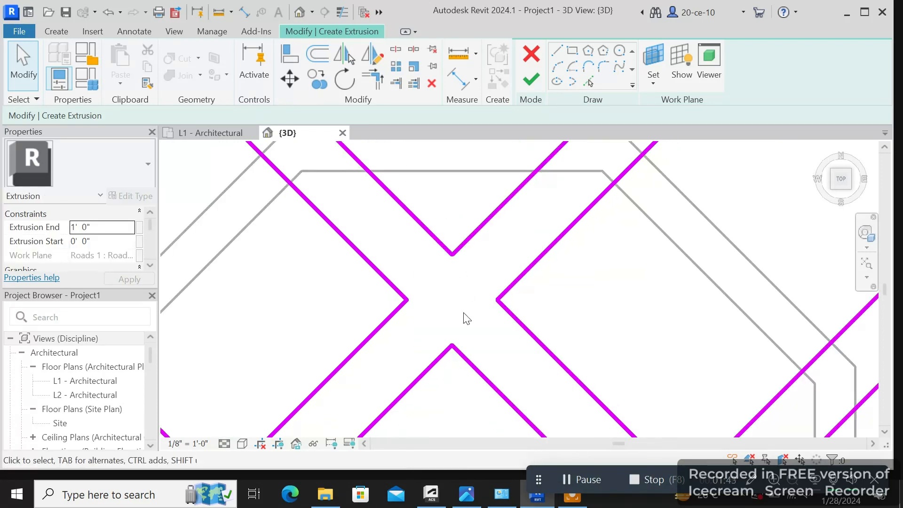
pyautogui.moveTo(471, 400); pyautogui.dragTo(476, 292, button='middle')
pyautogui.scroll(4, 480, 296)
pyautogui.scroll(-6, 494, 252)
pyautogui.scroll(2, 504, 262)
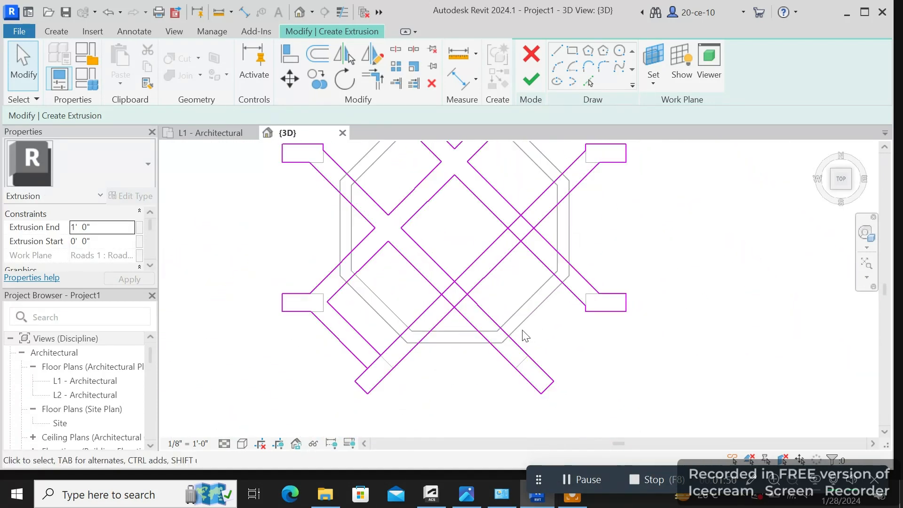
pyautogui.scroll(3, 303, 337)
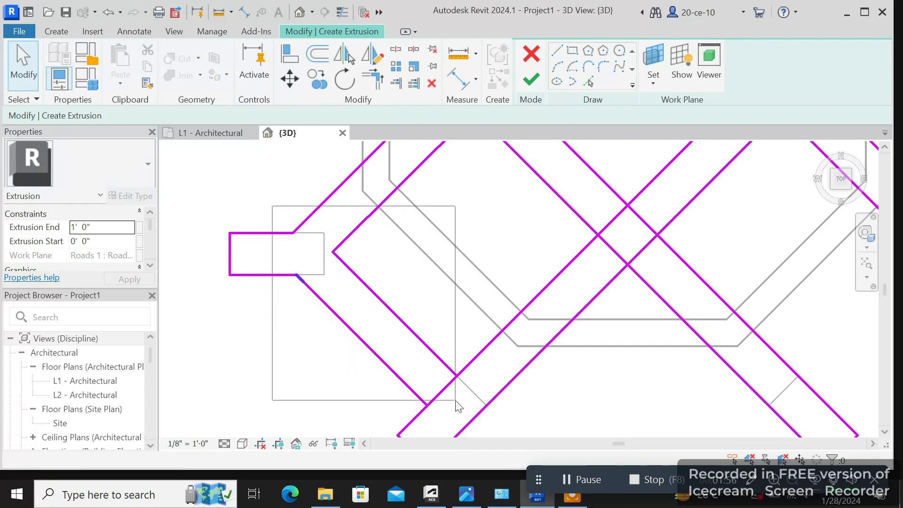
pyautogui.moveTo(456, 401); pyautogui.dragTo(466, 417)
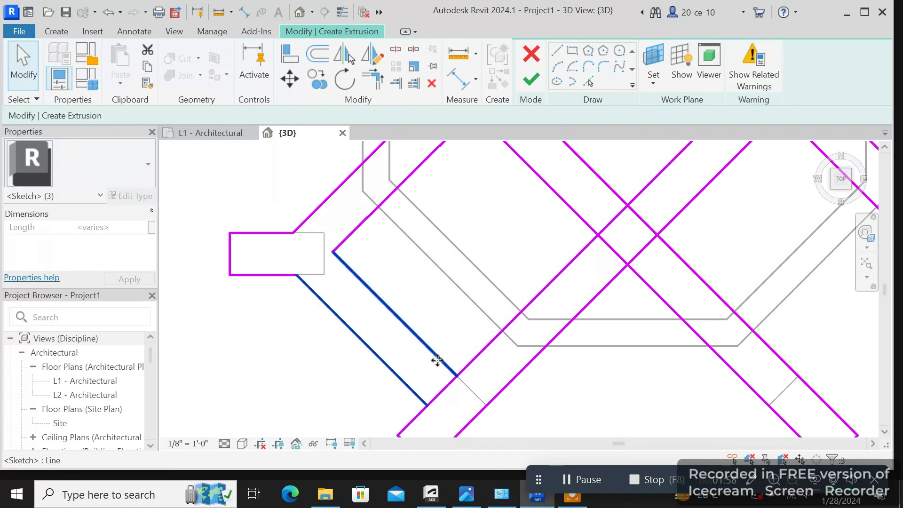
pyautogui.scroll(-1, 442, 351)
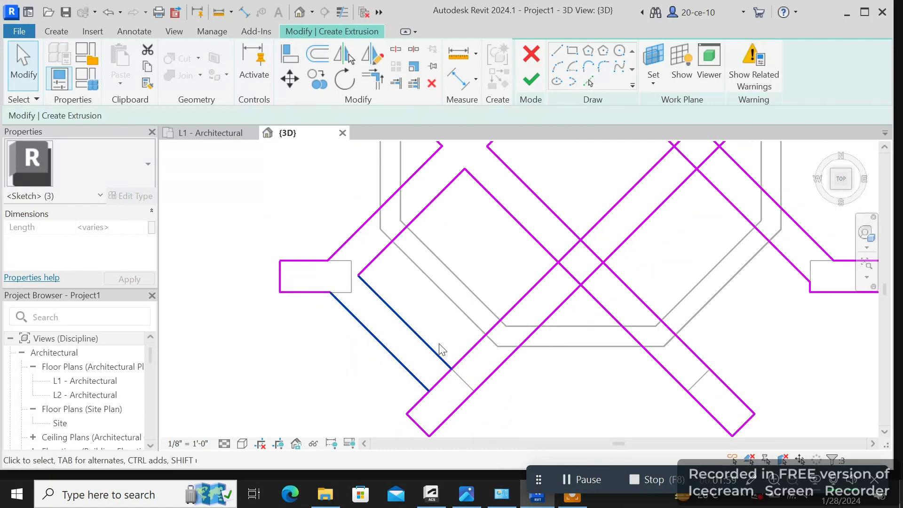
pyautogui.click(377, 60)
pyautogui.scroll(1, 583, 383)
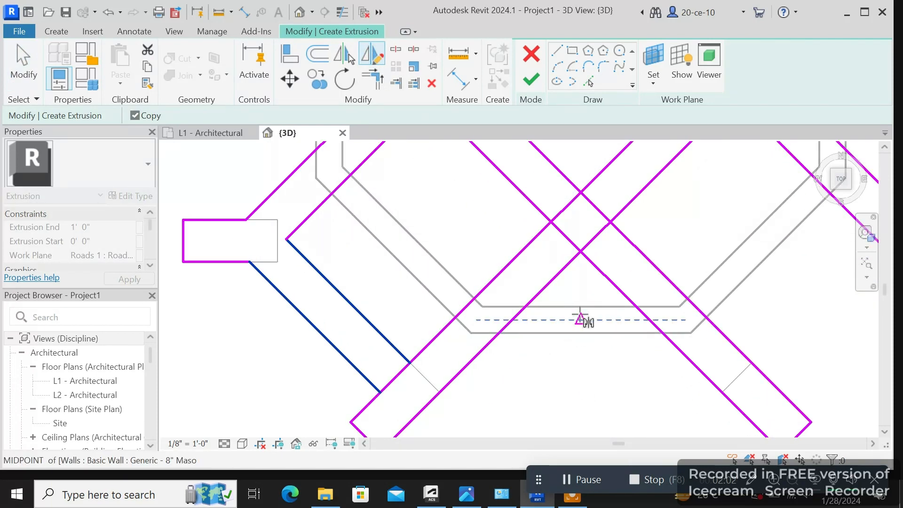
pyautogui.click(581, 307)
pyautogui.click(582, 337)
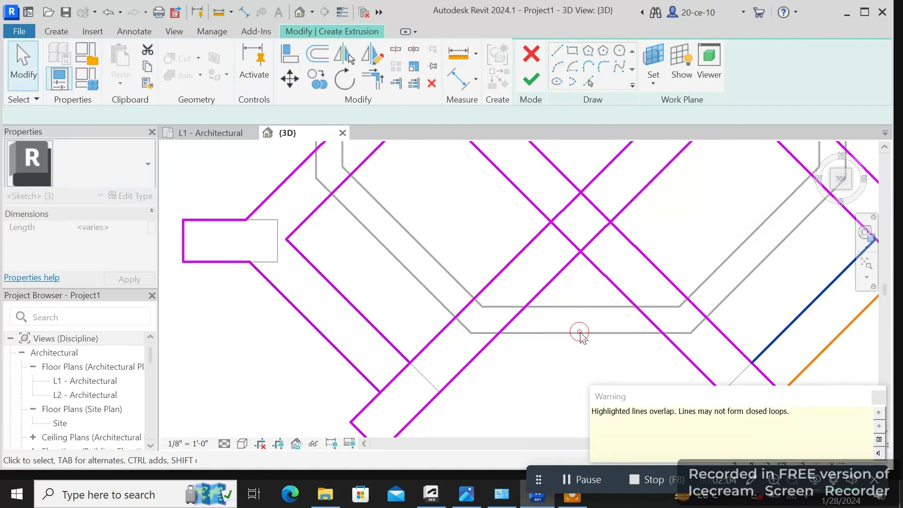
pyautogui.scroll(-1, 584, 339)
pyautogui.scroll(-1, 583, 338)
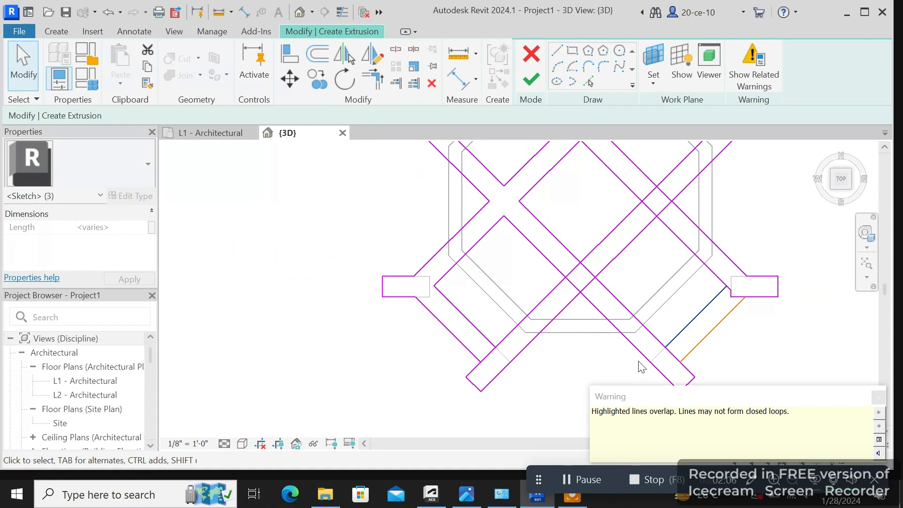
pyautogui.rightClick(589, 362)
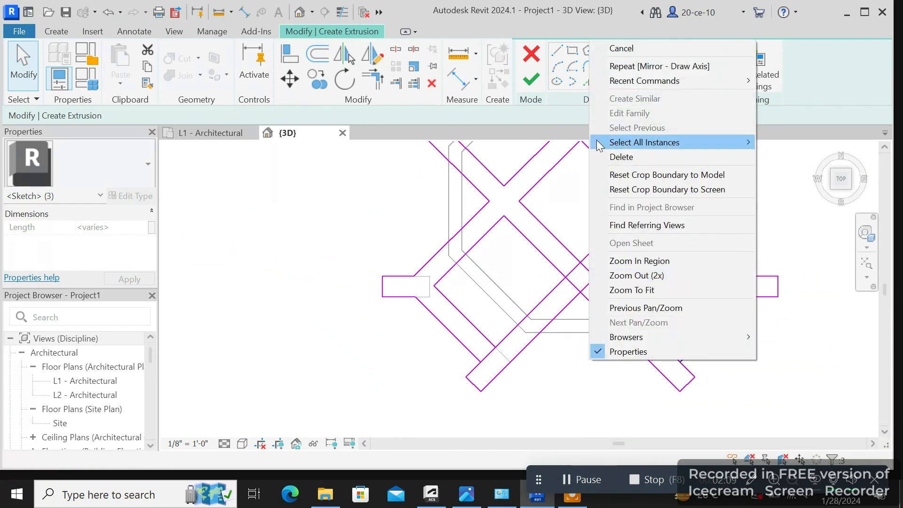
pyautogui.click(628, 49)
pyautogui.scroll(2, 709, 381)
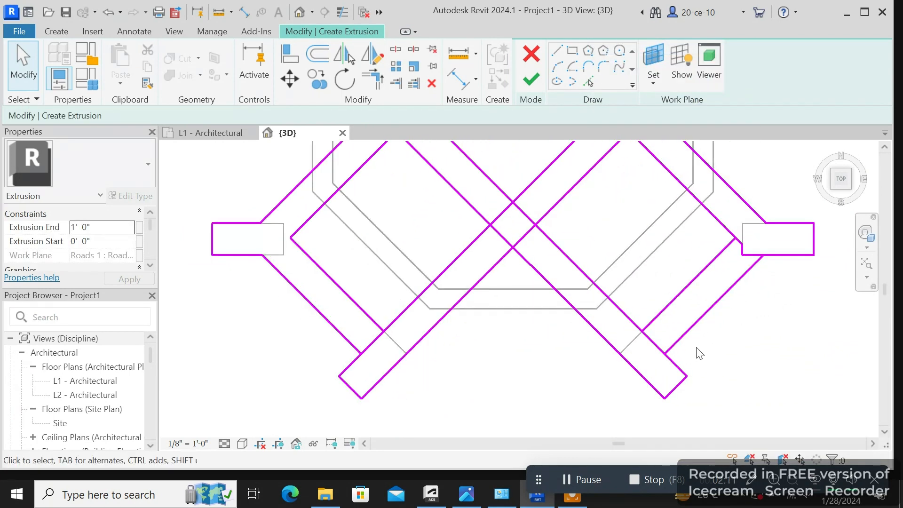
# - Split the lower-left strip's edge where the two connector lines meet it and delete the short segment between them
pyautogui.scroll(4, 689, 343)
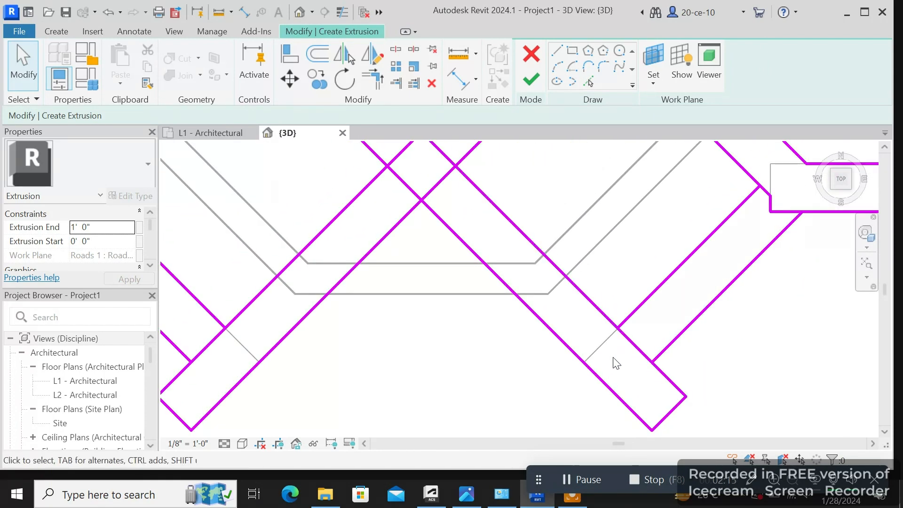
pyautogui.scroll(-2, 615, 362)
pyautogui.moveTo(453, 374); pyautogui.dragTo(555, 375, button='middle')
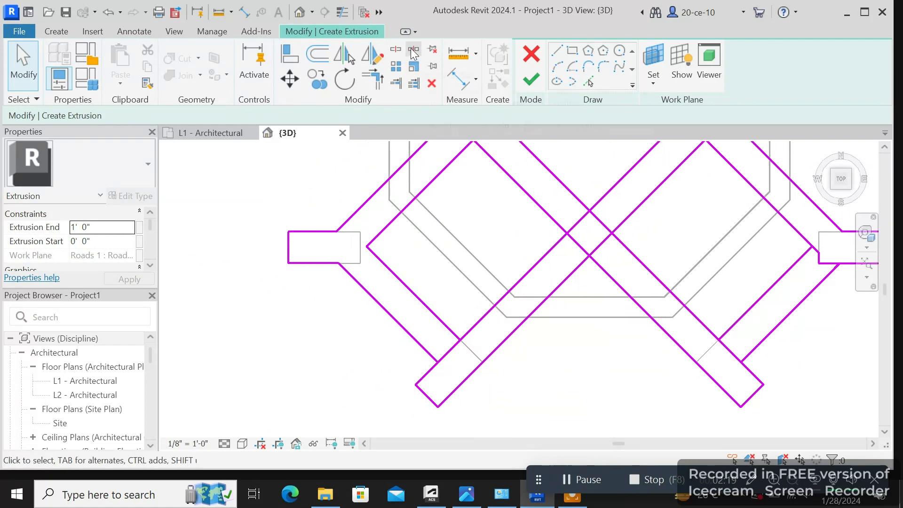
pyautogui.click(398, 49)
pyautogui.scroll(3, 476, 374)
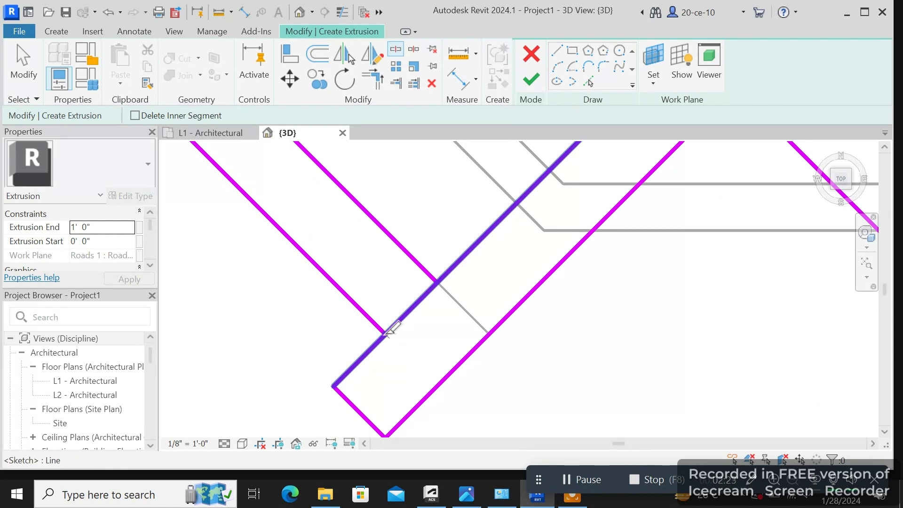
pyautogui.click(386, 334)
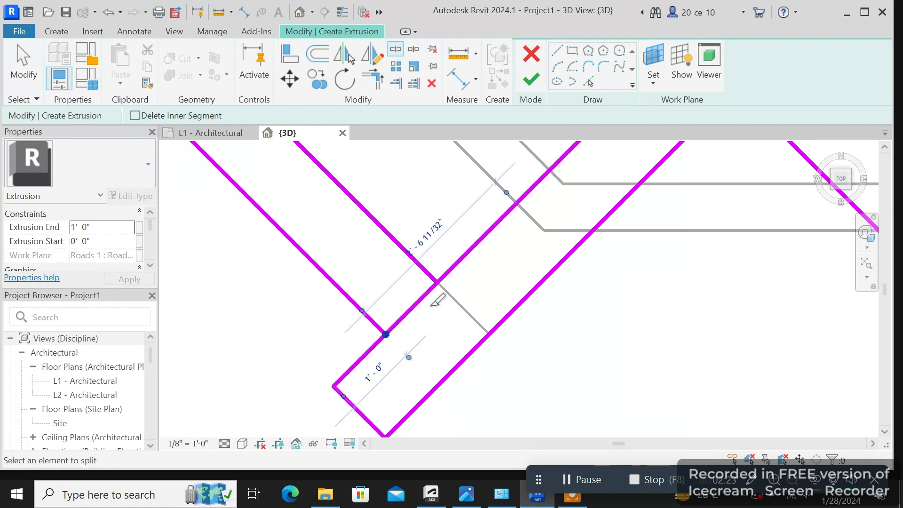
pyautogui.click(438, 282)
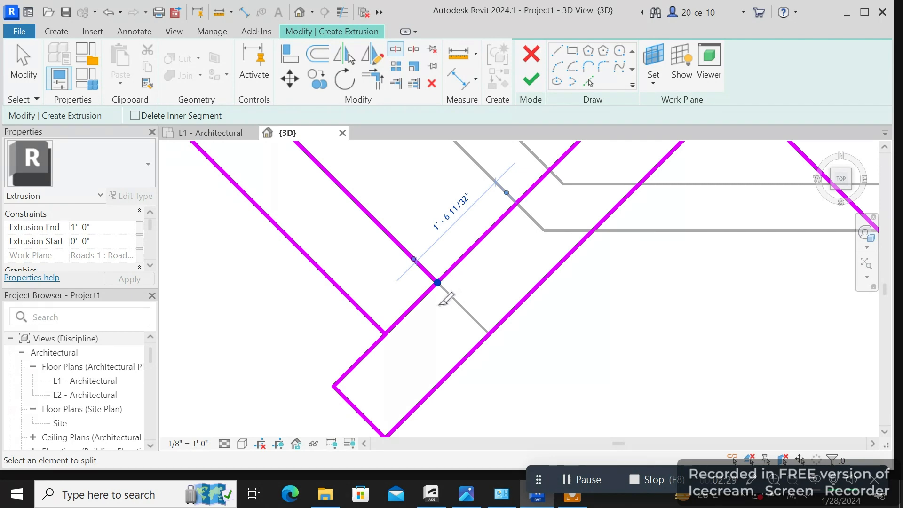
pyautogui.rightClick(440, 303)
pyautogui.click(495, 70)
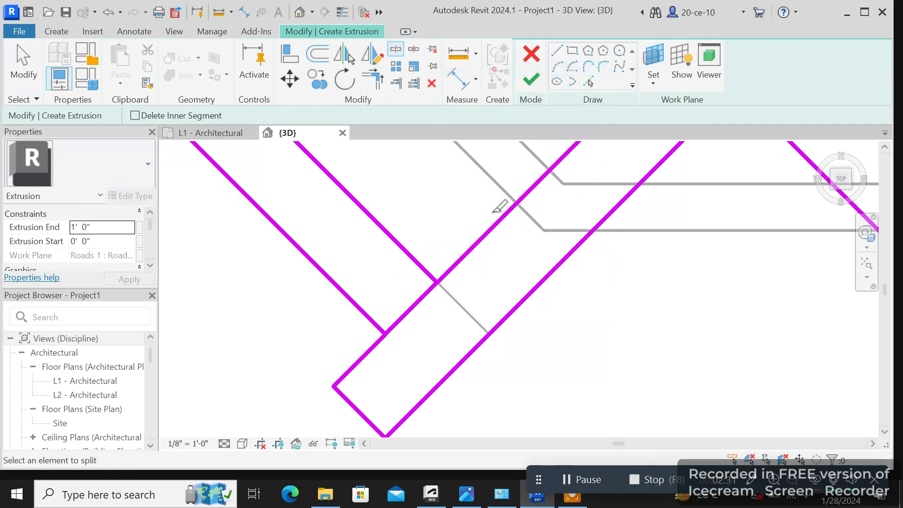
pyautogui.rightClick(470, 223)
pyautogui.click(497, 232)
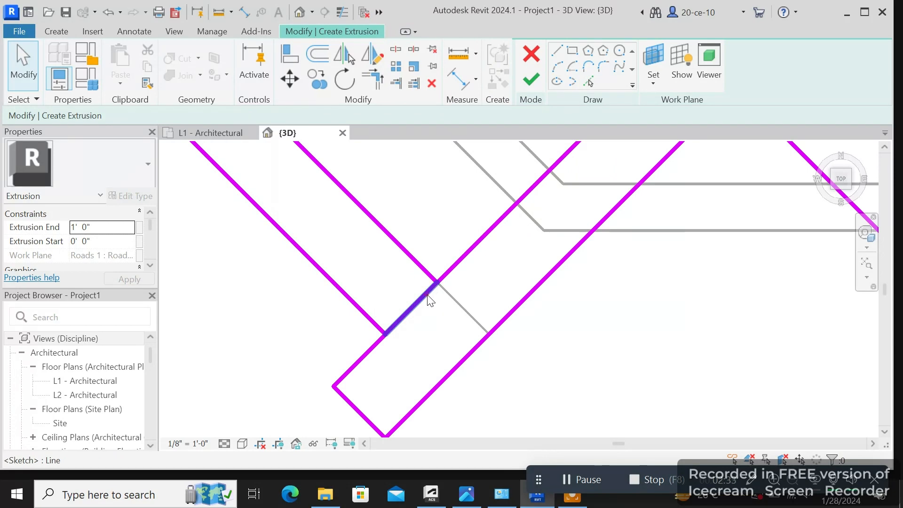
pyautogui.click(429, 300)
pyautogui.rightClick(429, 298)
pyautogui.click(478, 276)
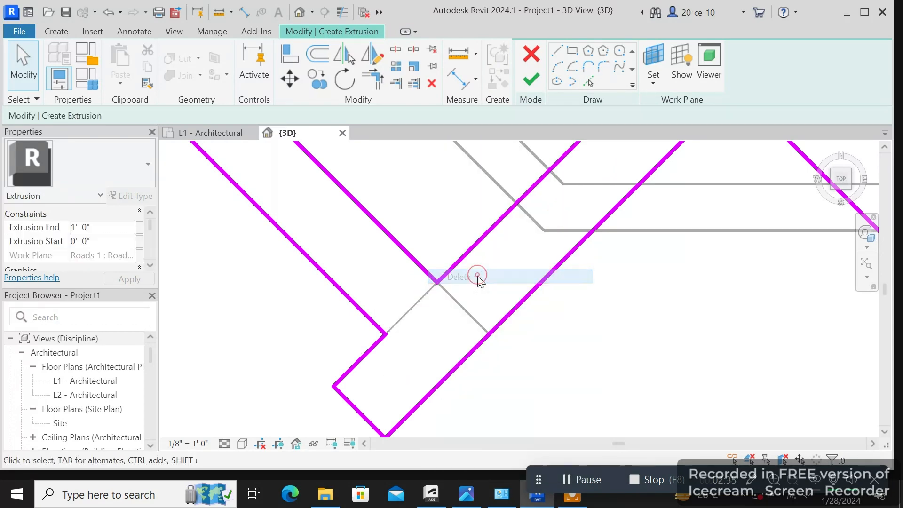
# - Split the crossing strip edges at the four corners of the lower intersection
pyautogui.scroll(-6, 461, 320)
pyautogui.moveTo(541, 365); pyautogui.dragTo(542, 375, button='middle')
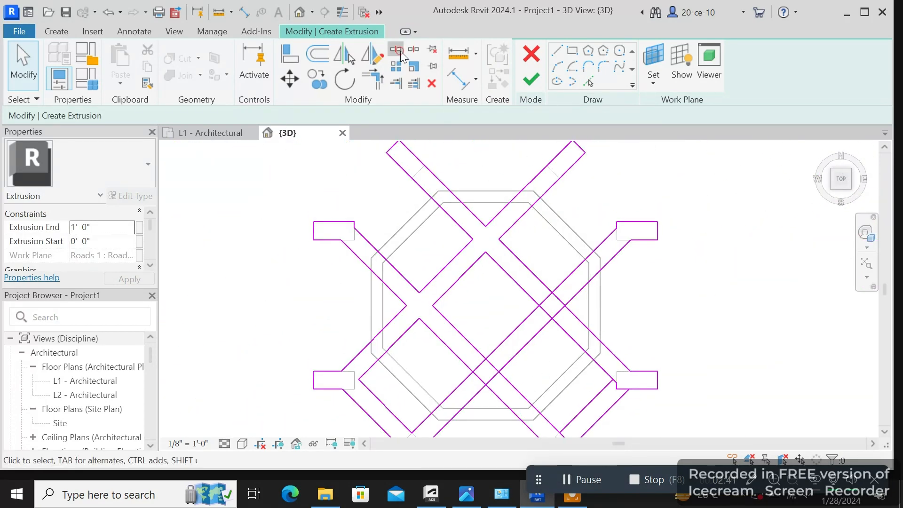
pyautogui.click(400, 50)
pyautogui.scroll(5, 468, 316)
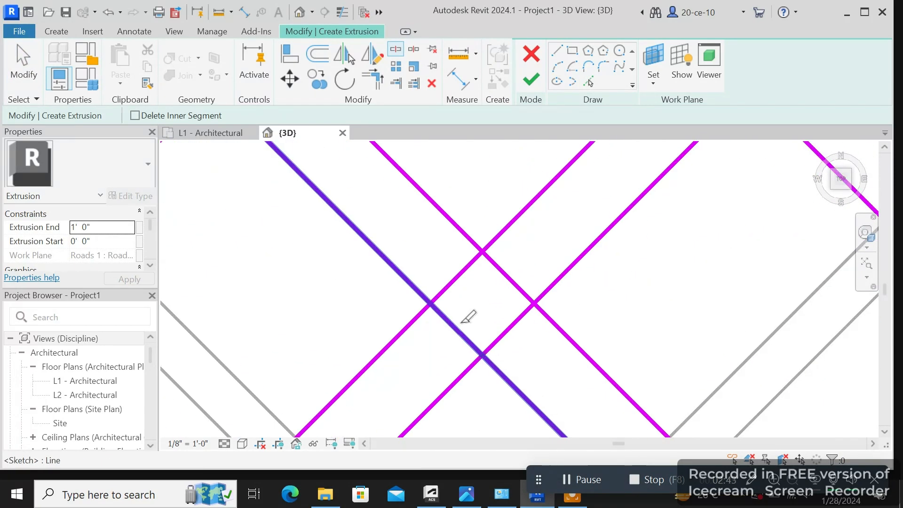
pyautogui.click(483, 253)
pyautogui.click(534, 303)
pyautogui.click(484, 355)
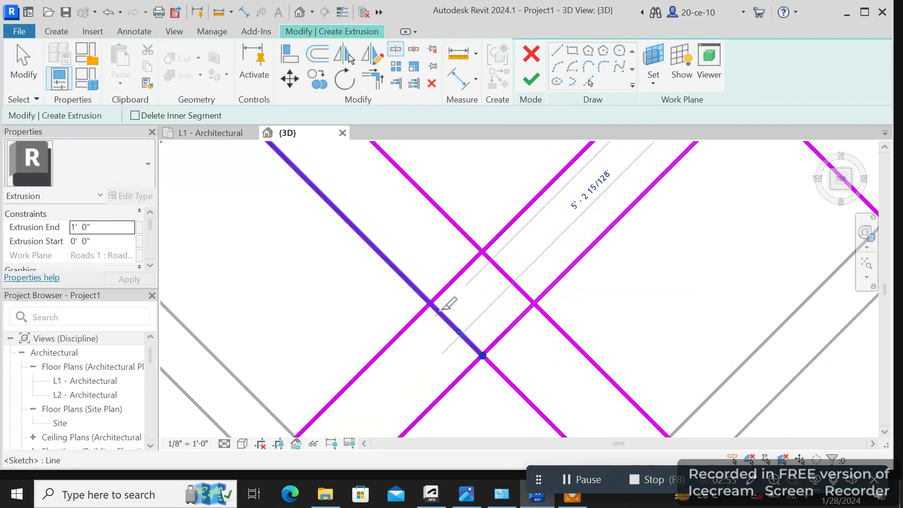
pyautogui.click(432, 302)
pyautogui.rightClick(435, 304)
pyautogui.click(489, 68)
pyautogui.rightClick(488, 163)
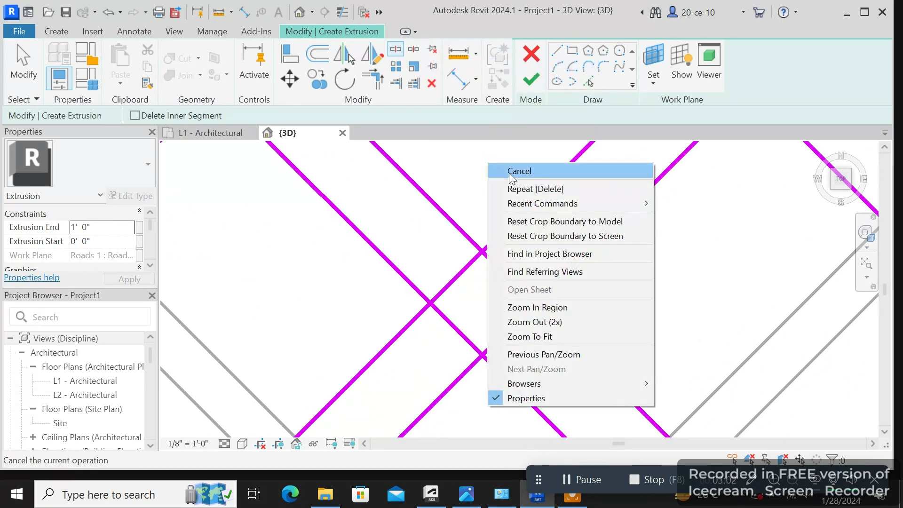
pyautogui.click(509, 172)
# - Delete the four short segments enclosing the lower intersection to open the crossing of the strips
pyautogui.click(448, 286)
pyautogui.rightClick(448, 286)
pyautogui.click(475, 310)
pyautogui.click(504, 273)
pyautogui.rightClick(503, 273)
pyautogui.click(533, 274)
pyautogui.click(521, 314)
pyautogui.rightClick(521, 313)
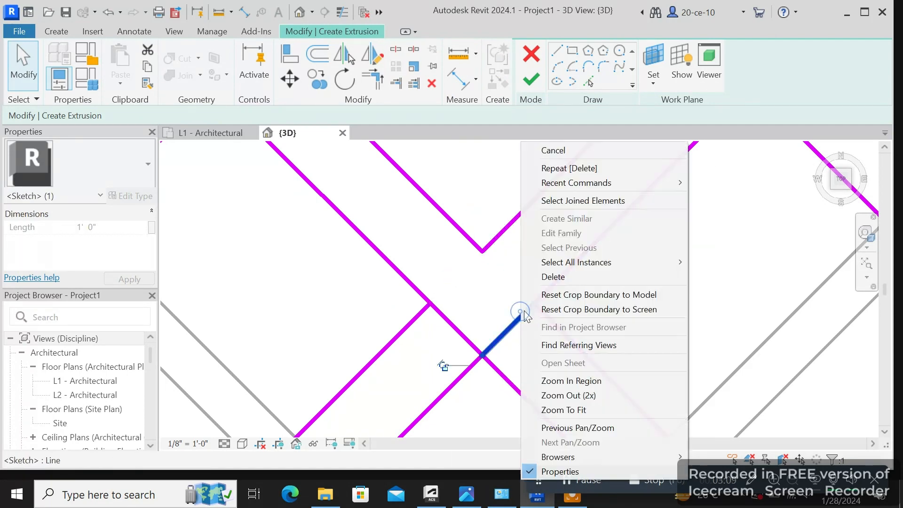
pyautogui.click(552, 278)
pyautogui.click(456, 329)
pyautogui.rightClick(457, 330)
pyautogui.click(516, 281)
# - Split the strip edges at the four corners of the right-hand intersection
pyautogui.scroll(-7, 527, 288)
pyautogui.scroll(7, 534, 289)
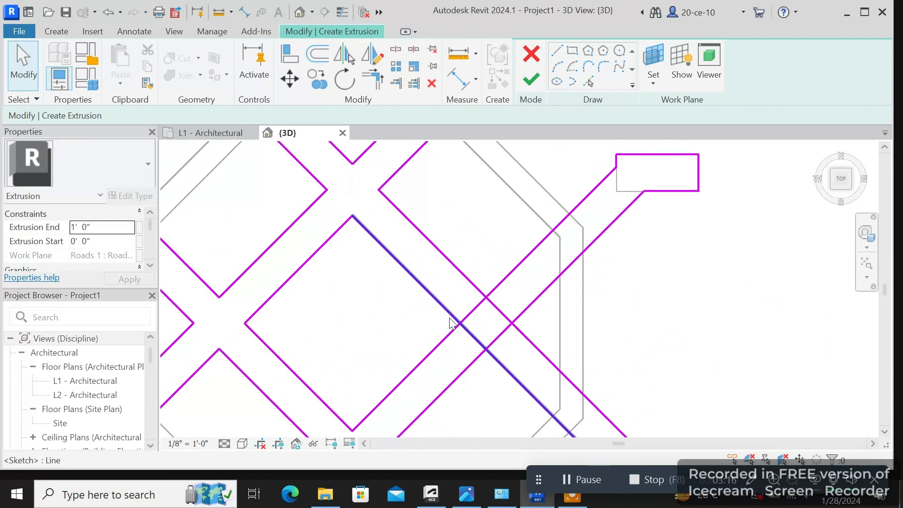
pyautogui.click(395, 49)
pyautogui.scroll(3, 456, 318)
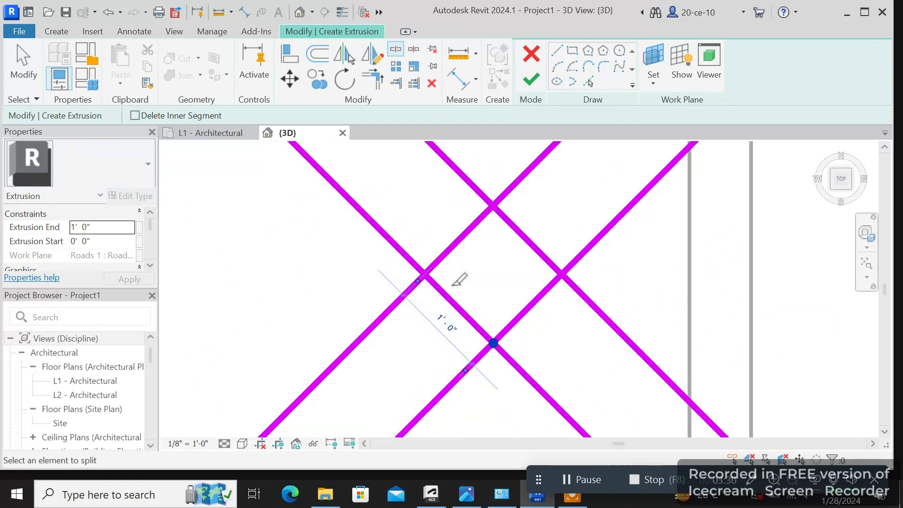
pyautogui.rightClick(426, 274)
pyautogui.click(493, 42)
pyautogui.rightClick(483, 257)
pyautogui.click(549, 20)
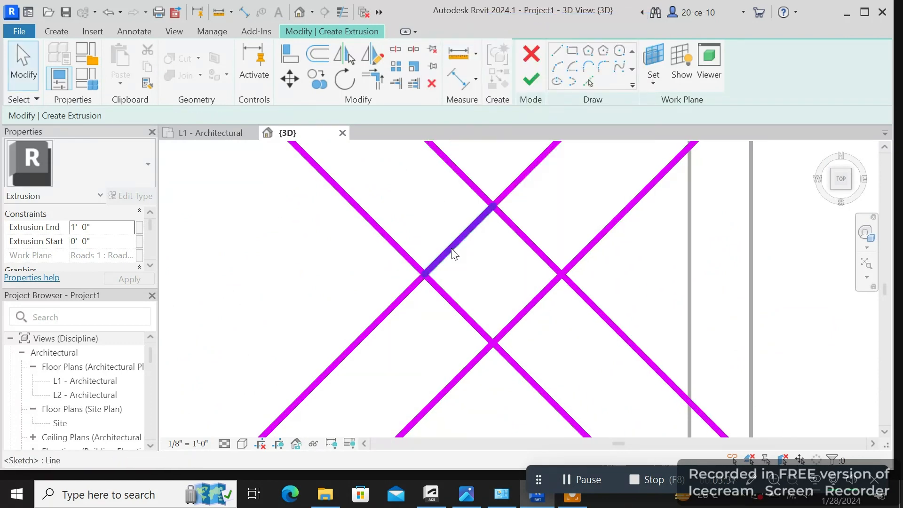
# - Delete the four short segments around the right-hand intersection so the two strips merge
pyautogui.click(450, 248)
pyautogui.rightClick(450, 248)
pyautogui.click(480, 276)
pyautogui.click(530, 248)
pyautogui.rightClick(530, 248)
pyautogui.click(560, 278)
pyautogui.click(538, 300)
pyautogui.rightClick(538, 299)
pyautogui.click(554, 277)
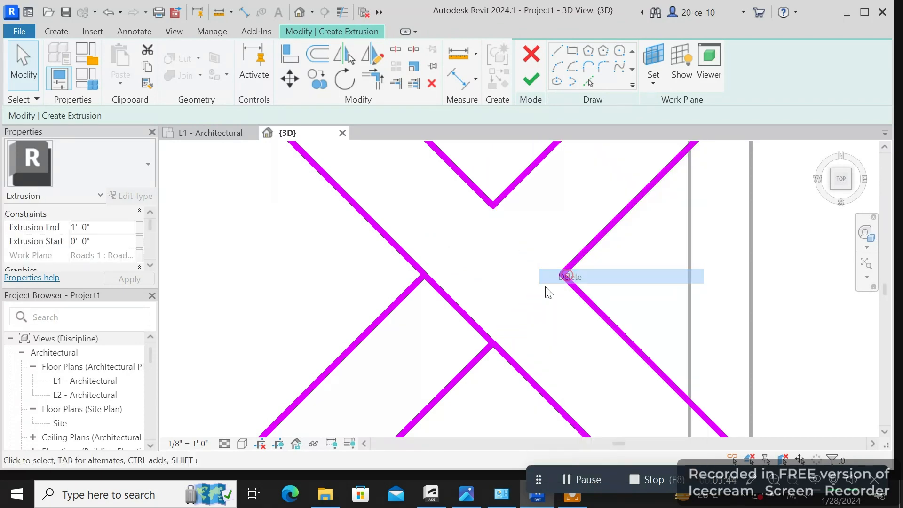
pyautogui.click(464, 313)
pyautogui.rightClick(463, 313)
pyautogui.click(495, 277)
# - Trim the strip edge and the lower-right pier's bottom edge to corners with the inner and outer connector lines
pyautogui.scroll(-5, 523, 292)
pyautogui.scroll(10, 530, 297)
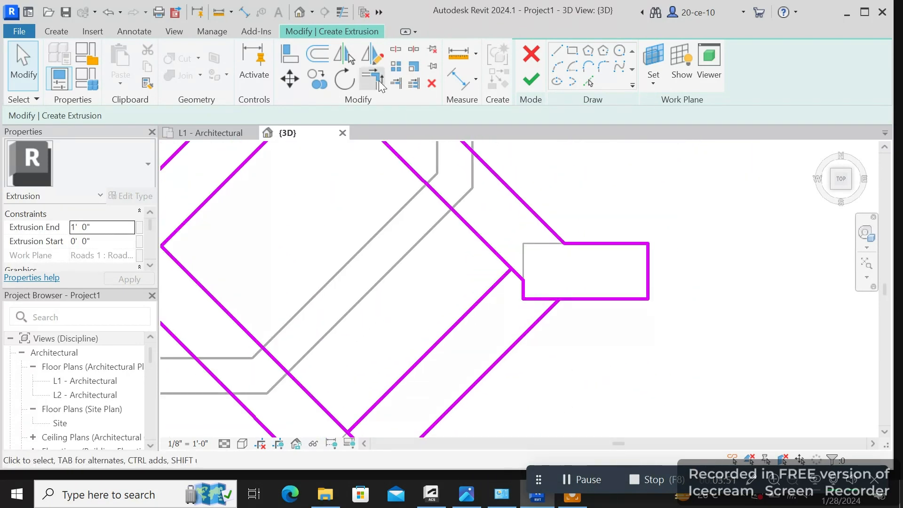
pyautogui.press('t')
pyautogui.press('r')
pyautogui.click(473, 182)
pyautogui.click(552, 258)
pyautogui.click(603, 231)
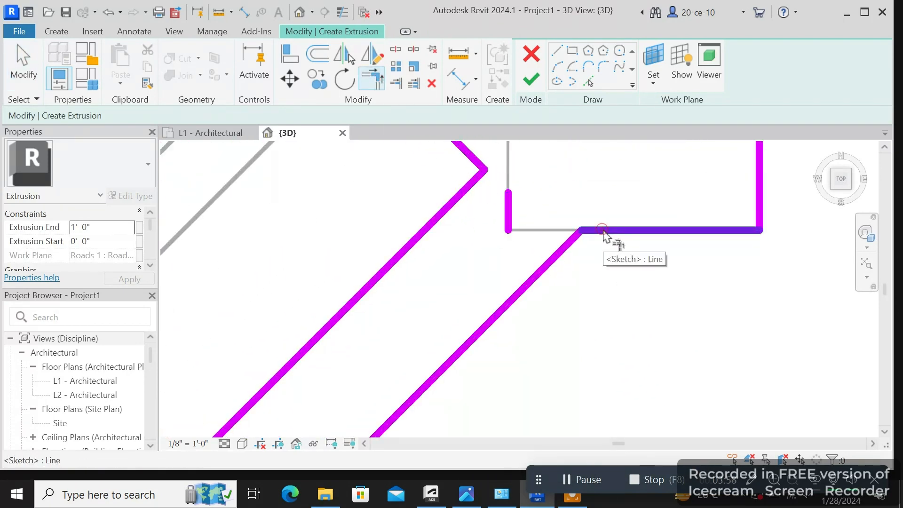
pyautogui.click(569, 244)
pyautogui.click(510, 209)
pyautogui.rightClick(510, 209)
pyautogui.click(517, 217)
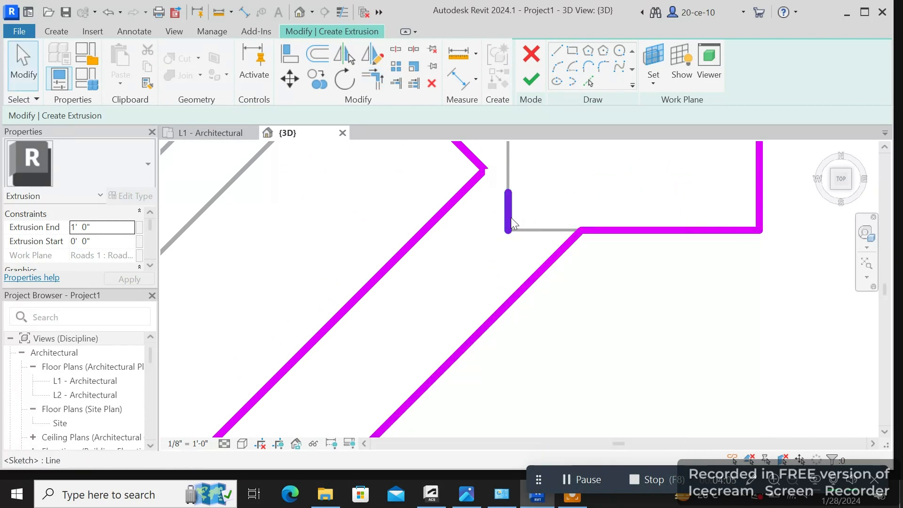
# - Delete the leftover short vertical line at the lower-right pier's inner end
pyautogui.click(511, 217)
pyautogui.rightClick(511, 218)
pyautogui.click(552, 277)
# - Split the lower-right strip's edge at the connector lines and delete the short segment that closes off the connector
pyautogui.scroll(-5, 512, 271)
pyautogui.scroll(5, 530, 314)
pyautogui.press('s')
pyautogui.press('l')
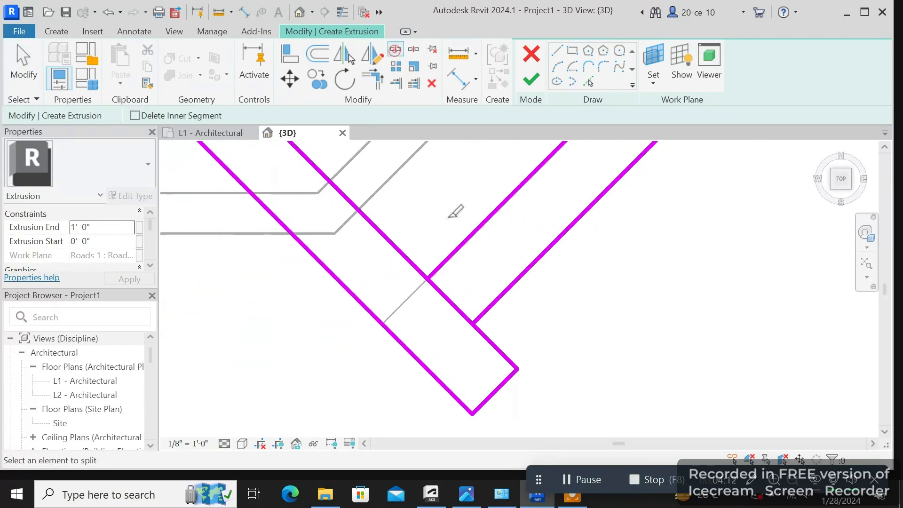
pyautogui.click(477, 333)
pyautogui.rightClick(475, 299)
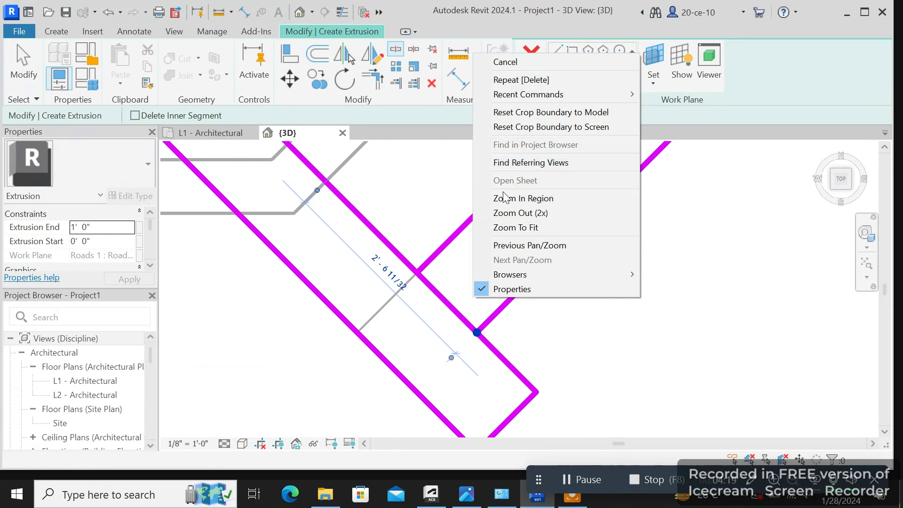
pyautogui.click(439, 197)
pyautogui.rightClick(471, 166)
pyautogui.click(493, 176)
pyautogui.rightClick(444, 298)
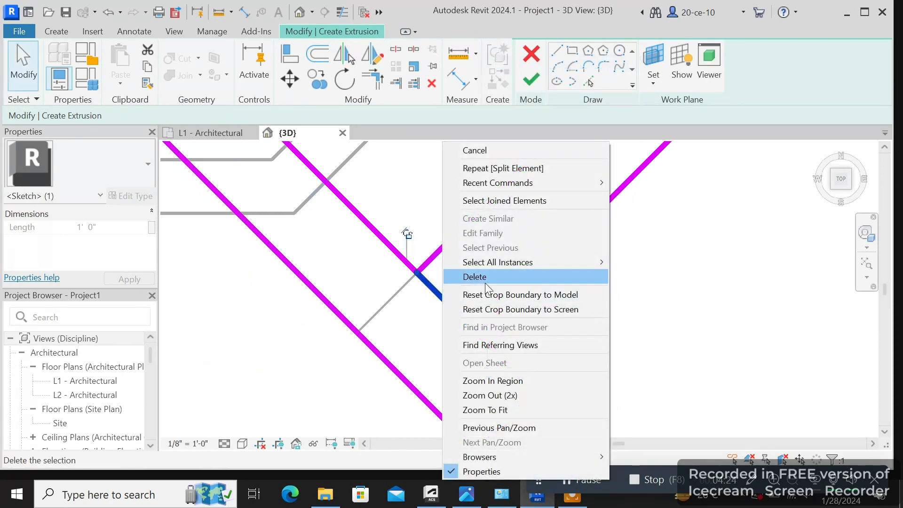
pyautogui.click(485, 282)
# - Examine the cleaned-up strip lattice and the lower-left connector's outer line where it meets the pier
pyautogui.scroll(-2, 469, 300)
pyautogui.scroll(-2, 469, 301)
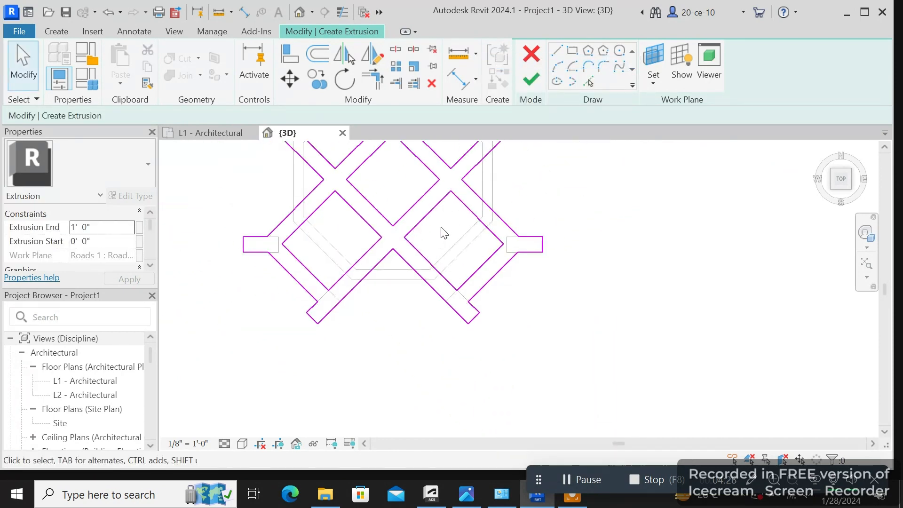
pyautogui.moveTo(444, 232); pyautogui.dragTo(492, 313, button='middle')
pyautogui.scroll(-2, 504, 329)
pyautogui.scroll(4, 505, 328)
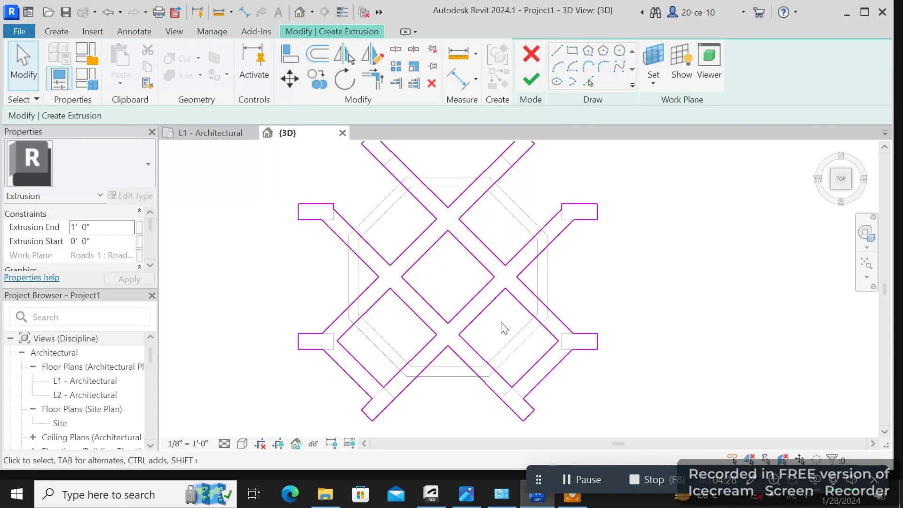
pyautogui.moveTo(337, 337); pyautogui.dragTo(525, 289, button='middle')
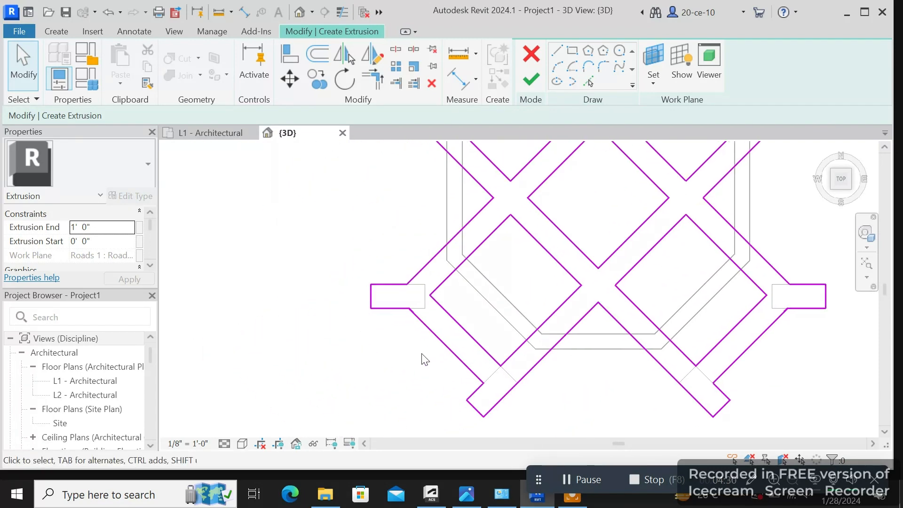
pyautogui.scroll(2, 427, 354)
pyautogui.click(432, 327)
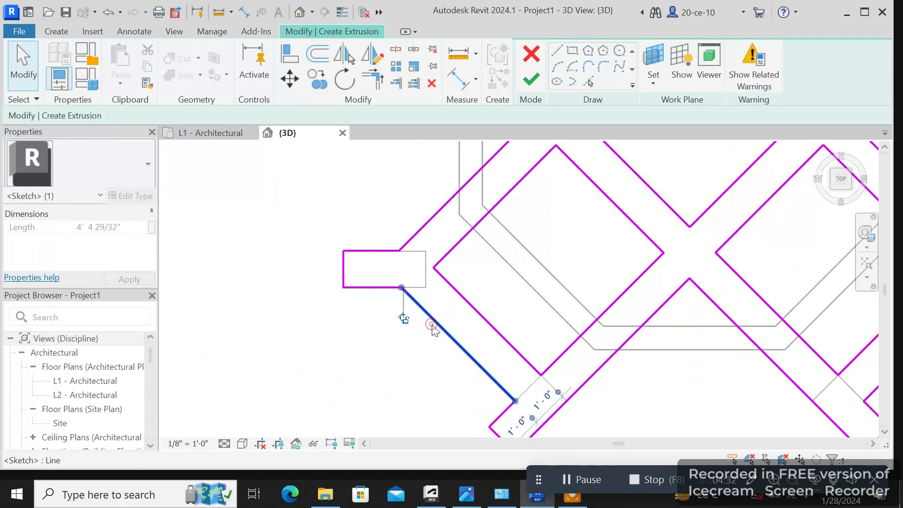
pyautogui.scroll(2, 434, 336)
pyautogui.scroll(2, 425, 325)
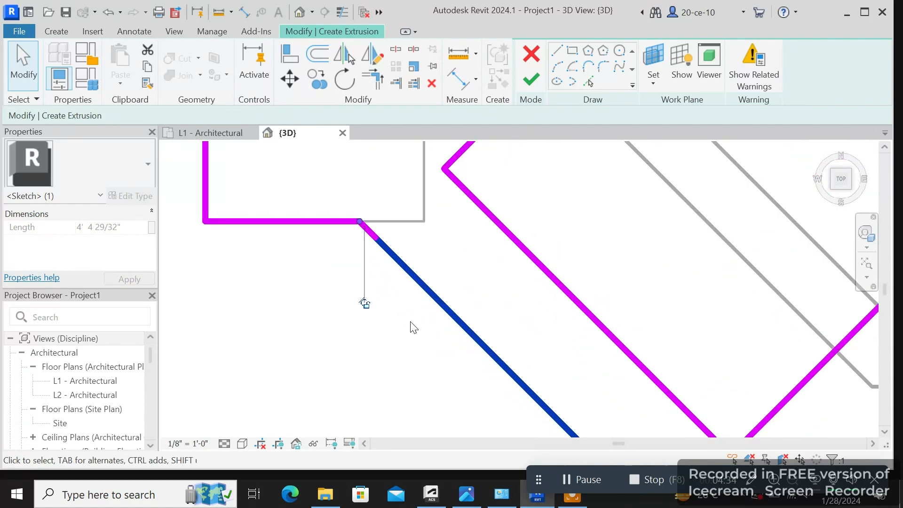
pyautogui.scroll(-4, 440, 334)
# - Try to select the lower-left connector lines with a selection window
pyautogui.click(426, 365)
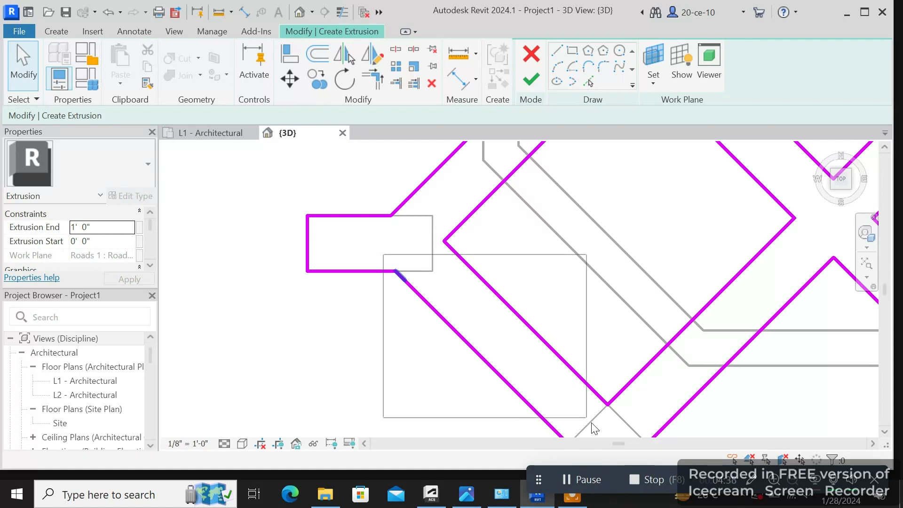
pyautogui.moveTo(606, 431); pyautogui.dragTo(588, 366, button='middle')
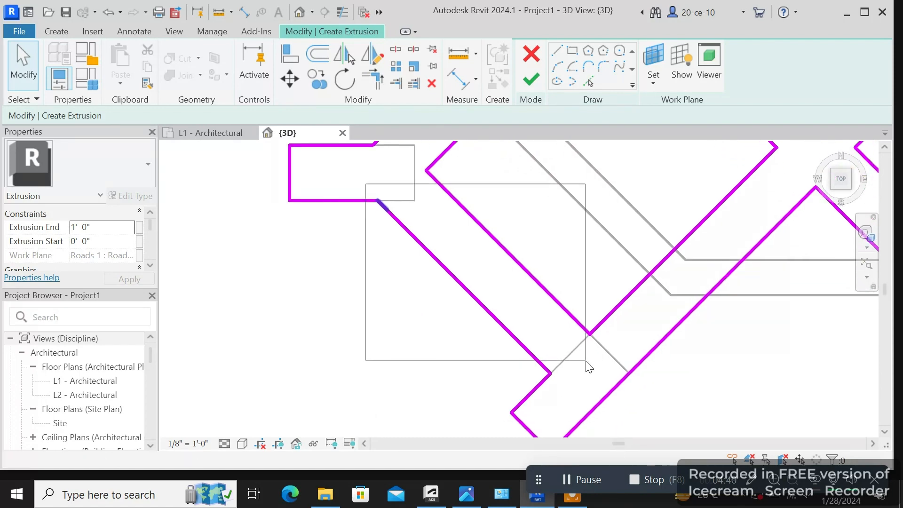
pyautogui.click(604, 369)
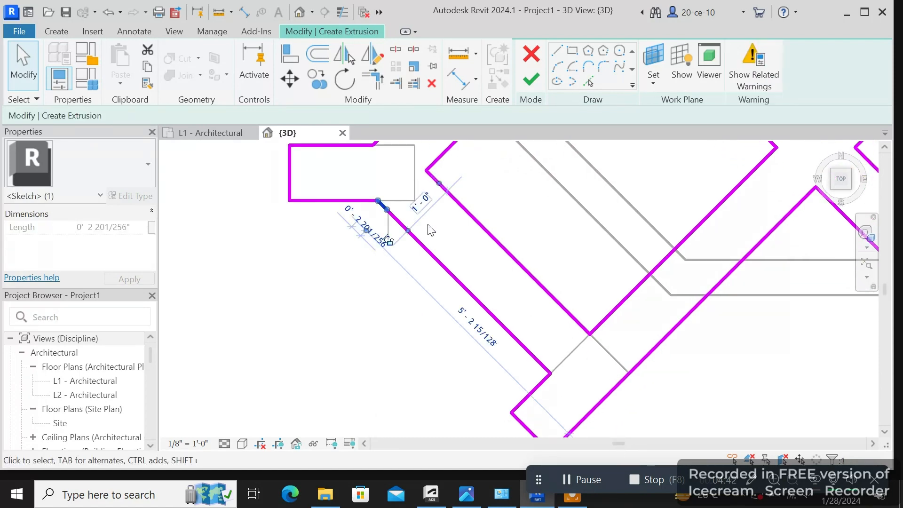
pyautogui.scroll(2, 430, 250)
pyautogui.click(387, 314)
pyautogui.scroll(-3, 387, 312)
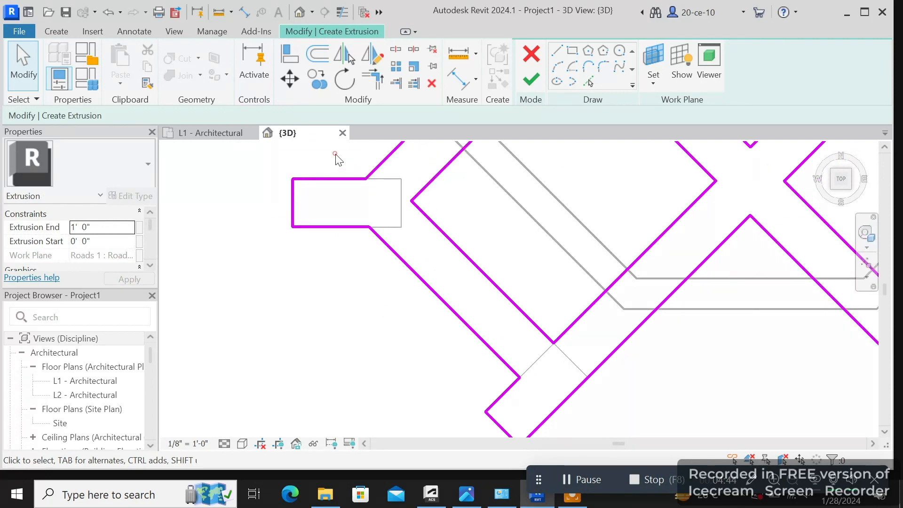
# - Select the lower-left connector's sketch lines between the pier and the diagonal strip
pyautogui.moveTo(335, 154)
pyautogui.mouseDown()
pyautogui.moveTo(528, 379)
pyautogui.moveTo(564, 384)
pyautogui.mouseUp()
pyautogui.scroll(-1, 564, 385)
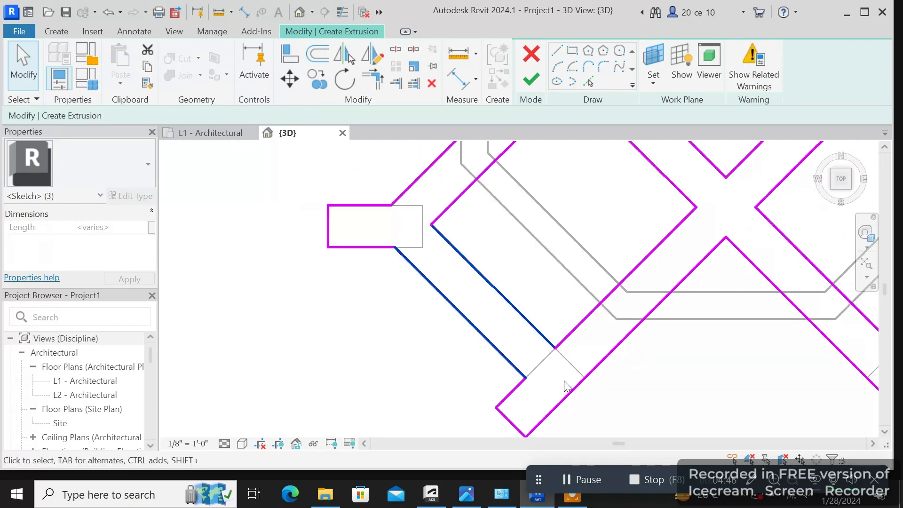
pyautogui.scroll(-2, 562, 376)
pyautogui.scroll(1, 635, 390)
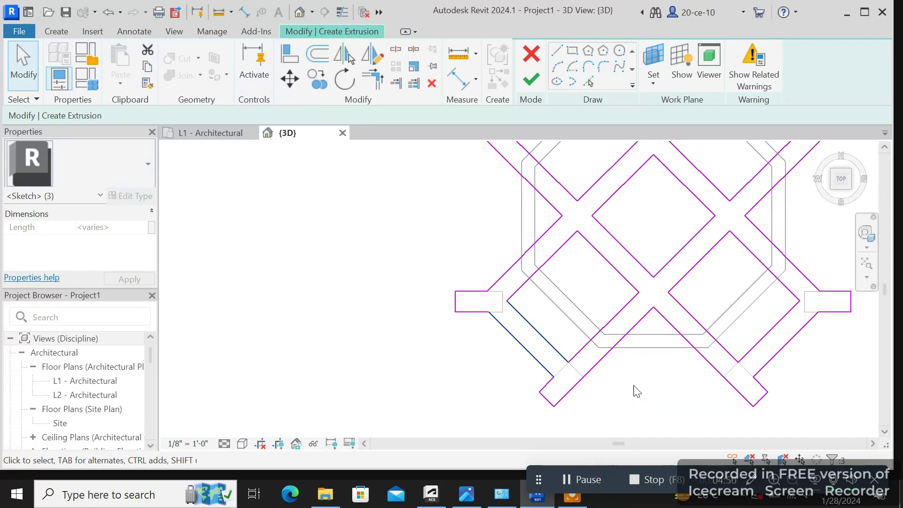
pyautogui.scroll(-1, 638, 391)
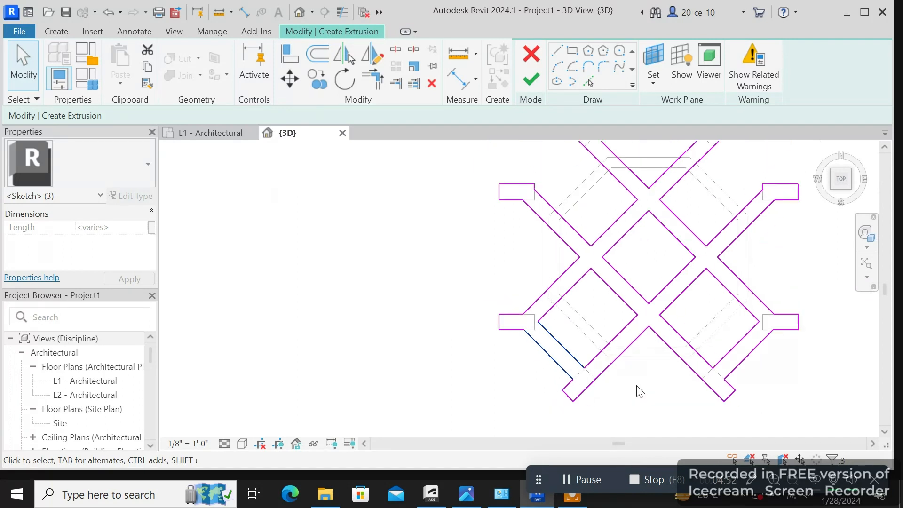
pyautogui.moveTo(519, 379)
pyautogui.mouseDown(button='middle')
pyautogui.moveTo(437, 409)
pyautogui.moveTo(431, 403)
pyautogui.mouseUp(button='middle')
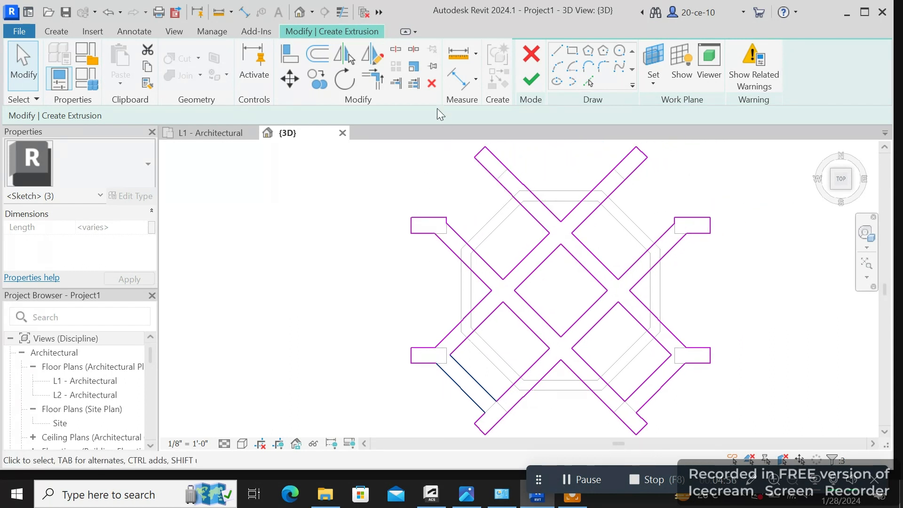
pyautogui.click(385, 58)
pyautogui.scroll(2, 428, 294)
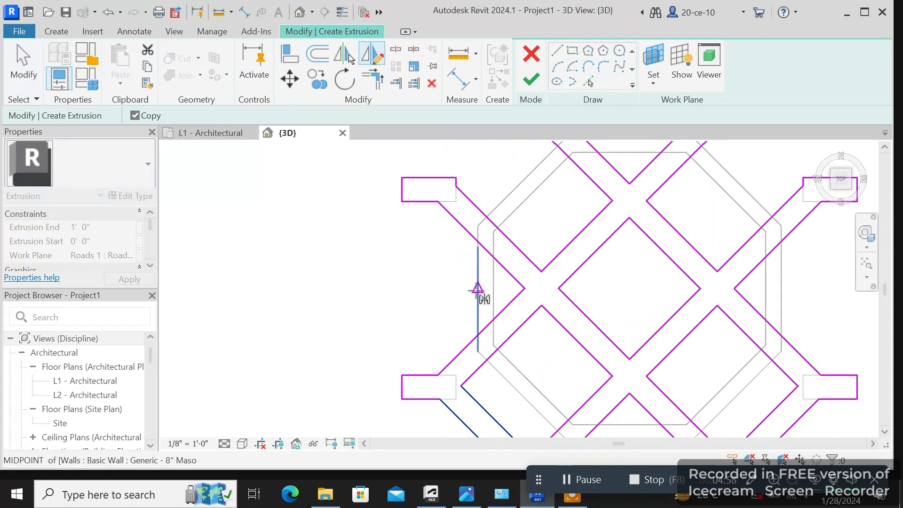
pyautogui.click(478, 289)
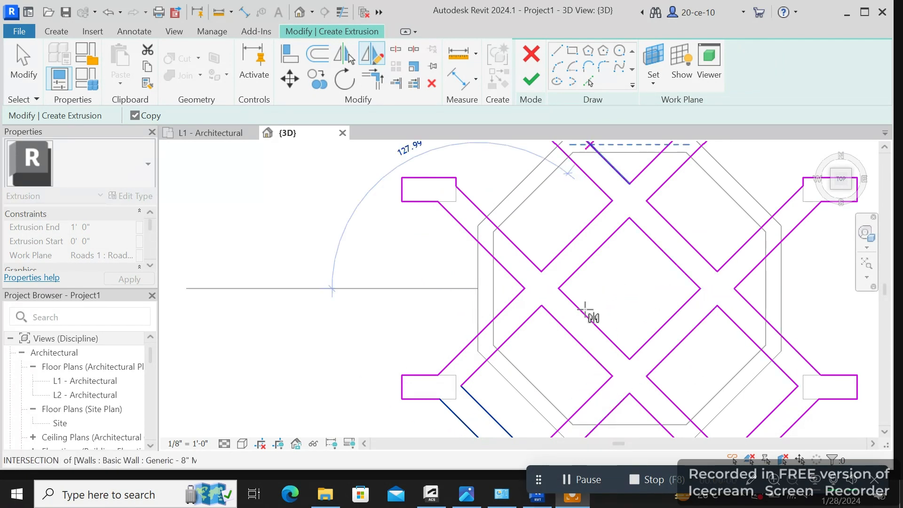
pyautogui.scroll(-2, 483, 329)
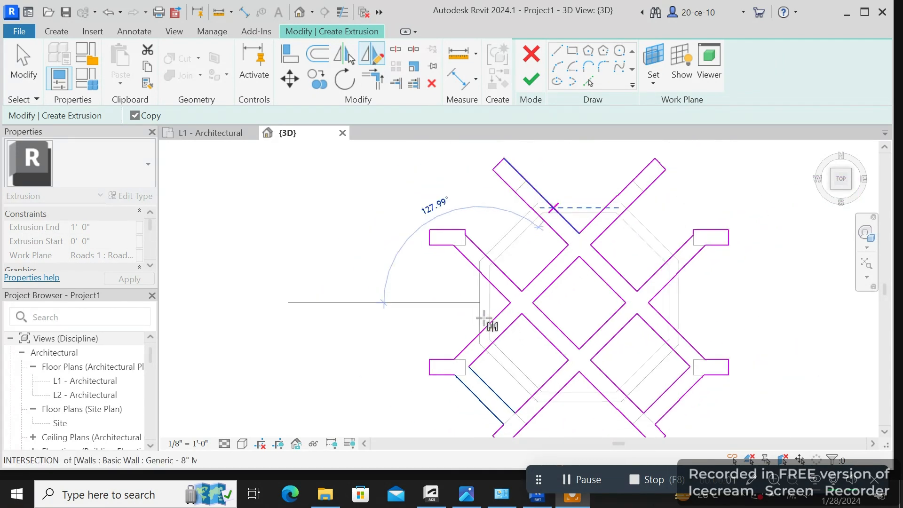
pyautogui.scroll(1, 430, 261)
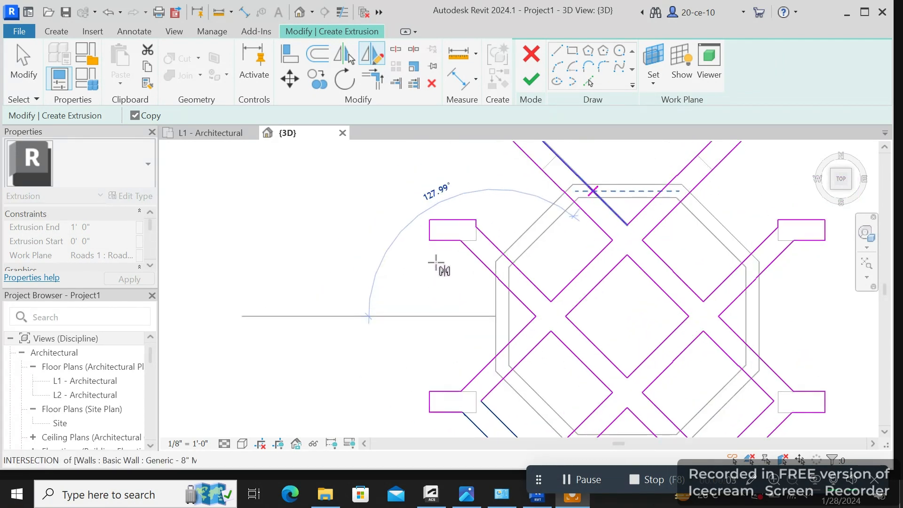
pyautogui.scroll(-1, 463, 299)
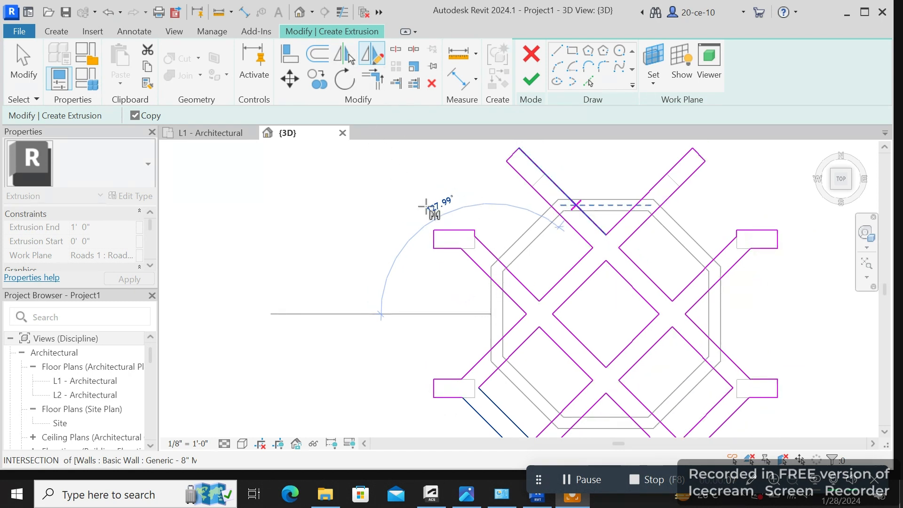
pyautogui.scroll(-2, 446, 268)
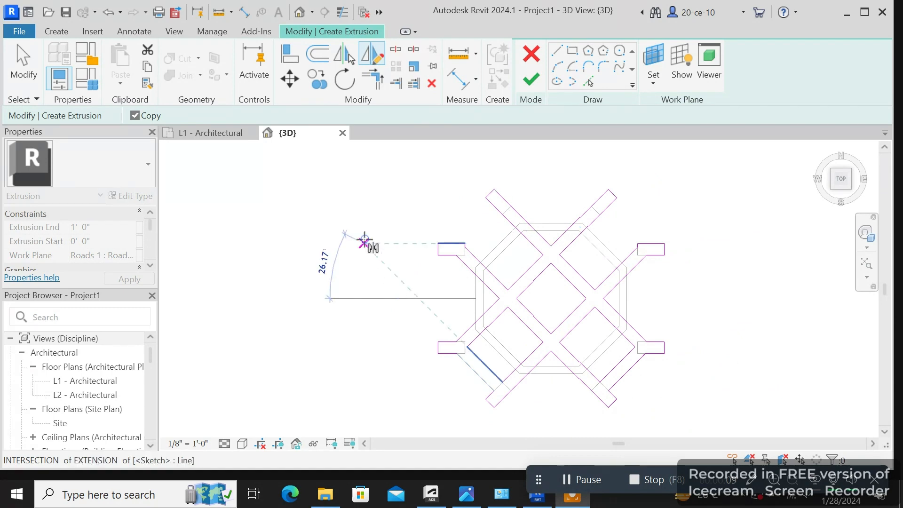
pyautogui.rightClick(379, 219)
pyautogui.click(403, 226)
# - Mirror a copy of the selected connector lines to the upper-left corner about a horizontal axis through the inner wall line's midpoint
pyautogui.scroll(2, 451, 324)
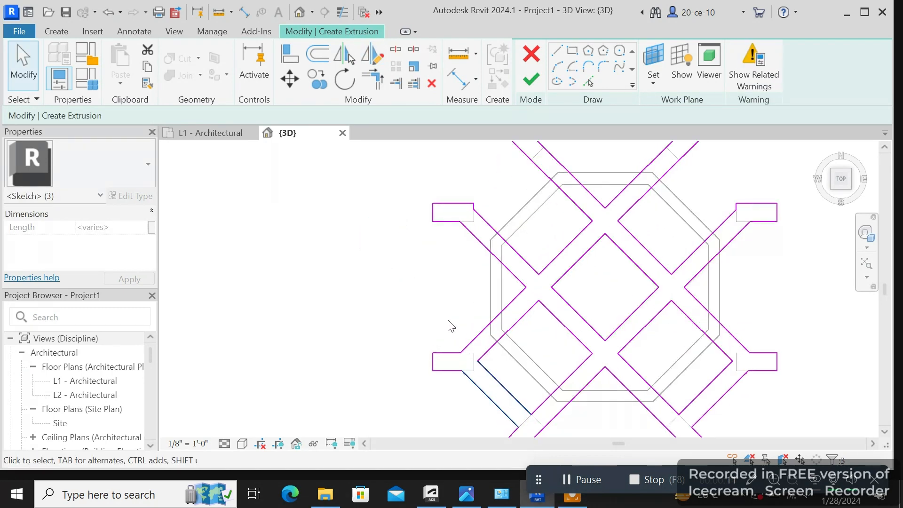
pyautogui.click(376, 61)
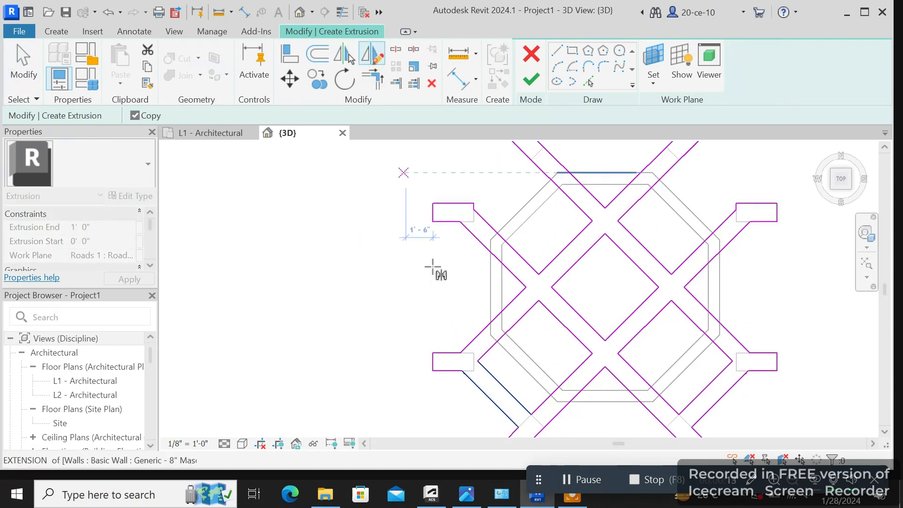
pyautogui.scroll(2, 465, 305)
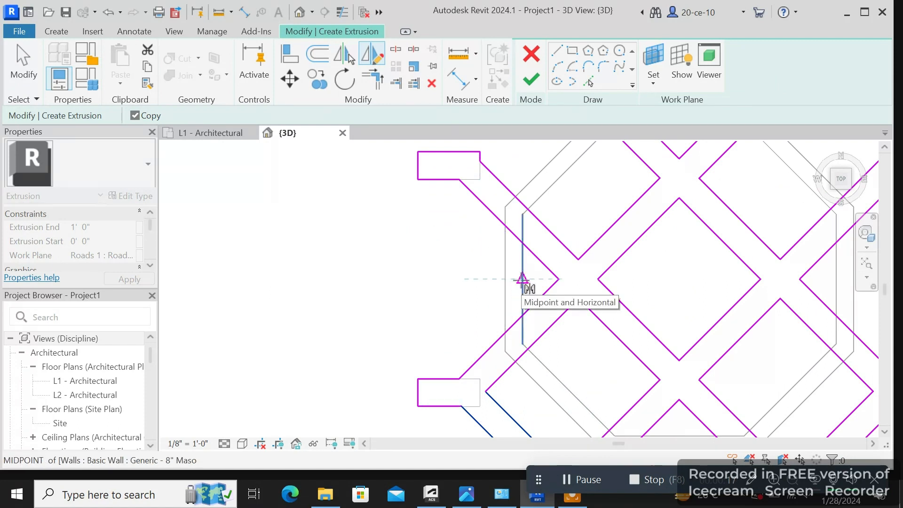
pyautogui.click(522, 279)
pyautogui.scroll(-4, 520, 282)
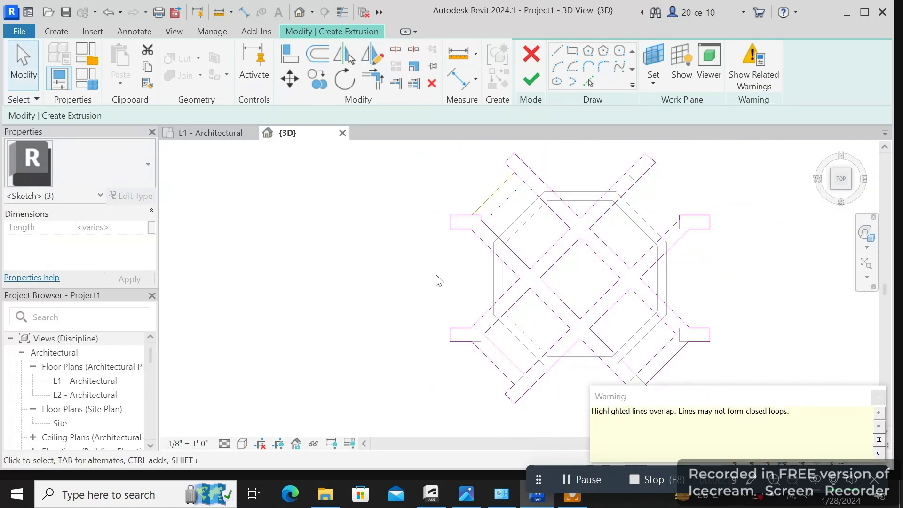
pyautogui.rightClick(439, 281)
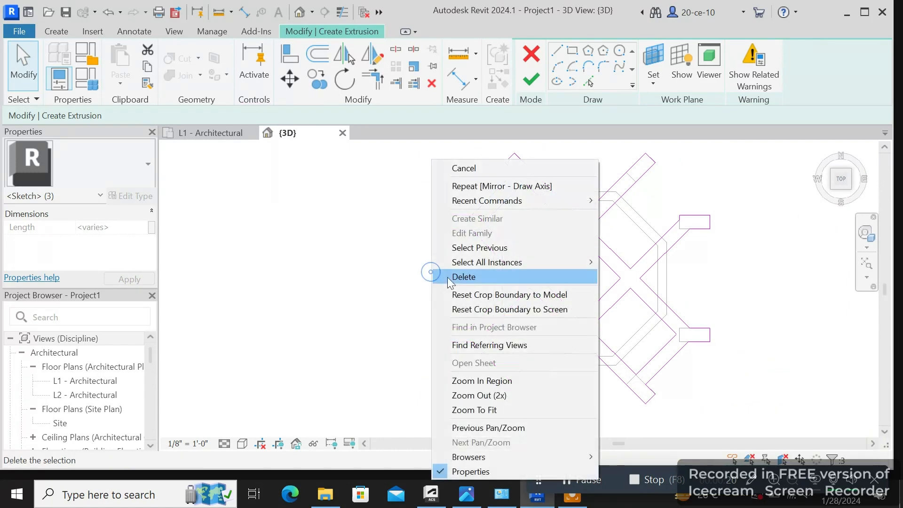
pyautogui.click(473, 169)
# - Delete the short overlapping line where the upper-left connector's outer line meets the pier
pyautogui.scroll(6, 494, 224)
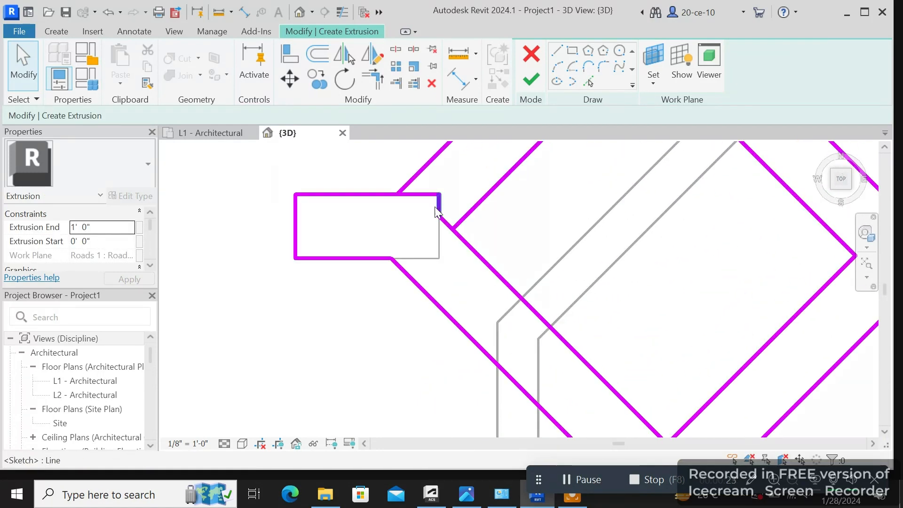
pyautogui.scroll(3, 414, 195)
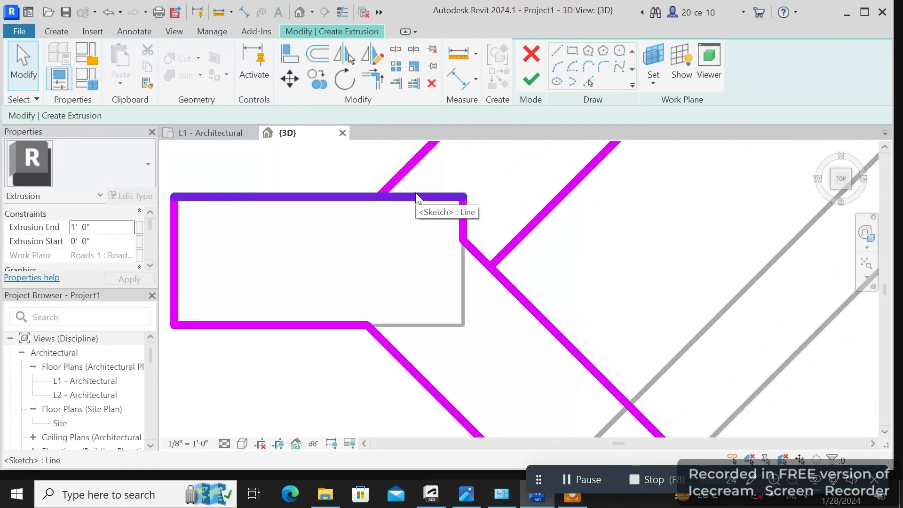
pyautogui.click(393, 185)
pyautogui.rightClick(392, 185)
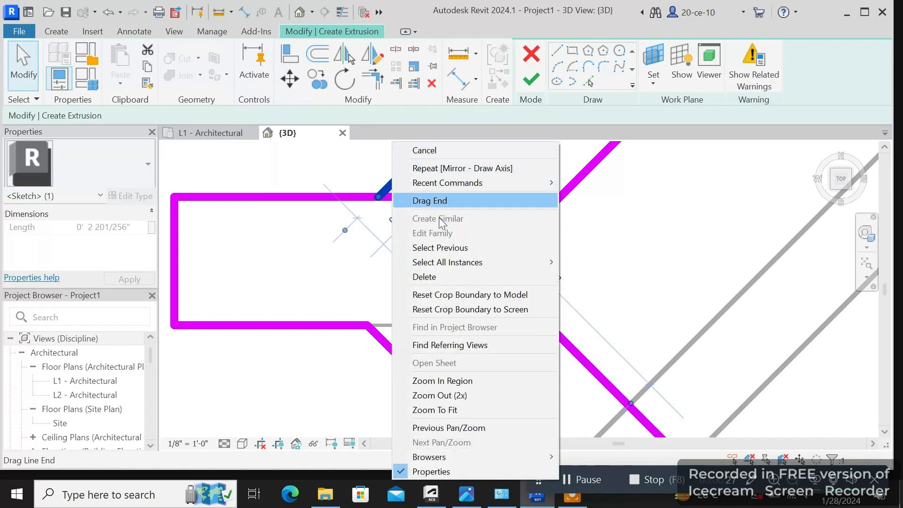
pyautogui.click(428, 276)
pyautogui.scroll(-8, 421, 264)
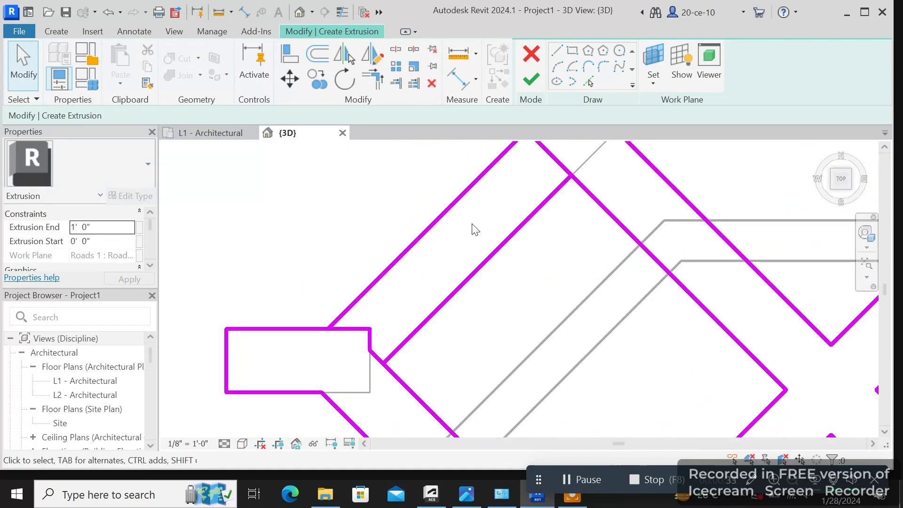
# - Delete the short overlapping line where the lower-right connector's outer line meets the pier
pyautogui.scroll(5, 496, 341)
pyautogui.scroll(3, 605, 216)
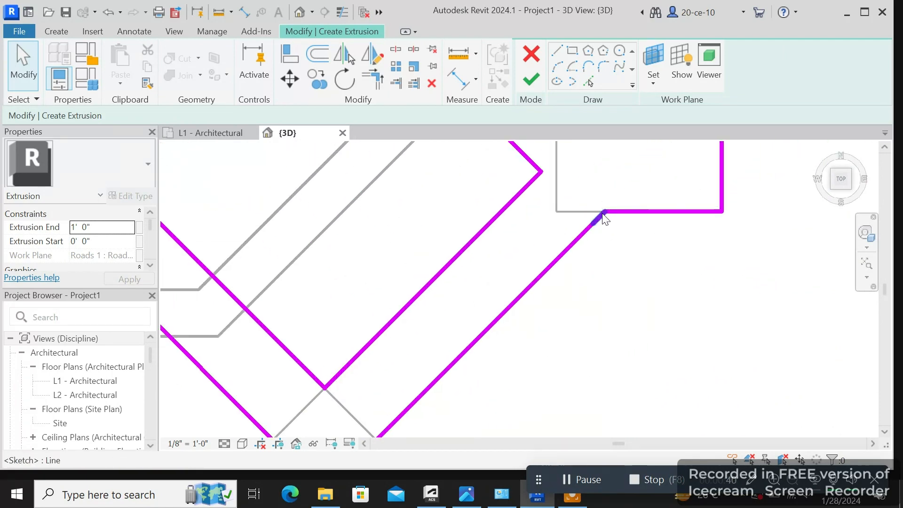
pyautogui.click(597, 219)
pyautogui.rightClick(598, 218)
pyautogui.click(629, 278)
pyautogui.scroll(-5, 436, 228)
# - Trim the upper-left pier's top line to the connector's outer line, and the strip's edge to the connector's inner line
pyautogui.scroll(8, 530, 319)
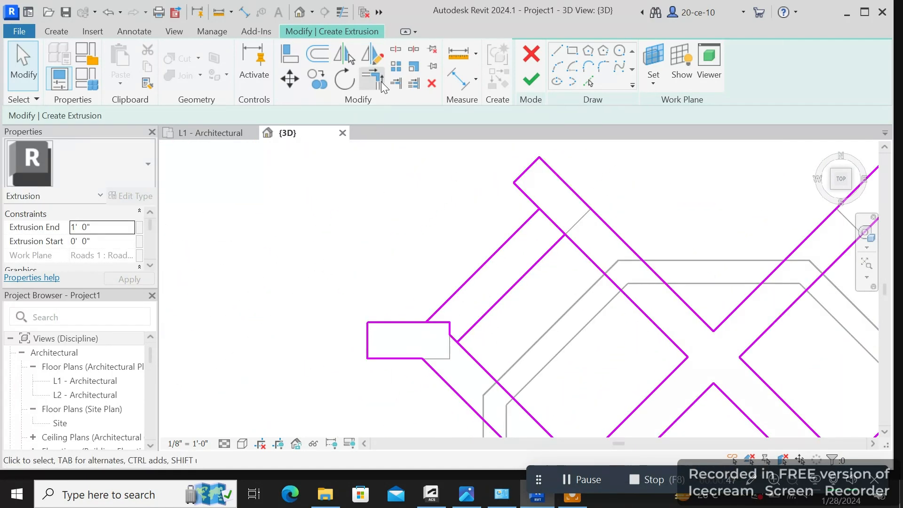
pyautogui.press('t')
pyautogui.press('r')
pyautogui.click(433, 278)
pyautogui.click(423, 266)
pyautogui.click(494, 316)
pyautogui.click(498, 340)
pyautogui.rightClick(485, 262)
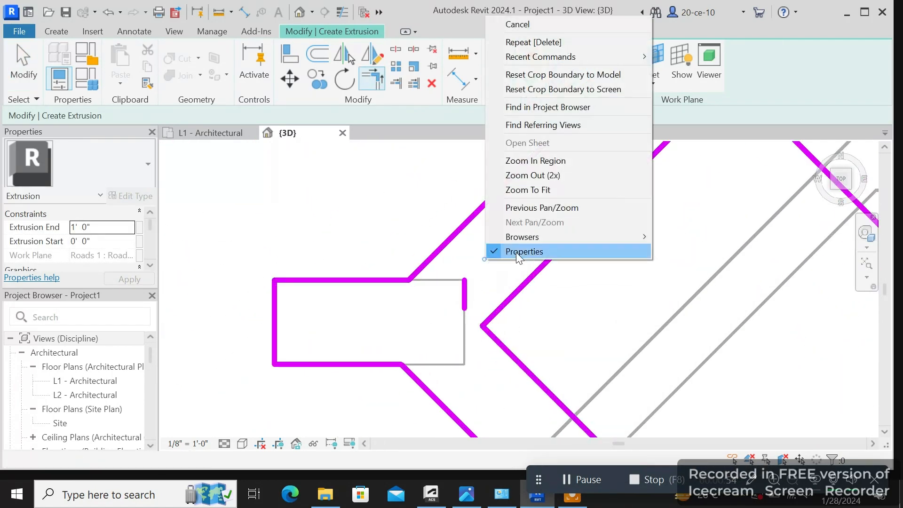
pyautogui.click(499, 23)
# - Delete the leftover short vertical line at the upper-left pier's inner end
pyautogui.click(465, 296)
pyautogui.rightClick(465, 296)
pyautogui.click(510, 277)
# - Split the upper strips' edges at the connector lines and delete the short segments that close off the connectors
pyautogui.scroll(-5, 513, 282)
pyautogui.moveTo(549, 276); pyautogui.dragTo(478, 401, button='middle')
pyautogui.scroll(2, 478, 401)
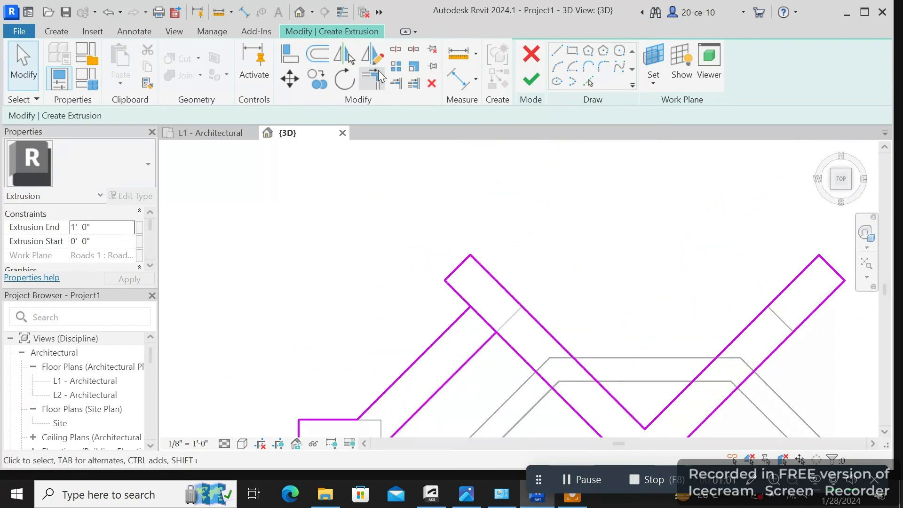
pyautogui.click(396, 49)
pyautogui.scroll(3, 444, 222)
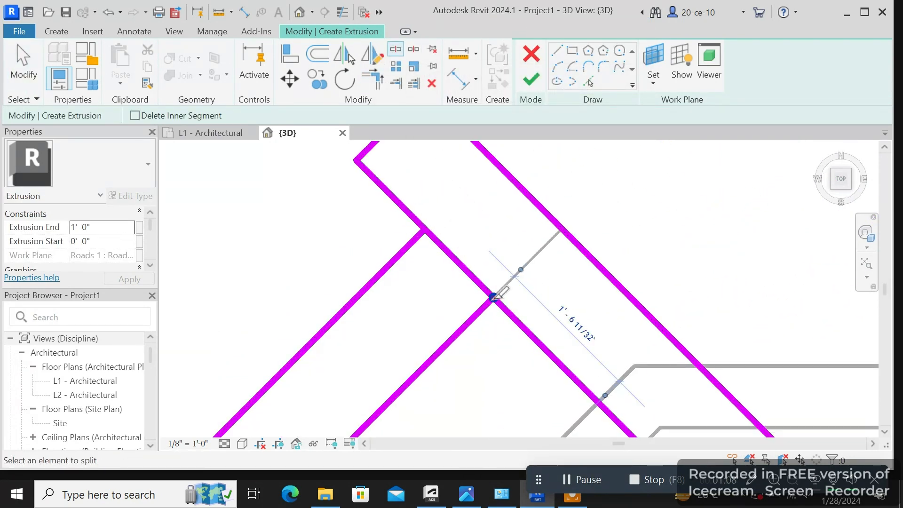
pyautogui.scroll(2, 477, 288)
pyautogui.click(476, 290)
pyautogui.click(524, 232)
pyautogui.press('Escape')
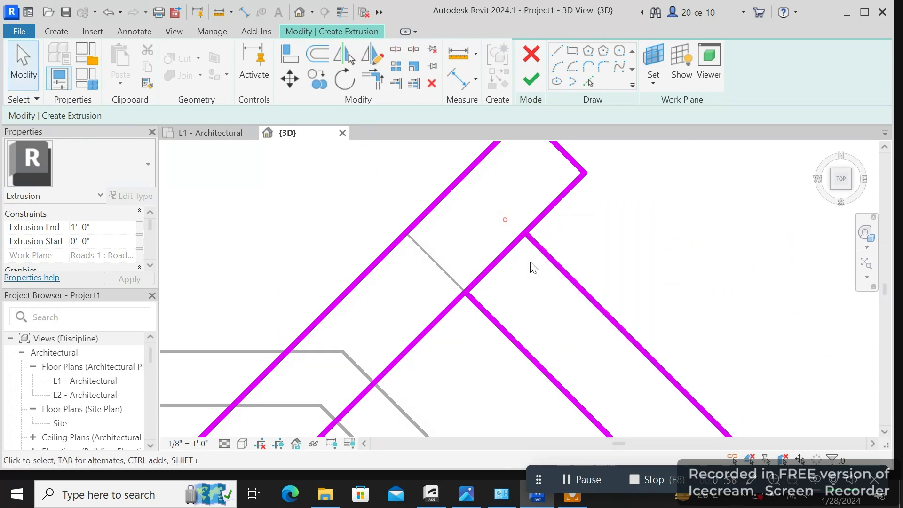
pyautogui.click(501, 258)
pyautogui.press('Delete')
# - Try to finish the extrusion sketch, show the highlighted intersecting lines at the lower-left pier, and return to the sketch
pyautogui.scroll(-8, 541, 277)
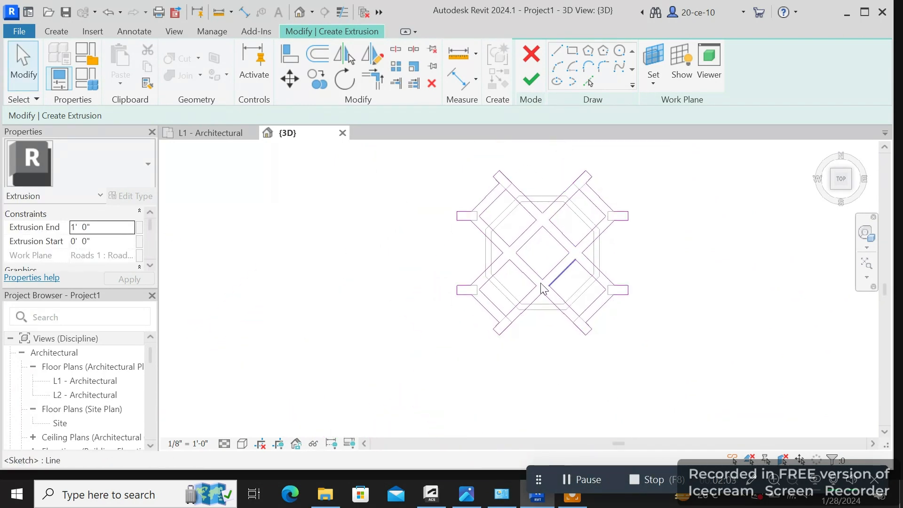
pyautogui.click(532, 80)
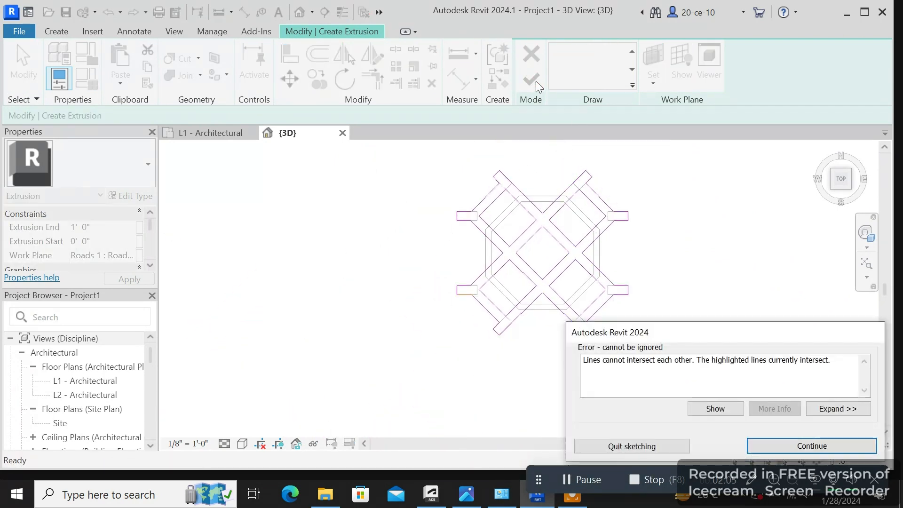
pyautogui.click(723, 415)
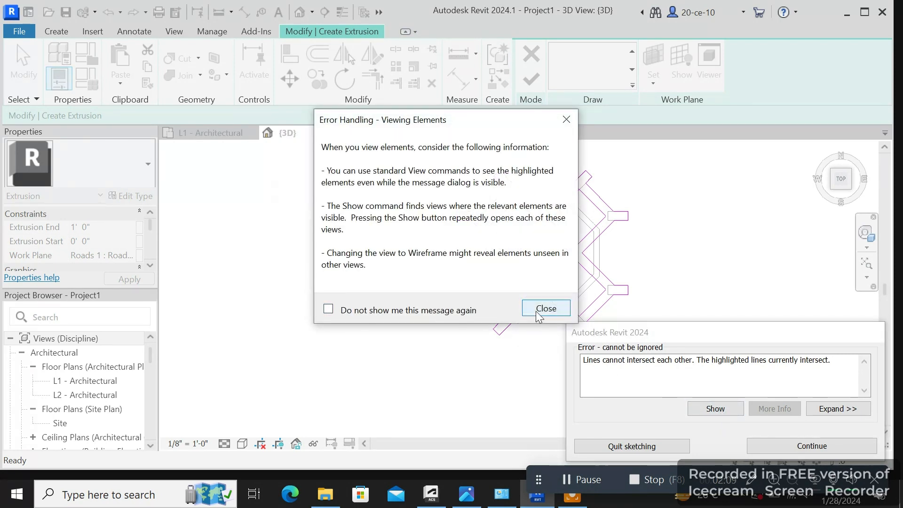
pyautogui.click(540, 311)
pyautogui.scroll(-3, 526, 326)
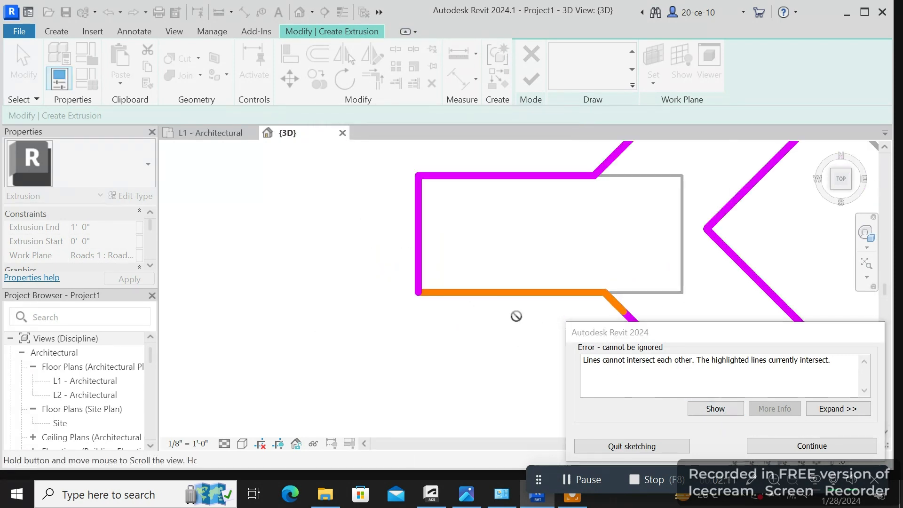
pyautogui.moveTo(517, 317); pyautogui.dragTo(390, 285, button='middle')
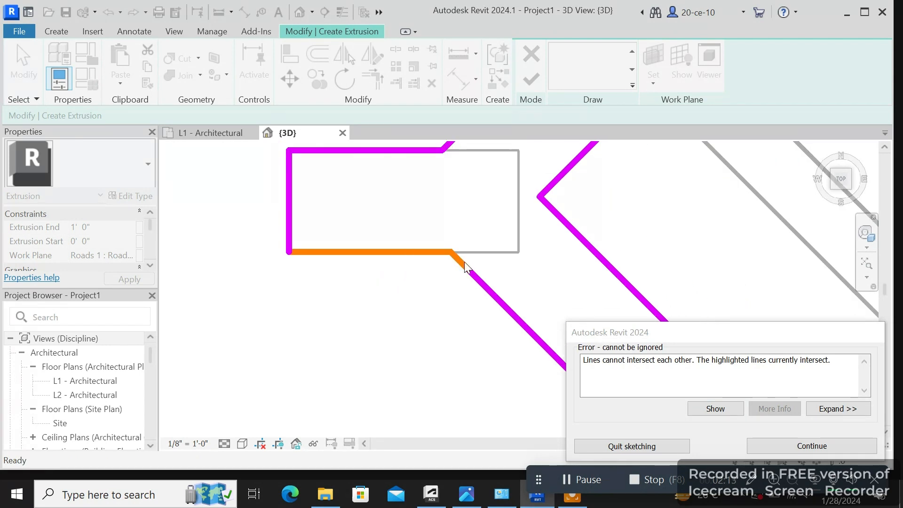
pyautogui.click(655, 446)
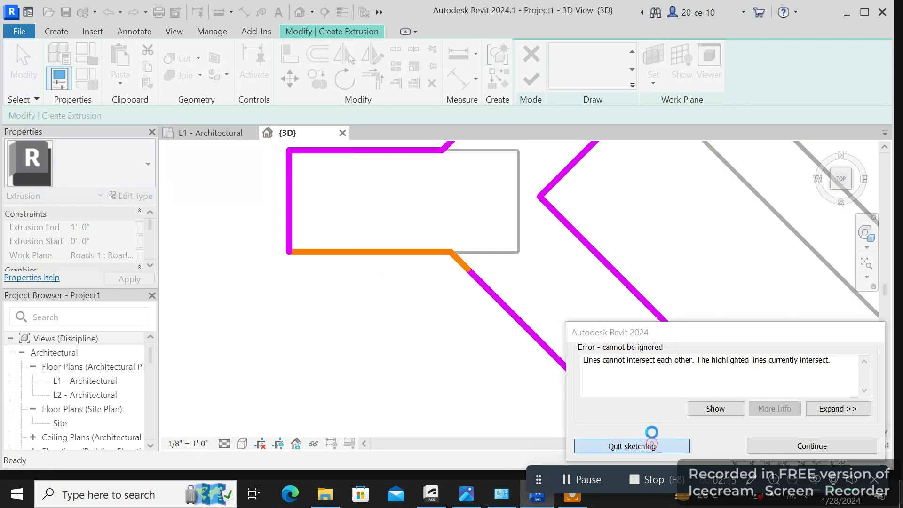
pyautogui.click(559, 172)
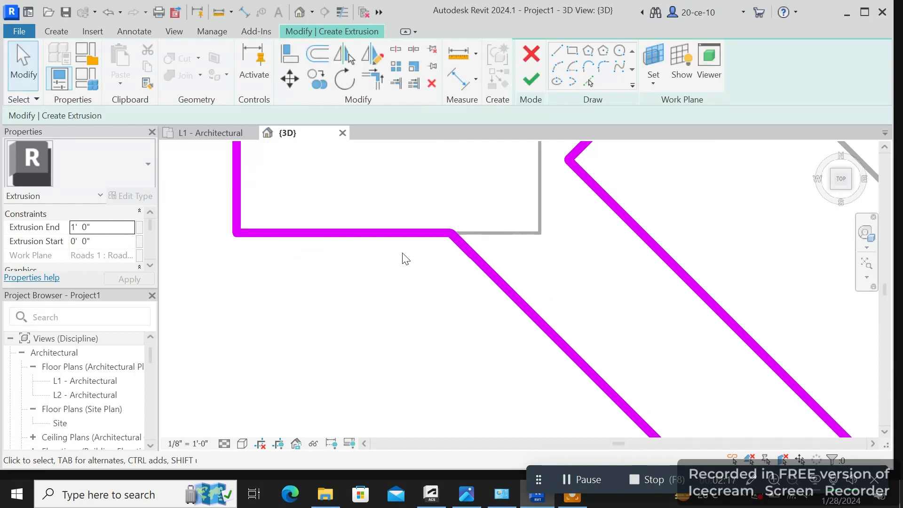
# - Delete the lower-left pier's bottom line and the short overlapping segment at the connector's outer corner
pyautogui.click(410, 234)
pyautogui.rightClick(411, 238)
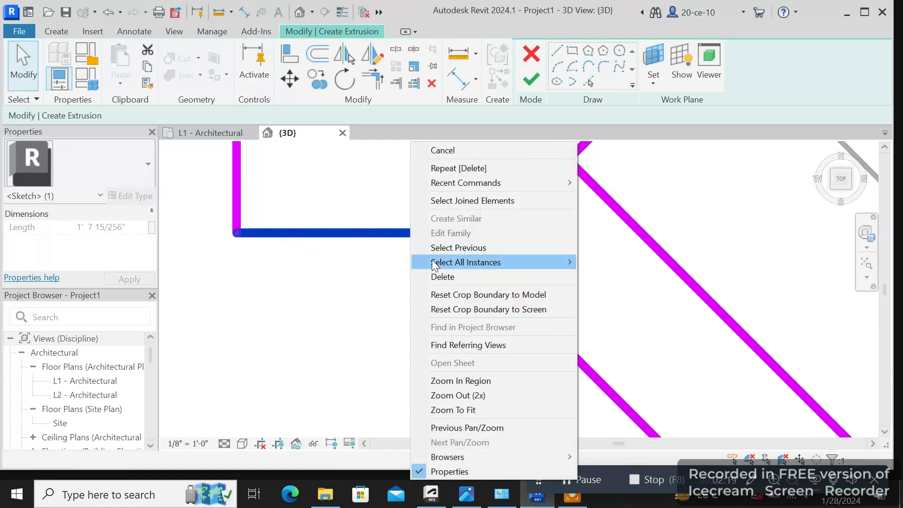
pyautogui.click(445, 277)
pyautogui.click(463, 248)
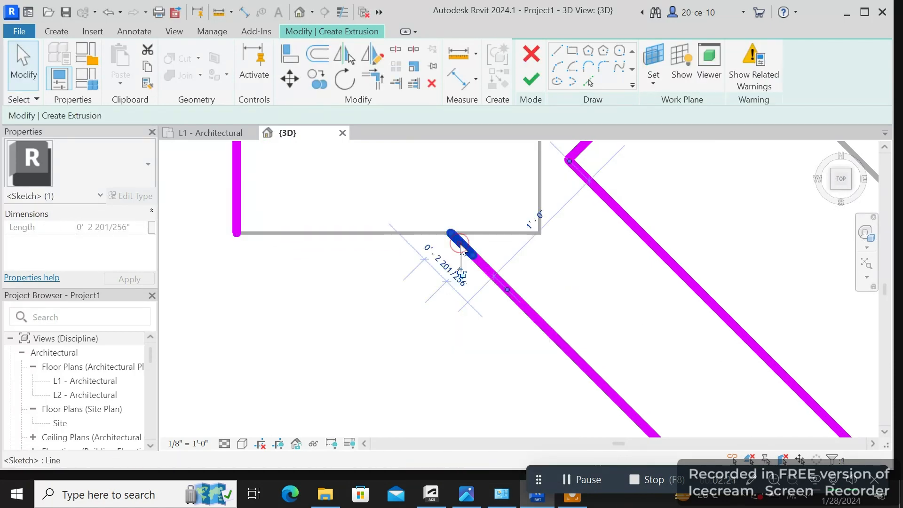
pyautogui.rightClick(459, 247)
pyautogui.click(486, 277)
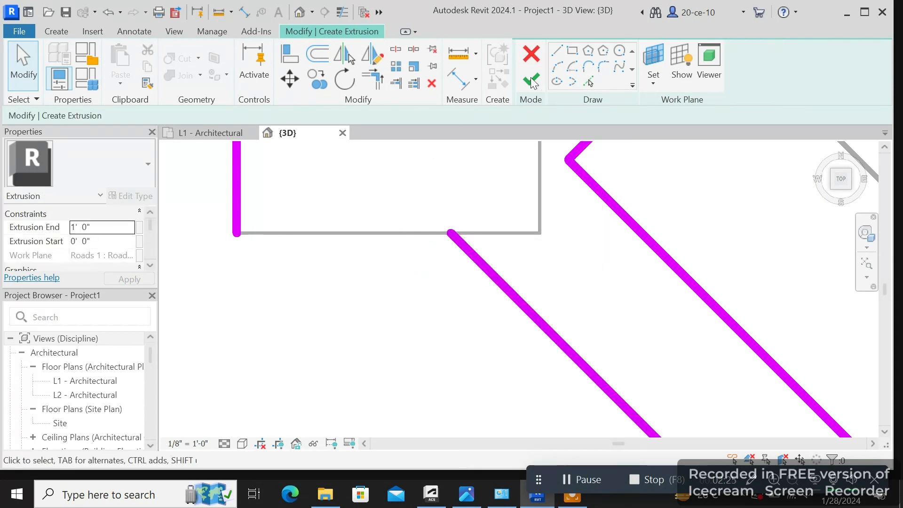
# - Draw the lower-left pier's bottom edge as a line from its outer corner to the end of the diagonal connector
pyautogui.click(556, 51)
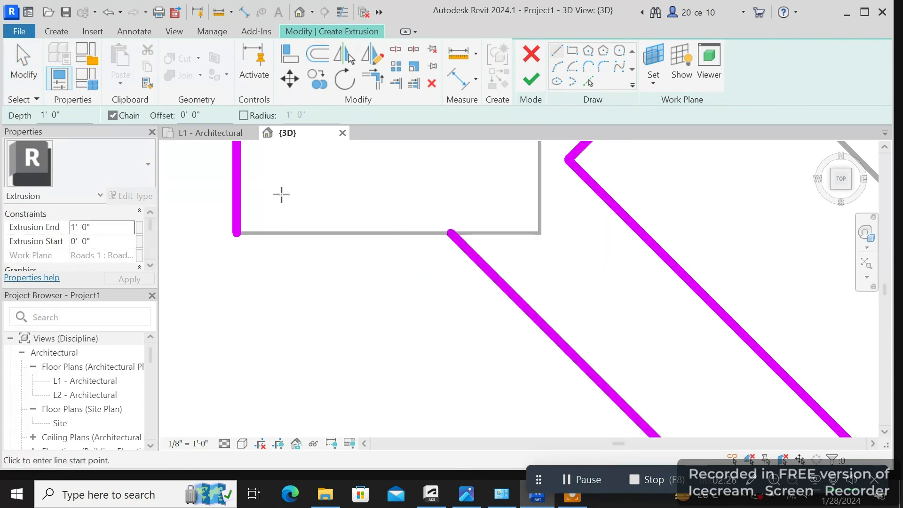
pyautogui.click(236, 232)
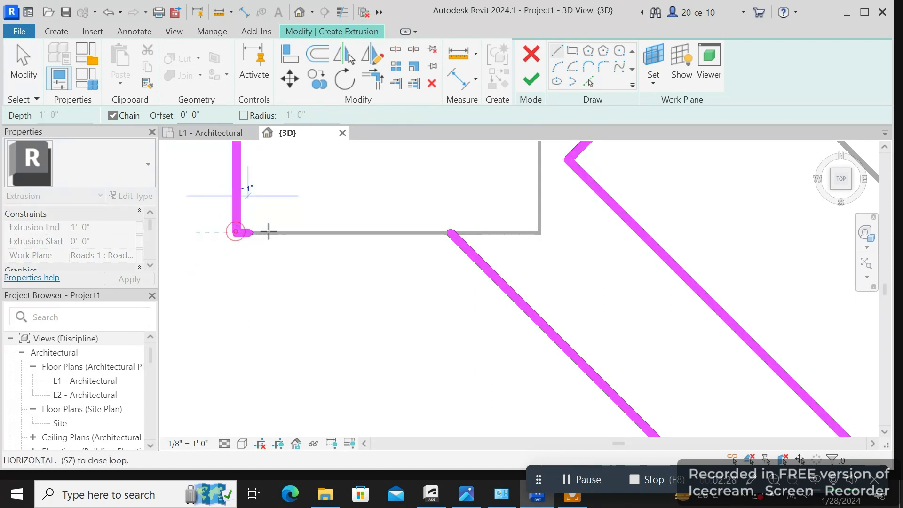
pyautogui.click(445, 232)
pyautogui.rightClick(398, 220)
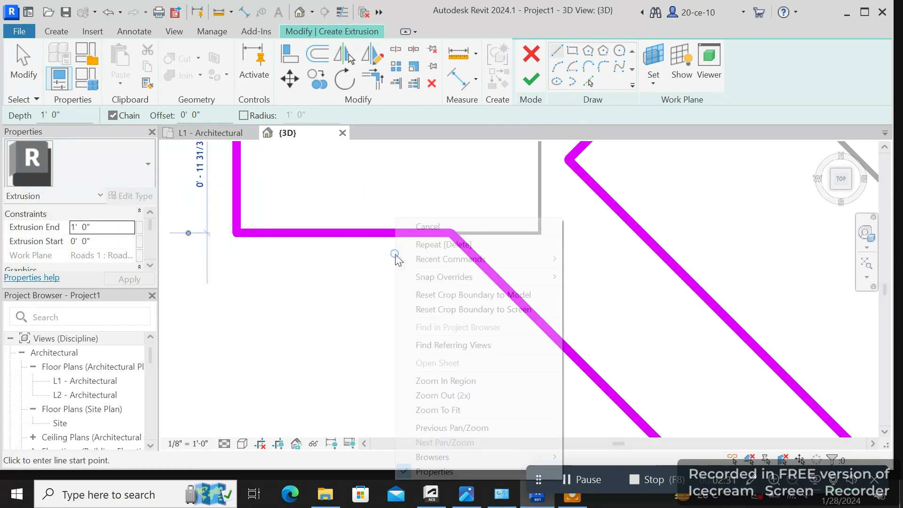
pyautogui.click(427, 227)
pyautogui.scroll(-5, 452, 264)
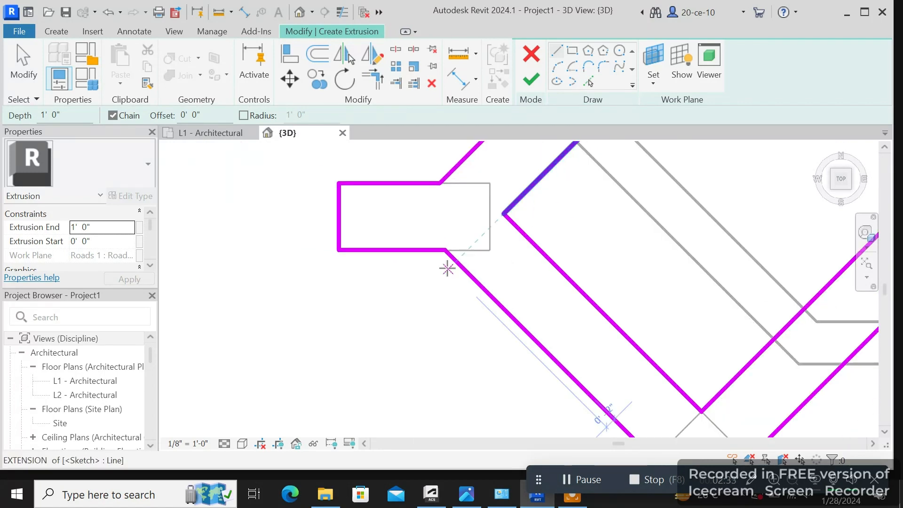
pyautogui.scroll(-3, 649, 401)
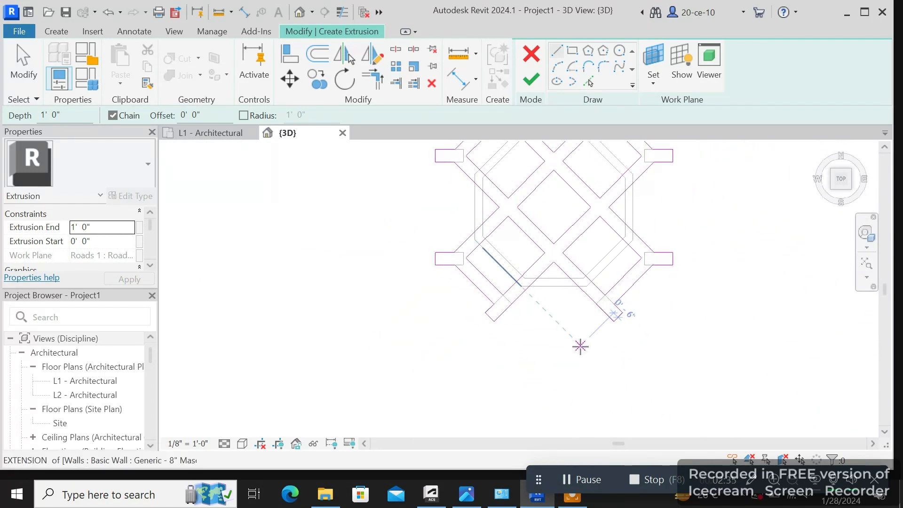
pyautogui.rightClick(606, 362)
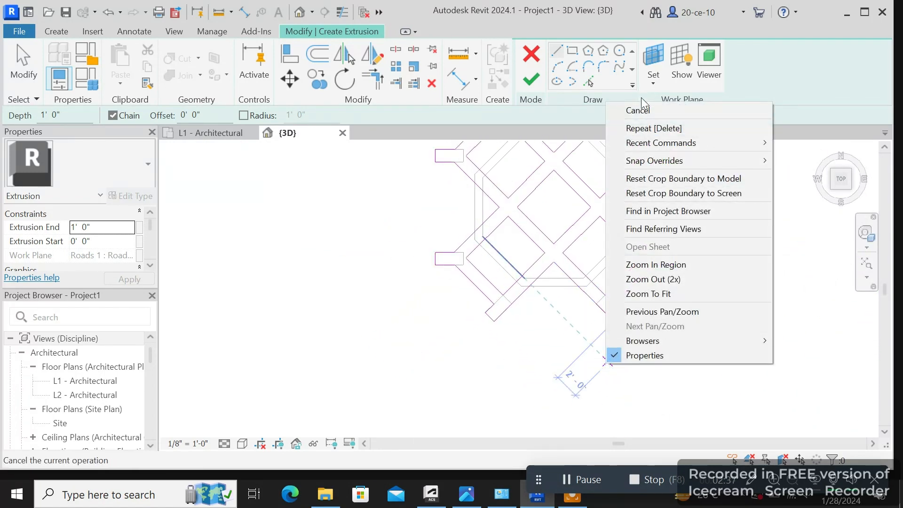
pyautogui.click(642, 109)
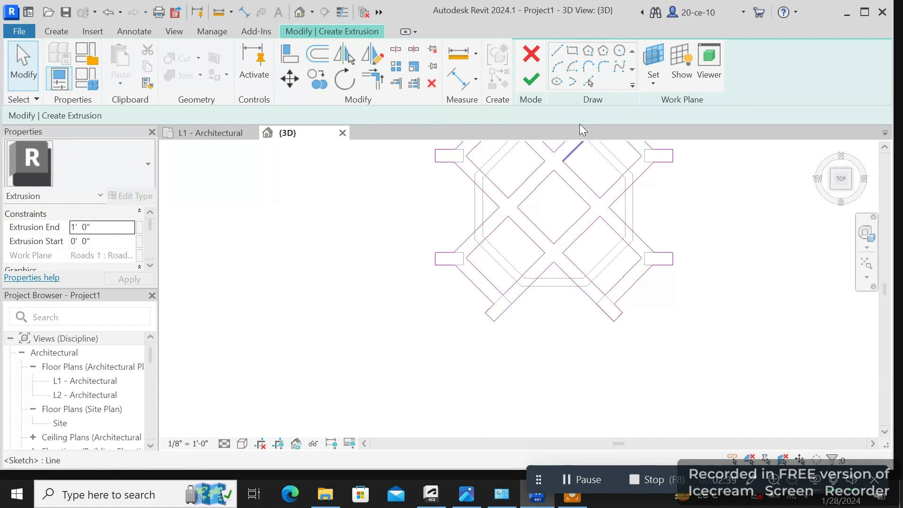
# - Finish the strip extrusion sketch and complete the in-place model
pyautogui.click(532, 80)
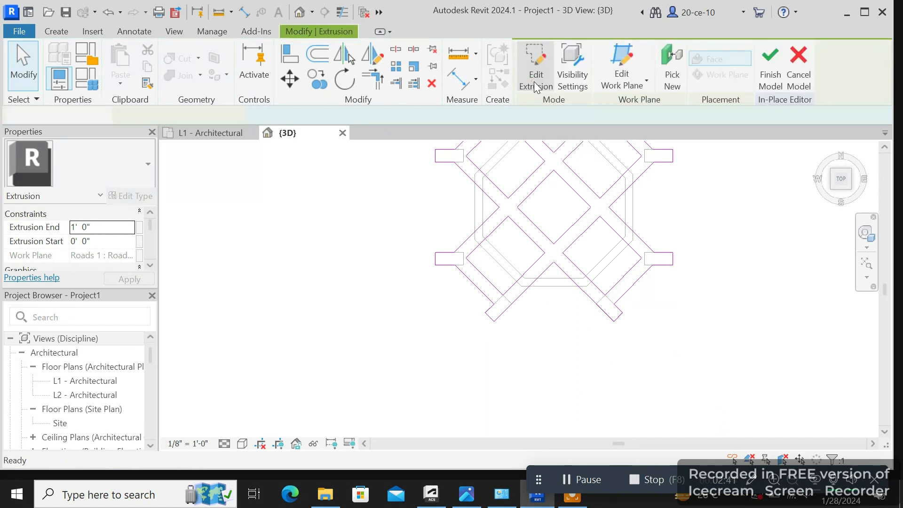
pyautogui.scroll(-1, 532, 272)
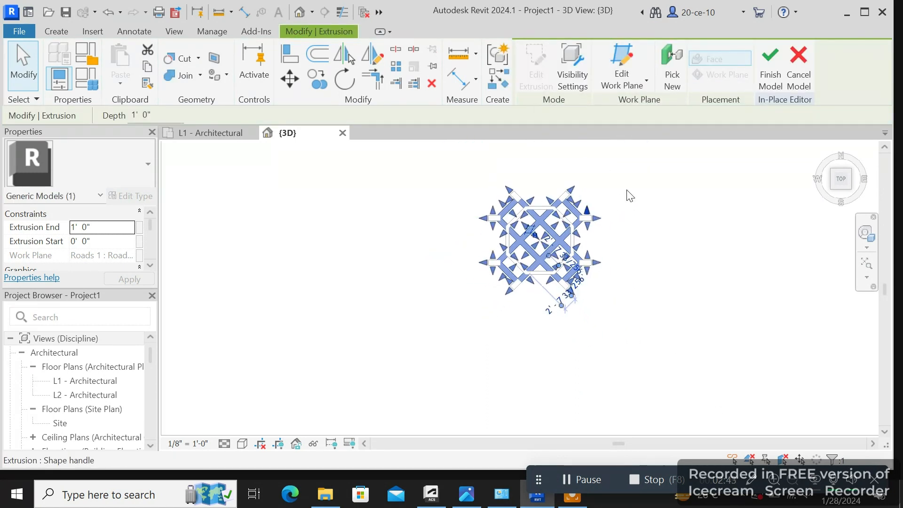
pyautogui.click(774, 61)
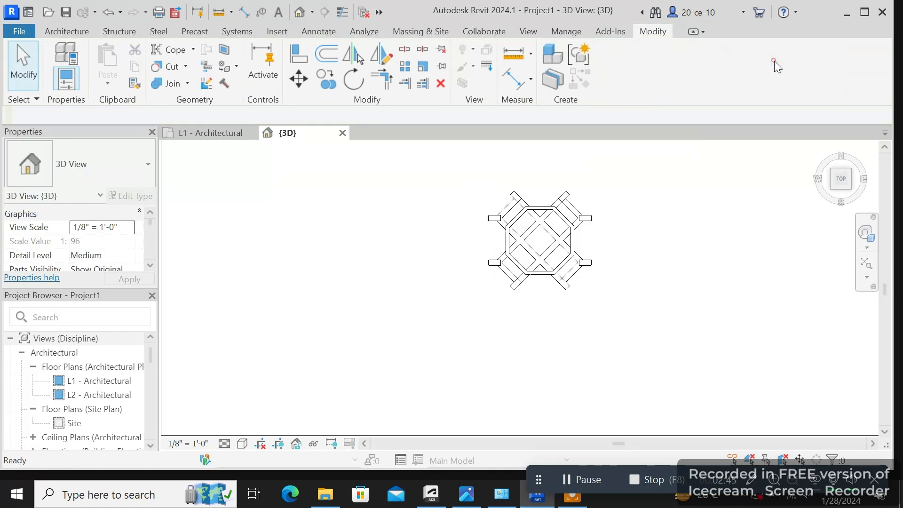
# - In the front view, stretch the top of the strip model from the pier bases to just above the pier tops
pyautogui.click(844, 188)
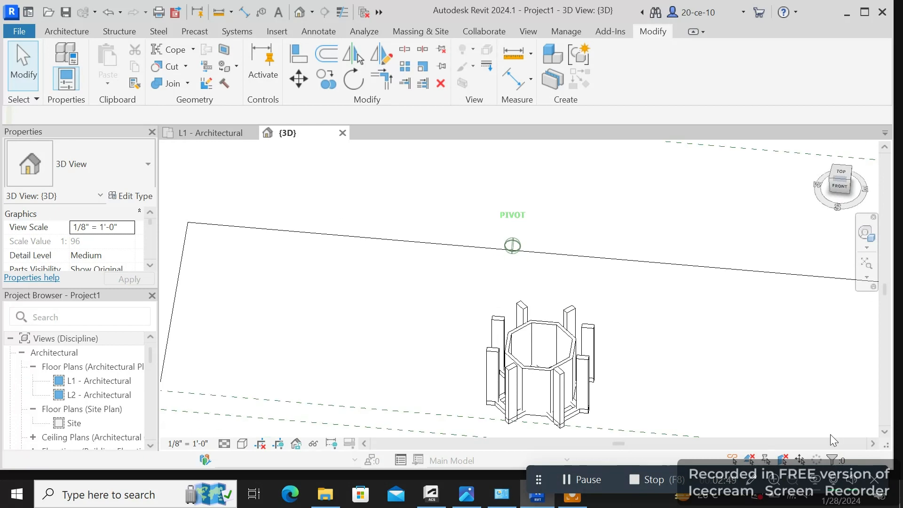
pyautogui.click(839, 189)
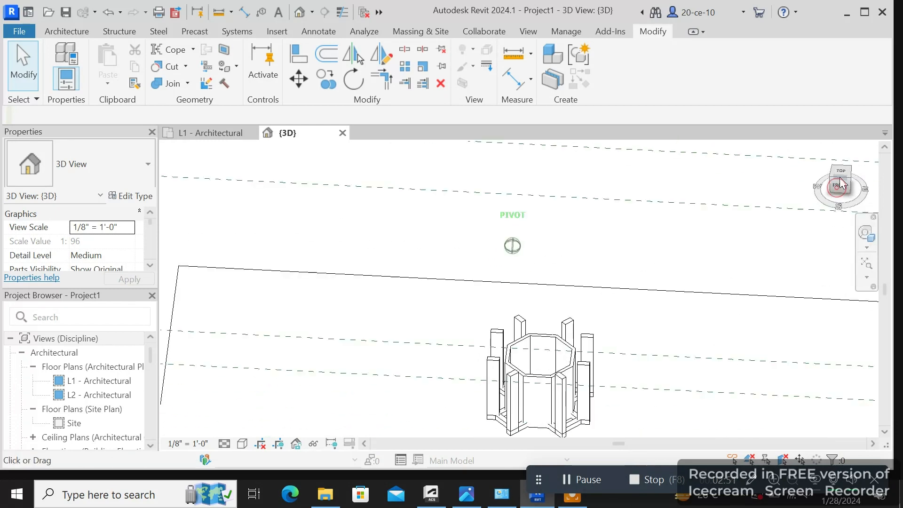
pyautogui.moveTo(625, 353); pyautogui.dragTo(645, 302, button='middle')
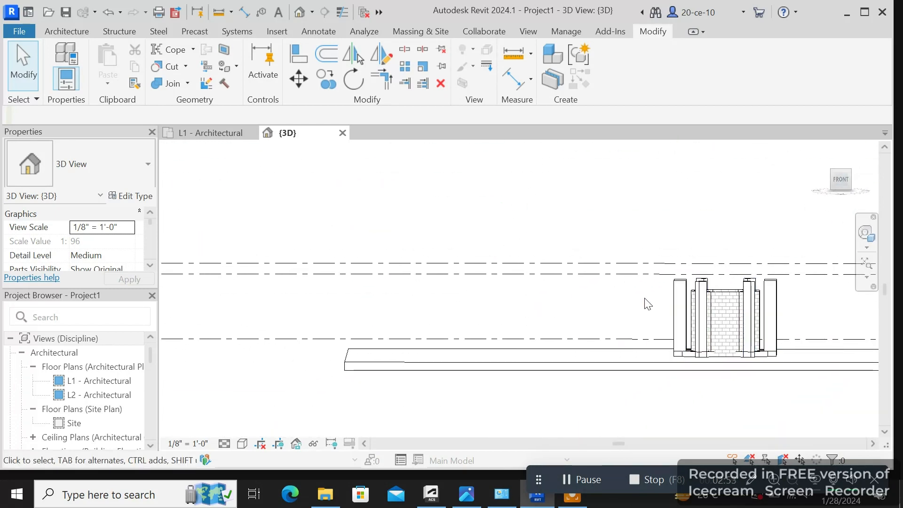
pyautogui.scroll(5, 619, 309)
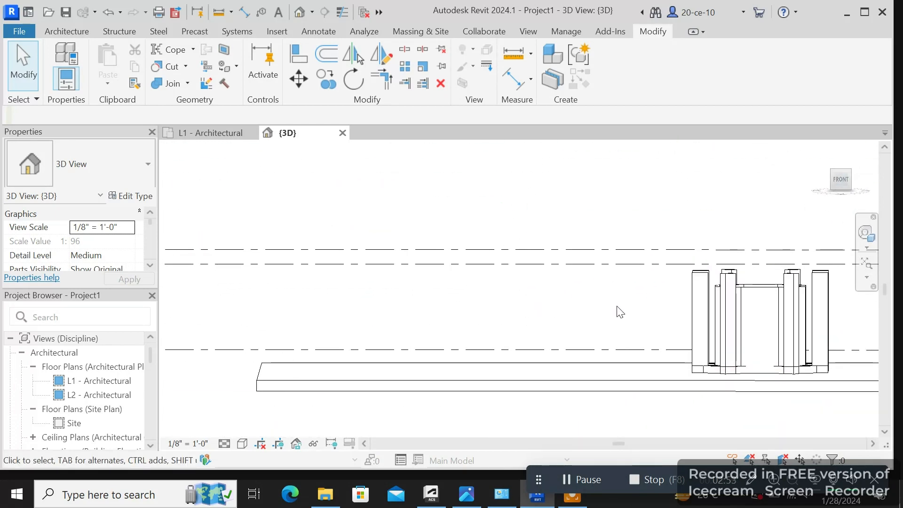
pyautogui.click(841, 181)
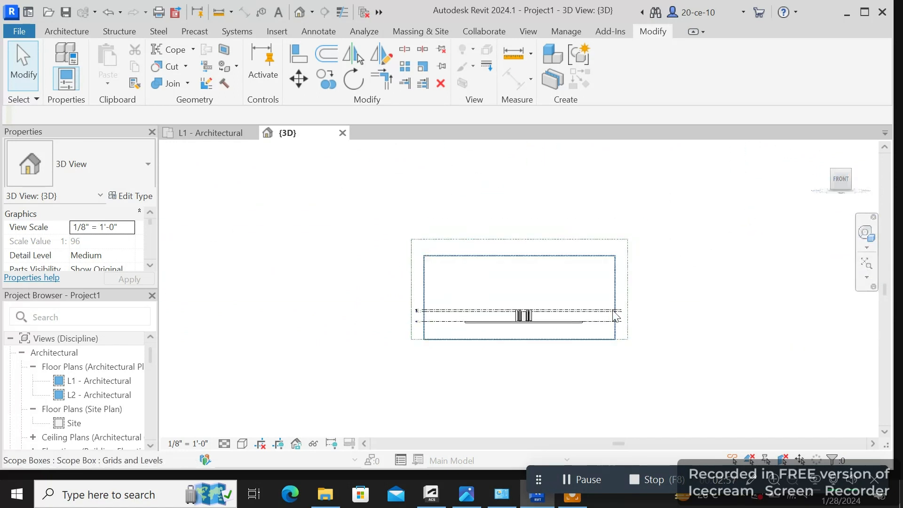
pyautogui.scroll(8, 492, 323)
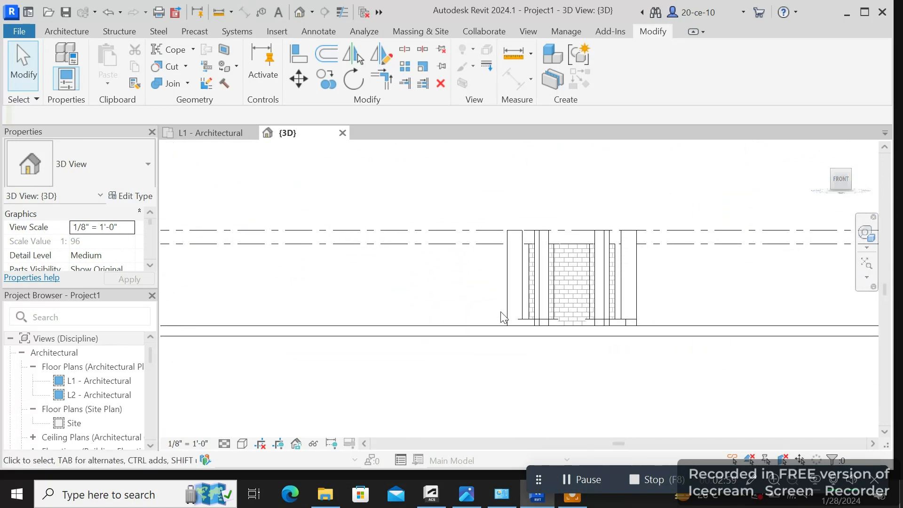
pyautogui.click(554, 329)
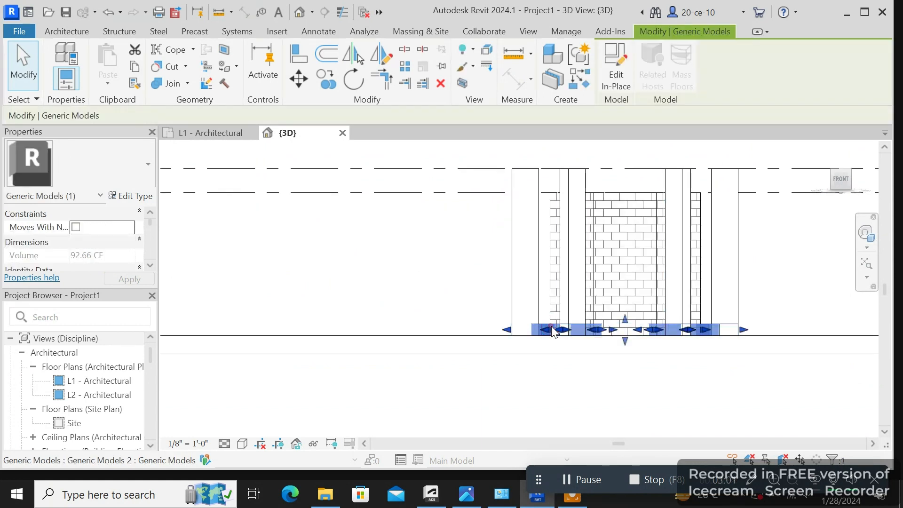
pyautogui.moveTo(625, 321); pyautogui.dragTo(639, 153)
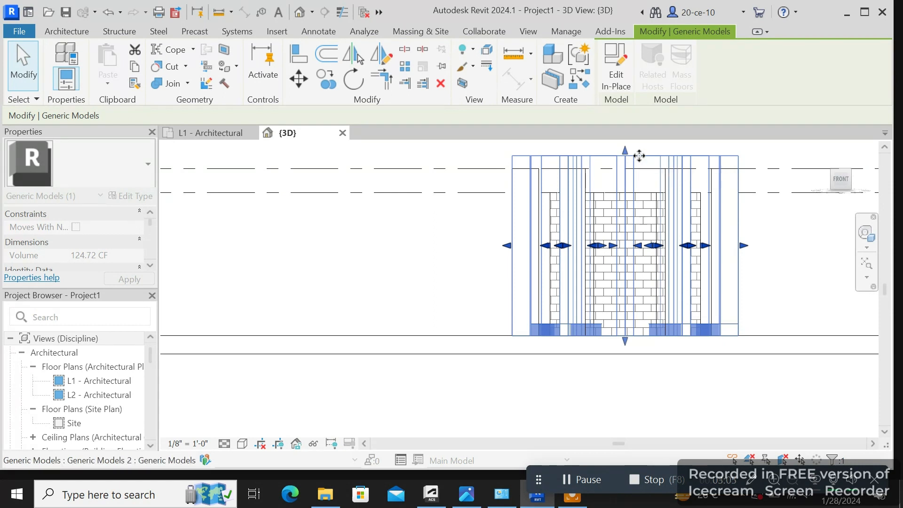
# - Raise the underside of the strip model to the pier tops so it sits on them as a thin slab
pyautogui.moveTo(625, 340); pyautogui.dragTo(625, 169)
pyautogui.scroll(2, 501, 213)
pyautogui.moveTo(497, 216); pyautogui.dragTo(322, 353, button='middle')
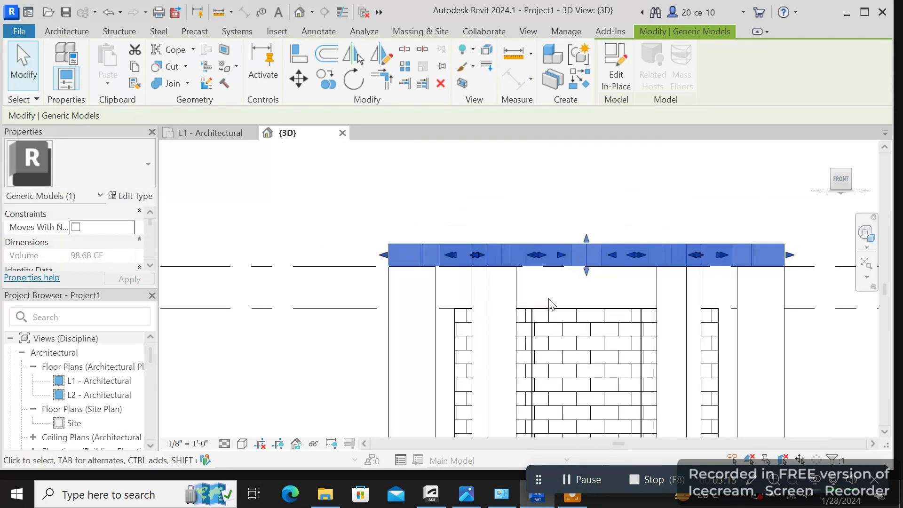
pyautogui.moveTo(585, 275); pyautogui.dragTo(586, 278)
pyautogui.scroll(-1, 579, 277)
pyautogui.click(396, 221)
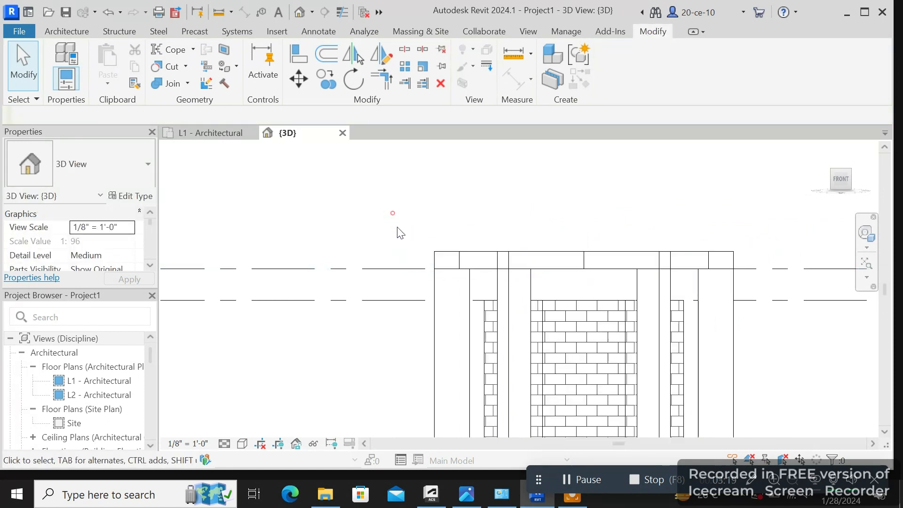
# - Copy level L3 upward by 1' 0"
pyautogui.scroll(-1, 422, 249)
pyautogui.moveTo(422, 250); pyautogui.dragTo(723, 261, button='middle')
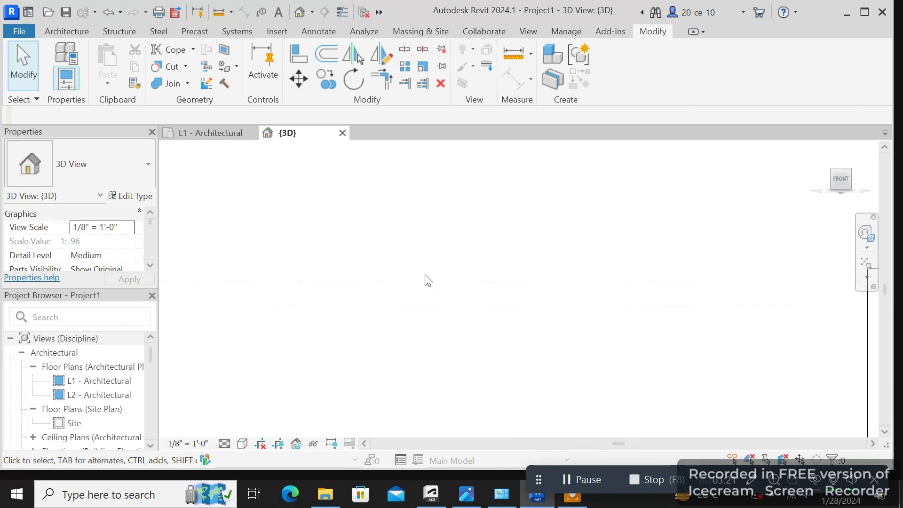
pyautogui.scroll(-1, 409, 268)
pyautogui.moveTo(371, 214); pyautogui.dragTo(645, 243, button='middle')
pyautogui.click(495, 314)
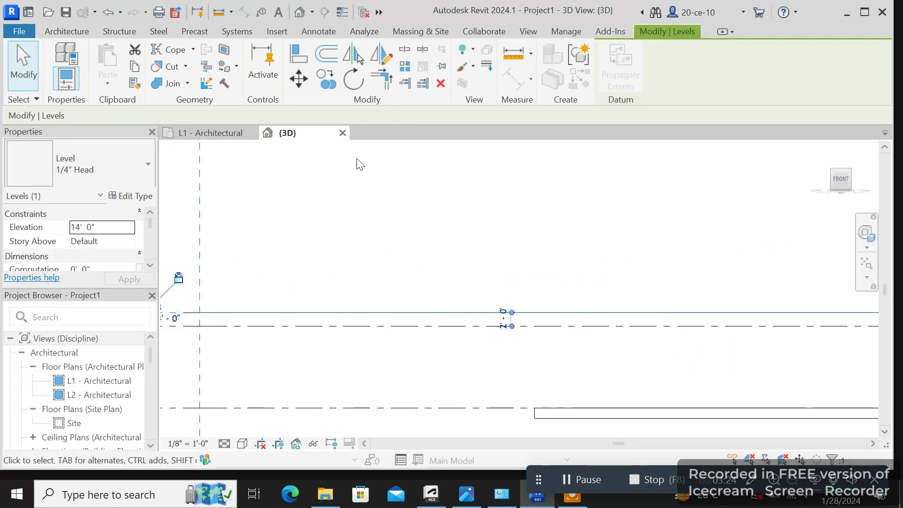
pyautogui.click(318, 81)
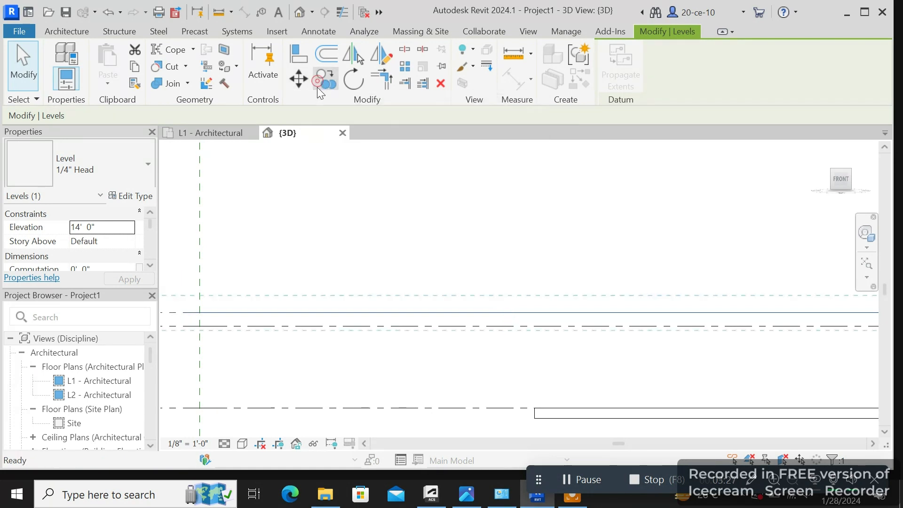
pyautogui.click(247, 312)
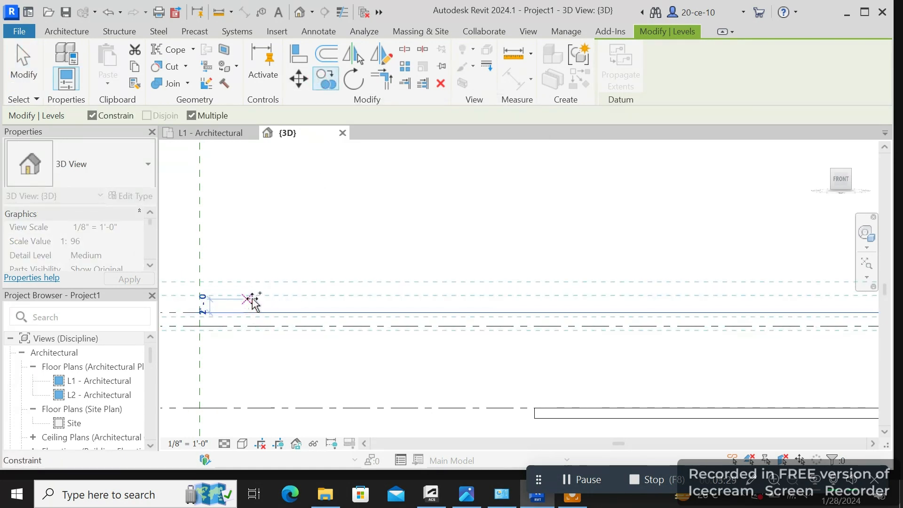
pyautogui.moveTo(265, 307); pyautogui.dragTo(361, 315, button='middle')
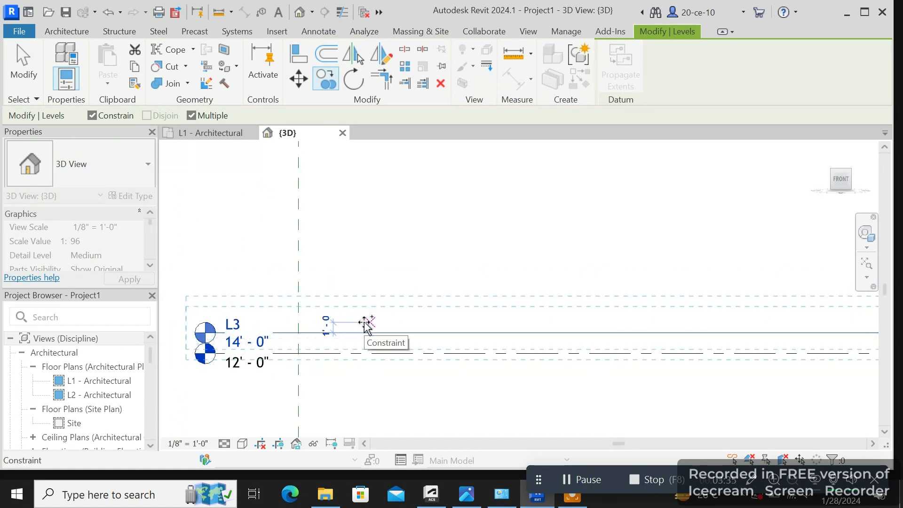
pyautogui.click(366, 322)
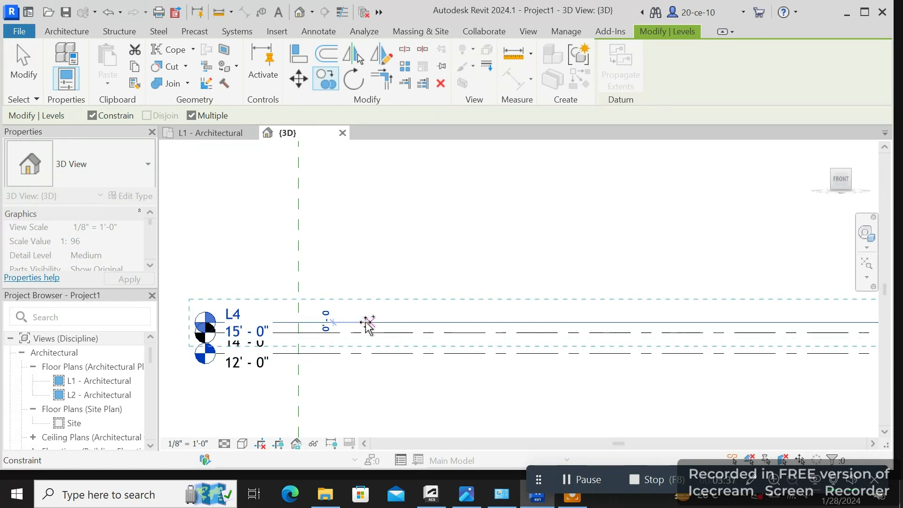
pyautogui.rightClick(486, 279)
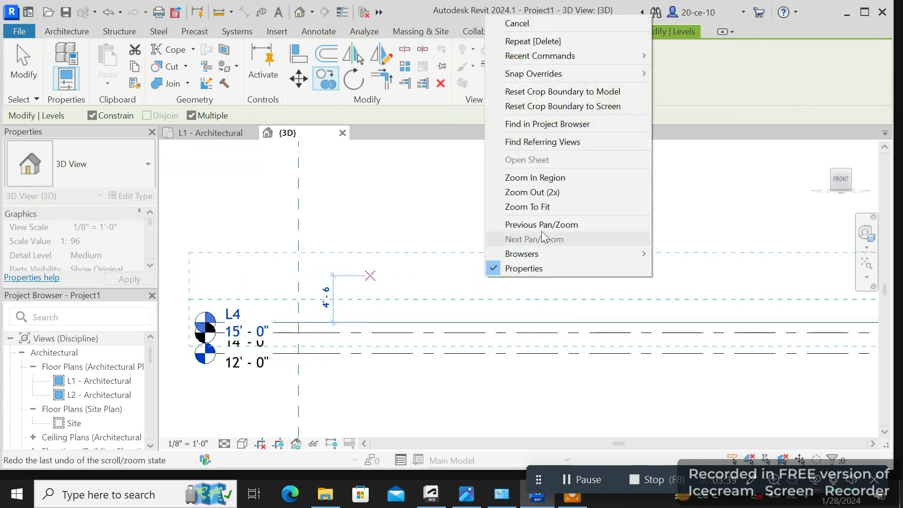
pyautogui.click(546, 28)
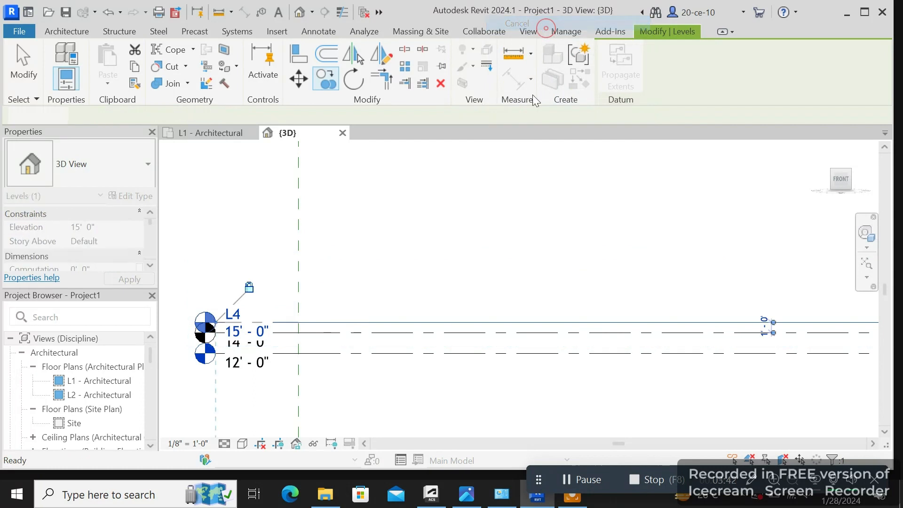
# - Delete the copied level at 15' 0"
pyautogui.rightClick(428, 322)
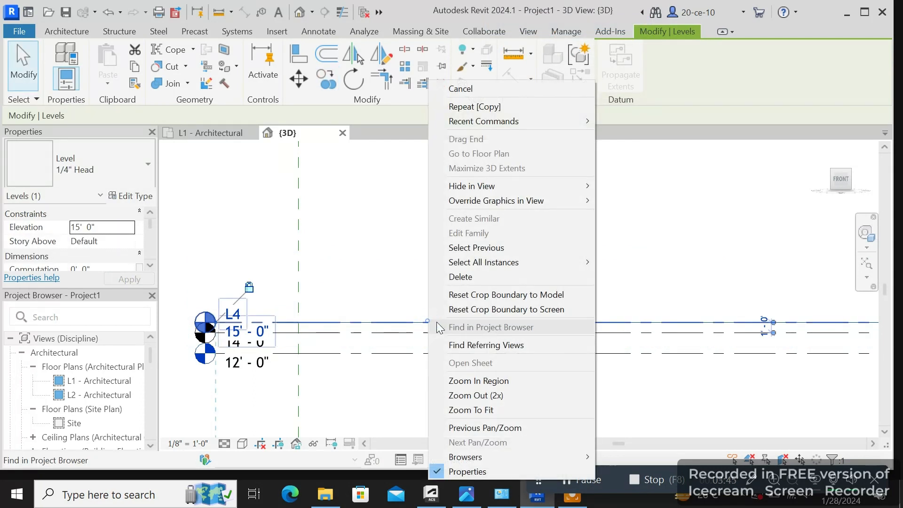
pyautogui.click(457, 280)
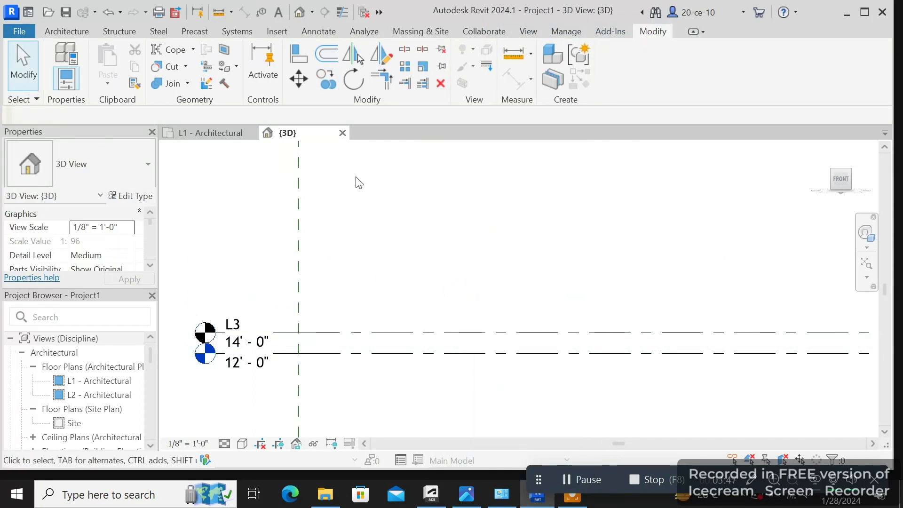
pyautogui.click(327, 79)
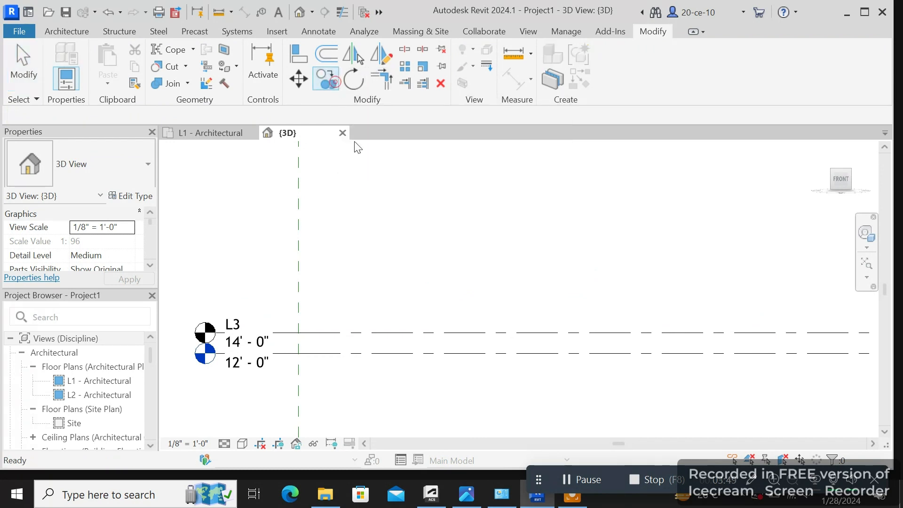
pyautogui.rightClick(427, 271)
pyautogui.click(492, 35)
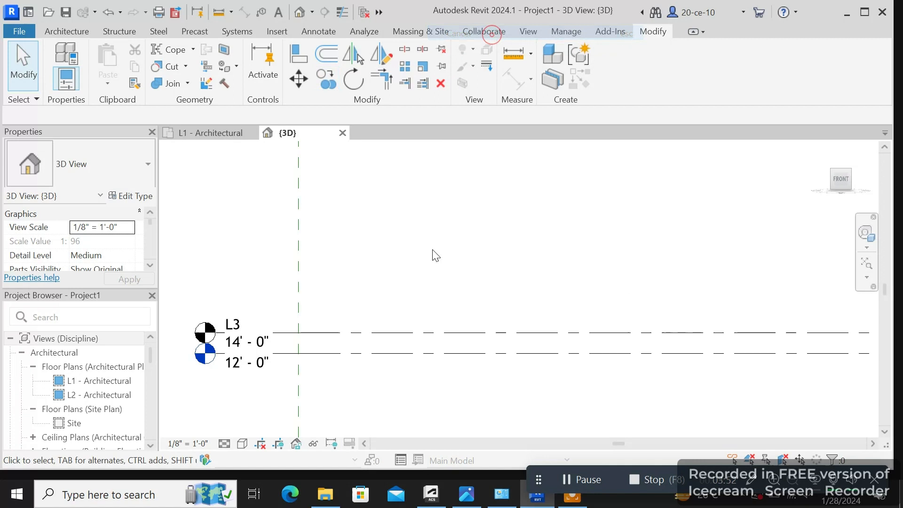
# - Copy level L3 upward to create a new level at 15' 6"
pyautogui.click(403, 332)
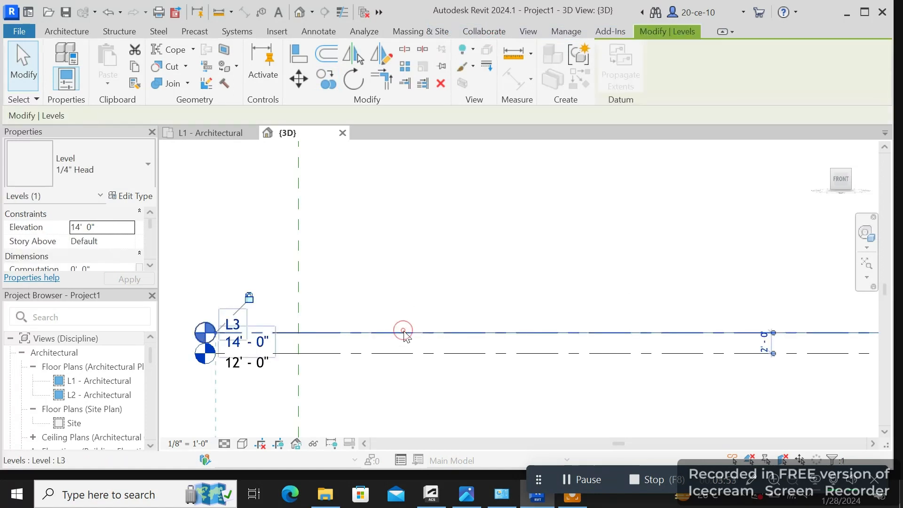
pyautogui.click(324, 83)
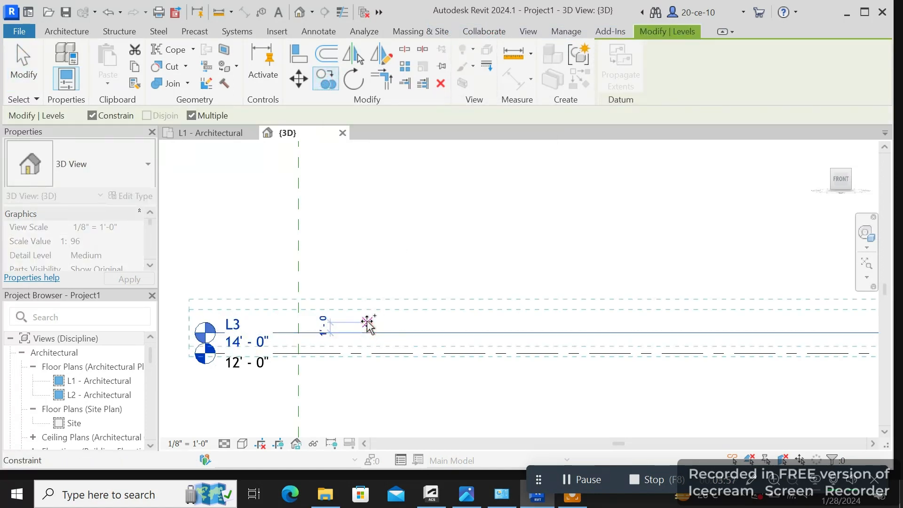
pyautogui.click(369, 319)
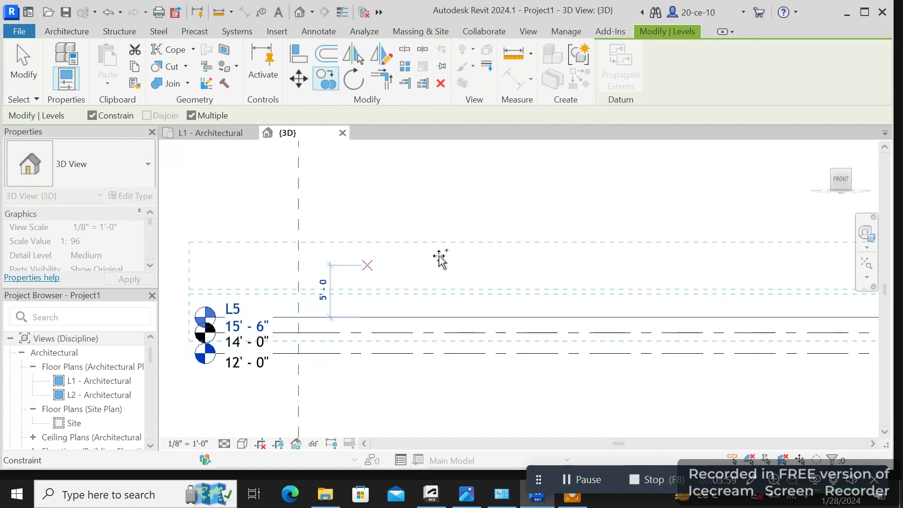
# - Stretch the top face of the generic-model beam grid up to level L5 at 15' 6"
pyautogui.rightClick(441, 258)
pyautogui.click(487, 230)
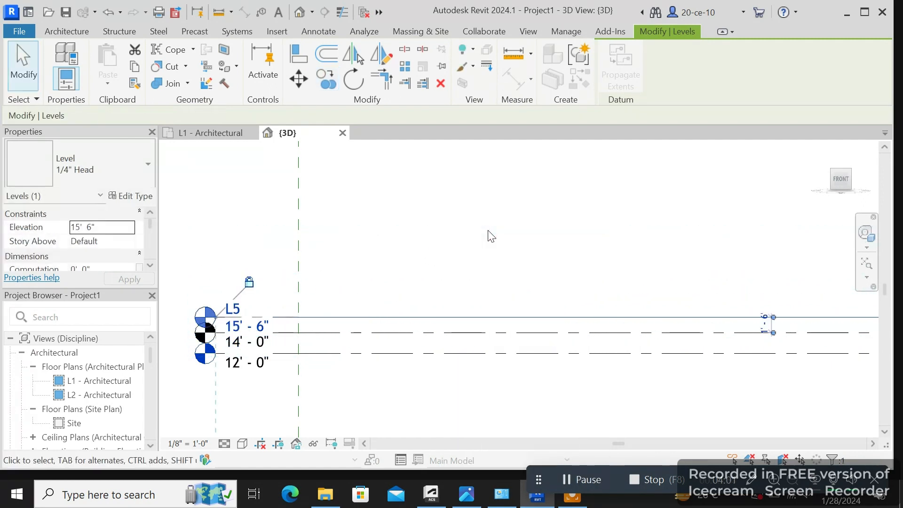
pyautogui.moveTo(677, 314); pyautogui.dragTo(191, 224, button='middle')
pyautogui.moveTo(794, 349); pyautogui.dragTo(417, 328, button='middle')
pyautogui.scroll(-1, 416, 328)
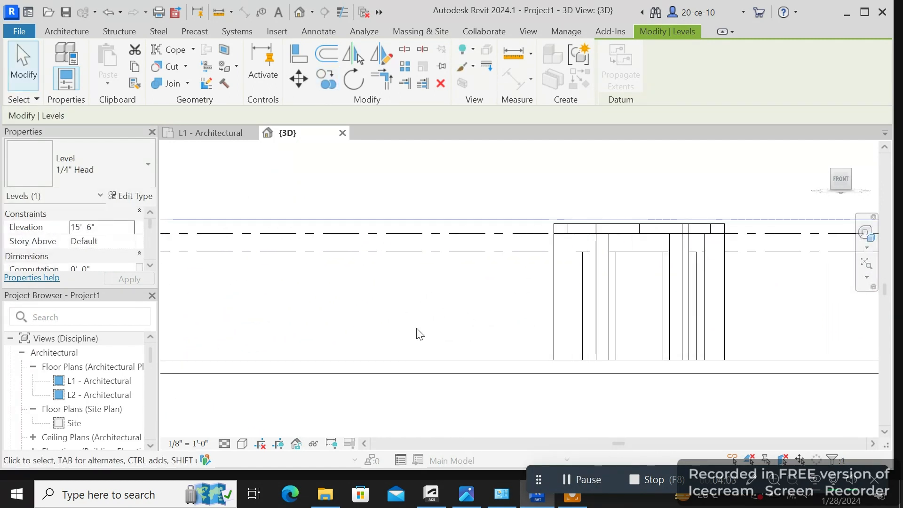
pyautogui.scroll(2, 538, 317)
pyautogui.moveTo(590, 295); pyautogui.dragTo(492, 353, button='middle')
pyautogui.scroll(1, 559, 266)
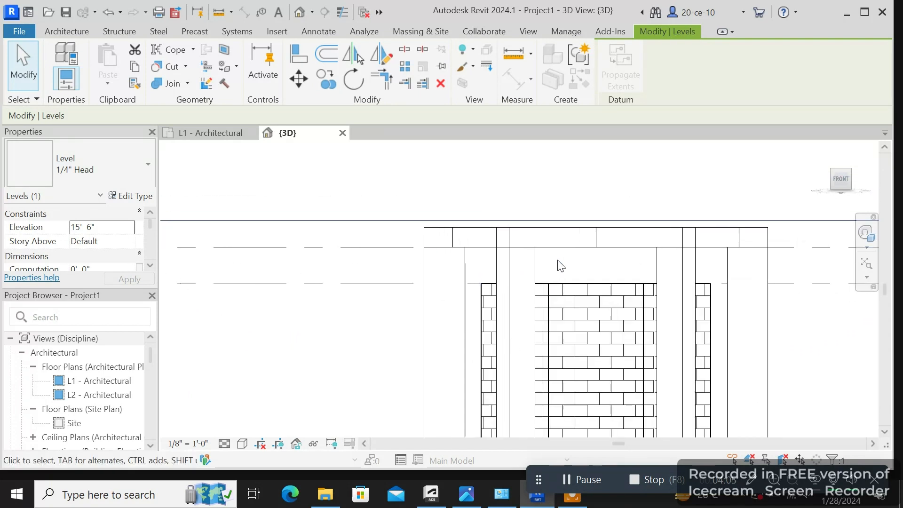
pyautogui.click(559, 238)
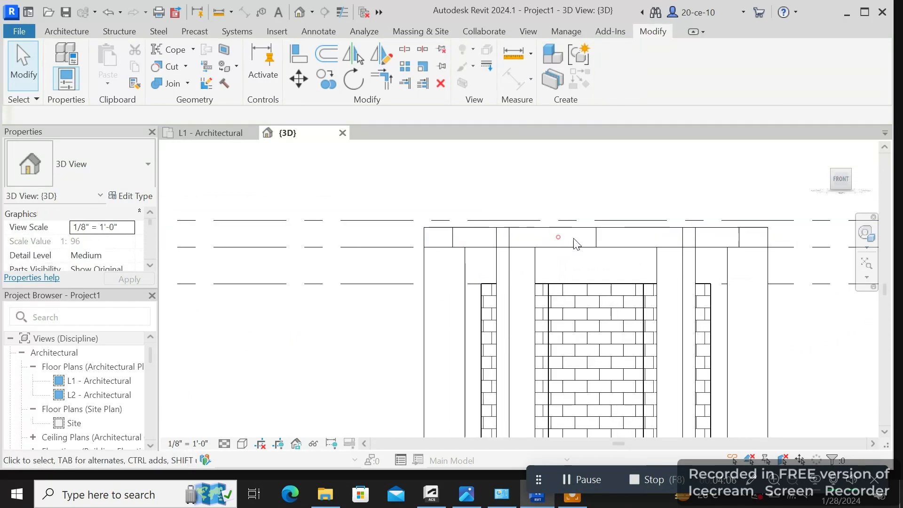
pyautogui.click(525, 243)
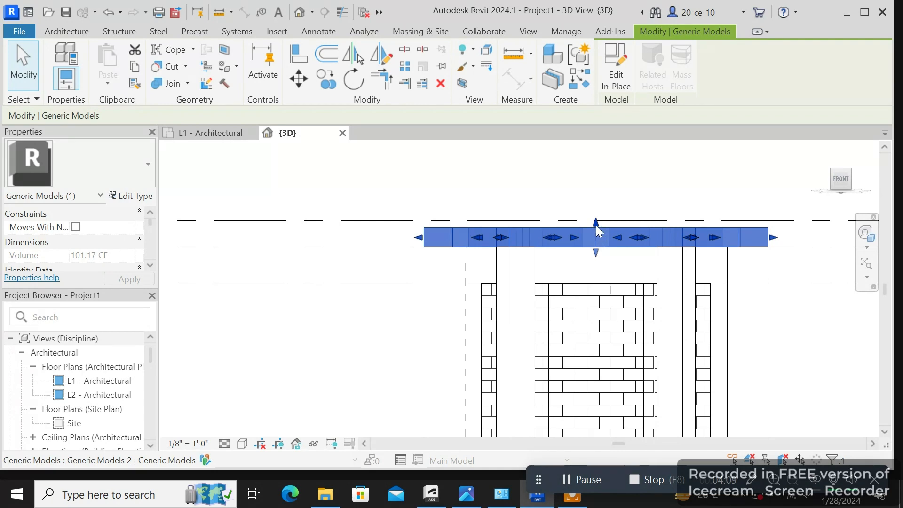
pyautogui.moveTo(596, 224); pyautogui.dragTo(596, 217)
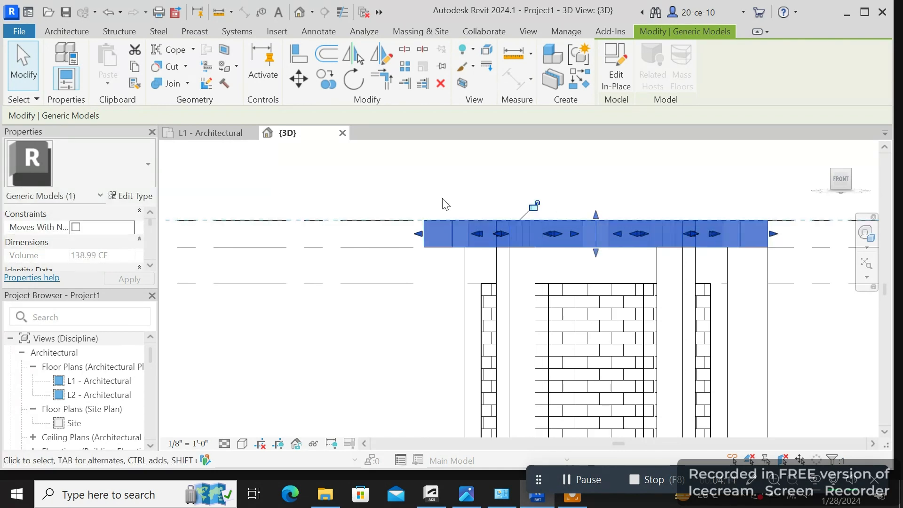
pyautogui.scroll(-2, 445, 204)
pyautogui.click(462, 178)
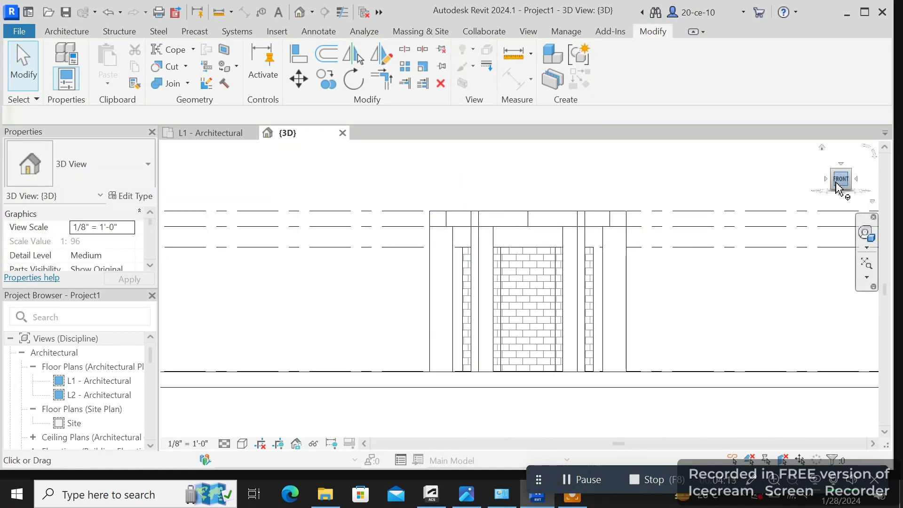
# - Start a roof by footprint above the structure and assign it to level L5
pyautogui.moveTo(837, 188); pyautogui.dragTo(823, 224)
pyautogui.moveTo(677, 306); pyautogui.dragTo(695, 330, button='middle')
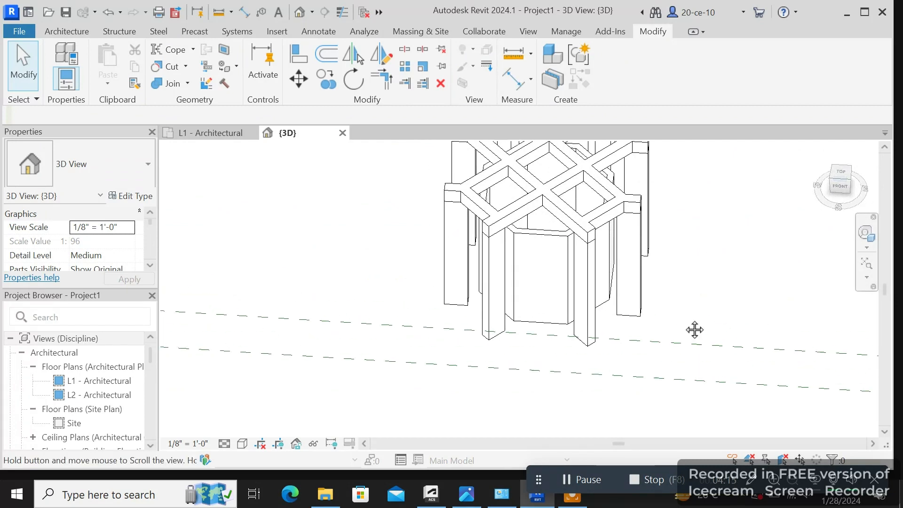
pyautogui.scroll(-2, 732, 389)
pyautogui.scroll(-1, 767, 307)
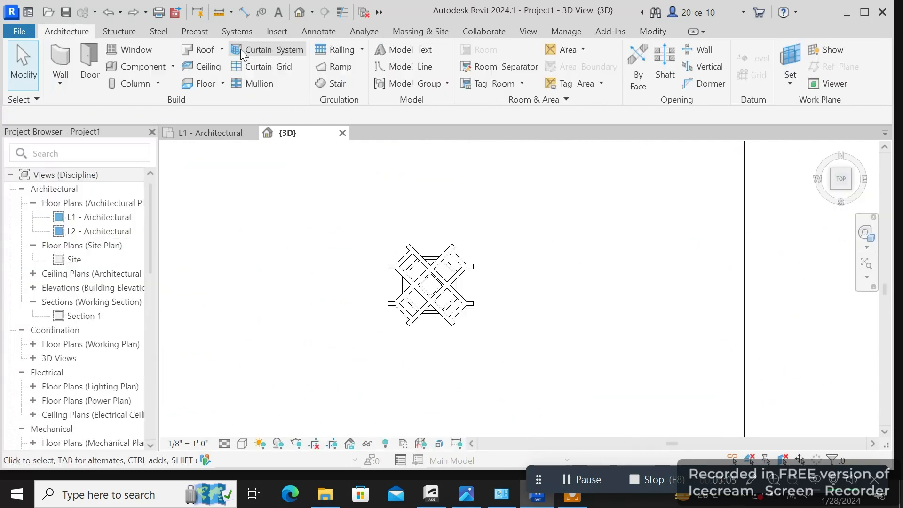
pyautogui.click(224, 49)
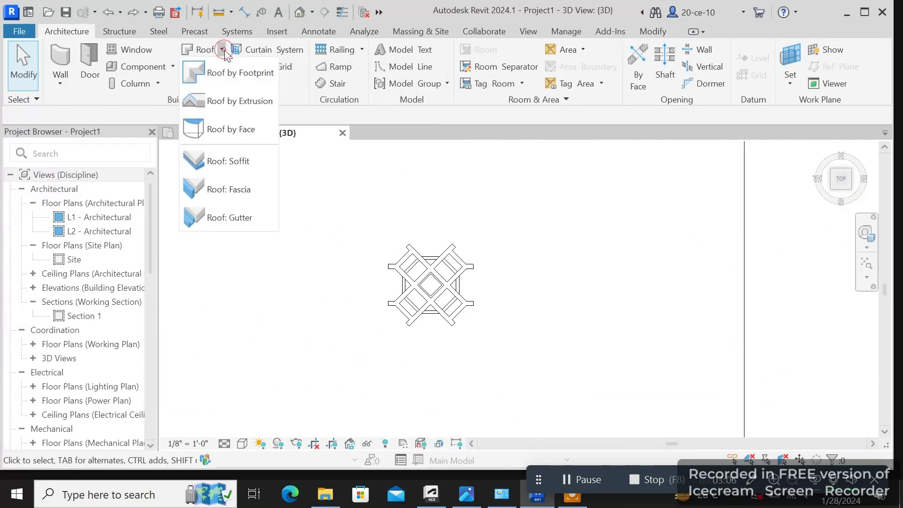
pyautogui.click(241, 74)
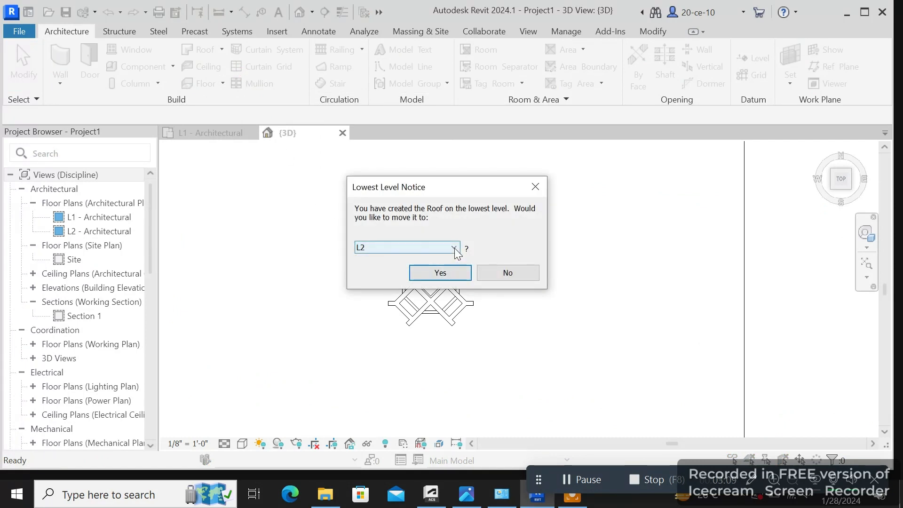
pyautogui.click(437, 247)
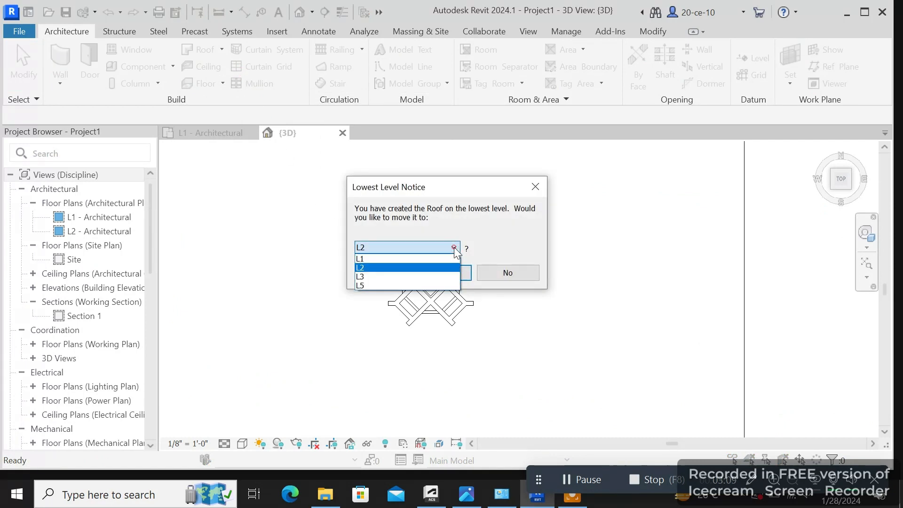
pyautogui.click(373, 284)
pyautogui.click(435, 273)
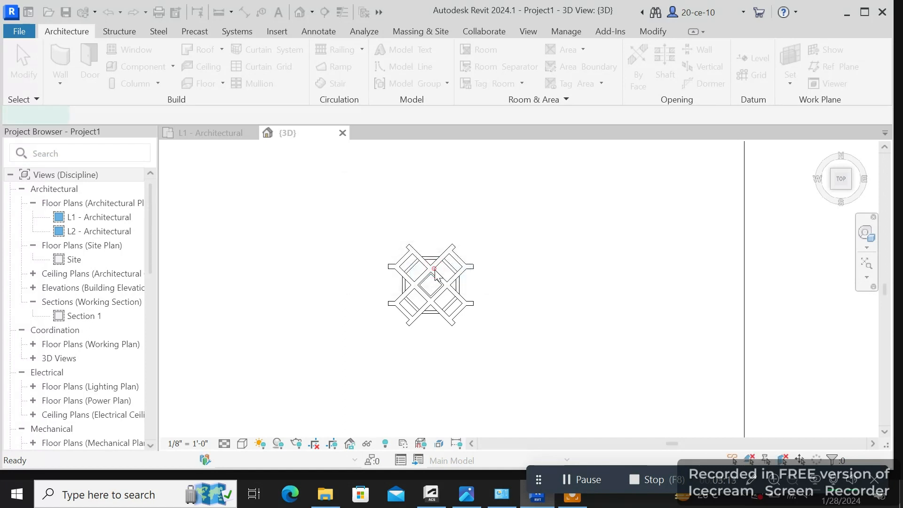
# - Outline the roof footprint by picking the inner faces of the four walls around the central diamond
pyautogui.scroll(2, 356, 310)
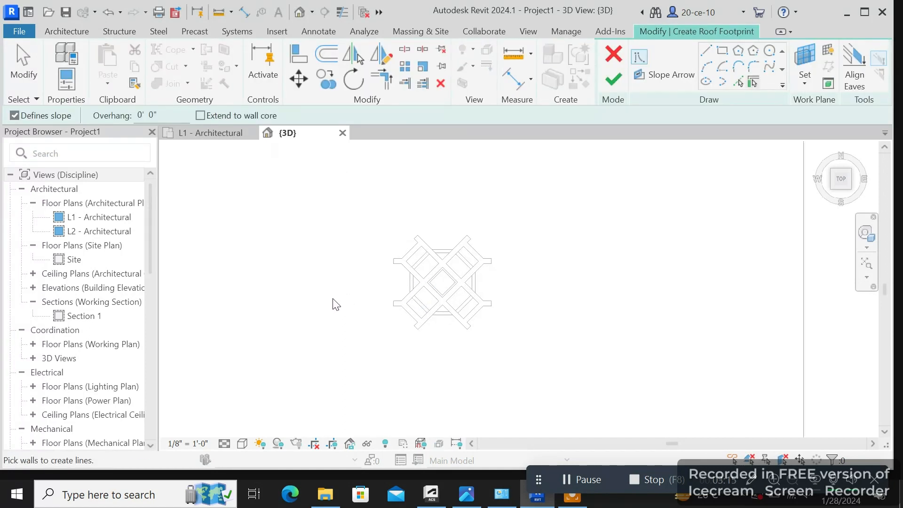
pyautogui.scroll(4, 447, 289)
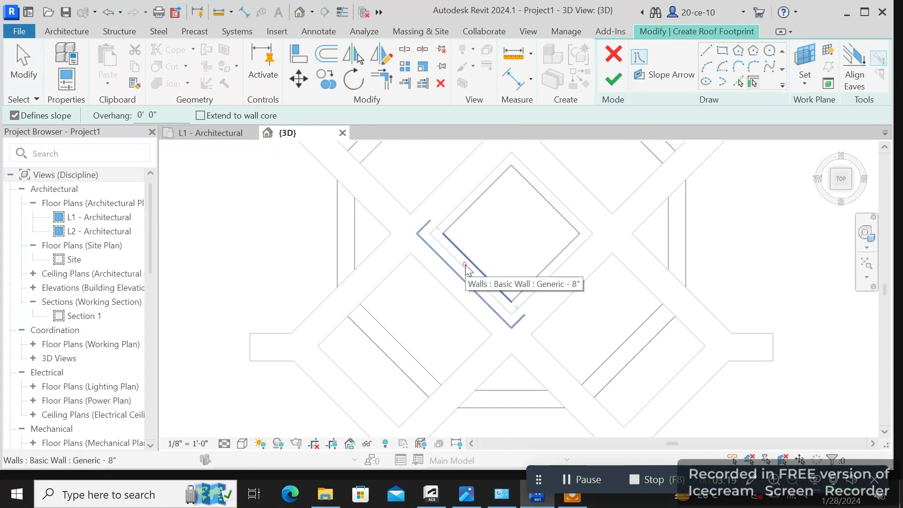
pyautogui.click(466, 266)
pyautogui.click(458, 217)
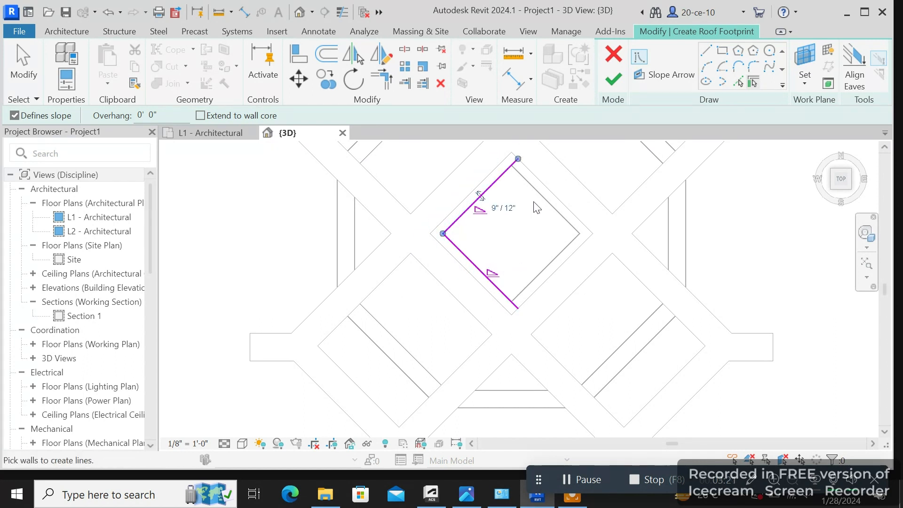
pyautogui.click(545, 210)
pyautogui.click(563, 251)
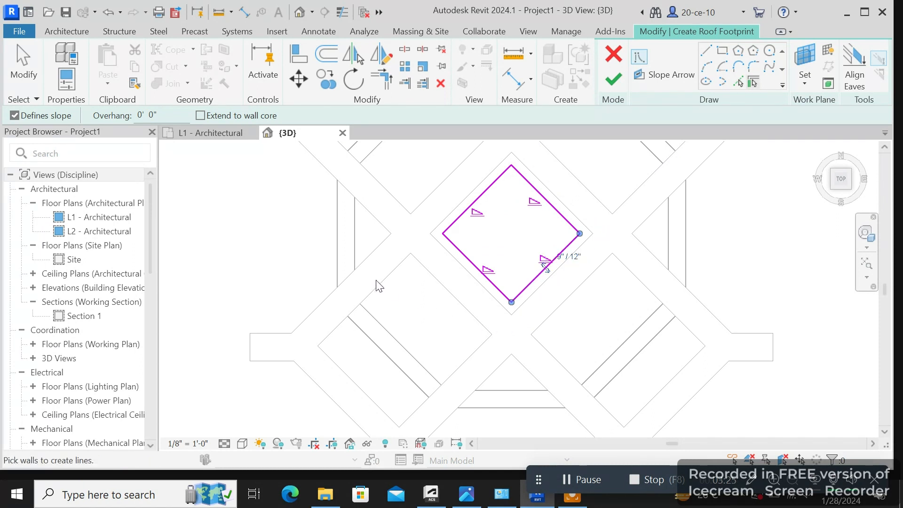
# - Set the Generic - 9" roof type's coarse scale fill color to grey RGB 192-192-192
pyautogui.rightClick(449, 242)
pyautogui.click(490, 469)
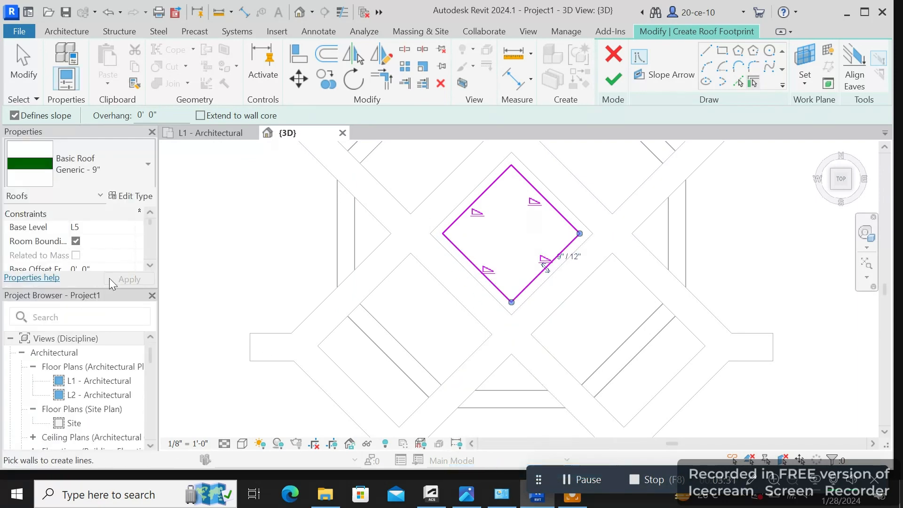
pyautogui.click(136, 196)
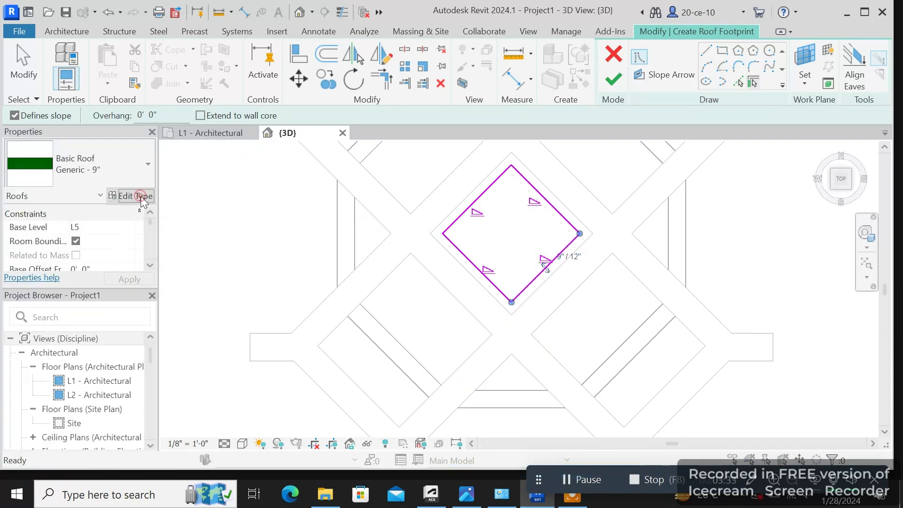
pyautogui.click(442, 230)
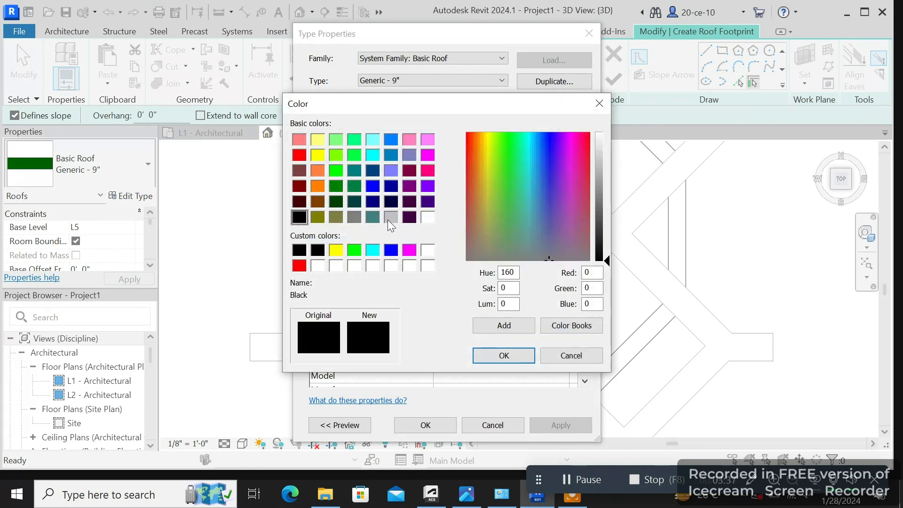
pyautogui.click(390, 217)
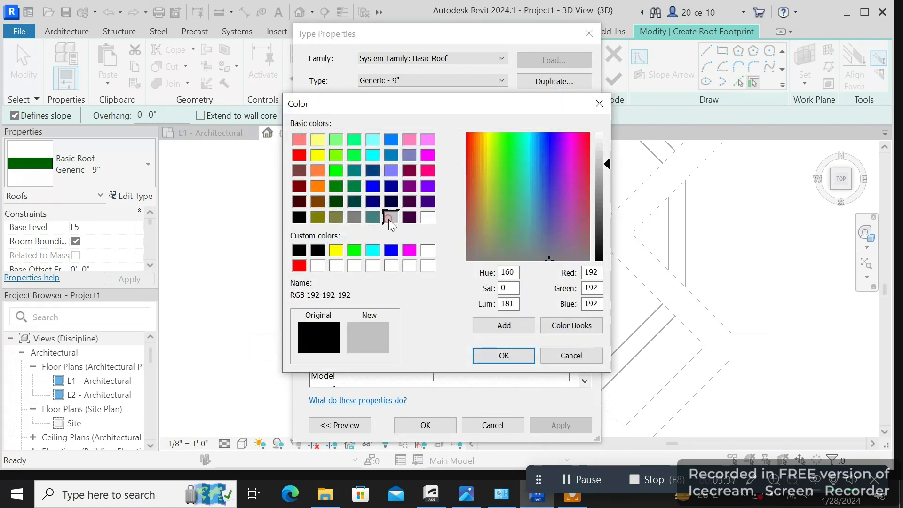
pyautogui.click(503, 355)
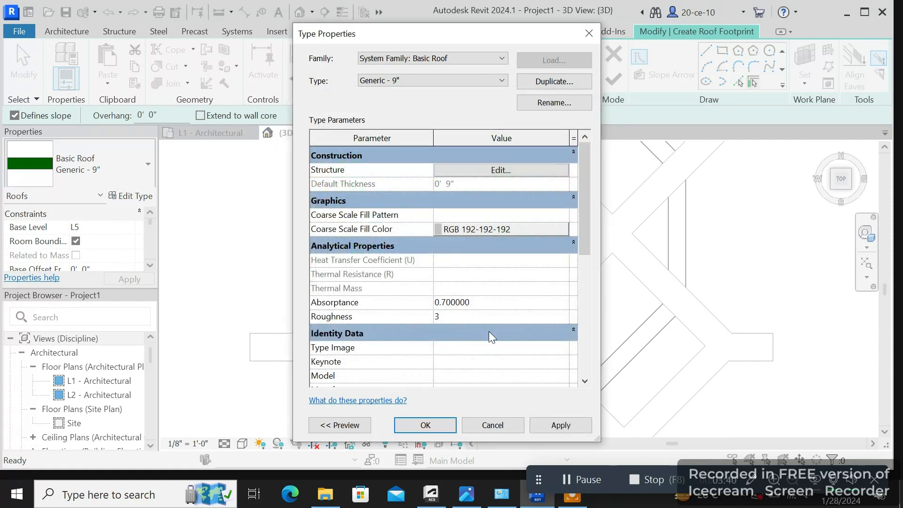
pyautogui.click(551, 425)
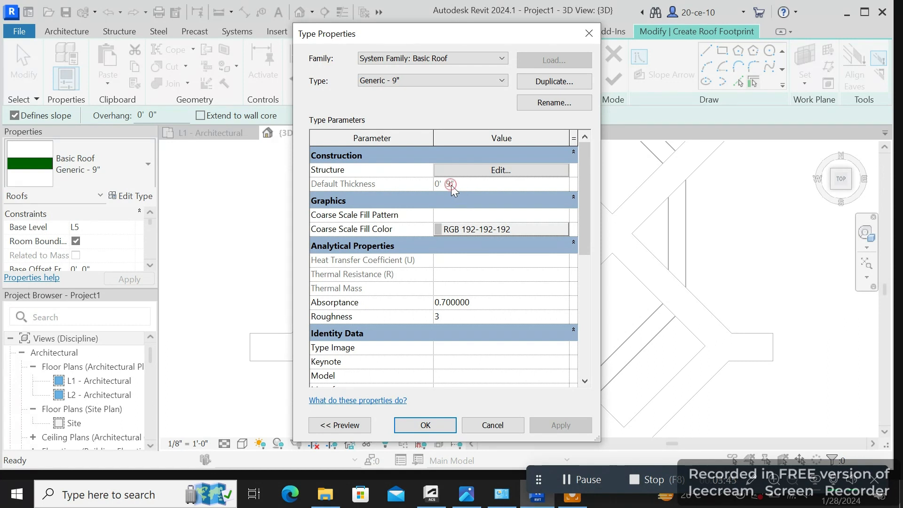
# - Set the structure layer thickness of the Generic - 9" roof type to 0' 6"
pyautogui.click(502, 80)
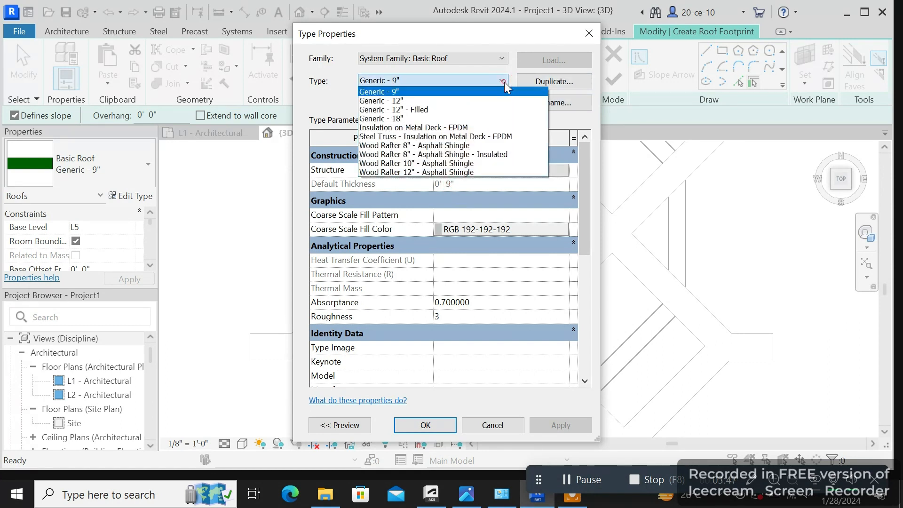
pyautogui.click(502, 81)
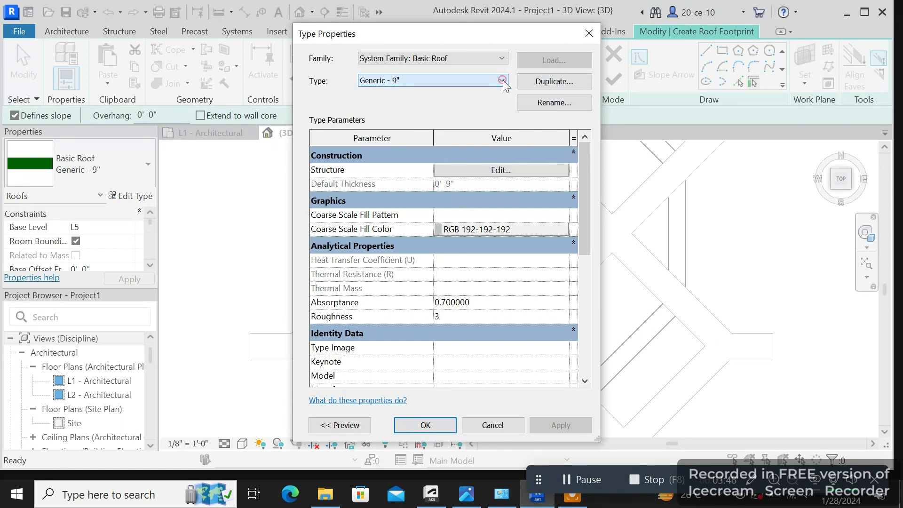
pyautogui.click(502, 169)
pyautogui.click(459, 178)
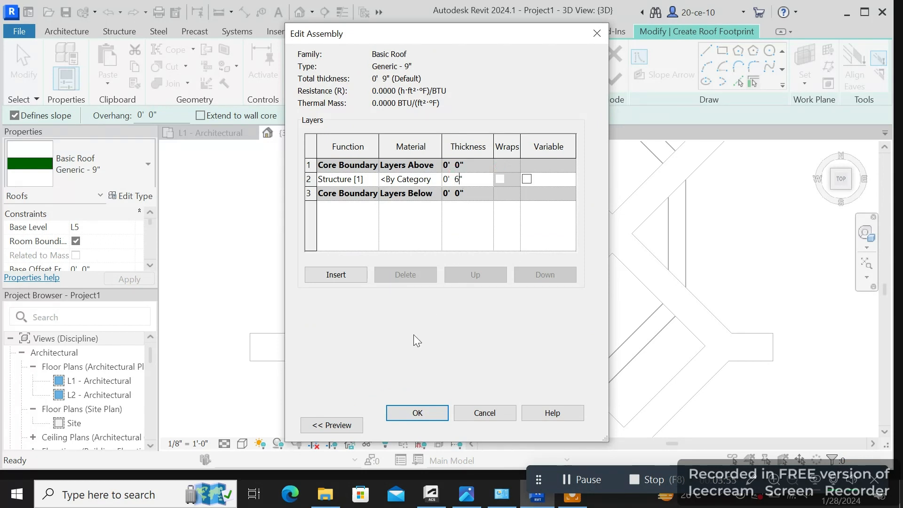
pyautogui.click(417, 413)
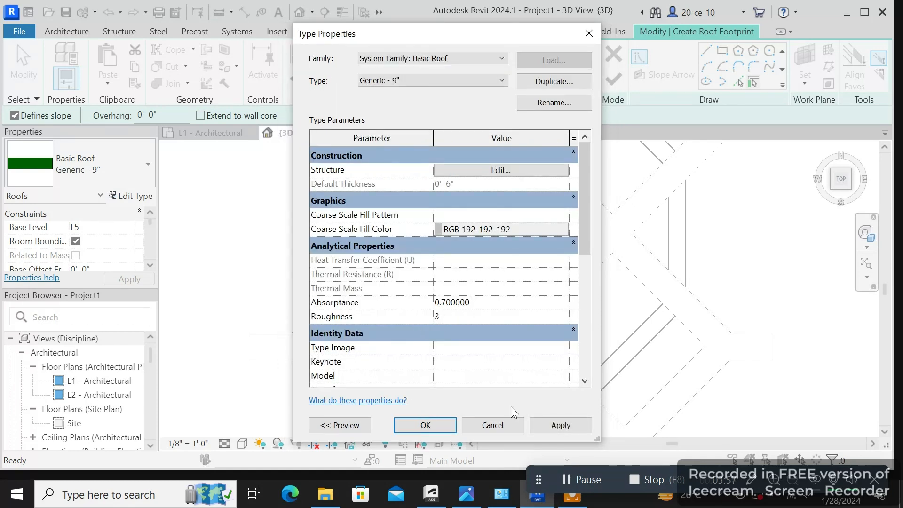
pyautogui.click(566, 427)
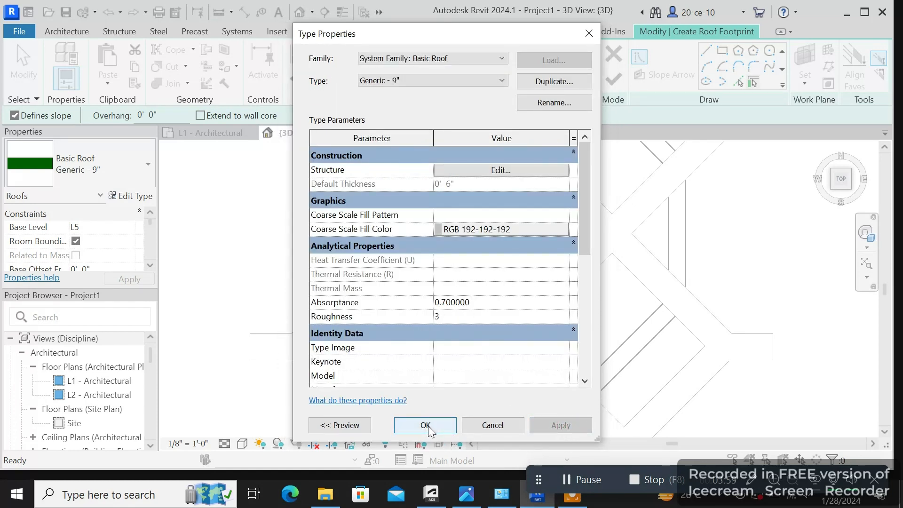
pyautogui.click(427, 425)
# - Change the roof's rafter cut to Two Cut - Square
pyautogui.scroll(1, 456, 367)
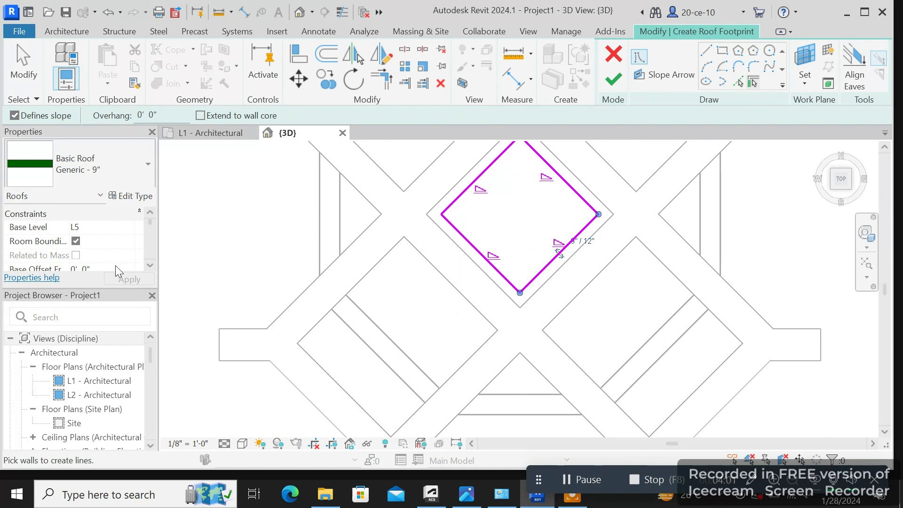
pyautogui.scroll(-4, 89, 235)
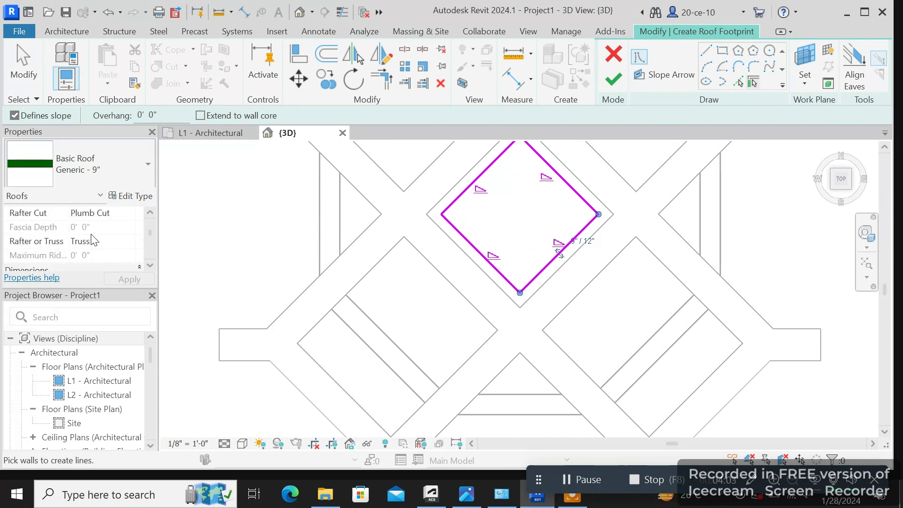
pyautogui.click(118, 213)
pyautogui.click(128, 214)
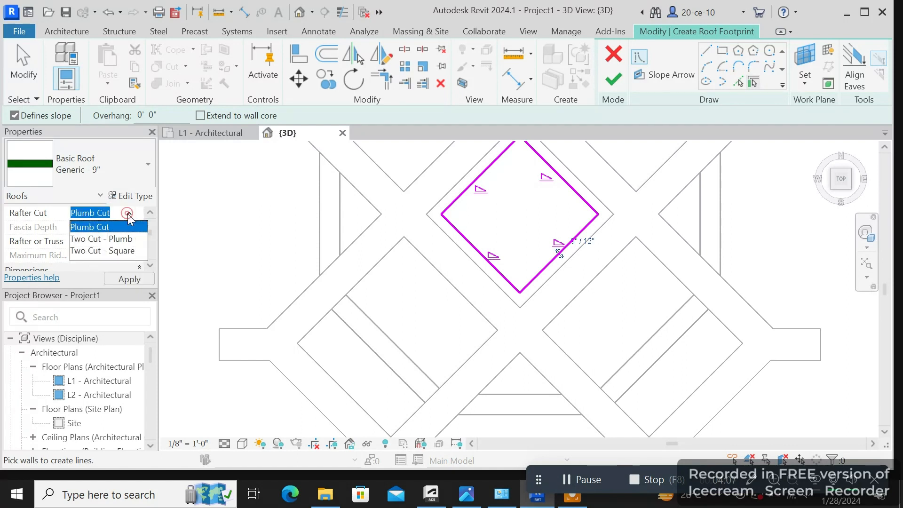
pyautogui.click(122, 251)
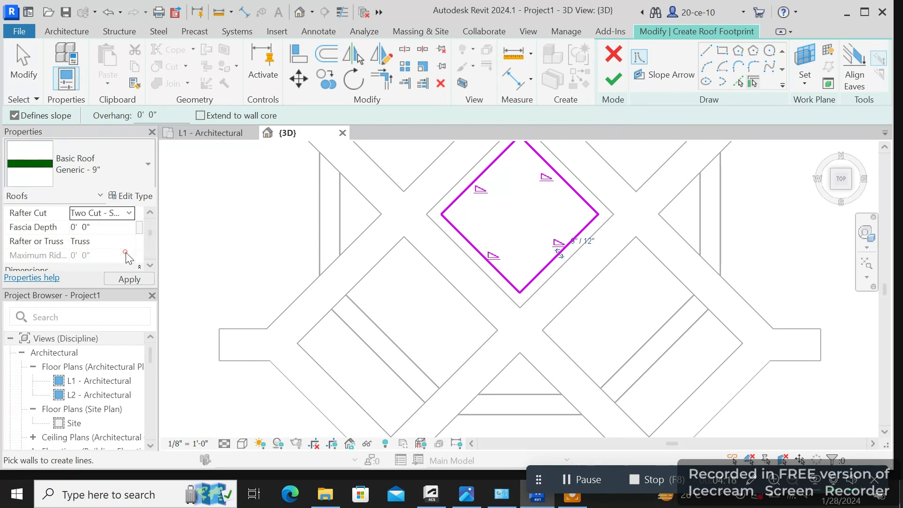
# - Set the roof slope to 0" / 12" and apply it to the footprint
pyautogui.scroll(-2, 120, 249)
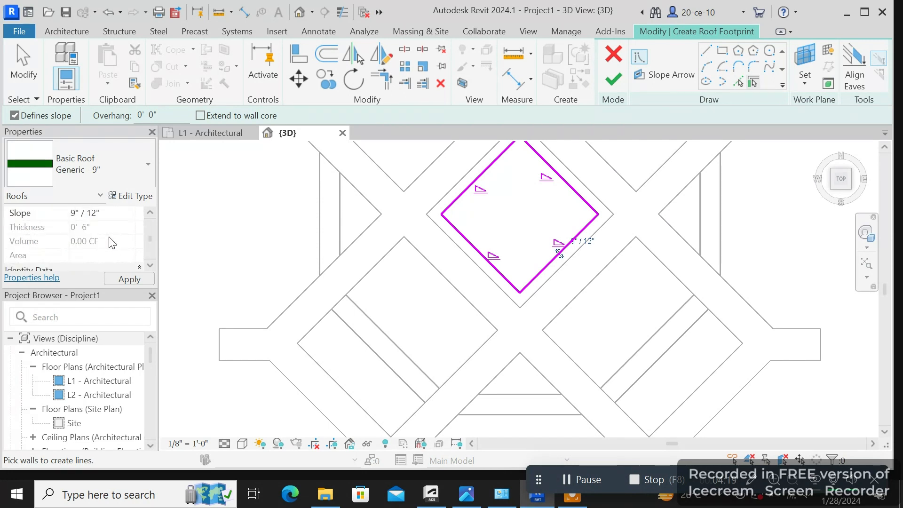
pyautogui.click(73, 212)
pyautogui.click(125, 276)
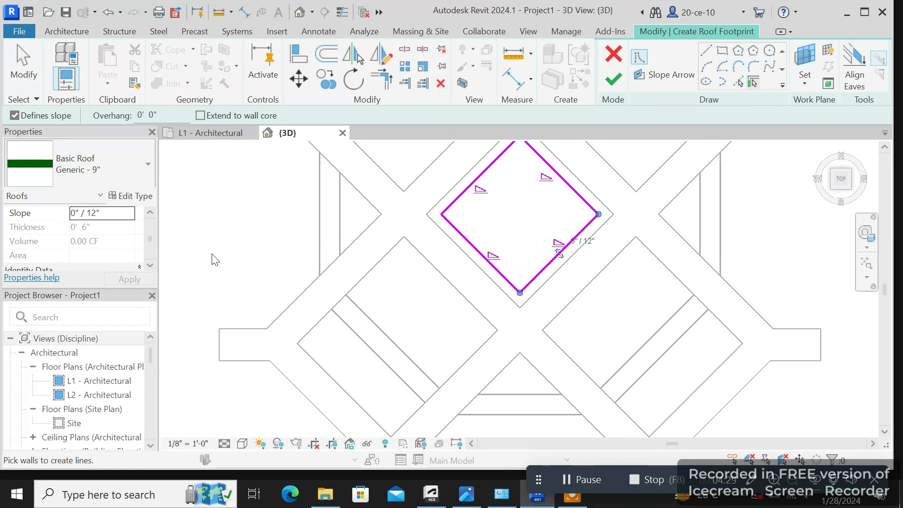
pyautogui.scroll(-1, 214, 260)
pyautogui.scroll(-1, 357, 262)
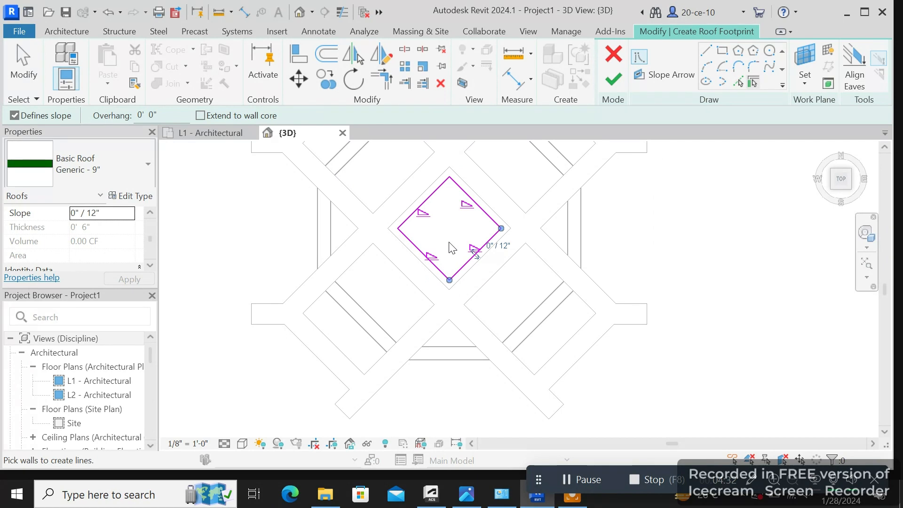
# - Finish the roof footprint over the central diamond and set the roof's slope to 12" / 12"
pyautogui.click(615, 80)
pyautogui.scroll(3, 464, 232)
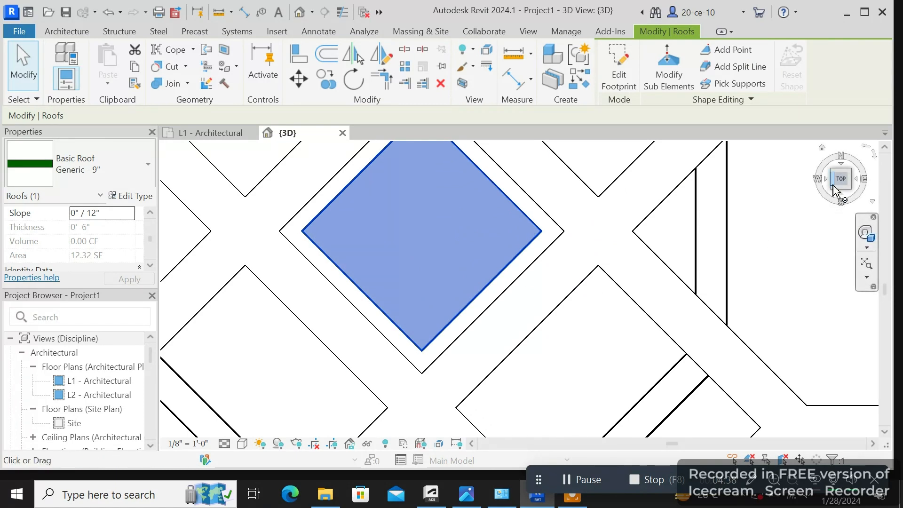
pyautogui.moveTo(841, 178)
pyautogui.mouseDown()
pyautogui.moveTo(803, 159)
pyautogui.moveTo(788, 432)
pyautogui.moveTo(796, 174)
pyautogui.moveTo(853, 187)
pyautogui.mouseUp()
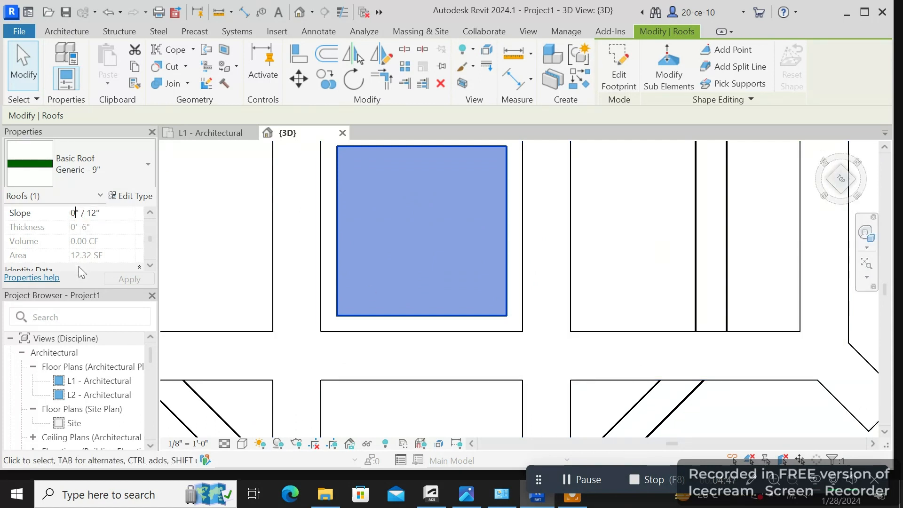
pyautogui.press('BackSpace')
pyautogui.write('12')
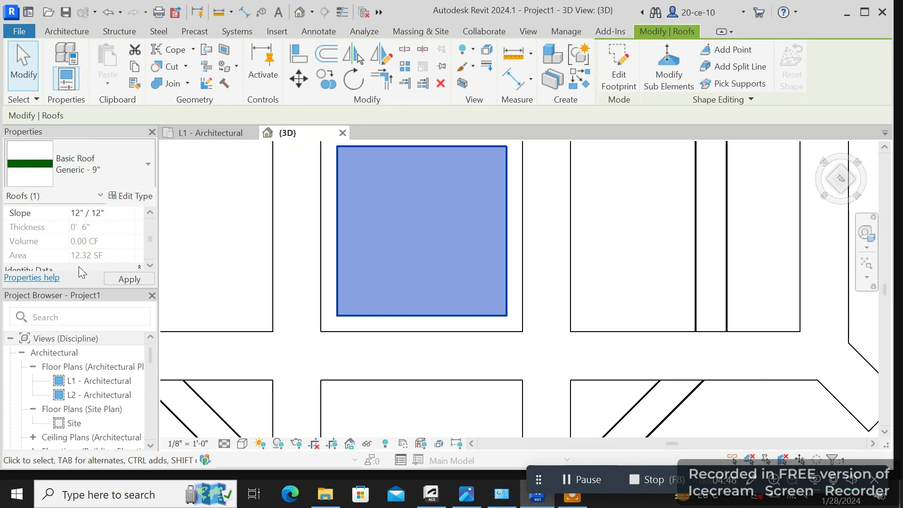
pyautogui.click(129, 279)
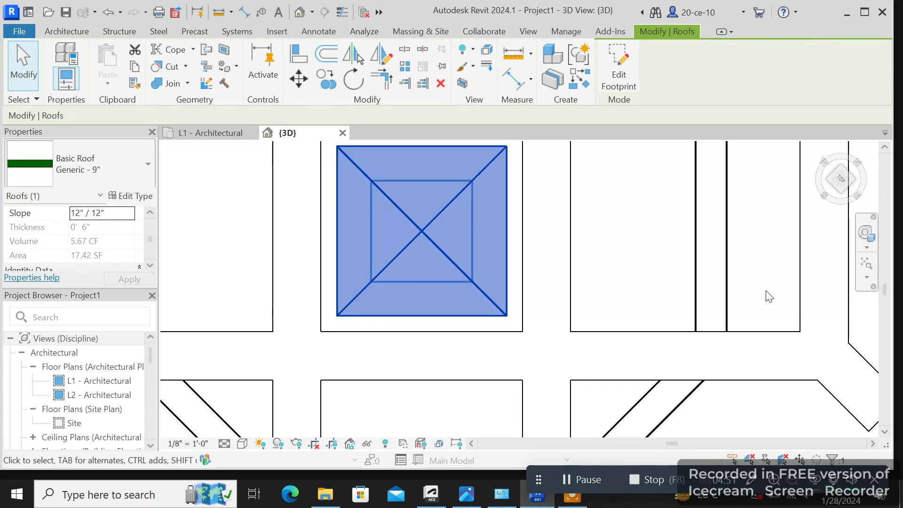
# - Move the pyramid roof vertically down from its base so that it rests on top of the beam grid
pyautogui.moveTo(842, 181)
pyautogui.mouseDown()
pyautogui.moveTo(842, 433)
pyautogui.moveTo(842, 404)
pyautogui.mouseUp()
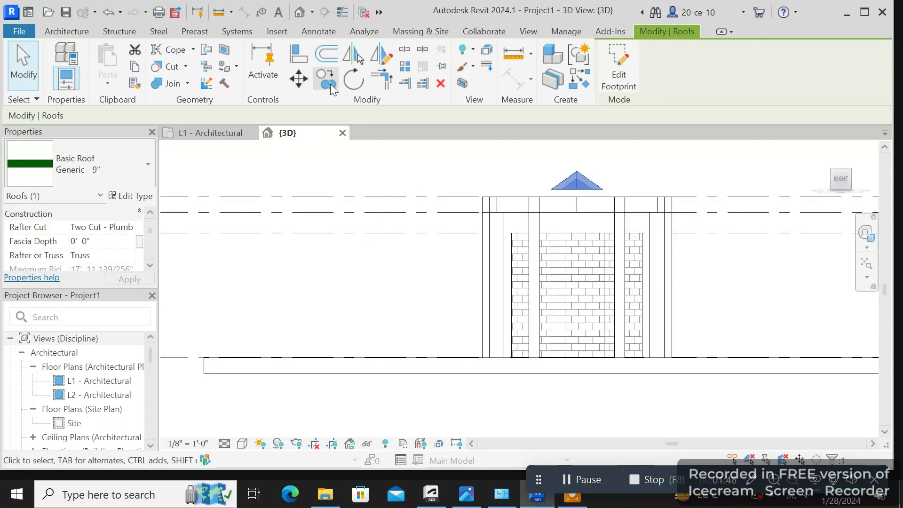
pyautogui.click(299, 79)
pyautogui.scroll(3, 617, 250)
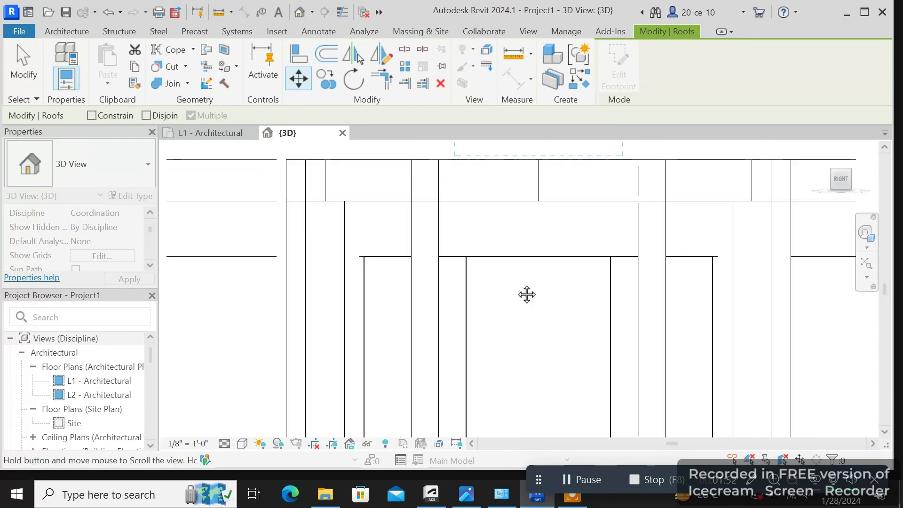
pyautogui.moveTo(527, 295); pyautogui.dragTo(489, 421, button='middle')
pyautogui.scroll(1, 489, 414)
pyautogui.click(500, 258)
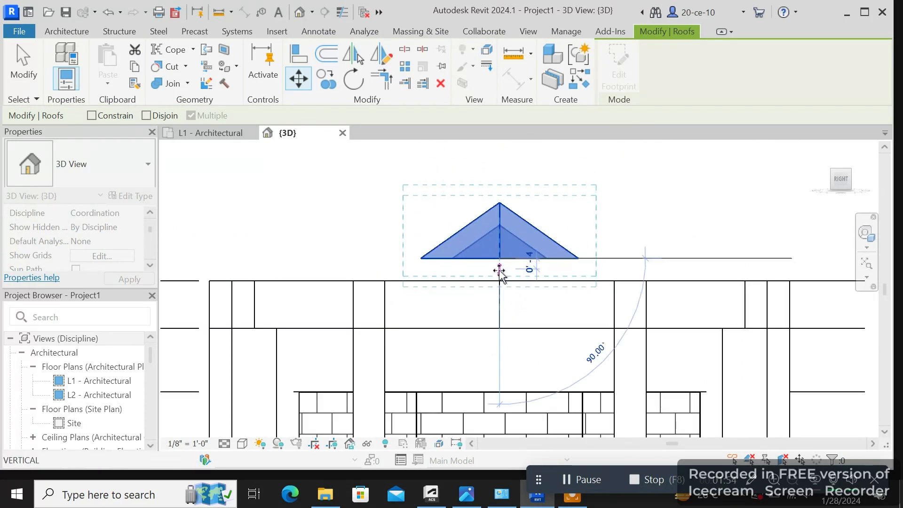
pyautogui.click(500, 281)
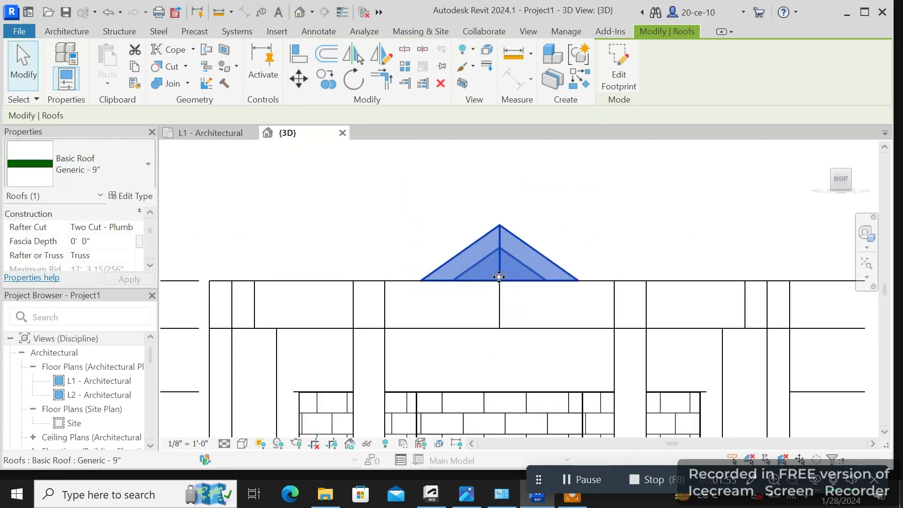
pyautogui.rightClick(567, 249)
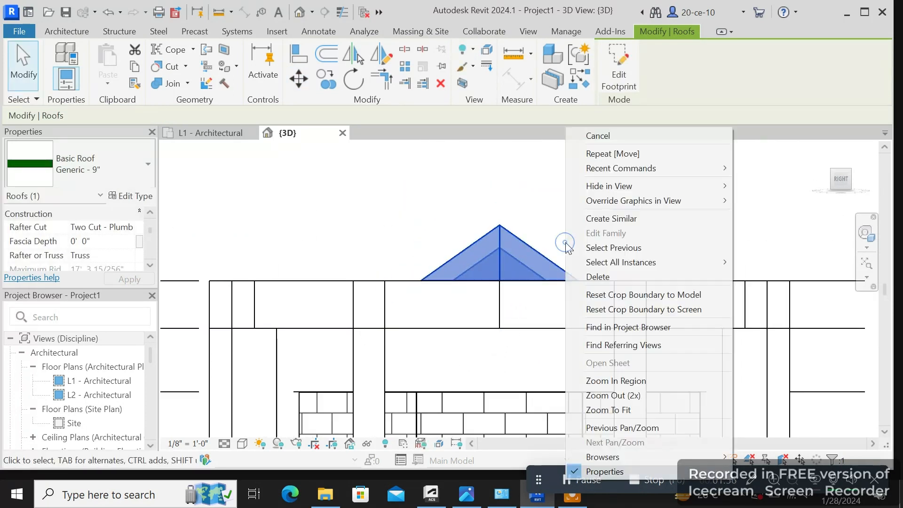
pyautogui.click(619, 140)
# - Examine the pyramid roof and beam structure from the back, left, front and top
pyautogui.scroll(-2, 614, 223)
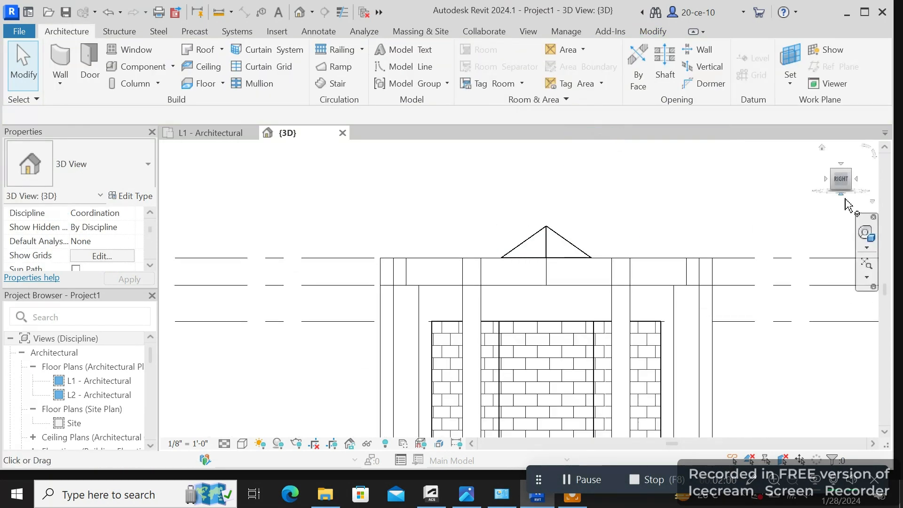
pyautogui.moveTo(843, 183); pyautogui.dragTo(745, 182)
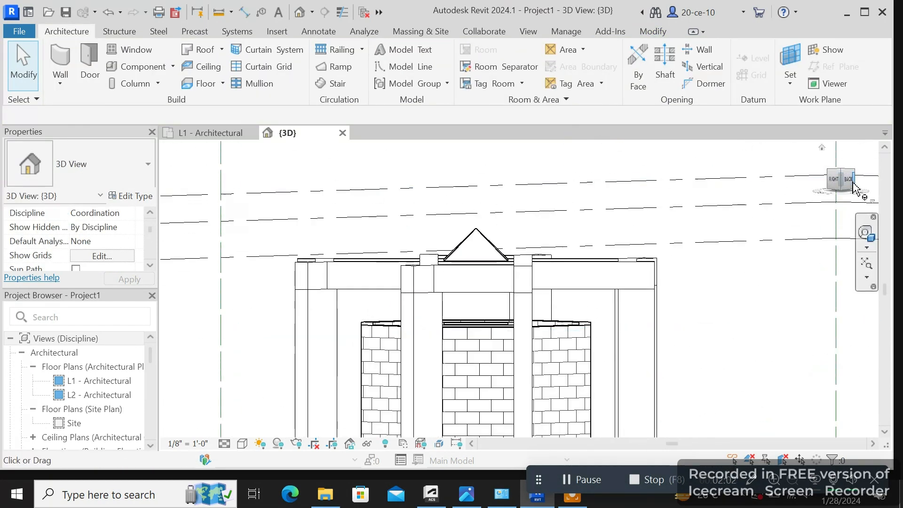
pyautogui.click(856, 188)
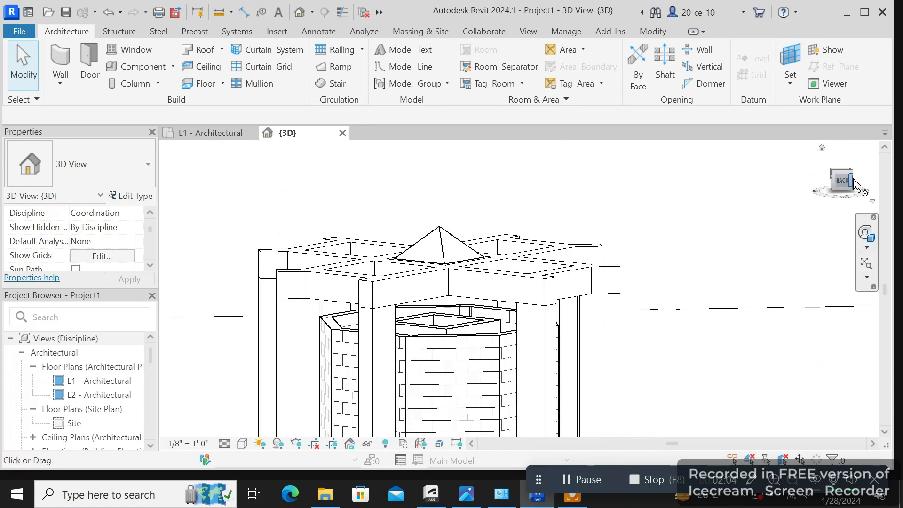
pyautogui.click(855, 186)
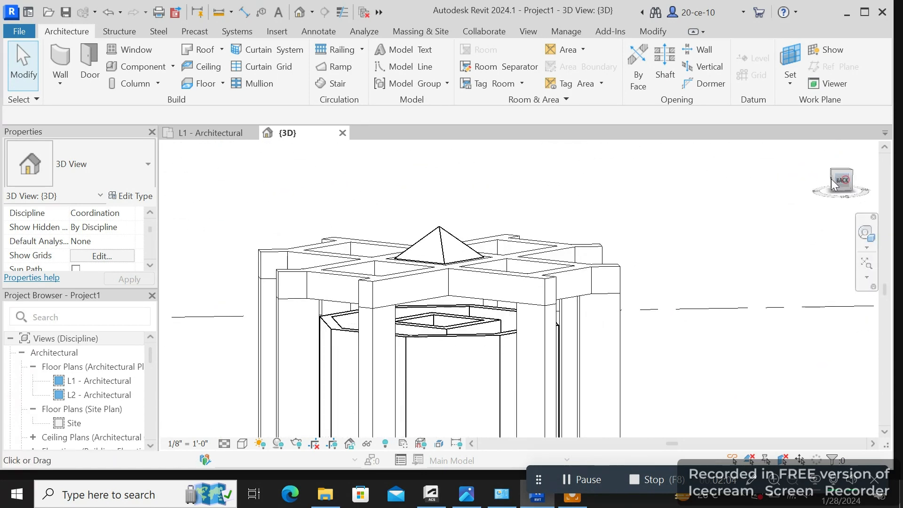
pyautogui.click(855, 186)
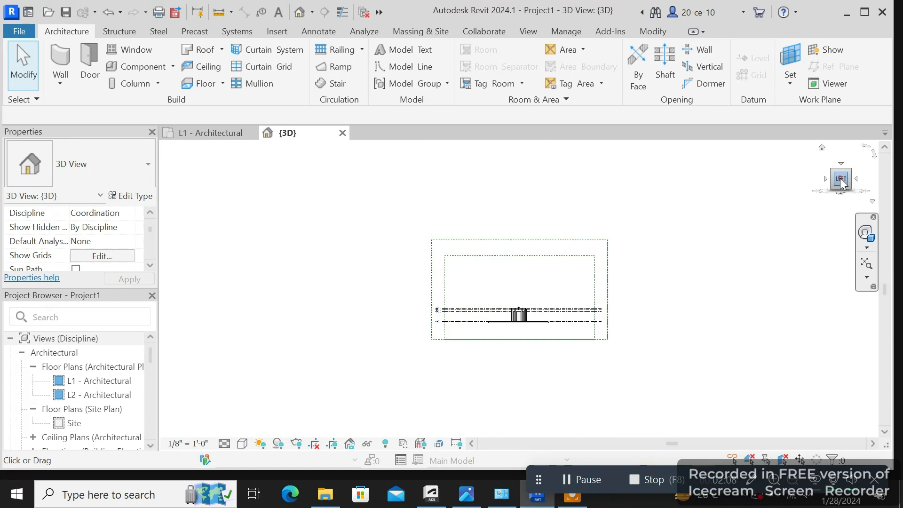
pyautogui.moveTo(840, 180); pyautogui.dragTo(748, 181)
pyautogui.moveTo(851, 183); pyautogui.dragTo(803, 204)
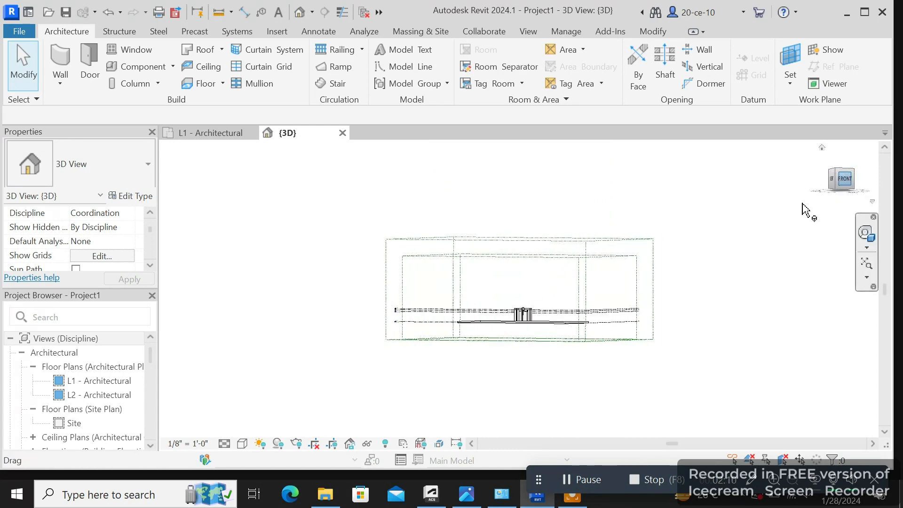
pyautogui.scroll(5, 538, 329)
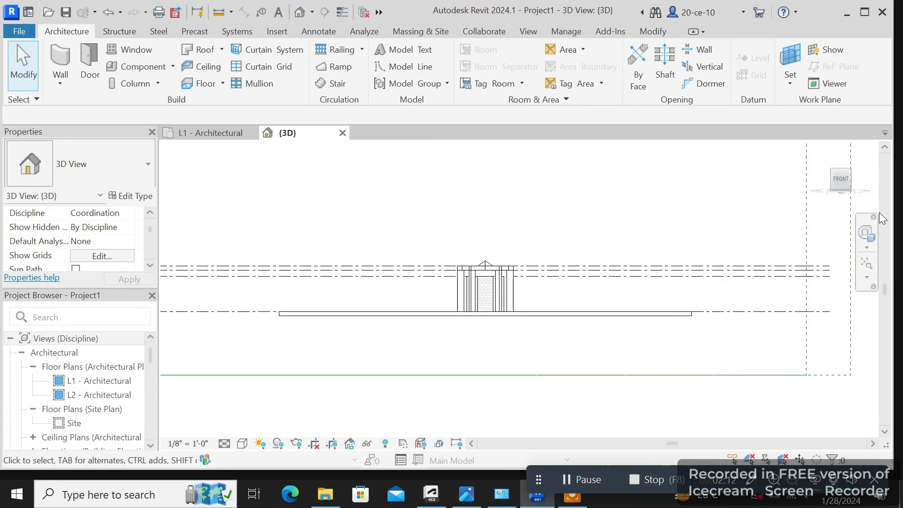
pyautogui.moveTo(838, 179); pyautogui.dragTo(835, 212)
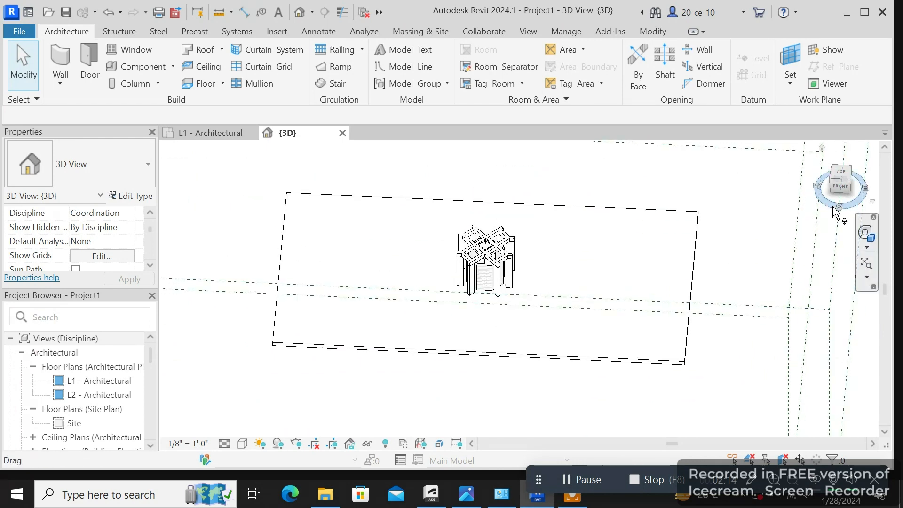
pyautogui.moveTo(840, 179); pyautogui.dragTo(839, 190)
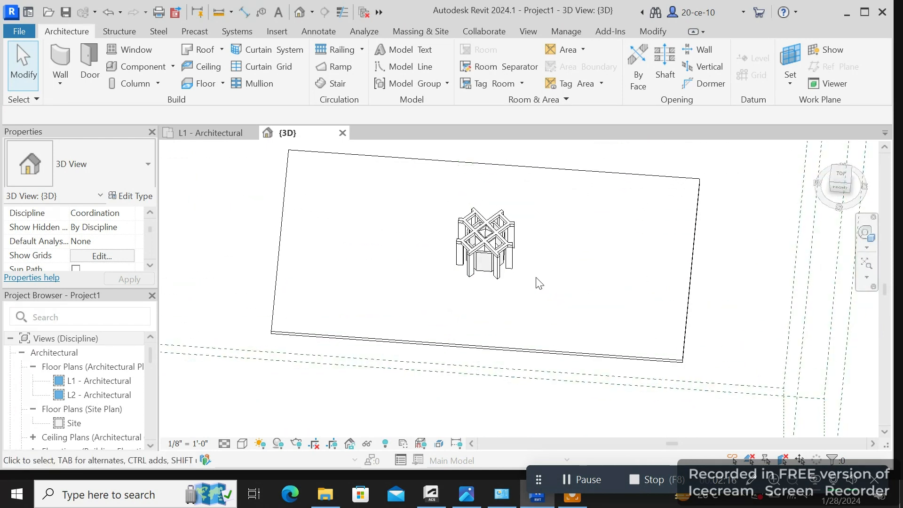
pyautogui.scroll(2, 539, 284)
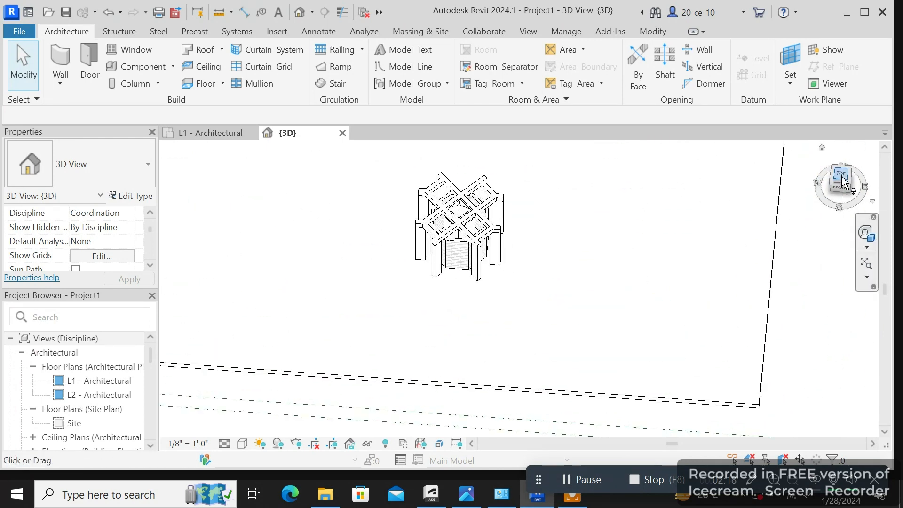
pyautogui.click(842, 179)
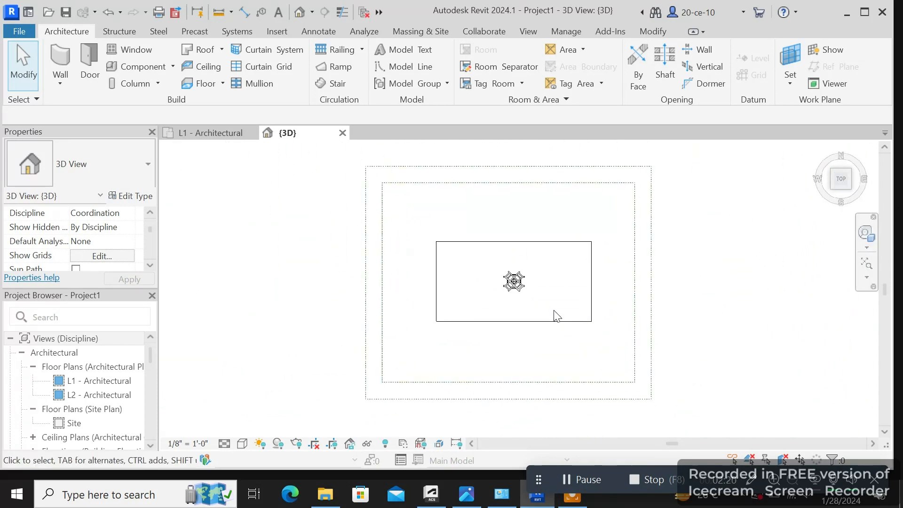
pyautogui.scroll(2, 557, 316)
pyautogui.scroll(2, 433, 312)
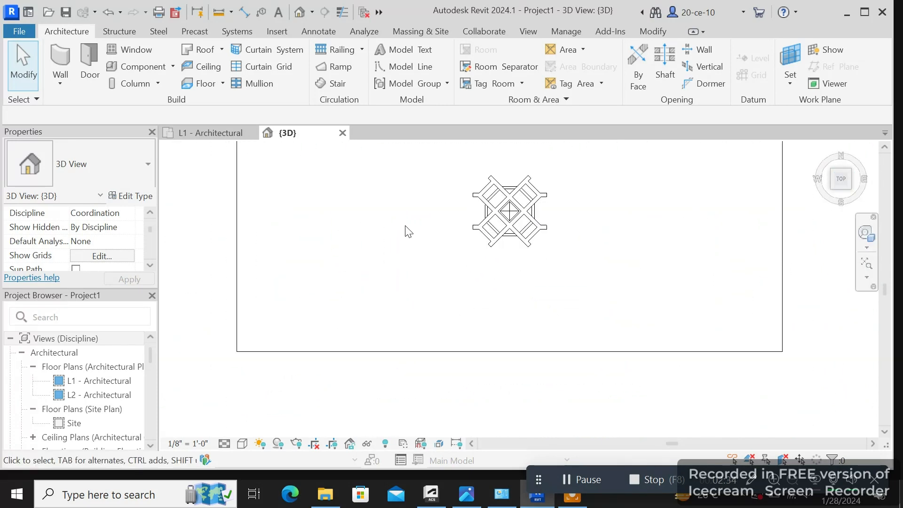
pyautogui.moveTo(409, 231); pyautogui.dragTo(460, 341, button='middle')
pyautogui.scroll(1, 455, 337)
pyautogui.scroll(-1, 459, 340)
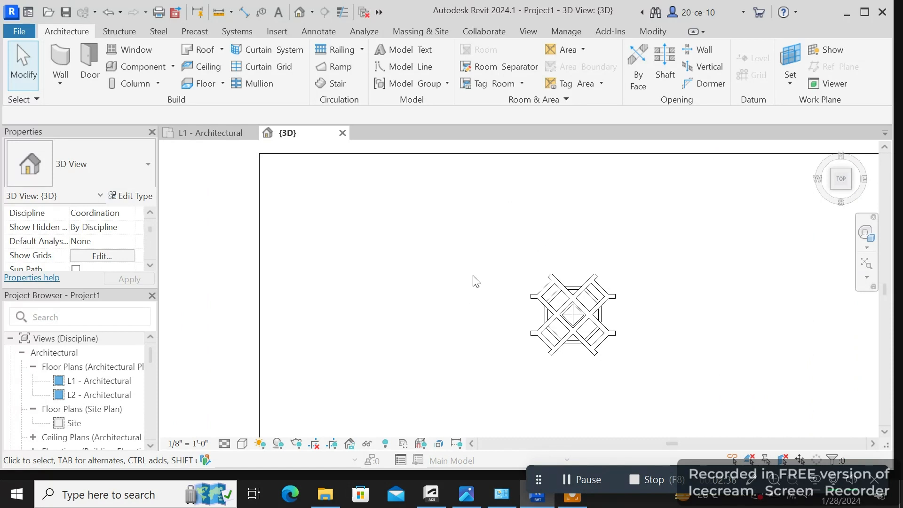
# - Start an in-place model in the Generic Models category, keeping the suggested name
pyautogui.click(172, 67)
pyautogui.click(165, 124)
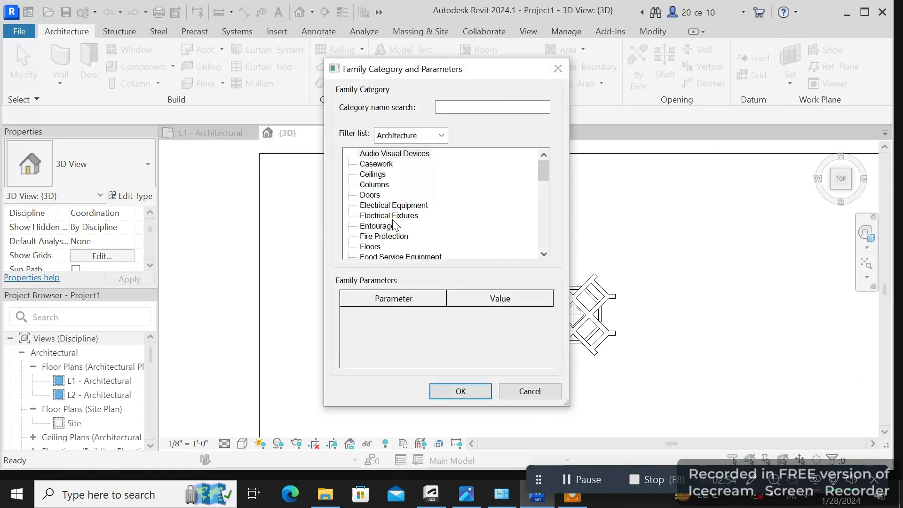
pyautogui.scroll(-2, 394, 227)
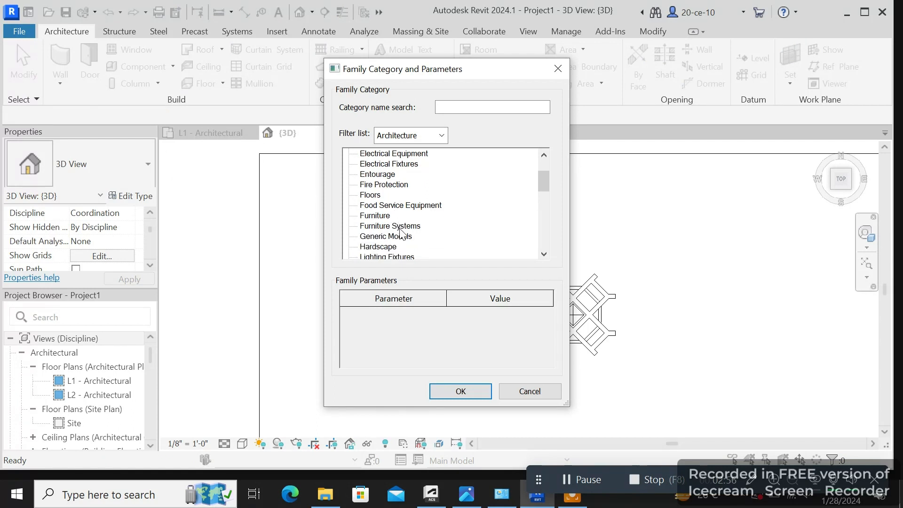
pyautogui.click(398, 236)
pyautogui.click(460, 392)
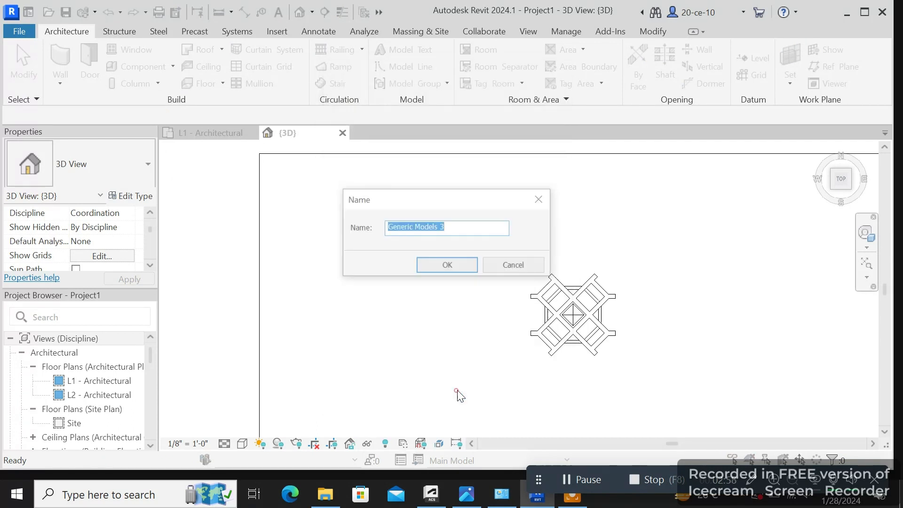
pyautogui.click(461, 269)
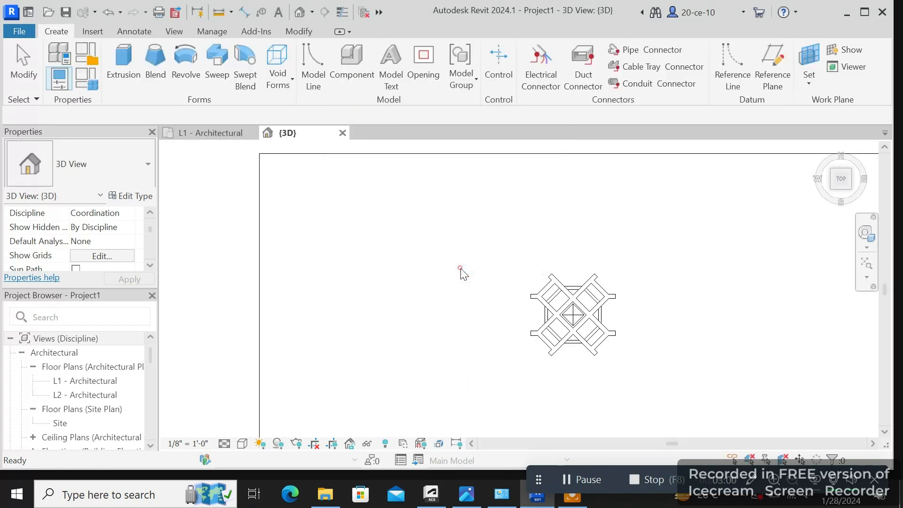
# - Start an extrusion and pick the west edge face of the road slab as its work plane
pyautogui.click(127, 64)
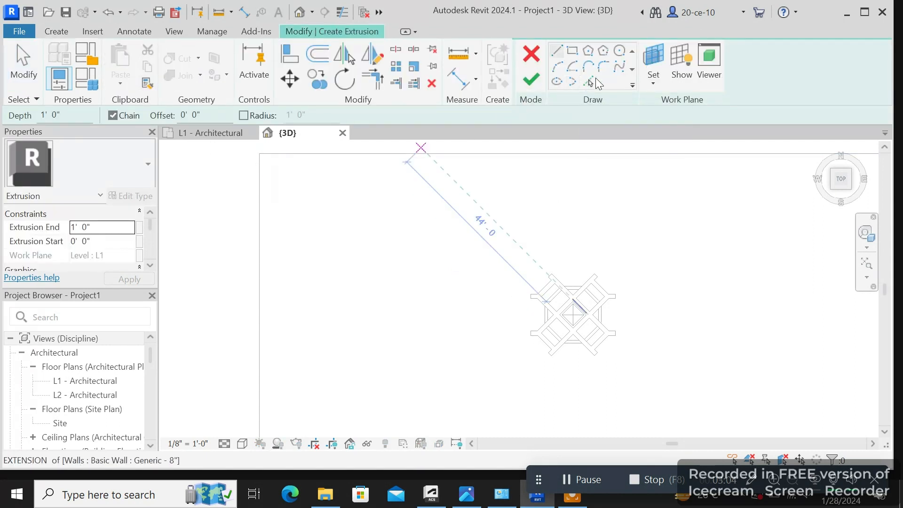
pyautogui.click(654, 84)
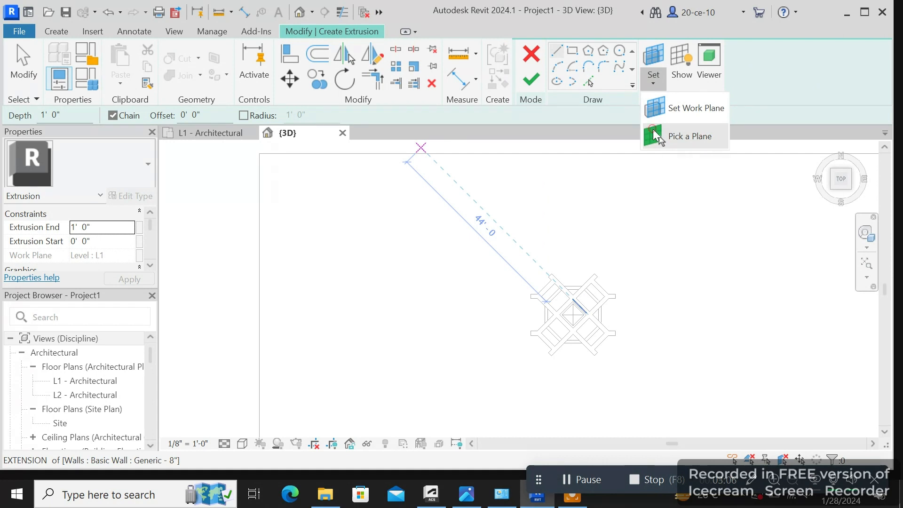
pyautogui.click(652, 130)
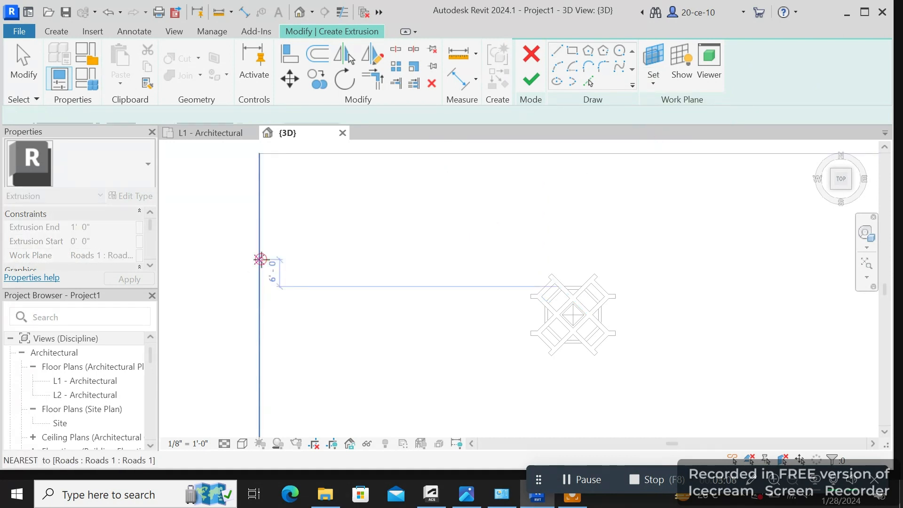
pyautogui.click(258, 258)
pyautogui.rightClick(327, 230)
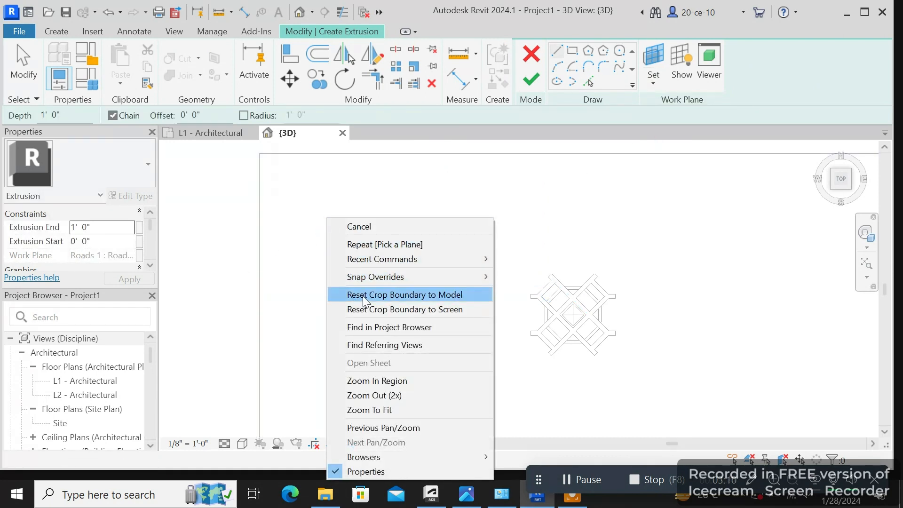
pyautogui.click(377, 228)
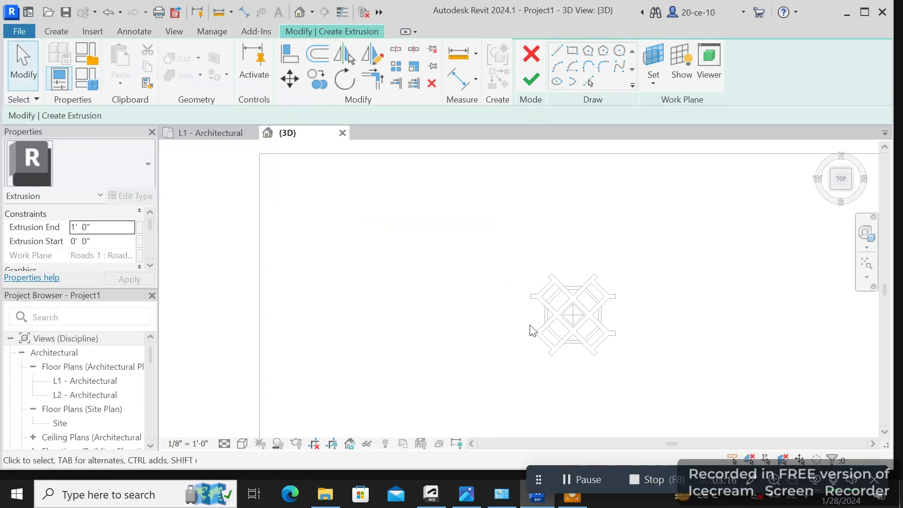
# - Pick the road slab's west edge face again as the extrusion's work plane
pyautogui.scroll(-1, 529, 329)
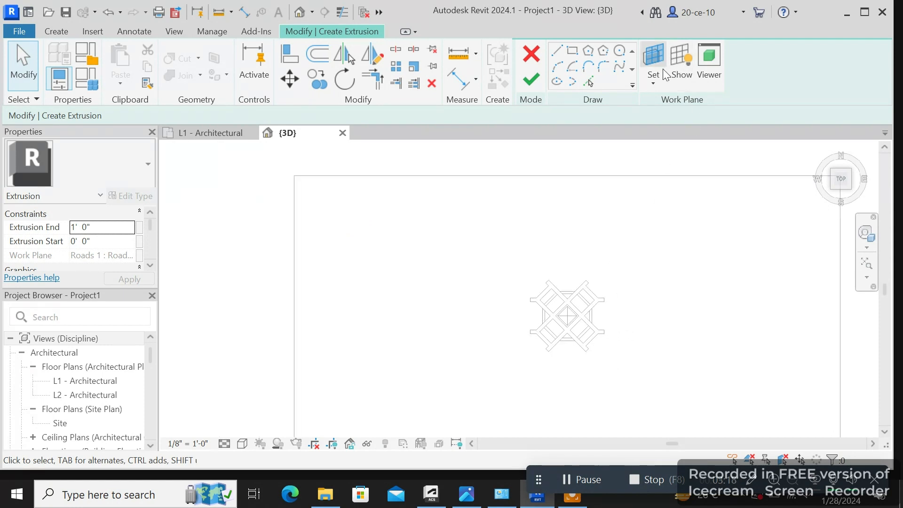
pyautogui.click(660, 80)
pyautogui.click(680, 133)
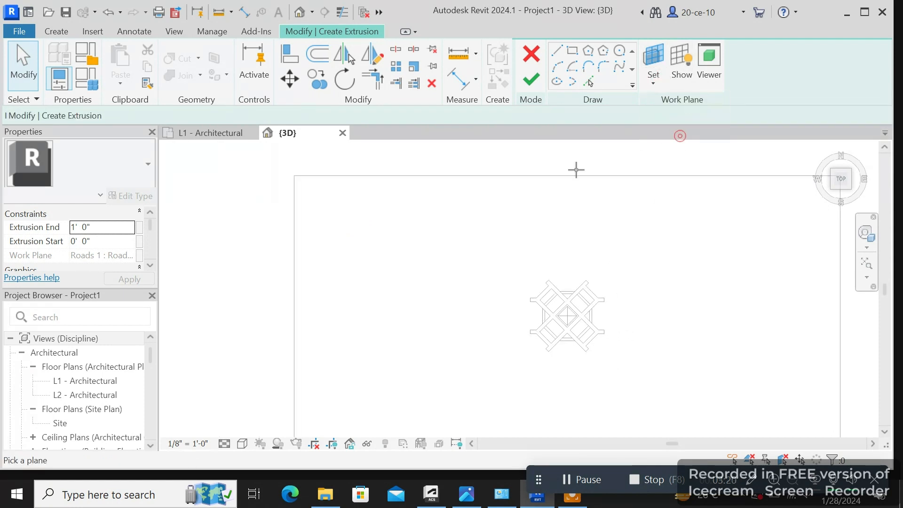
pyautogui.click(295, 254)
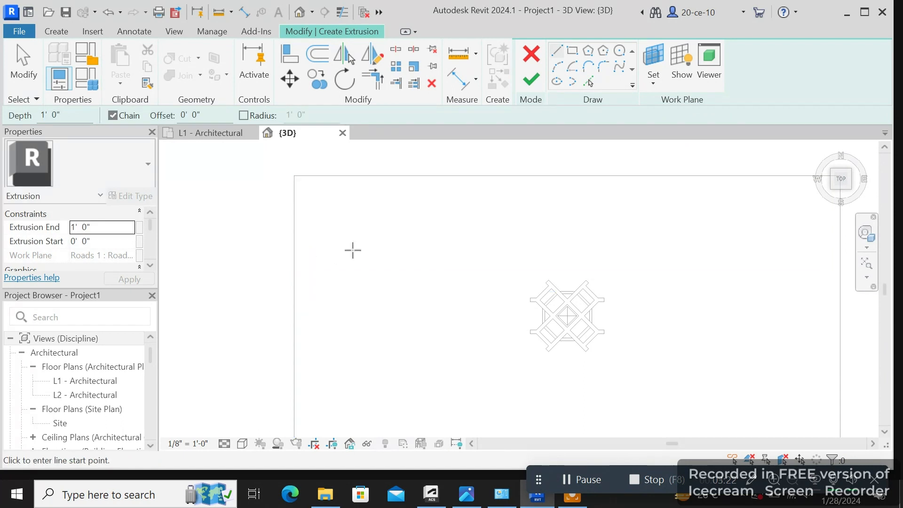
pyautogui.scroll(1, 524, 367)
pyautogui.scroll(2, 528, 353)
pyautogui.moveTo(516, 283); pyautogui.dragTo(421, 317, button='middle')
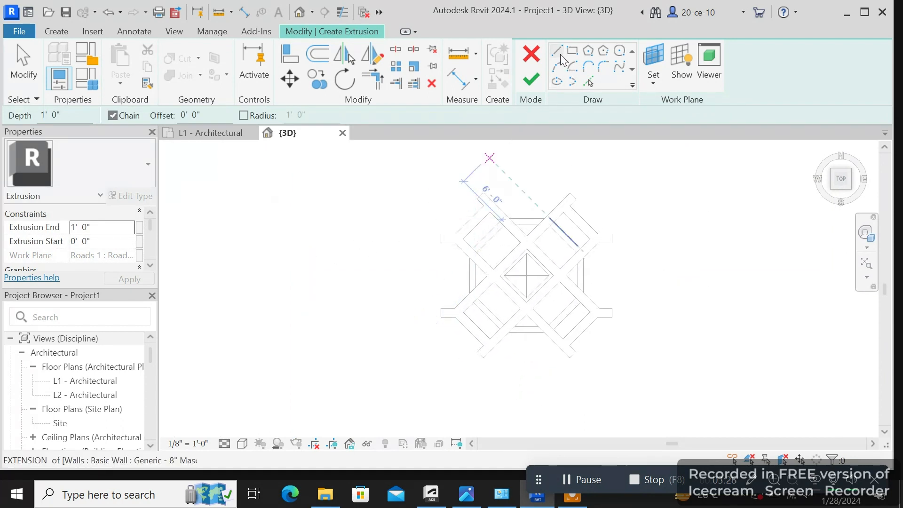
# - Sketch a horizontal reference line 22'-6" long westward from the outer corner of the pavilion's southwest beam end
pyautogui.scroll(-2, 402, 287)
pyautogui.moveTo(405, 290); pyautogui.dragTo(549, 302, button='middle')
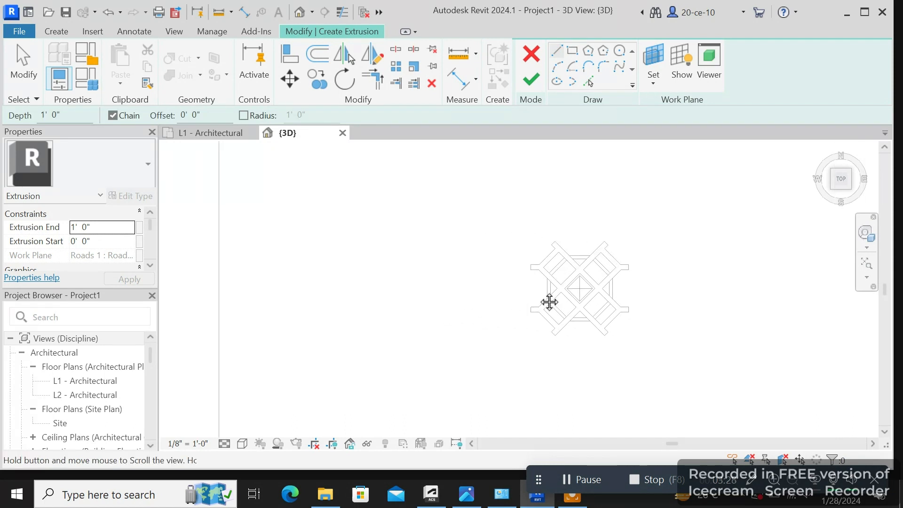
pyautogui.scroll(3, 540, 291)
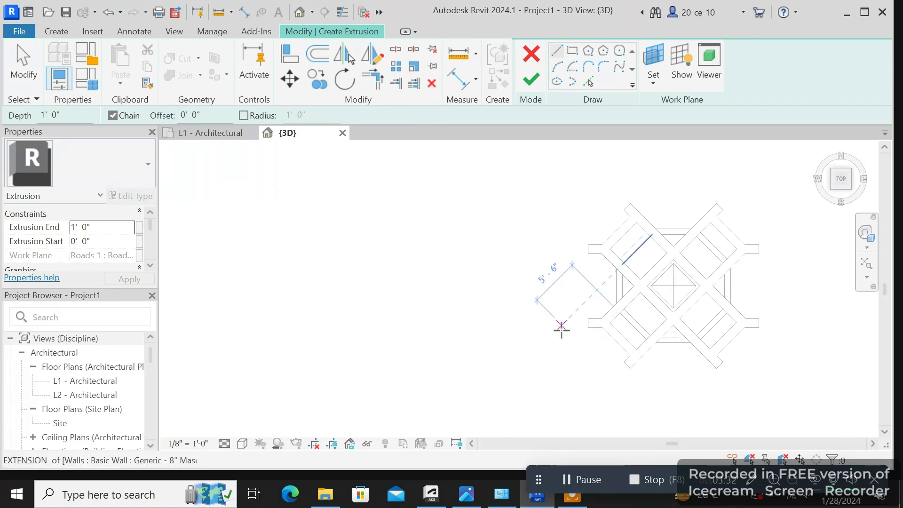
pyautogui.scroll(2, 560, 327)
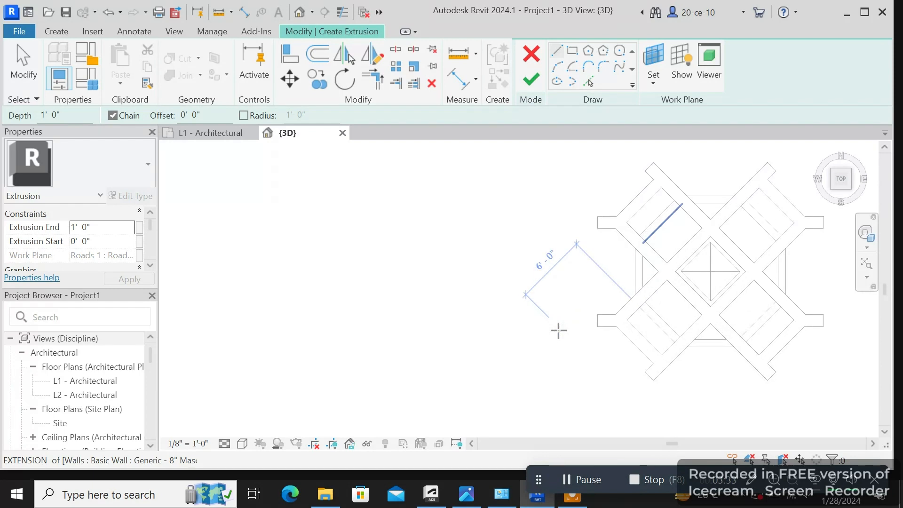
pyautogui.click(597, 326)
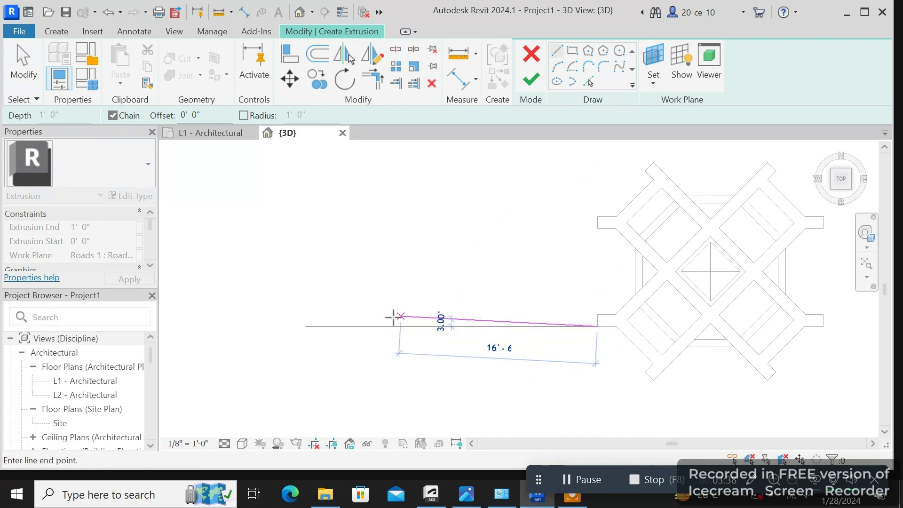
pyautogui.click(329, 326)
pyautogui.rightClick(346, 324)
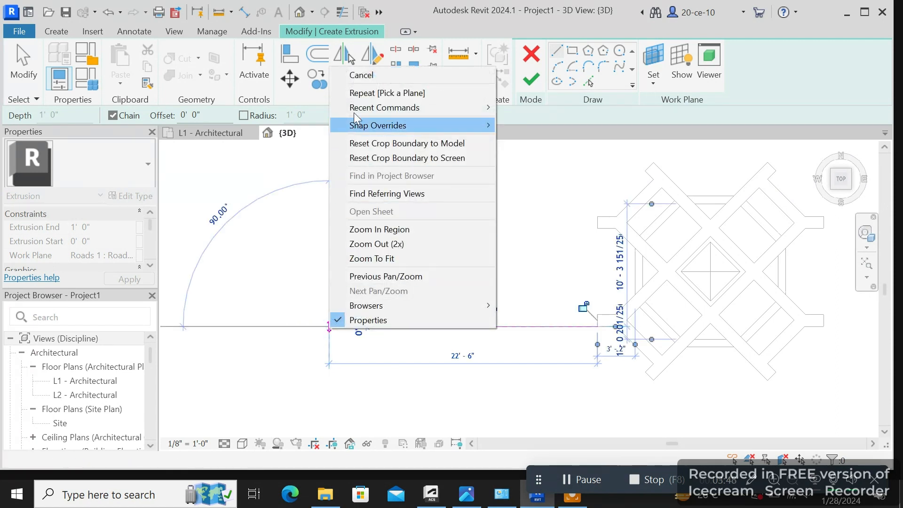
pyautogui.click(355, 73)
# - Sketch a 4'-0" by 2'-0" rectangle up and to the west from the reference line's free end
pyautogui.scroll(2, 343, 349)
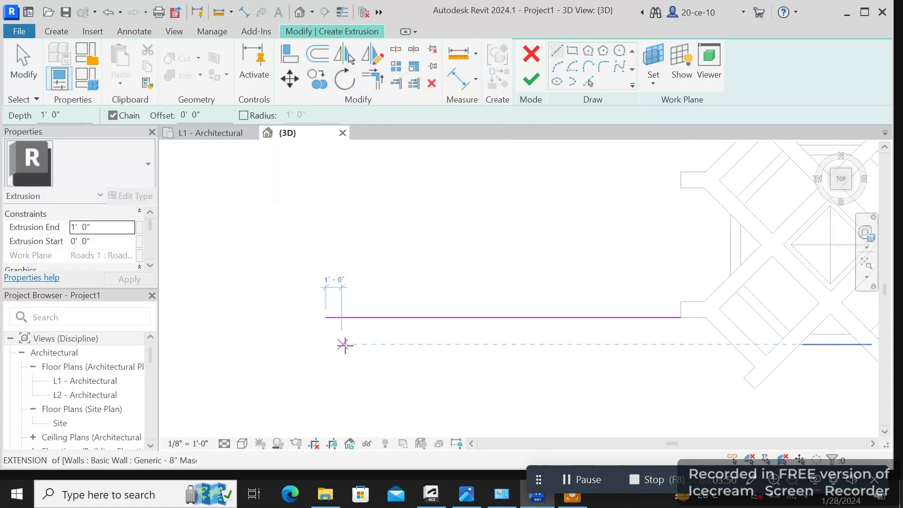
pyautogui.moveTo(353, 352); pyautogui.dragTo(442, 368, button='middle')
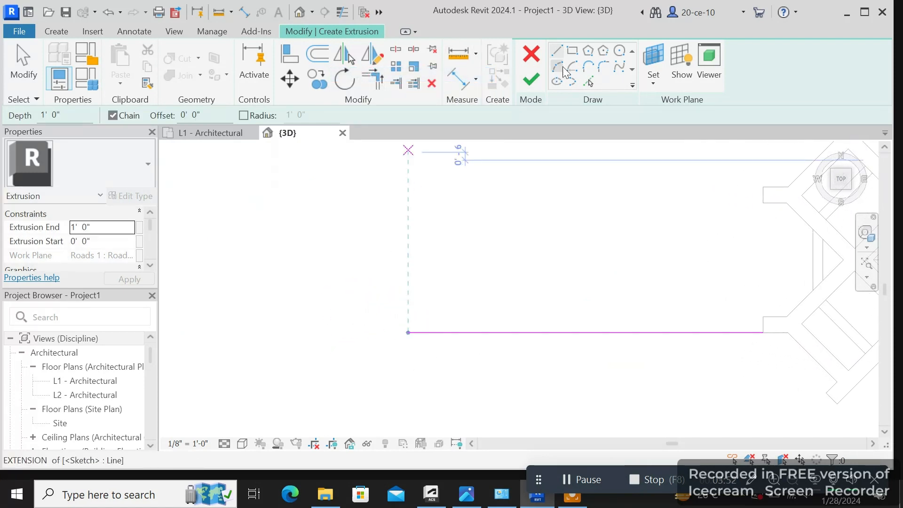
pyautogui.click(572, 52)
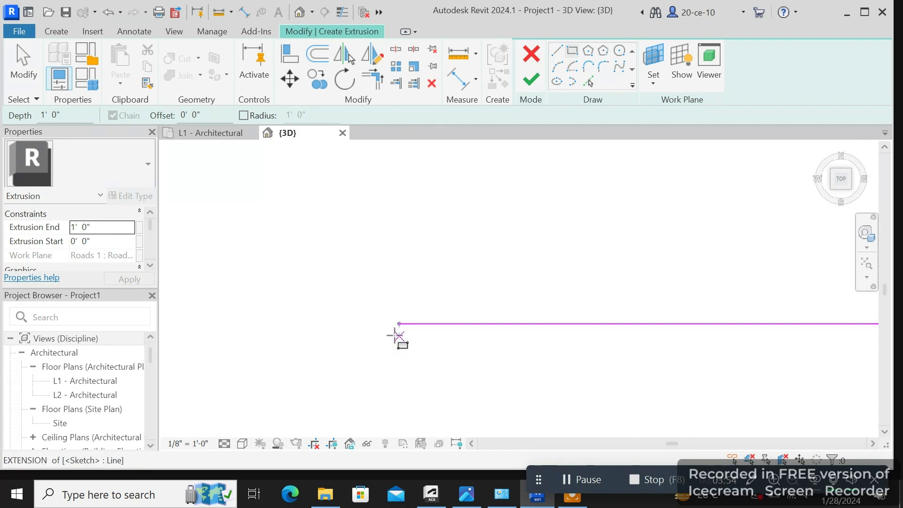
pyautogui.click(399, 324)
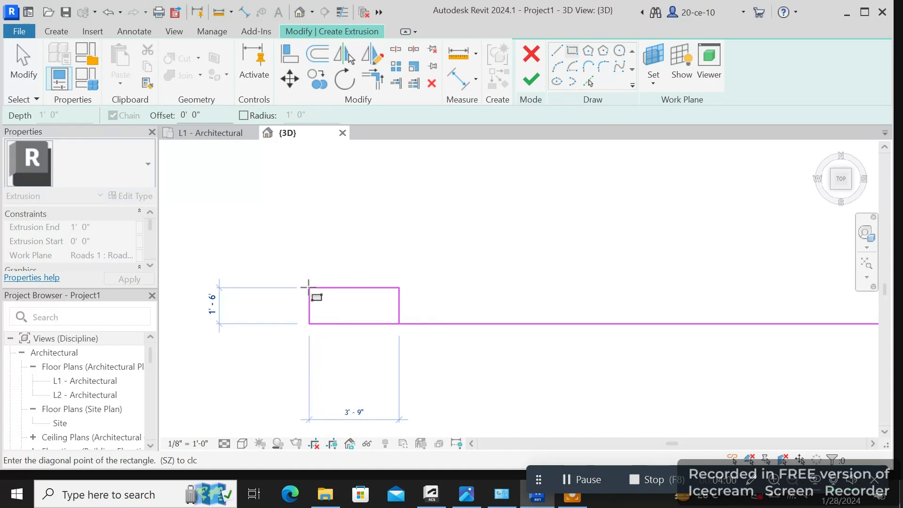
pyautogui.moveTo(310, 285); pyautogui.dragTo(390, 285, button='middle')
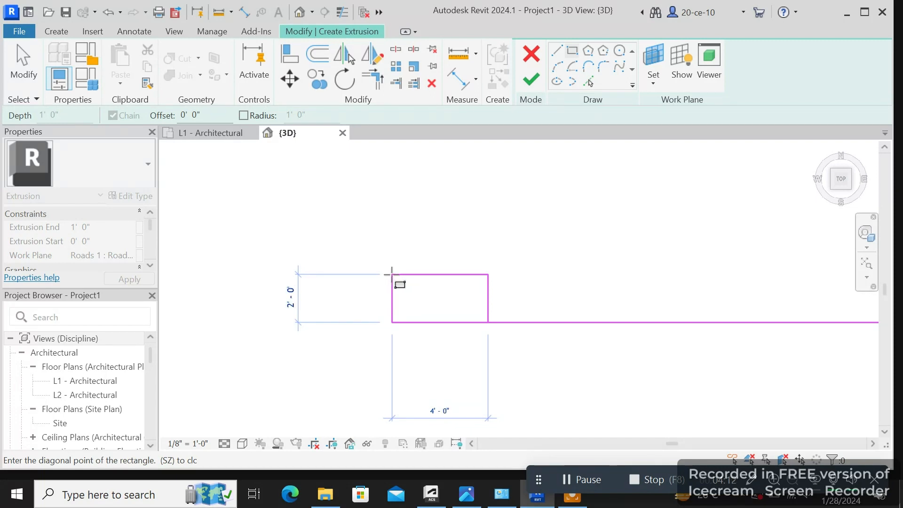
pyautogui.click(391, 274)
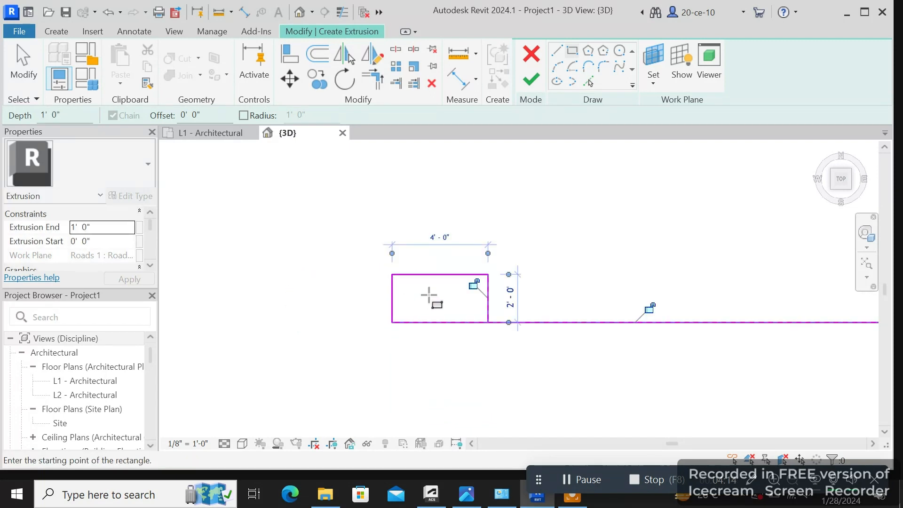
pyautogui.scroll(-4, 429, 296)
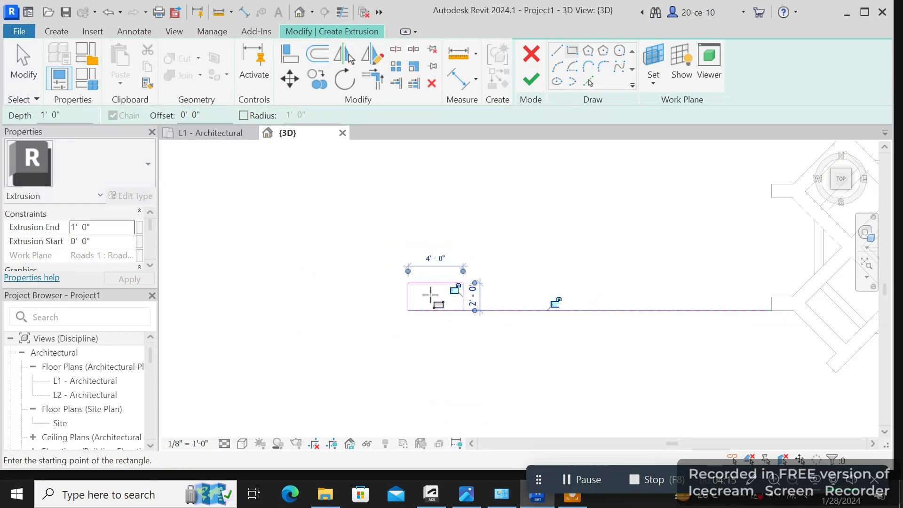
pyautogui.rightClick(481, 220)
pyautogui.click(503, 228)
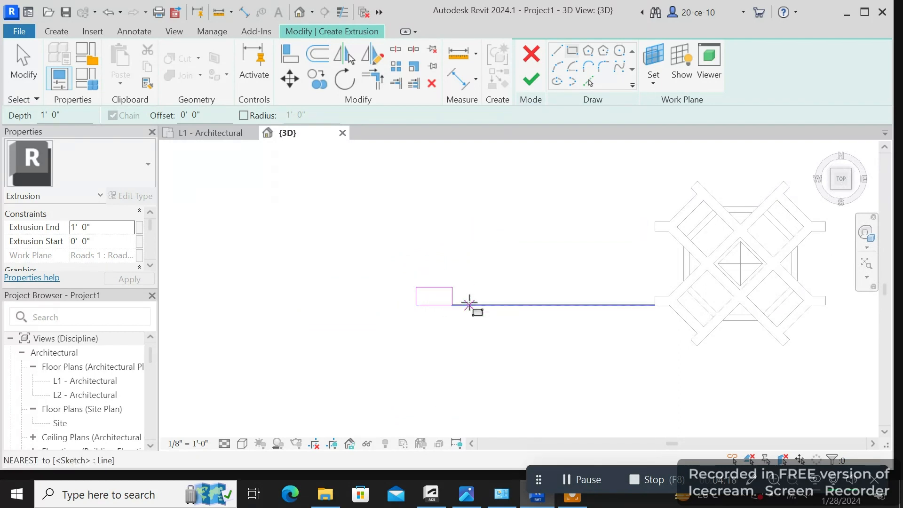
# - Leave the Rectangle tool and delete the horizontal reference line between the small rectangle and the pavilion
pyautogui.rightClick(541, 305)
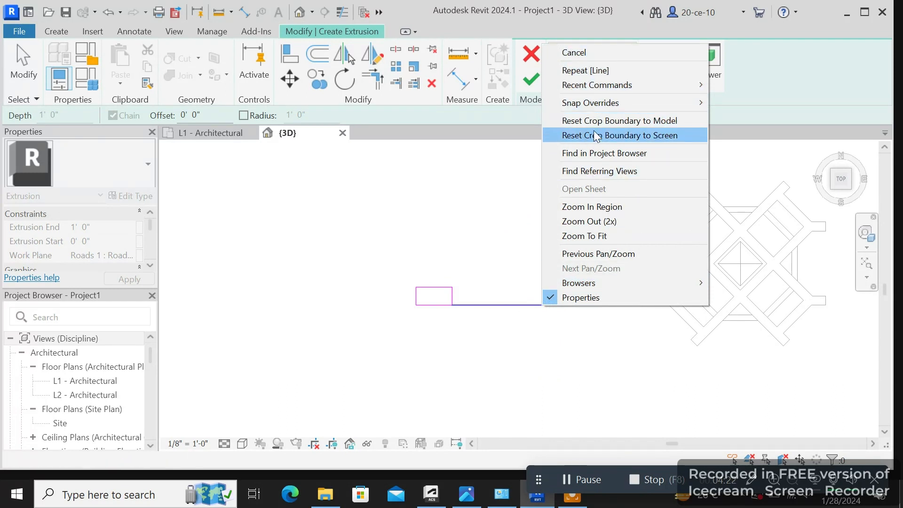
pyautogui.click(522, 165)
pyautogui.rightClick(524, 168)
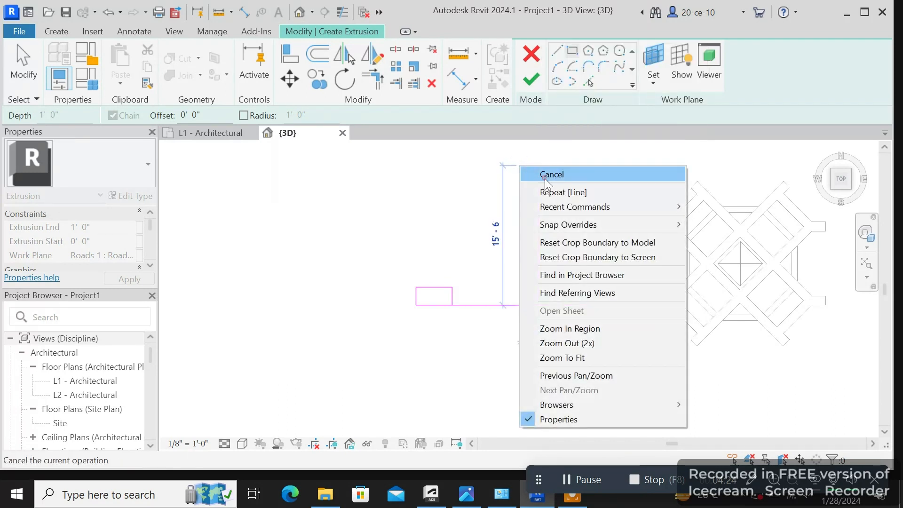
pyautogui.click(545, 176)
pyautogui.rightClick(553, 261)
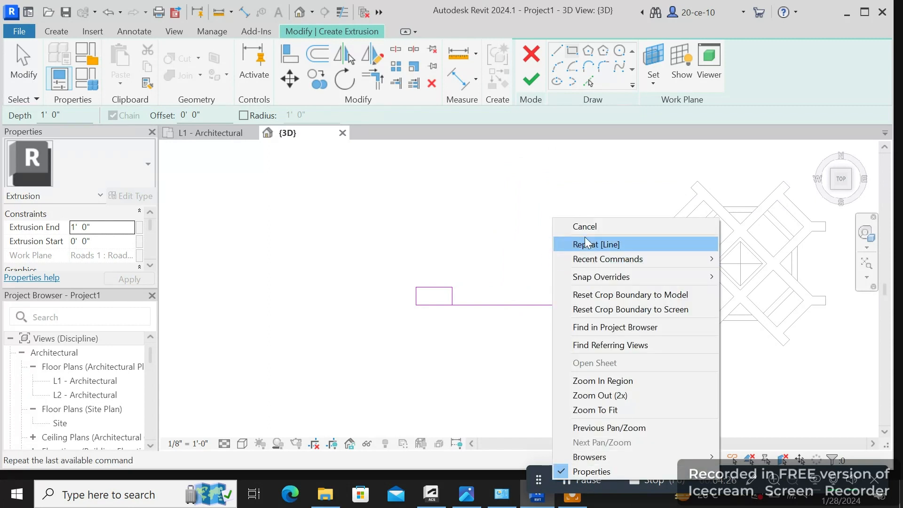
pyautogui.click(583, 226)
pyautogui.click(566, 306)
pyautogui.rightClick(568, 306)
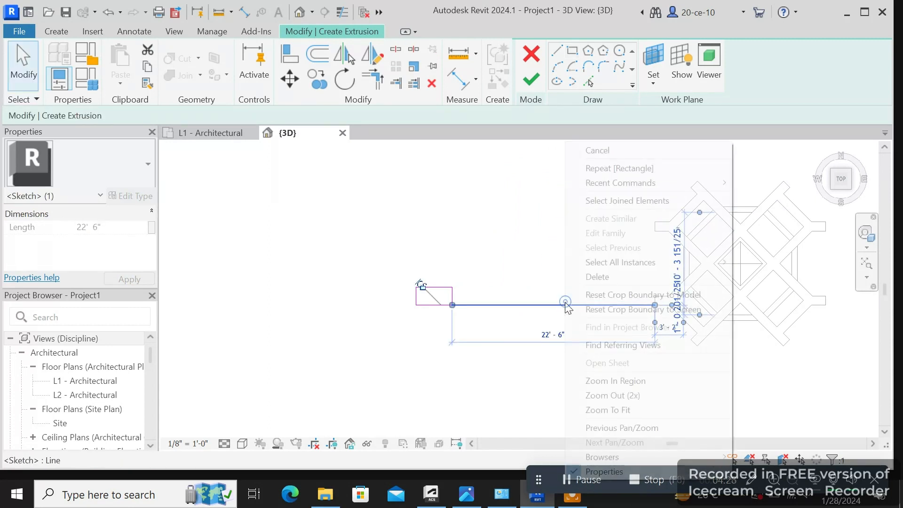
pyautogui.click(602, 276)
# - Mirror a copy of the small rectangle northward about a horizontal axis drawn through the middle of the pavilion's west beam
pyautogui.scroll(-3, 564, 307)
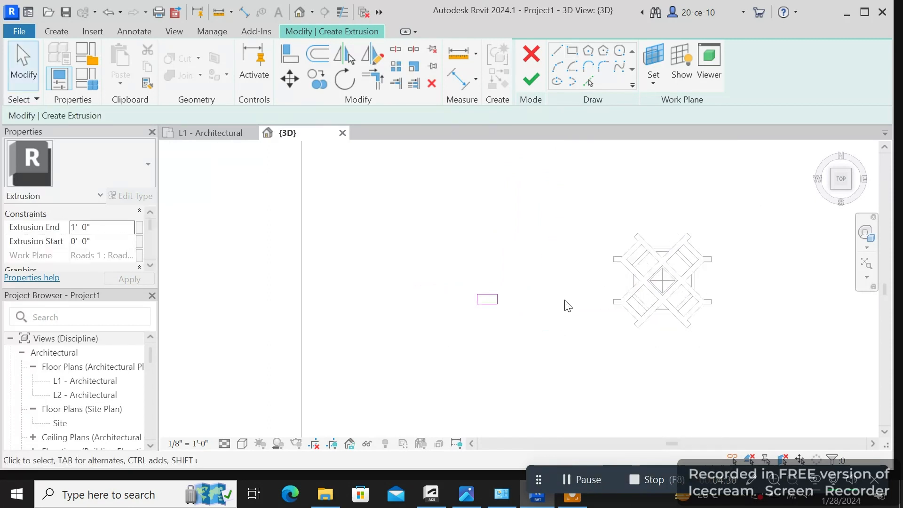
pyautogui.scroll(-2, 586, 261)
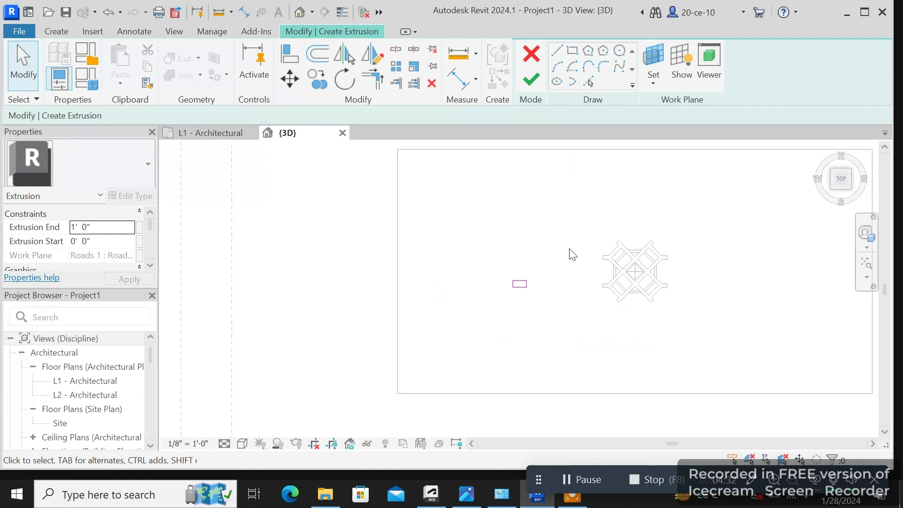
pyautogui.moveTo(569, 249); pyautogui.dragTo(563, 330, button='middle')
pyautogui.scroll(2, 563, 329)
pyautogui.scroll(3, 532, 377)
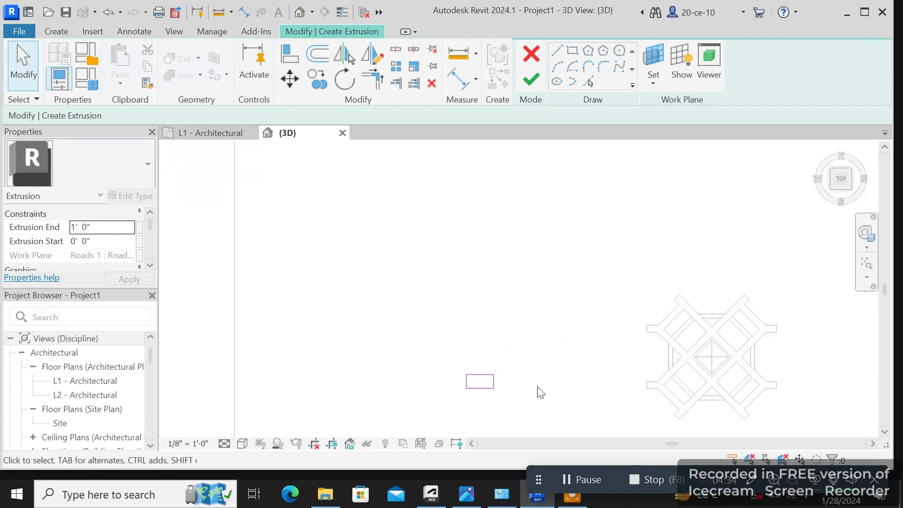
pyautogui.scroll(1, 542, 392)
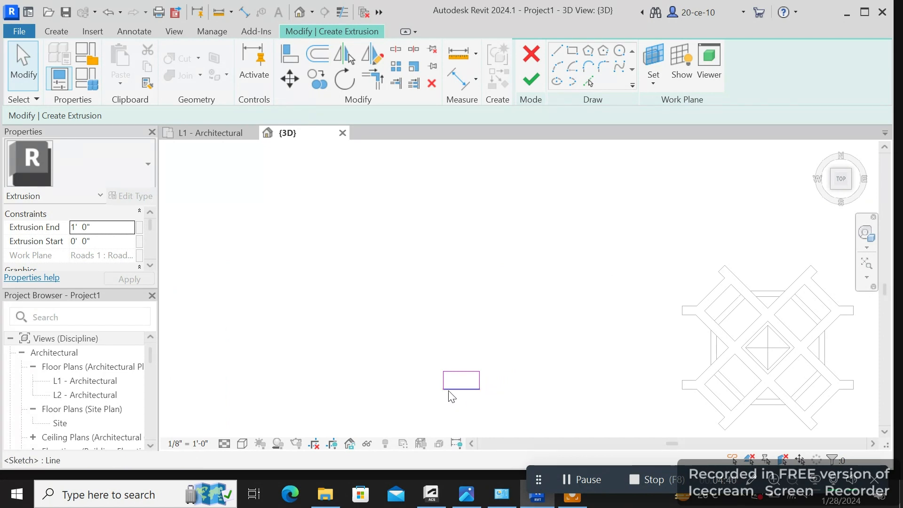
pyautogui.scroll(1, 603, 340)
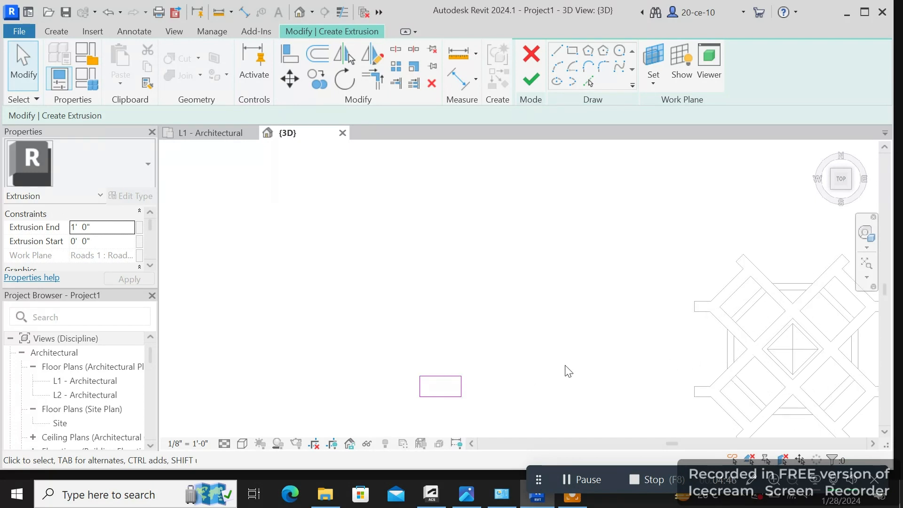
pyautogui.moveTo(491, 415); pyautogui.dragTo(403, 361)
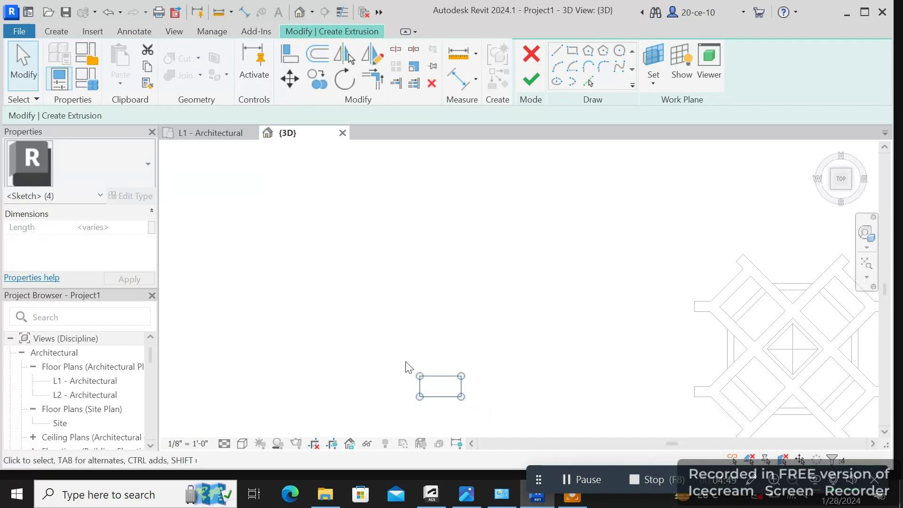
pyautogui.click(378, 54)
pyautogui.scroll(1, 649, 328)
pyautogui.moveTo(772, 374); pyautogui.dragTo(494, 268, button='middle')
pyautogui.click(503, 261)
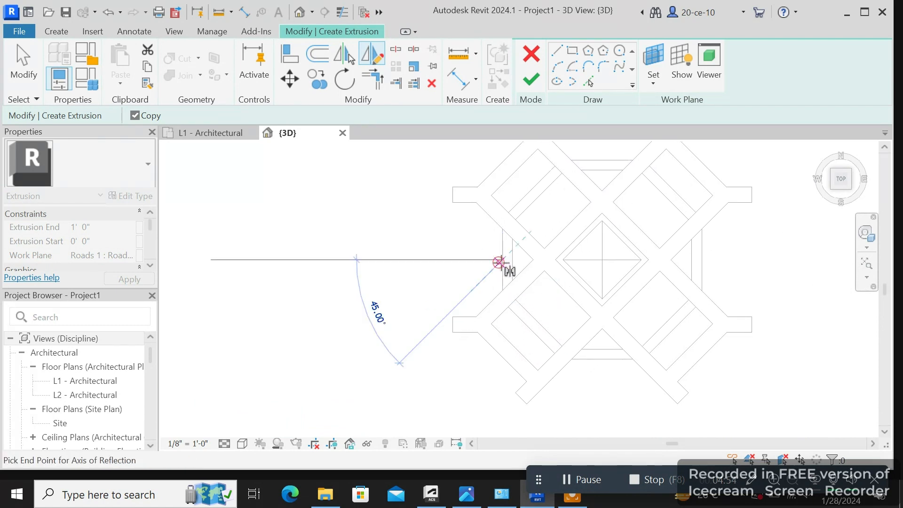
pyautogui.click(513, 259)
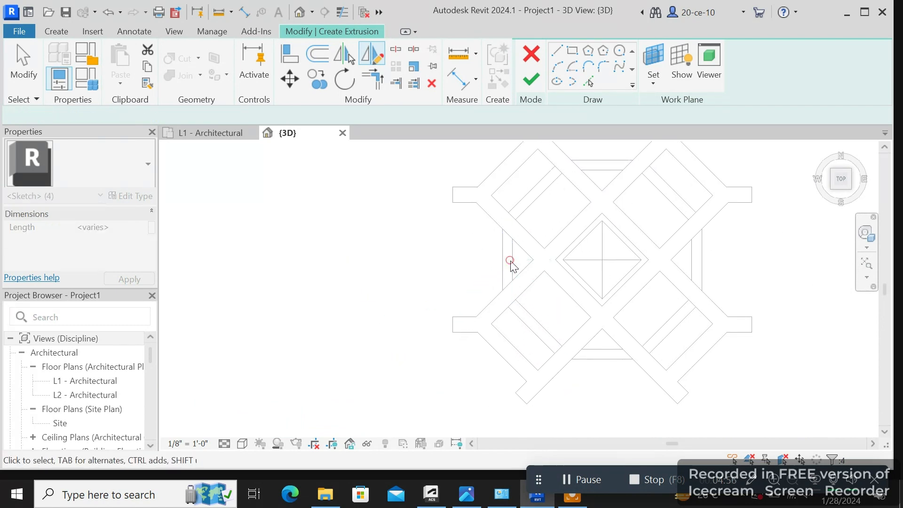
pyautogui.rightClick(466, 258)
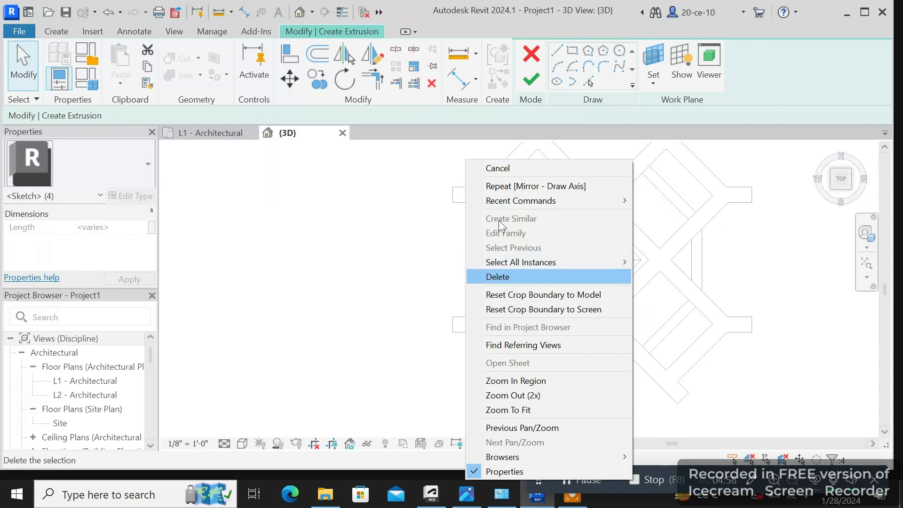
pyautogui.click(498, 168)
# - Mirror copies of both west rectangles to the pavilion's east side about a vertical axis drawn through its centre
pyautogui.scroll(-2, 422, 263)
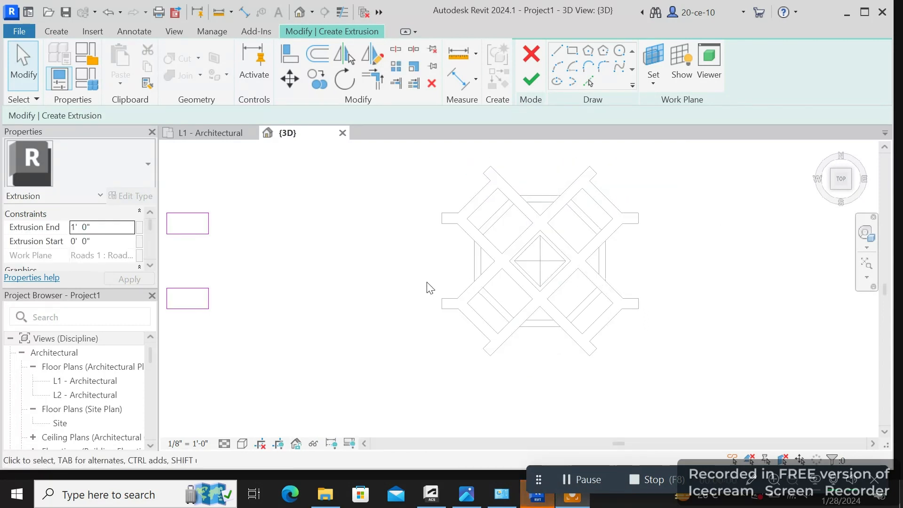
pyautogui.scroll(-2, 396, 276)
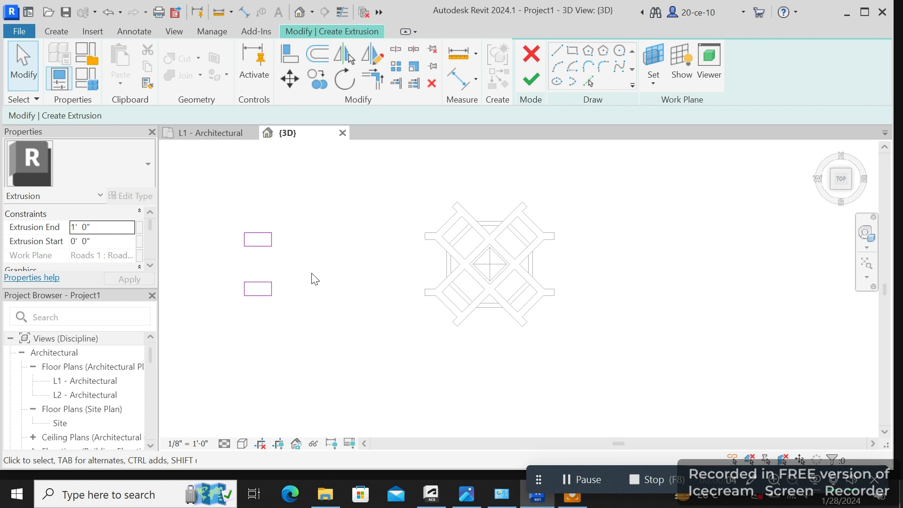
pyautogui.moveTo(314, 279); pyautogui.dragTo(464, 300, button='middle')
pyautogui.scroll(1, 464, 301)
pyautogui.moveTo(422, 358); pyautogui.dragTo(408, 250)
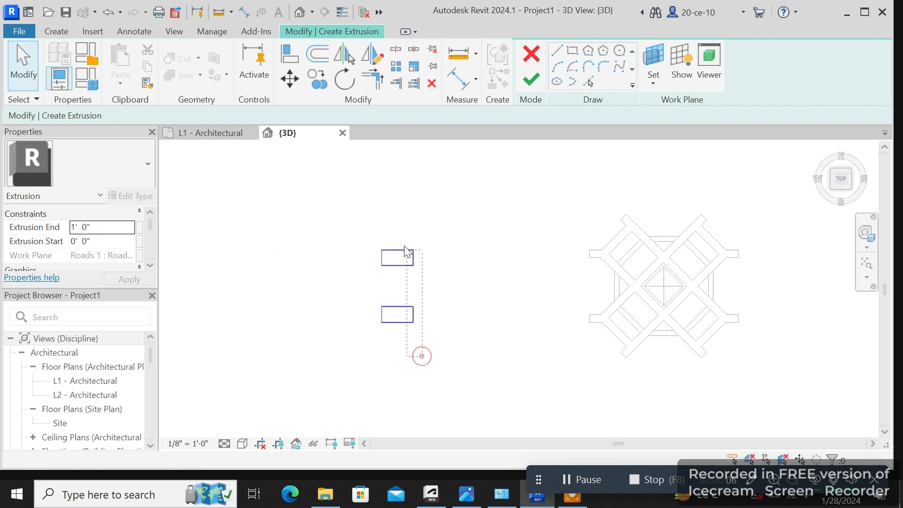
pyautogui.moveTo(362, 223); pyautogui.dragTo(361, 223)
pyautogui.click(371, 55)
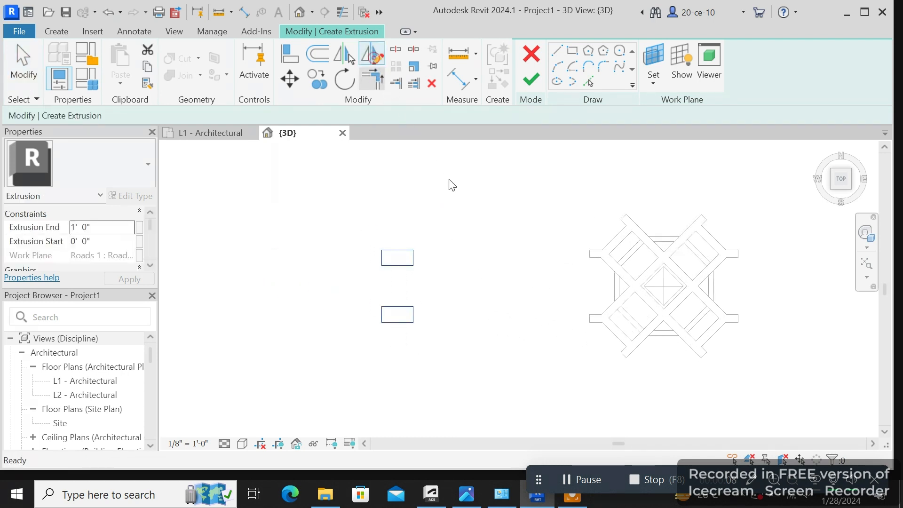
pyautogui.scroll(-1, 554, 268)
pyautogui.moveTo(589, 283); pyautogui.dragTo(398, 251, button='middle')
pyautogui.scroll(2, 400, 253)
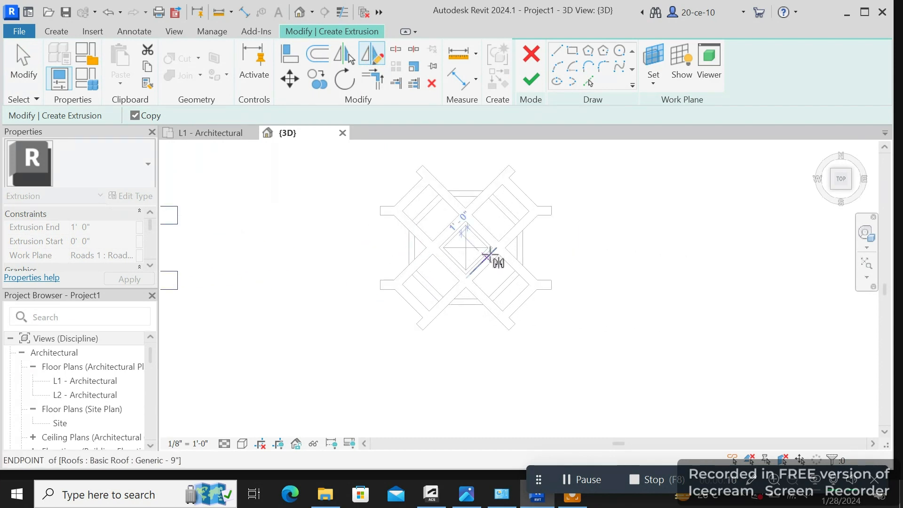
pyautogui.click(465, 196)
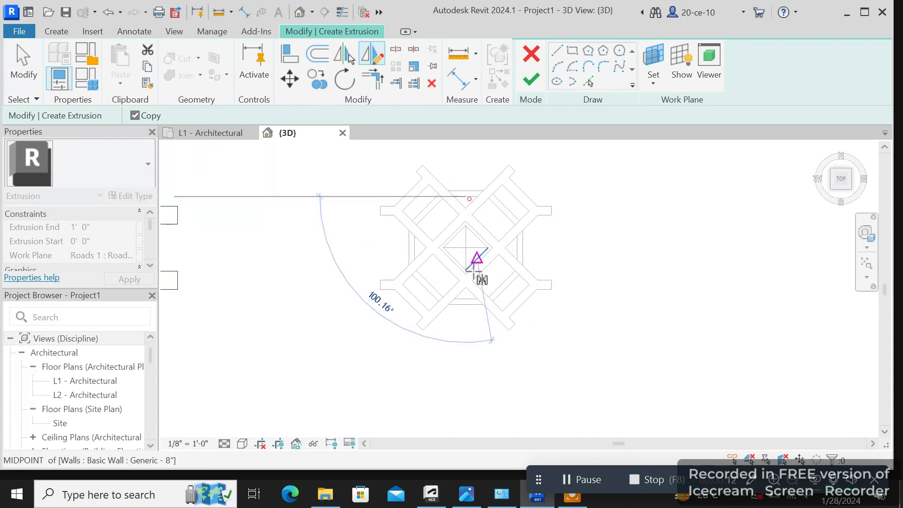
pyautogui.click(467, 297)
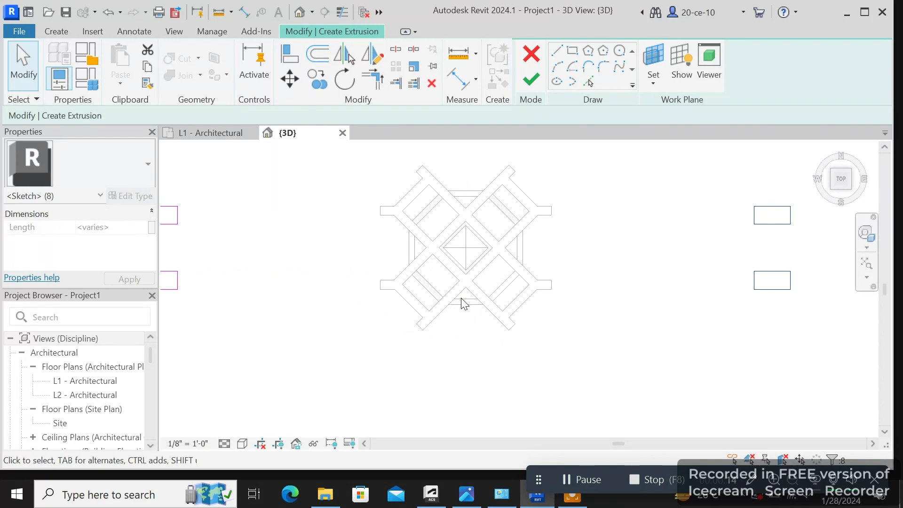
pyautogui.scroll(-1, 464, 303)
pyautogui.rightClick(343, 247)
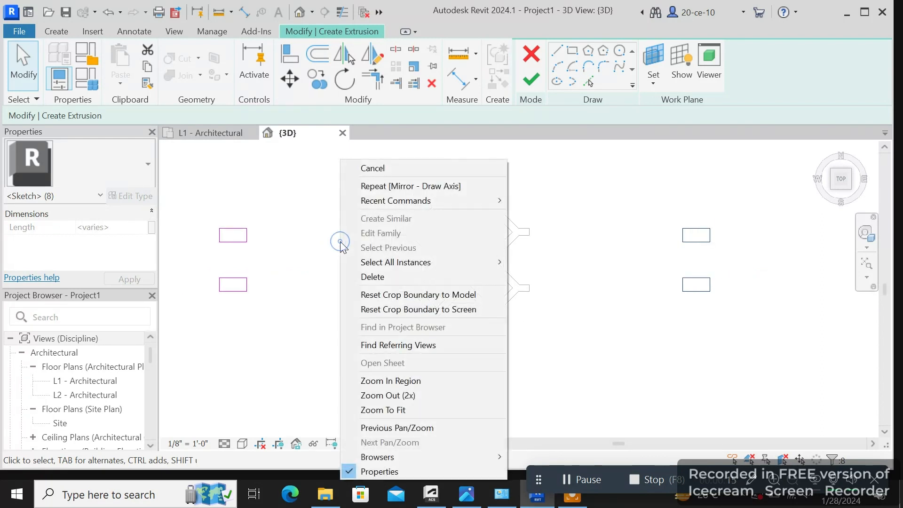
pyautogui.click(400, 168)
pyautogui.scroll(-3, 329, 271)
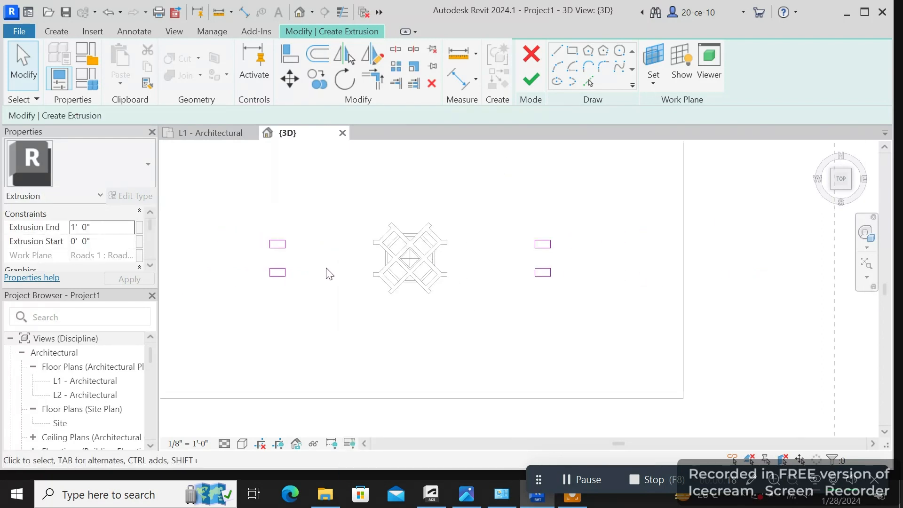
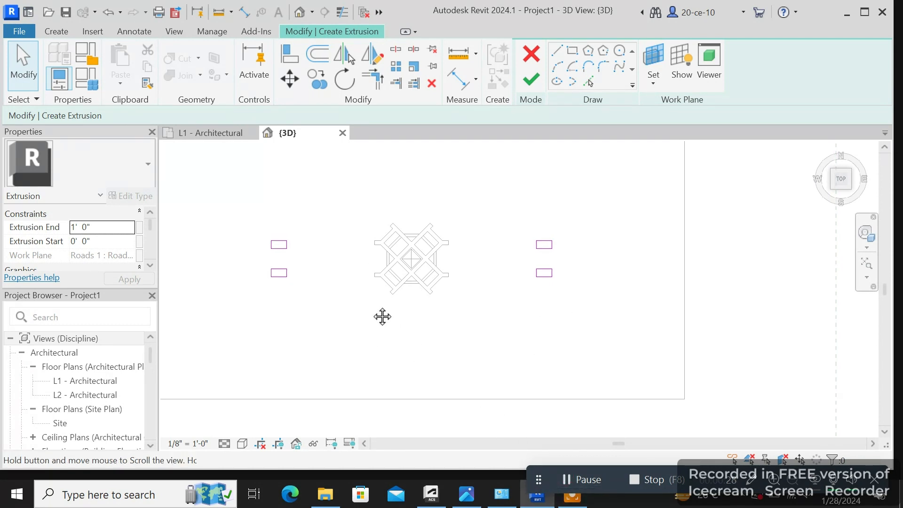
# - Finish the extrusion sketch of the four small rectangles and complete the in-place model
pyautogui.moveTo(381, 316)
pyautogui.mouseDown(button='middle')
pyautogui.moveTo(597, 319)
pyautogui.moveTo(535, 326)
pyautogui.mouseUp(button='middle')
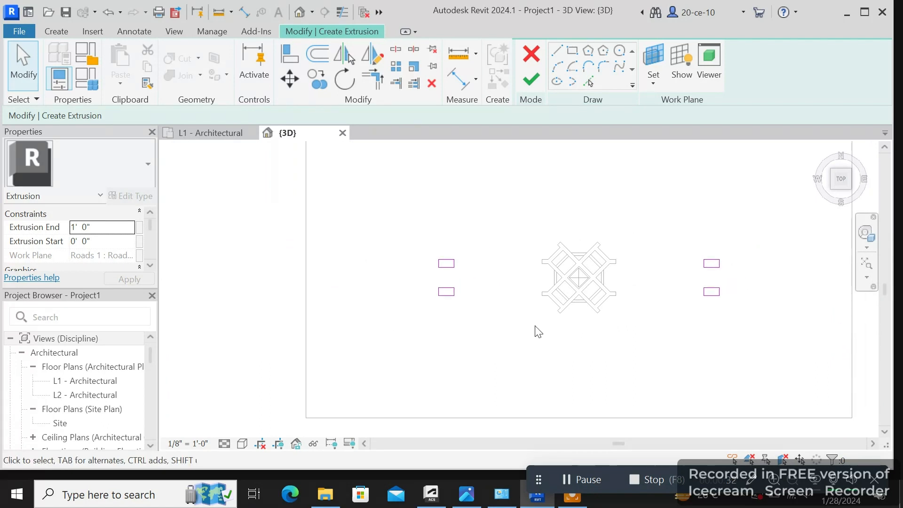
pyautogui.click(531, 80)
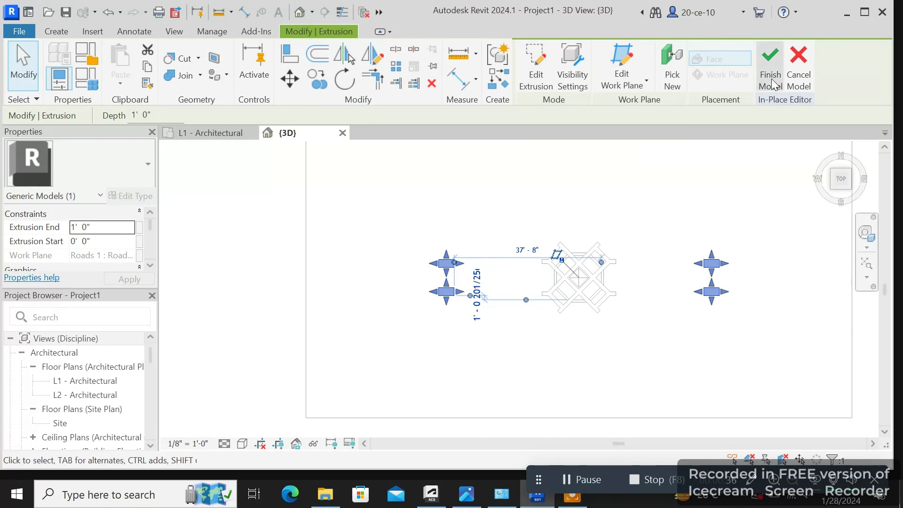
pyautogui.click(770, 77)
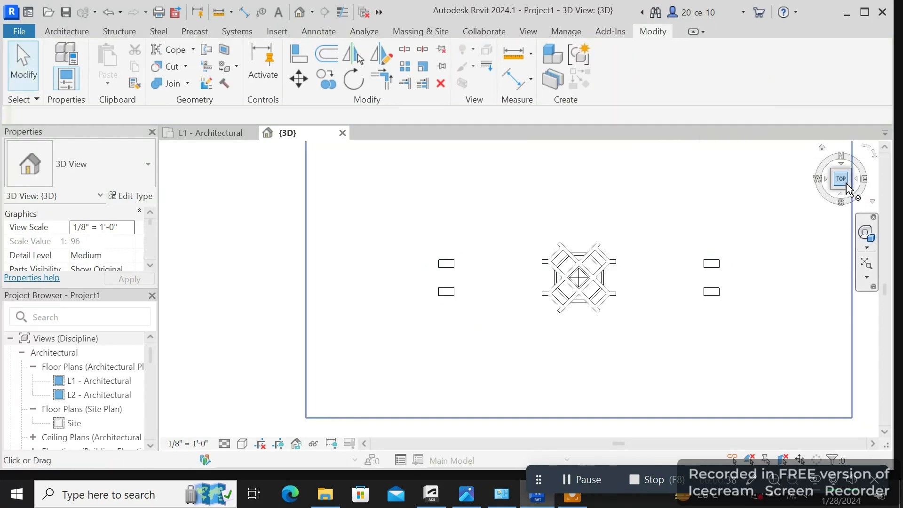
# - In the front view, copy level L5 upward by 4'-6" to add a level at 20'-0", and end the copying
pyautogui.moveTo(843, 184); pyautogui.dragTo(843, 152)
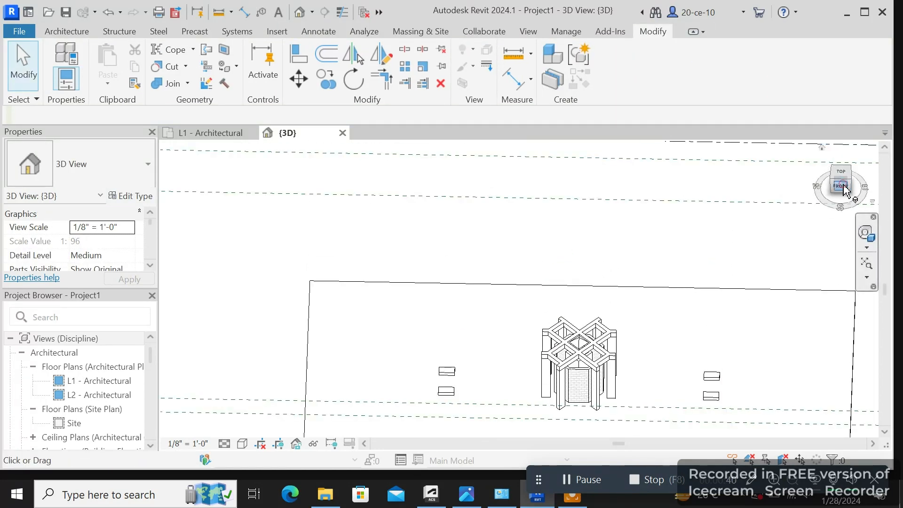
pyautogui.click(842, 186)
pyautogui.scroll(5, 508, 336)
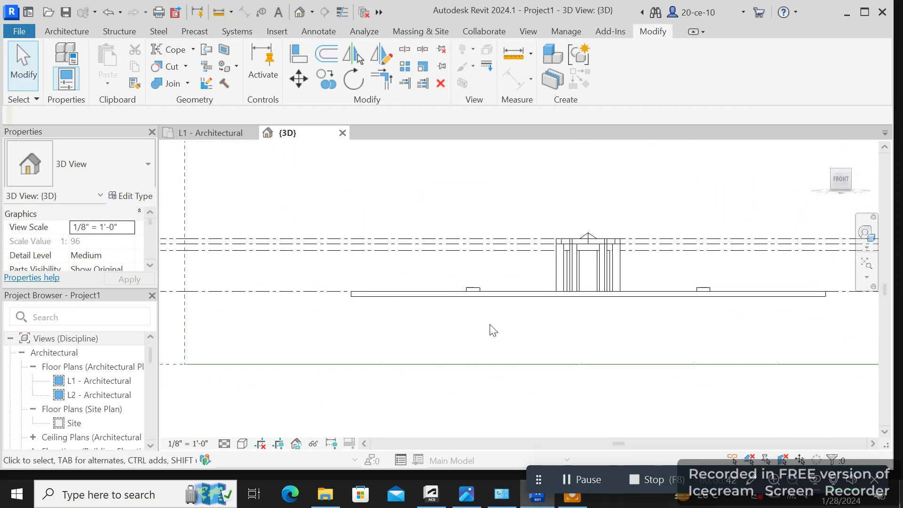
pyautogui.moveTo(303, 275); pyautogui.dragTo(529, 307, button='middle')
pyautogui.scroll(2, 530, 301)
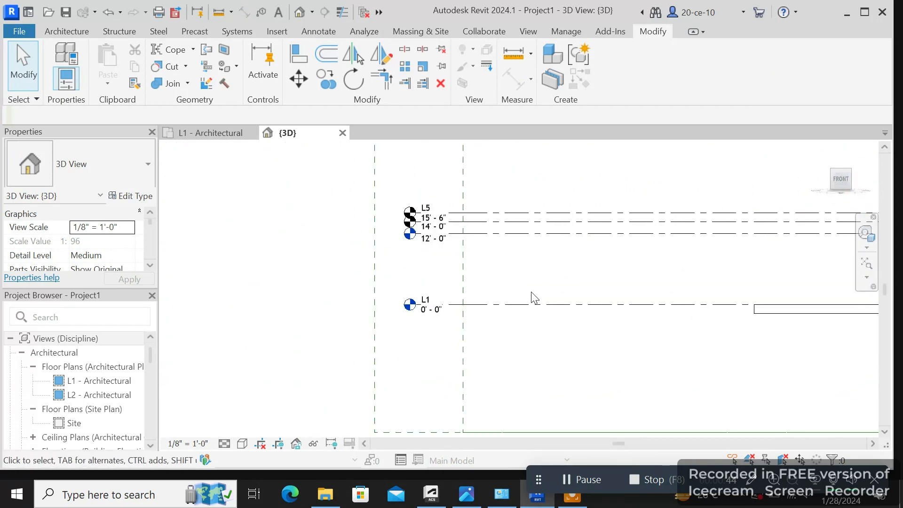
pyautogui.scroll(1, 522, 271)
pyautogui.moveTo(508, 254); pyautogui.dragTo(504, 305, button='middle')
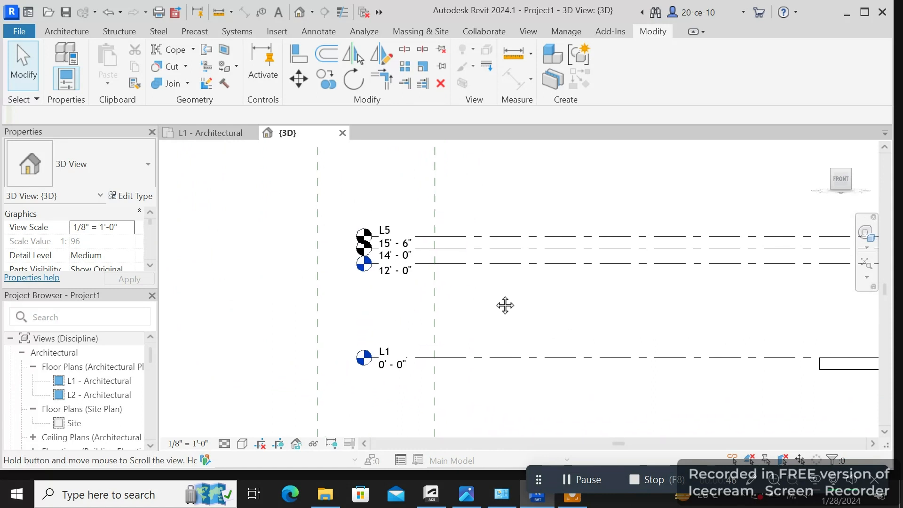
pyautogui.scroll(1, 490, 273)
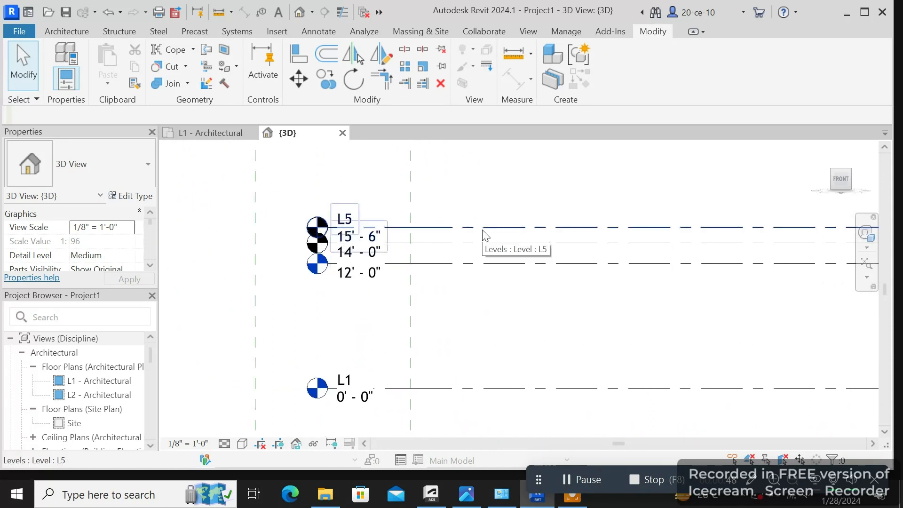
pyautogui.click(483, 230)
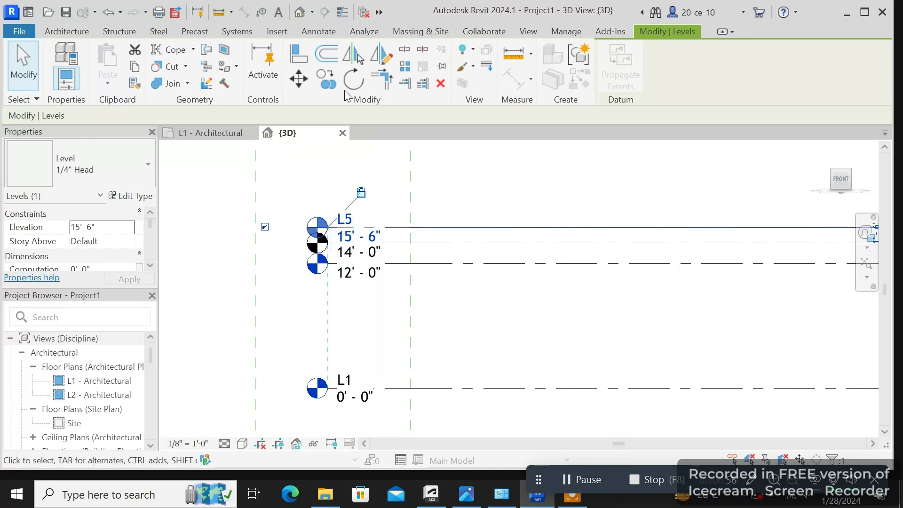
pyautogui.click(332, 83)
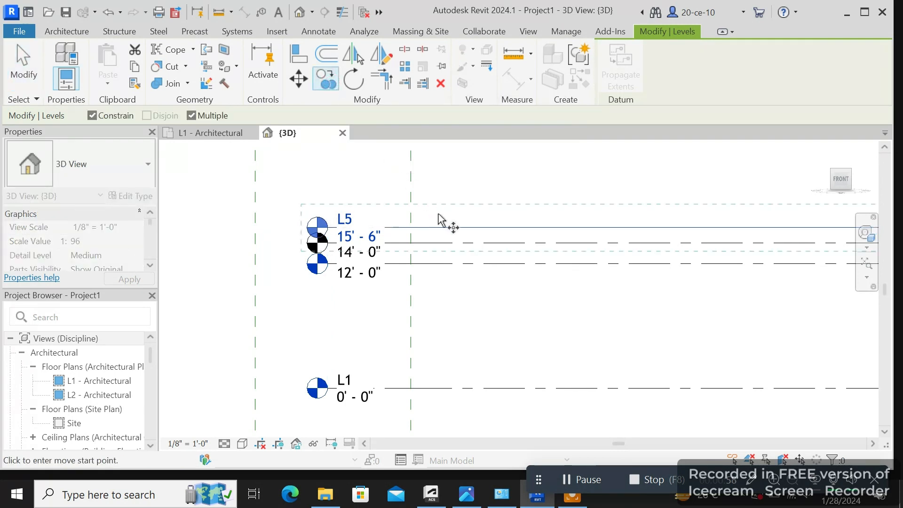
pyautogui.click(442, 228)
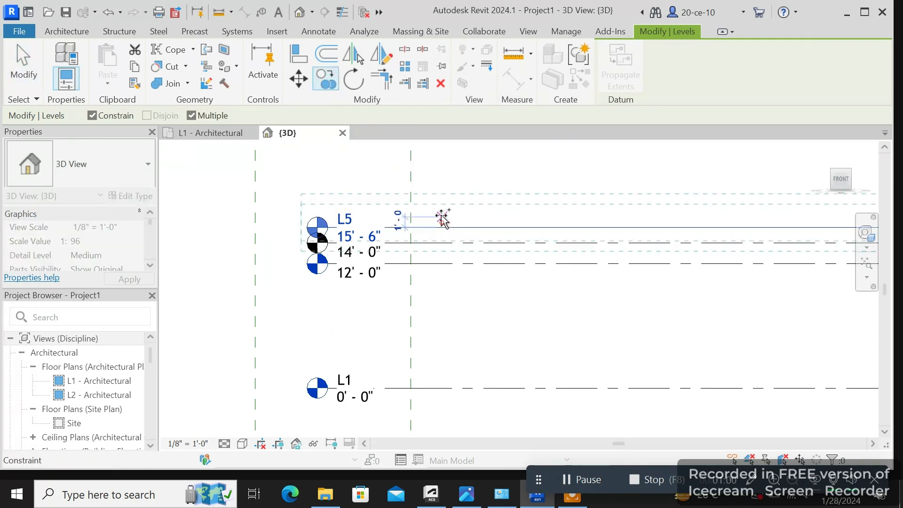
pyautogui.click(444, 186)
pyautogui.scroll(-3, 520, 218)
pyautogui.rightClick(568, 219)
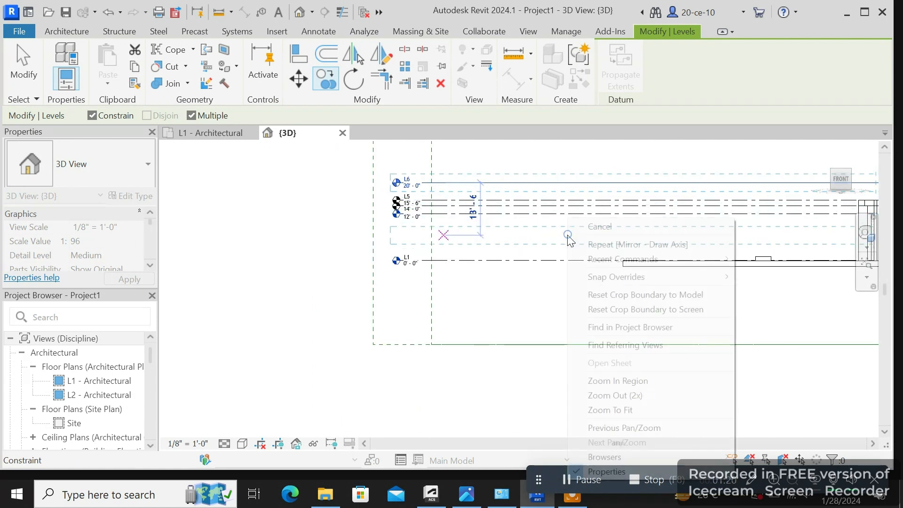
pyautogui.click(601, 223)
# - Stretch the tops of the in-place generic model blocks beside the pavilion up to level L6 at 20'-0"
pyautogui.moveTo(608, 334); pyautogui.dragTo(368, 355, button='middle')
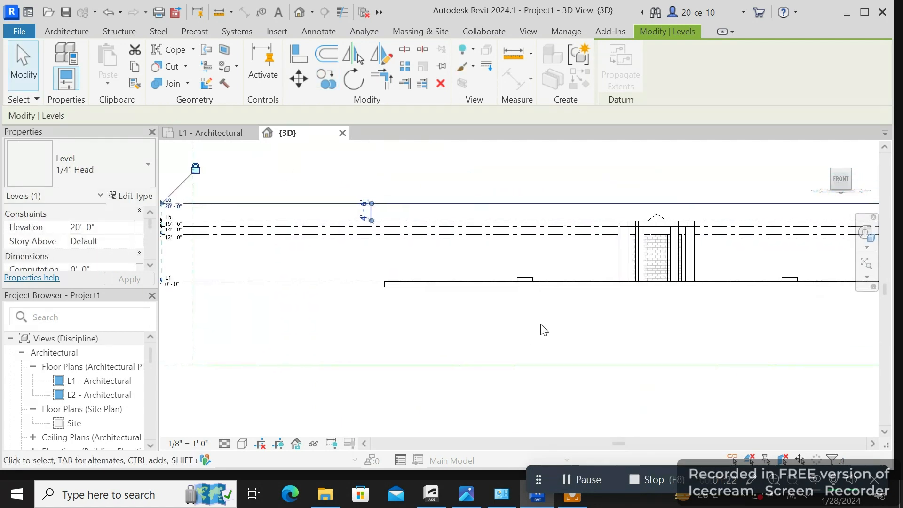
pyautogui.scroll(3, 539, 323)
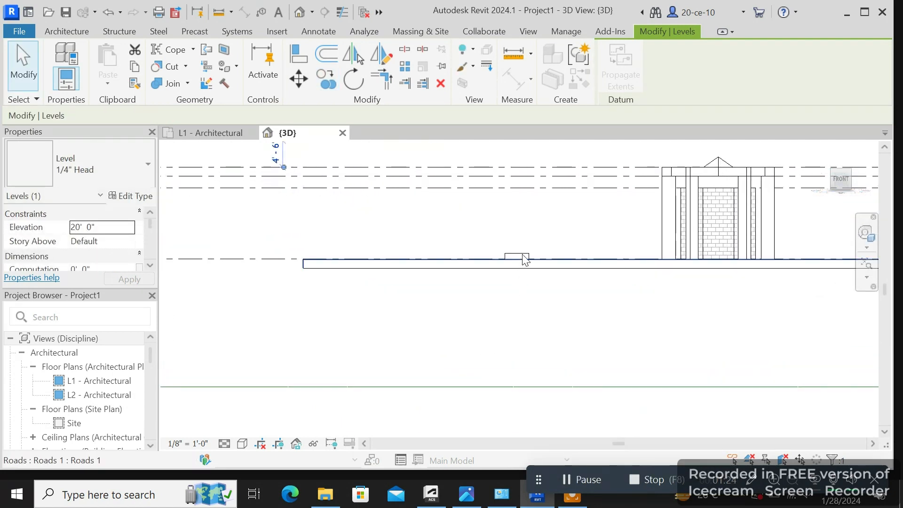
pyautogui.scroll(4, 522, 262)
pyautogui.click(525, 240)
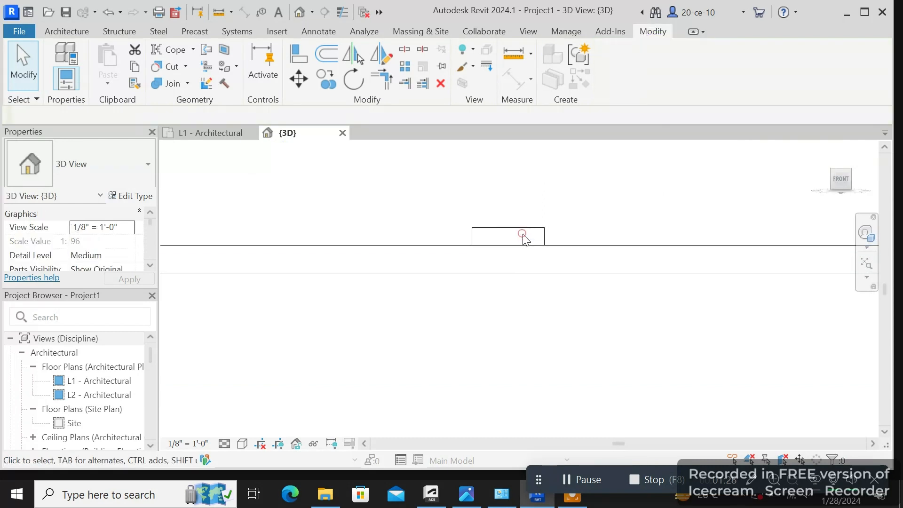
pyautogui.scroll(-3, 526, 239)
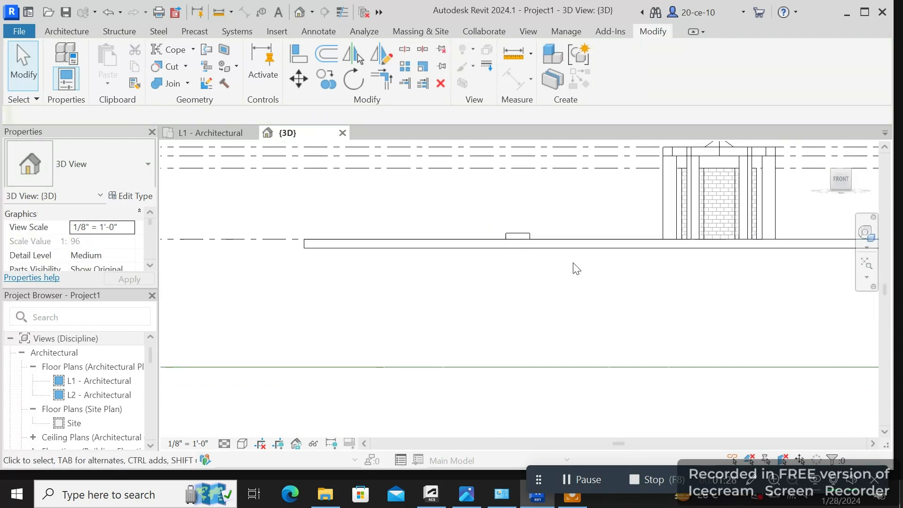
pyautogui.moveTo(583, 271); pyautogui.dragTo(474, 332, button='middle')
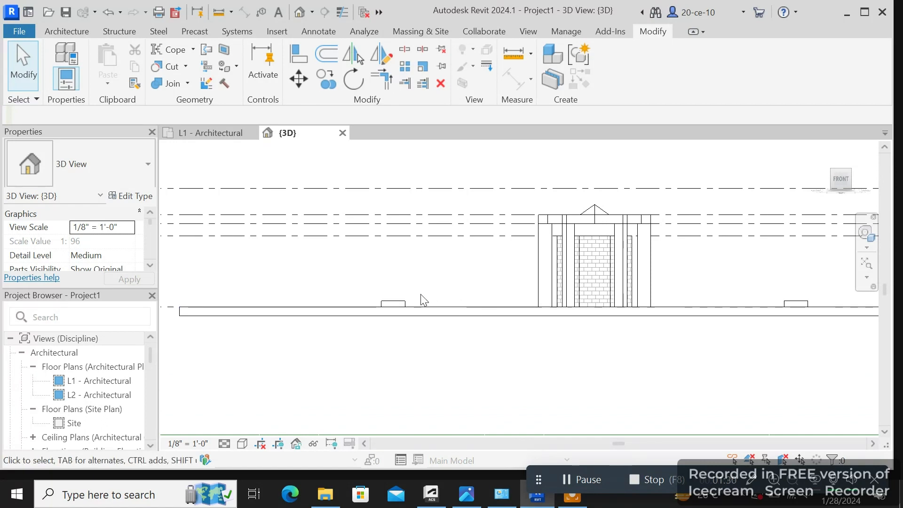
pyautogui.click(407, 307)
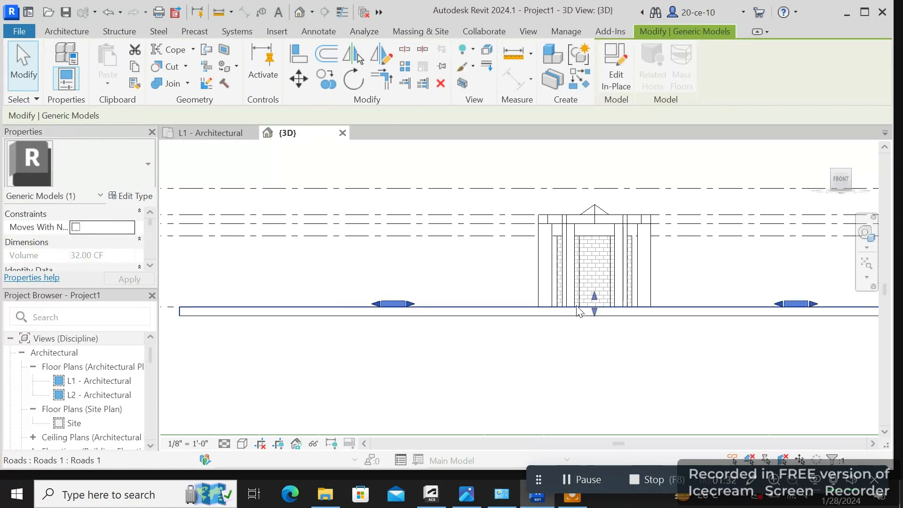
pyautogui.moveTo(595, 297); pyautogui.dragTo(595, 188)
pyautogui.scroll(-4, 595, 201)
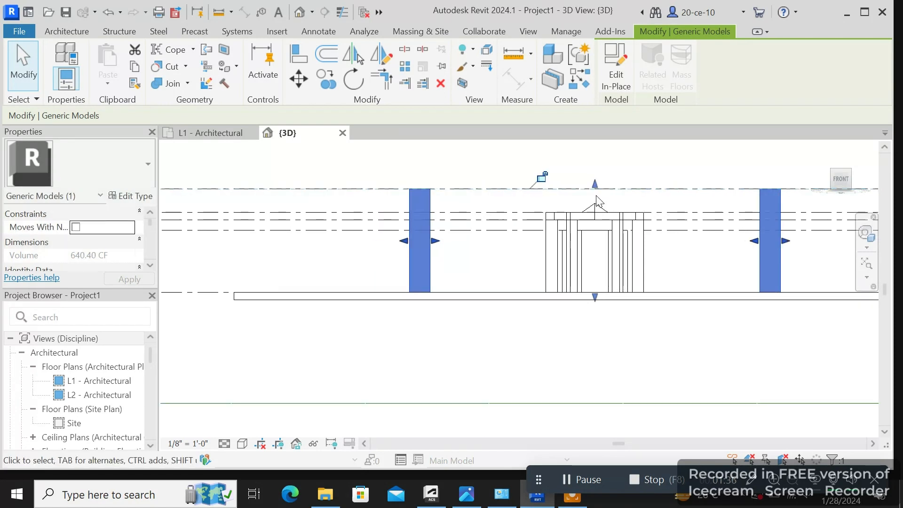
pyautogui.click(629, 268)
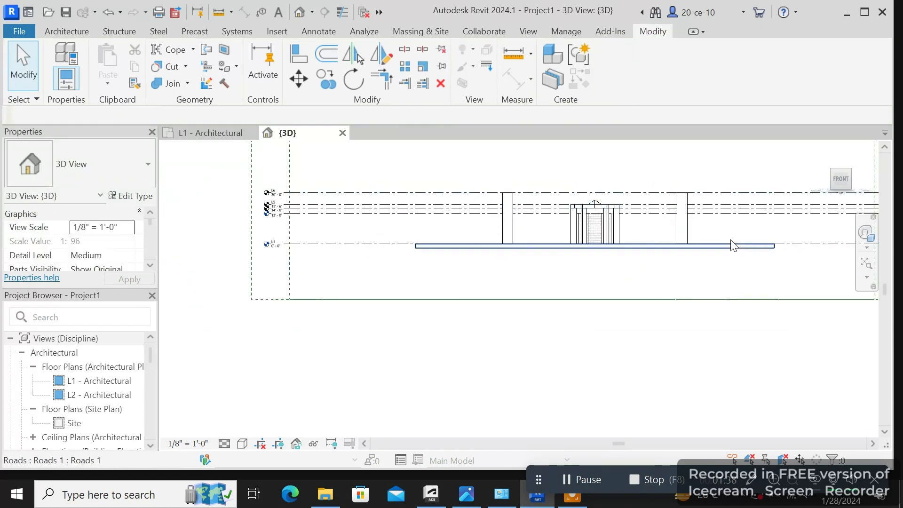
pyautogui.moveTo(844, 183); pyautogui.dragTo(842, 200)
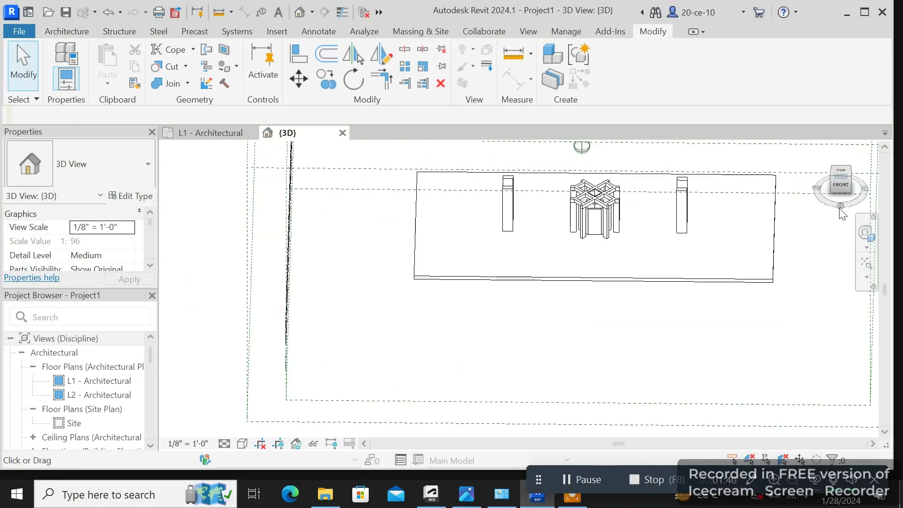
pyautogui.scroll(4, 595, 256)
pyautogui.scroll(2, 592, 249)
pyautogui.scroll(-3, 529, 253)
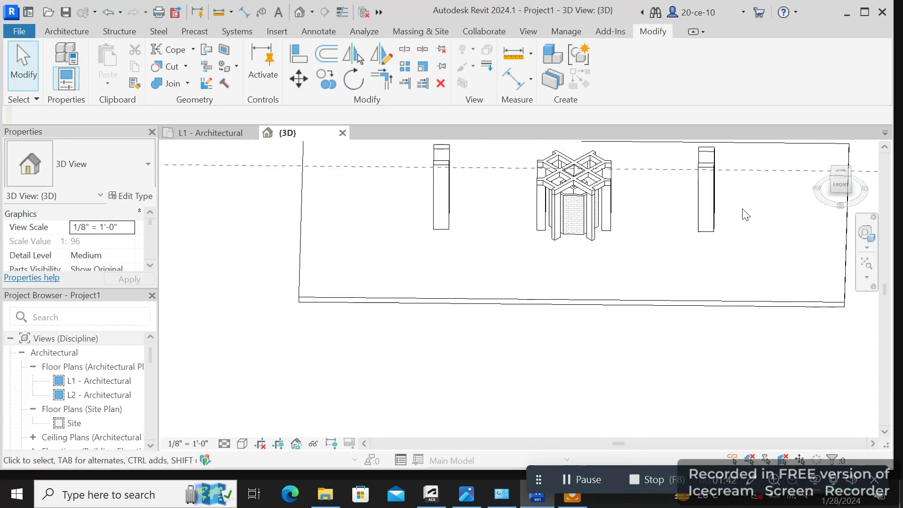
pyautogui.moveTo(840, 185); pyautogui.dragTo(842, 161)
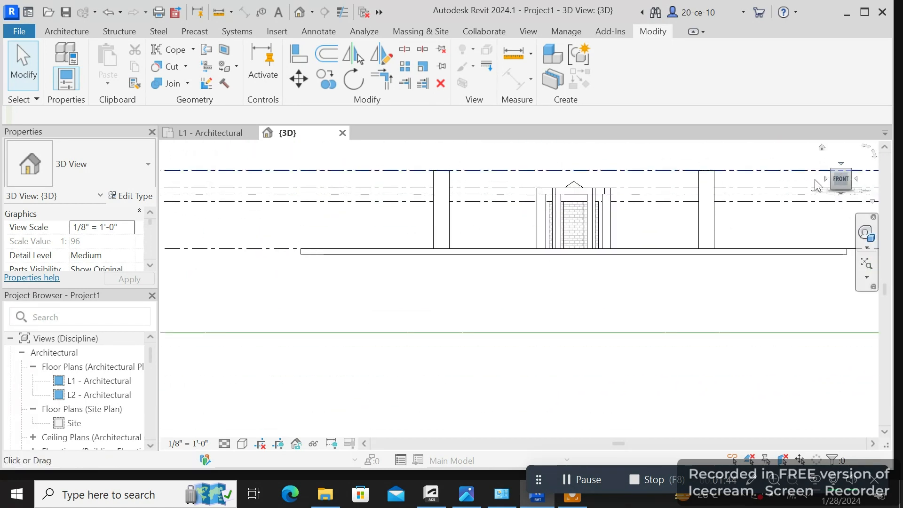
# - Copy level L6 upward by 12'-0" to add a level at 32'-0", and end the copying
pyautogui.moveTo(475, 228); pyautogui.dragTo(435, 329, button='middle')
pyautogui.moveTo(317, 242); pyautogui.dragTo(535, 256, button='middle')
pyautogui.scroll(1, 431, 277)
pyautogui.scroll(1, 430, 277)
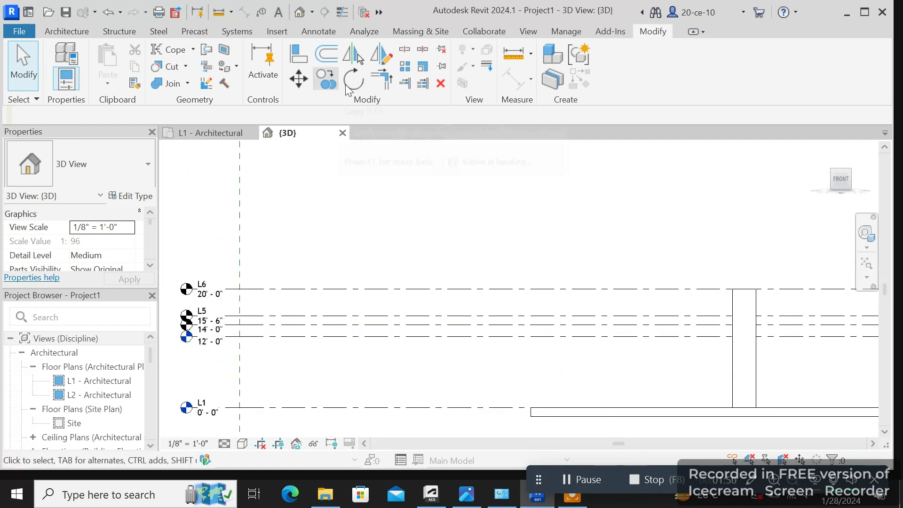
pyautogui.click(328, 289)
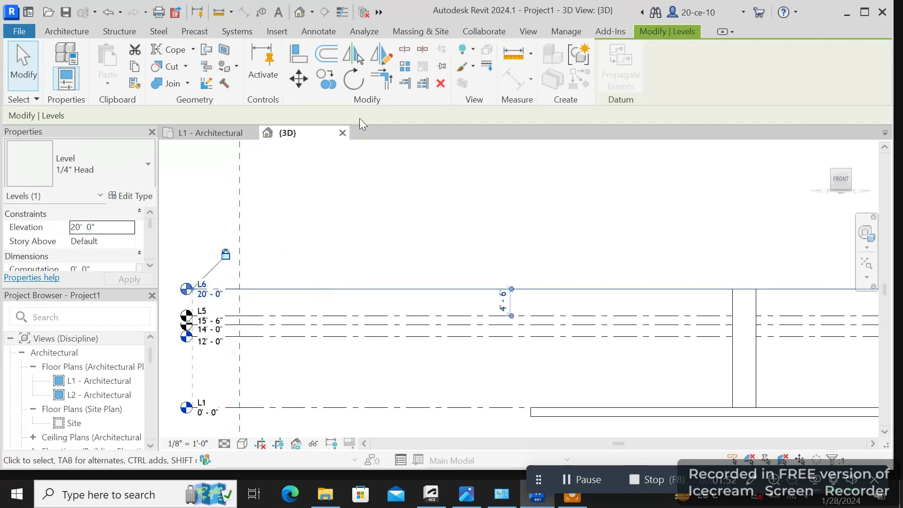
pyautogui.click(330, 84)
pyautogui.scroll(2, 288, 268)
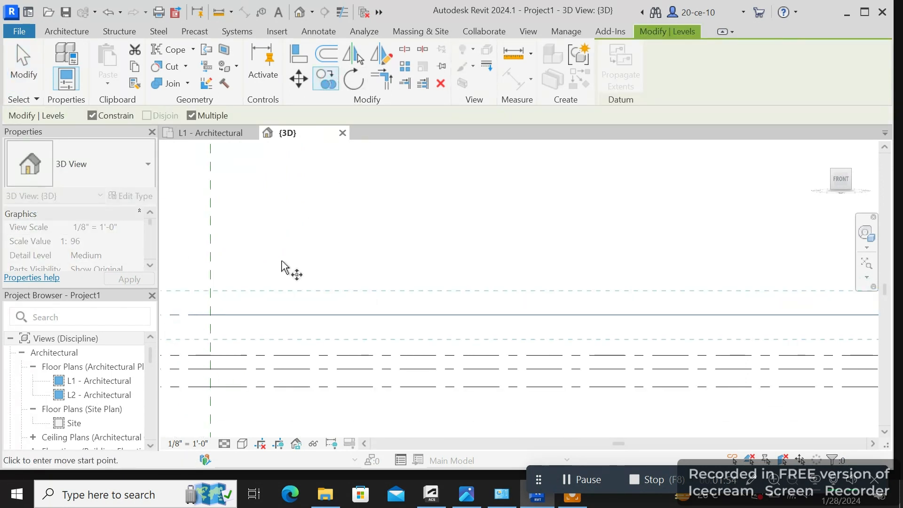
pyautogui.moveTo(289, 268); pyautogui.dragTo(502, 252, button='middle')
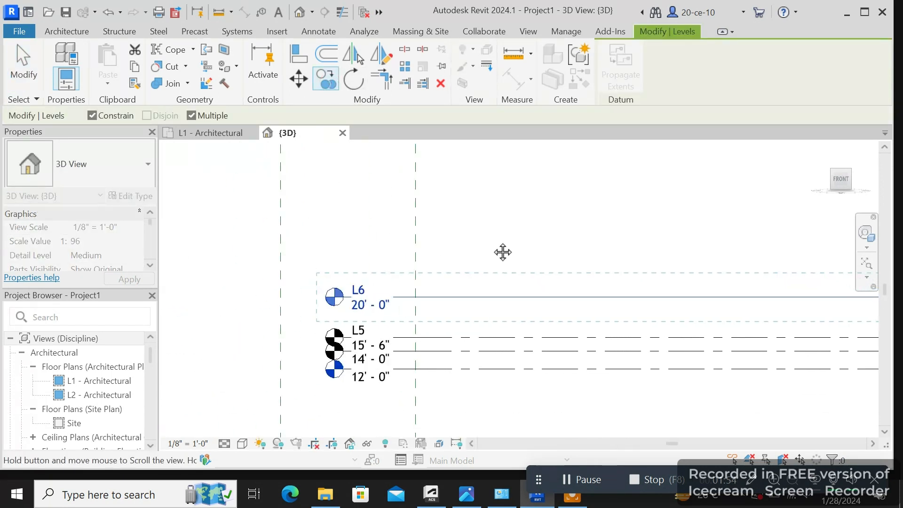
pyautogui.click(468, 296)
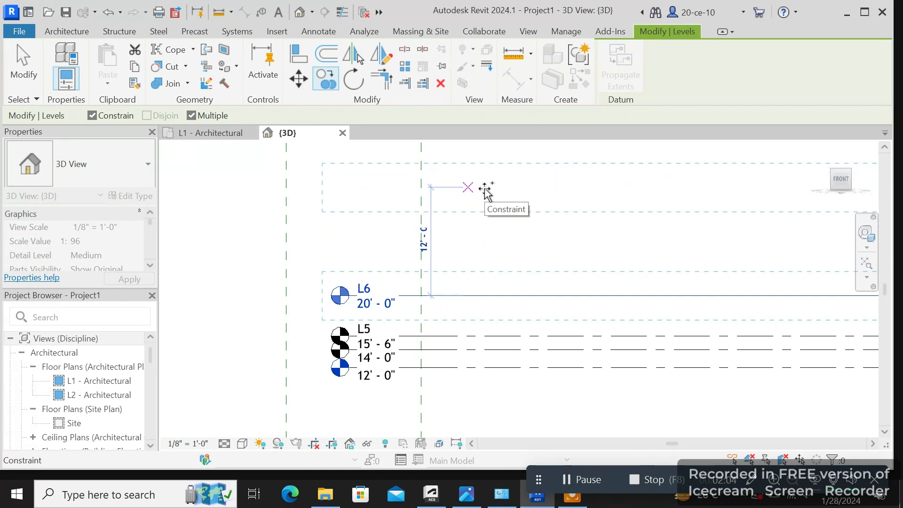
pyautogui.click(486, 188)
pyautogui.scroll(-3, 486, 188)
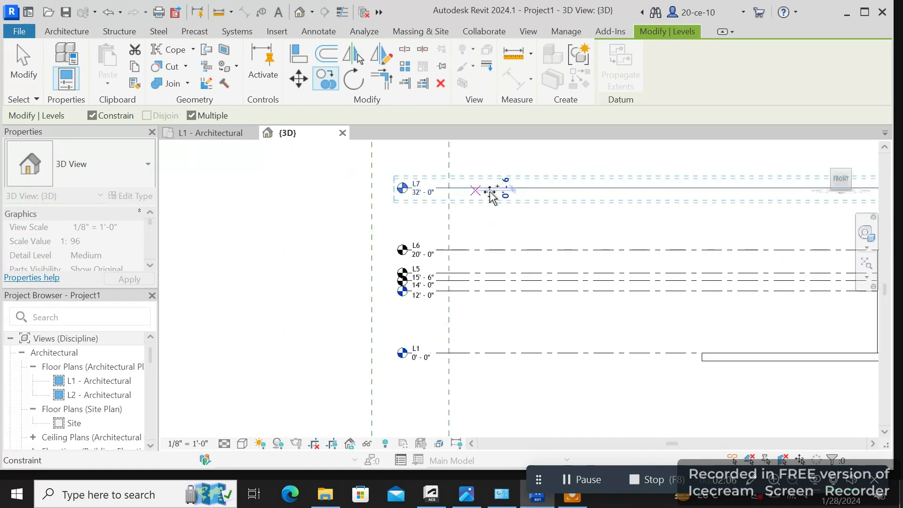
pyautogui.rightClick(557, 207)
pyautogui.click(575, 212)
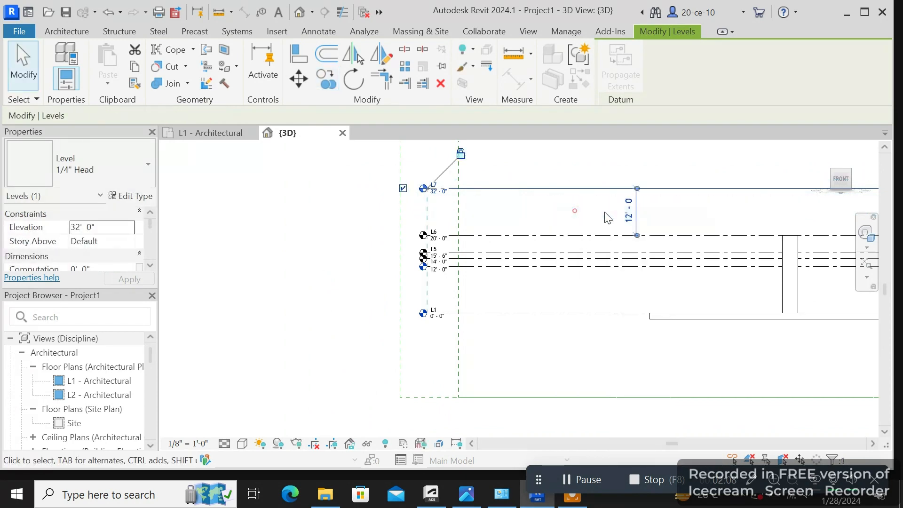
# - Start a new in-place component in the Generic Models category and accept the suggested name
pyautogui.moveTo(611, 217); pyautogui.dragTo(340, 210, button='middle')
pyautogui.moveTo(592, 215); pyautogui.dragTo(505, 239, button='middle')
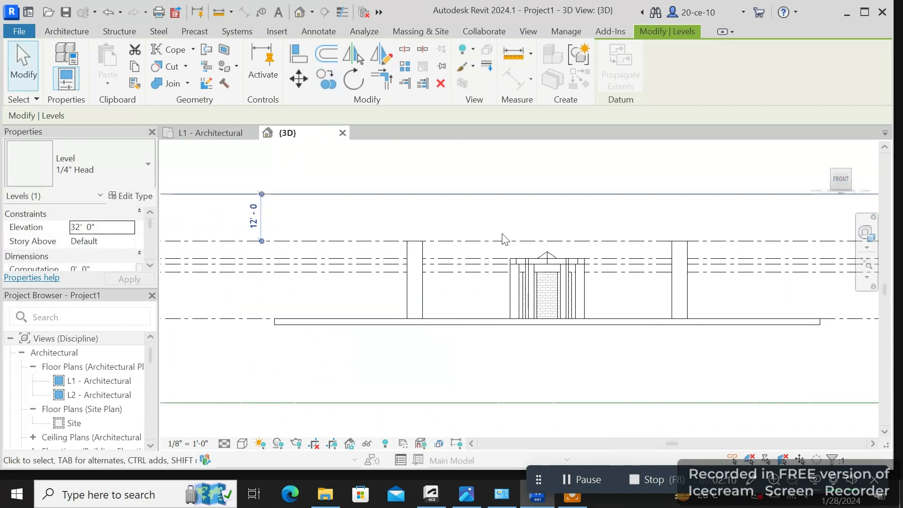
pyautogui.click(85, 33)
pyautogui.click(172, 66)
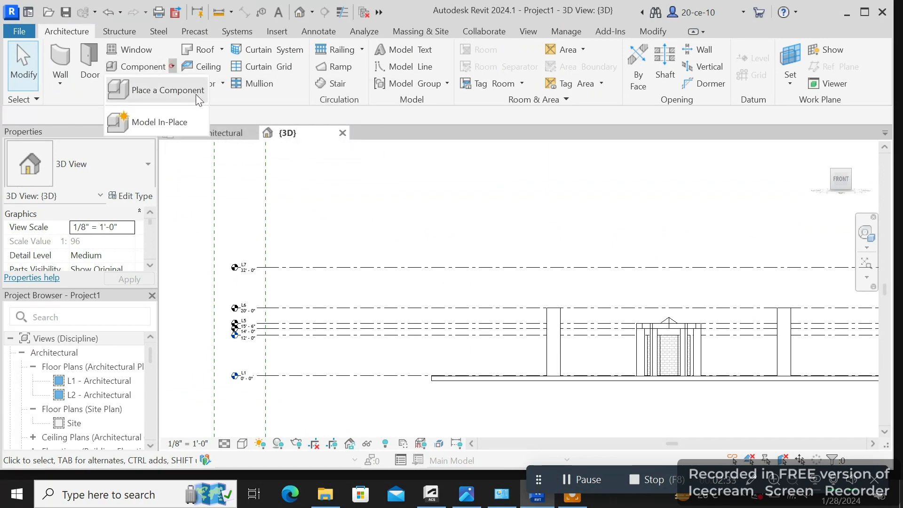
pyautogui.click(173, 120)
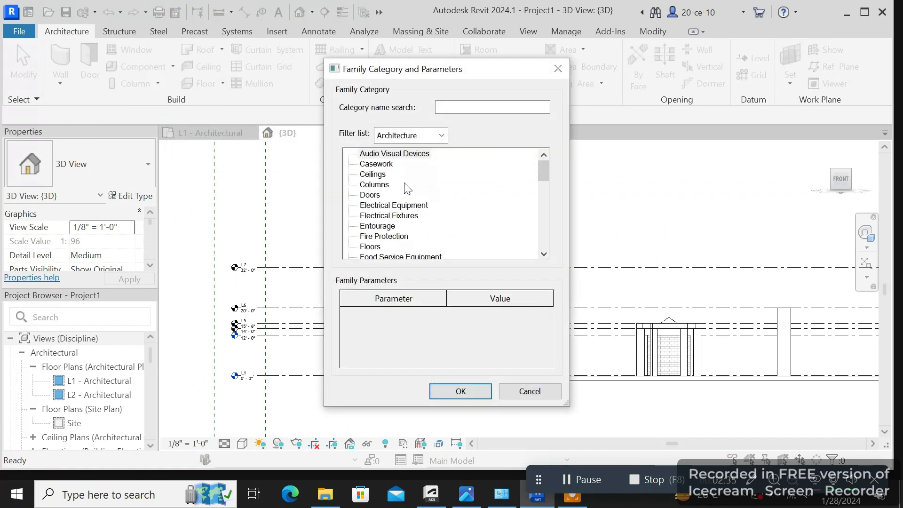
pyautogui.scroll(-3, 405, 189)
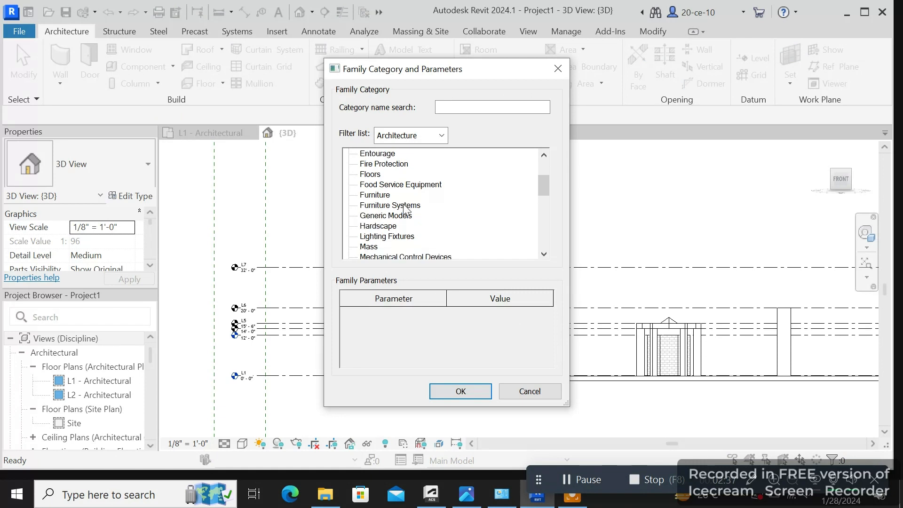
pyautogui.scroll(-1, 397, 209)
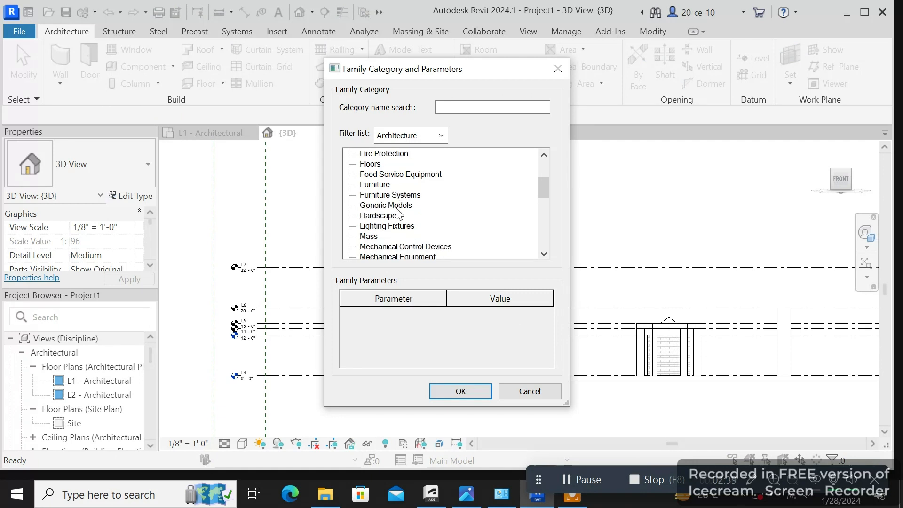
pyautogui.click(396, 206)
pyautogui.click(460, 390)
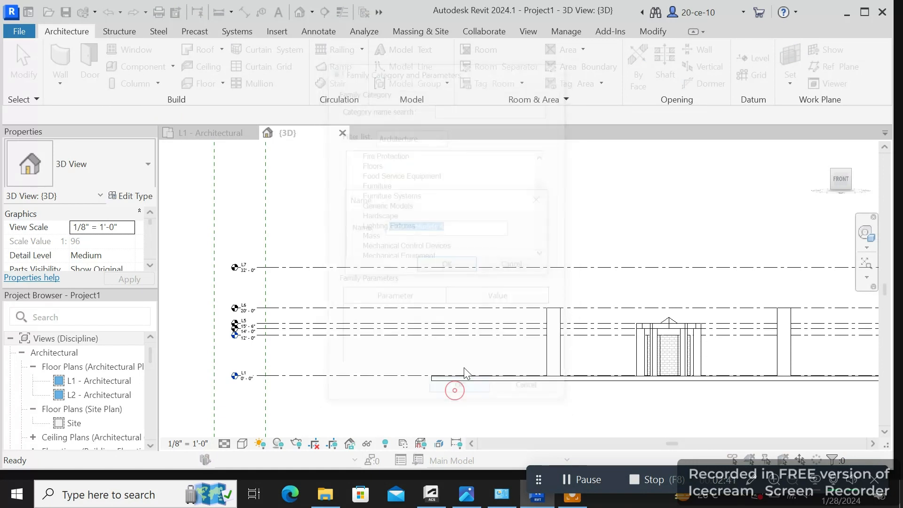
pyautogui.click(449, 266)
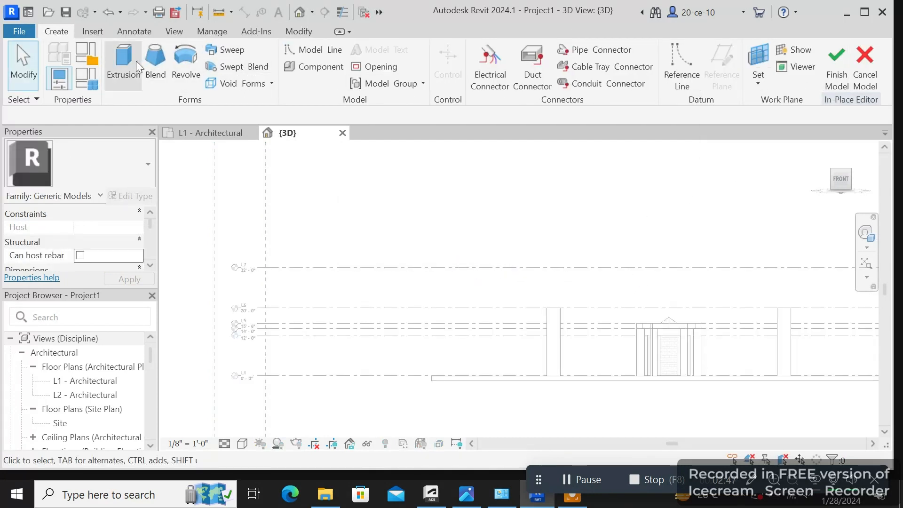
# - Start an extrusion and pick the front face of the in-place pillar beside the pavilion as its work plane
pyautogui.click(123, 63)
pyautogui.click(658, 84)
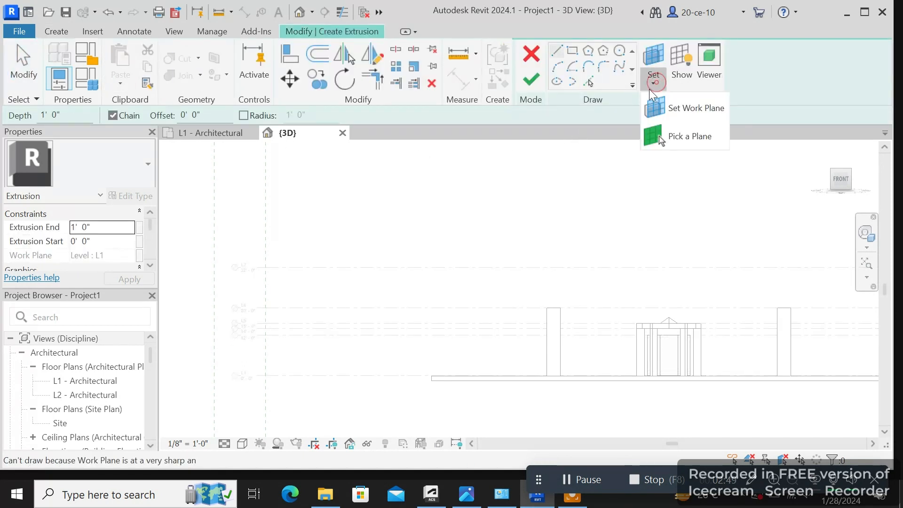
pyautogui.click(677, 135)
pyautogui.scroll(4, 649, 294)
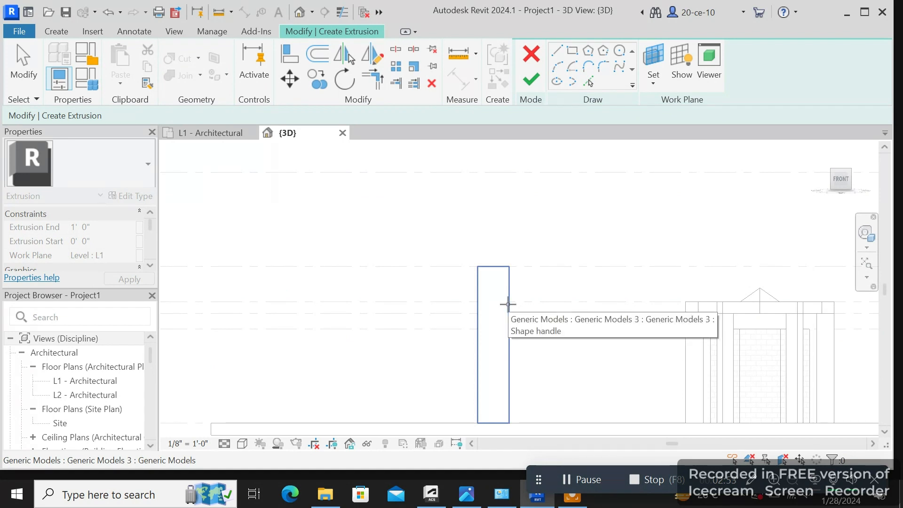
pyautogui.click(509, 304)
# - Sketch a vertical guide line from the pavilion roof's apex up to level L7 at 32'-0", and end the line command
pyautogui.moveTo(582, 266); pyautogui.dragTo(418, 286, button='middle')
pyautogui.scroll(-1, 418, 286)
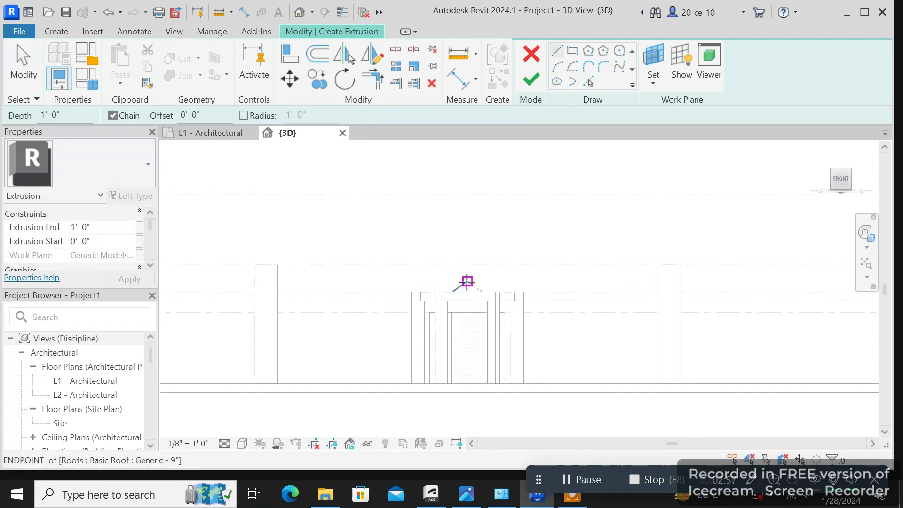
pyautogui.click(466, 282)
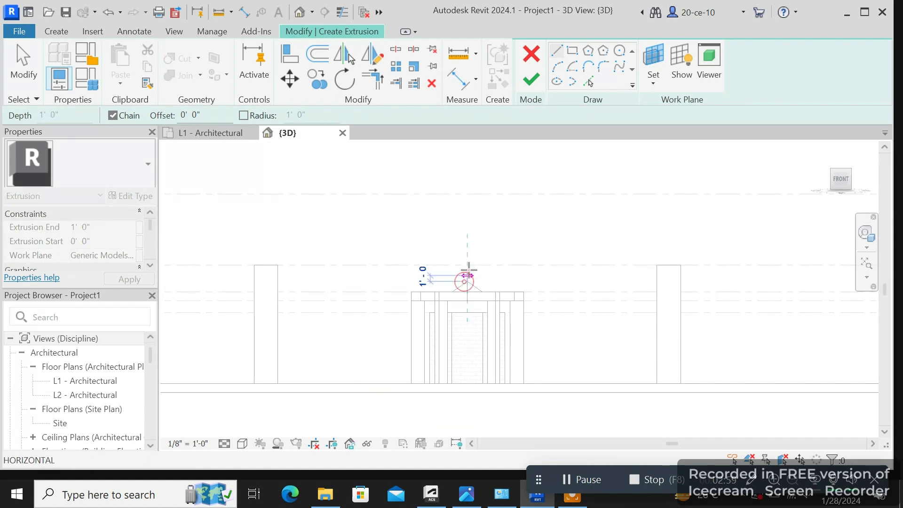
pyautogui.click(466, 193)
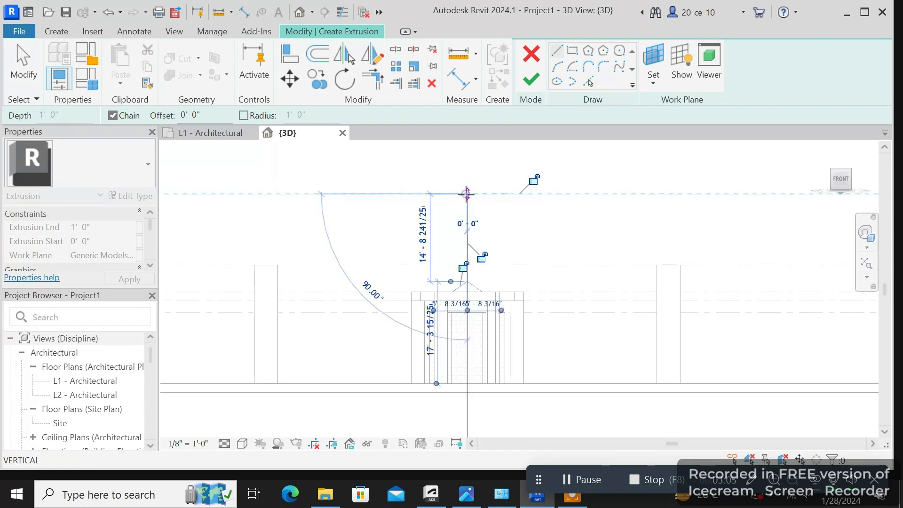
pyautogui.rightClick(466, 193)
pyautogui.click(483, 201)
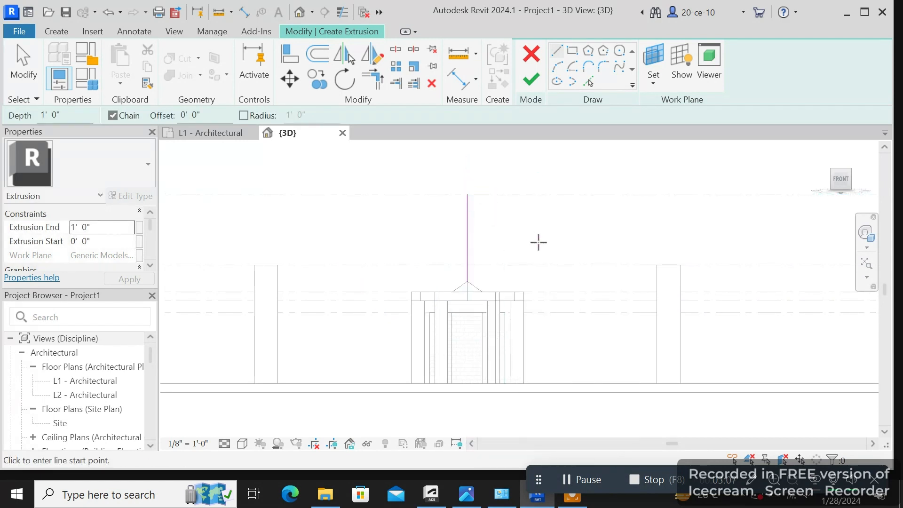
pyautogui.rightClick(540, 219)
pyautogui.click(568, 231)
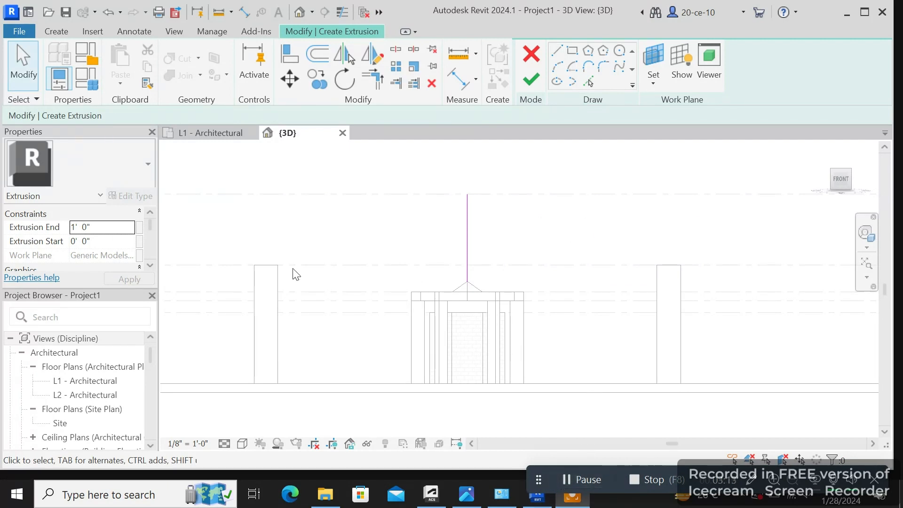
# - Sketch a three-point arc of about 38.8° from the left pillar's inner top corner to the guide line's upper end, and end the command
pyautogui.scroll(-1, 301, 279)
pyautogui.scroll(-1, 354, 266)
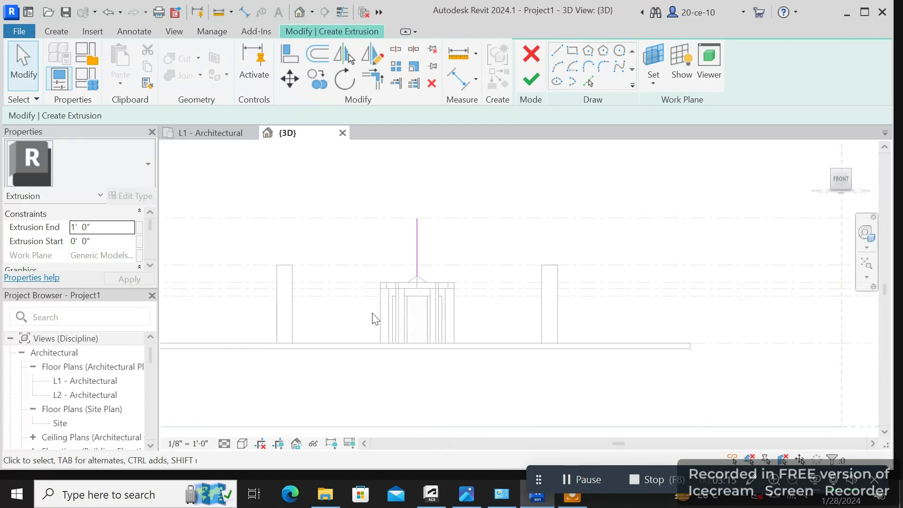
pyautogui.moveTo(371, 282); pyautogui.dragTo(401, 322, button='middle')
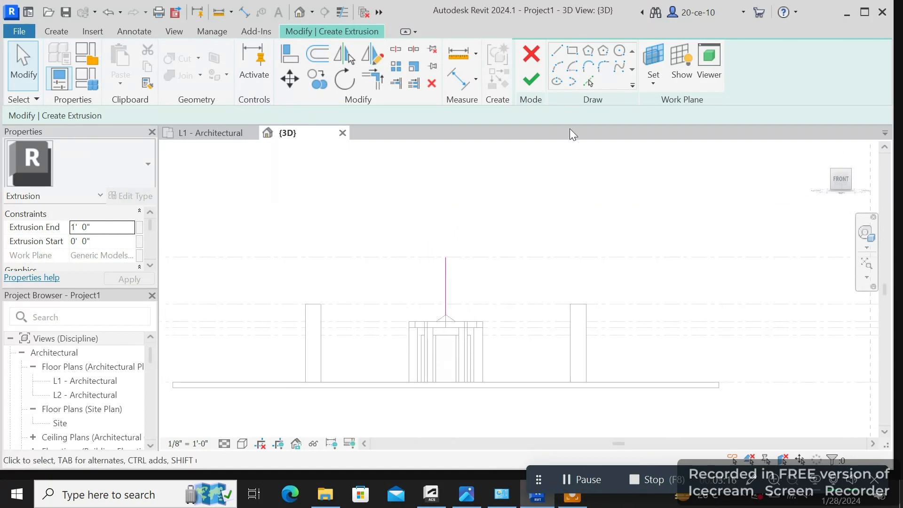
pyautogui.click(559, 69)
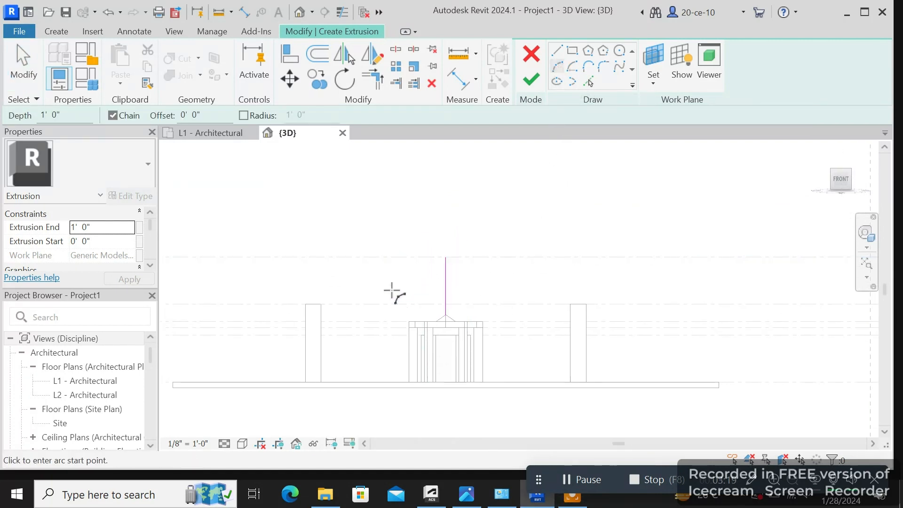
pyautogui.scroll(1, 385, 294)
pyautogui.scroll(1, 385, 294)
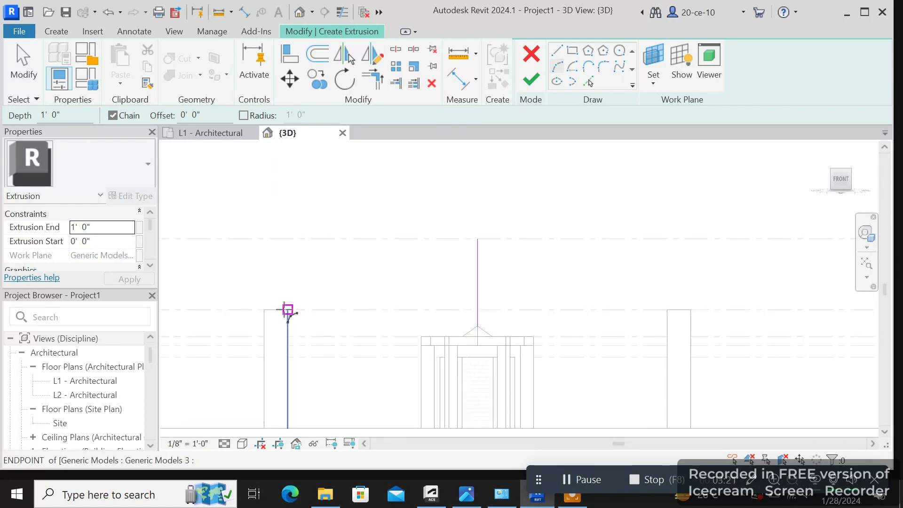
pyautogui.click(287, 310)
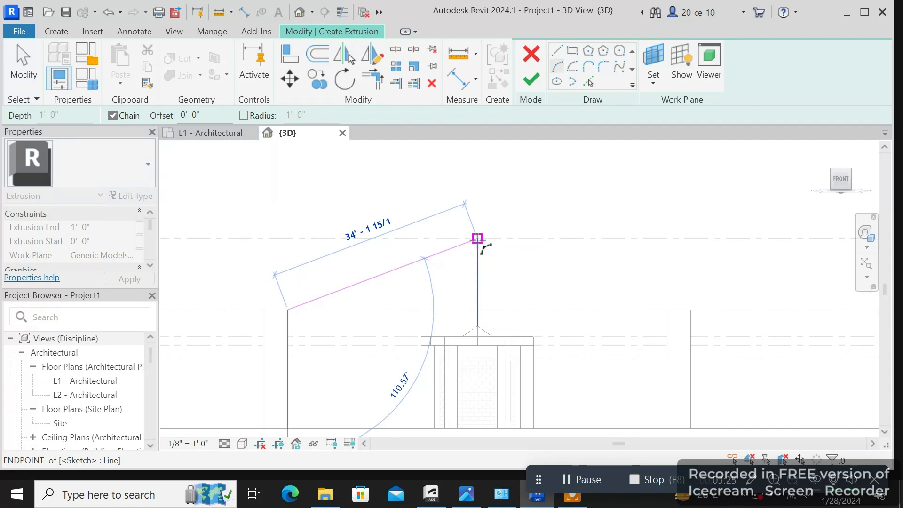
pyautogui.click(477, 239)
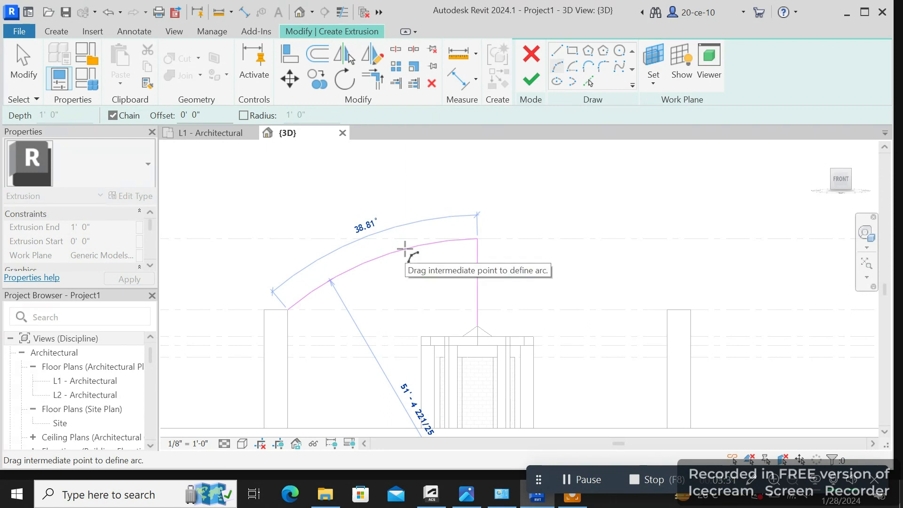
pyautogui.click(405, 249)
pyautogui.rightClick(405, 249)
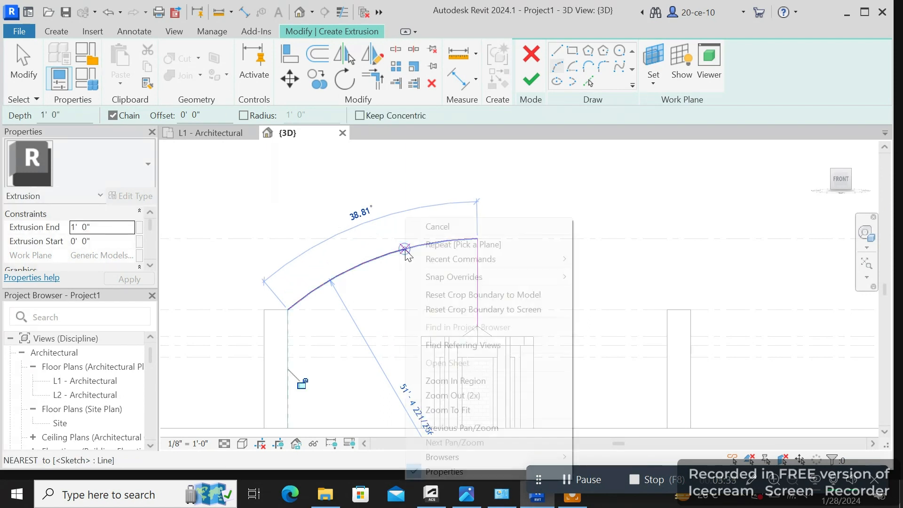
pyautogui.click(449, 227)
pyautogui.rightClick(450, 228)
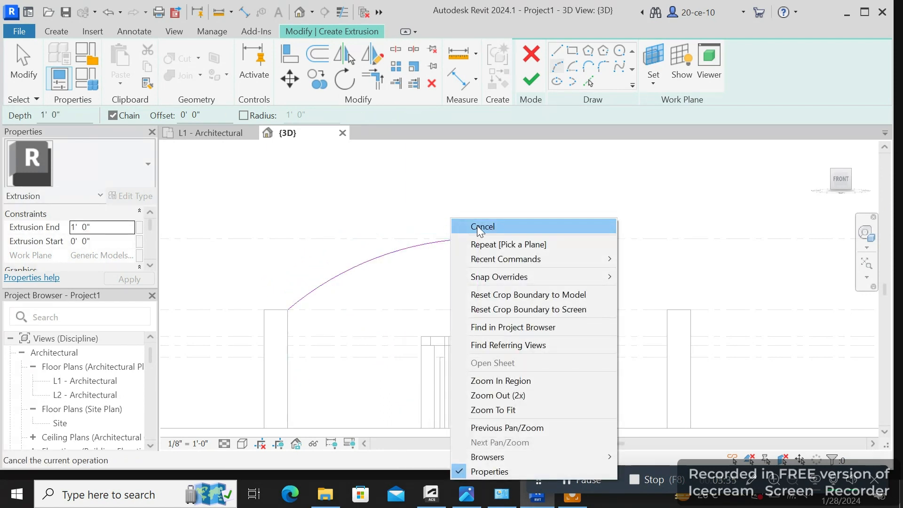
pyautogui.click(477, 225)
# - Mirror a copy of the arc about an axis drawn along the vertical guide line, and clear the selection
pyautogui.click(415, 248)
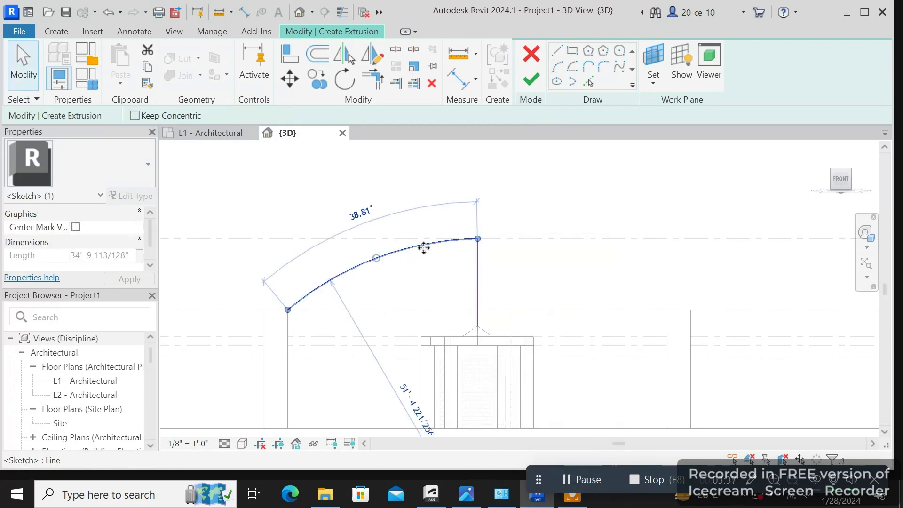
pyautogui.click(378, 58)
pyautogui.scroll(2, 494, 291)
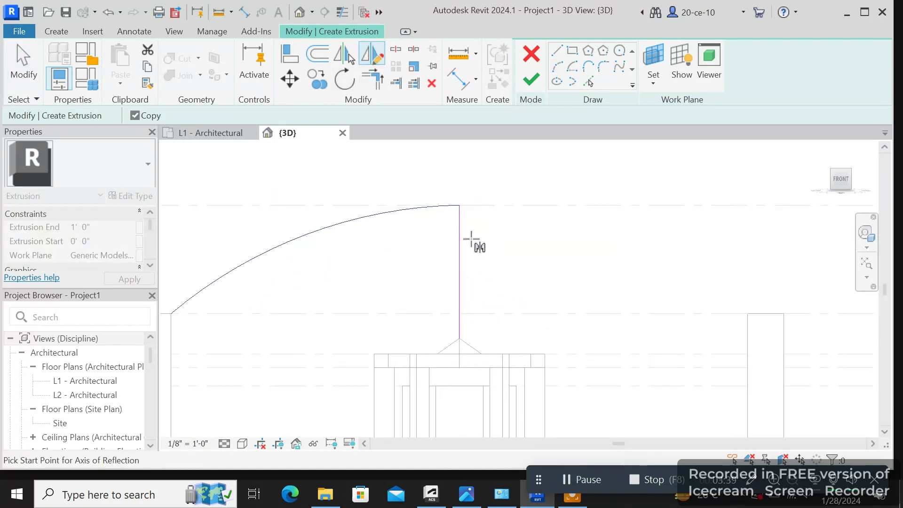
pyautogui.click(458, 207)
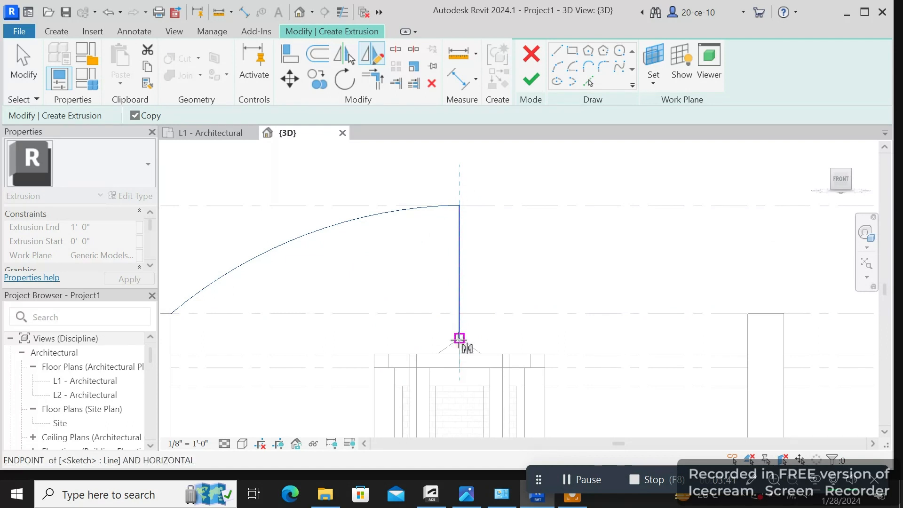
pyautogui.click(459, 345)
pyautogui.rightClick(429, 305)
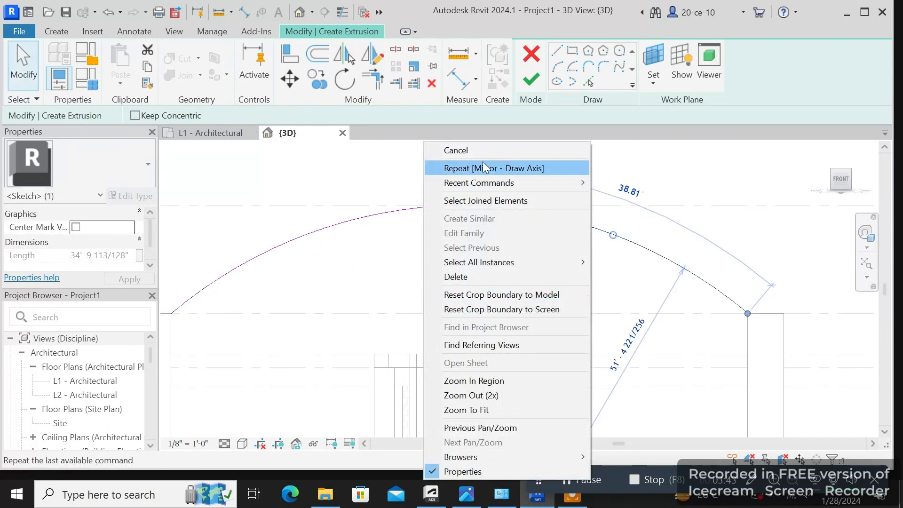
pyautogui.click(484, 149)
# - Delete the vertical guide line between the pavilion roof and the crown of the arch
pyautogui.scroll(-2, 498, 253)
pyautogui.scroll(-1, 499, 253)
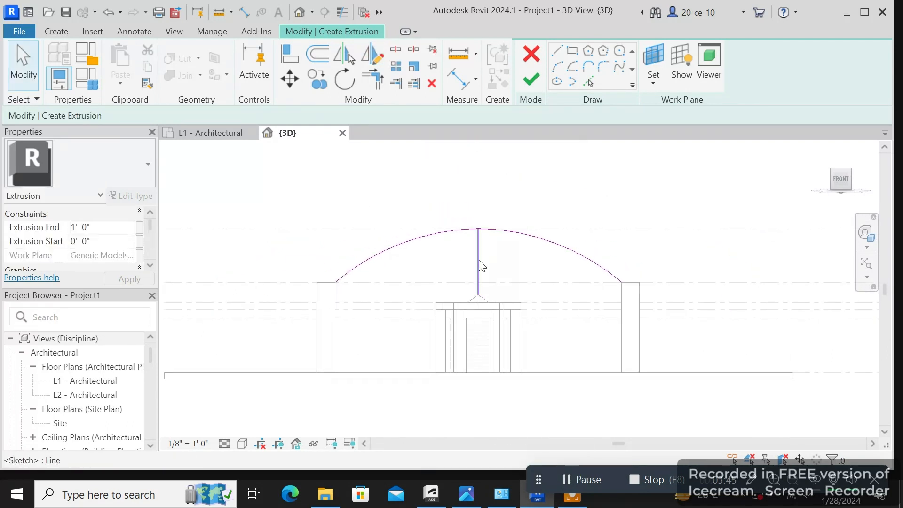
pyautogui.click(479, 260)
pyautogui.rightClick(479, 259)
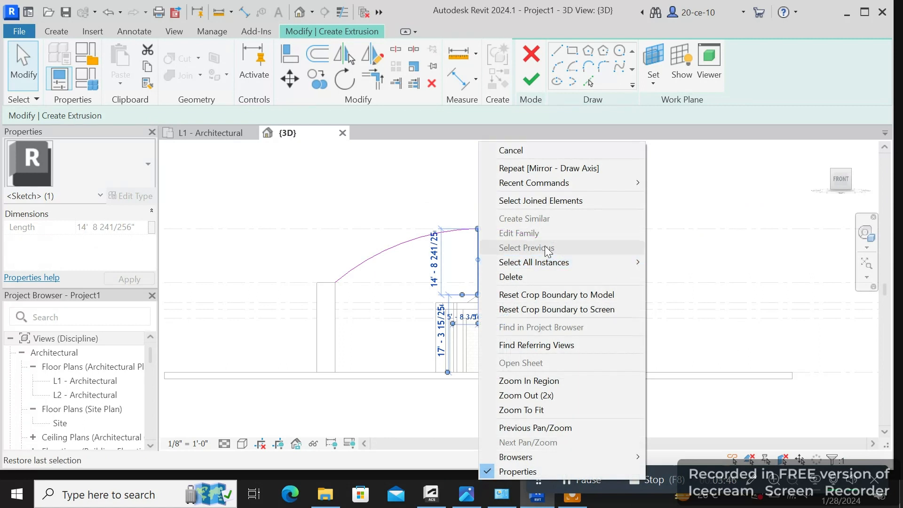
pyautogui.click(512, 277)
pyautogui.scroll(1, 384, 291)
pyautogui.scroll(-1, 380, 289)
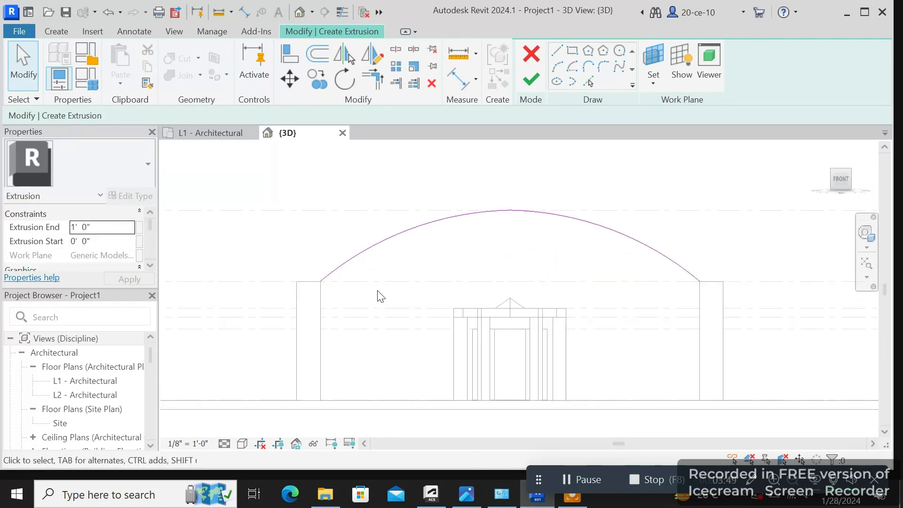
# - Sketch horizontal lines across the tops of both pillars, outward from the ends of the arch
pyautogui.scroll(1, 386, 292)
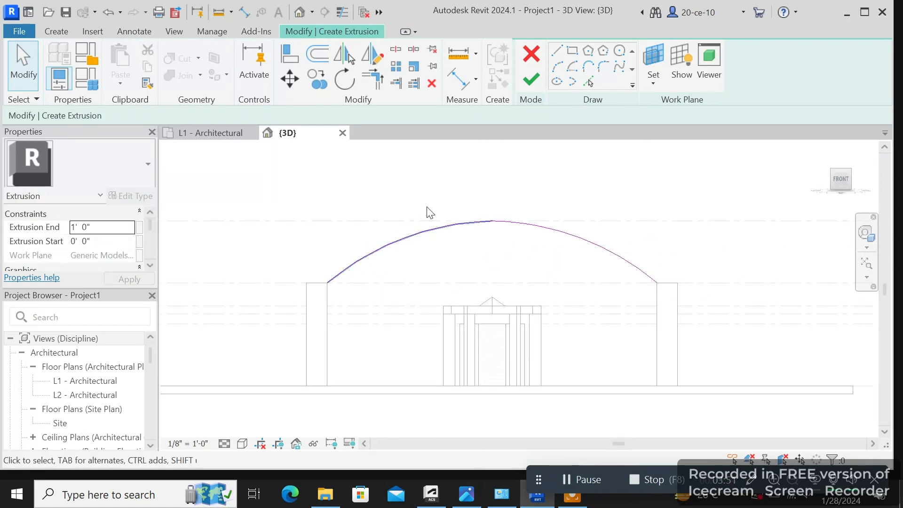
pyautogui.click(556, 50)
pyautogui.scroll(2, 420, 324)
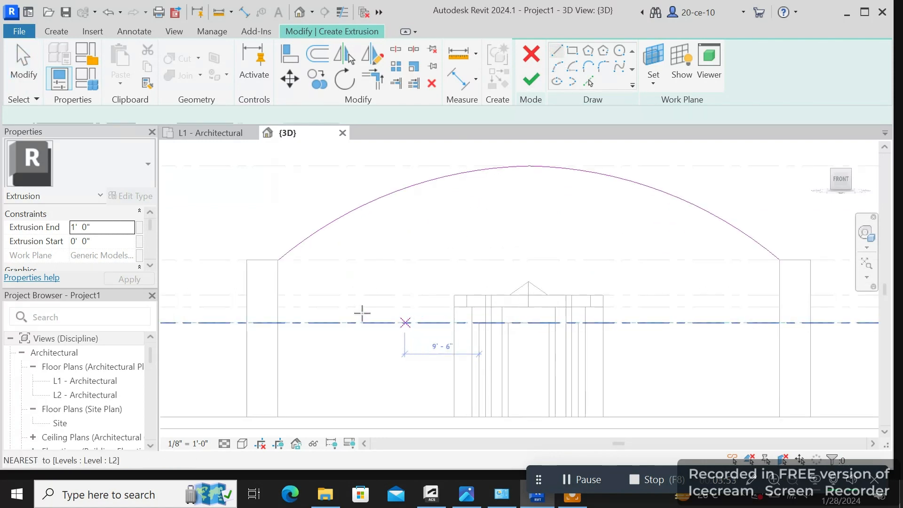
pyautogui.click(278, 260)
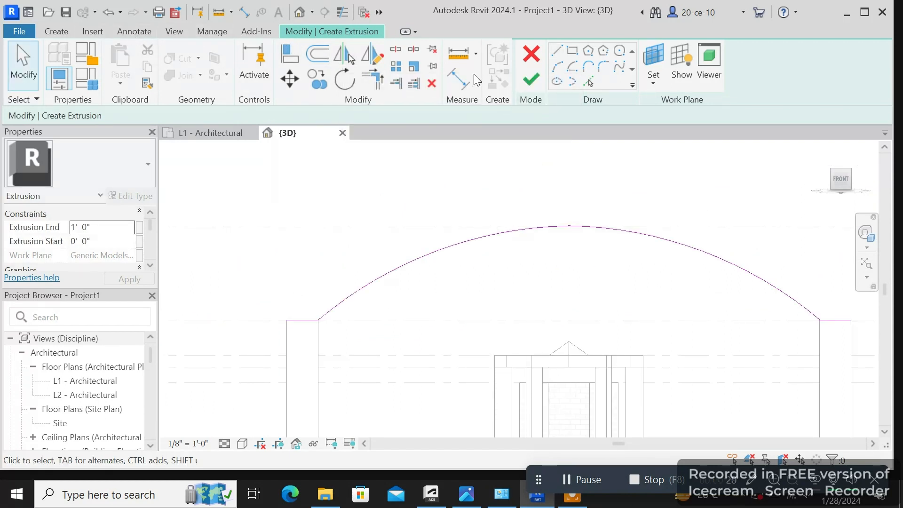
# - Sketch a short vertical line upward from the crown of the arch, and end the line chain
pyautogui.click(557, 51)
pyautogui.scroll(2, 581, 307)
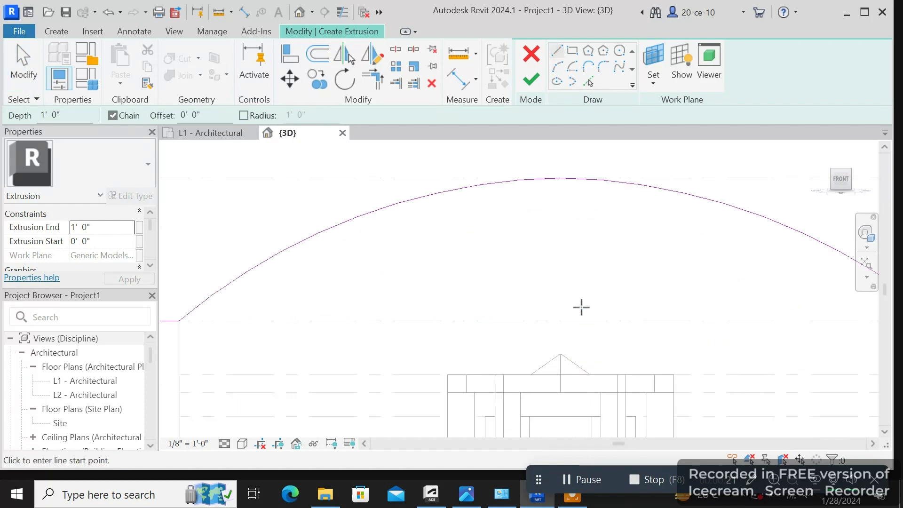
pyautogui.scroll(-2, 563, 200)
pyautogui.click(562, 187)
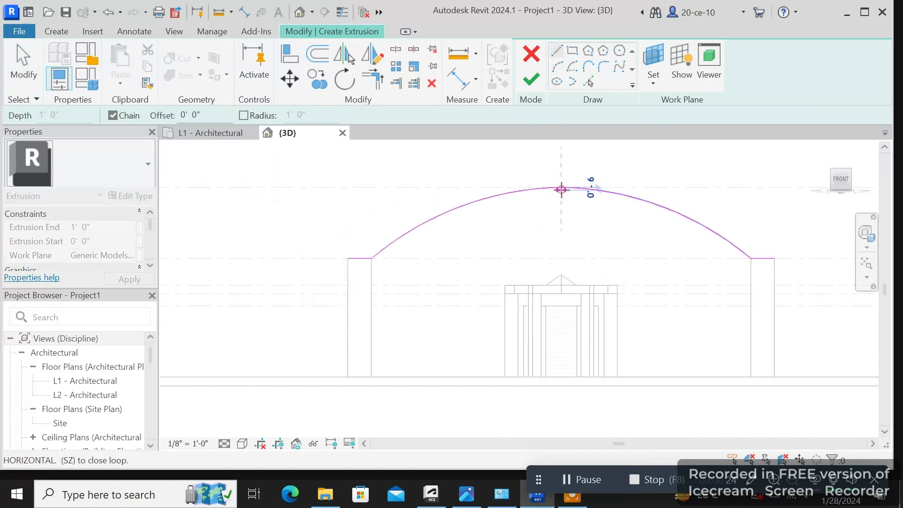
pyautogui.click(562, 163)
pyautogui.rightClick(561, 163)
pyautogui.click(583, 174)
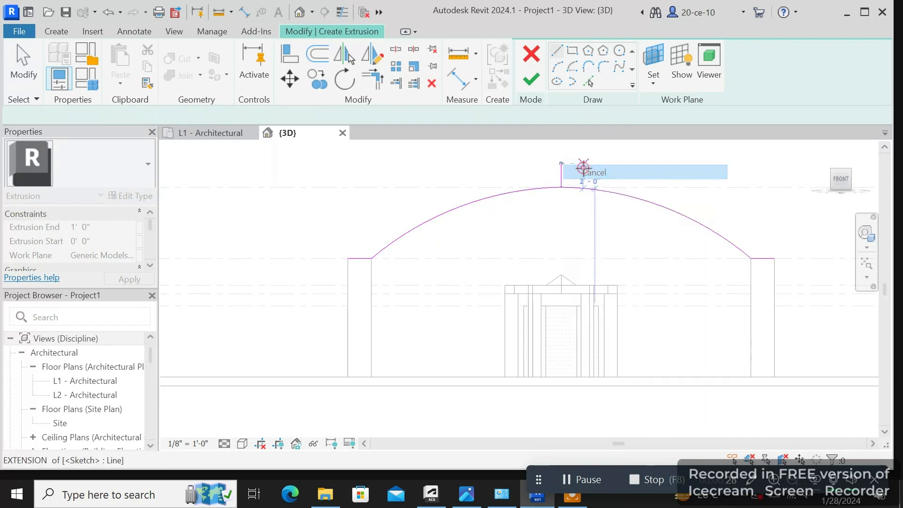
pyautogui.rightClick(529, 165)
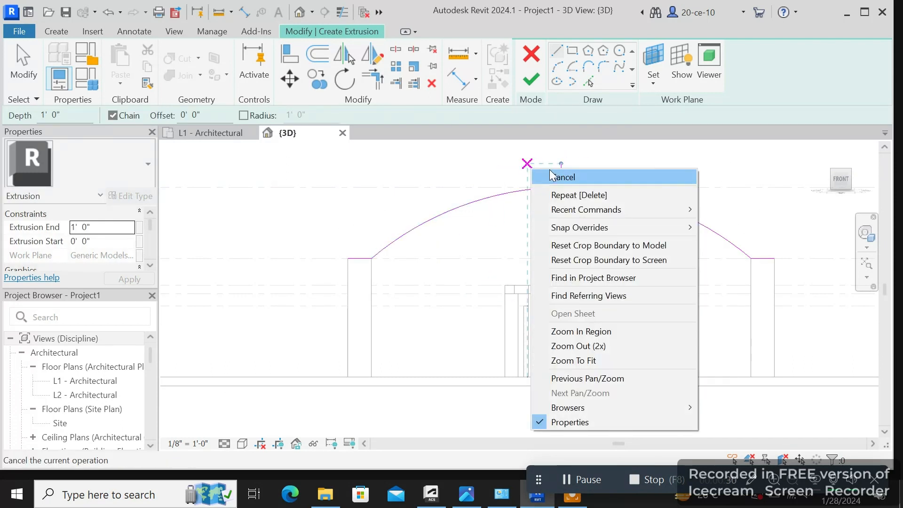
pyautogui.click(551, 174)
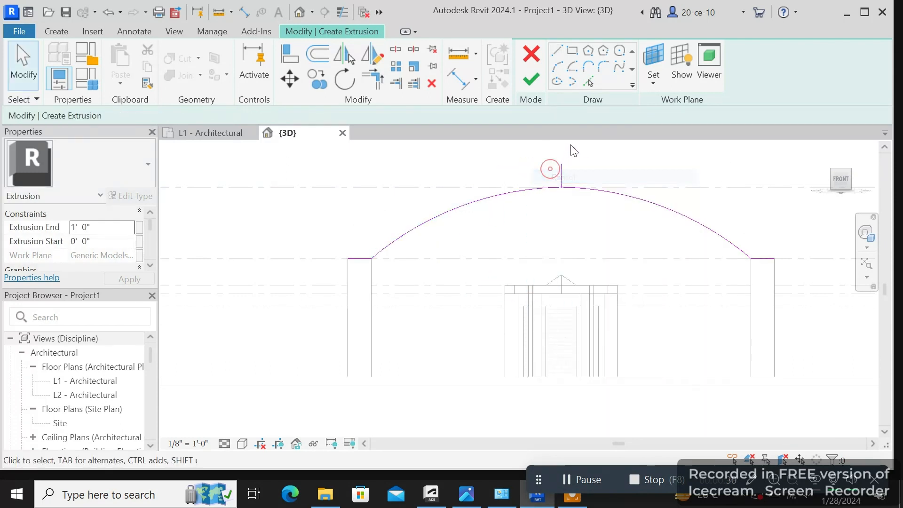
pyautogui.click(558, 68)
pyautogui.scroll(2, 581, 155)
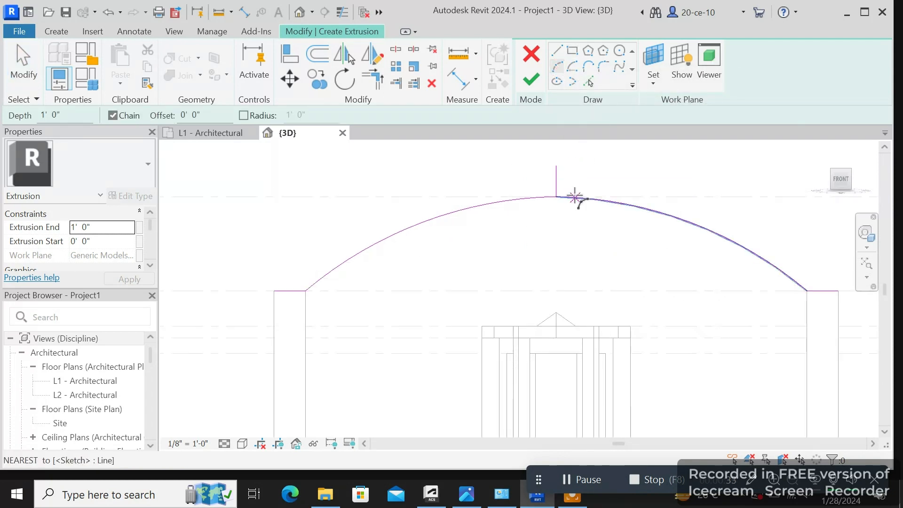
pyautogui.click(556, 166)
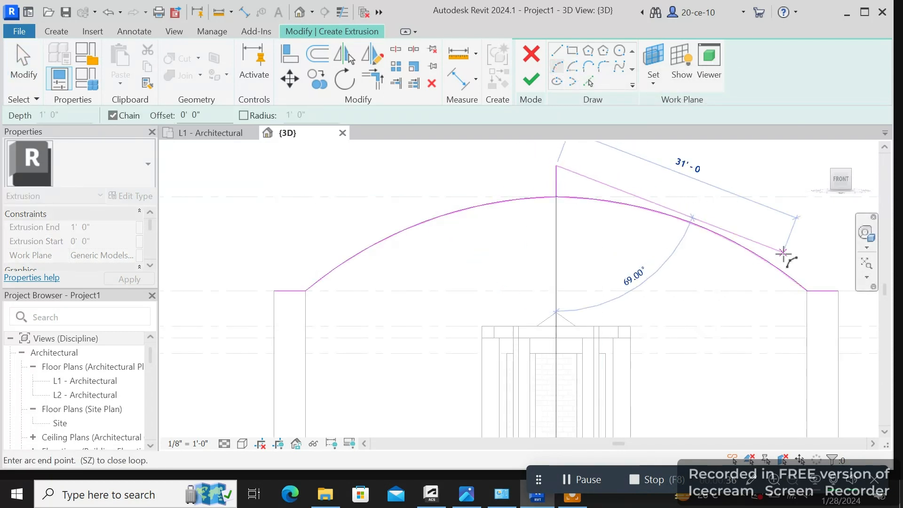
pyautogui.moveTo(791, 252); pyautogui.dragTo(639, 254, button='middle')
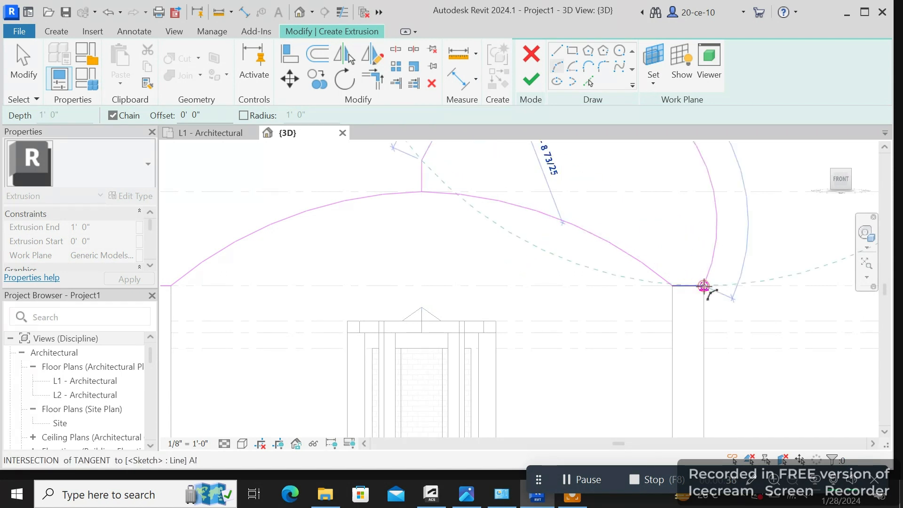
pyautogui.click(704, 285)
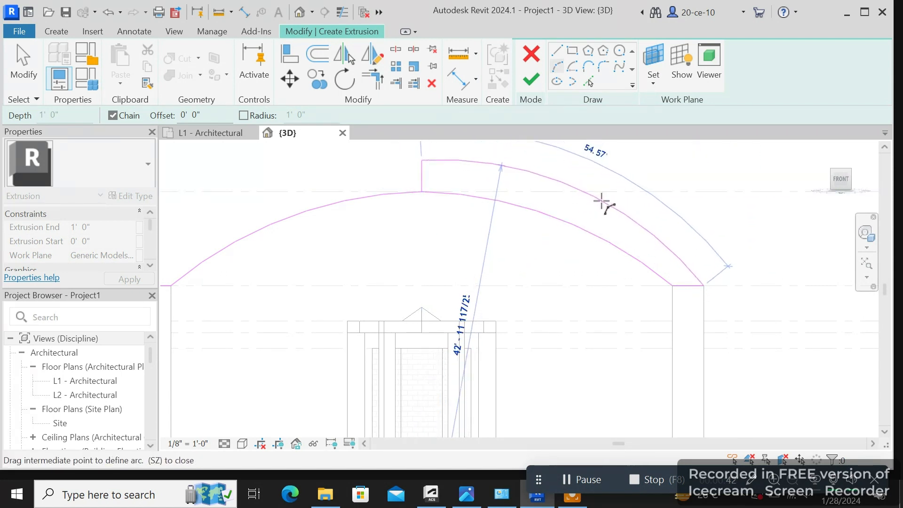
pyautogui.rightClick(614, 210)
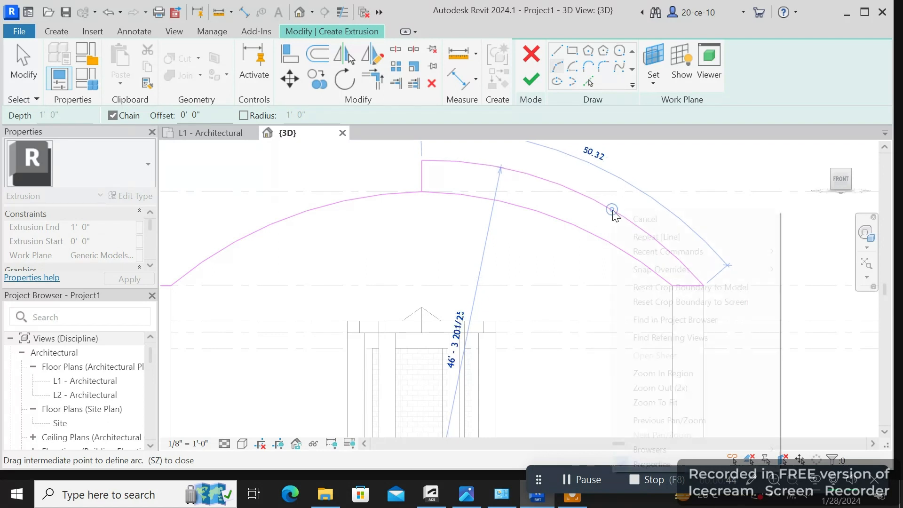
pyautogui.click(634, 218)
pyautogui.scroll(-2, 559, 228)
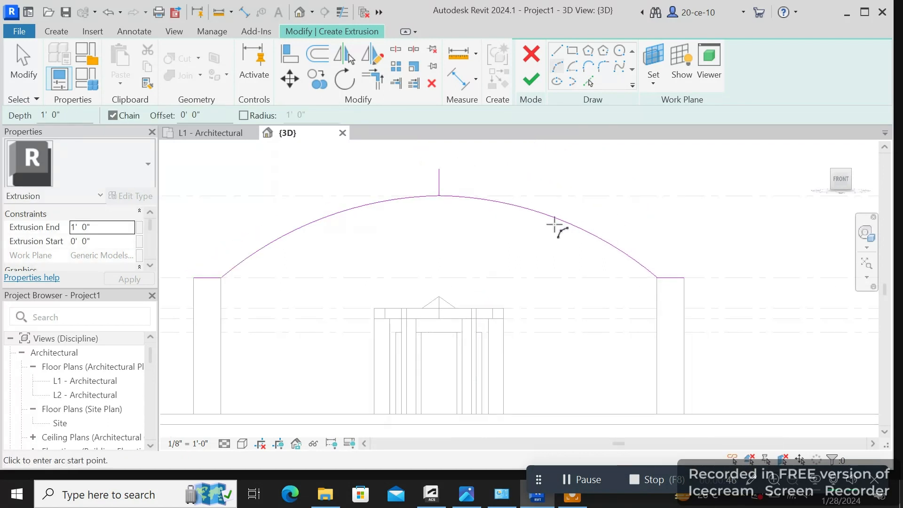
# - Sketch an outer arc of about 53'-11" radius from the short vertical line's upper end to just above the right pillar's outer corner
pyautogui.click(469, 182)
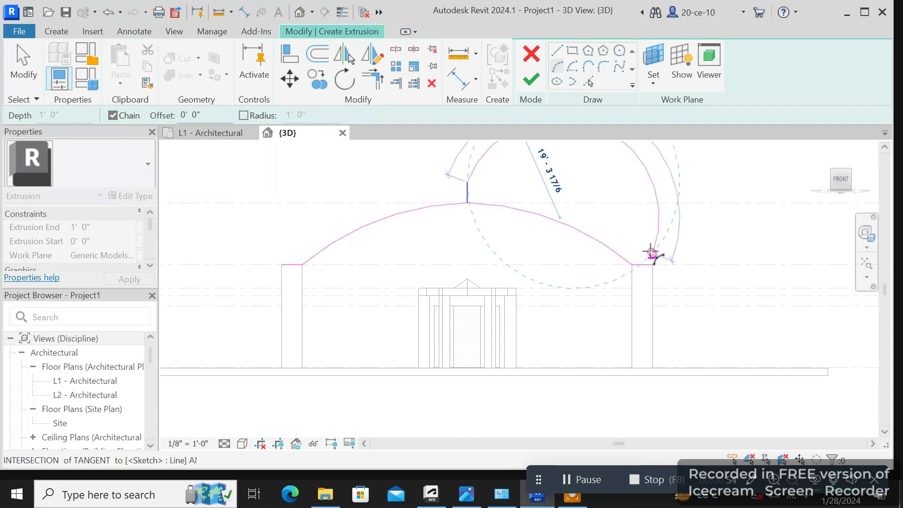
pyautogui.click(652, 253)
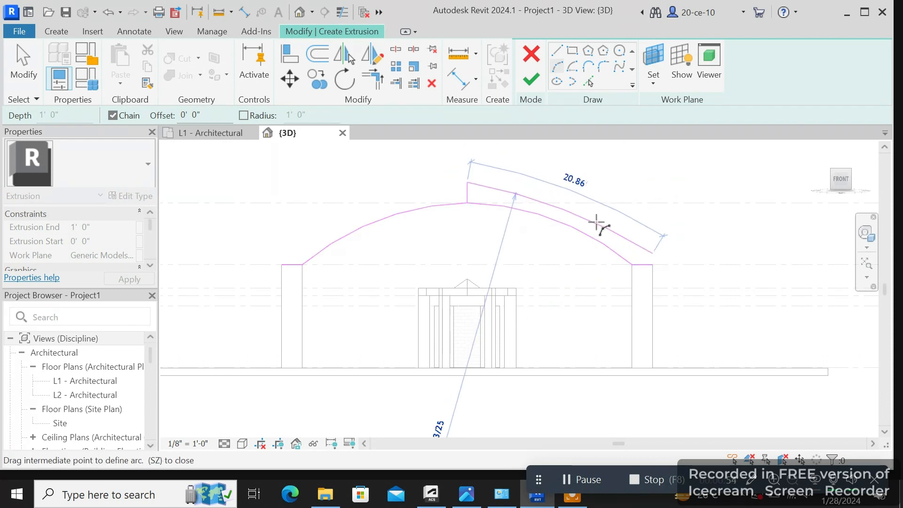
pyautogui.click(571, 203)
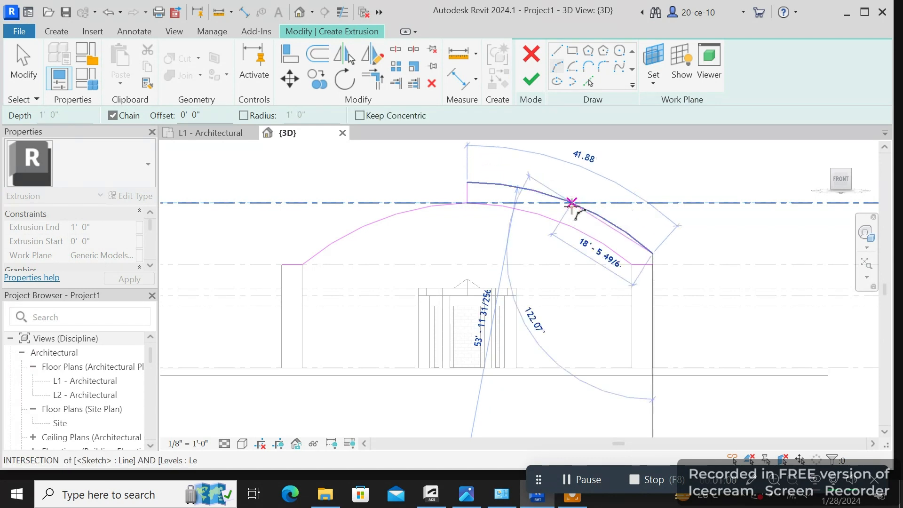
pyautogui.rightClick(571, 241)
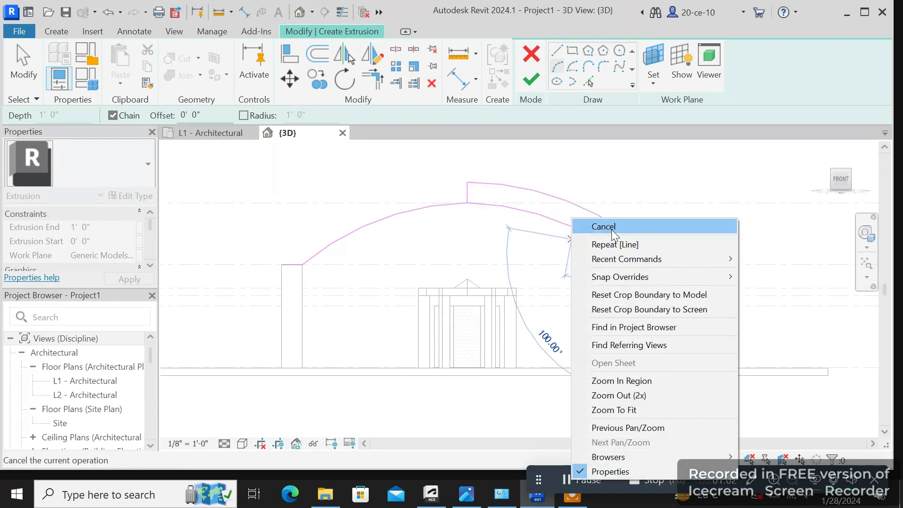
pyautogui.click(612, 228)
pyautogui.rightClick(615, 230)
pyautogui.click(630, 228)
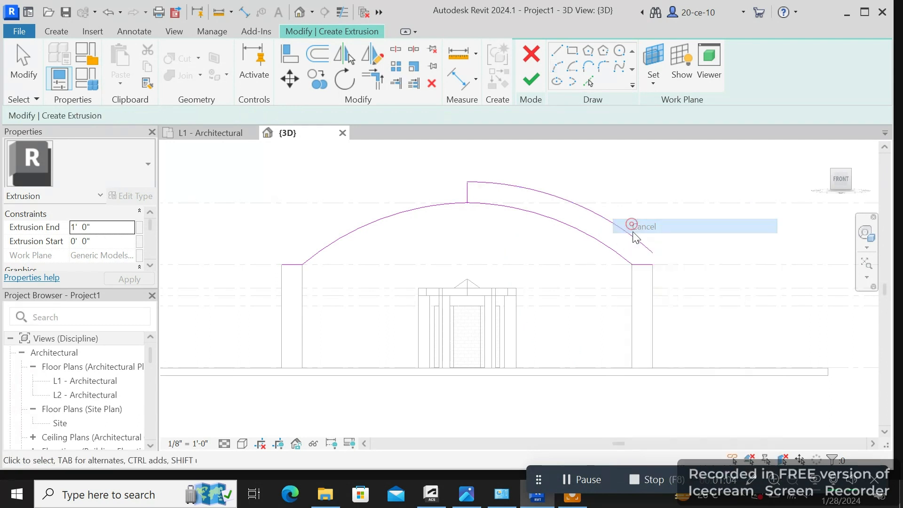
# - Sketch a vertical line from the outer arc's lower end down to the right pillar's outer top corner, and end the line chain
pyautogui.scroll(2, 635, 286)
pyautogui.scroll(3, 639, 287)
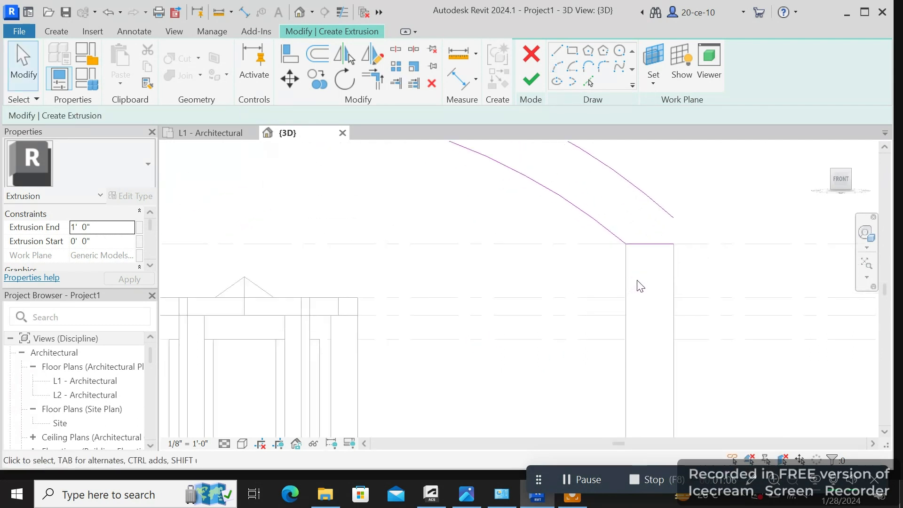
pyautogui.click(557, 53)
pyautogui.scroll(2, 679, 253)
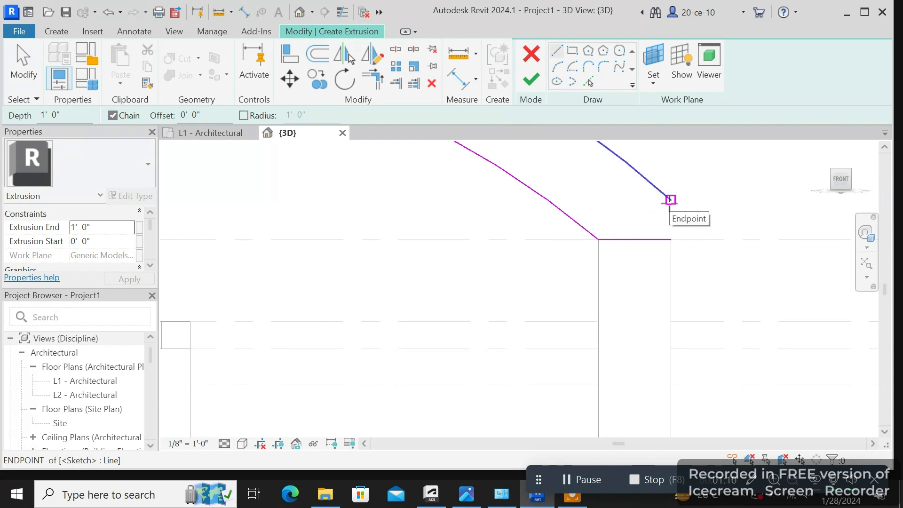
pyautogui.scroll(-4, 670, 200)
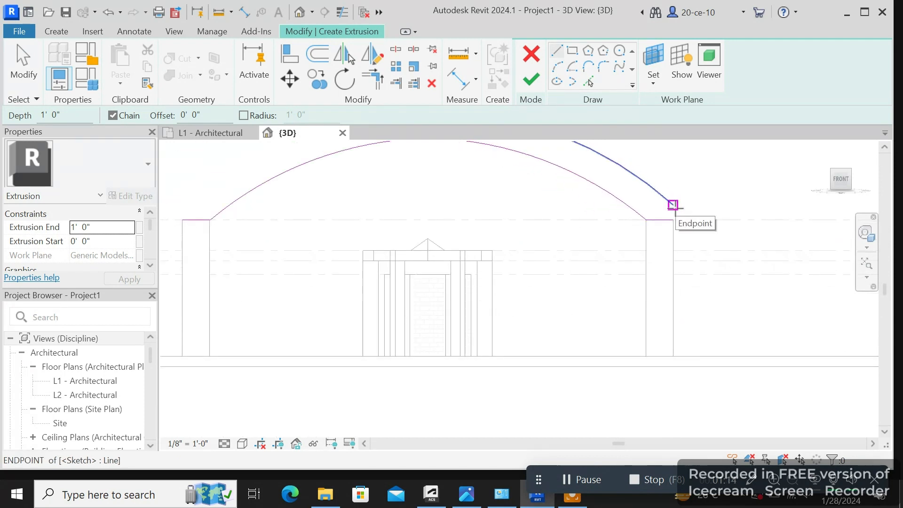
pyautogui.scroll(-1, 673, 206)
pyautogui.click(673, 205)
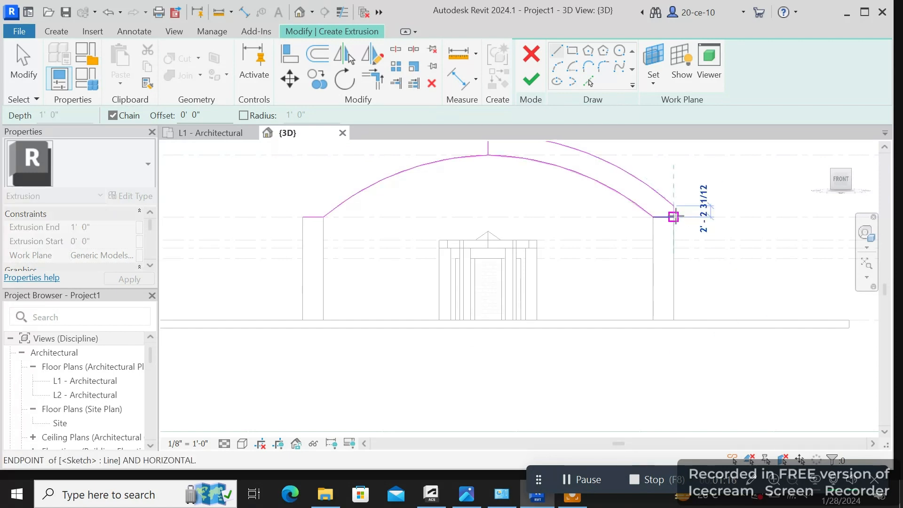
pyautogui.rightClick(674, 216)
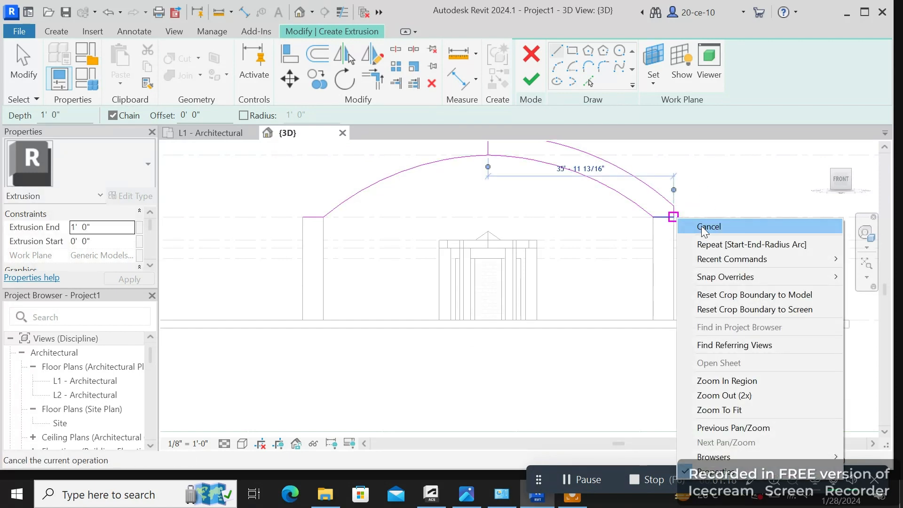
pyautogui.click(706, 226)
pyautogui.scroll(-3, 655, 250)
pyautogui.scroll(5, 464, 241)
pyautogui.moveTo(464, 235); pyautogui.dragTo(471, 273, button='middle')
pyautogui.rightClick(475, 218)
pyautogui.click(517, 226)
# - Mirror a copy of the outer arc and its short vertical end line about an axis drawn along the line at the crown
pyautogui.scroll(-3, 517, 229)
pyautogui.moveTo(684, 250); pyautogui.dragTo(607, 298, button='middle')
pyautogui.scroll(1, 608, 297)
pyautogui.click(653, 254)
pyautogui.scroll(4, 690, 282)
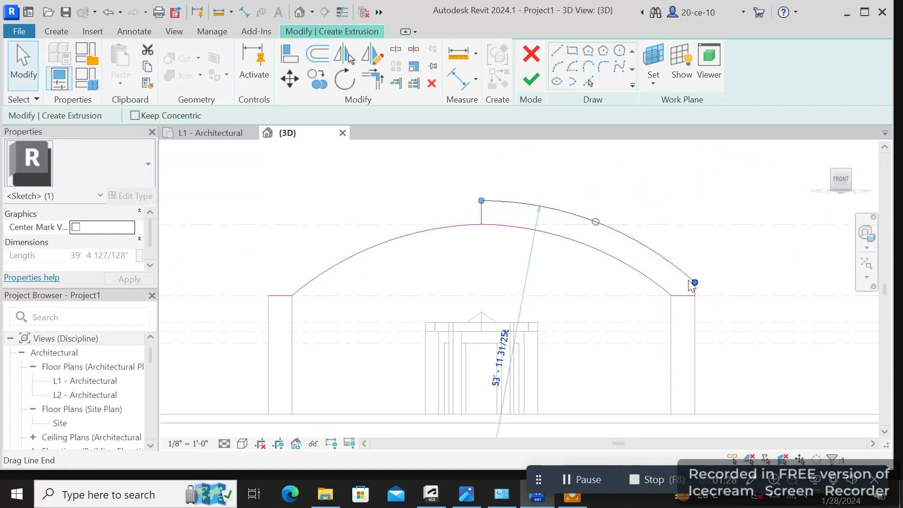
pyautogui.keyDown('ctrl'); pyautogui.click(705, 299); pyautogui.keyUp('ctrl')
pyautogui.scroll(-5, 679, 270)
pyautogui.click(372, 60)
pyautogui.scroll(4, 496, 249)
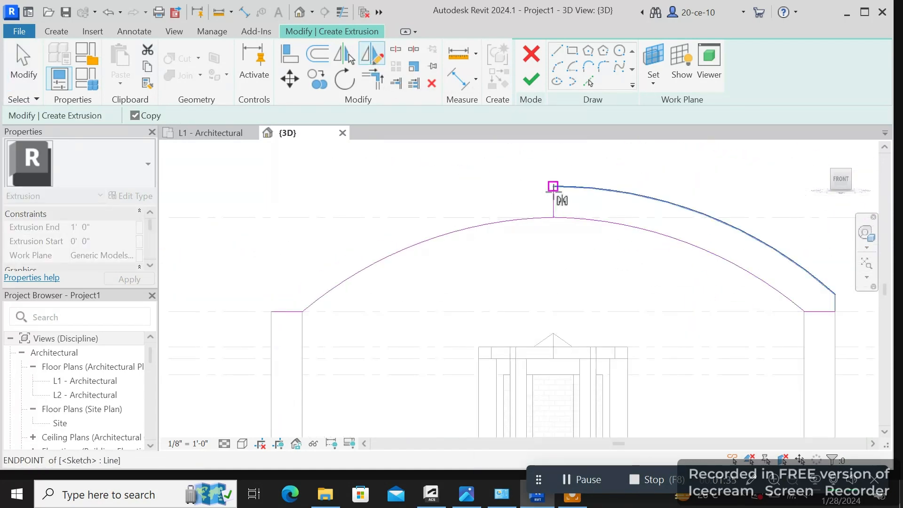
pyautogui.click(553, 186)
pyautogui.click(552, 217)
pyautogui.scroll(-4, 456, 271)
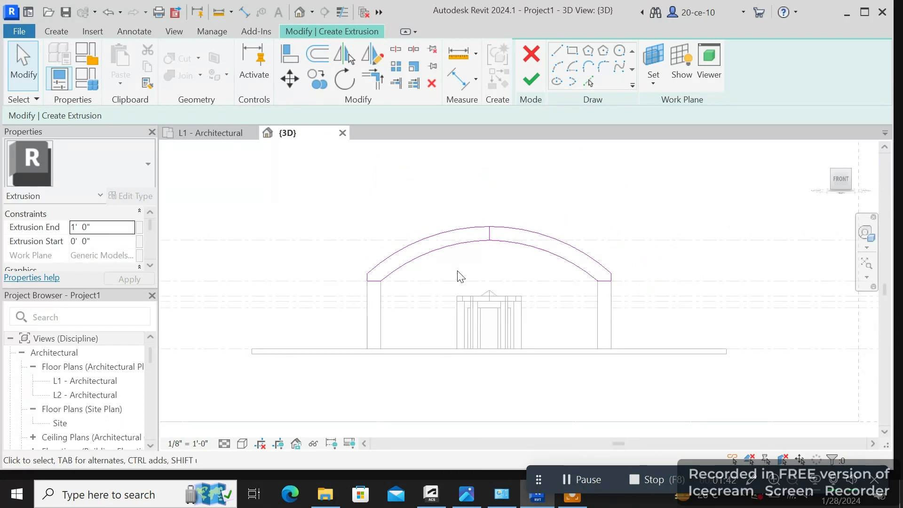
# - Delete the short vertical line between the inner and outer arcs at the crown
pyautogui.scroll(4, 455, 276)
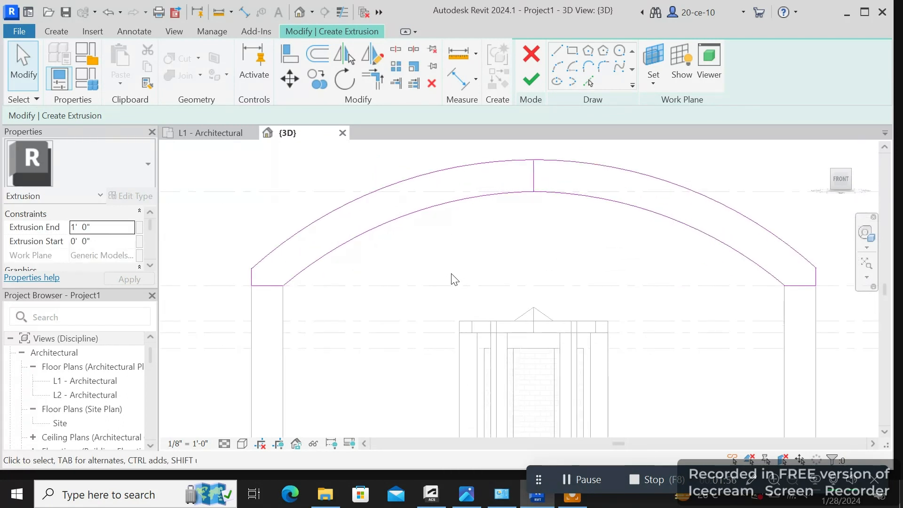
pyautogui.scroll(-3, 455, 279)
pyautogui.click(514, 200)
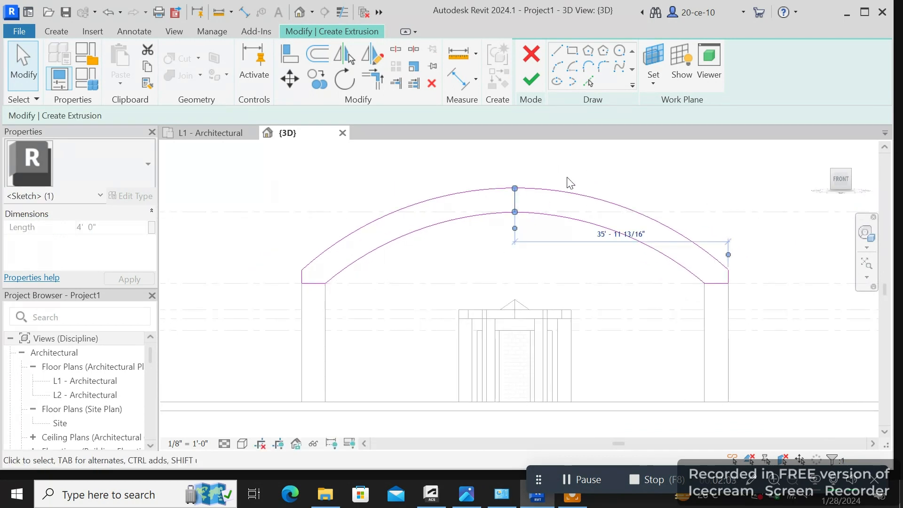
pyautogui.rightClick(571, 181)
pyautogui.click(603, 275)
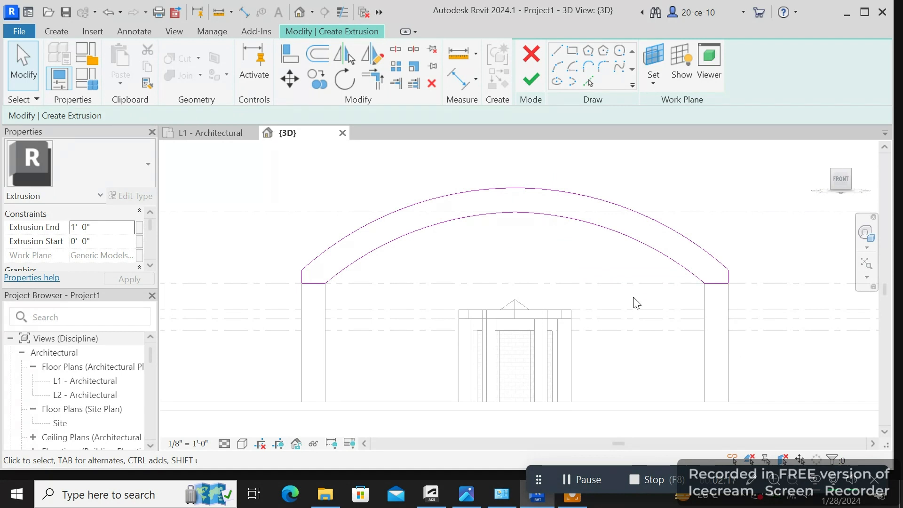
# - Finish the arch sketch as a 1'-0" deep extrusion and finish the in-place model
pyautogui.scroll(-2, 545, 276)
pyautogui.click(531, 79)
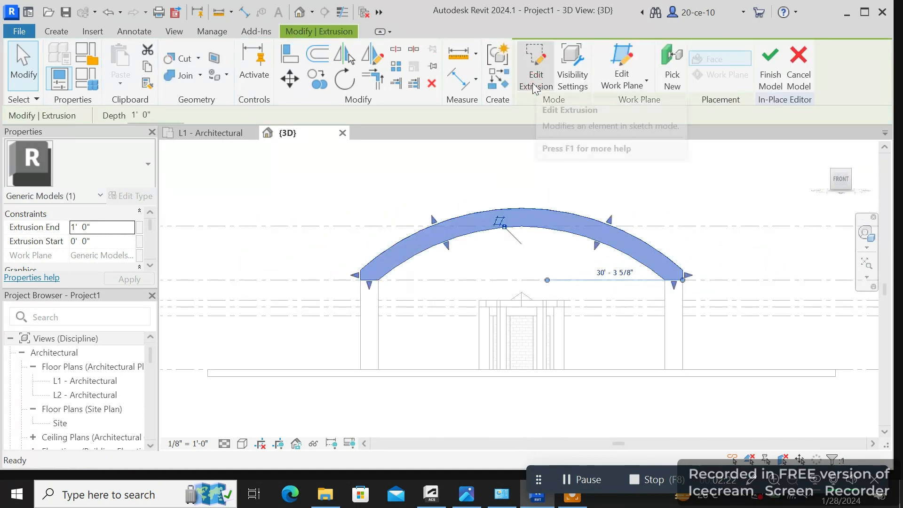
pyautogui.moveTo(840, 185)
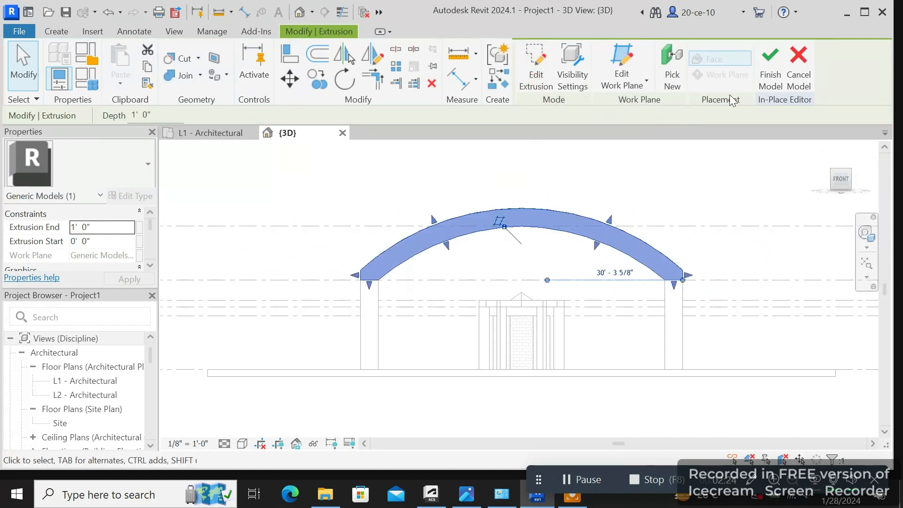
pyautogui.click(770, 71)
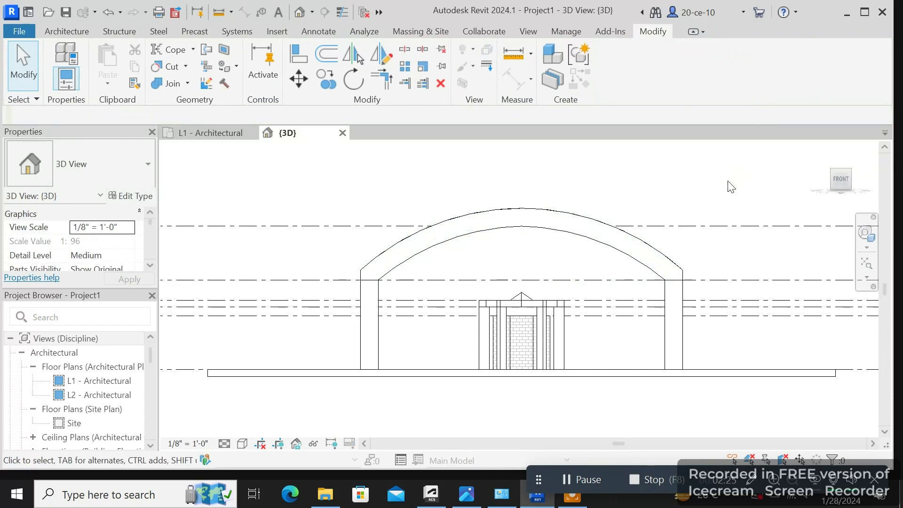
# - In the right-side view, stretch the arch's back face to the outer face of the rear pillar
pyautogui.click(856, 178)
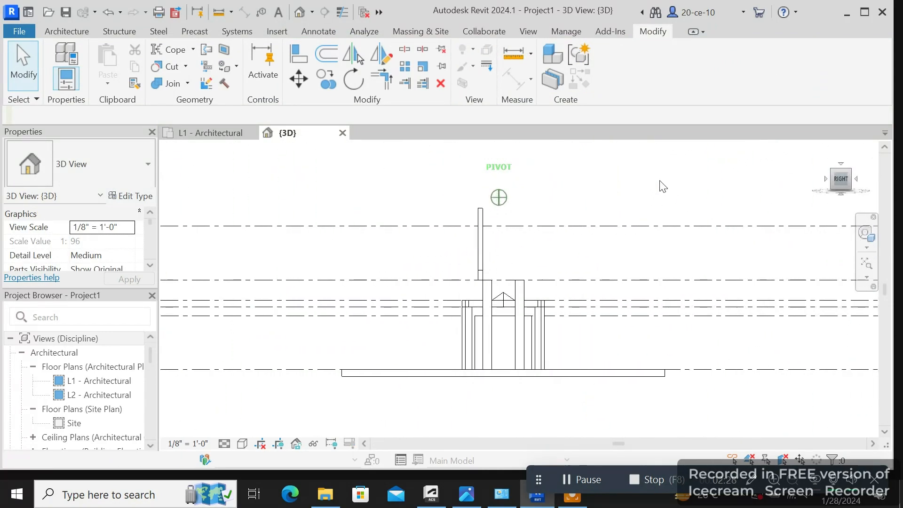
pyautogui.scroll(1, 858, 209)
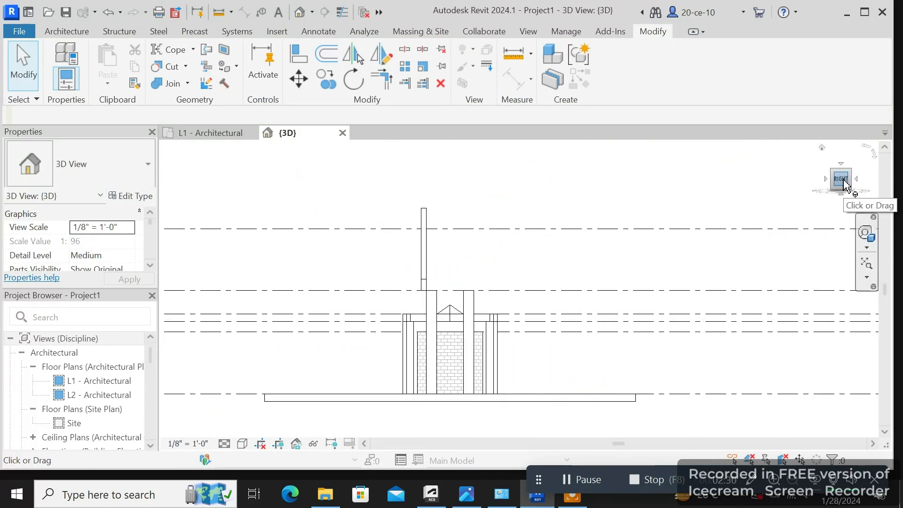
pyautogui.scroll(-8, 844, 181)
pyautogui.moveTo(446, 200); pyautogui.dragTo(512, 285, button='middle')
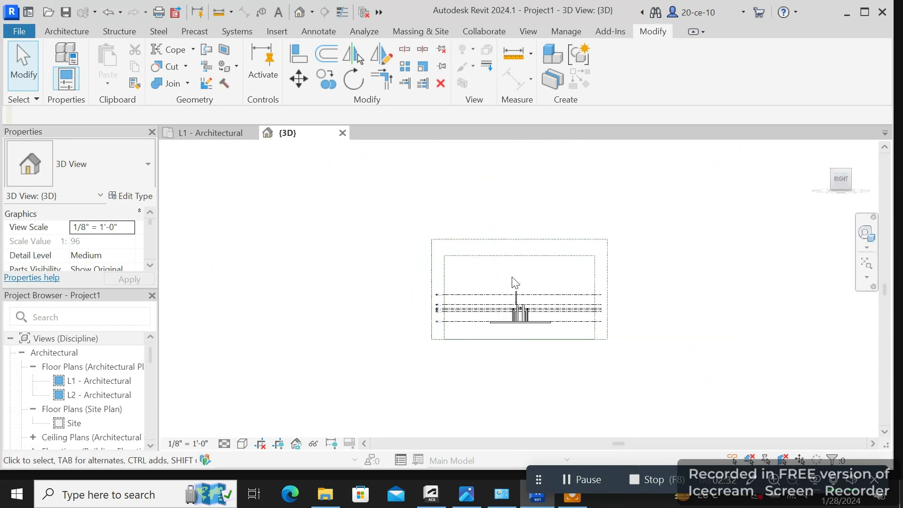
pyautogui.scroll(3, 513, 287)
pyautogui.scroll(6, 530, 320)
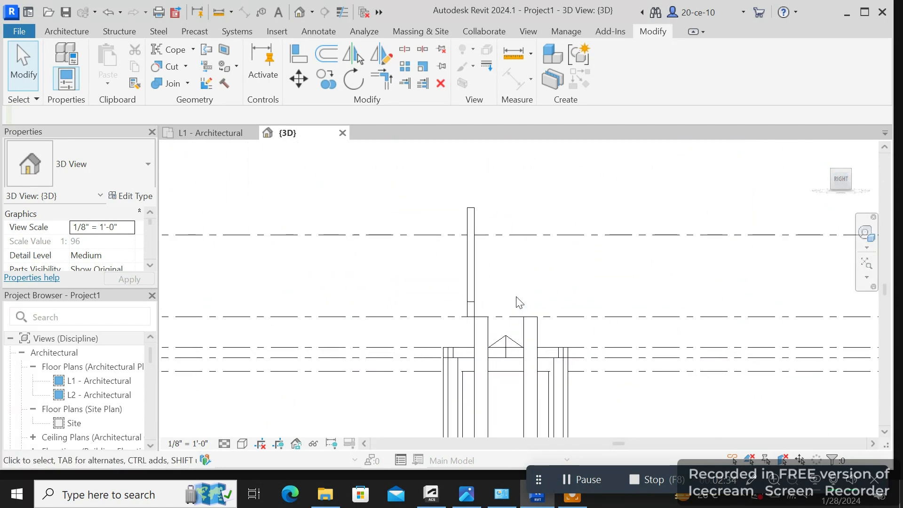
pyautogui.click(473, 264)
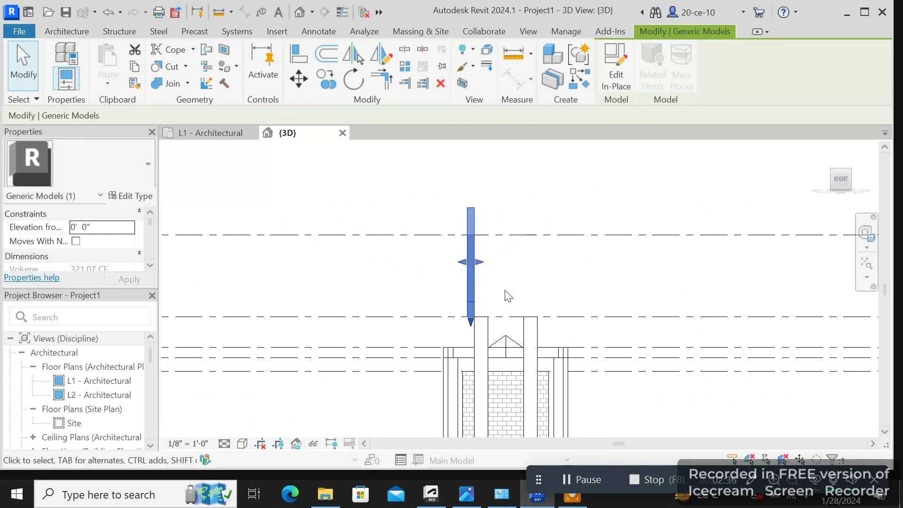
pyautogui.scroll(1, 507, 293)
pyautogui.moveTo(465, 247); pyautogui.dragTo(555, 360)
# - In the right-side view, stretch the arch's front face to the outer face of the front pillar and deselect it
pyautogui.scroll(5, 549, 367)
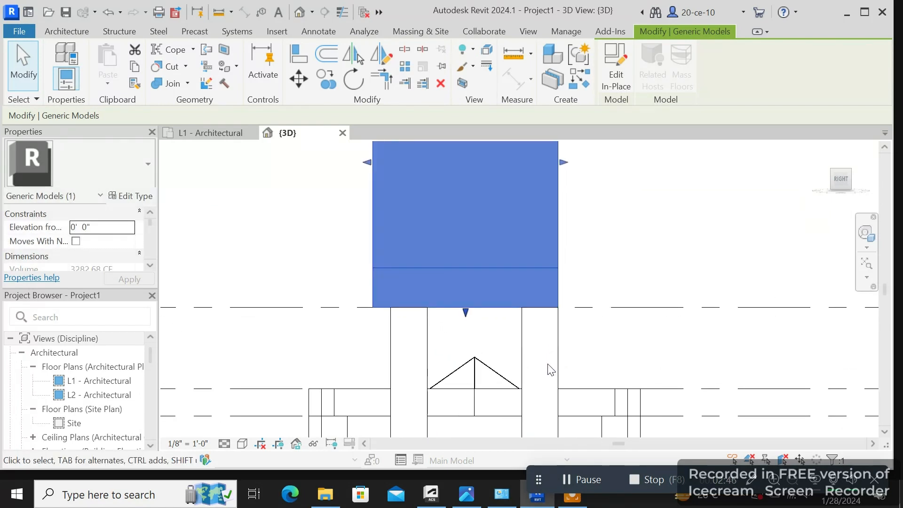
pyautogui.scroll(-2, 553, 367)
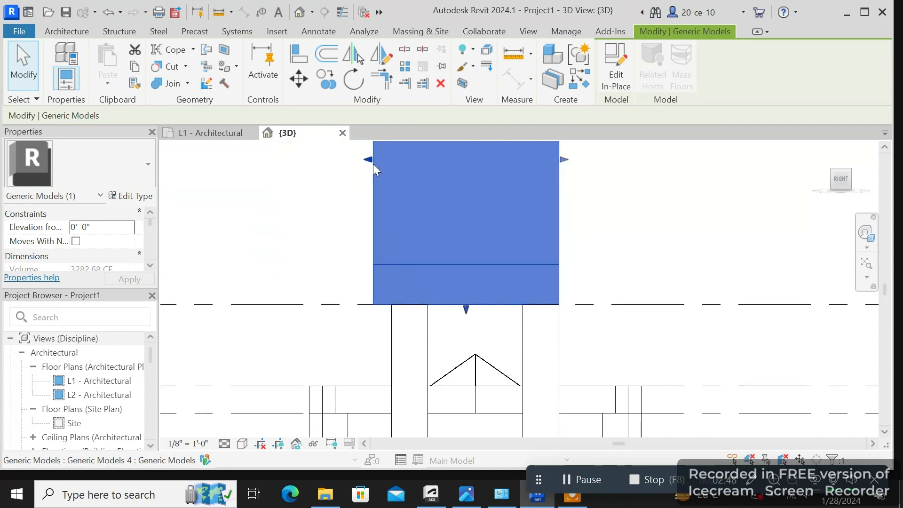
pyautogui.moveTo(373, 163); pyautogui.dragTo(389, 167)
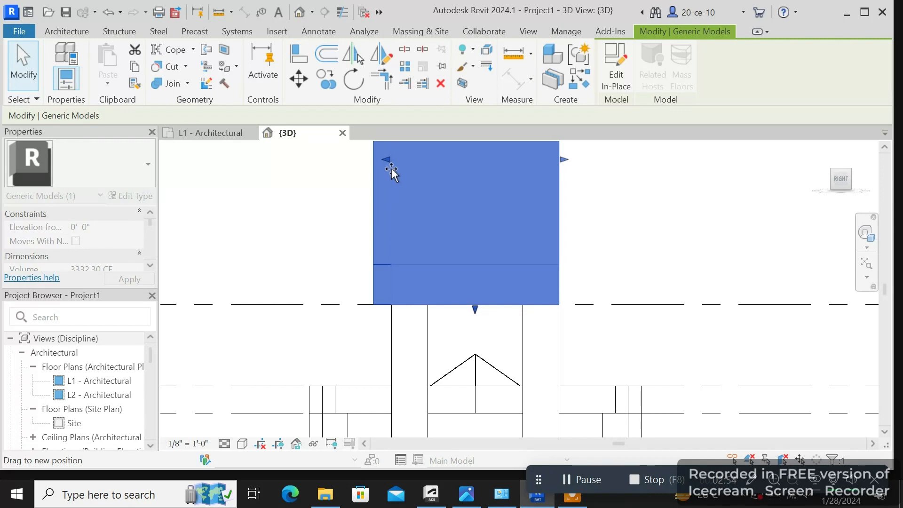
pyautogui.click(343, 248)
# - Return to the front view and examine how the arch sits on the pillars around the pavilion
pyautogui.scroll(2, 371, 289)
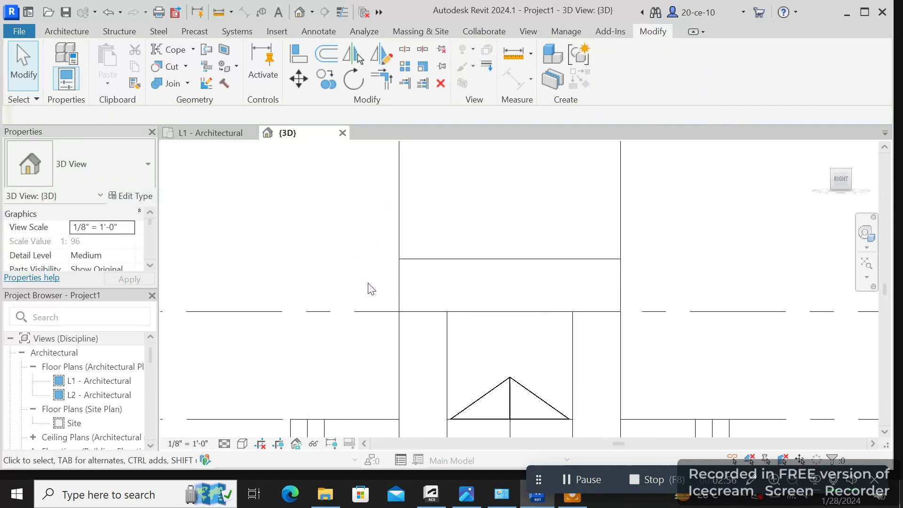
pyautogui.scroll(-2, 369, 280)
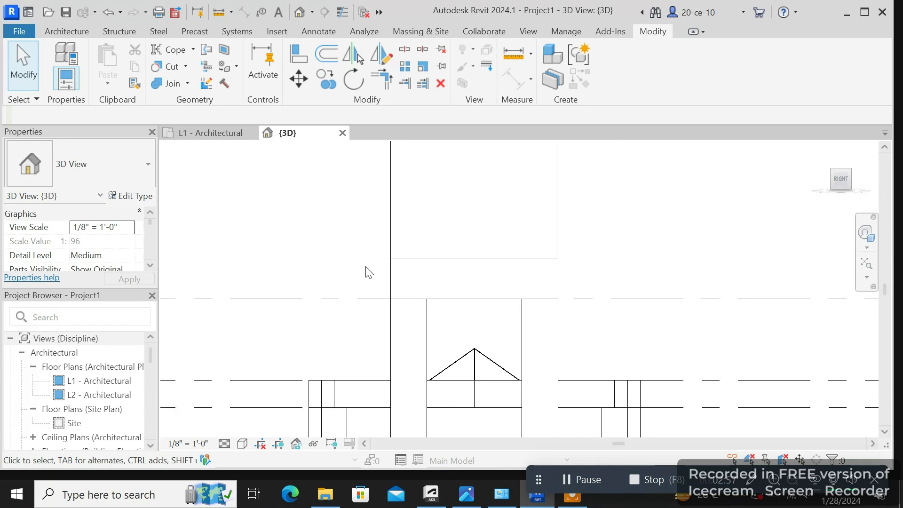
pyautogui.click(841, 184)
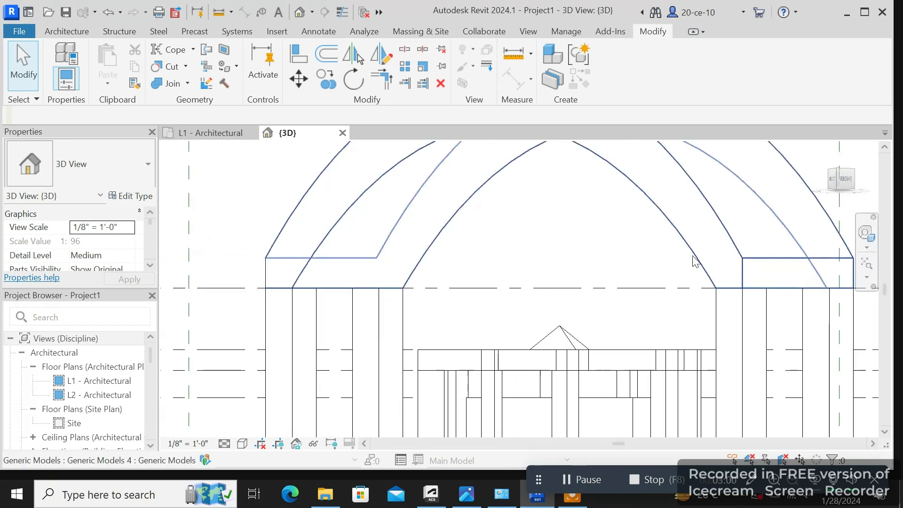
pyautogui.scroll(-3, 695, 261)
pyautogui.click(836, 179)
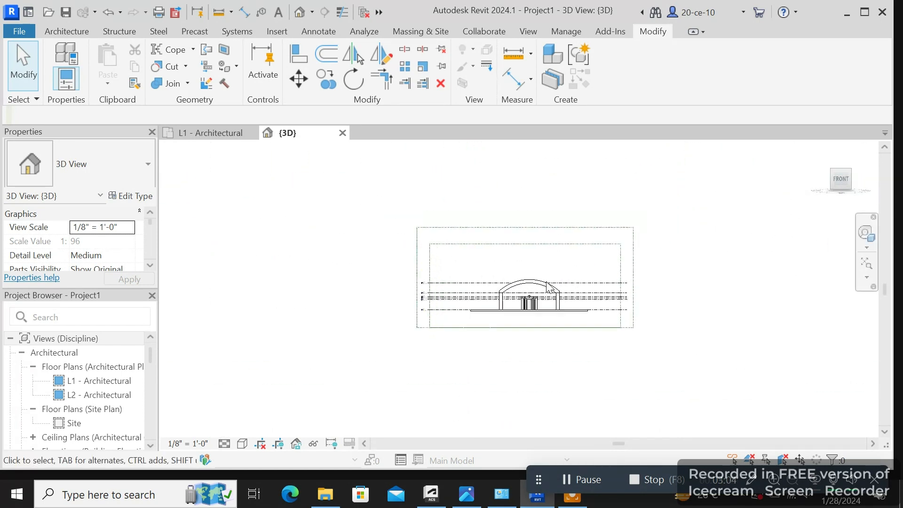
pyautogui.scroll(4, 521, 322)
pyautogui.scroll(2, 518, 319)
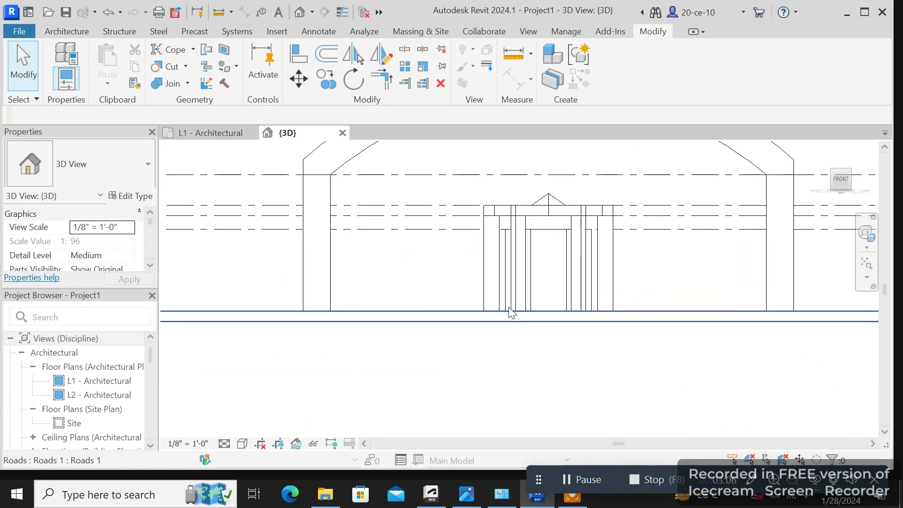
pyautogui.scroll(3, 506, 322)
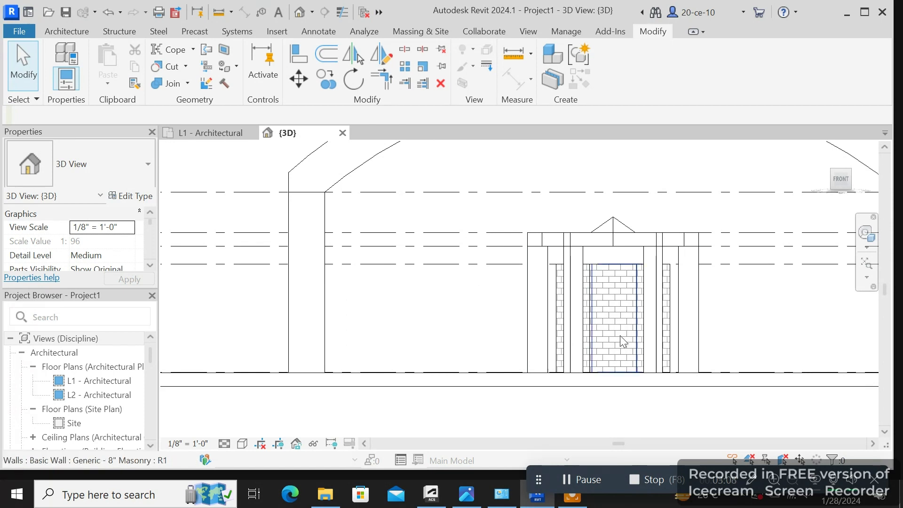
pyautogui.scroll(-3, 618, 324)
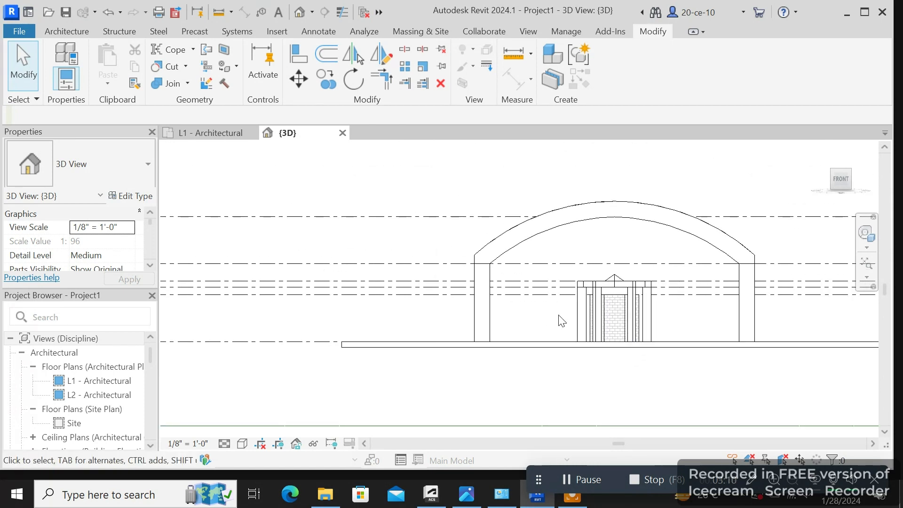
pyautogui.scroll(1, 558, 319)
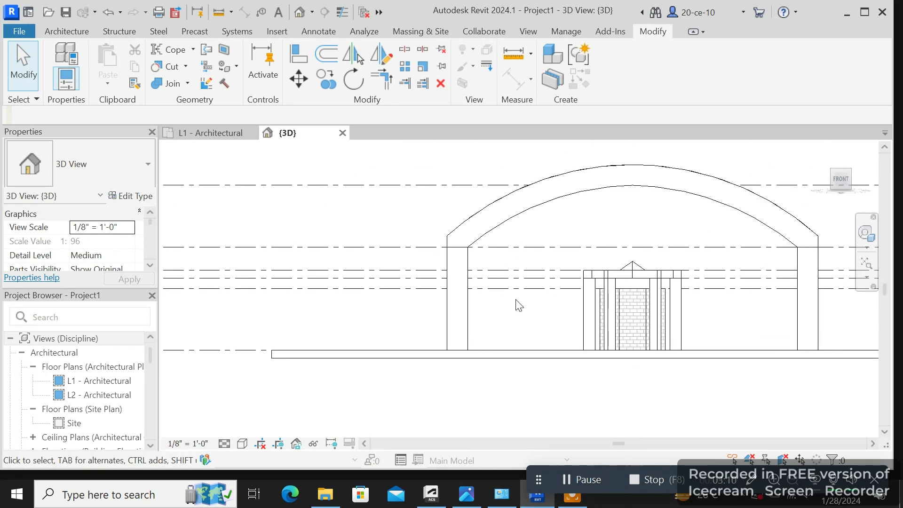
# - Start placing a Window-Fixed 36" x 48" window and set its type width to 4'-0"
pyautogui.click(86, 33)
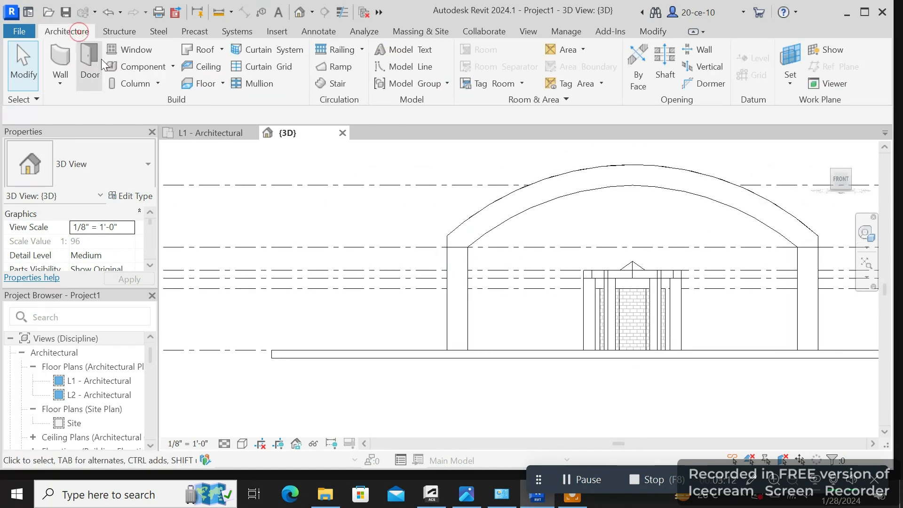
pyautogui.click(131, 50)
pyautogui.scroll(-3, 143, 210)
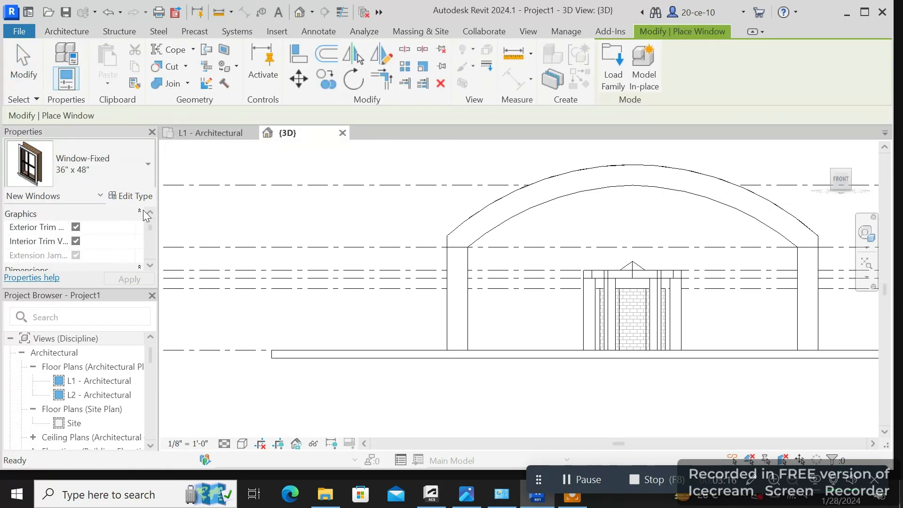
pyautogui.click(131, 196)
pyautogui.scroll(-1, 420, 225)
pyautogui.scroll(-3, 420, 225)
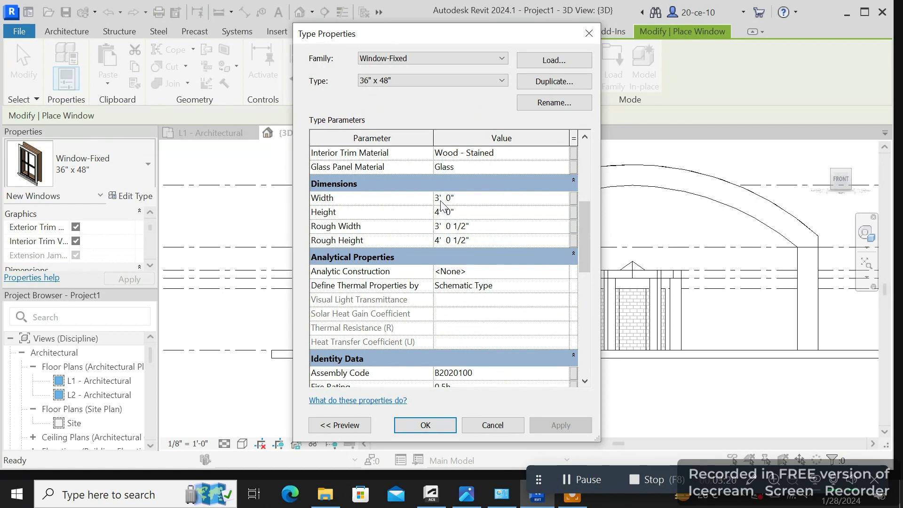
pyautogui.click(441, 199)
pyautogui.press('BackSpace')
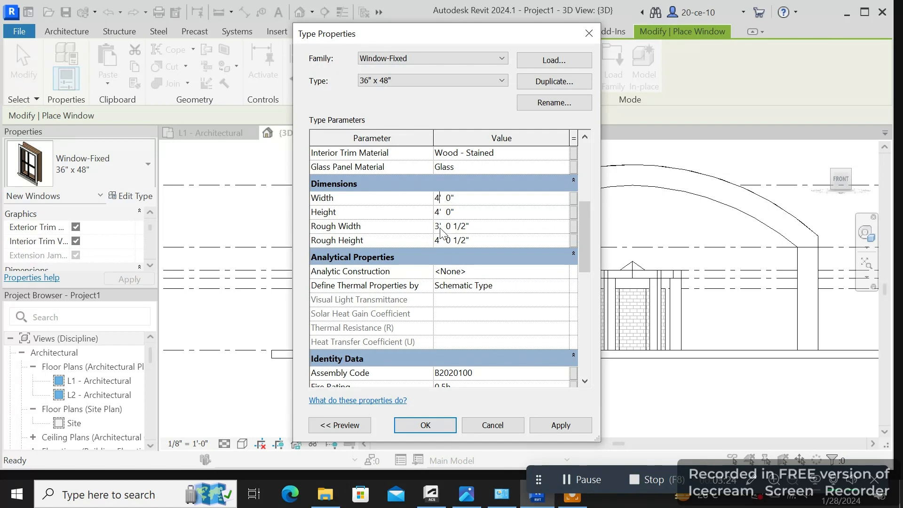
pyautogui.scroll(-2, 476, 333)
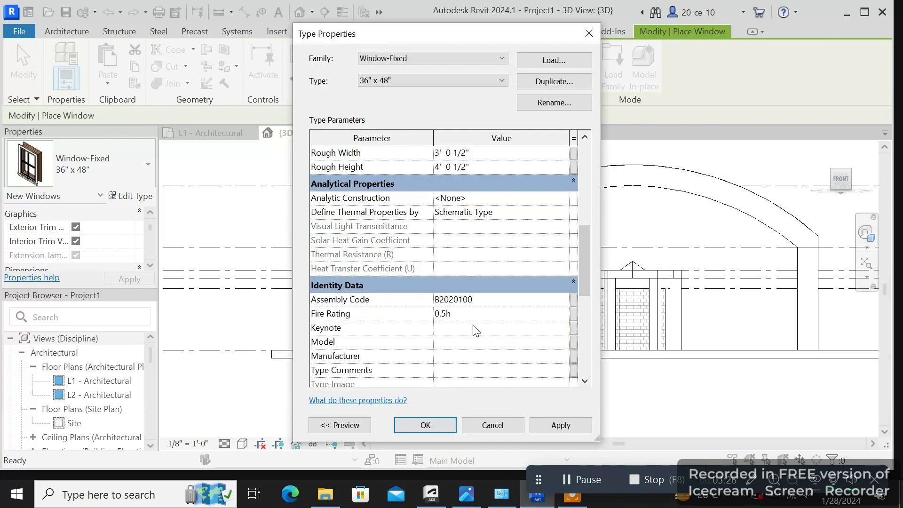
pyautogui.scroll(-6, 466, 309)
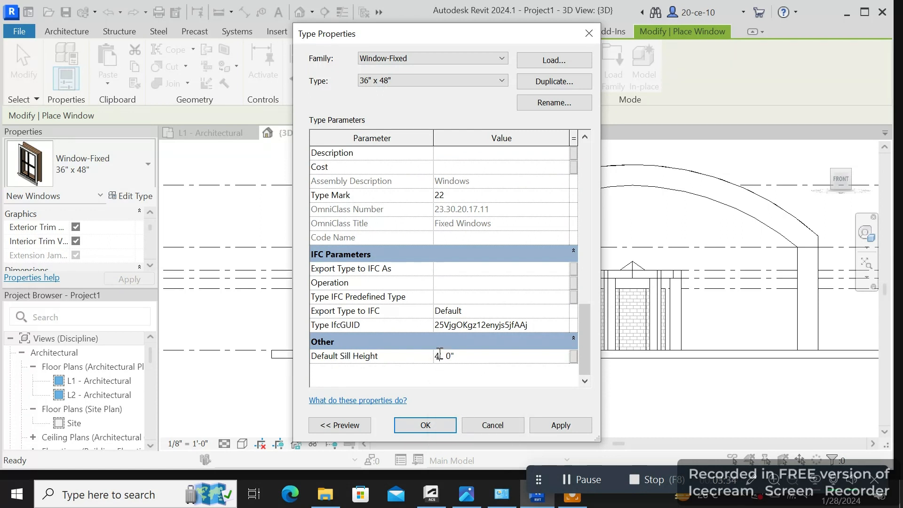
pyautogui.click(567, 426)
pyautogui.click(435, 423)
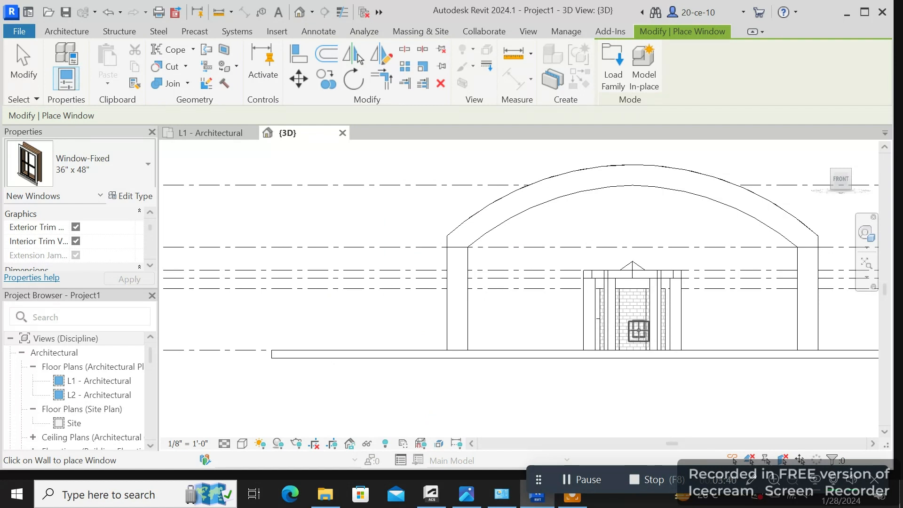
# - Place the window centred on the lower part of the pavilion's front brick wall and end window placement
pyautogui.scroll(5, 635, 326)
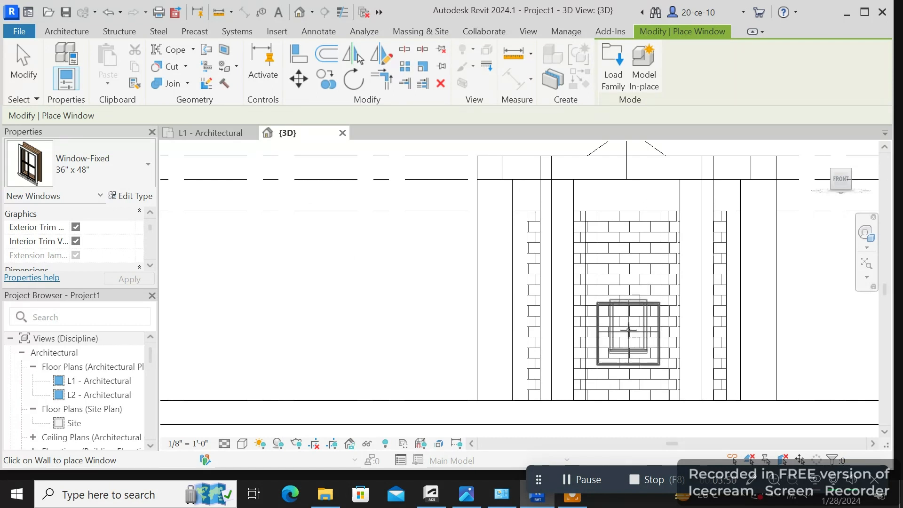
pyautogui.click(627, 330)
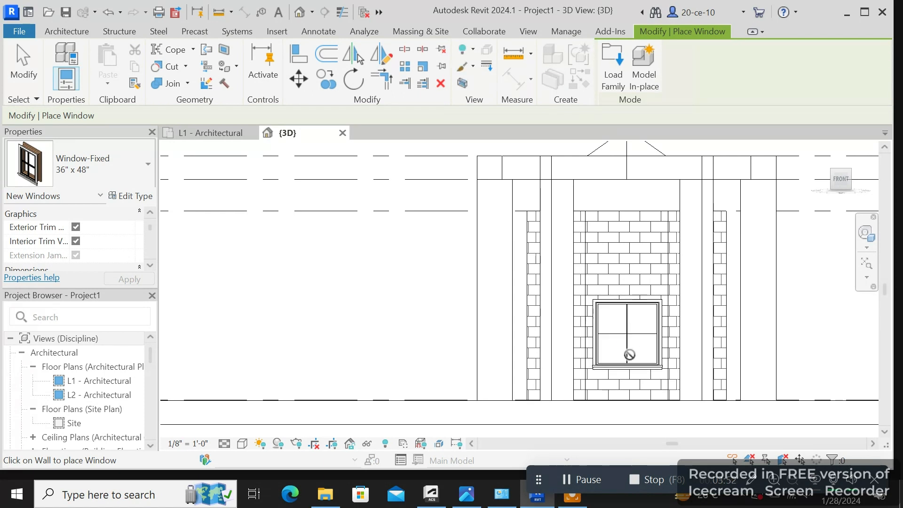
pyautogui.scroll(-5, 629, 354)
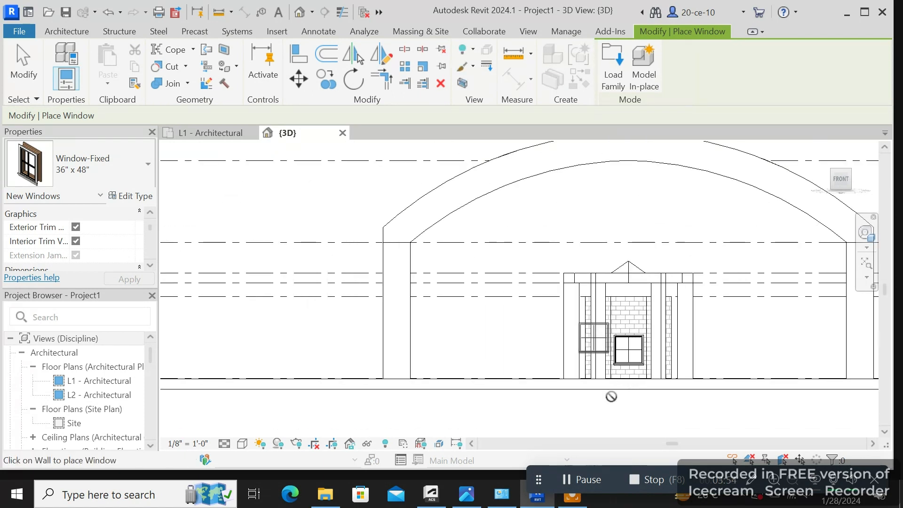
pyautogui.rightClick(555, 322)
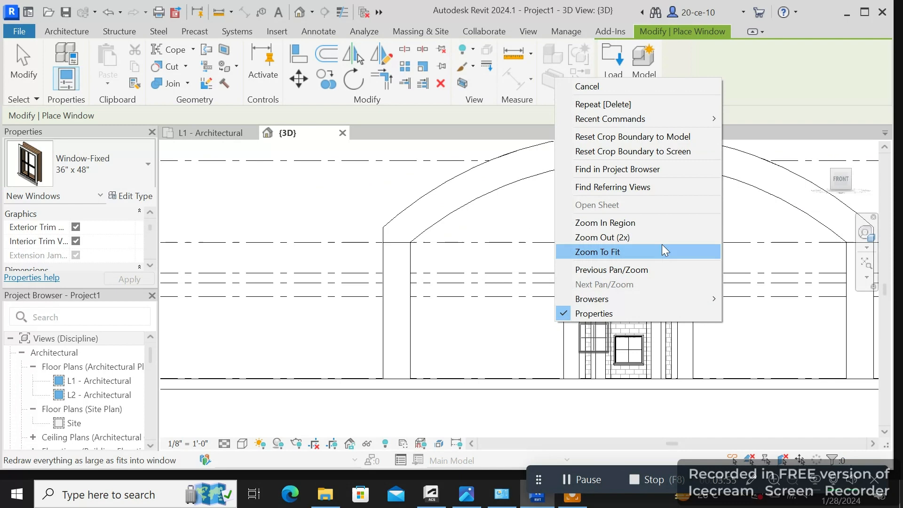
pyautogui.click(634, 89)
pyautogui.rightClick(572, 216)
pyautogui.click(598, 223)
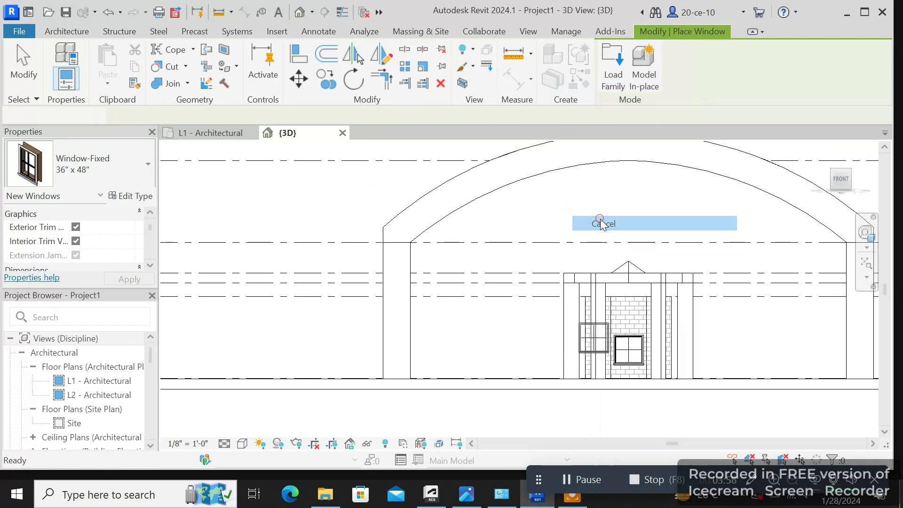
# - Inspect the window, pavilion and arch from the front and from a raised viewing angle
pyautogui.scroll(-2, 599, 227)
pyautogui.scroll(2, 595, 341)
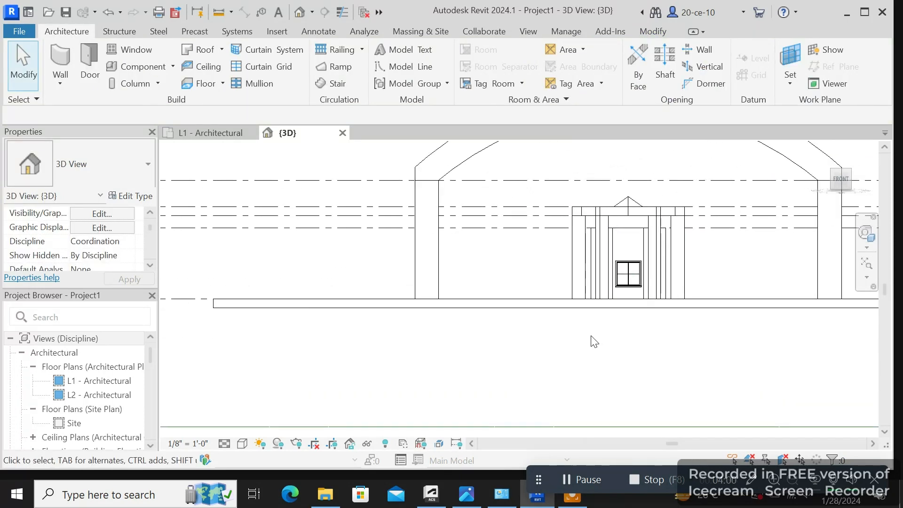
pyautogui.moveTo(564, 276); pyautogui.dragTo(586, 304, button='middle')
pyautogui.scroll(3, 588, 305)
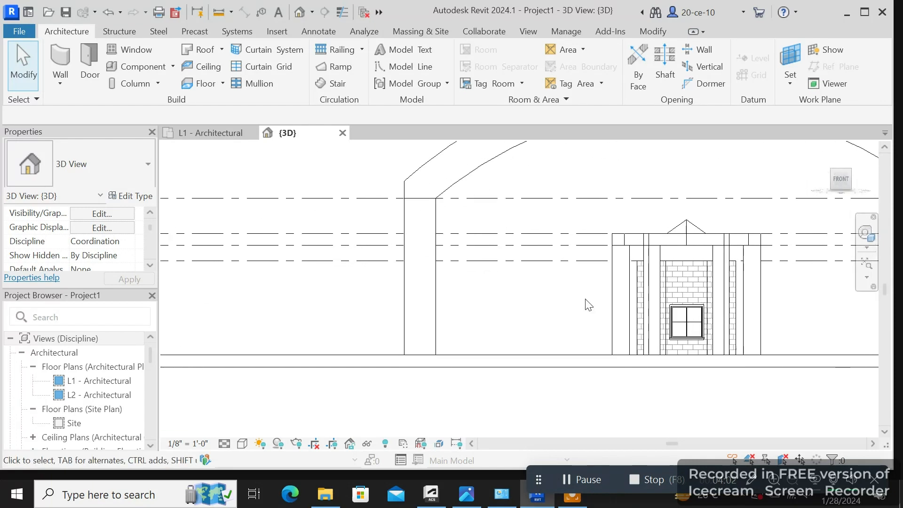
pyautogui.scroll(-3, 588, 392)
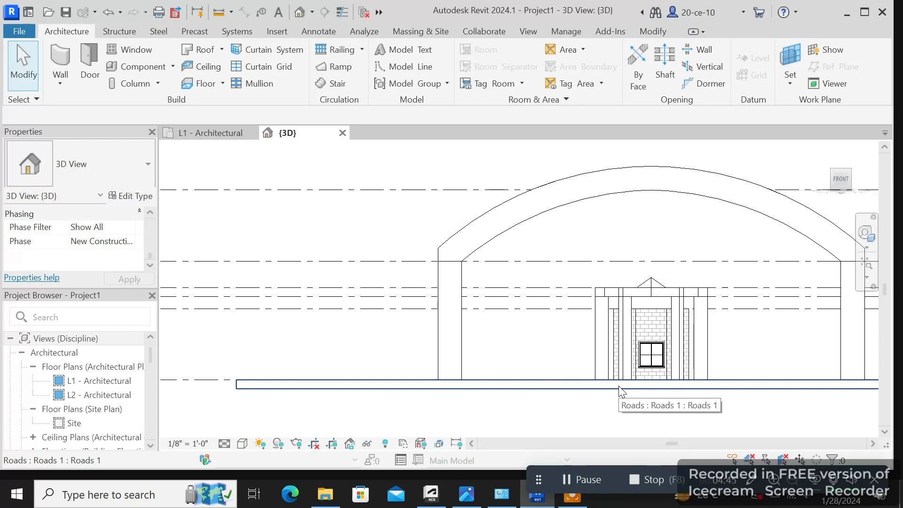
pyautogui.scroll(2, 564, 336)
pyautogui.scroll(-3, 565, 335)
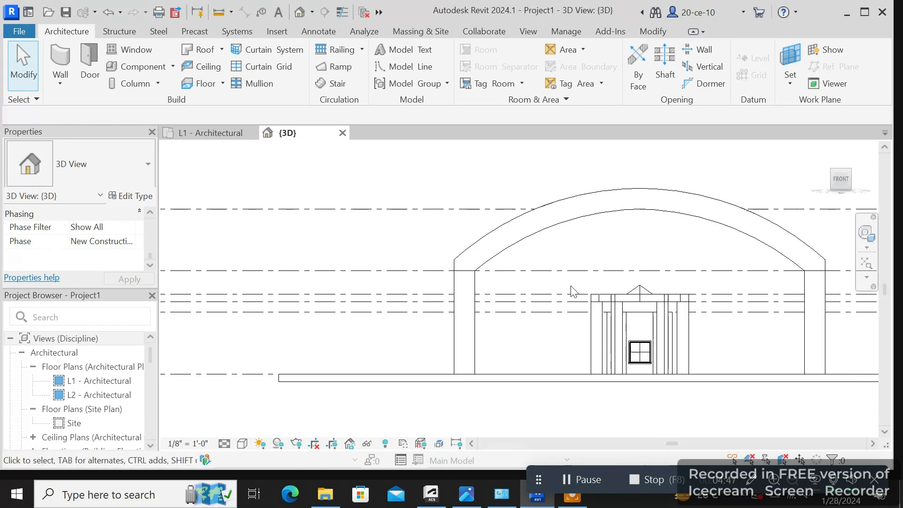
pyautogui.moveTo(624, 259); pyautogui.dragTo(534, 286, button='middle')
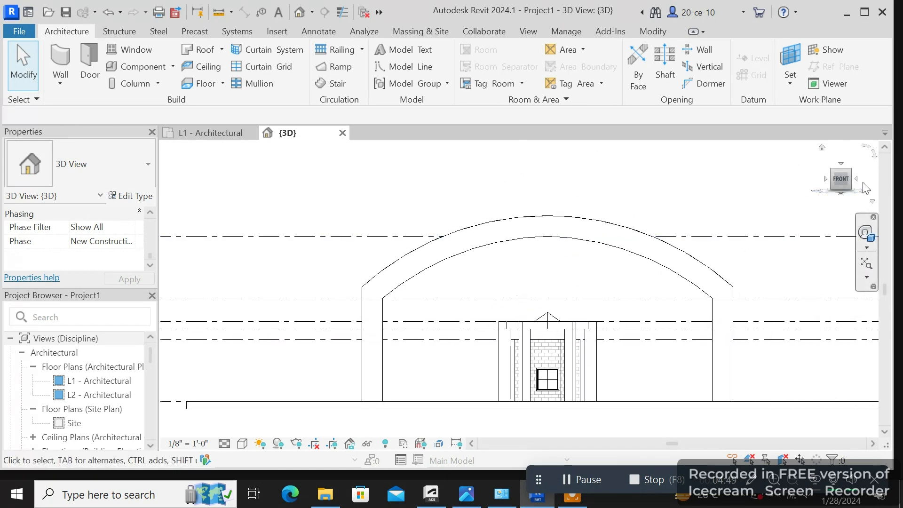
pyautogui.moveTo(842, 182); pyautogui.dragTo(834, 210)
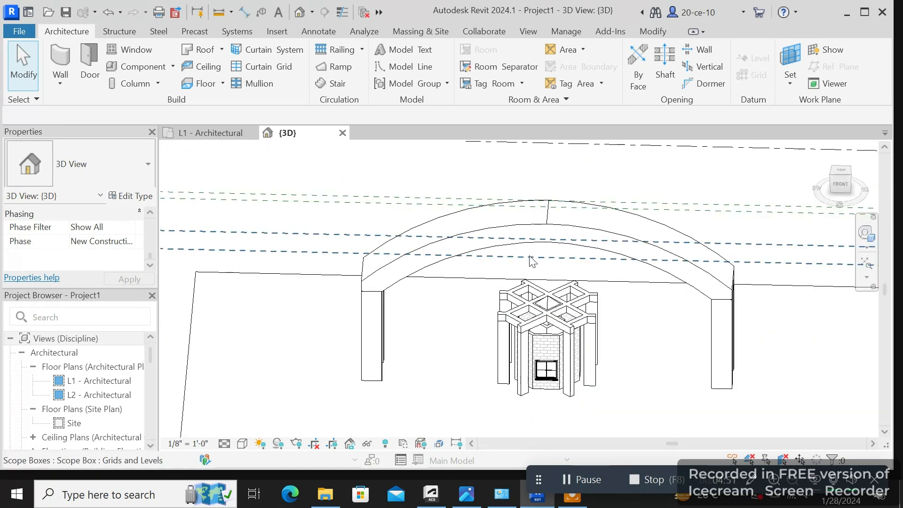
pyautogui.scroll(4, 532, 256)
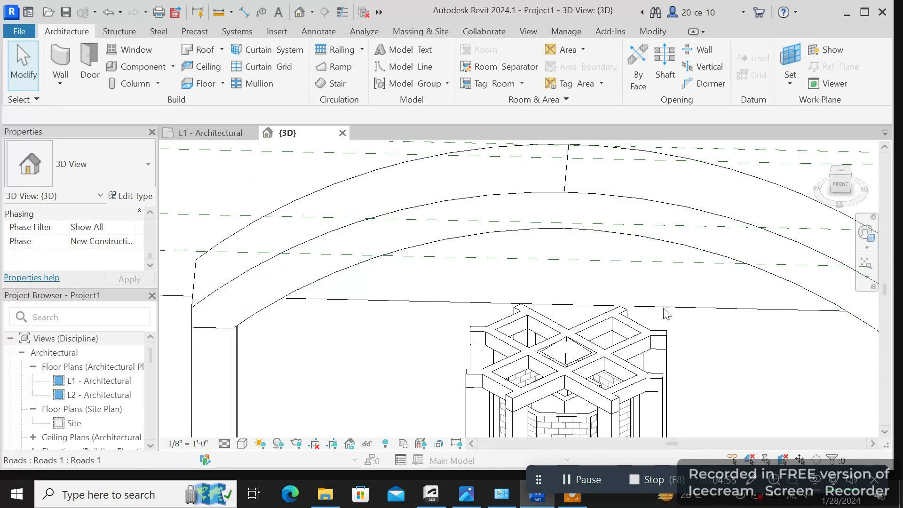
pyautogui.scroll(-2, 660, 310)
# - In the front view, place multiple level copies above L7, including ones at 41'-0" and 45'-0"
pyautogui.click(843, 186)
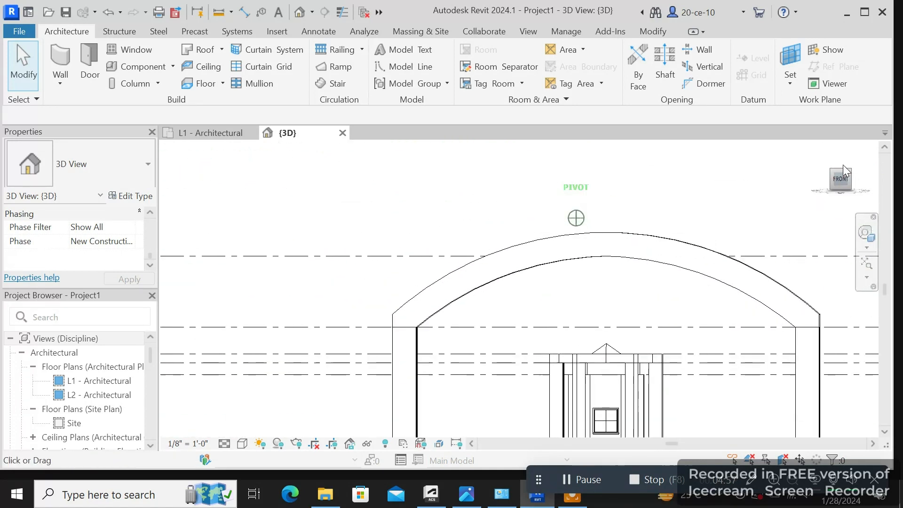
pyautogui.scroll(6, 619, 316)
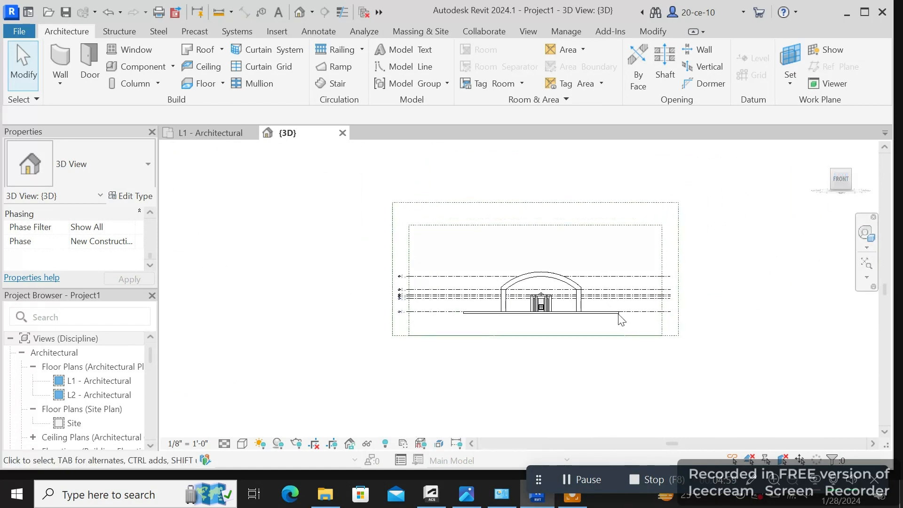
pyautogui.click(363, 215)
pyautogui.click(367, 173)
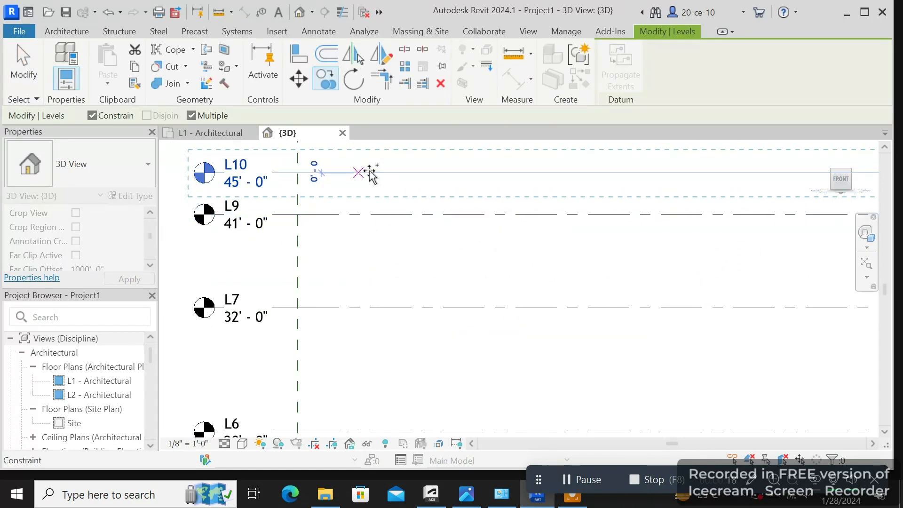
pyautogui.moveTo(363, 173); pyautogui.dragTo(339, 275, button='middle')
pyautogui.click(340, 252)
pyautogui.rightClick(365, 215)
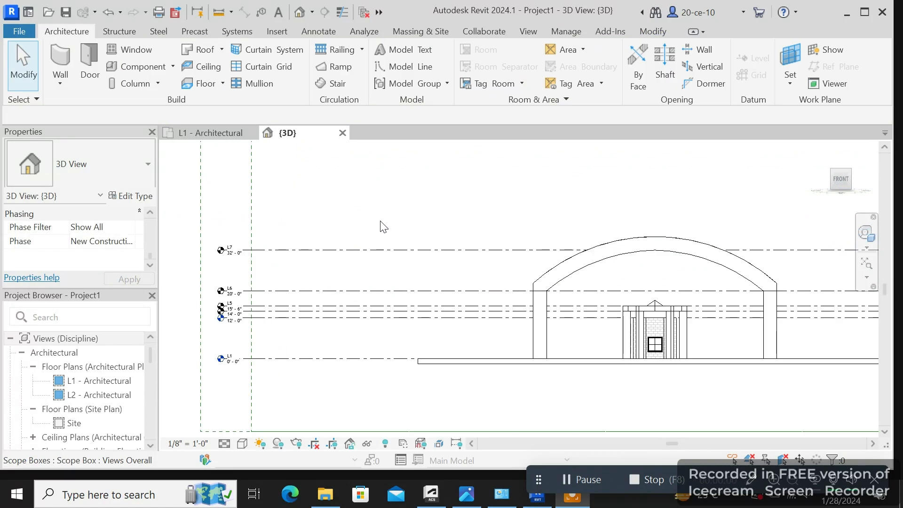
pyautogui.moveTo(388, 218); pyautogui.dragTo(508, 272, button='middle')
pyautogui.scroll(5, 444, 288)
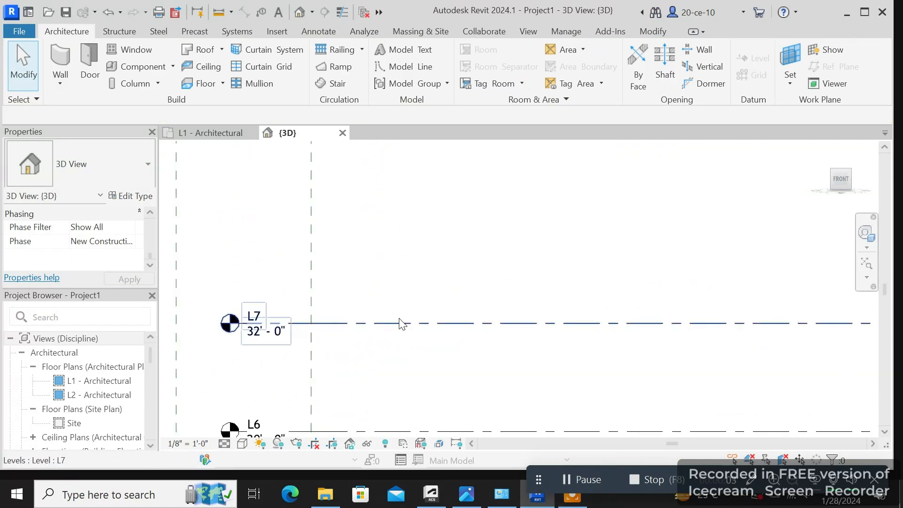
# - Copy level L7 upward with the multiple option, placing a new level 9'-0" above it
pyautogui.click(396, 323)
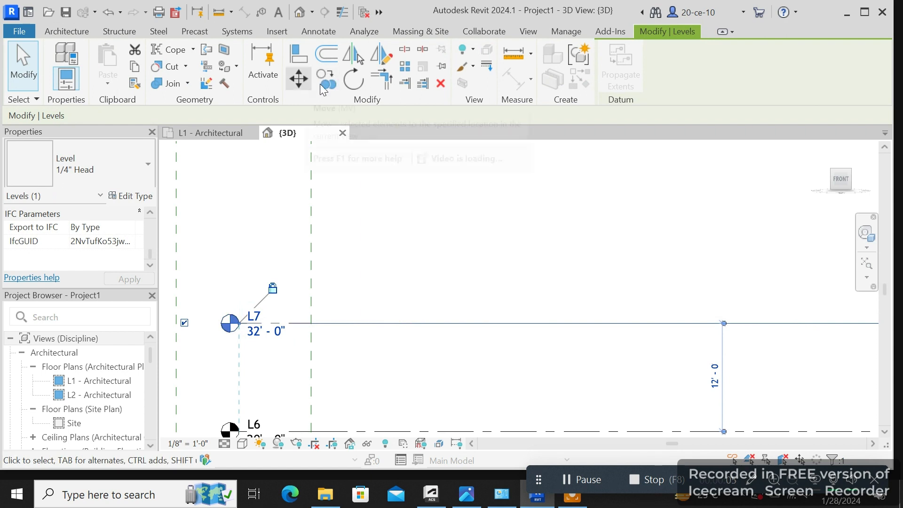
pyautogui.click(304, 80)
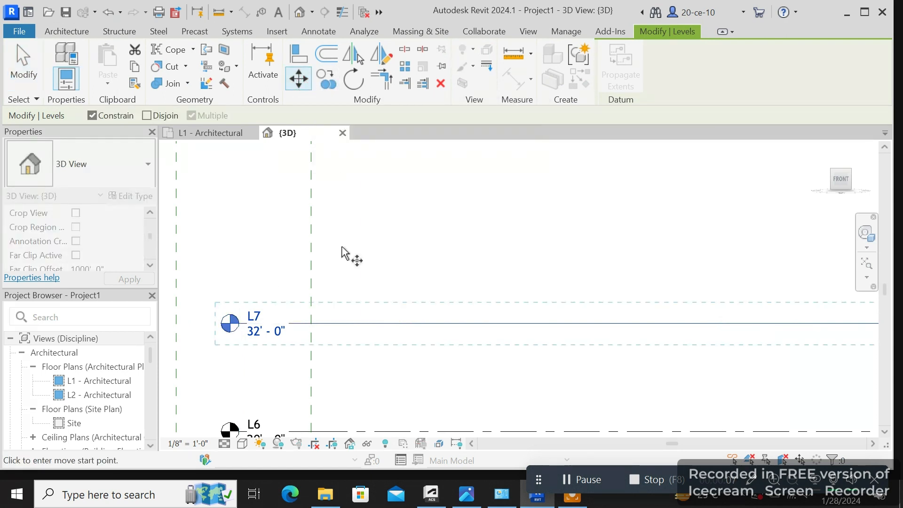
pyautogui.click(326, 79)
pyautogui.scroll(2, 375, 302)
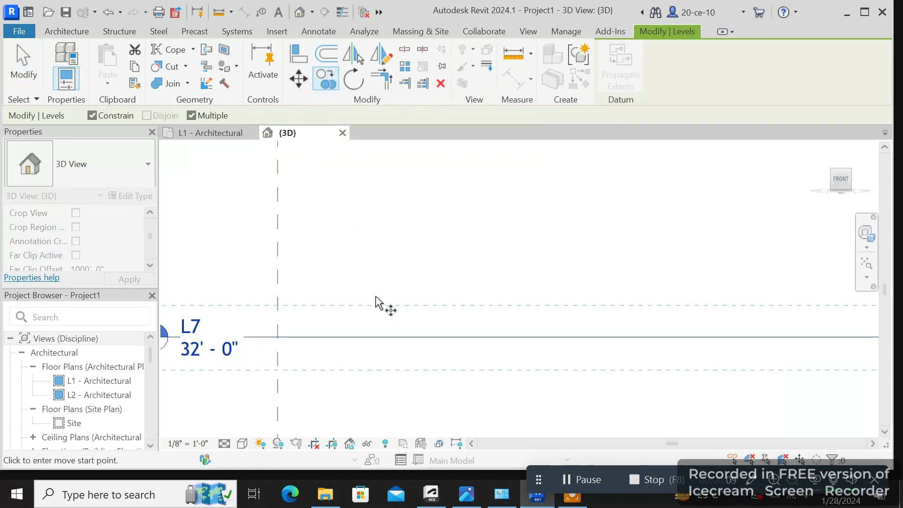
pyautogui.click(358, 338)
pyautogui.scroll(-1, 360, 217)
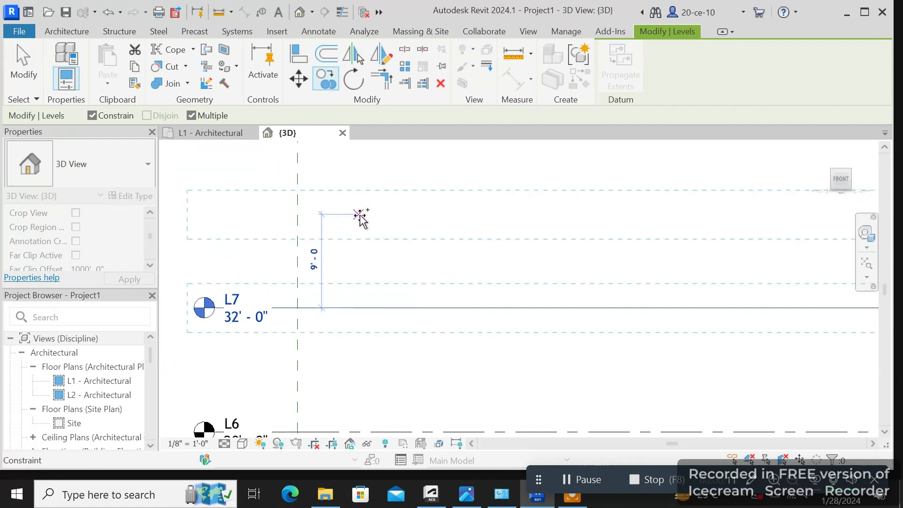
pyautogui.click(361, 215)
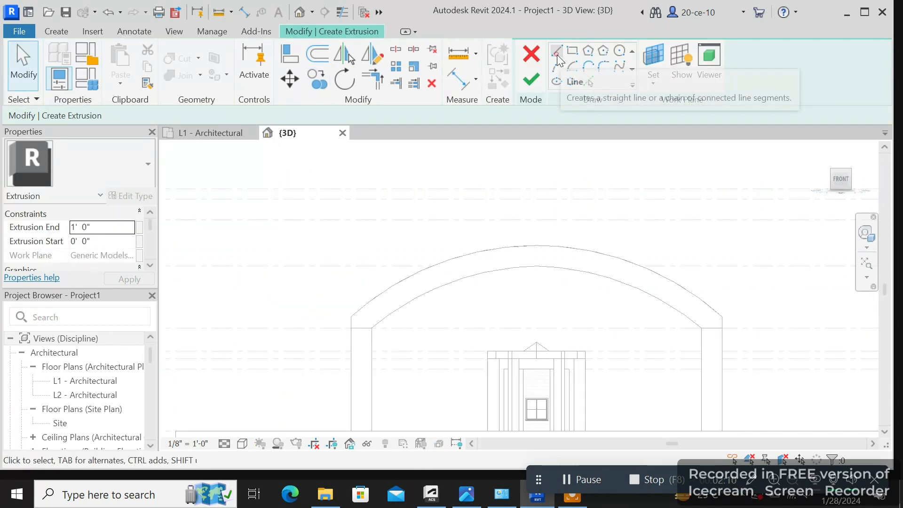
# - Sketch a vertical 9'-0" extrusion line from the crown of the arch's inner curve up to level L8
pyautogui.click(557, 52)
pyautogui.scroll(1, 597, 341)
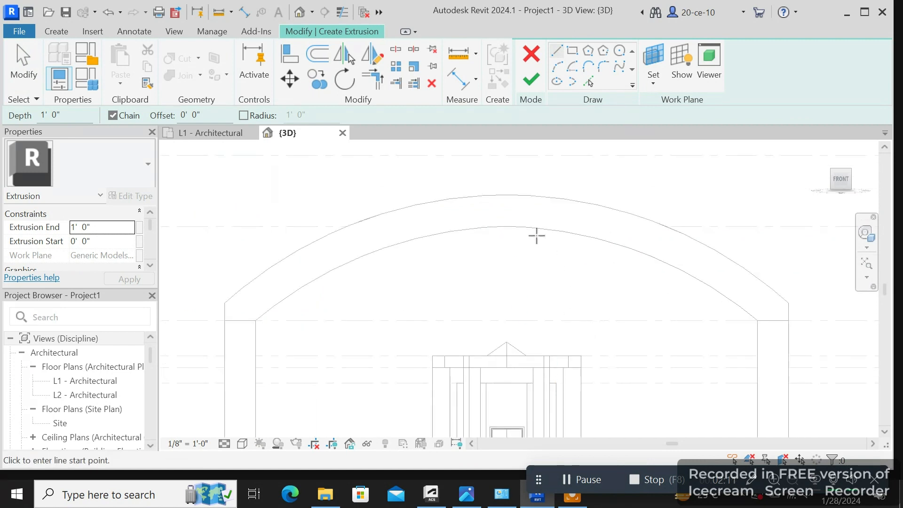
pyautogui.click(510, 229)
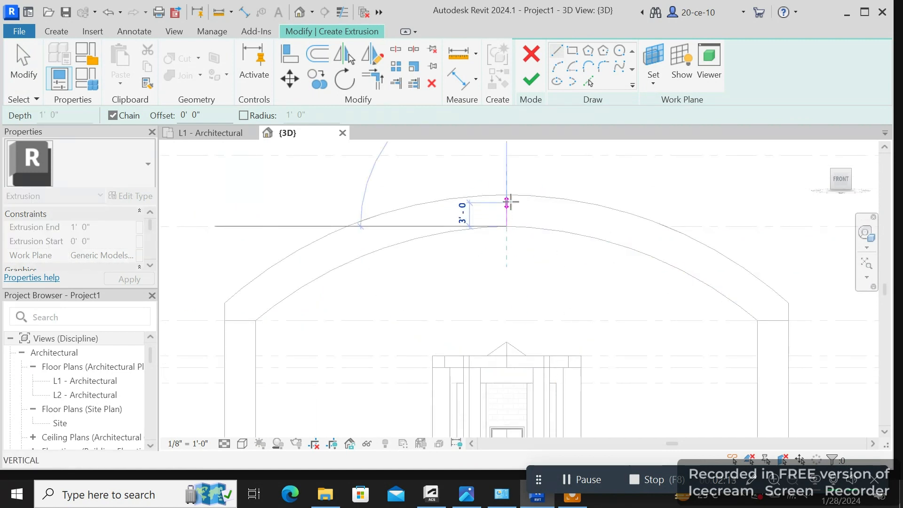
pyautogui.moveTo(513, 207); pyautogui.dragTo(503, 290, button='middle')
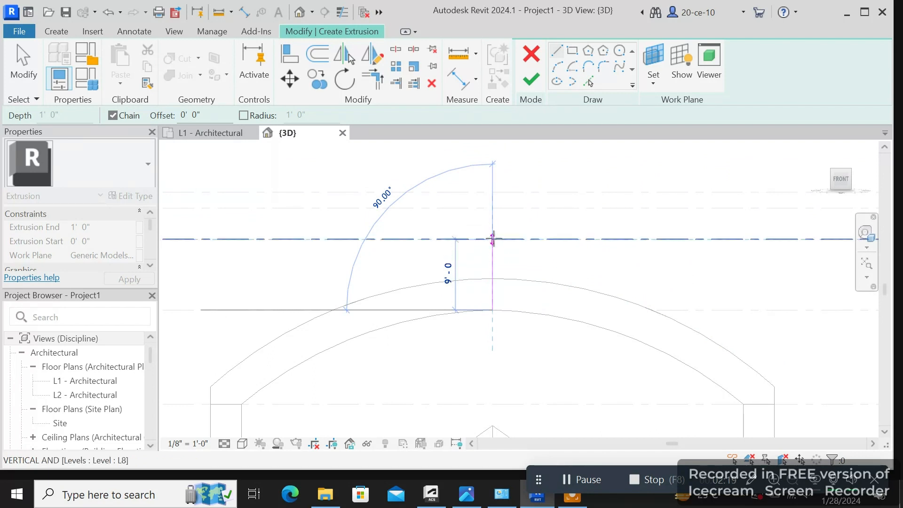
pyautogui.click(492, 240)
pyautogui.rightClick(494, 239)
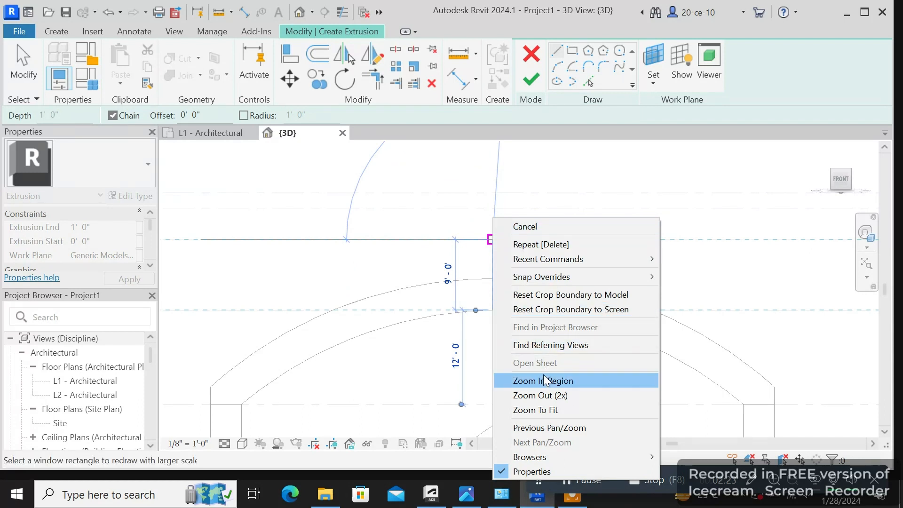
pyautogui.click(541, 227)
pyautogui.scroll(-3, 510, 277)
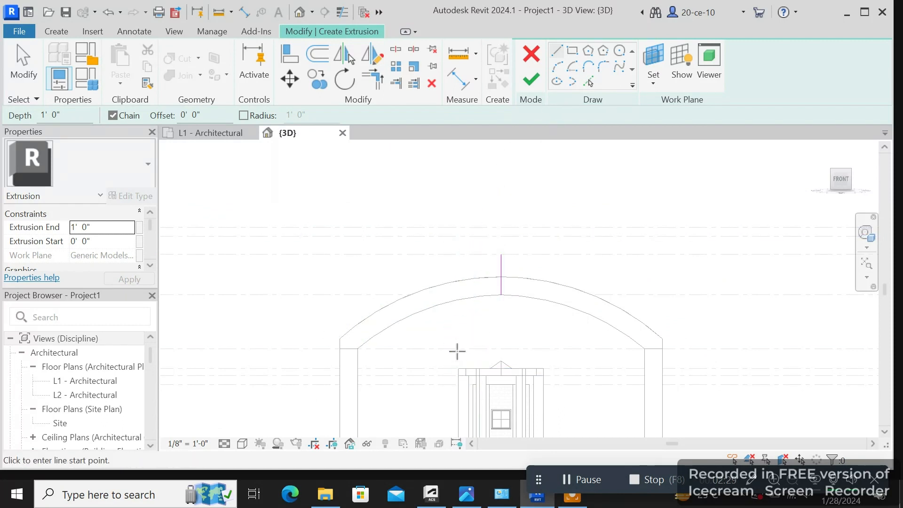
# - Sketch chained lines from the arch's outer curve up to level L12, across to L10 and down to the vertical line's upper end
pyautogui.click(457, 281)
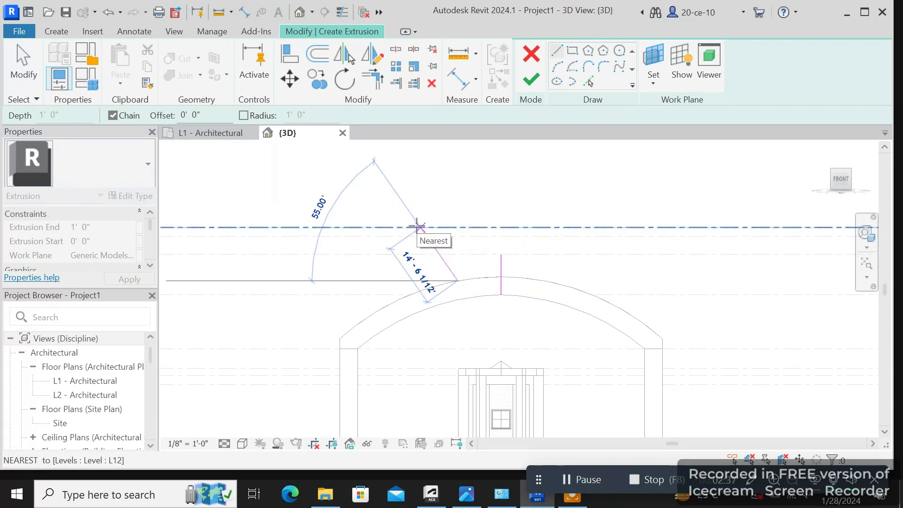
pyautogui.click(414, 226)
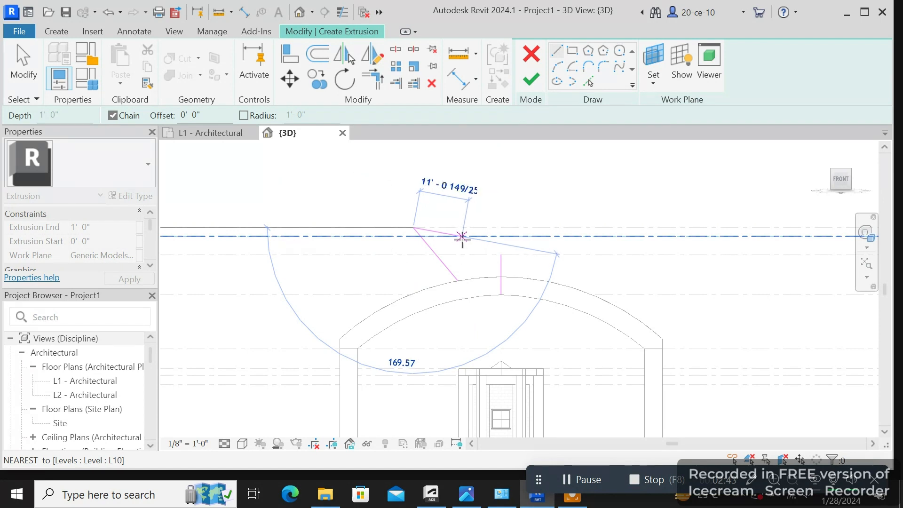
pyautogui.click(463, 237)
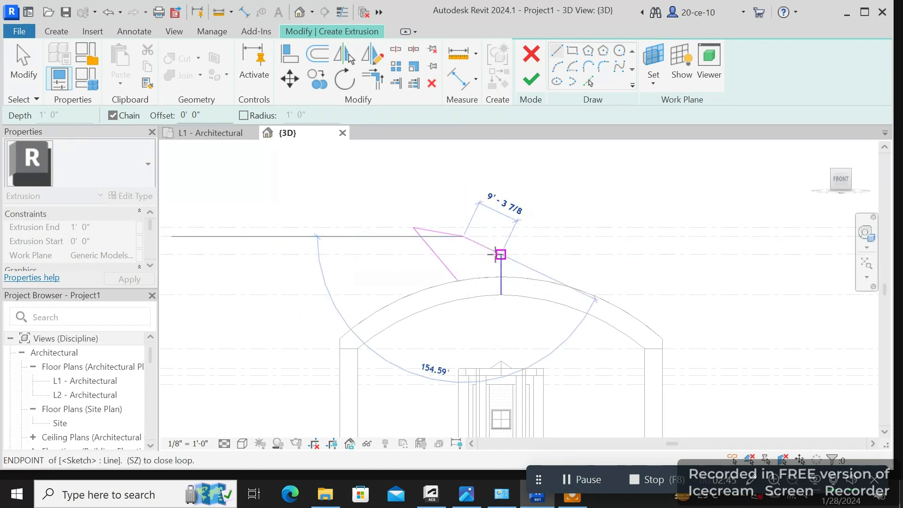
pyautogui.click(499, 254)
pyautogui.rightClick(500, 256)
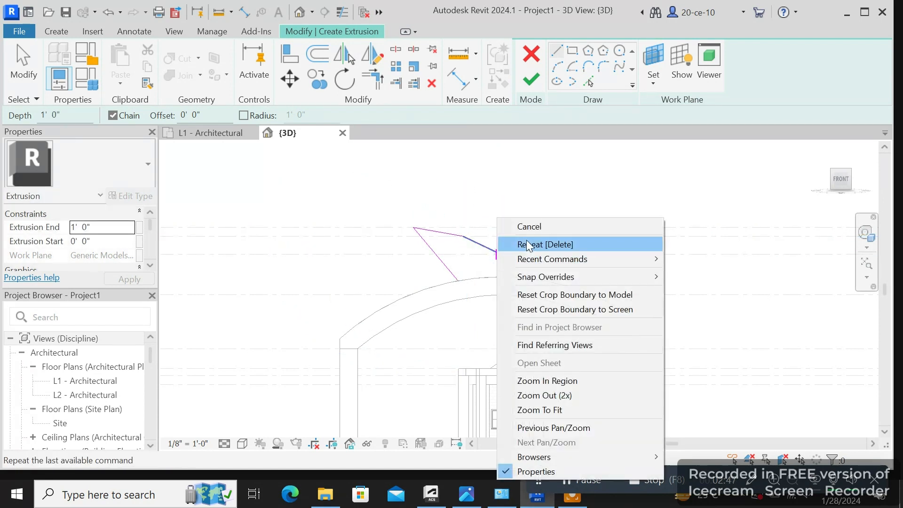
pyautogui.click(529, 226)
pyautogui.scroll(3, 501, 252)
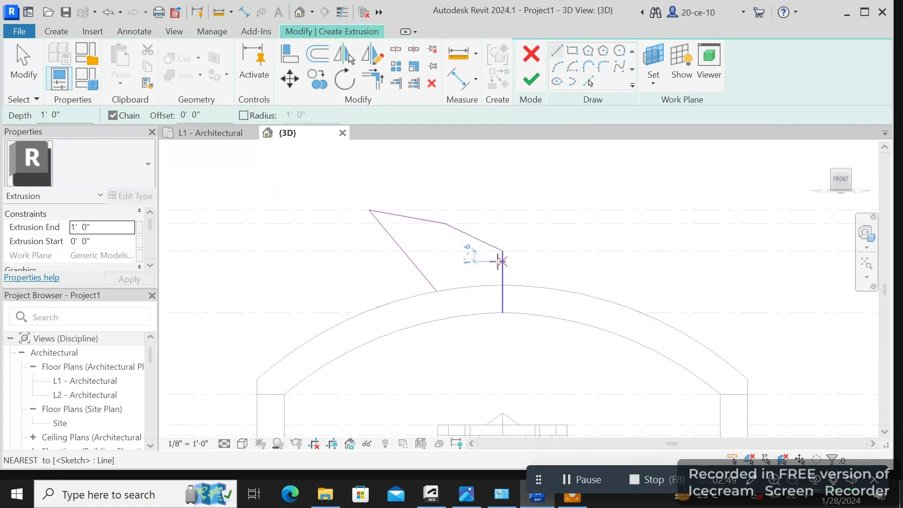
pyautogui.rightClick(543, 241)
pyautogui.click(570, 226)
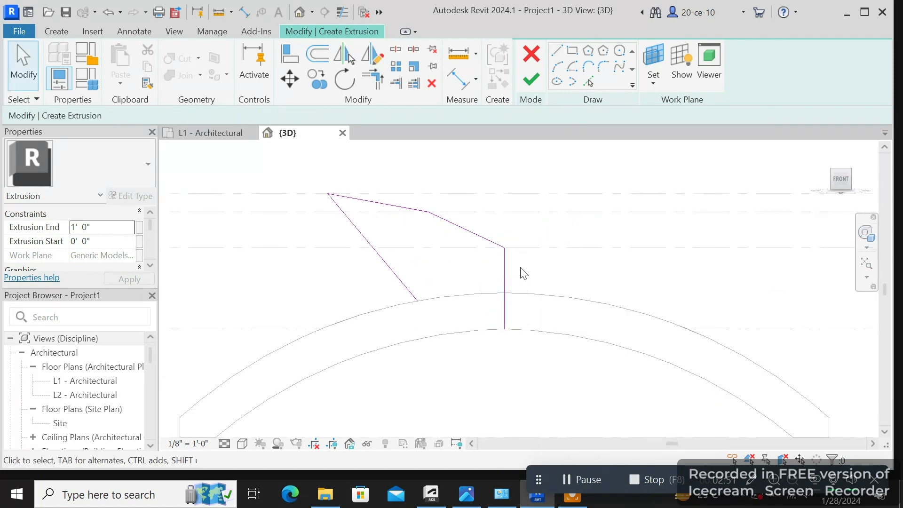
# - Mirror the three slanted sketch lines about an axis drawn along the vertical centre line
pyautogui.scroll(2, 520, 272)
pyautogui.moveTo(230, 150); pyautogui.dragTo(487, 286)
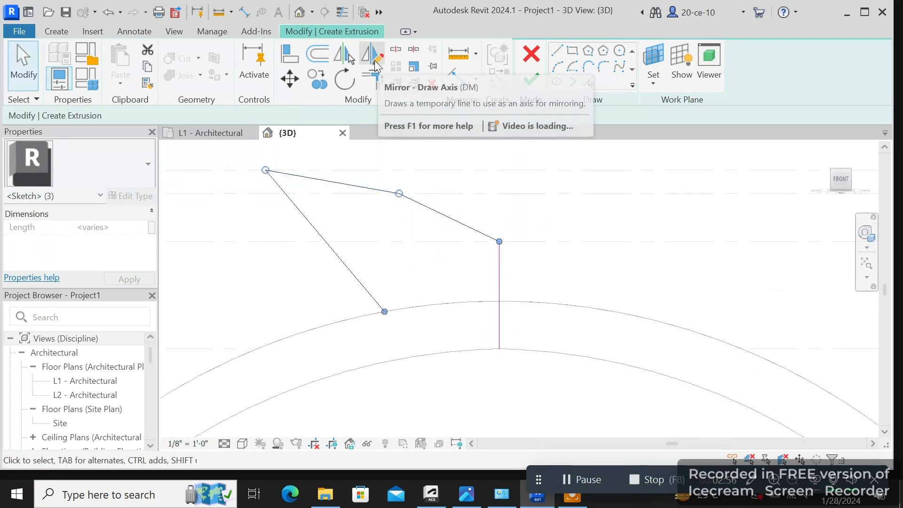
pyautogui.click(371, 54)
pyautogui.click(499, 241)
pyautogui.click(500, 302)
pyautogui.rightClick(463, 267)
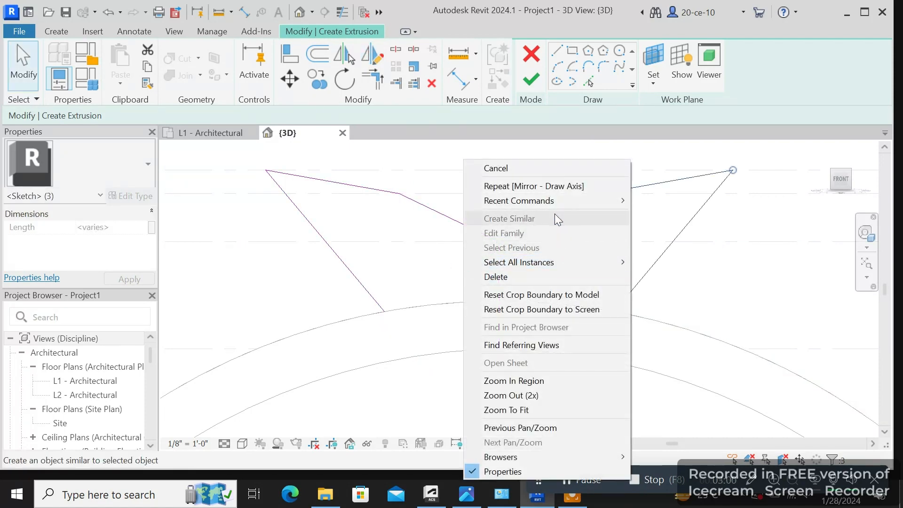
pyautogui.click(525, 169)
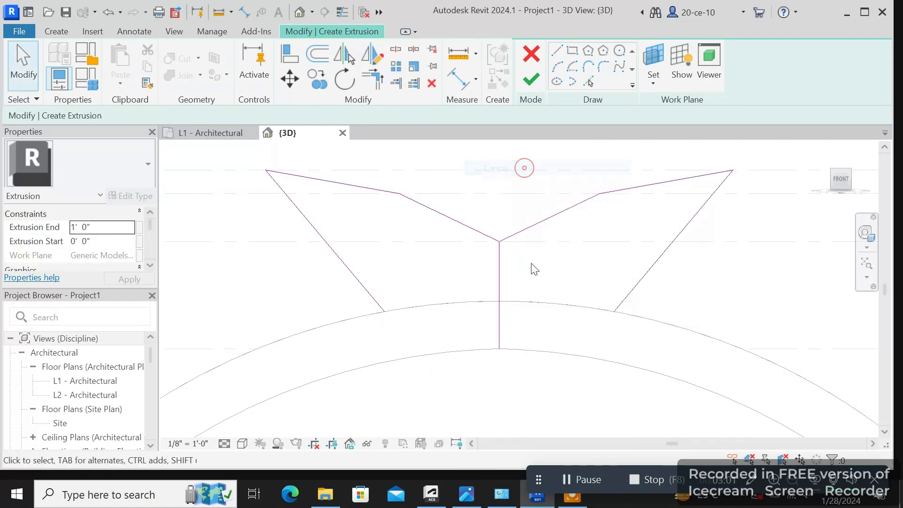
# - Delete the vertical centre line from the extrusion sketch
pyautogui.click(499, 329)
pyautogui.rightClick(462, 265)
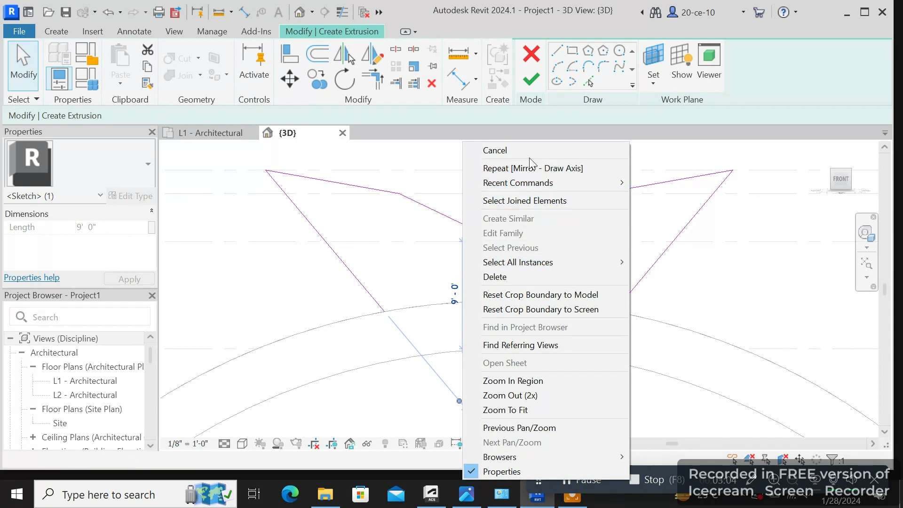
pyautogui.click(498, 275)
pyautogui.scroll(-2, 498, 276)
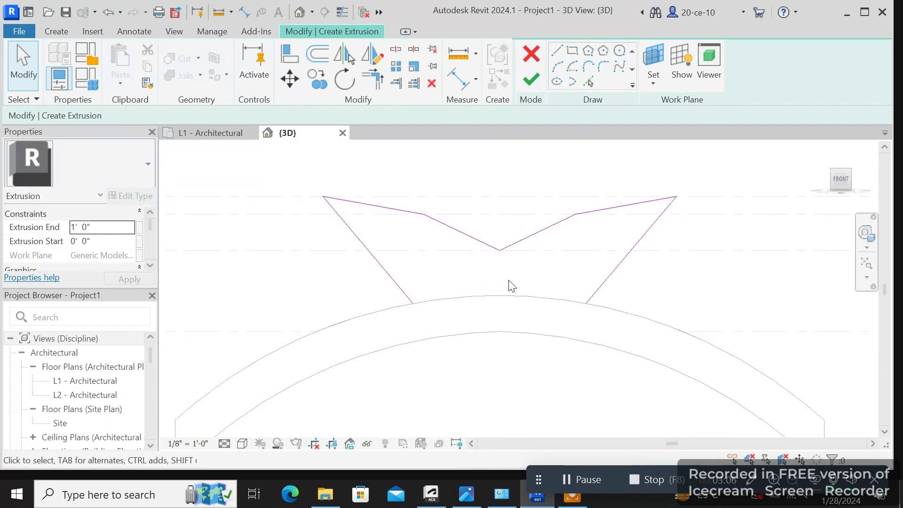
# - Draw a 9" by 9" square inside the left half of the extrusion outline, just below level L10
pyautogui.scroll(-1, 512, 286)
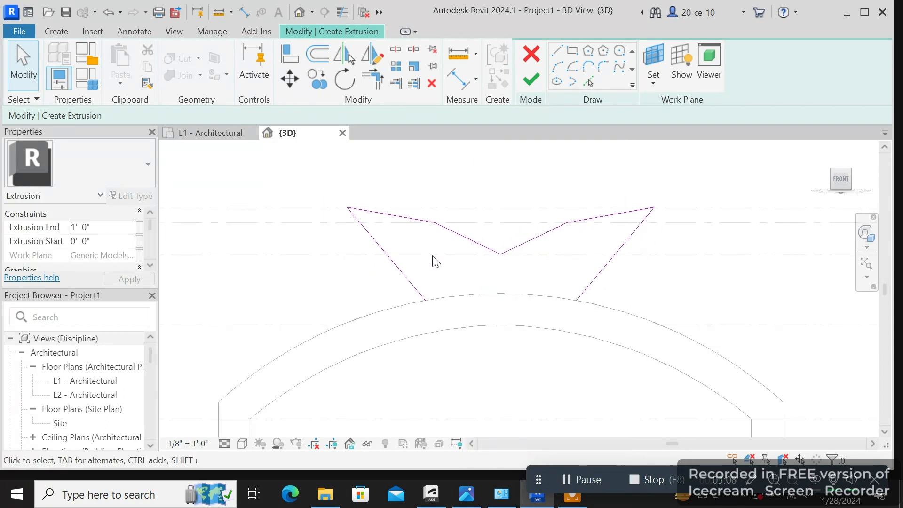
pyautogui.scroll(-1, 445, 271)
pyautogui.moveTo(457, 277); pyautogui.dragTo(520, 309, button='middle')
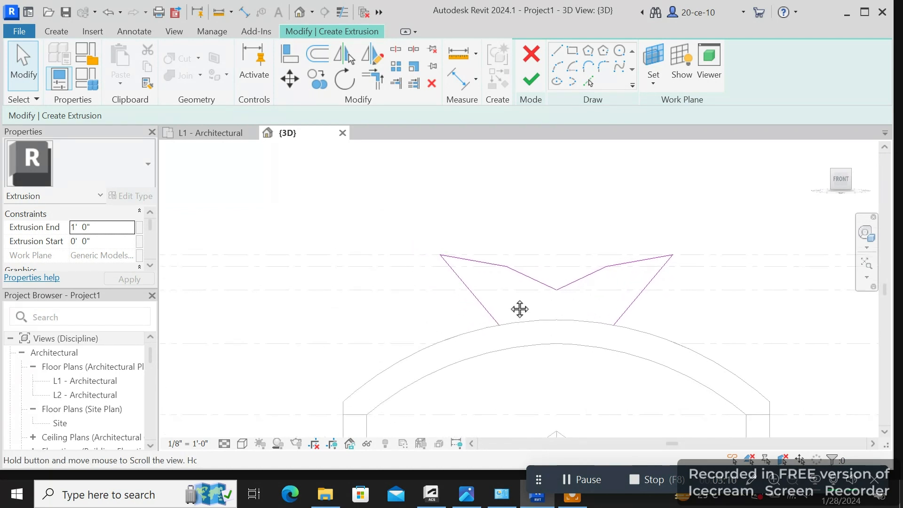
pyautogui.scroll(3, 510, 305)
pyautogui.scroll(-2, 513, 304)
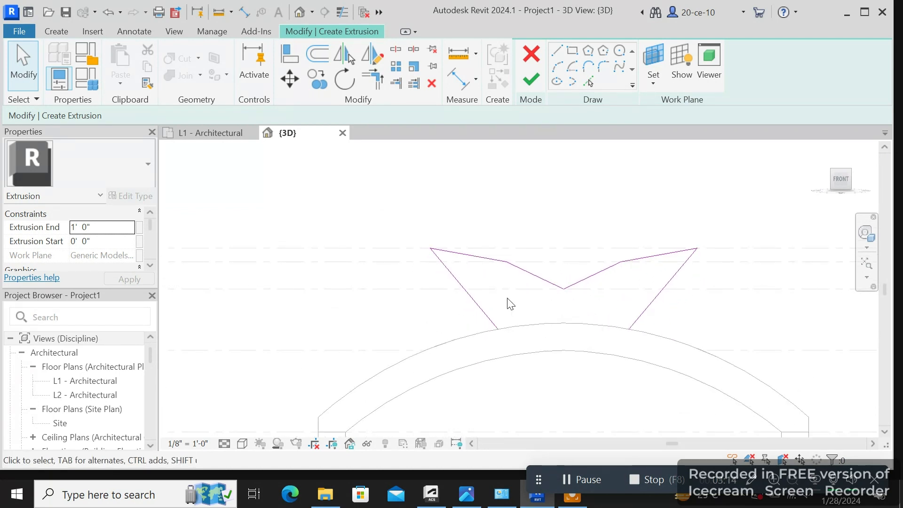
pyautogui.scroll(1, 501, 317)
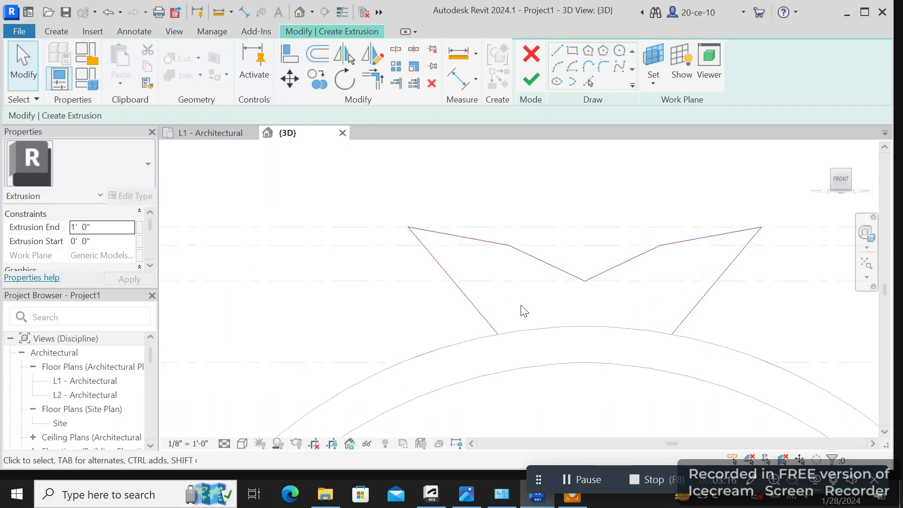
pyautogui.scroll(3, 533, 304)
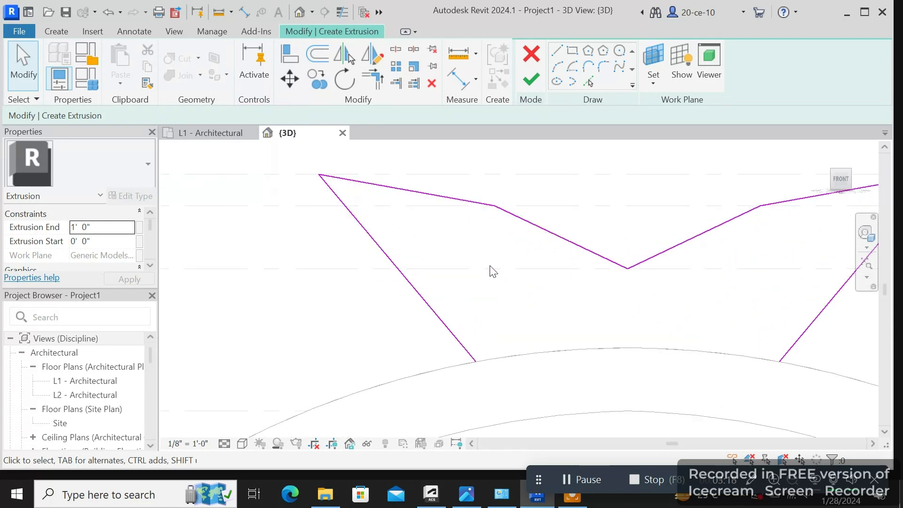
pyautogui.moveTo(490, 271); pyautogui.dragTo(473, 329, button='middle')
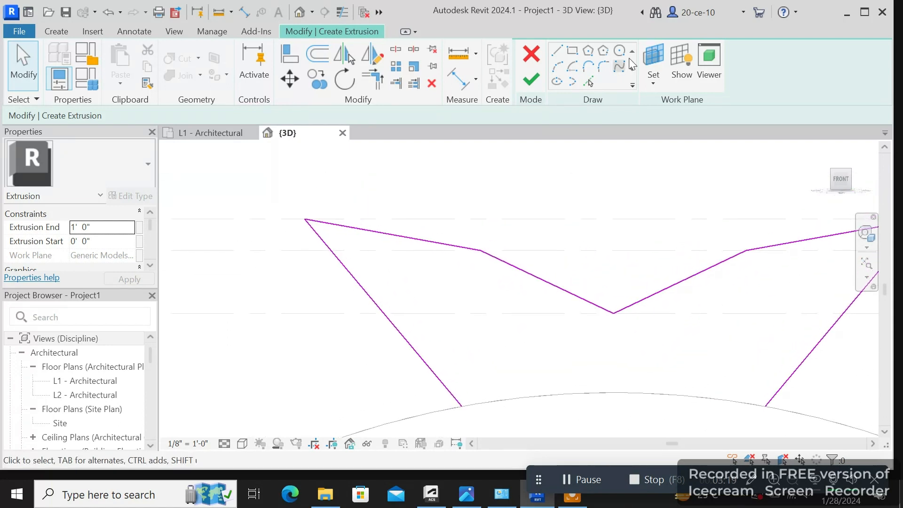
pyautogui.click(573, 52)
pyautogui.scroll(1, 481, 328)
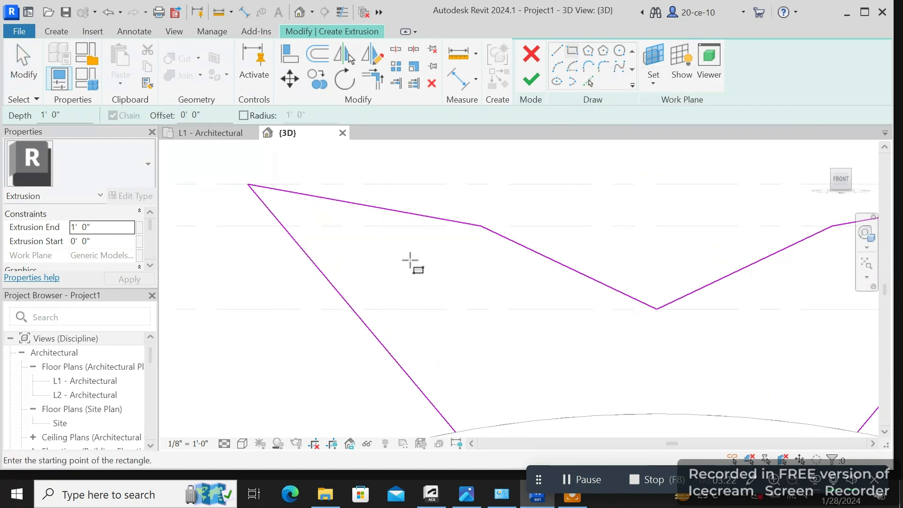
pyautogui.click(385, 243)
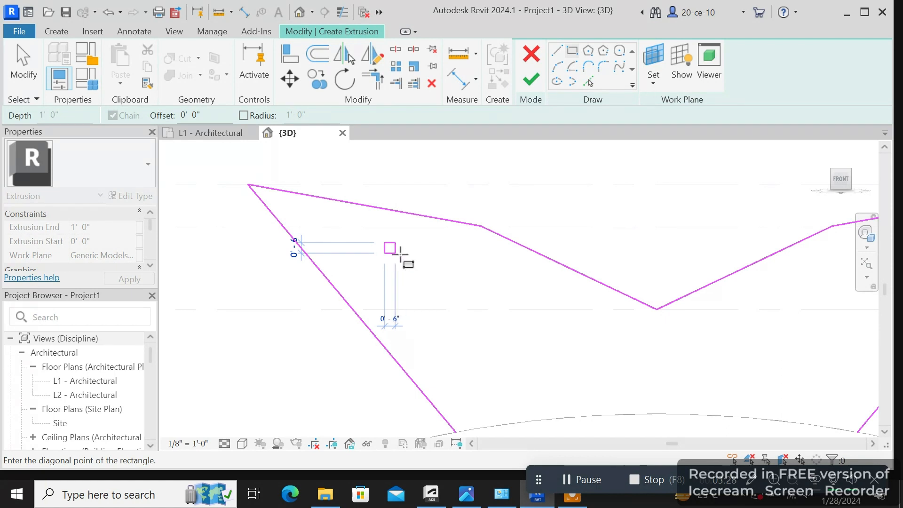
pyautogui.scroll(1, 400, 254)
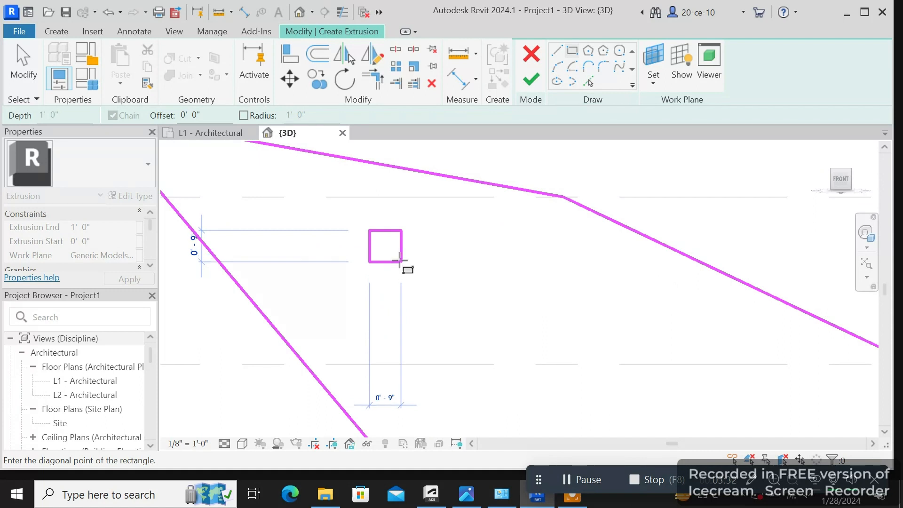
pyautogui.click(400, 260)
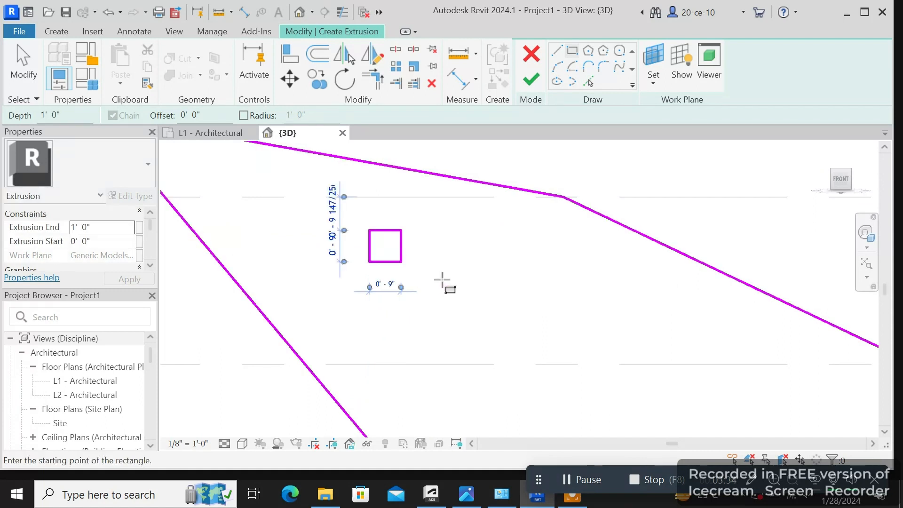
pyautogui.press('Escape')
# - Rotate the small square 45° about its centre into a diamond
pyautogui.moveTo(352, 208); pyautogui.dragTo(351, 207)
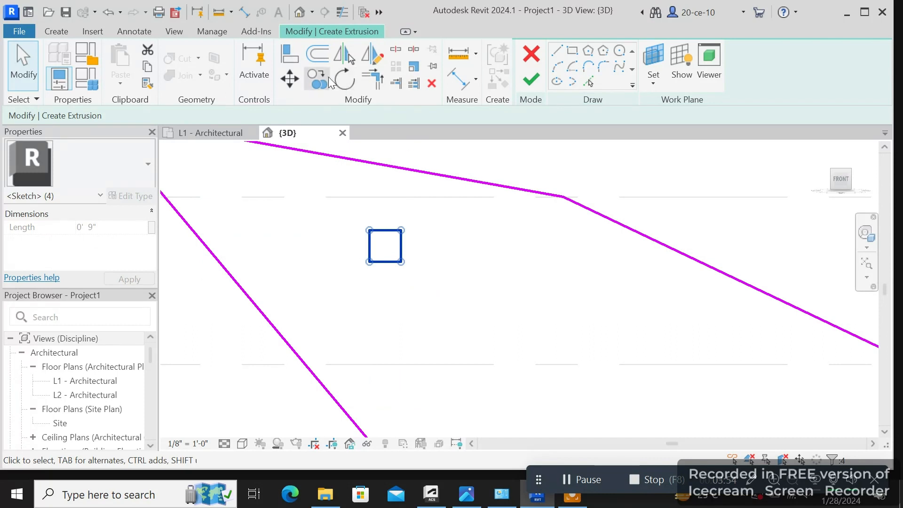
pyautogui.click(345, 79)
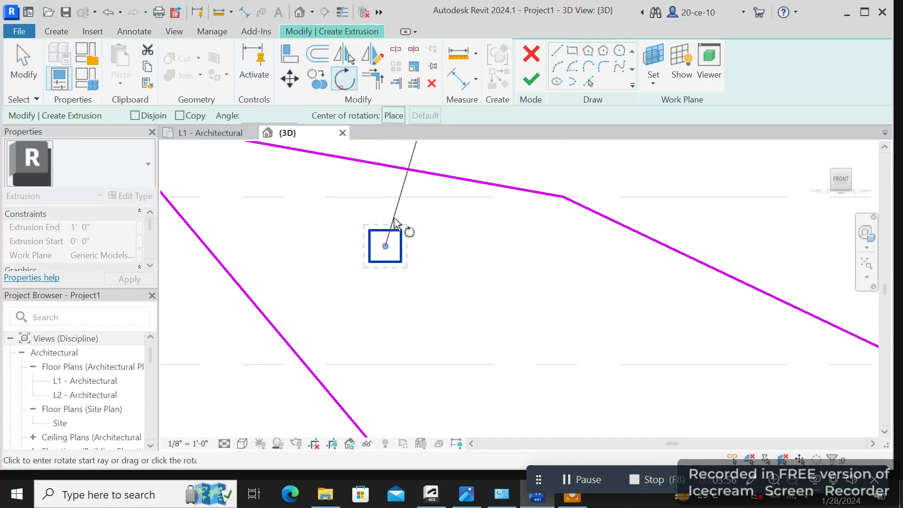
pyautogui.click(401, 231)
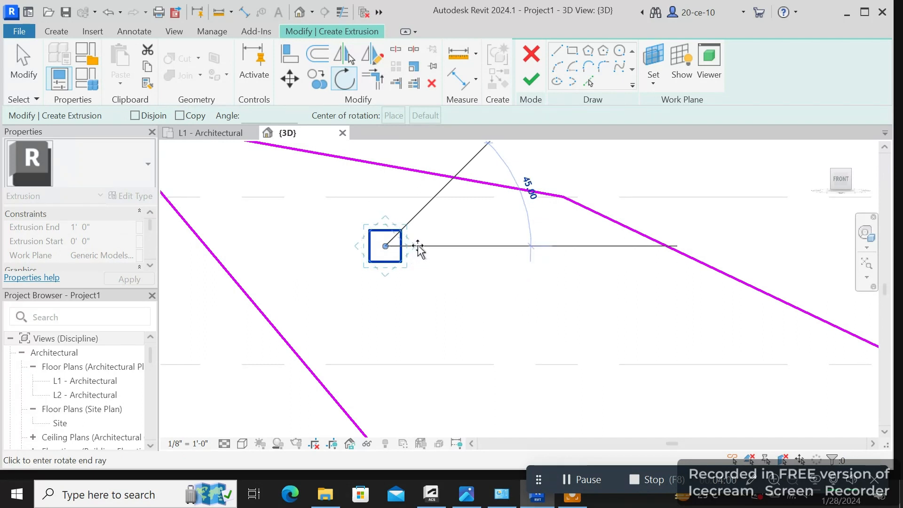
pyautogui.click(418, 247)
pyautogui.scroll(-1, 450, 246)
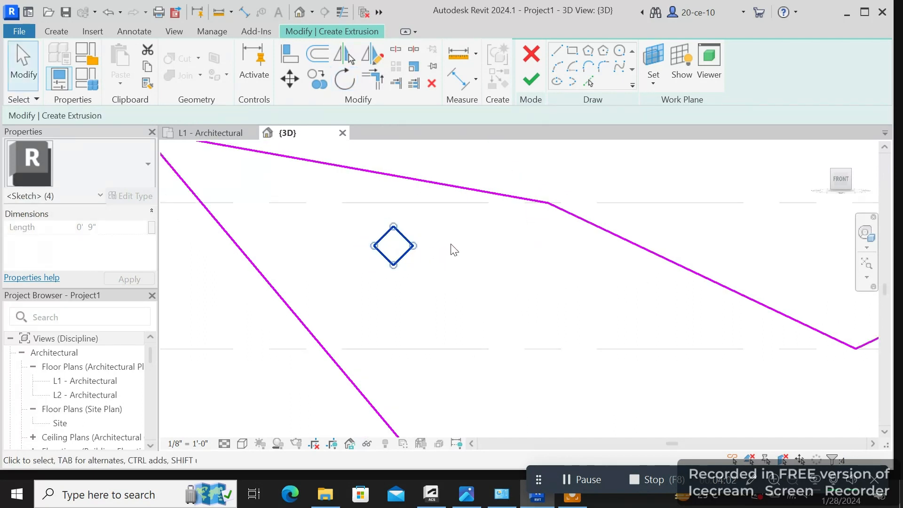
# - Copy the small diamond 1' 0" diagonally down to the right at 45°
pyautogui.click(470, 256)
pyautogui.scroll(-1, 473, 264)
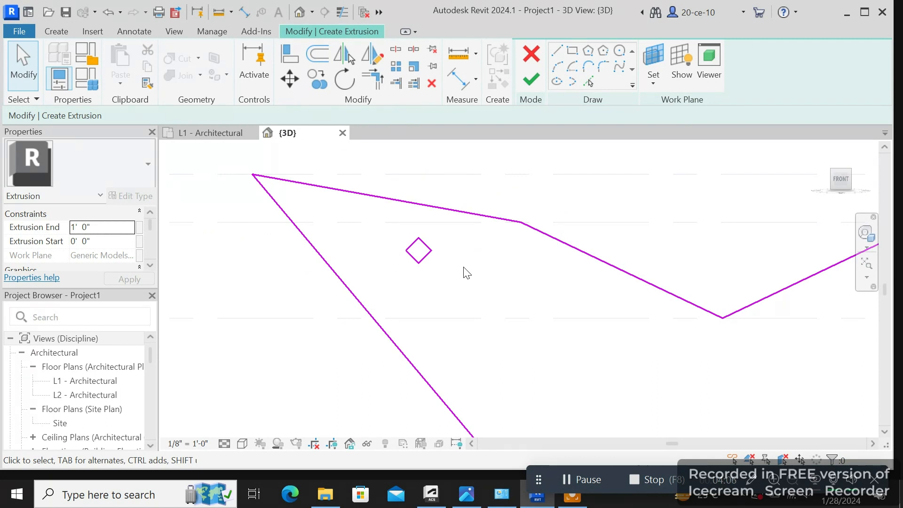
pyautogui.moveTo(452, 273); pyautogui.dragTo(388, 222)
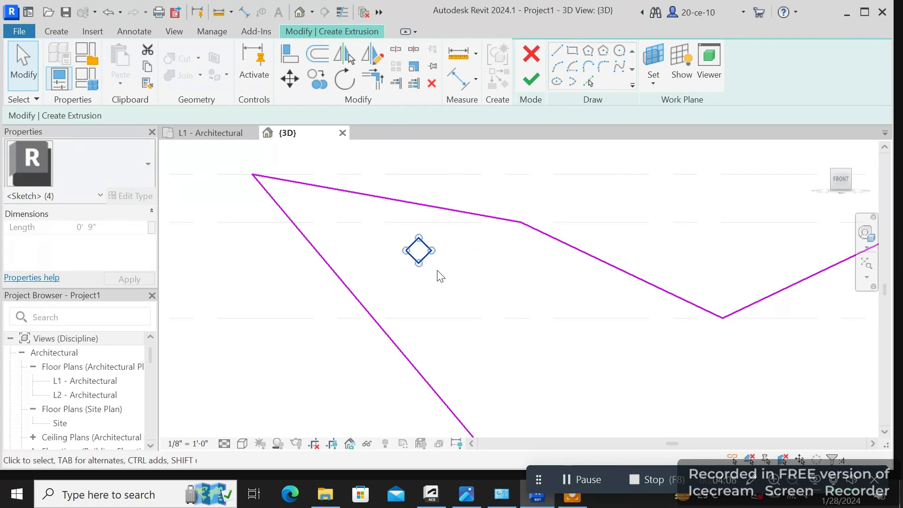
pyautogui.rightClick(437, 275)
pyautogui.click(420, 185)
pyautogui.click(313, 79)
pyautogui.scroll(2, 433, 309)
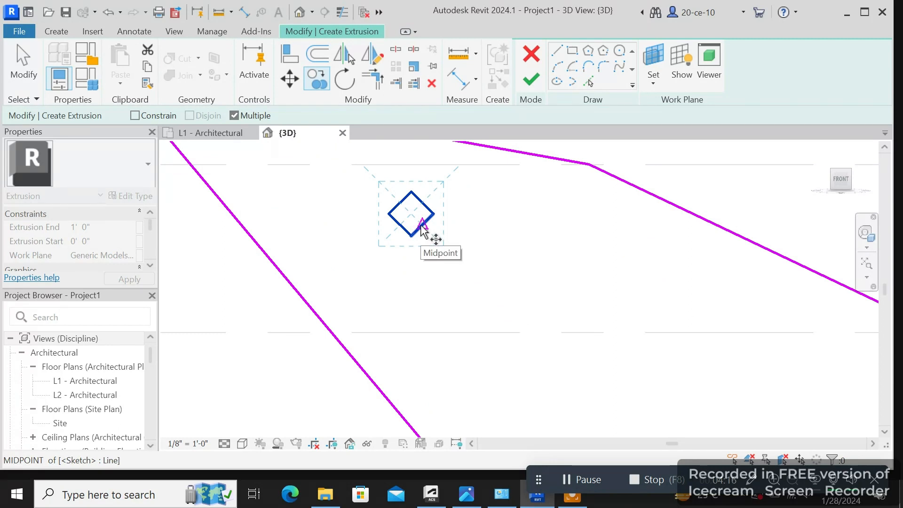
pyautogui.click(423, 226)
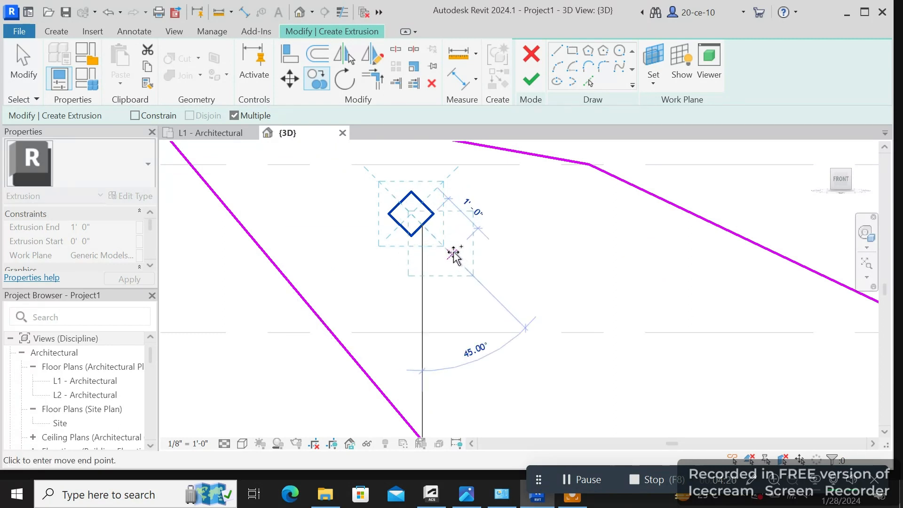
pyautogui.click(453, 254)
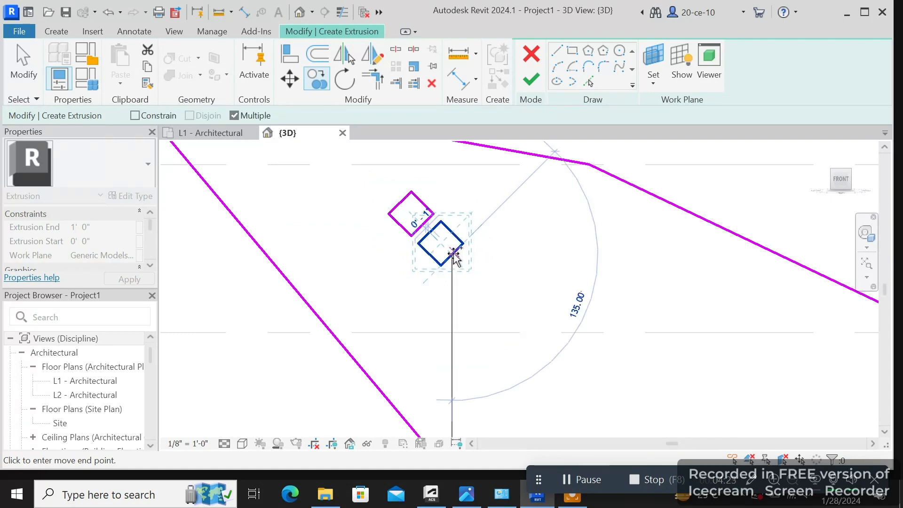
pyautogui.moveTo(387, 192); pyautogui.dragTo(397, 262, button='middle')
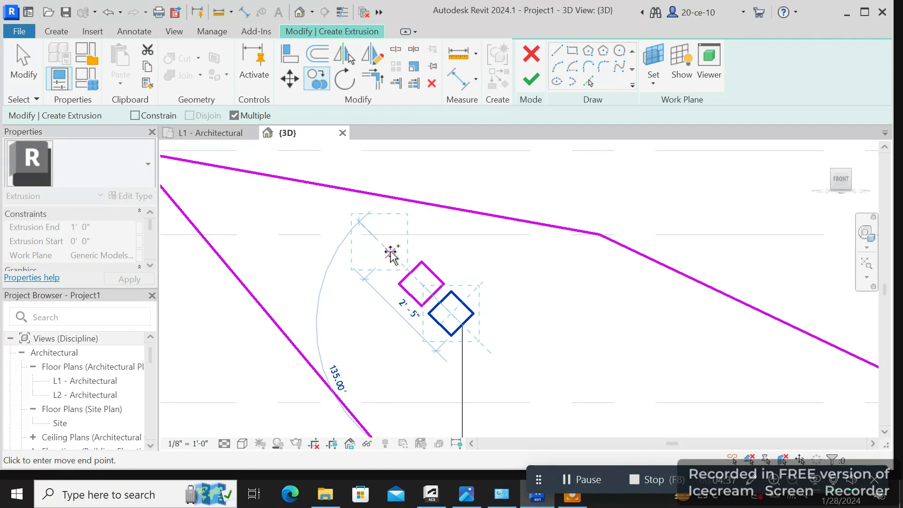
pyautogui.rightClick(390, 254)
pyautogui.click(478, 408)
# - Copy the original diamond diagonally up to the left, matching the spacing of the existing pair
pyautogui.scroll(4, 433, 286)
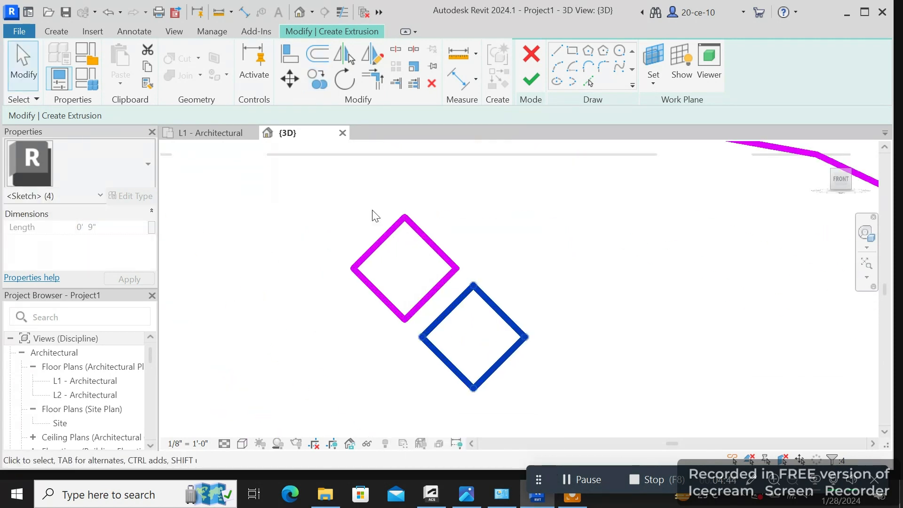
pyautogui.click(378, 242)
pyautogui.click(318, 79)
pyautogui.click(379, 243)
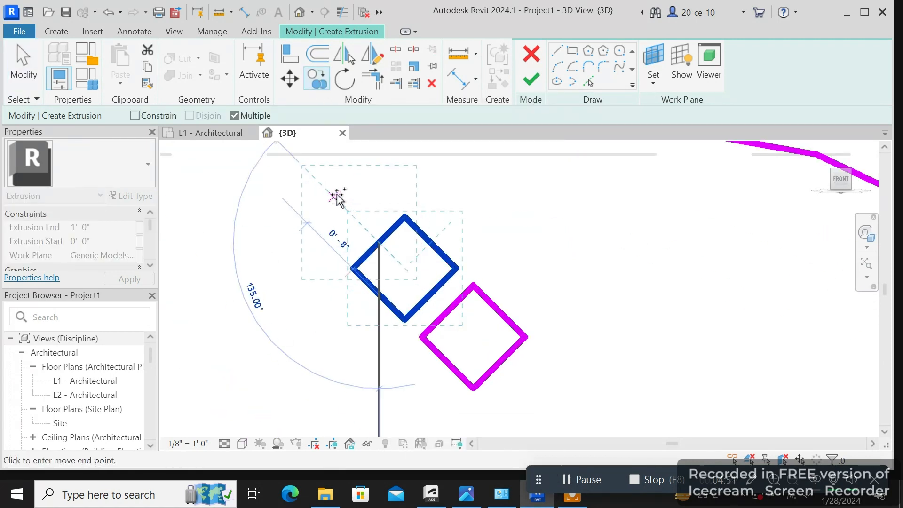
pyautogui.click(316, 178)
pyautogui.scroll(-2, 528, 301)
pyautogui.scroll(1, 476, 302)
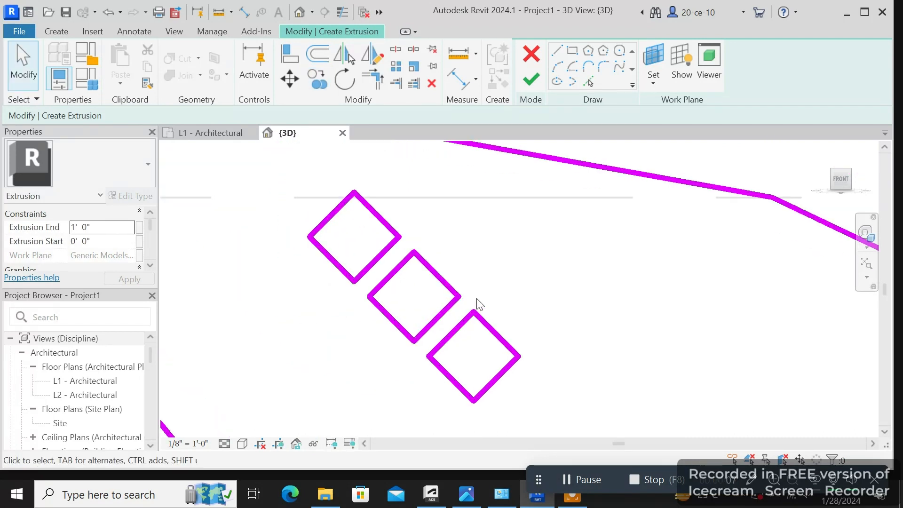
# - Copy the middle diamond of the row diagonally up to the right at 45°, keeping similar spacing
pyautogui.moveTo(347, 242)
pyautogui.mouseDown()
pyautogui.moveTo(434, 323)
pyautogui.moveTo(460, 325)
pyautogui.mouseUp()
pyautogui.click(317, 79)
pyautogui.scroll(2, 399, 245)
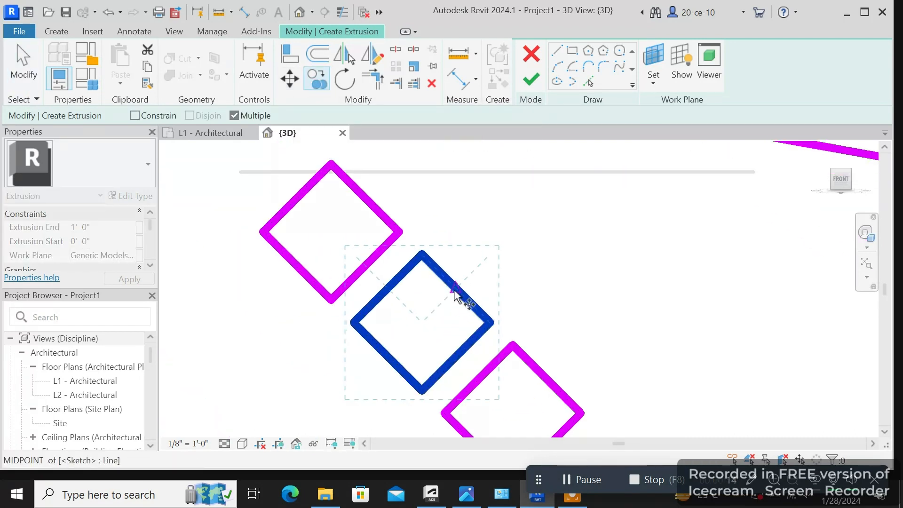
pyautogui.click(437, 273)
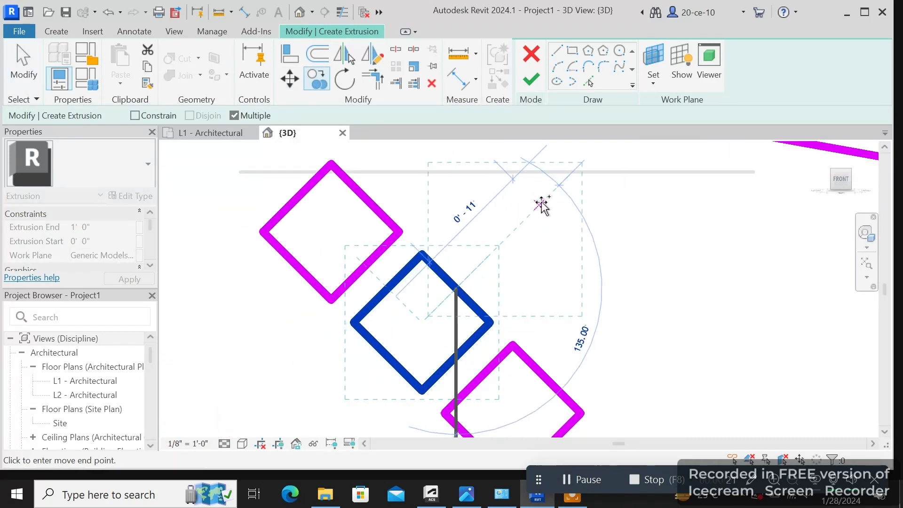
pyautogui.click(542, 205)
pyautogui.press('Escape')
# - Copy the middle diamond diagonally down to the left at 45° to complete the X-shaped group of five
pyautogui.moveTo(328, 252); pyautogui.dragTo(503, 400)
pyautogui.click(318, 78)
pyautogui.scroll(2, 413, 322)
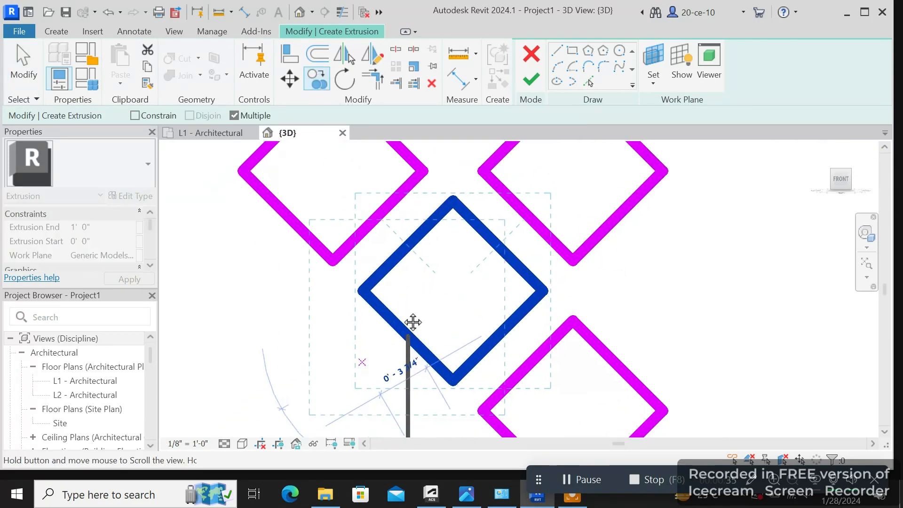
pyautogui.moveTo(413, 323); pyautogui.dragTo(467, 237, button='middle')
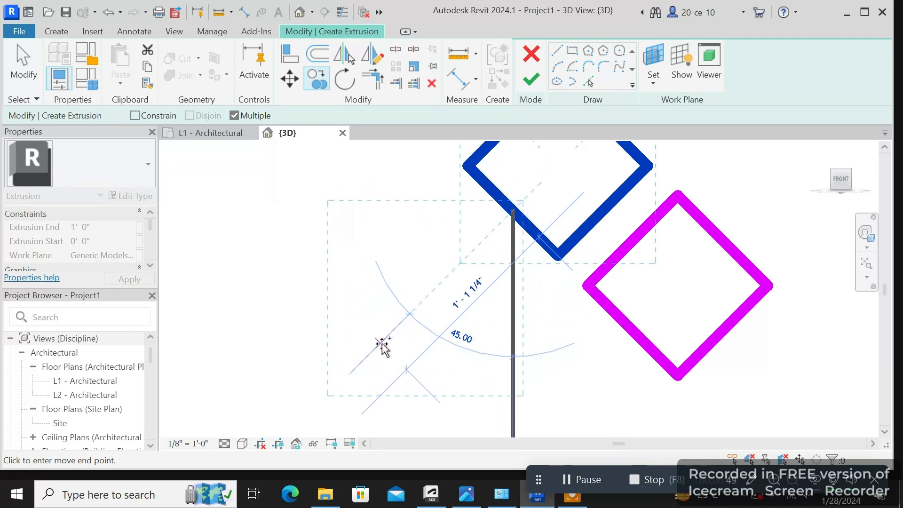
pyautogui.scroll(2, 389, 341)
pyautogui.scroll(-1, 405, 320)
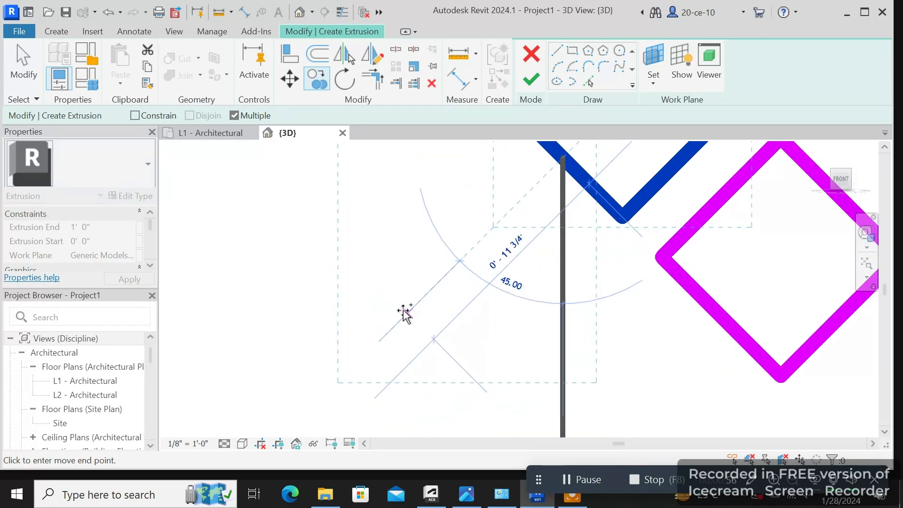
pyautogui.click(401, 315)
pyautogui.scroll(-3, 401, 314)
pyautogui.rightClick(621, 257)
pyautogui.click(658, 223)
pyautogui.rightClick(658, 223)
pyautogui.click(694, 171)
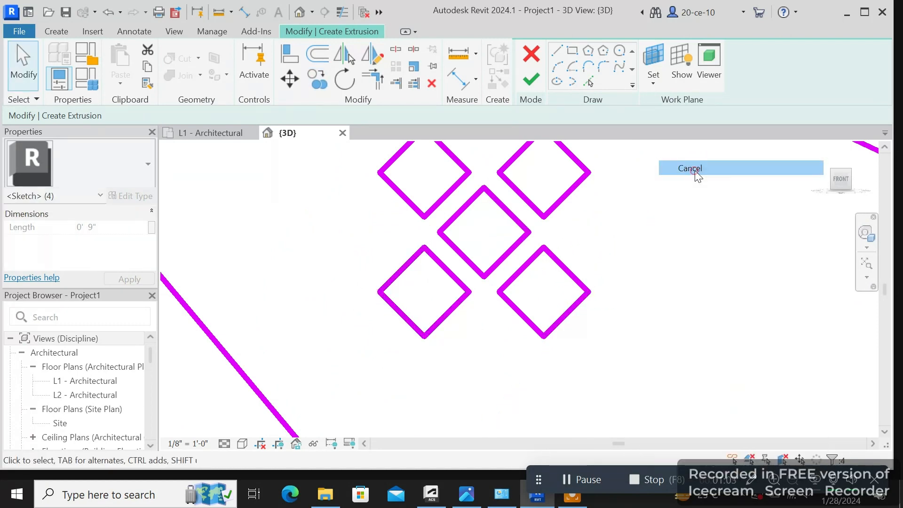
# - Delete the centre diamond from the group of five, leaving the four outer diamonds
pyautogui.scroll(1, 534, 233)
pyautogui.moveTo(395, 151); pyautogui.dragTo(541, 309)
pyautogui.rightClick(628, 159)
pyautogui.click(668, 275)
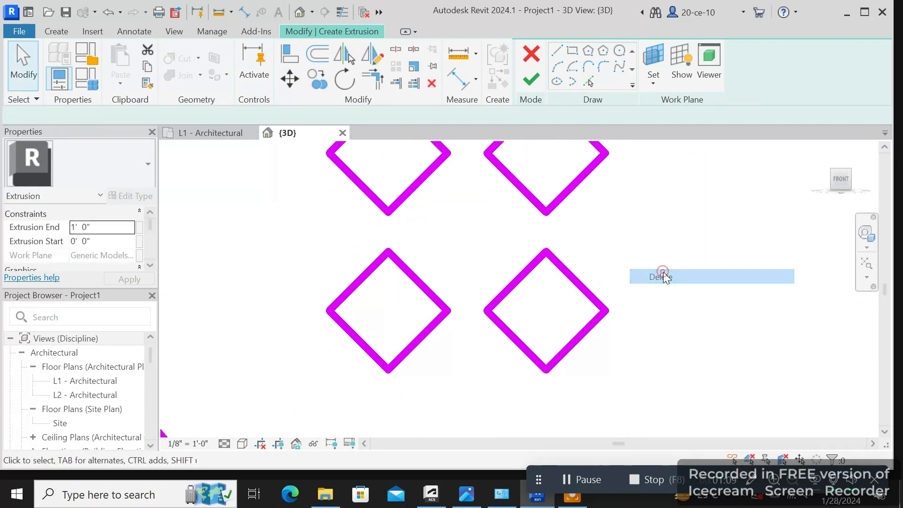
# - Mirror a copy of the four diamonds onto the right half about a vertical axis through the outline's central low vertex
pyautogui.scroll(-3, 676, 279)
pyautogui.scroll(-2, 677, 282)
pyautogui.scroll(-2, 712, 304)
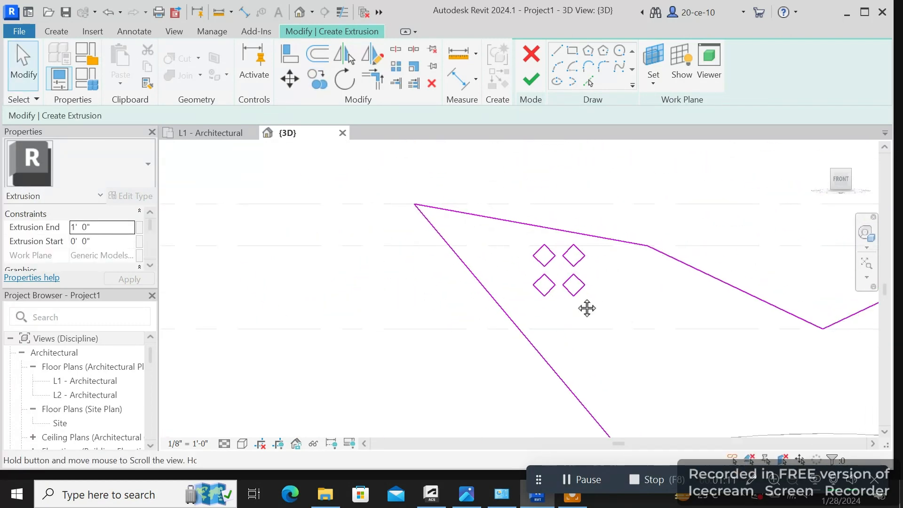
pyautogui.moveTo(717, 308); pyautogui.dragTo(566, 319, button='middle')
pyautogui.moveTo(554, 315); pyautogui.dragTo(458, 235)
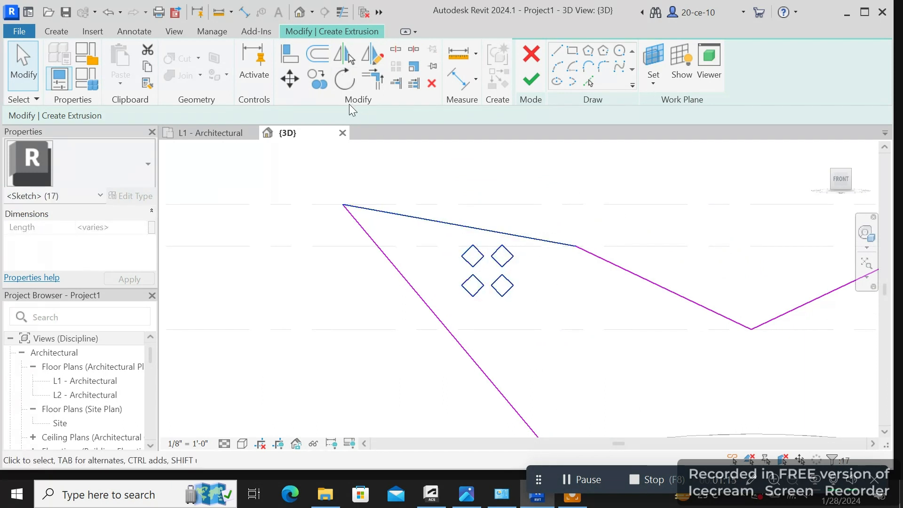
pyautogui.click(376, 60)
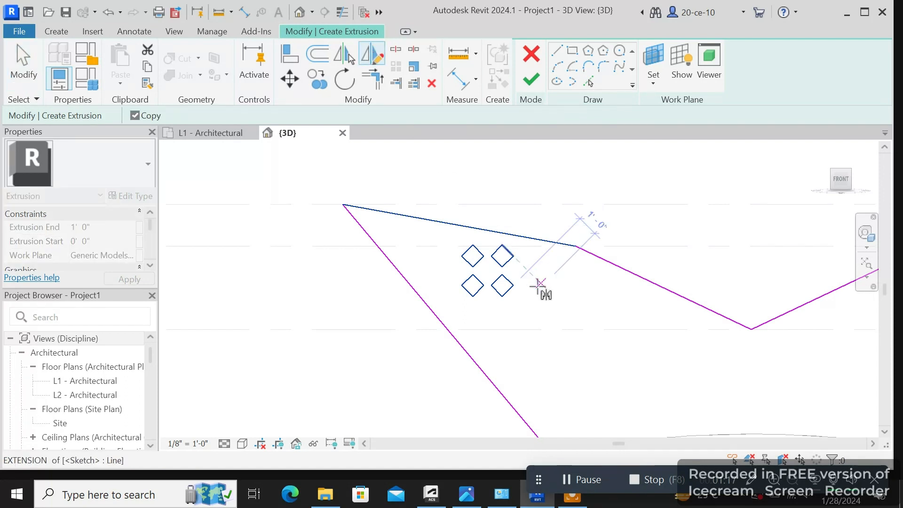
pyautogui.scroll(-3, 611, 353)
pyautogui.scroll(2, 627, 351)
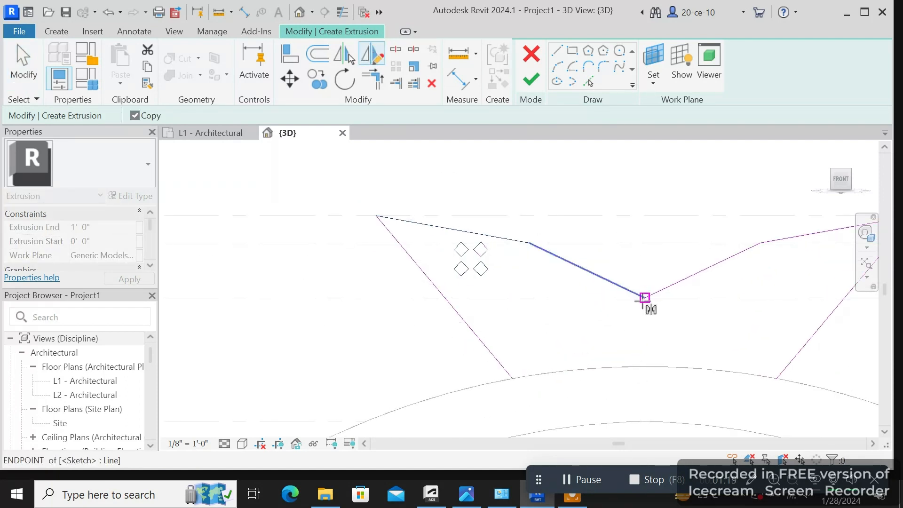
pyautogui.click(644, 298)
pyautogui.click(644, 360)
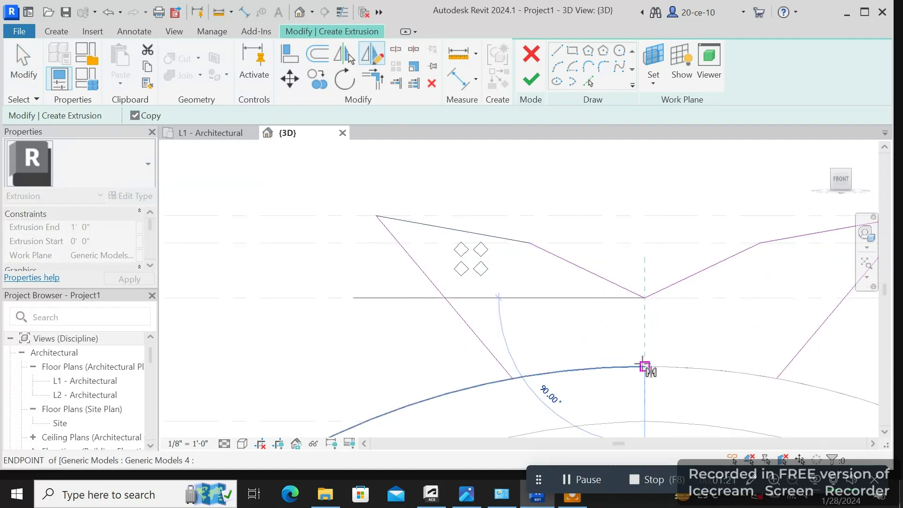
pyautogui.scroll(-2, 621, 342)
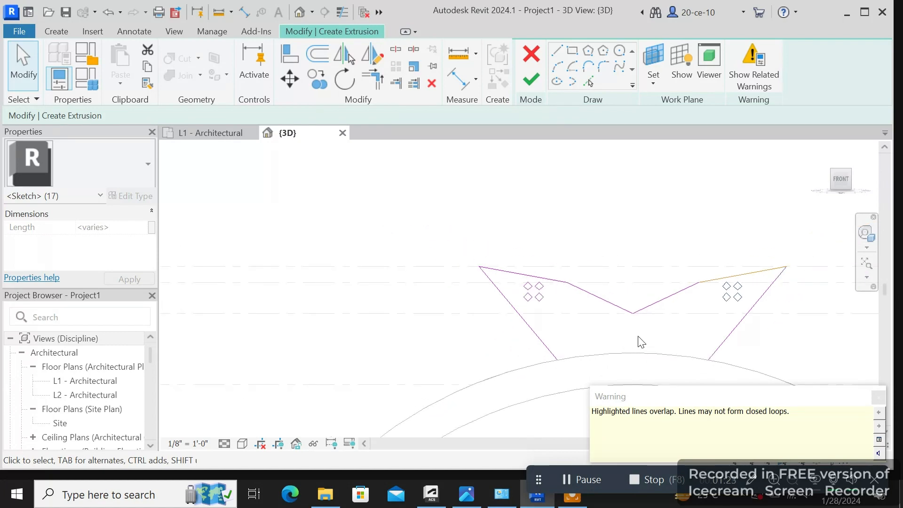
pyautogui.rightClick(608, 328)
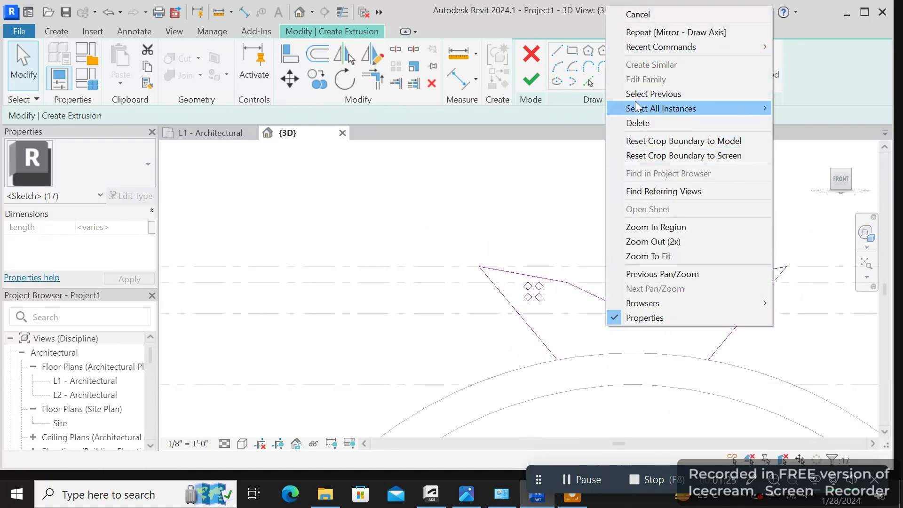
pyautogui.click(650, 13)
pyautogui.scroll(4, 663, 316)
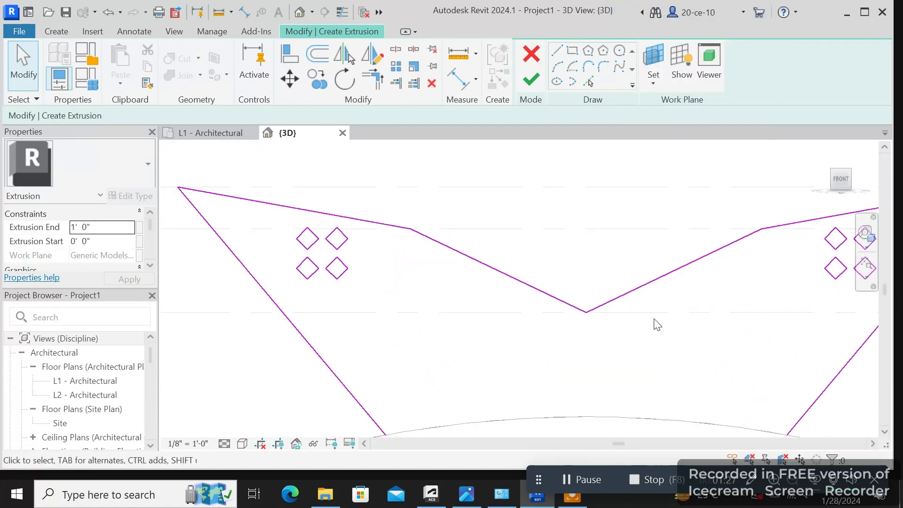
# - Draw a vertical sketch line from the outline's central low vertex down to the top of the arch
pyautogui.moveTo(658, 325)
pyautogui.mouseDown(button='middle')
pyautogui.moveTo(648, 338)
pyautogui.moveTo(571, 259)
pyautogui.moveTo(574, 216)
pyautogui.mouseUp(button='middle')
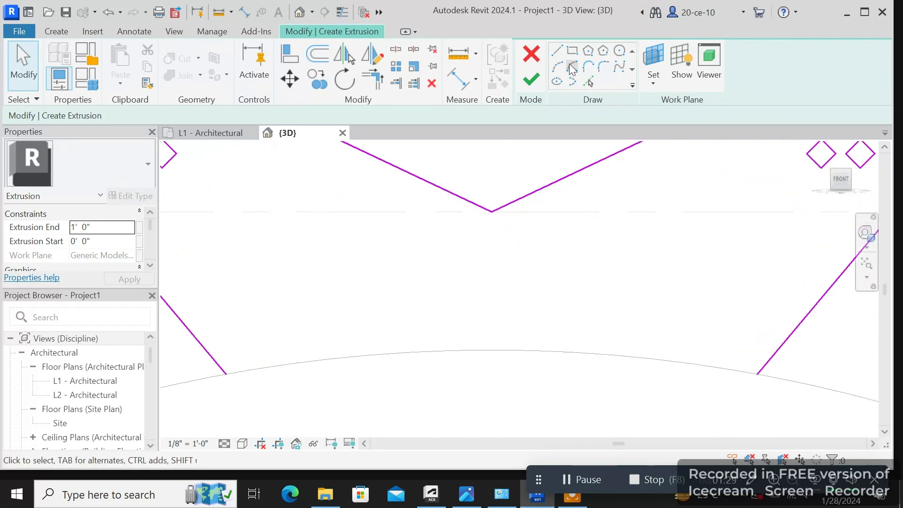
pyautogui.click(558, 50)
pyautogui.scroll(2, 527, 254)
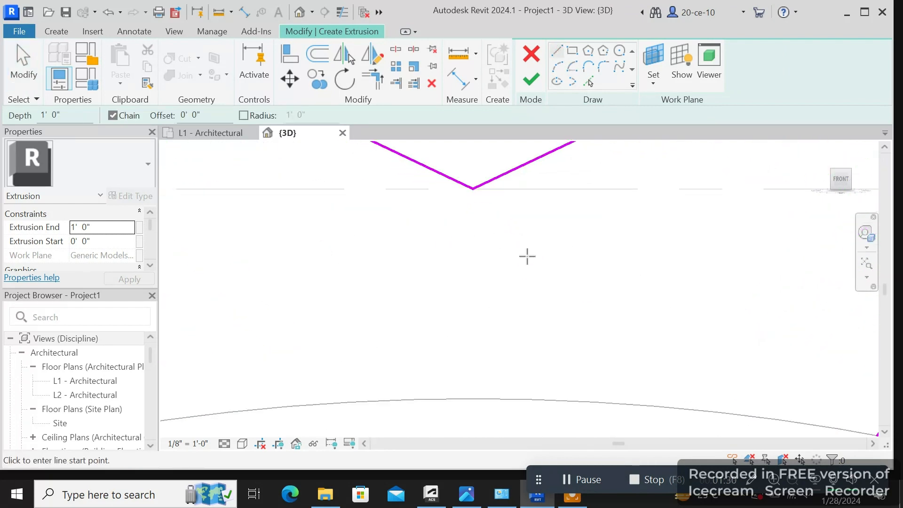
pyautogui.click(474, 191)
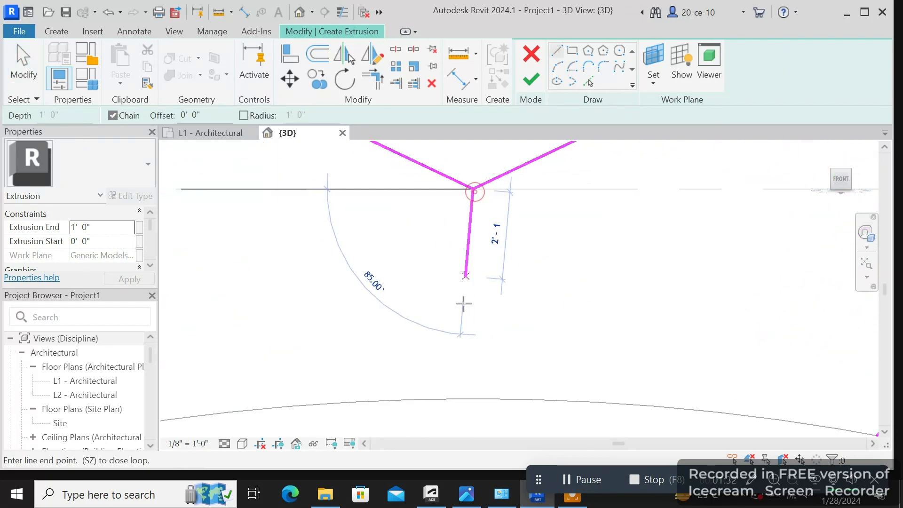
pyautogui.click(473, 399)
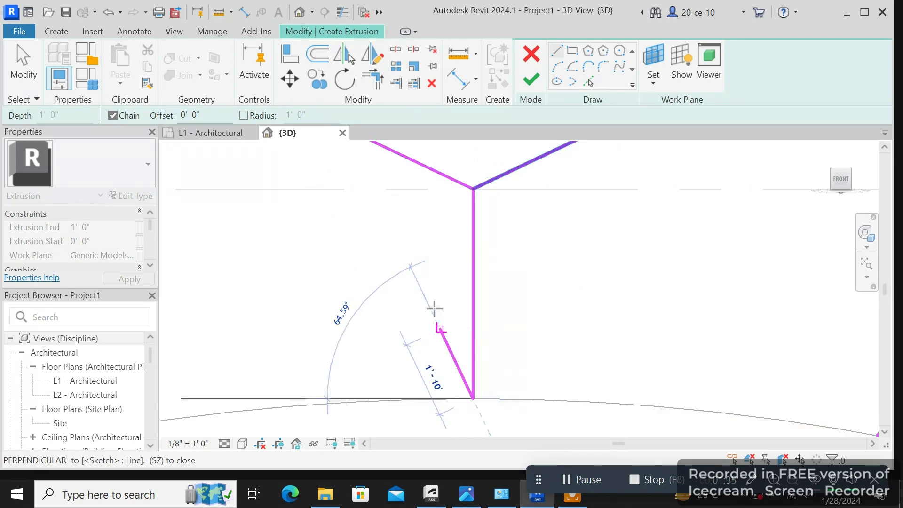
pyautogui.rightClick(430, 307)
pyautogui.click(465, 53)
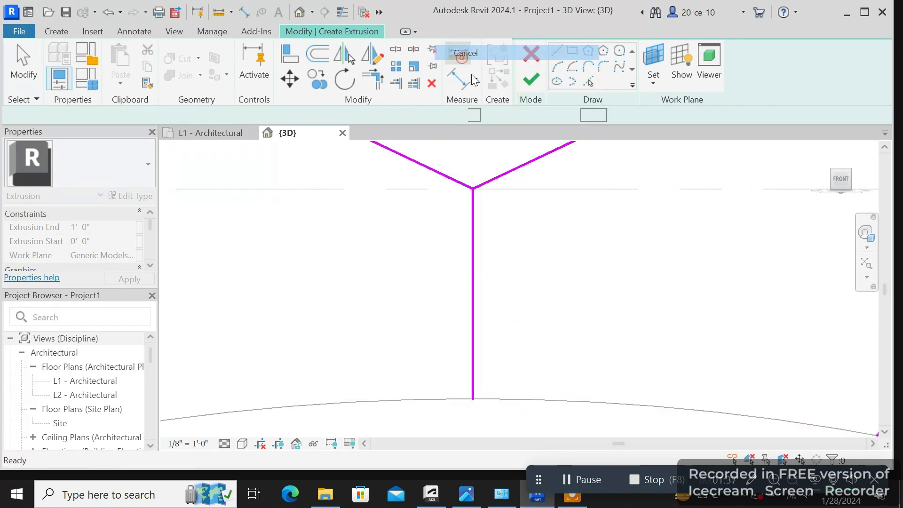
# - Draw a tall rectangle about 10" wide and 3' 3" high just right of the vertical centre line, above the arch
pyautogui.click(573, 51)
pyautogui.scroll(2, 538, 268)
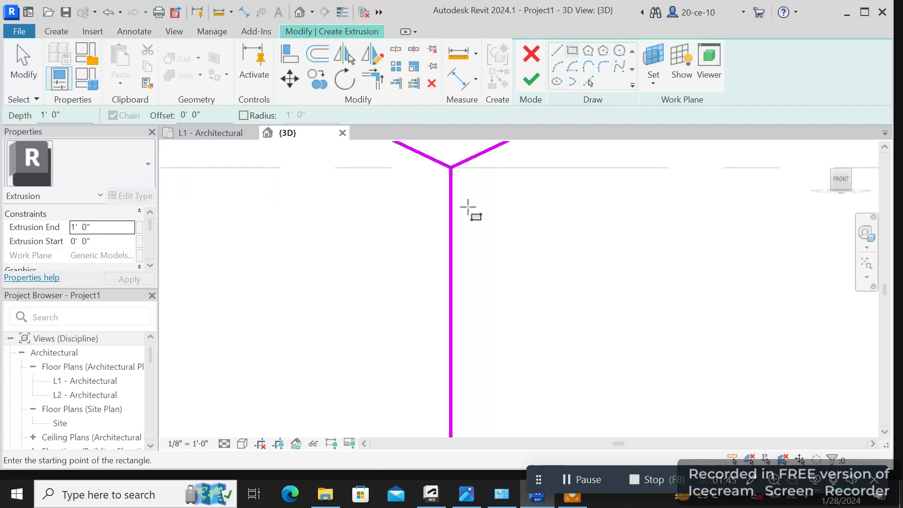
pyautogui.click(485, 207)
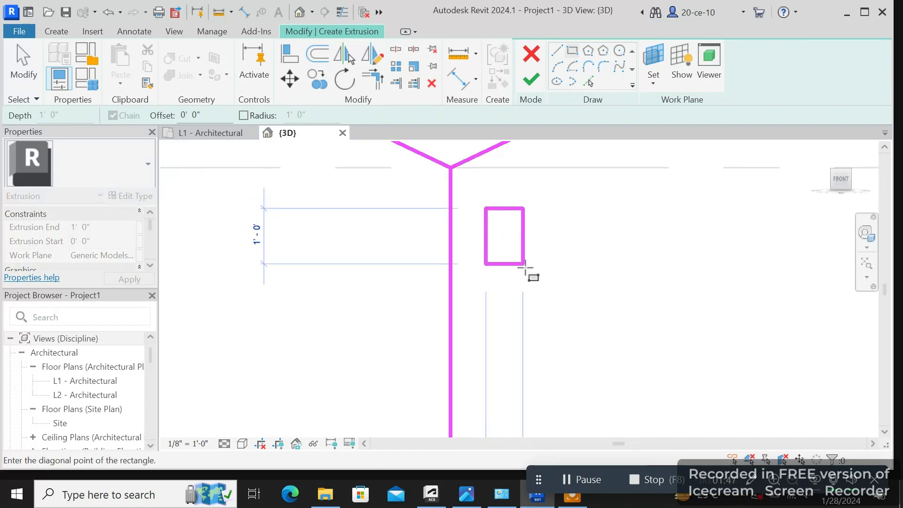
pyautogui.moveTo(521, 337); pyautogui.dragTo(536, 284, button='middle')
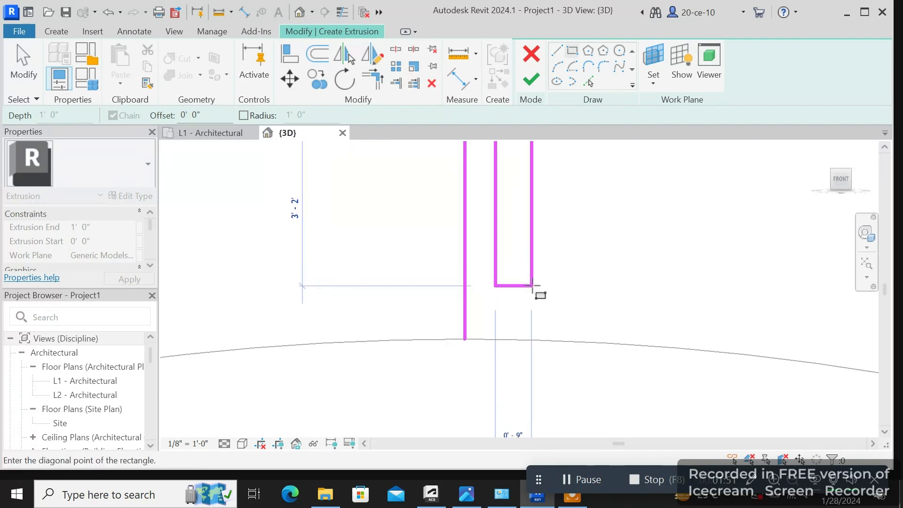
pyautogui.moveTo(543, 297); pyautogui.dragTo(538, 328, button='middle')
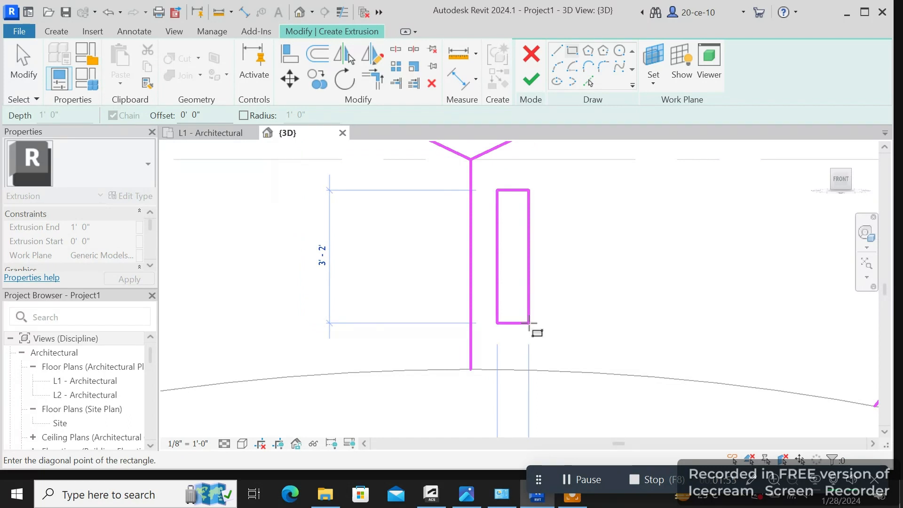
pyautogui.moveTo(529, 325); pyautogui.dragTo(529, 276, button='middle')
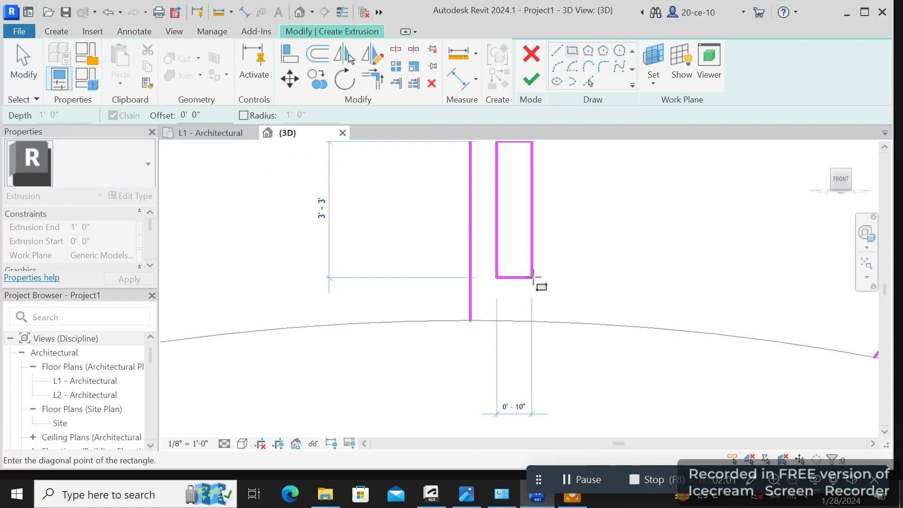
pyautogui.click(533, 277)
pyautogui.scroll(-2, 592, 250)
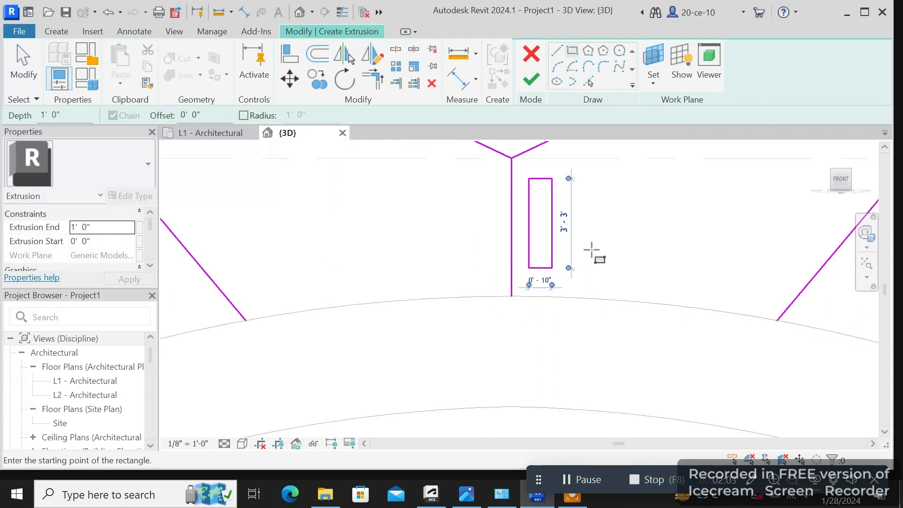
# - Copy the tall rectangle beside the vertical centre line 1' 6" to the right
pyautogui.moveTo(602, 241); pyautogui.dragTo(587, 268, button='middle')
pyautogui.click(593, 265)
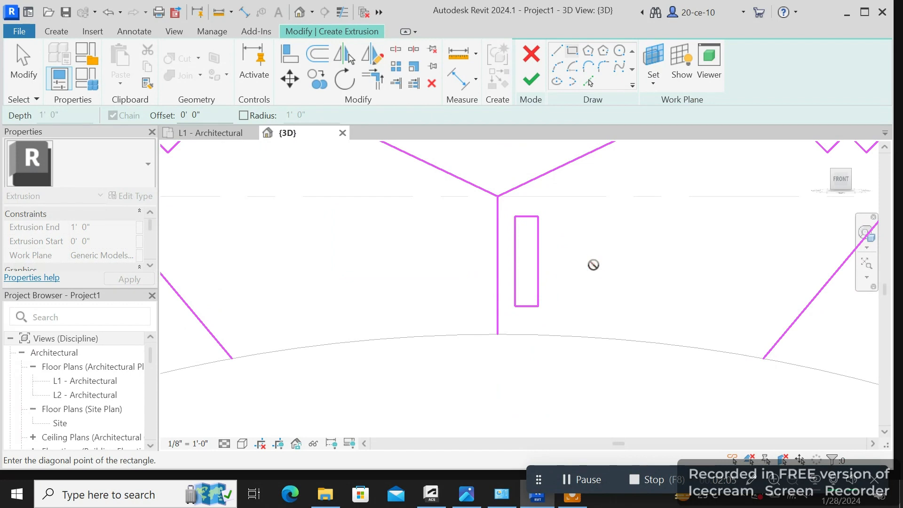
pyautogui.rightClick(593, 265)
pyautogui.click(626, 12)
pyautogui.rightClick(587, 267)
pyautogui.click(619, 13)
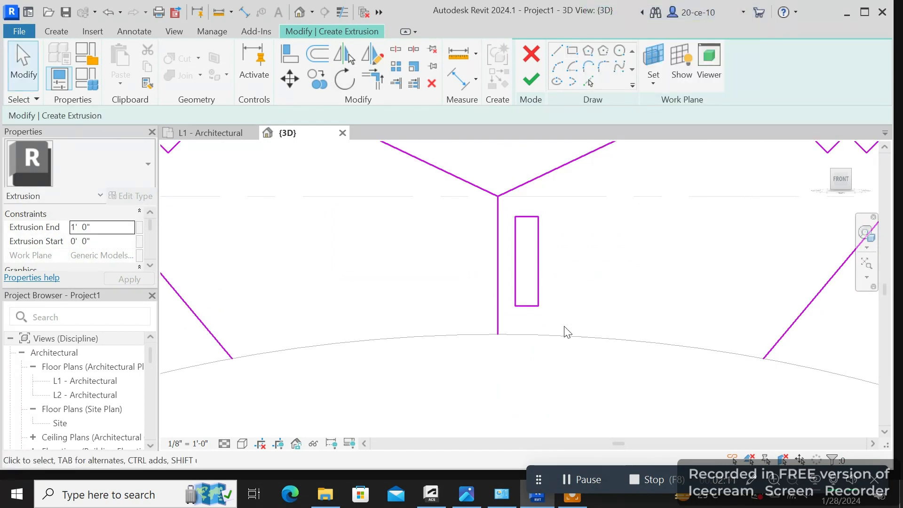
pyautogui.moveTo(564, 327); pyautogui.dragTo(506, 206)
pyautogui.click(317, 79)
pyautogui.scroll(3, 622, 370)
pyautogui.click(477, 273)
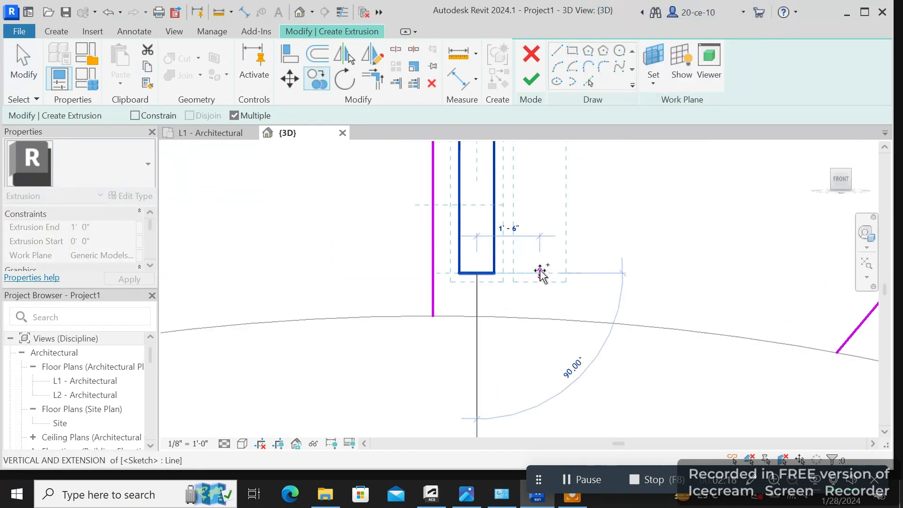
pyautogui.click(541, 273)
pyautogui.scroll(-3, 582, 268)
pyautogui.rightClick(583, 267)
pyautogui.click(607, 13)
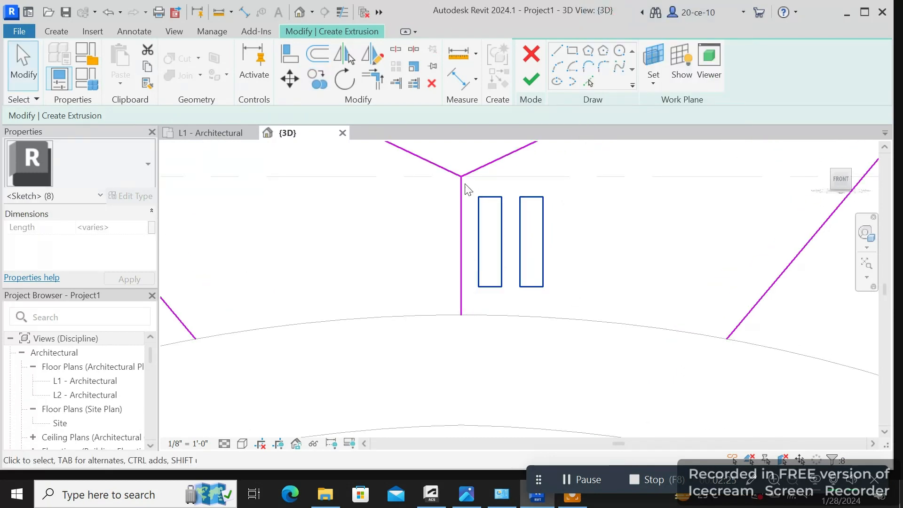
# - Try to copy the pair of tall rectangles to the right, from the first rectangle's lower corner to the second's
pyautogui.click(317, 79)
pyautogui.scroll(3, 438, 279)
pyautogui.click(510, 294)
pyautogui.click(582, 293)
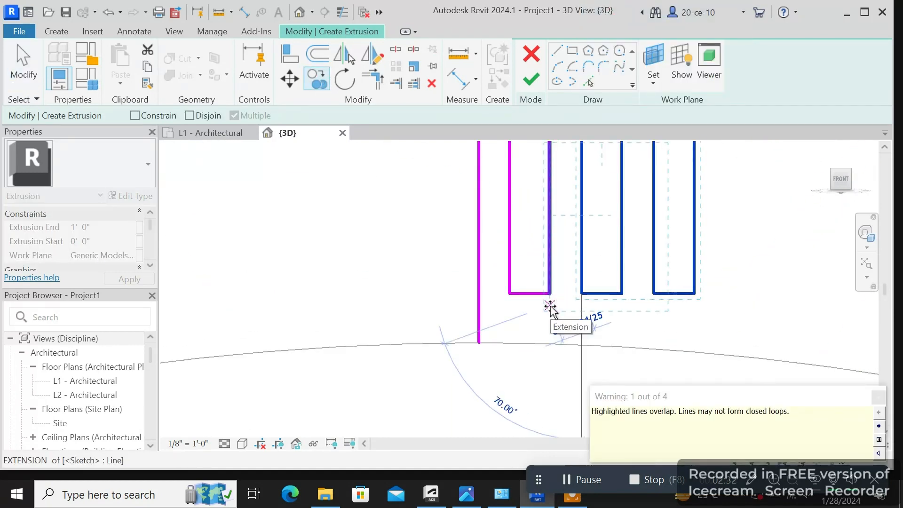
# - Undo the overlapping rectangle copies and restore the second tall rectangle
pyautogui.hotkey('ctrl', 'z')
pyautogui.scroll(-2, 645, 308)
pyautogui.hotkey('ctrl', 'z')
pyautogui.scroll(-1, 642, 310)
pyautogui.moveTo(649, 311); pyautogui.dragTo(592, 295, button='middle')
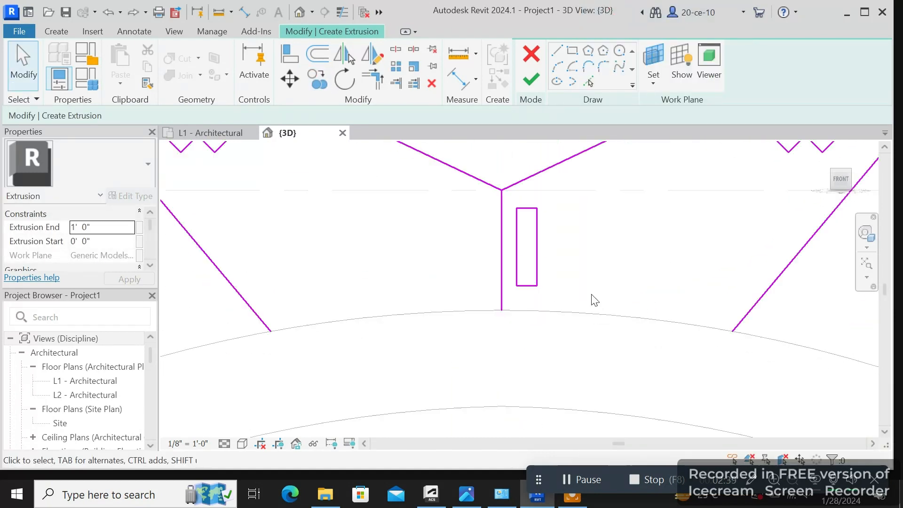
pyautogui.click(134, 13)
# - Move both tall rectangles horizontally to the right, farther from the vertical centre line
pyautogui.scroll(1, 732, 313)
pyautogui.moveTo(587, 294); pyautogui.dragTo(476, 184)
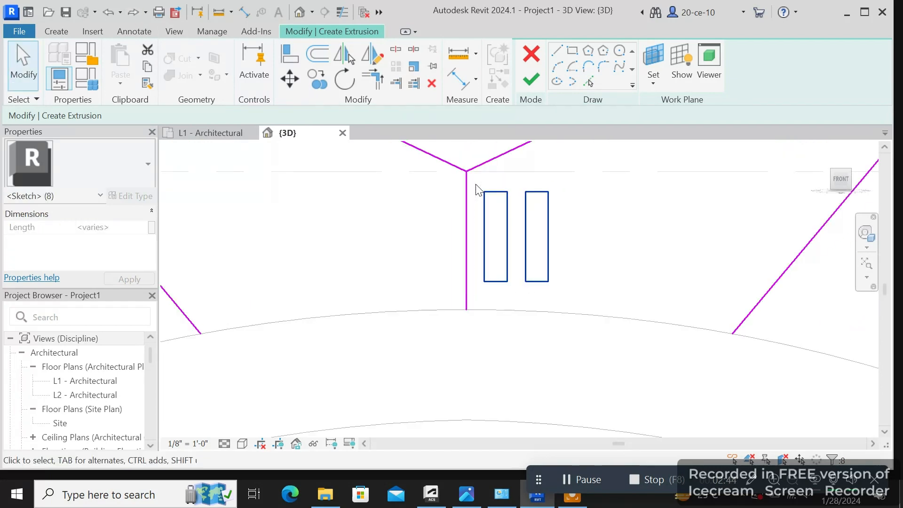
pyautogui.click(293, 83)
pyautogui.scroll(3, 449, 298)
pyautogui.click(528, 261)
pyautogui.click(622, 261)
pyautogui.scroll(-4, 595, 270)
pyautogui.moveTo(587, 249); pyautogui.dragTo(539, 301, button='middle')
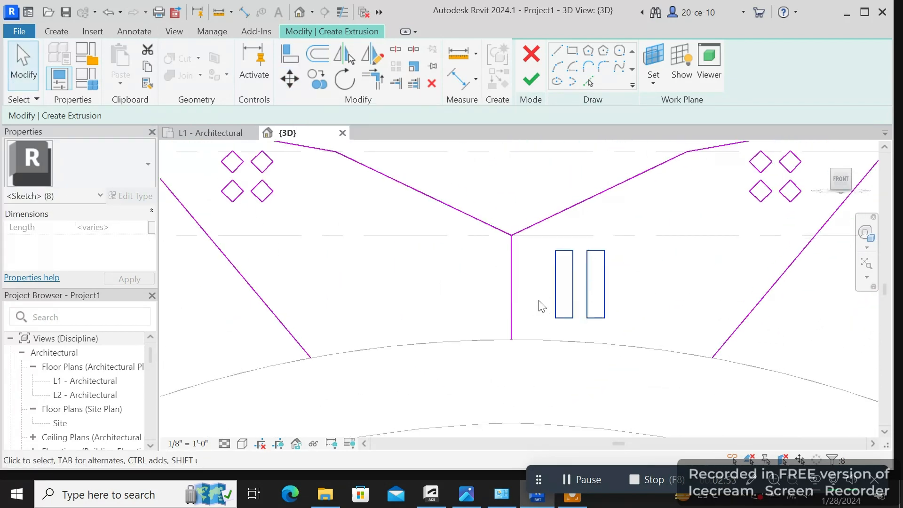
# - Mirror a copy of the two tall rectangles to the left half about an axis drawn along the vertical centre line
pyautogui.press('d')
pyautogui.press('m')
pyautogui.click(512, 338)
pyautogui.click(513, 233)
pyautogui.scroll(-2, 490, 246)
pyautogui.press('Escape')
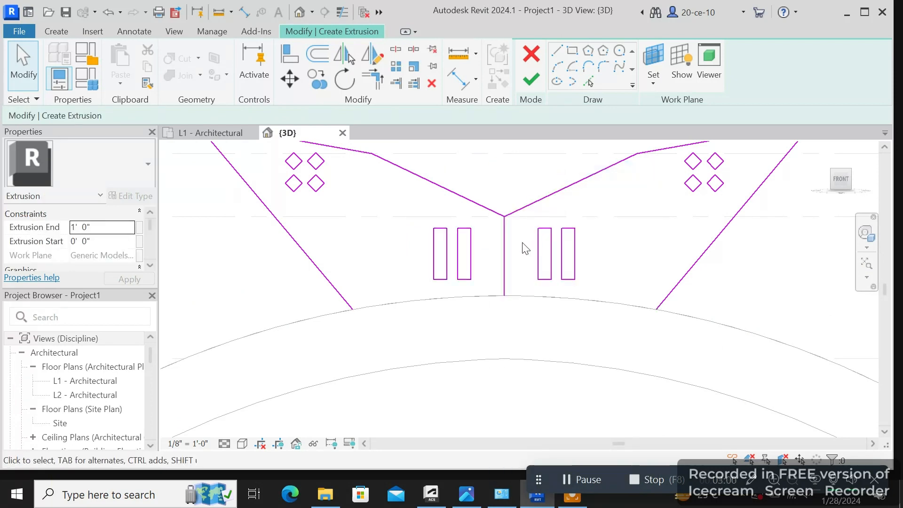
# - Delete the vertical sketch line between the outline's central low vertex and the top of the arch
pyautogui.click(505, 249)
pyautogui.rightClick(508, 254)
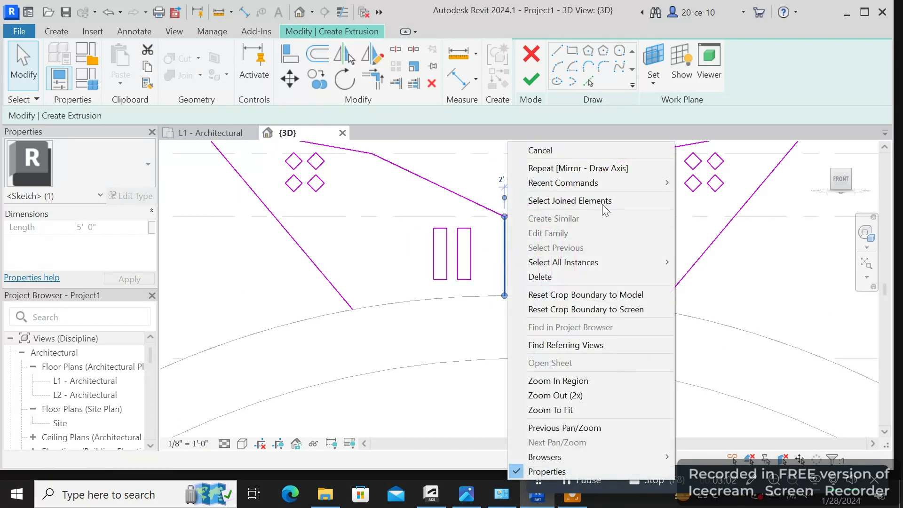
pyautogui.click(541, 278)
pyautogui.scroll(-3, 544, 285)
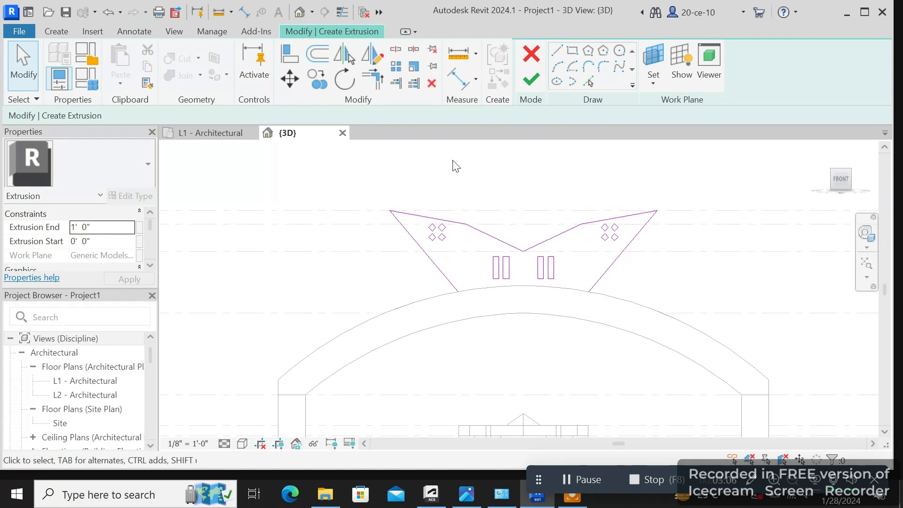
# - Try to finish the crown extrusion sketch, and return to editing it
pyautogui.click(531, 81)
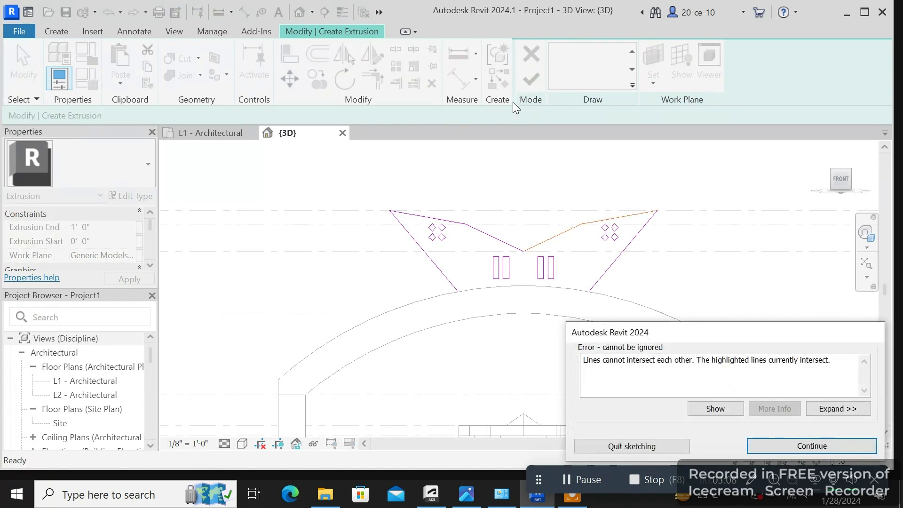
pyautogui.click(673, 445)
pyautogui.click(559, 171)
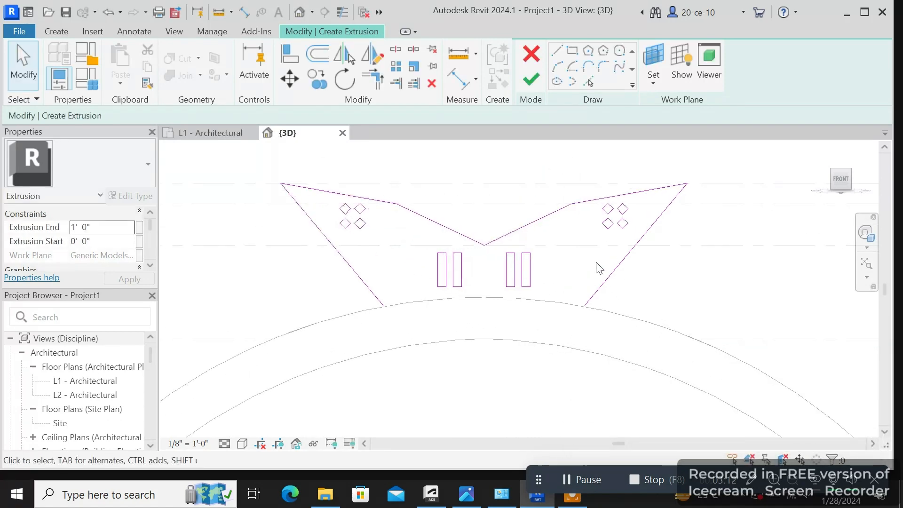
# - Delete the sloped line right of the central low vertex and the duplicate upper edge line above the right diamonds
pyautogui.scroll(2, 597, 263)
pyautogui.click(530, 194)
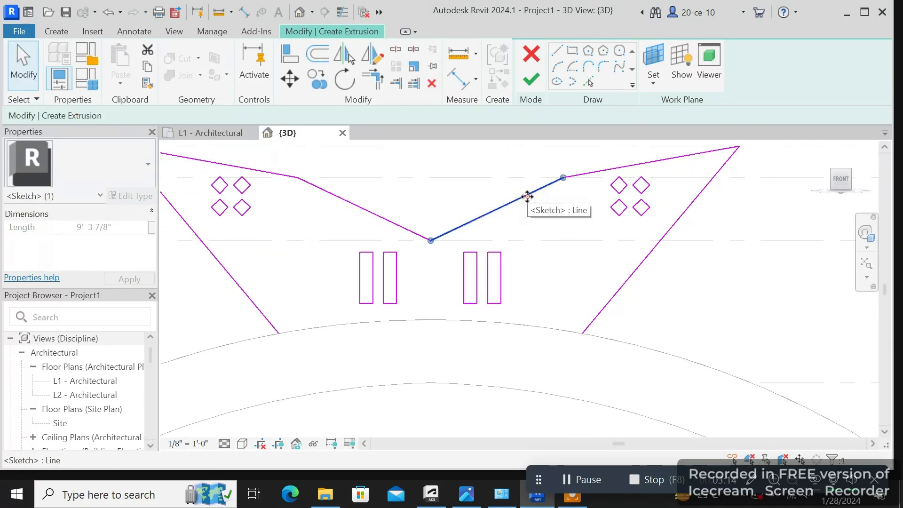
pyautogui.rightClick(530, 194)
pyautogui.click(563, 278)
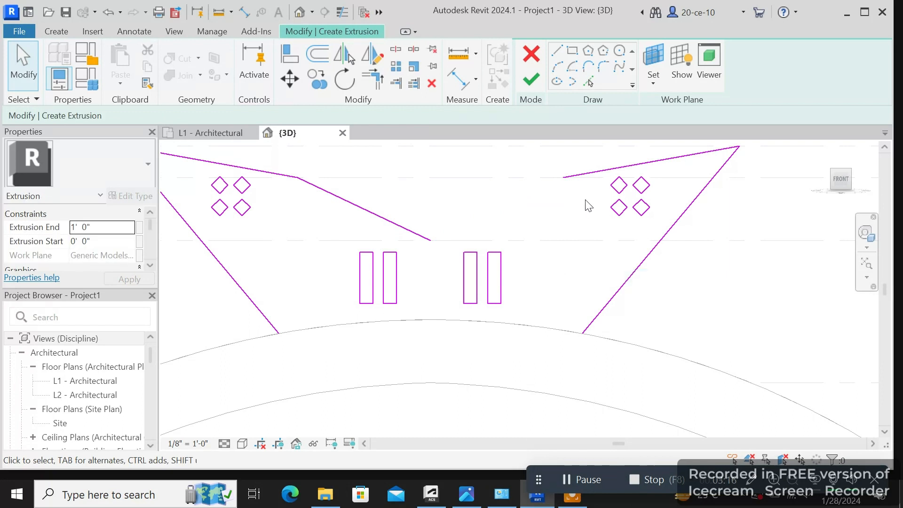
pyautogui.click(592, 172)
pyautogui.rightClick(591, 172)
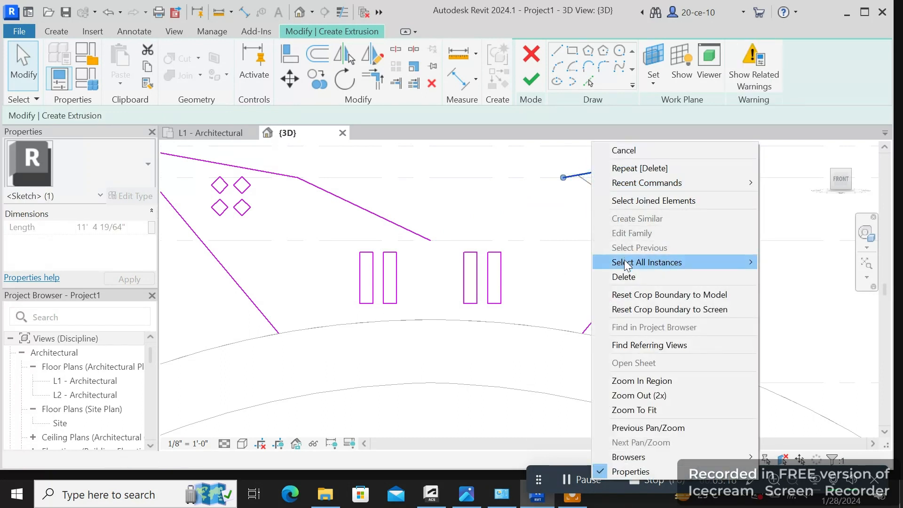
pyautogui.click(623, 275)
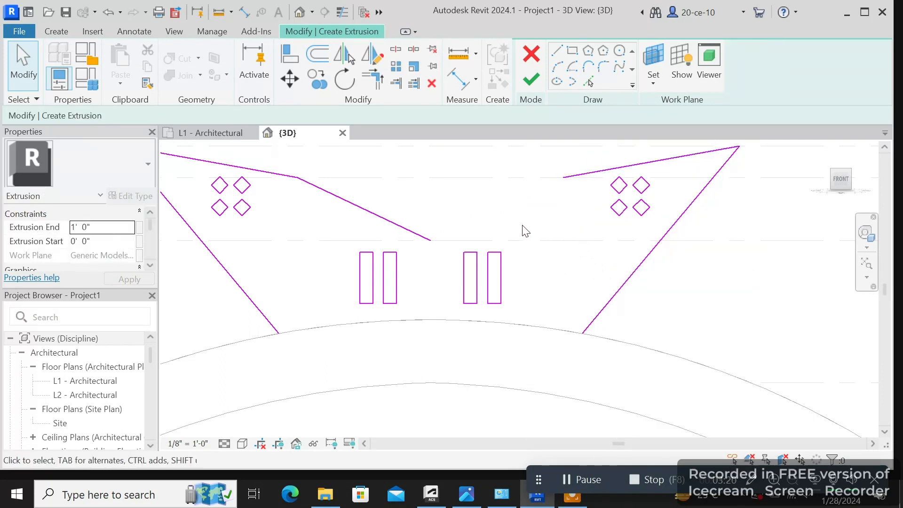
# - Draw a straight line from the central low vertex to the open inner end of the right upper edge
pyautogui.moveTo(524, 230); pyautogui.dragTo(514, 274, button='middle')
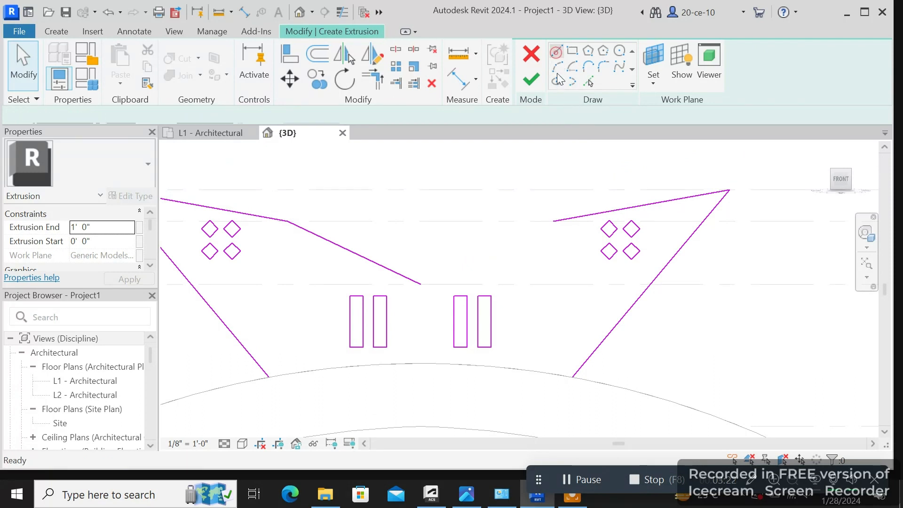
pyautogui.click(557, 51)
pyautogui.click(420, 284)
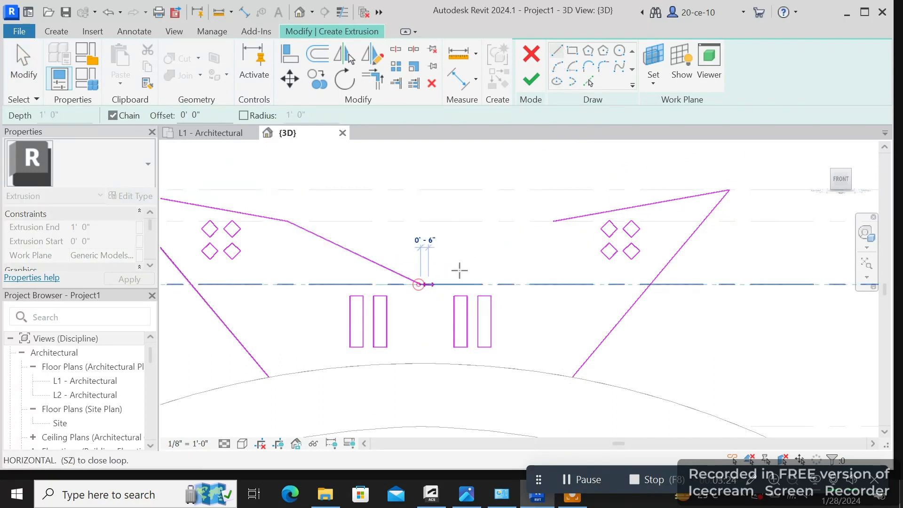
pyautogui.click(554, 221)
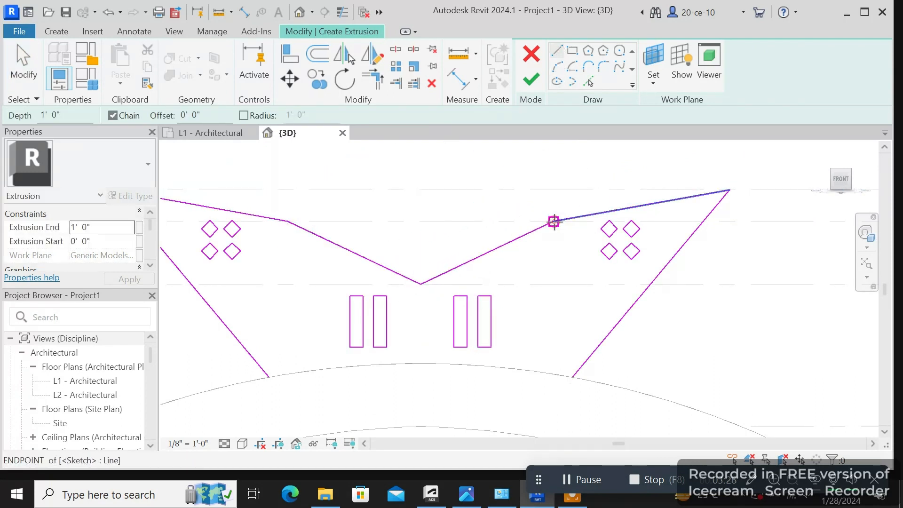
pyautogui.rightClick(554, 220)
pyautogui.click(593, 229)
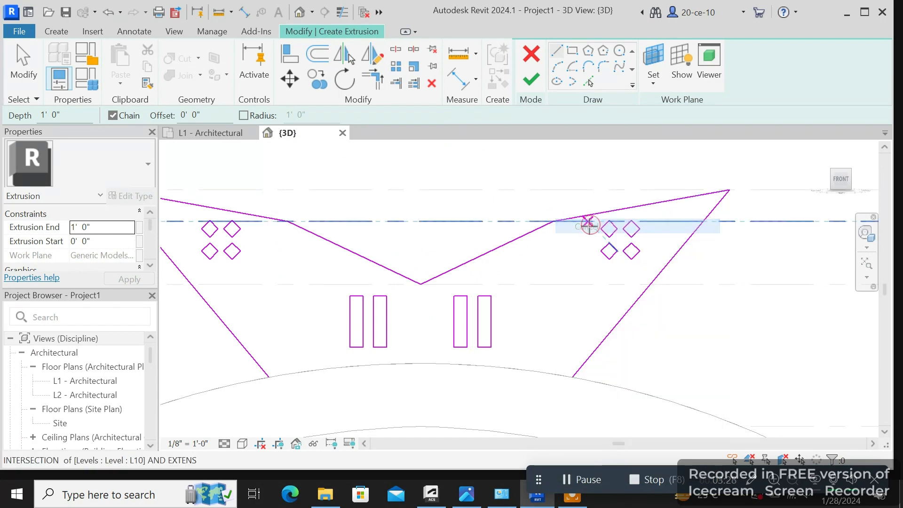
pyautogui.rightClick(580, 220)
pyautogui.click(610, 230)
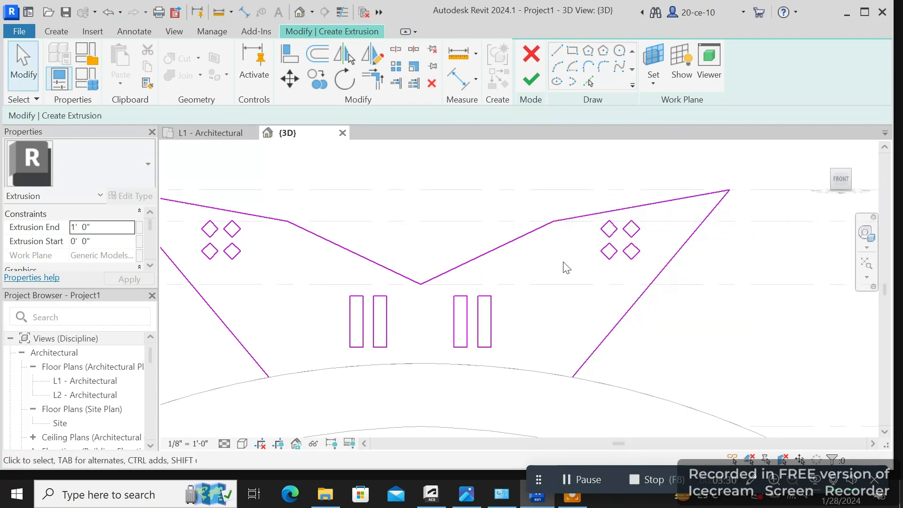
# - Try to finish the extrusion with the redrawn upper outline, and go back to the sketch
pyautogui.scroll(-2, 564, 264)
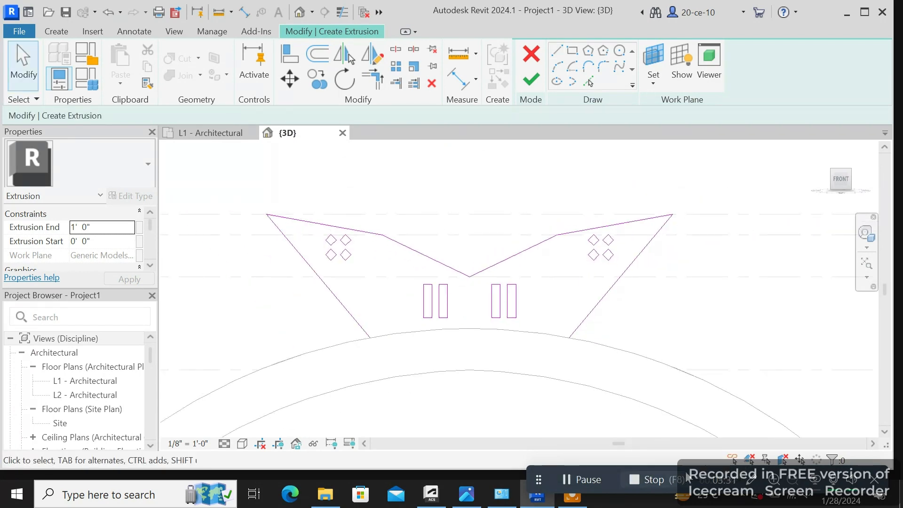
pyautogui.click(532, 80)
pyautogui.scroll(-1, 635, 294)
pyautogui.scroll(2, 445, 337)
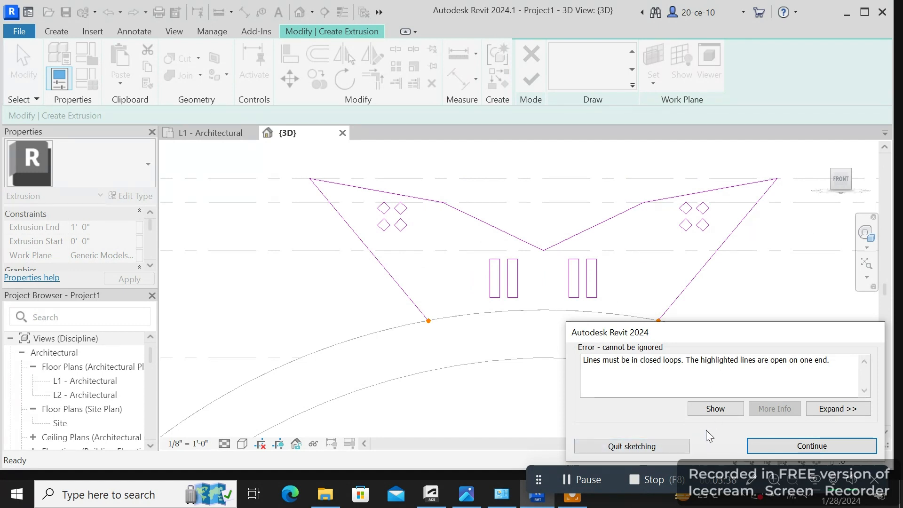
pyautogui.click(665, 444)
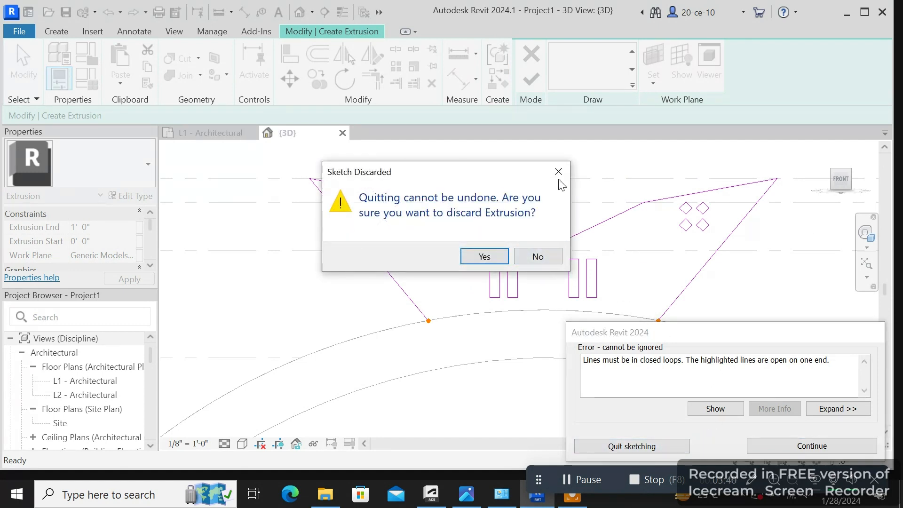
pyautogui.click(484, 256)
# - Examine where the crown outline's lower left end meets the arch, and the open base between the two lower ends
pyautogui.scroll(5, 435, 335)
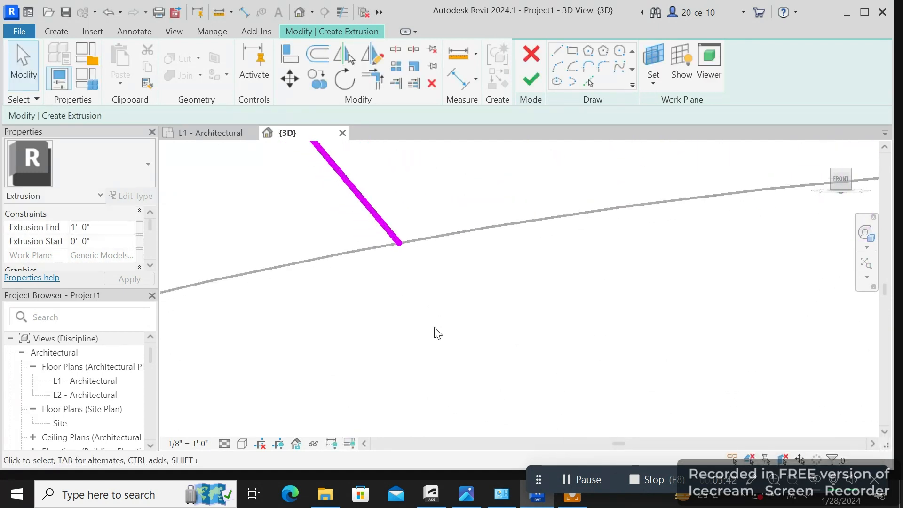
pyautogui.scroll(2, 433, 319)
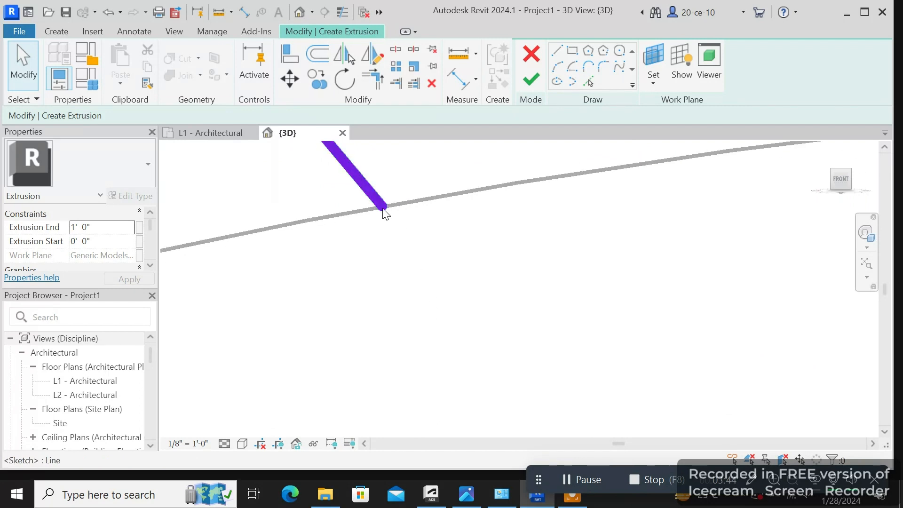
pyautogui.scroll(-5, 516, 329)
pyautogui.scroll(-1, 703, 330)
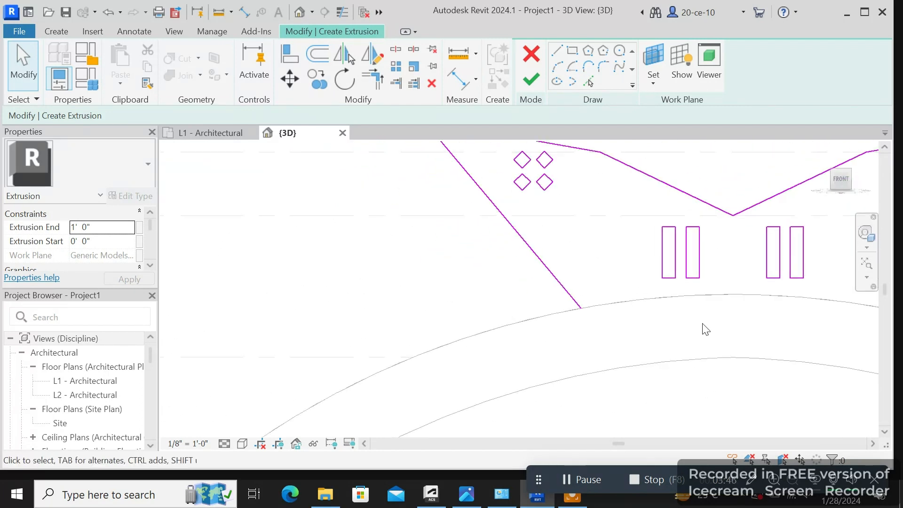
pyautogui.moveTo(703, 329); pyautogui.dragTo(497, 316, button='middle')
pyautogui.scroll(-2, 508, 322)
pyautogui.scroll(2, 511, 326)
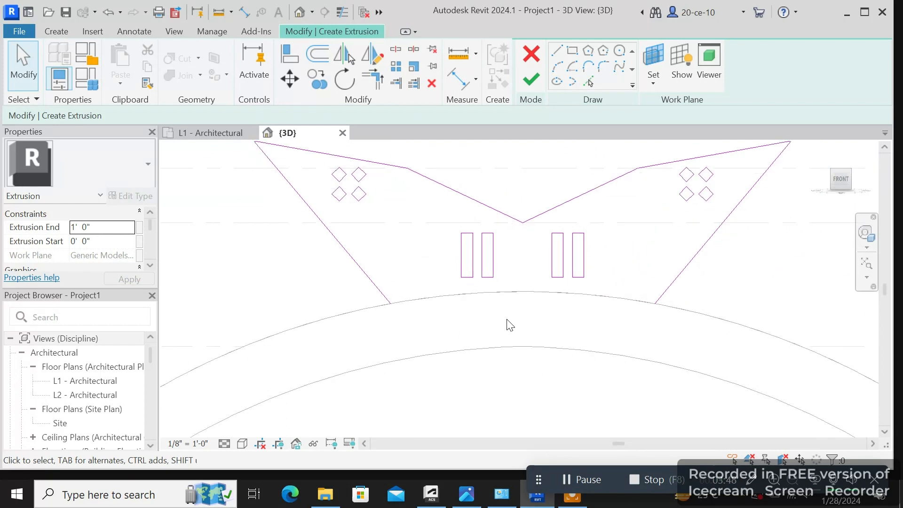
pyautogui.scroll(2, 508, 322)
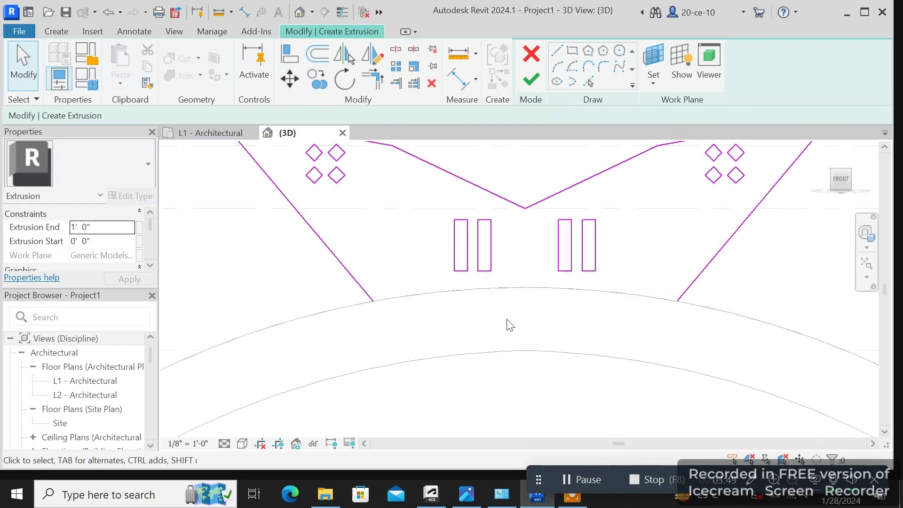
# - Draw a sketch arc along the arch's outer edge from its left end up to its top midpoint
pyautogui.click(557, 70)
pyautogui.scroll(-2, 376, 212)
pyautogui.click(199, 348)
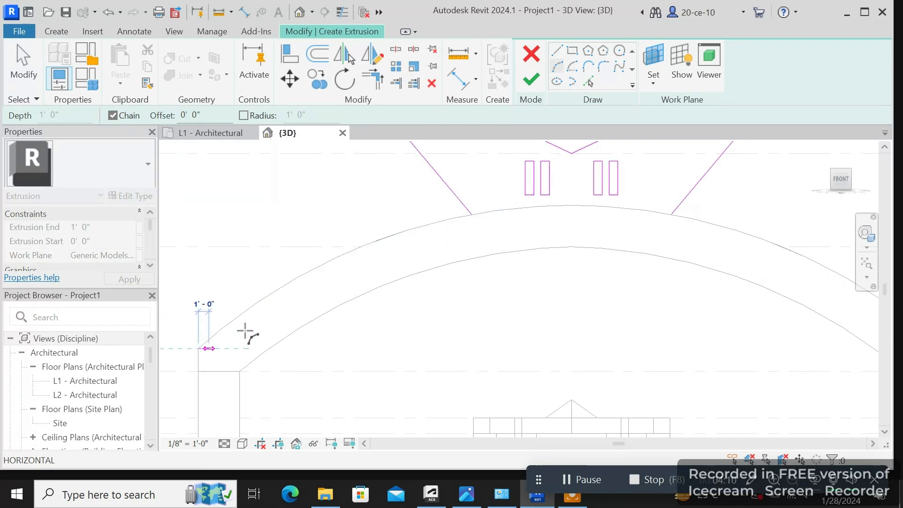
pyautogui.click(572, 206)
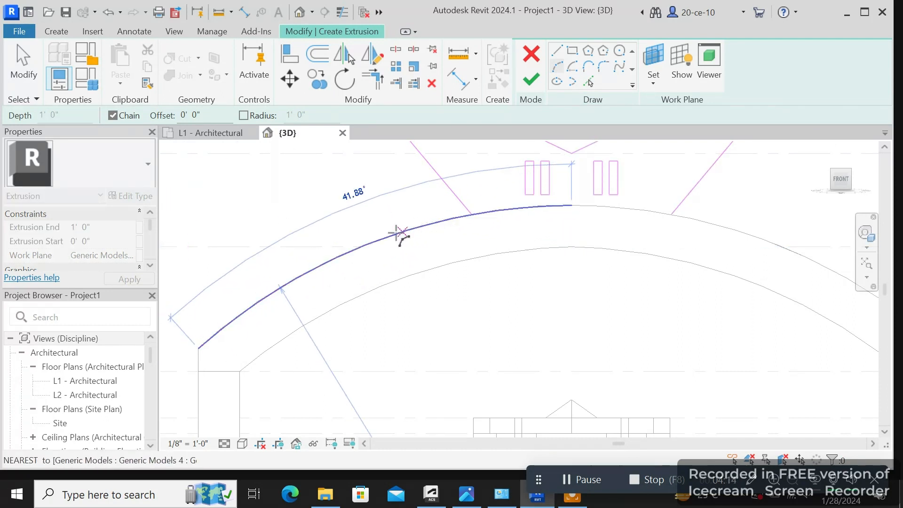
pyautogui.click(395, 233)
pyautogui.rightClick(396, 238)
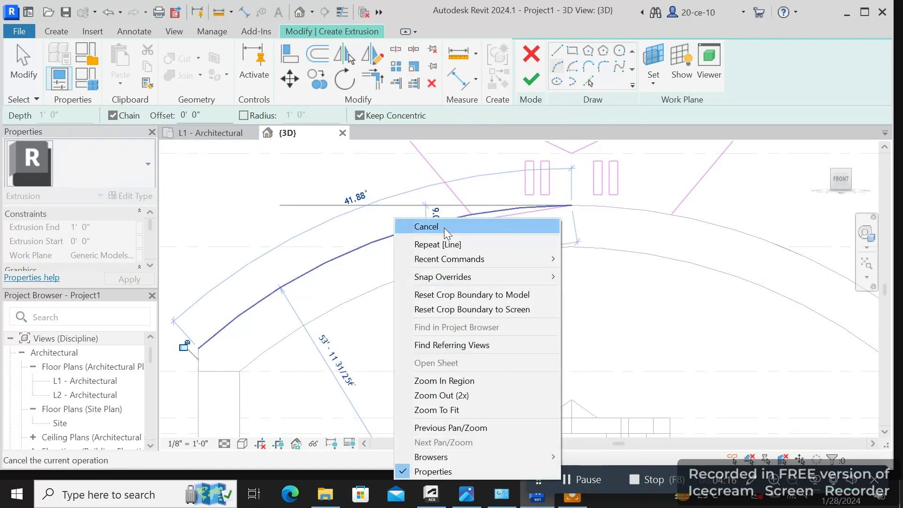
pyautogui.click(444, 228)
pyautogui.scroll(-2, 459, 246)
pyautogui.rightClick(488, 221)
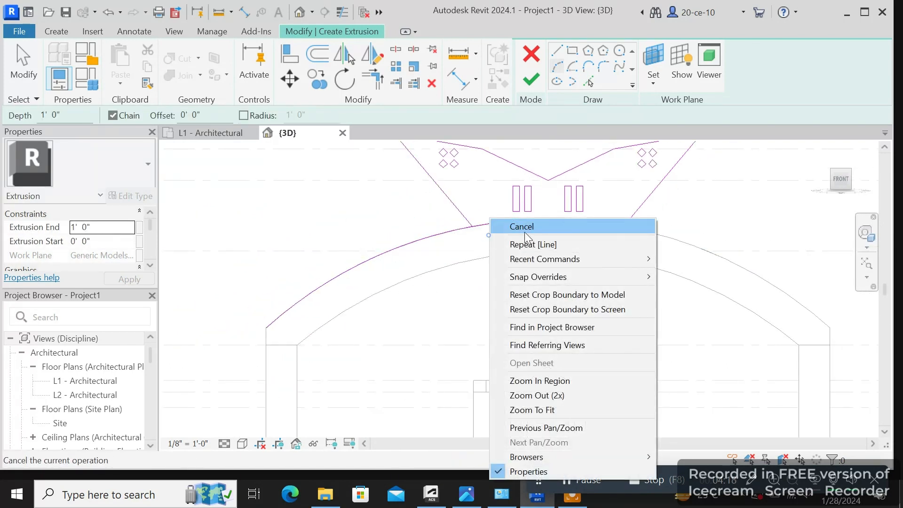
pyautogui.click(524, 227)
# - Mirror the left half arc about a vertical axis drawn through the arch's top midpoint
pyautogui.click(436, 238)
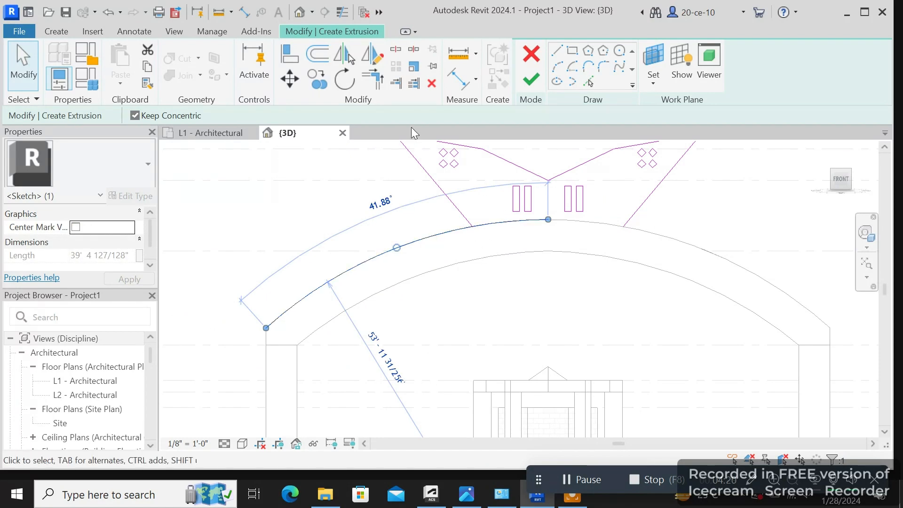
pyautogui.click(372, 54)
pyautogui.click(548, 220)
pyautogui.click(548, 251)
pyautogui.rightClick(548, 252)
pyautogui.click(599, 153)
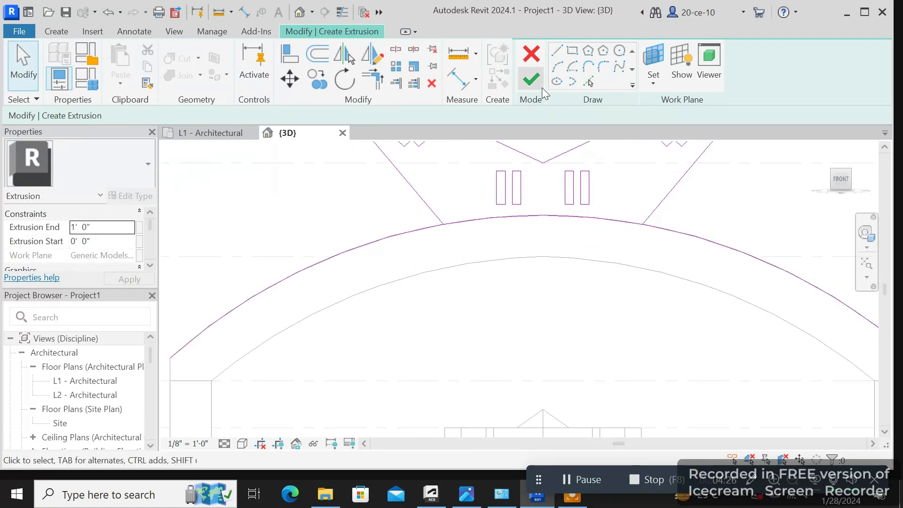
# - Trim the left half arc to a corner with the crown outline's left sloping edge, keeping the part under the crown
pyautogui.click(372, 78)
pyautogui.scroll(2, 403, 226)
pyautogui.click(401, 222)
pyautogui.click(441, 239)
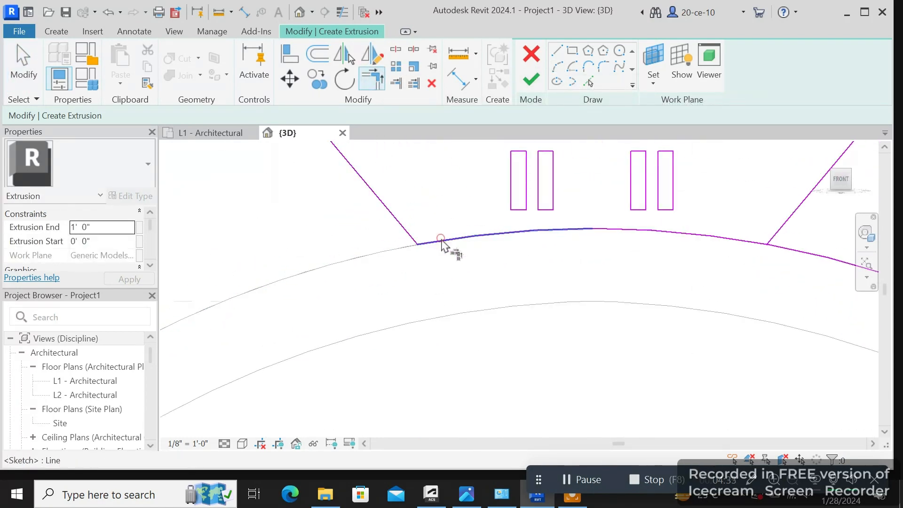
# - Trim the right half arc to a corner with the crown outline's right sloping edge, keeping the part under the crown
pyautogui.scroll(-2, 441, 239)
pyautogui.moveTo(598, 260); pyautogui.dragTo(369, 268, button='middle')
pyautogui.click(420, 231)
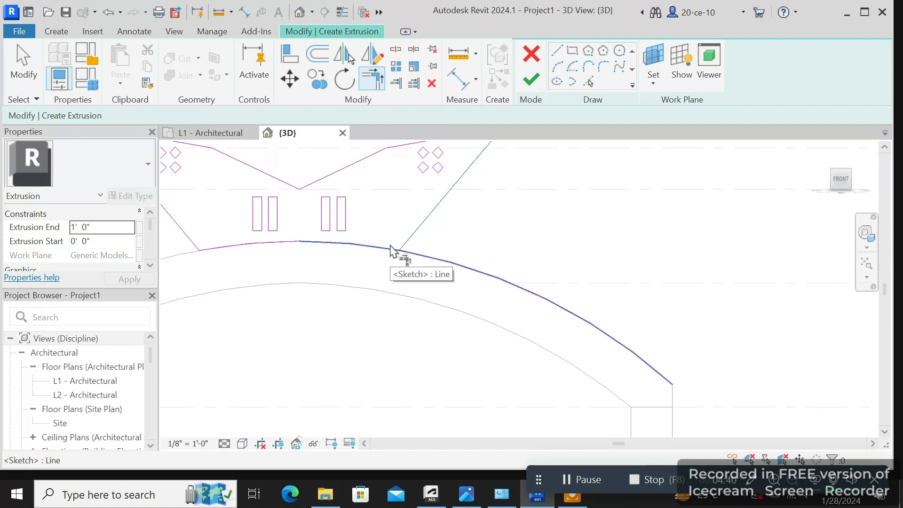
pyautogui.click(393, 252)
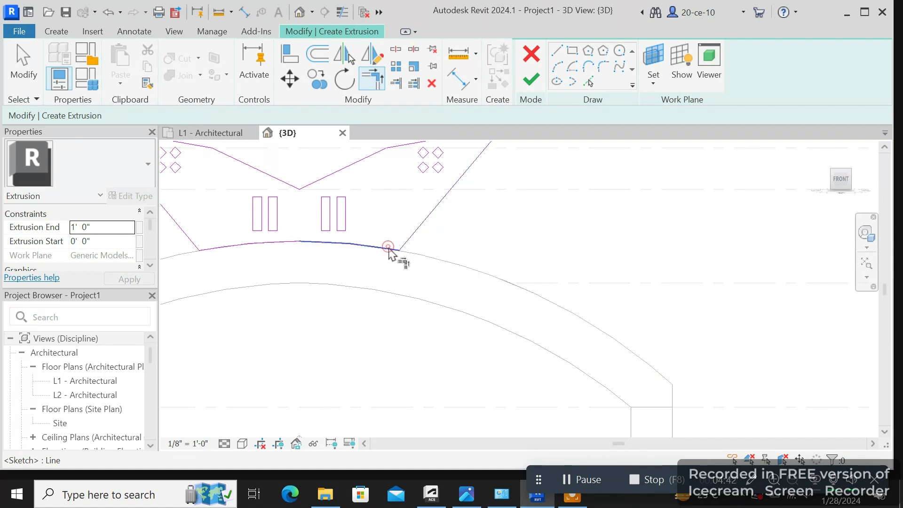
pyautogui.scroll(-2, 447, 282)
pyautogui.rightClick(520, 220)
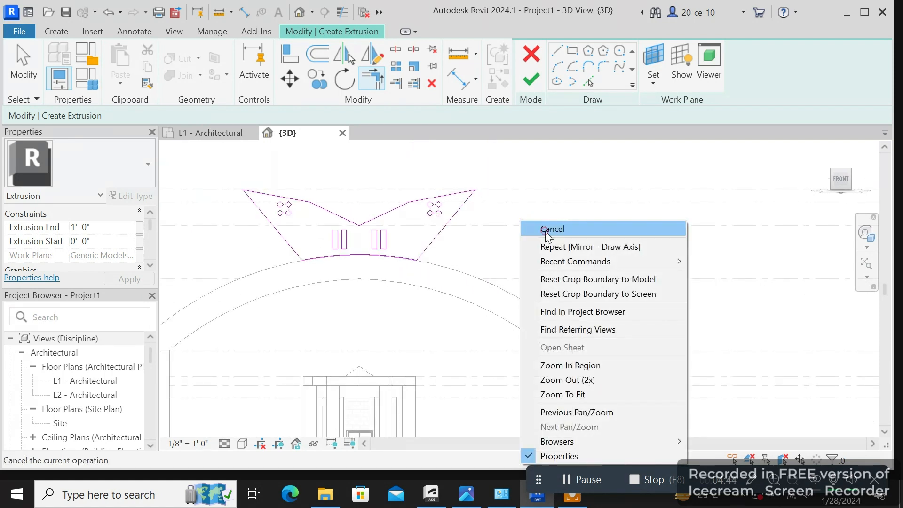
pyautogui.click(548, 231)
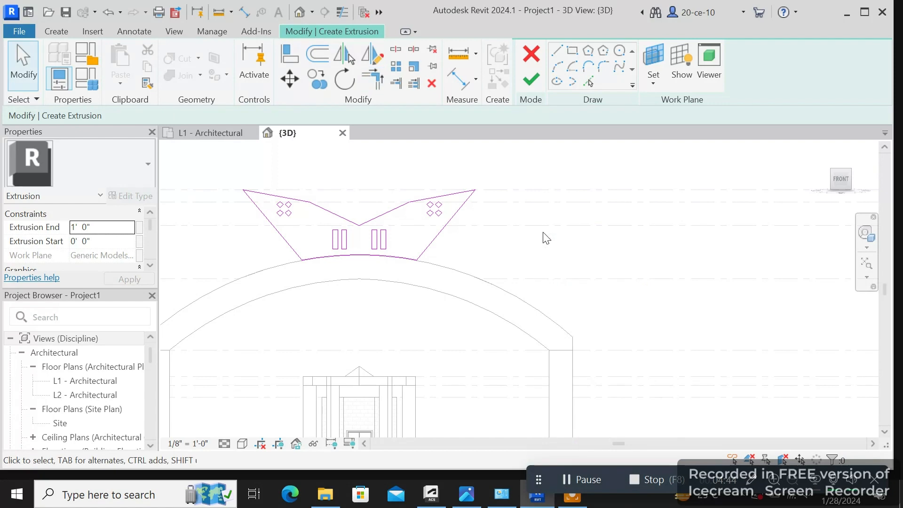
# - Finish the crown extrusion with a depth of 1' 0" and complete the in-place model
pyautogui.click(533, 80)
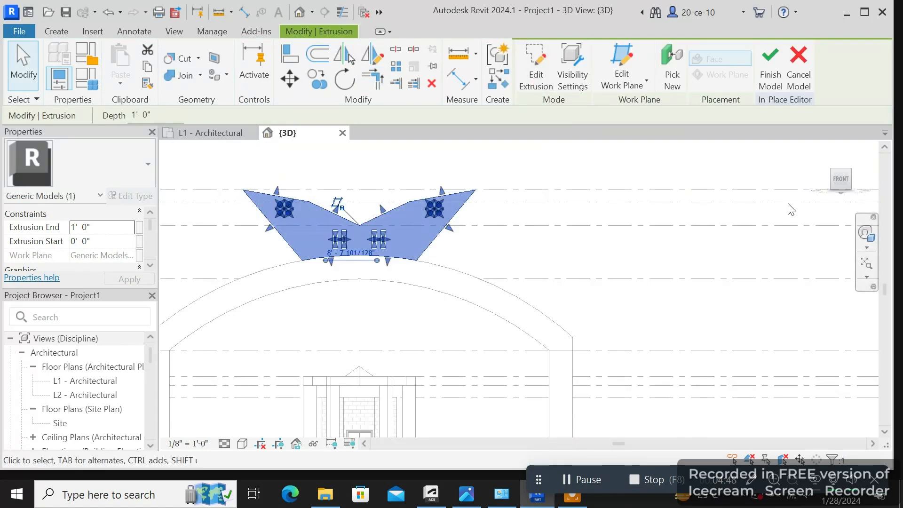
pyautogui.moveTo(839, 184); pyautogui.dragTo(816, 186)
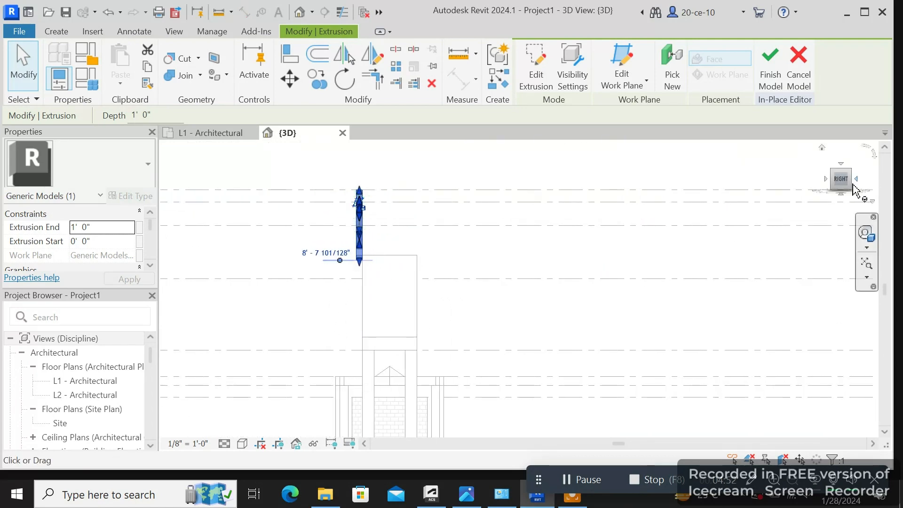
pyautogui.click(771, 65)
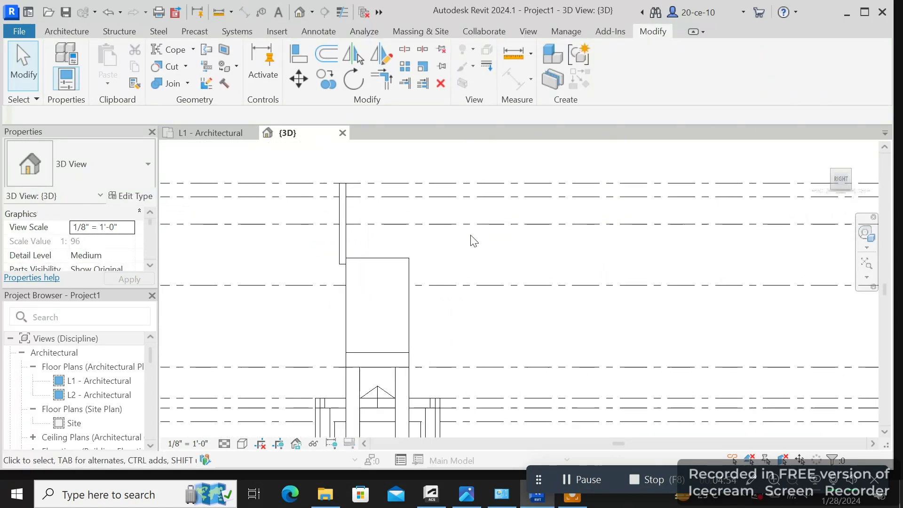
# - Examine in the right side view how the thin crown sits against the arch's front face
pyautogui.scroll(2, 472, 240)
pyautogui.click(304, 239)
pyautogui.scroll(1, 346, 259)
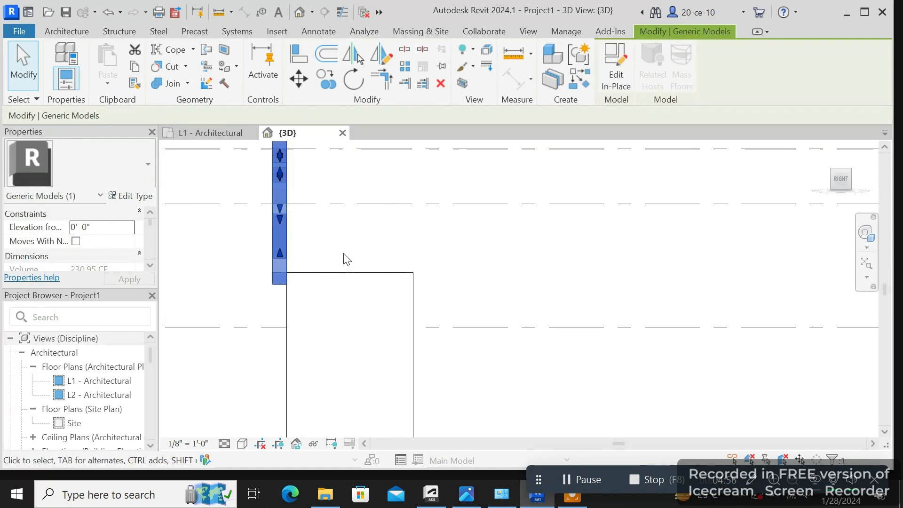
pyautogui.scroll(-3, 339, 249)
pyautogui.moveTo(350, 247); pyautogui.dragTo(394, 284, button='middle')
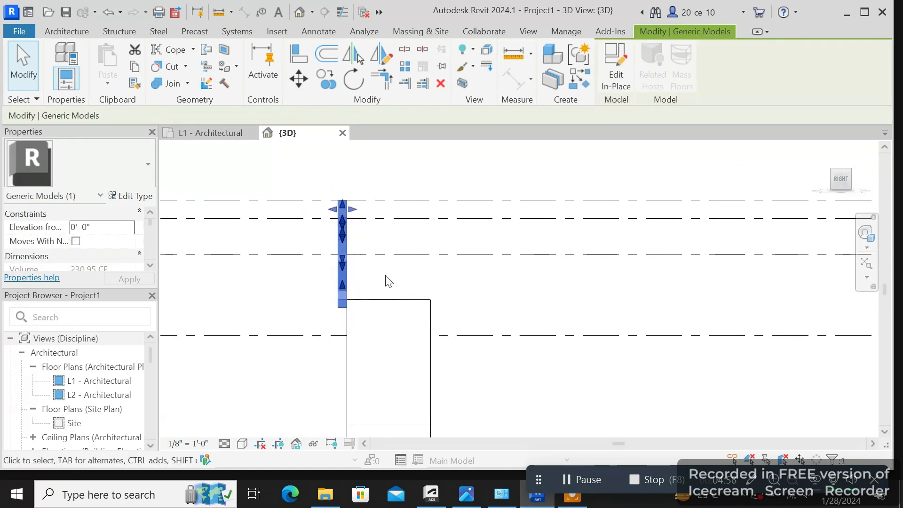
pyautogui.scroll(2, 383, 254)
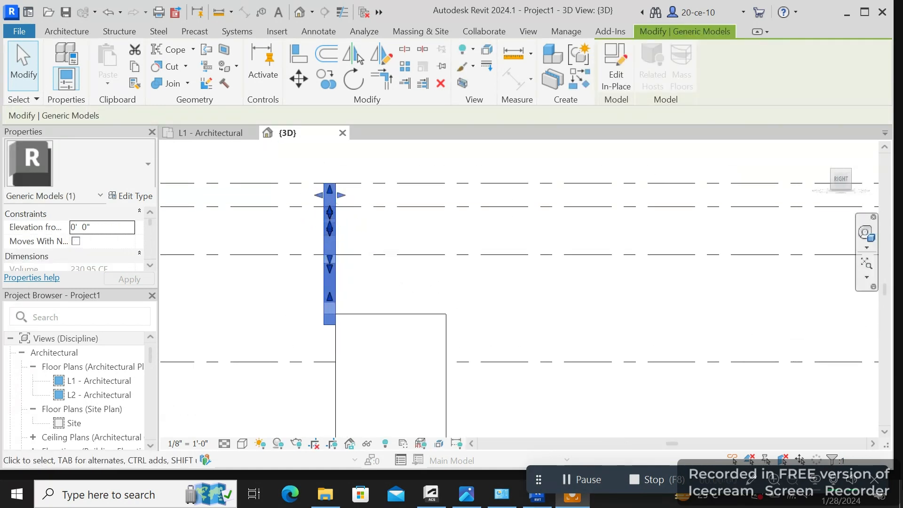
pyautogui.scroll(1, 383, 316)
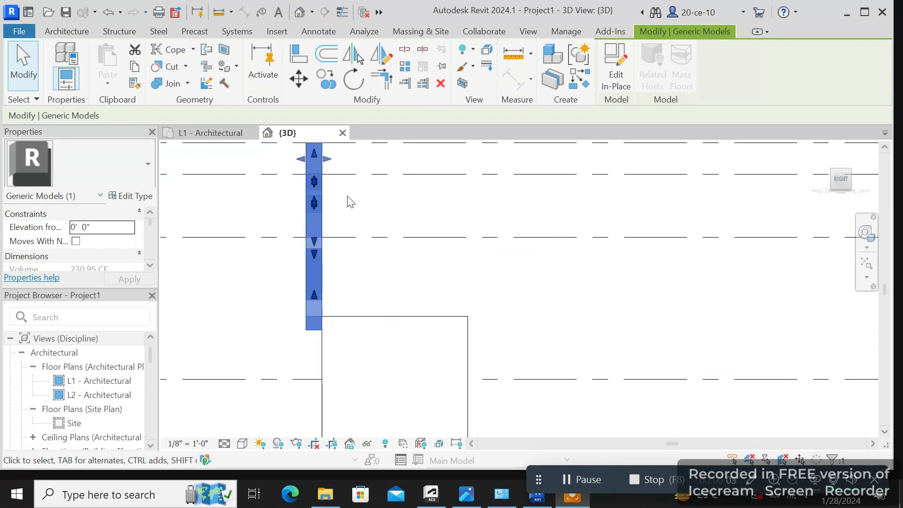
pyautogui.scroll(-1, 350, 202)
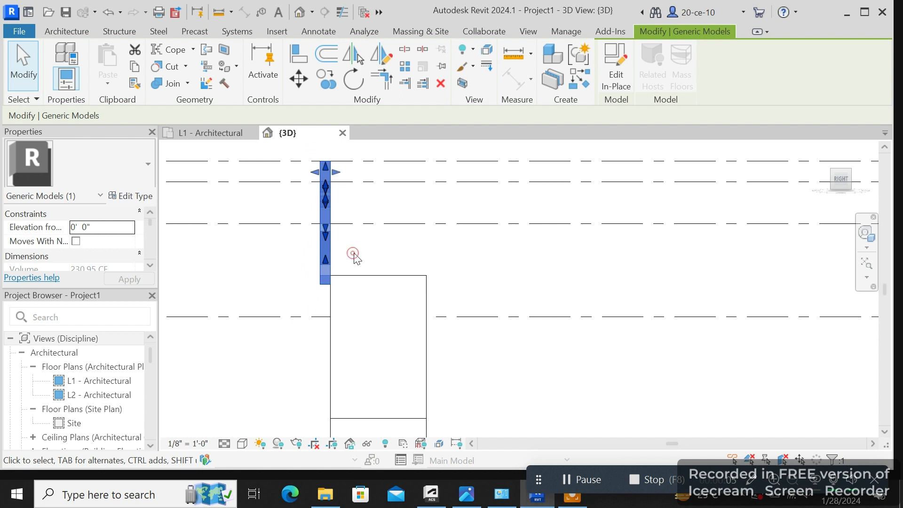
pyautogui.click(583, 276)
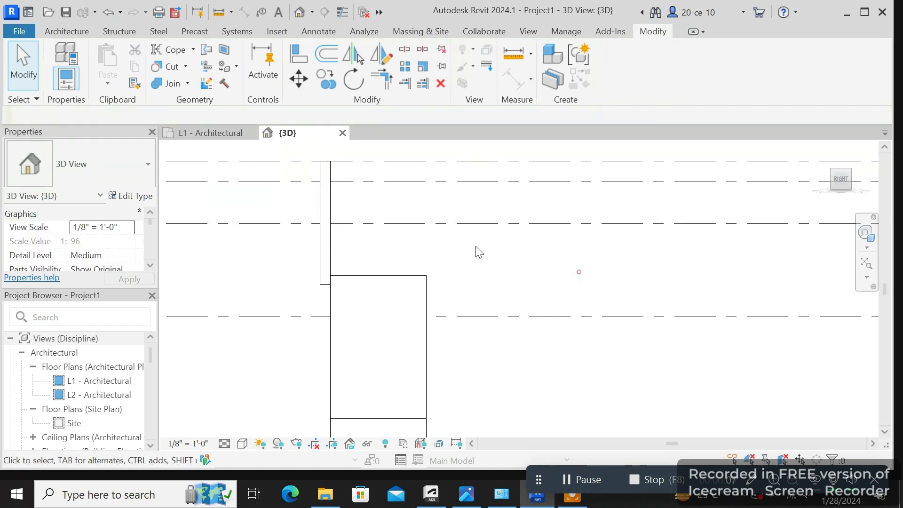
# - Stretch the crown's rear face backward over the top of the arch
pyautogui.click(329, 246)
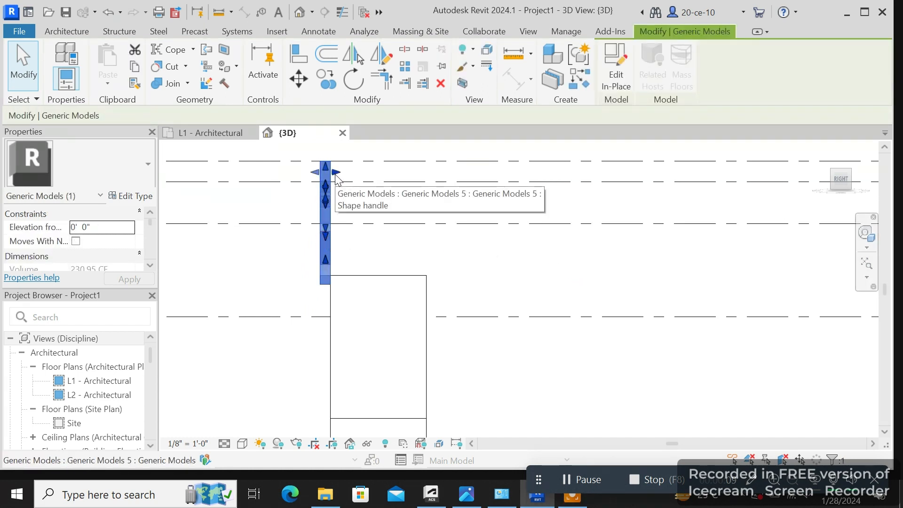
pyautogui.moveTo(333, 174); pyautogui.dragTo(354, 176)
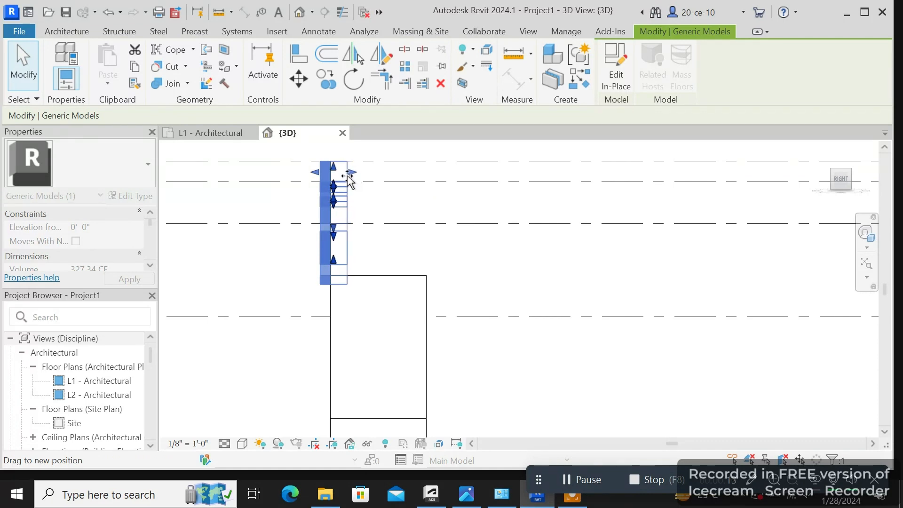
pyautogui.moveTo(349, 179); pyautogui.dragTo(350, 181)
pyautogui.scroll(1, 362, 200)
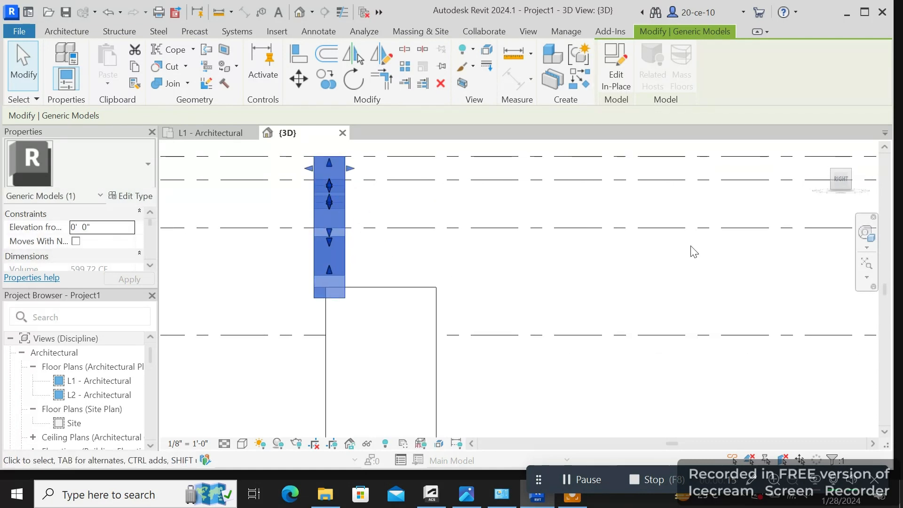
# - Pull the crown's front face back in line with the arch's front face, and extend its rear face slightly to thicken it
pyautogui.moveTo(310, 174); pyautogui.dragTo(325, 171)
pyautogui.scroll(1, 287, 282)
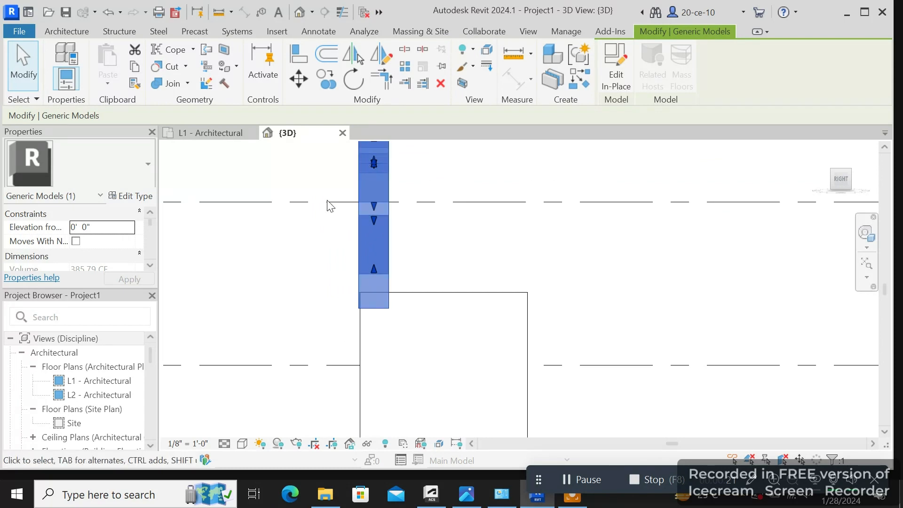
pyautogui.scroll(-3, 329, 207)
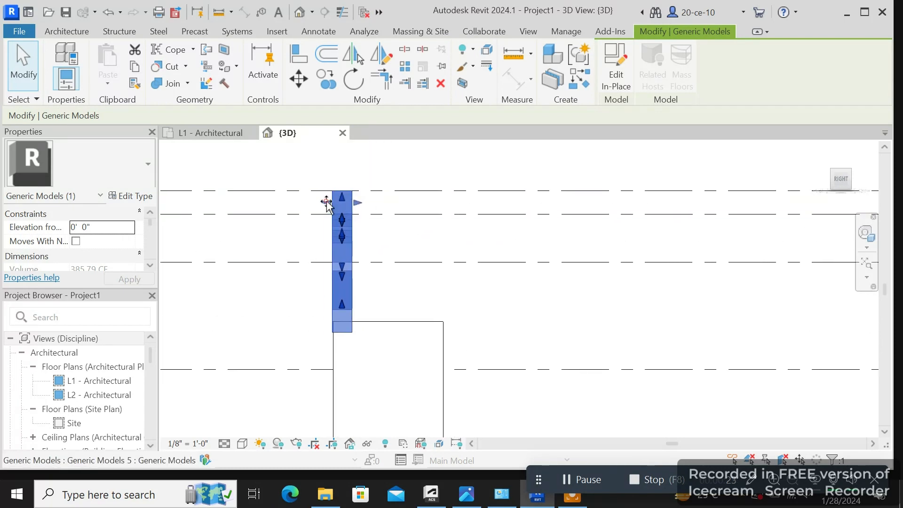
pyautogui.moveTo(326, 203); pyautogui.dragTo(333, 203)
pyautogui.scroll(2, 298, 320)
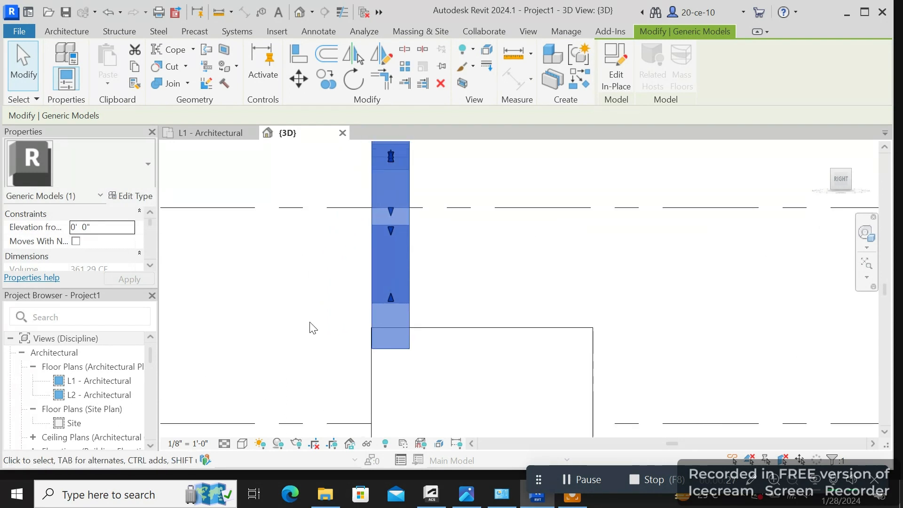
pyautogui.scroll(-2, 311, 326)
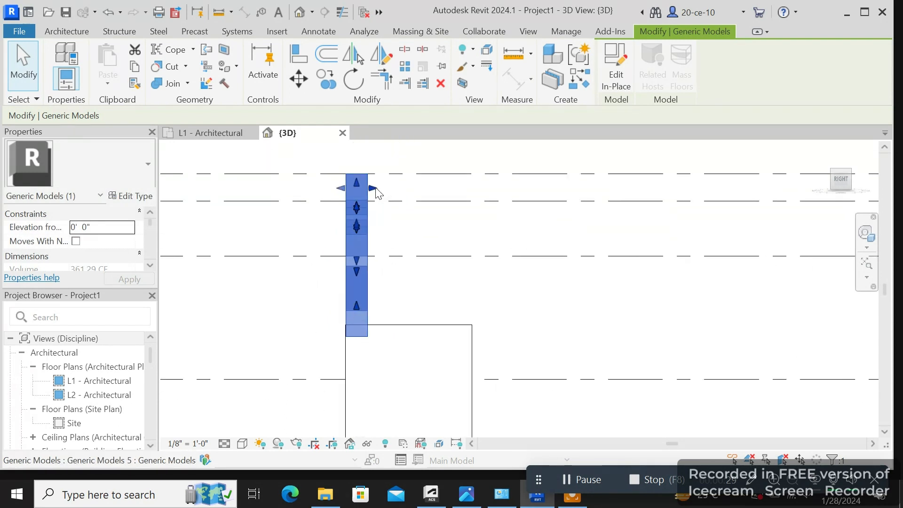
pyautogui.moveTo(373, 188); pyautogui.dragTo(371, 189)
pyautogui.click(401, 284)
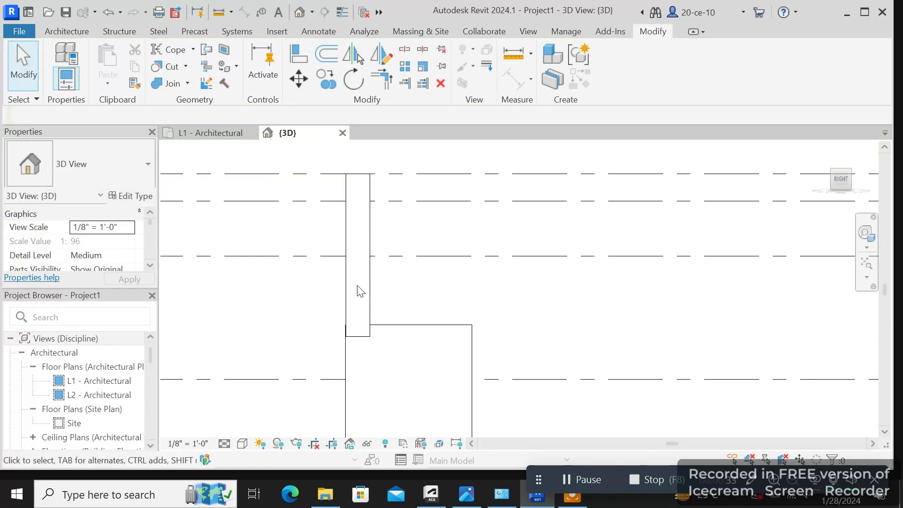
# - Copy the V-shaped winged panel above the arch to a position 6 inches lower
pyautogui.click(365, 264)
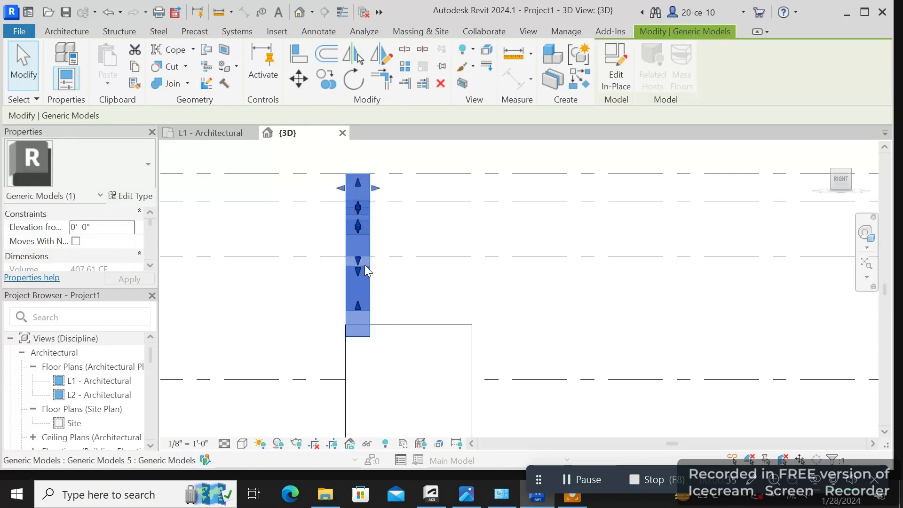
pyautogui.scroll(-1, 365, 264)
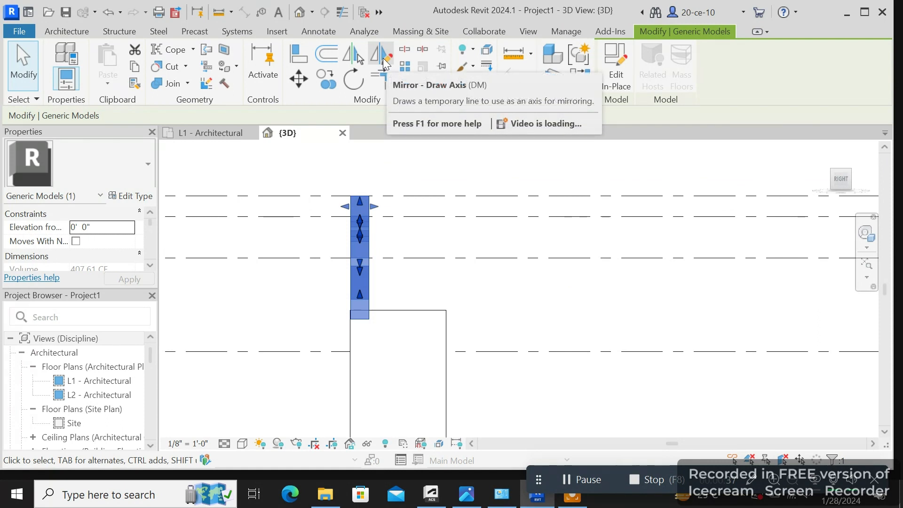
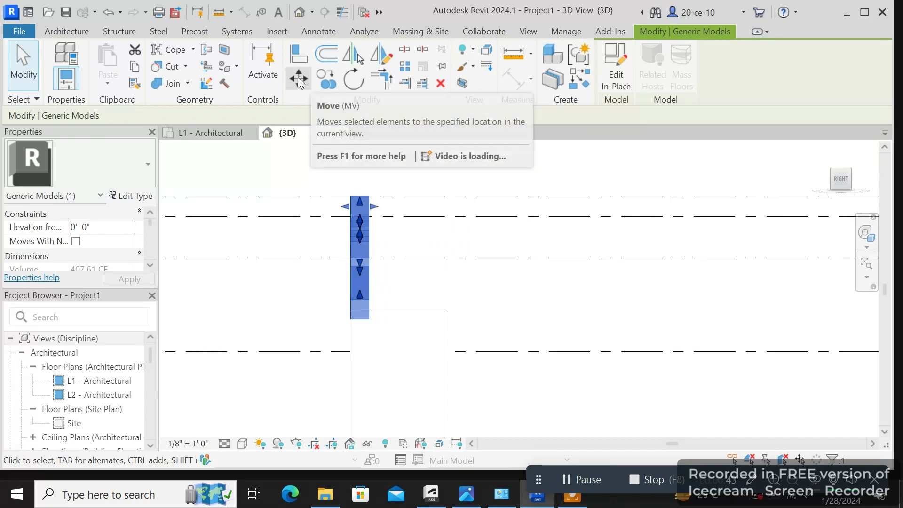
pyautogui.click(324, 79)
pyautogui.scroll(3, 407, 307)
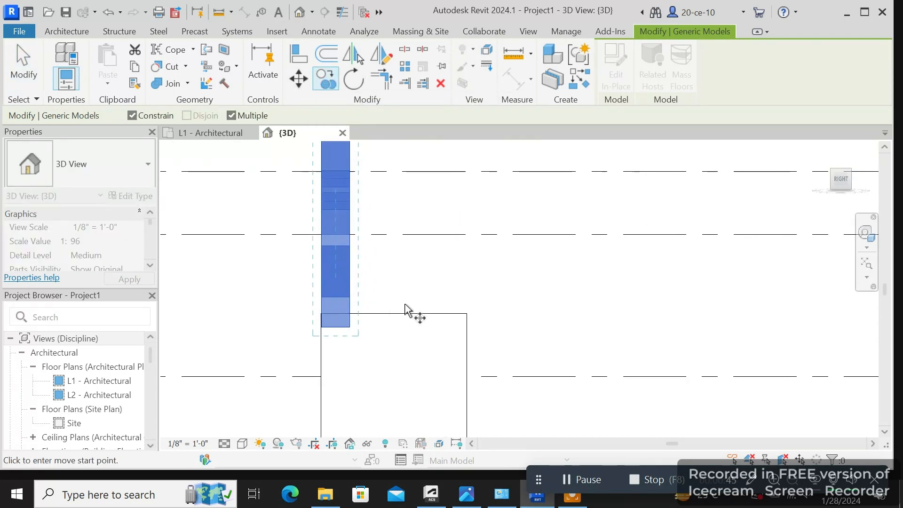
pyautogui.scroll(-2, 429, 280)
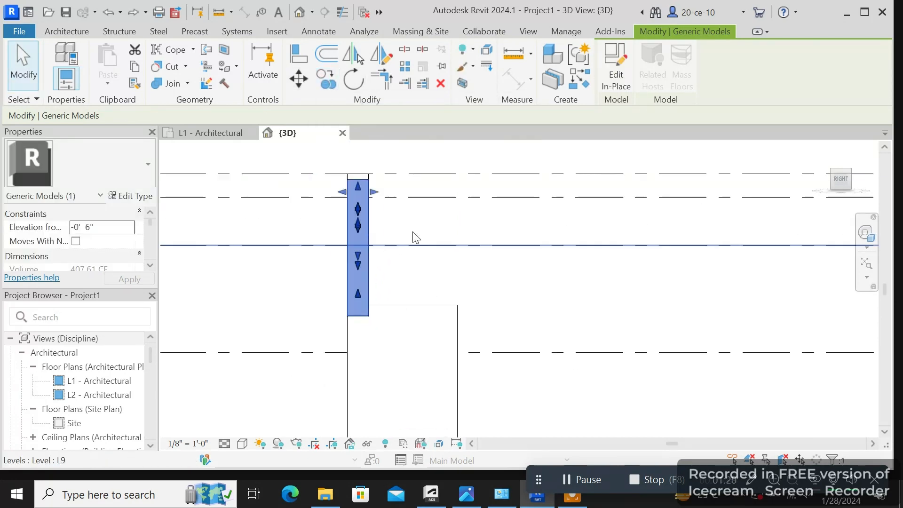
# - Mirror the lowered winged panel as a copy to the arch's opposite face, drawing the reflection axis along the arch's centre in the top view
pyautogui.click(380, 59)
pyautogui.moveTo(440, 261)
pyautogui.keyDown('shift'); pyautogui.mouseDown(button='middle')
pyautogui.moveTo(161, 230)
pyautogui.moveTo(413, 275)
pyautogui.mouseUp(button='middle'); pyautogui.keyUp('shift')
pyautogui.scroll(-5, 403, 282)
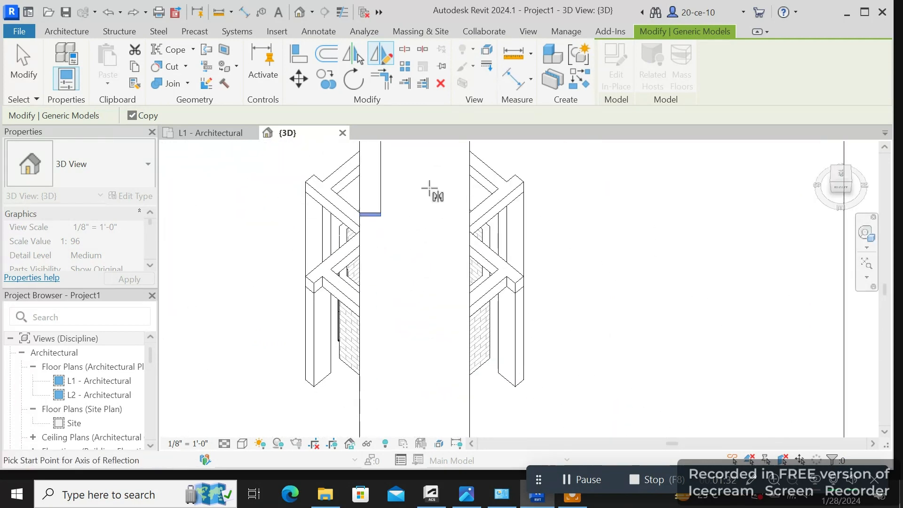
pyautogui.click(840, 177)
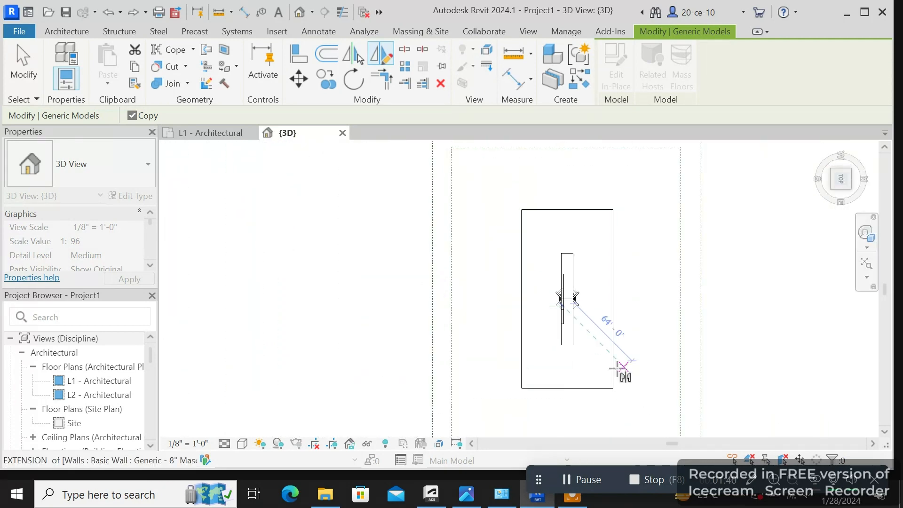
pyautogui.scroll(5, 560, 221)
pyautogui.click(557, 211)
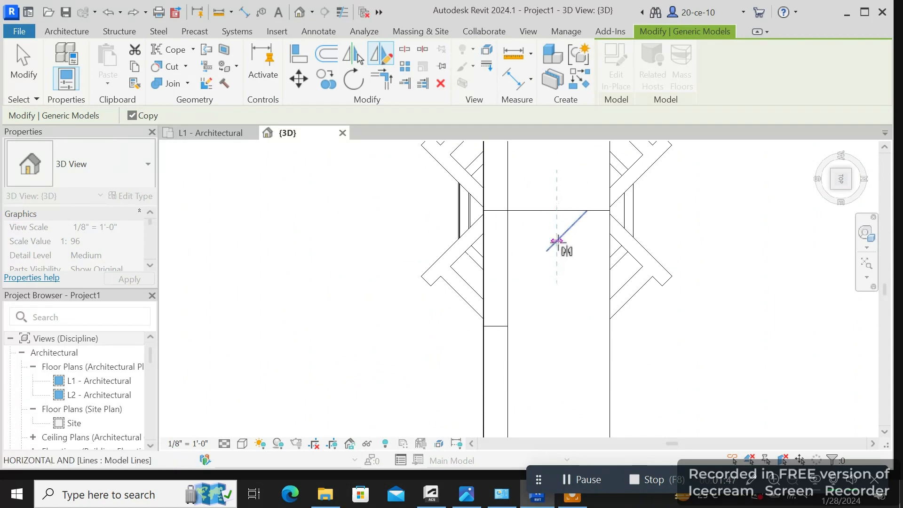
pyautogui.click(559, 258)
pyautogui.scroll(-3, 558, 259)
pyautogui.rightClick(629, 264)
pyautogui.click(688, 136)
pyautogui.scroll(1, 645, 284)
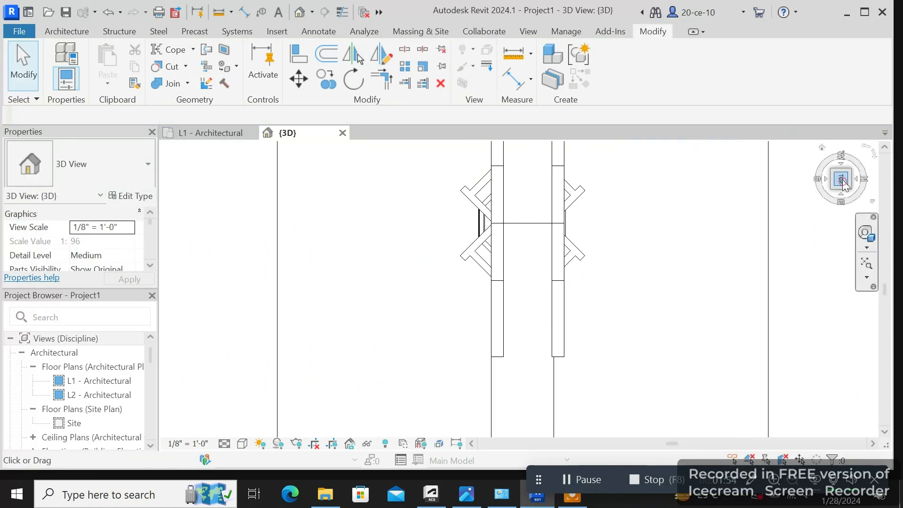
# - Adjust the mirrored winged panel in the right view so its outer face sits flush with the arch's face
pyautogui.moveTo(841, 181)
pyautogui.mouseDown()
pyautogui.moveTo(841, 165)
pyautogui.moveTo(840, 180)
pyautogui.mouseUp()
pyautogui.scroll(1, 823, 277)
pyautogui.click(841, 184)
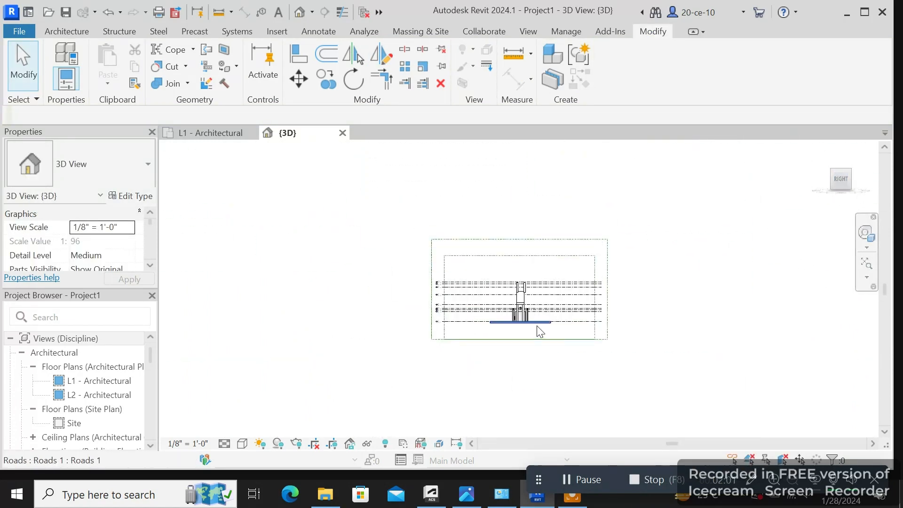
pyautogui.scroll(6, 531, 282)
pyautogui.click(438, 248)
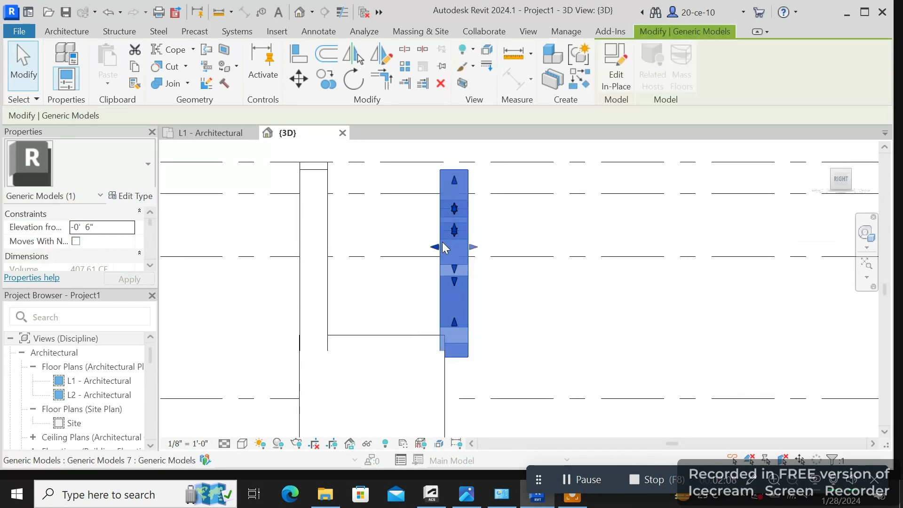
pyautogui.moveTo(439, 248)
pyautogui.mouseDown()
pyautogui.moveTo(423, 248)
pyautogui.moveTo(446, 251)
pyautogui.moveTo(404, 232)
pyautogui.moveTo(439, 231)
pyautogui.mouseUp()
pyautogui.click(500, 290)
pyautogui.scroll(1, 462, 297)
pyautogui.click(441, 246)
pyautogui.click(481, 277)
pyautogui.click(441, 241)
pyautogui.click(499, 329)
pyautogui.scroll(-2, 546, 316)
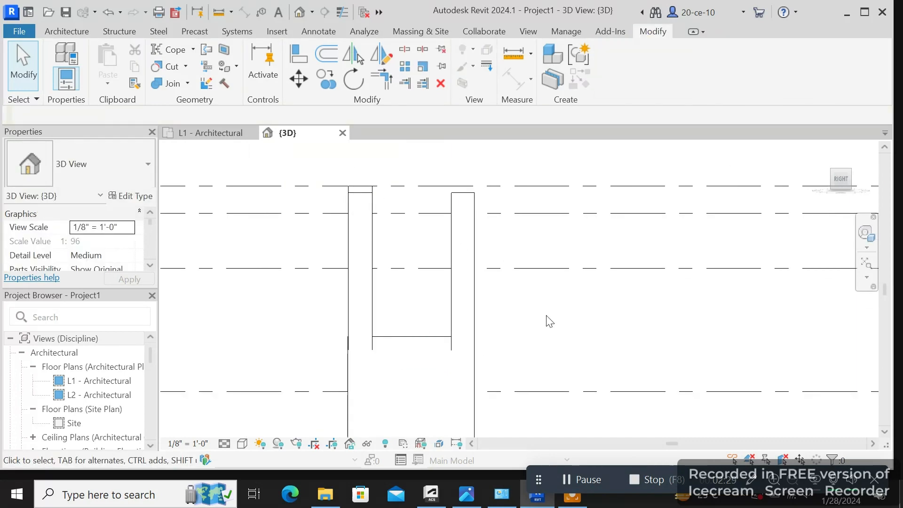
# - Delete the original higher winged panel that overlaps its lowered copy
pyautogui.moveTo(838, 177); pyautogui.dragTo(207, 195)
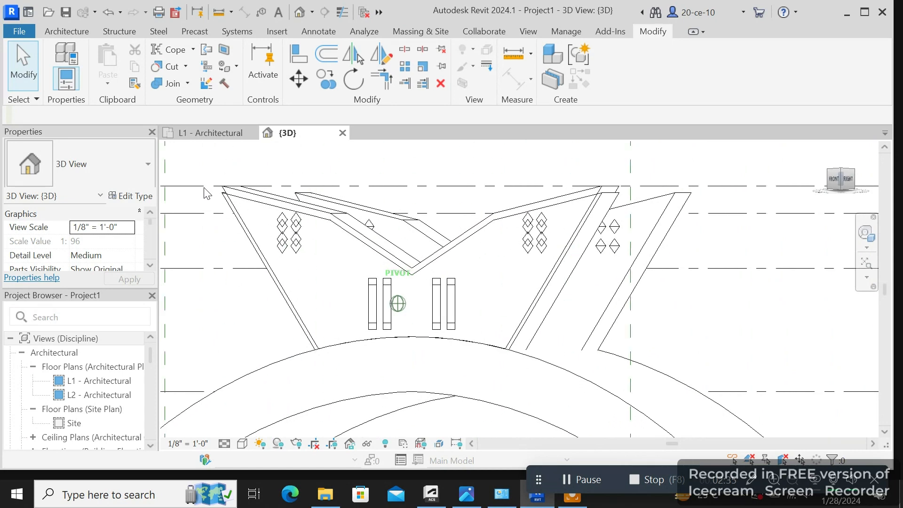
pyautogui.click(603, 193)
pyautogui.rightClick(602, 193)
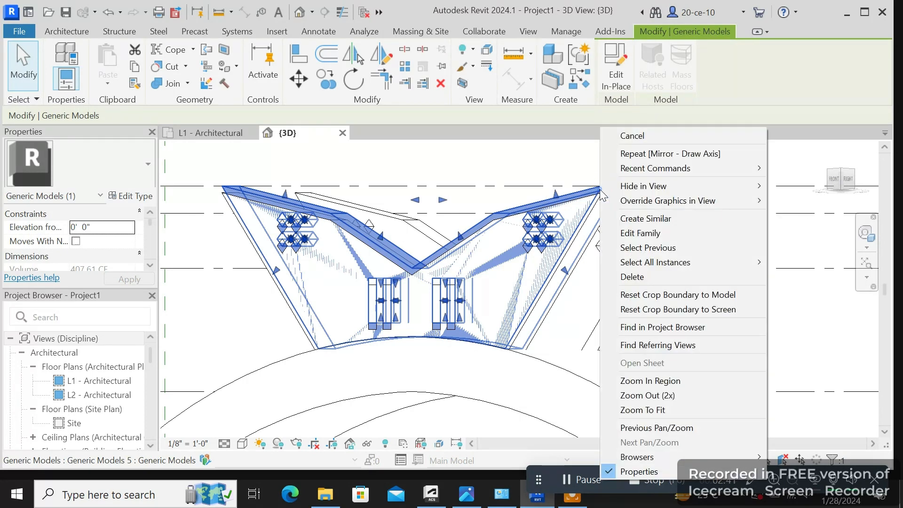
pyautogui.click(647, 277)
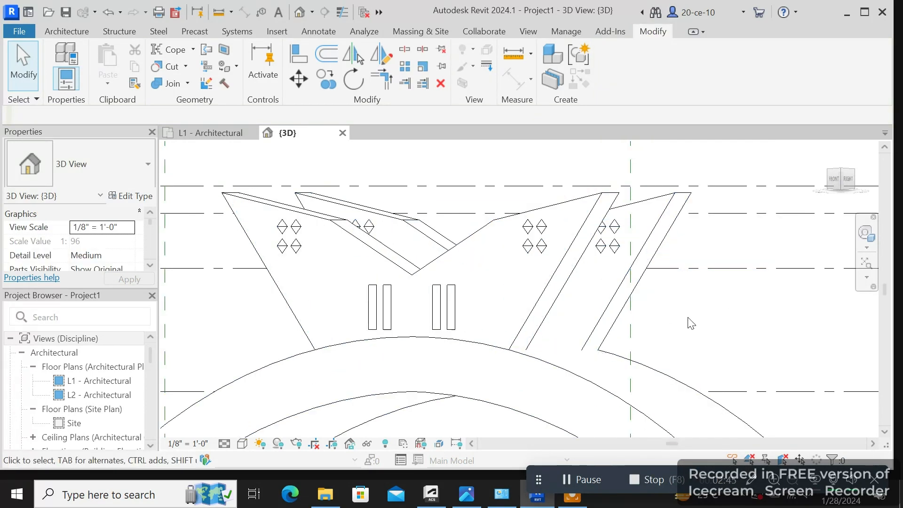
# - Examine the winged panels, arch and central gatehouse from the front
pyautogui.click(835, 181)
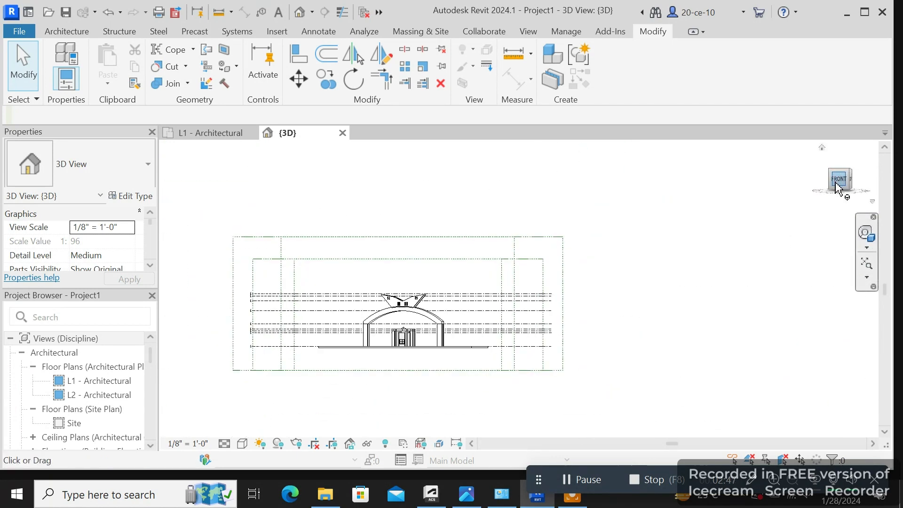
pyautogui.scroll(8, 627, 310)
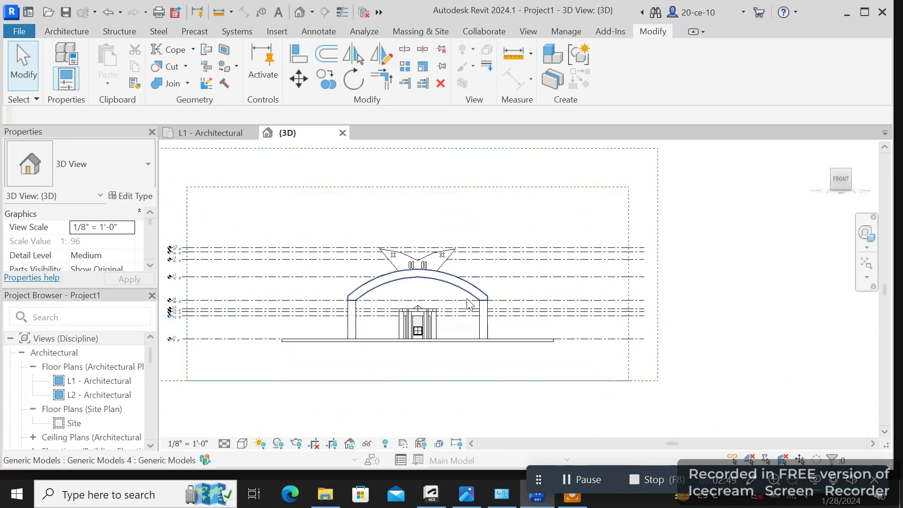
pyautogui.scroll(1, 447, 284)
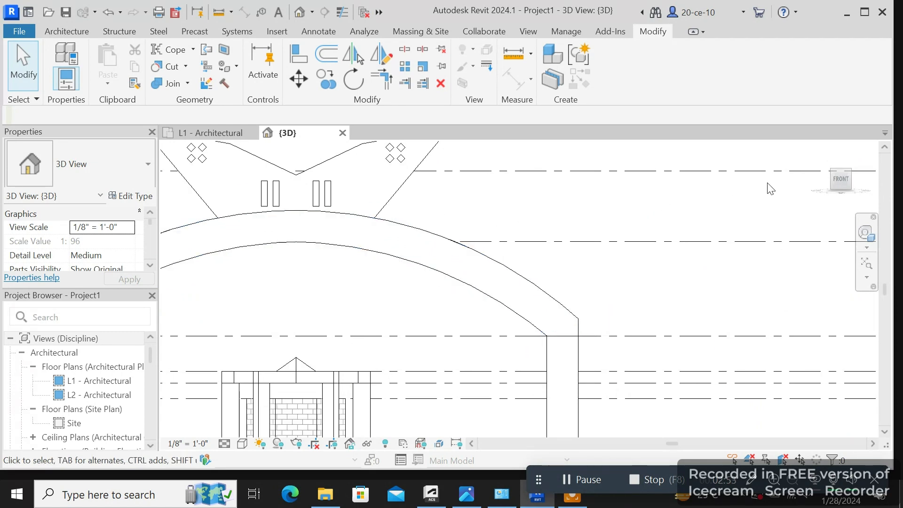
pyautogui.click(840, 180)
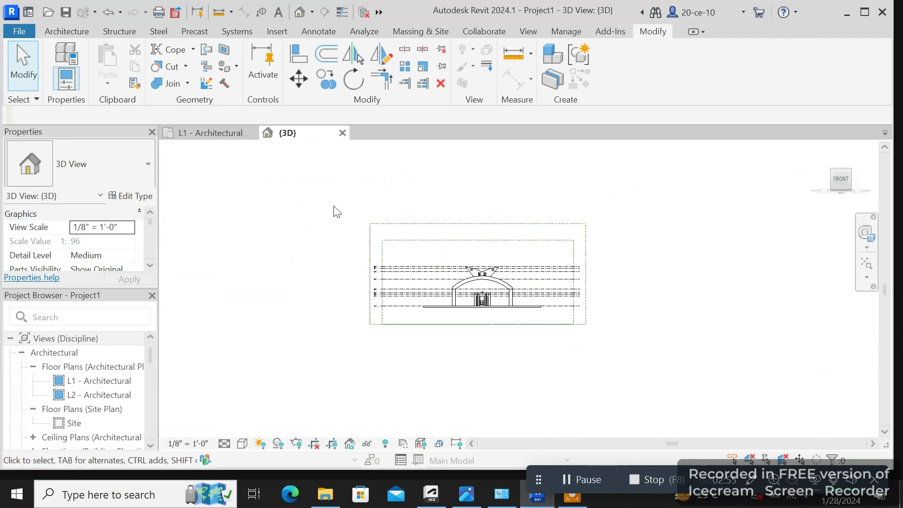
pyautogui.scroll(8, 483, 298)
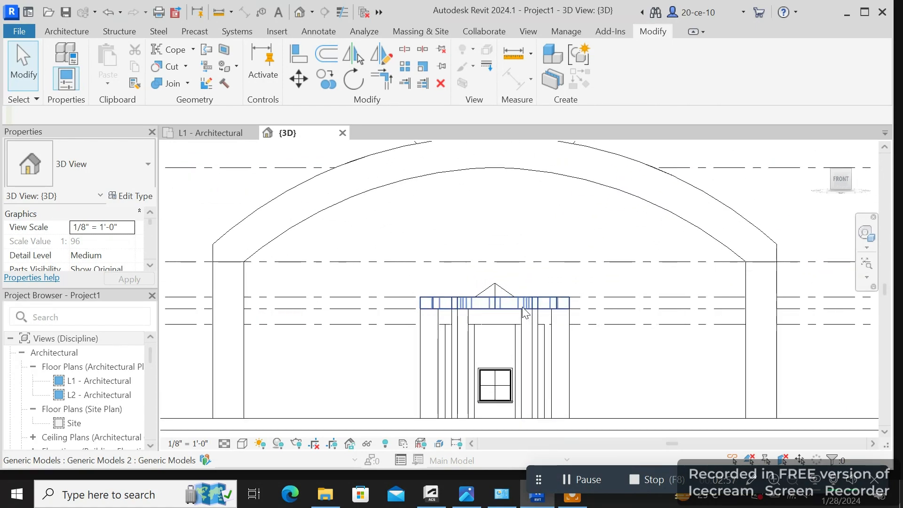
pyautogui.scroll(-3, 524, 308)
# - Thin the lowered copy of the winged panel in the right view by pulling its inner face towards the arch's outer face
pyautogui.click(849, 171)
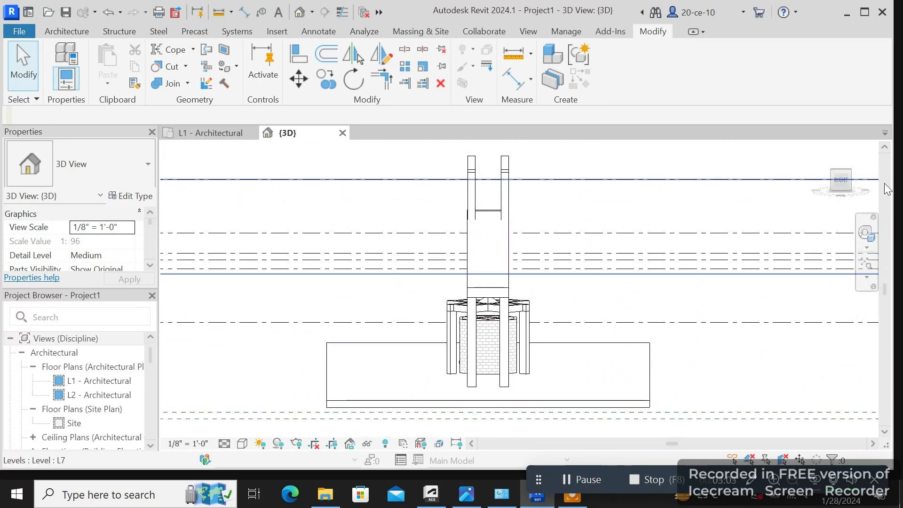
pyautogui.click(841, 180)
pyautogui.scroll(8, 498, 244)
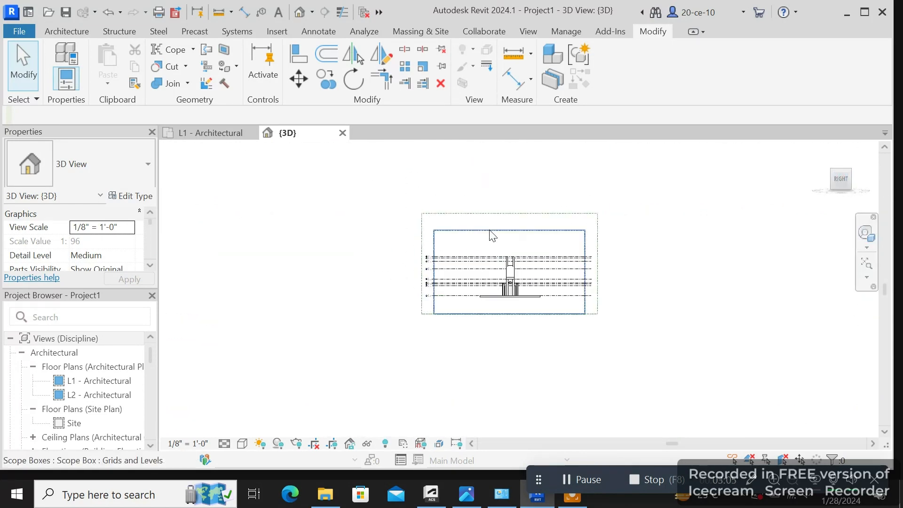
pyautogui.scroll(3, 516, 299)
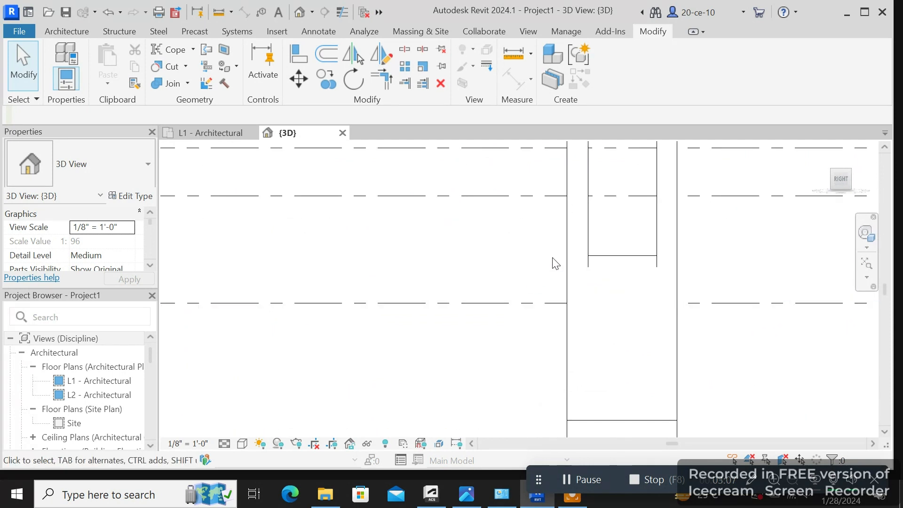
pyautogui.click(587, 221)
pyautogui.moveTo(589, 219); pyautogui.dragTo(519, 281, button='middle')
pyautogui.moveTo(517, 220); pyautogui.dragTo(507, 220)
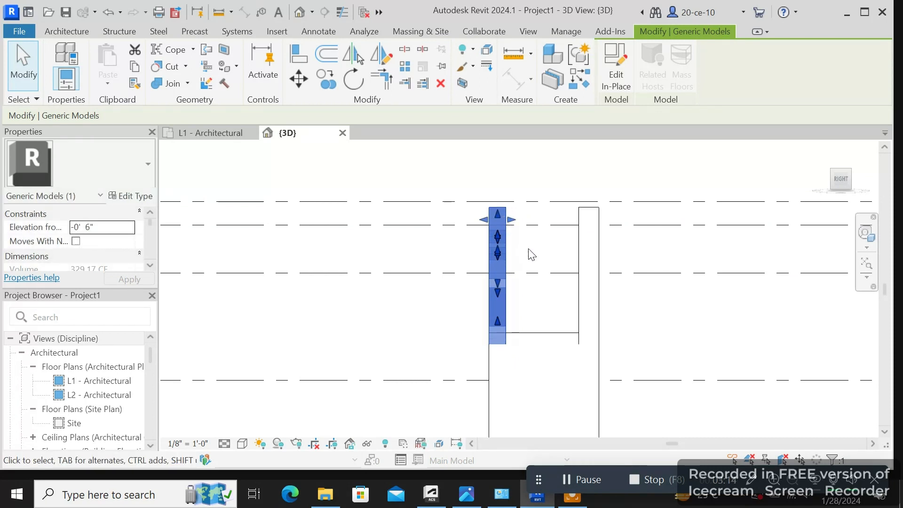
# - Thin the mirrored winged panel from its inner face to match the thickness of the opposite panel
pyautogui.click(579, 262)
pyautogui.moveTo(574, 266); pyautogui.dragTo(572, 267)
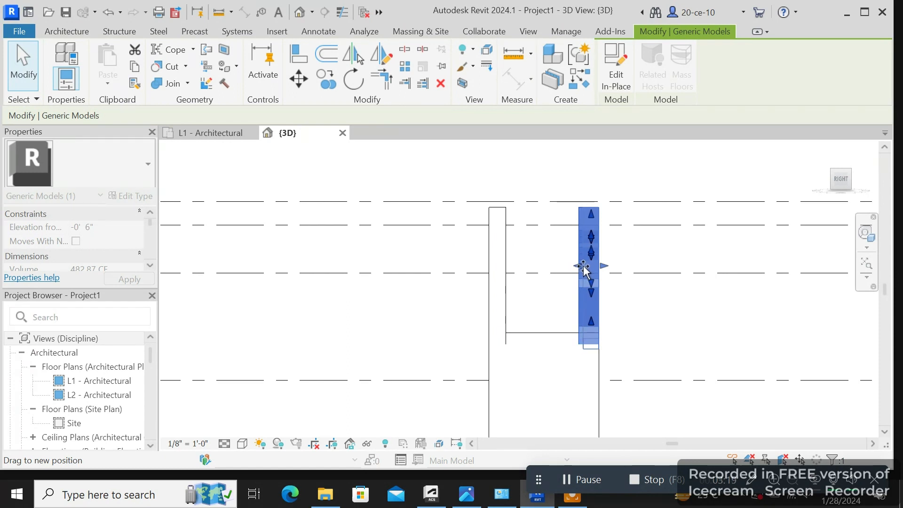
pyautogui.moveTo(584, 268); pyautogui.dragTo(586, 265)
pyautogui.click(630, 298)
pyautogui.scroll(-1, 635, 306)
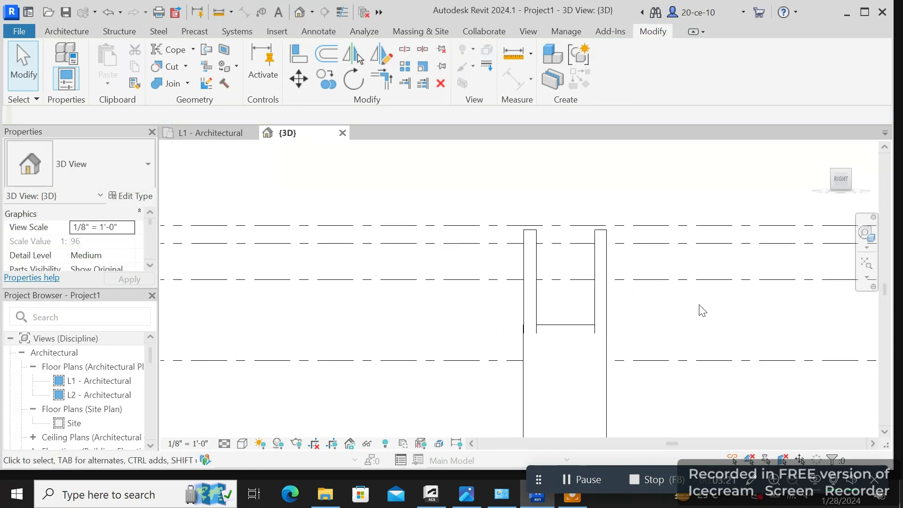
# - Examine the paired winged panels and the junction between the arch and its supporting column from the front
pyautogui.moveTo(834, 188); pyautogui.dragTo(168, 192)
pyautogui.click(834, 184)
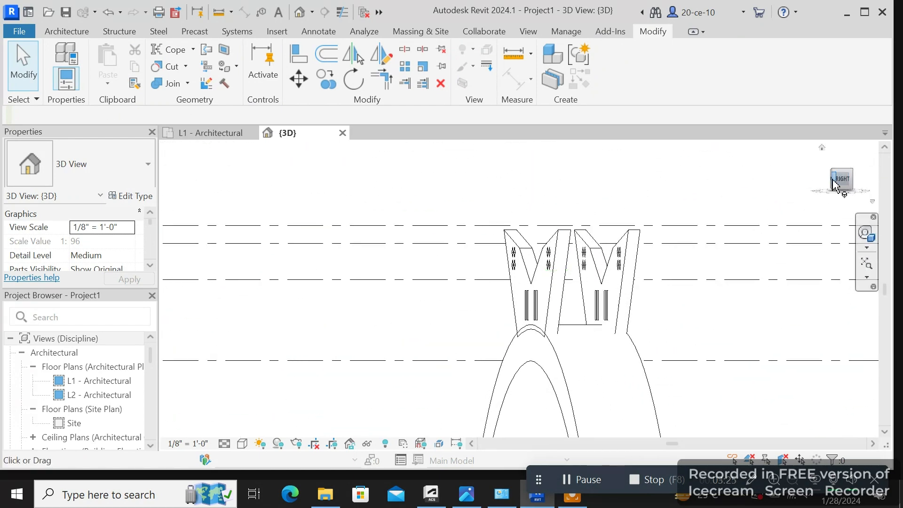
pyautogui.moveTo(841, 185)
pyautogui.mouseDown()
pyautogui.moveTo(182, 181)
pyautogui.moveTo(832, 190)
pyautogui.mouseUp()
pyautogui.click(835, 185)
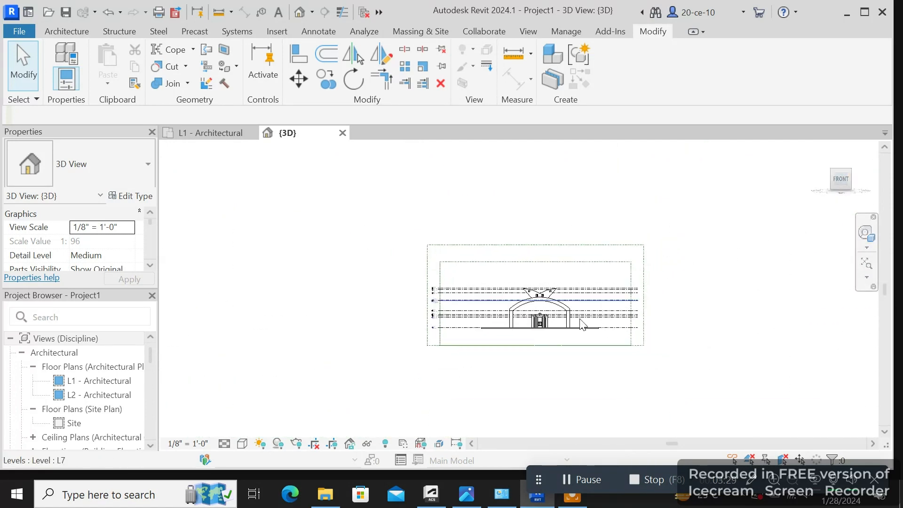
pyautogui.scroll(3, 516, 330)
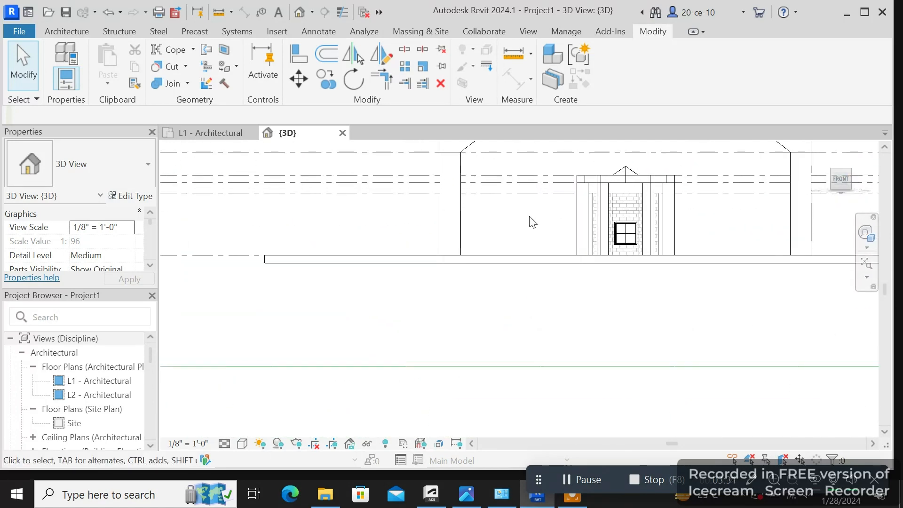
pyautogui.moveTo(532, 223); pyautogui.dragTo(486, 359, button='middle')
pyautogui.scroll(1, 476, 349)
pyautogui.moveTo(500, 233); pyautogui.dragTo(504, 275, button='middle')
pyautogui.scroll(1, 504, 274)
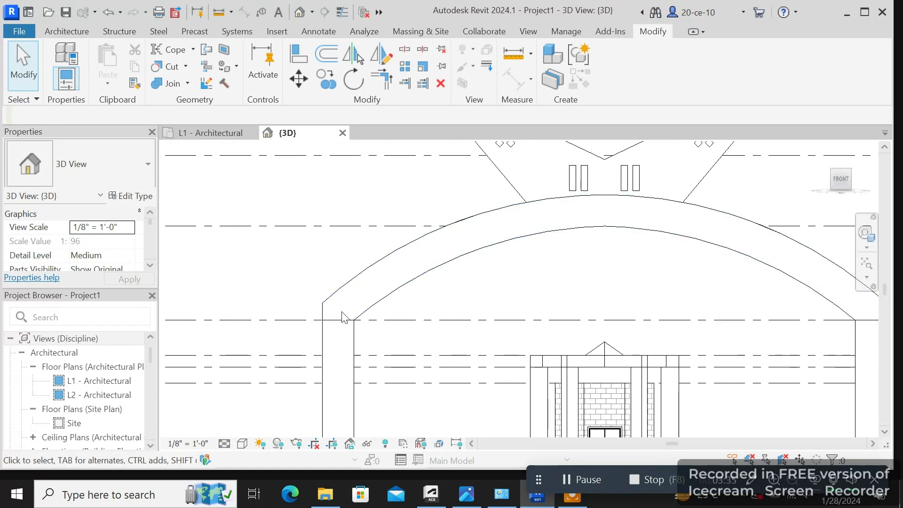
pyautogui.scroll(4, 342, 313)
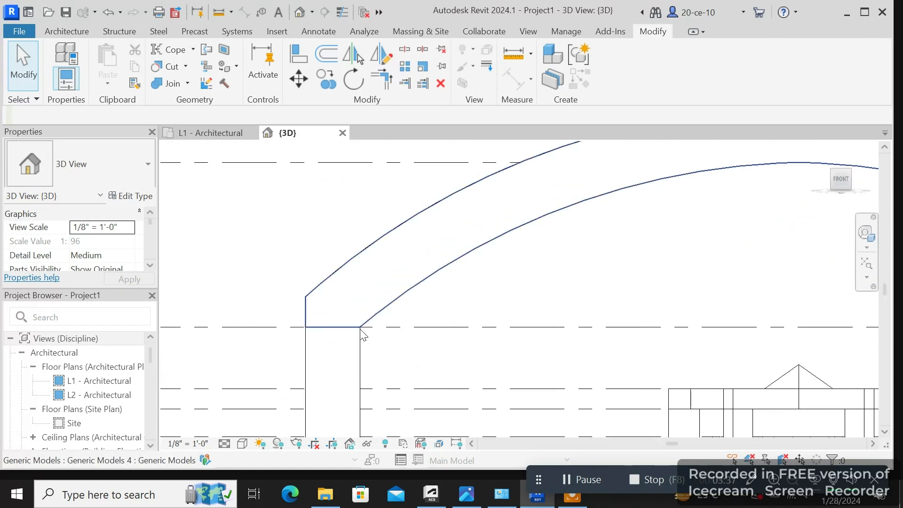
pyautogui.scroll(-5, 369, 331)
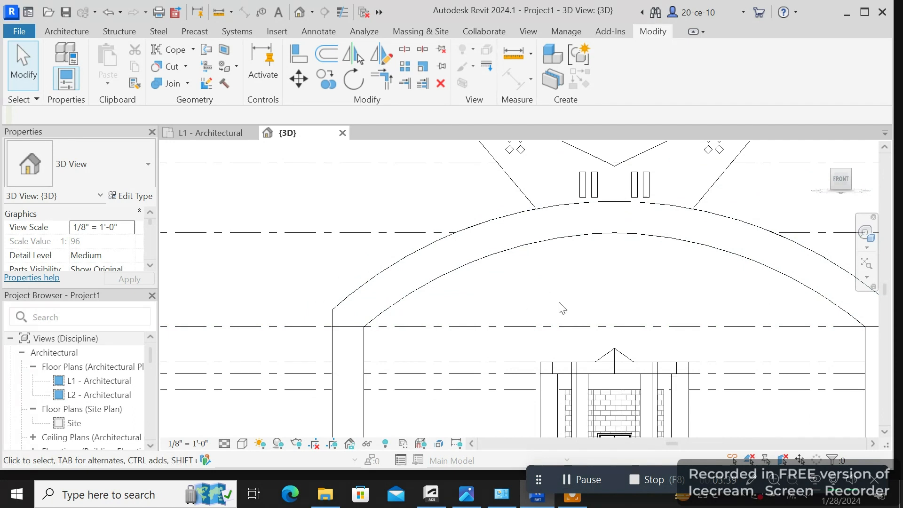
pyautogui.scroll(-5, 565, 303)
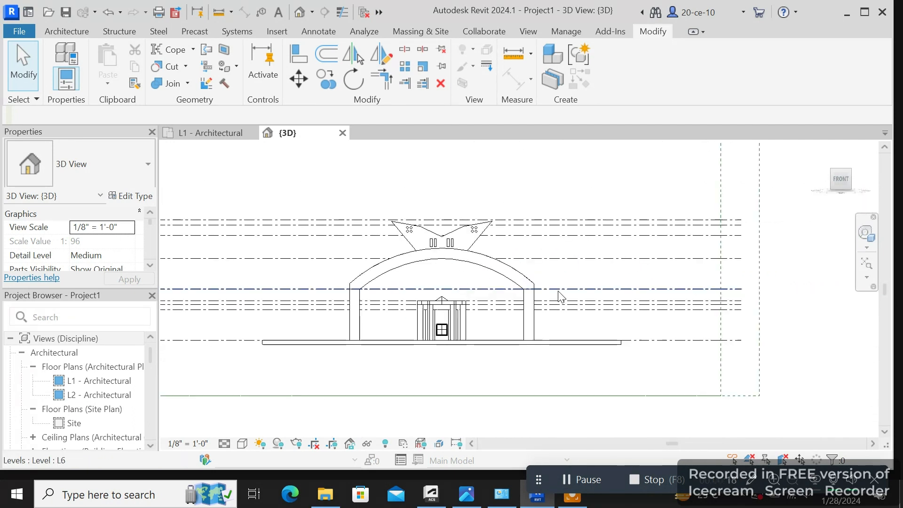
# - Temporarily hide the arch, its winged panels and the upper level lines in the 3D view
pyautogui.moveTo(564, 271); pyautogui.dragTo(375, 214)
pyautogui.scroll(2, 435, 293)
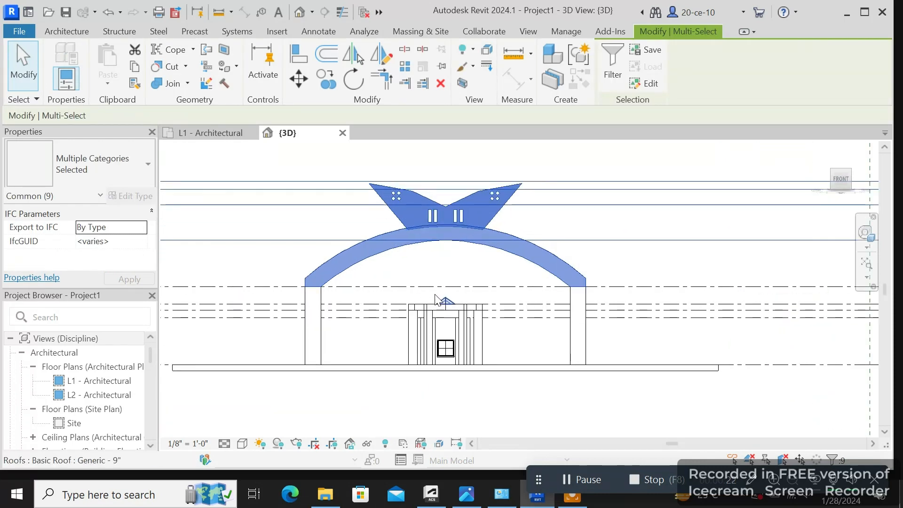
pyautogui.click(367, 444)
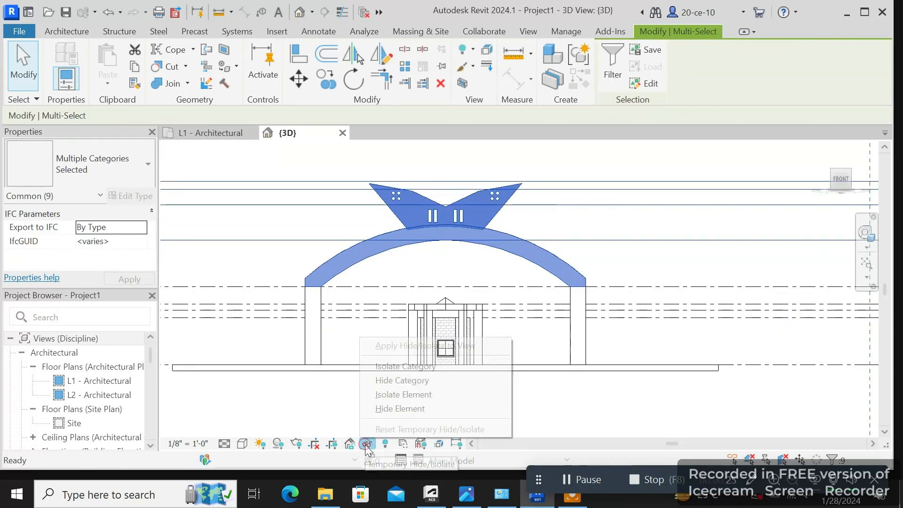
pyautogui.click(388, 408)
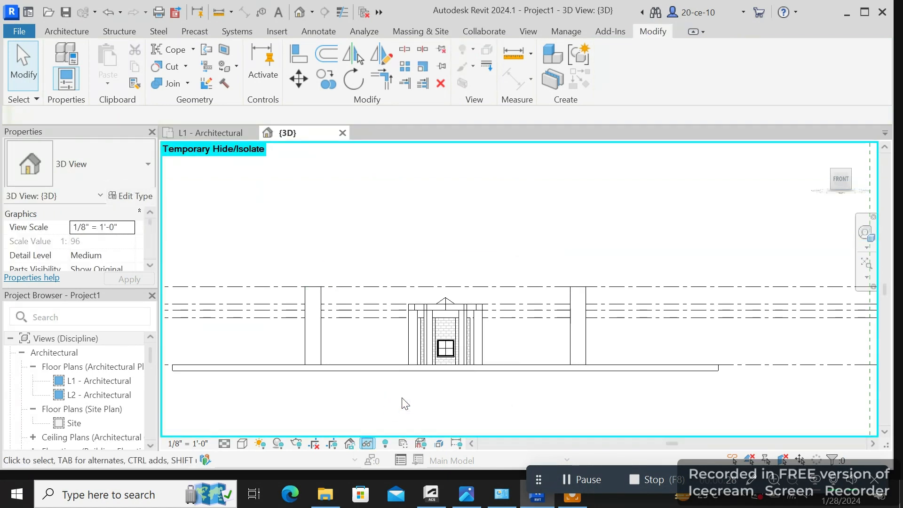
# - Draw a Generic - 8" architectural wall between the left pair of columns along their inner faces, using Finish Face: Exterior as location line
pyautogui.scroll(-2, 408, 402)
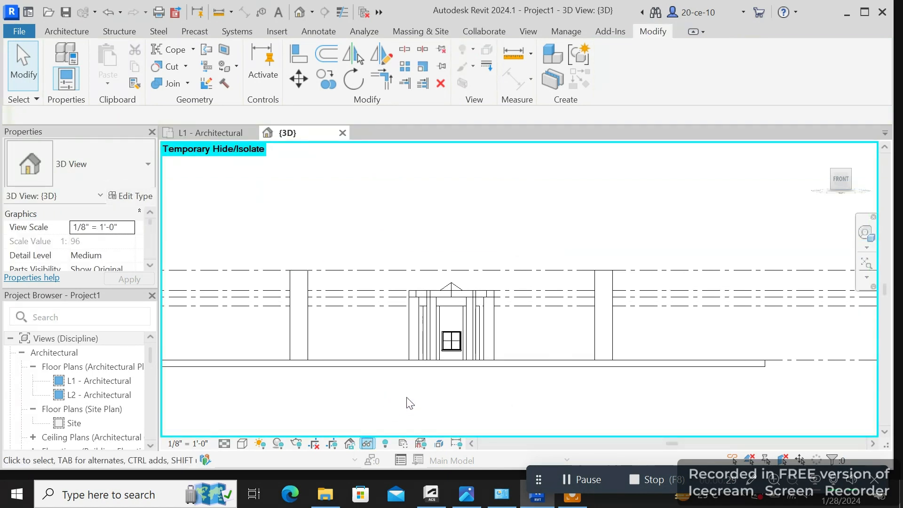
pyautogui.moveTo(841, 185); pyautogui.dragTo(843, 206)
pyautogui.click(841, 179)
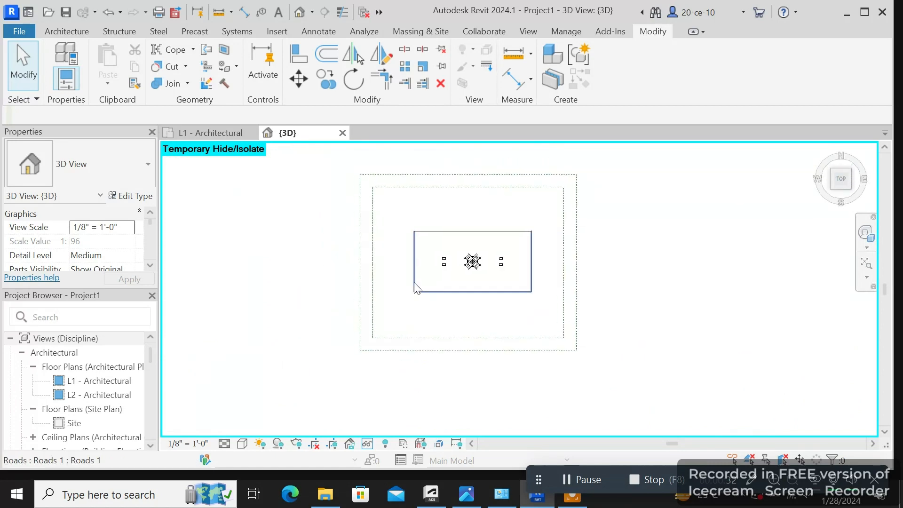
pyautogui.scroll(1, 494, 304)
pyautogui.scroll(5, 498, 304)
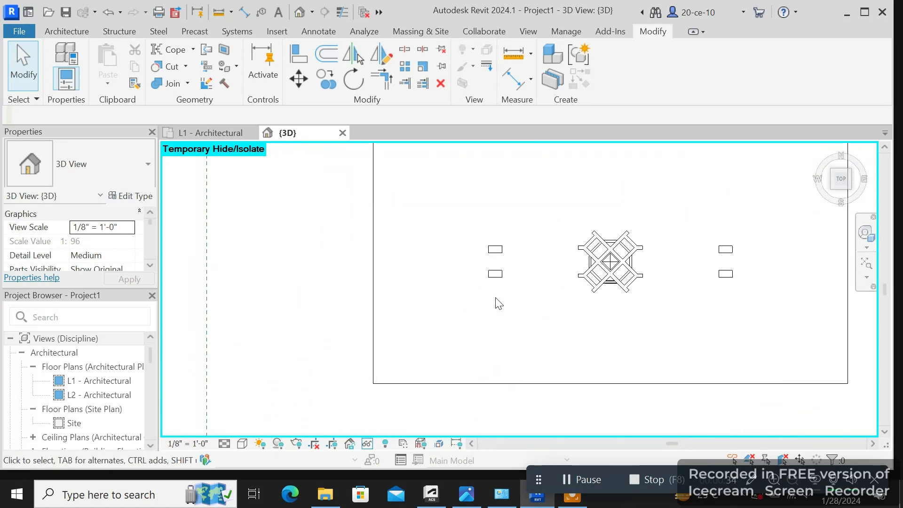
pyautogui.scroll(1, 499, 303)
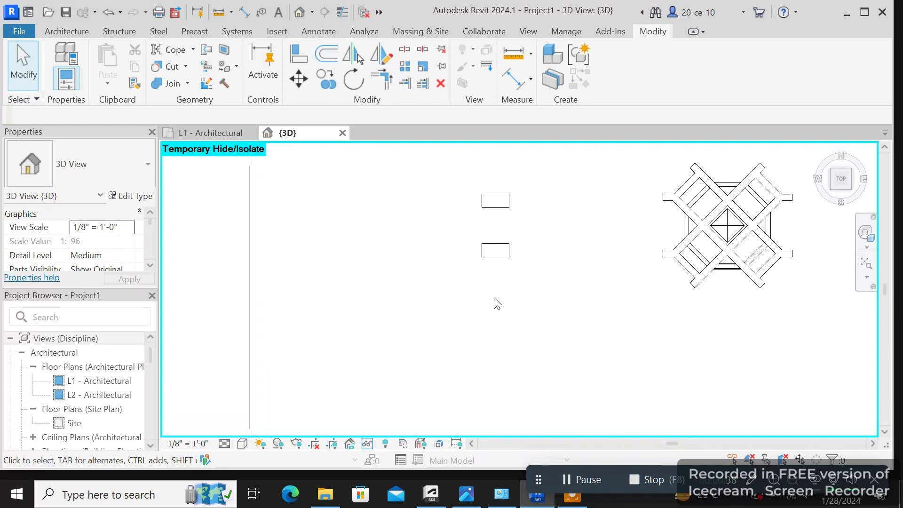
pyautogui.scroll(1, 492, 303)
pyautogui.moveTo(491, 288); pyautogui.dragTo(457, 330, button='middle')
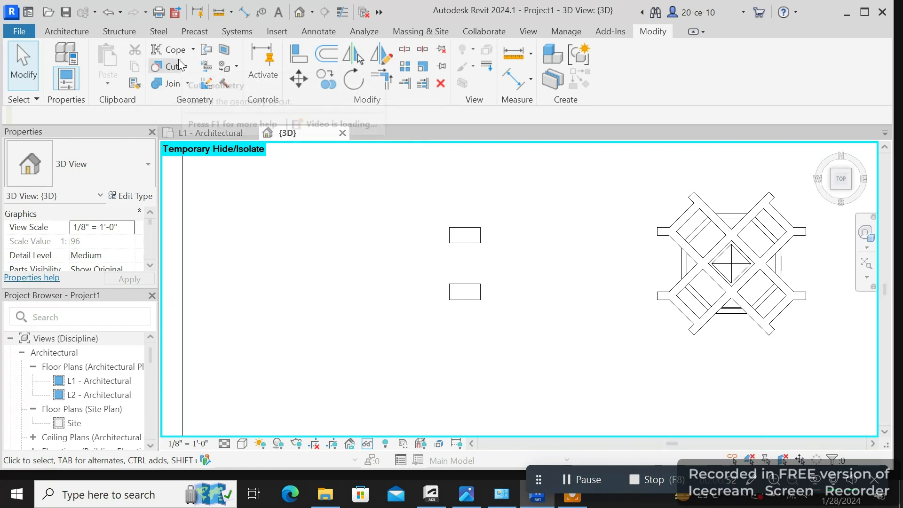
pyautogui.click(70, 31)
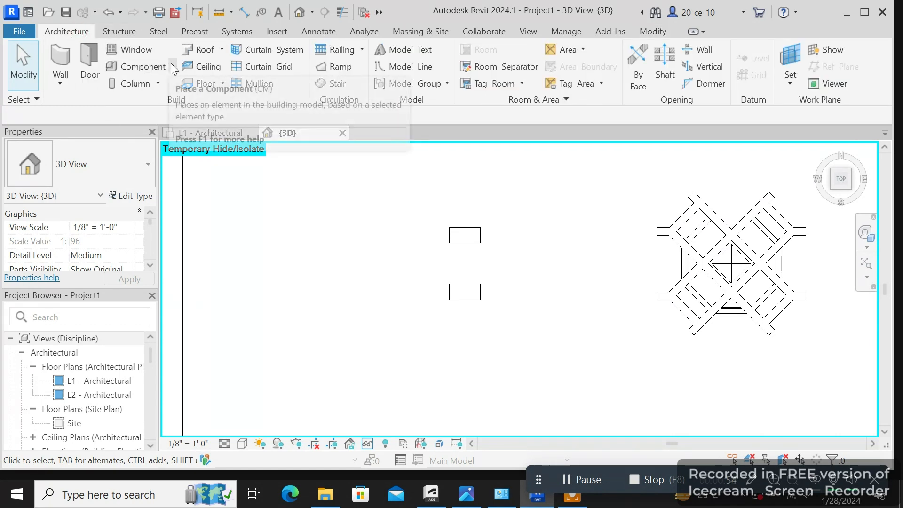
pyautogui.click(64, 78)
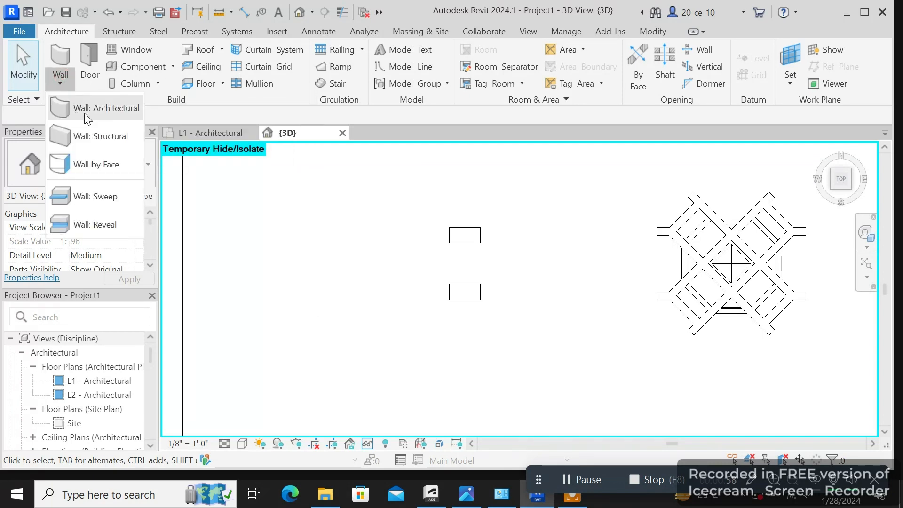
pyautogui.click(99, 112)
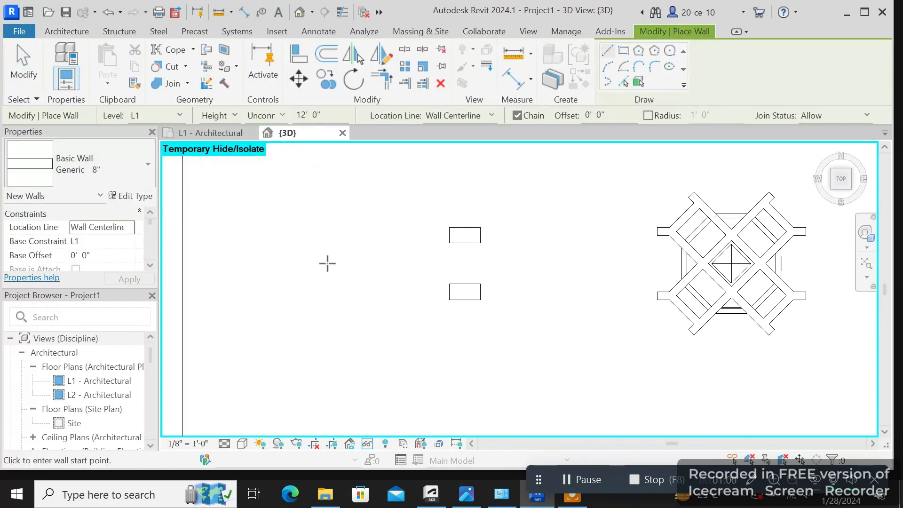
pyautogui.click(124, 230)
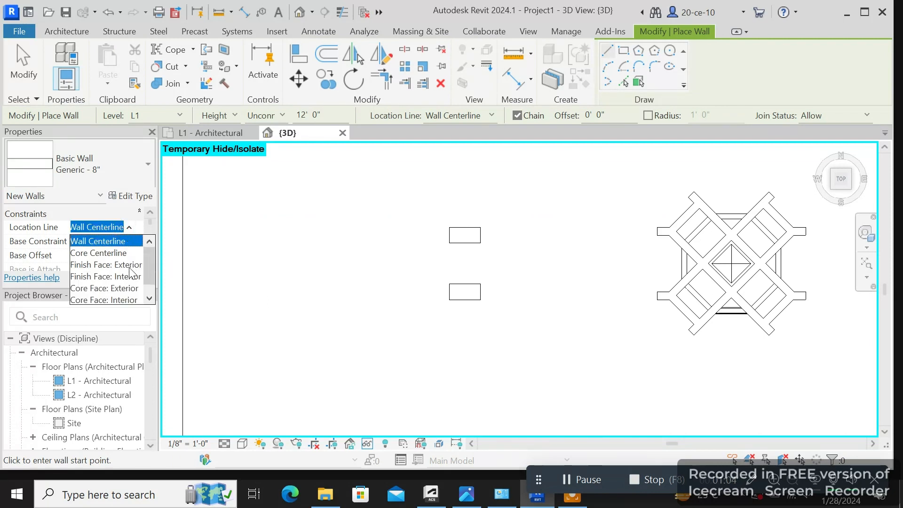
pyautogui.click(106, 264)
pyautogui.scroll(3, 442, 283)
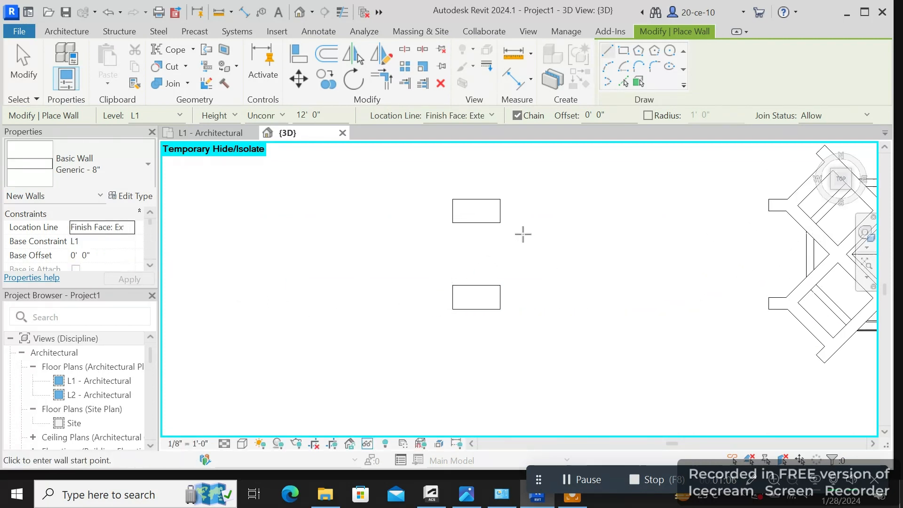
pyautogui.click(500, 222)
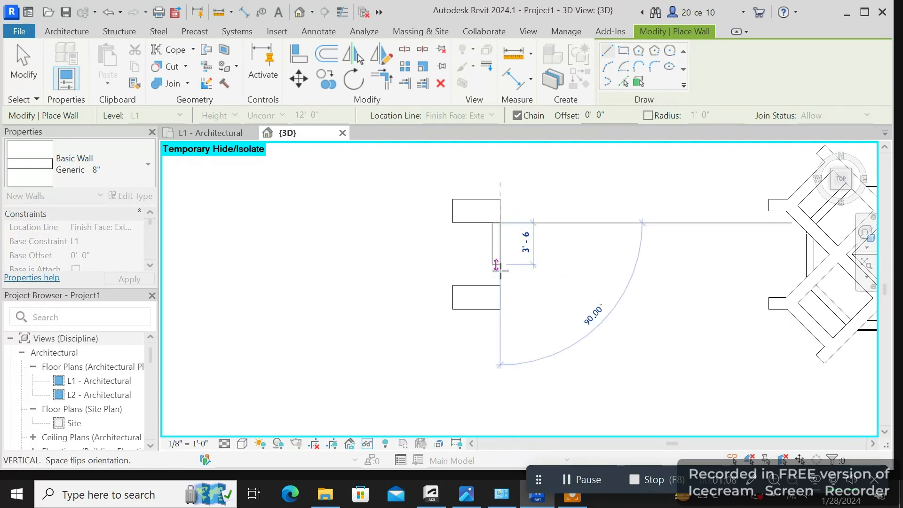
pyautogui.scroll(-1, 502, 285)
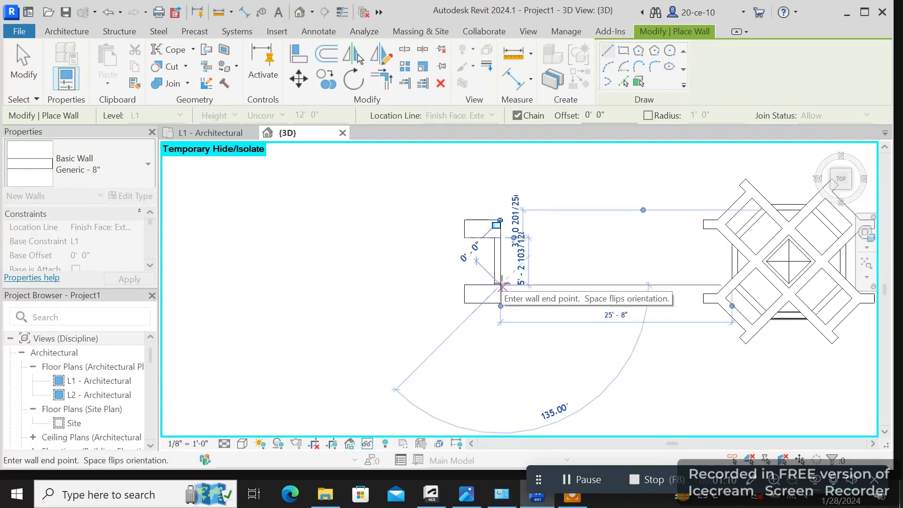
pyautogui.click(564, 229)
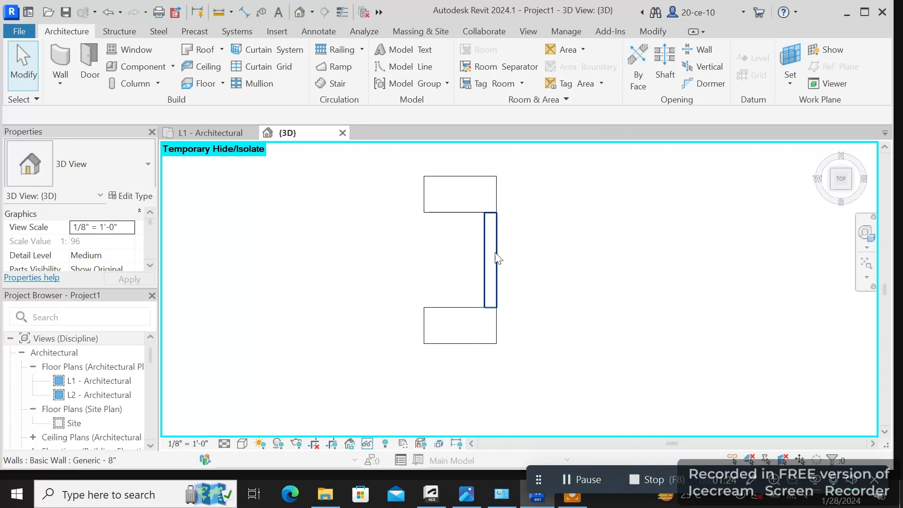
# - Stretch the top of the new wall between the left pair of columns slightly upward
pyautogui.click(495, 253)
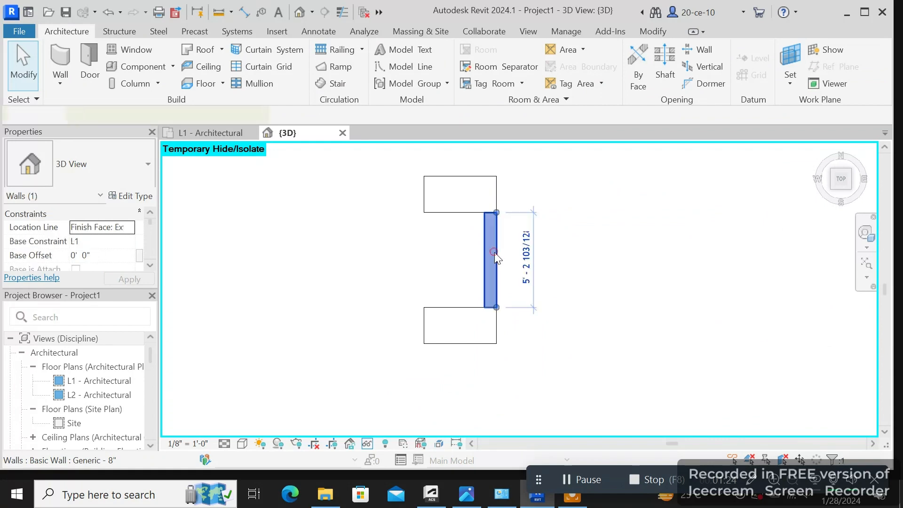
pyautogui.scroll(-2, 403, 279)
pyautogui.scroll(-1, 401, 275)
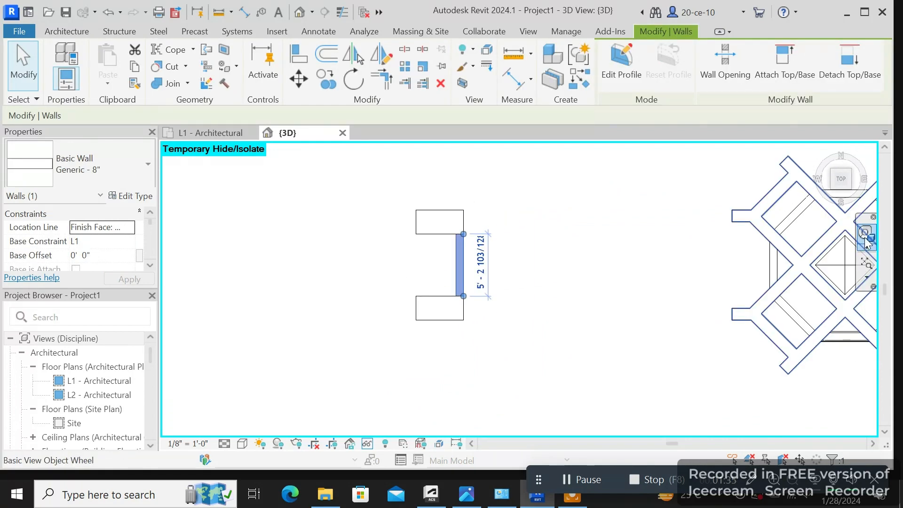
pyautogui.moveTo(841, 183); pyautogui.dragTo(774, 151)
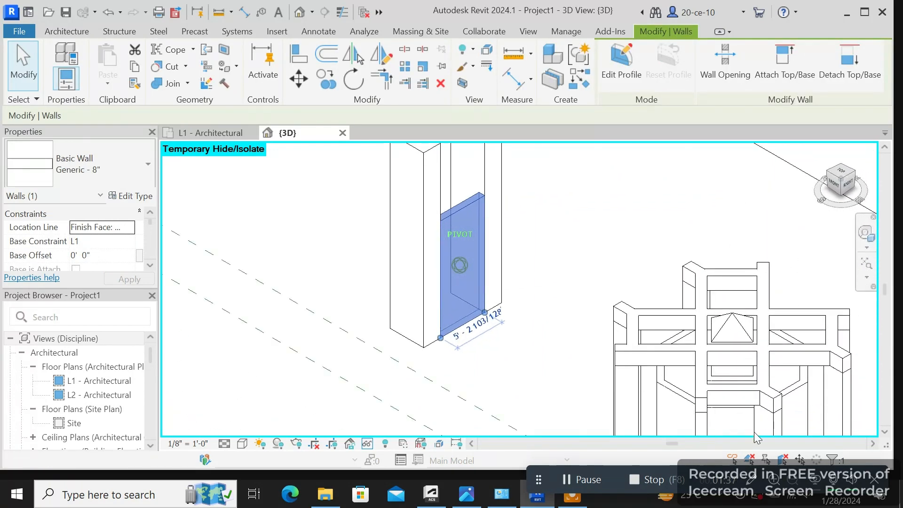
pyautogui.moveTo(803, 436); pyautogui.dragTo(870, 413)
pyautogui.keyDown('shift'); pyautogui.moveTo(849, 420); pyautogui.dragTo(767, 421, button='middle'); pyautogui.keyUp('shift')
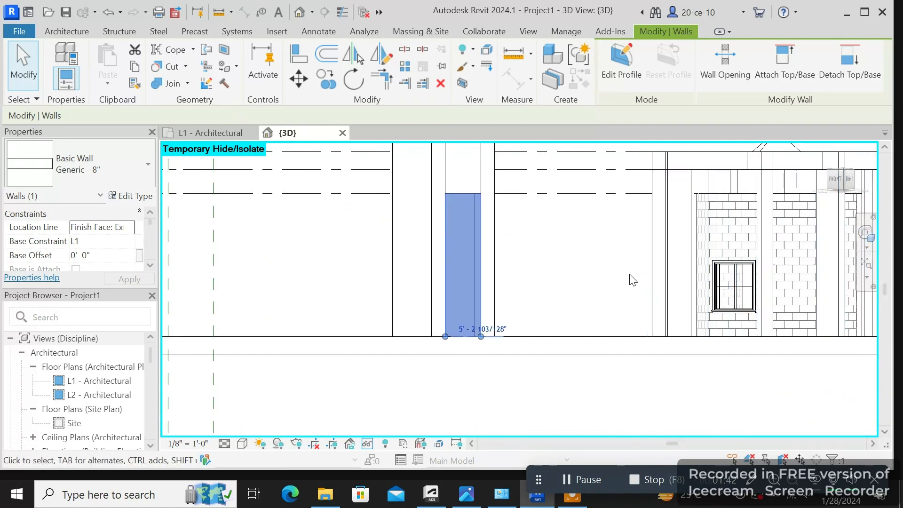
pyautogui.scroll(-1, 590, 270)
pyautogui.click(588, 267)
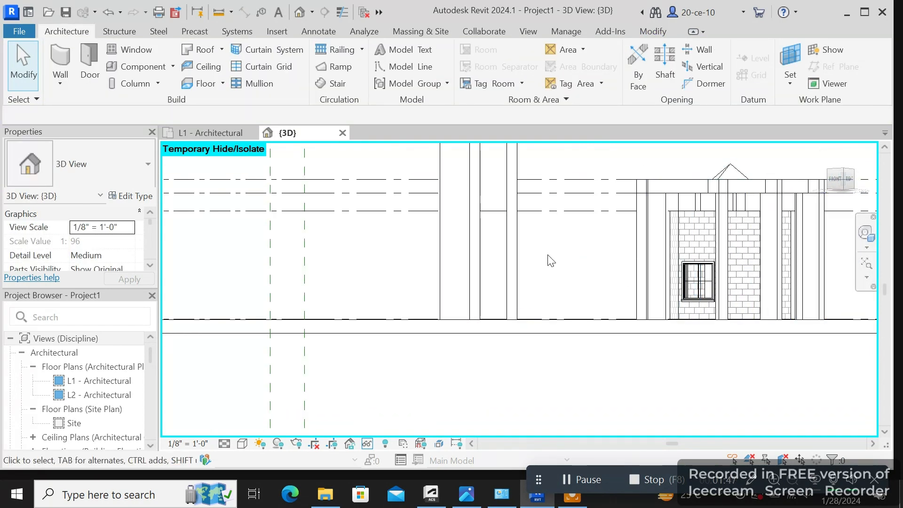
pyautogui.click(484, 241)
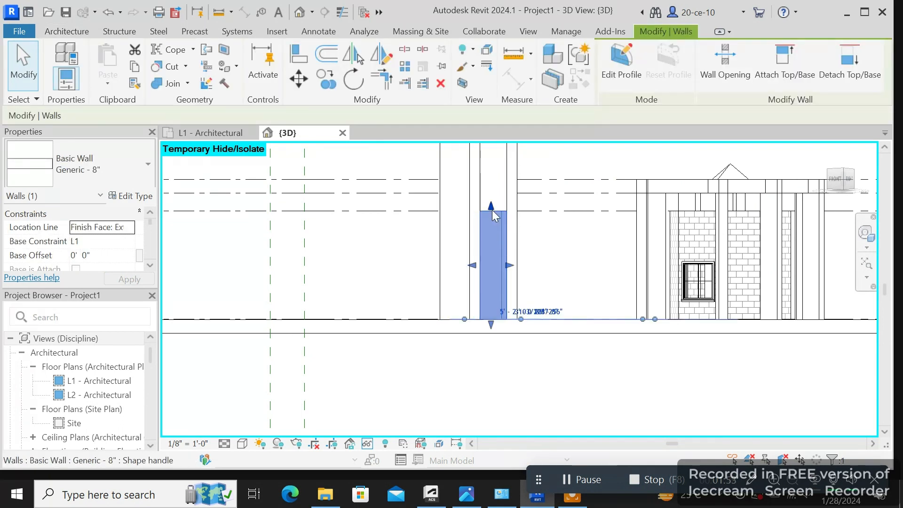
pyautogui.moveTo(492, 207); pyautogui.dragTo(495, 203)
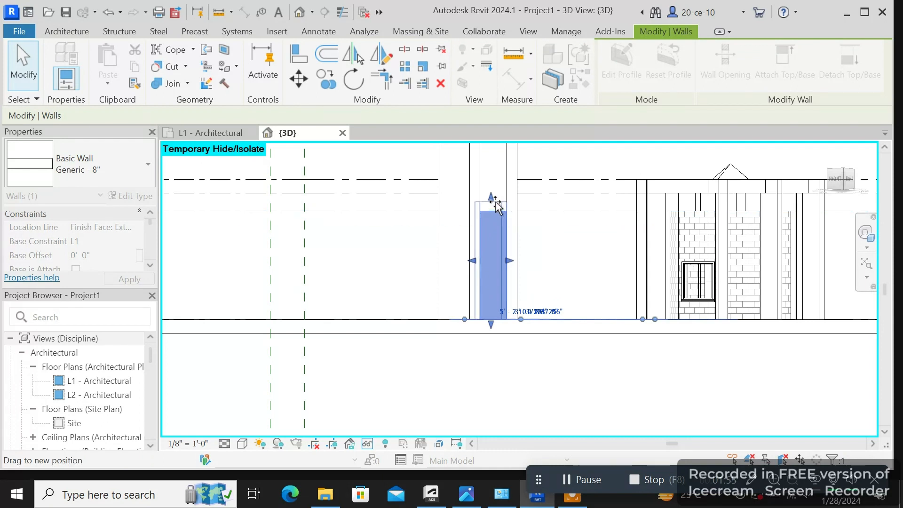
pyautogui.click(550, 250)
# - Examine the wall between the left pair of columns from the front, from above and at an angle
pyautogui.scroll(1, 511, 257)
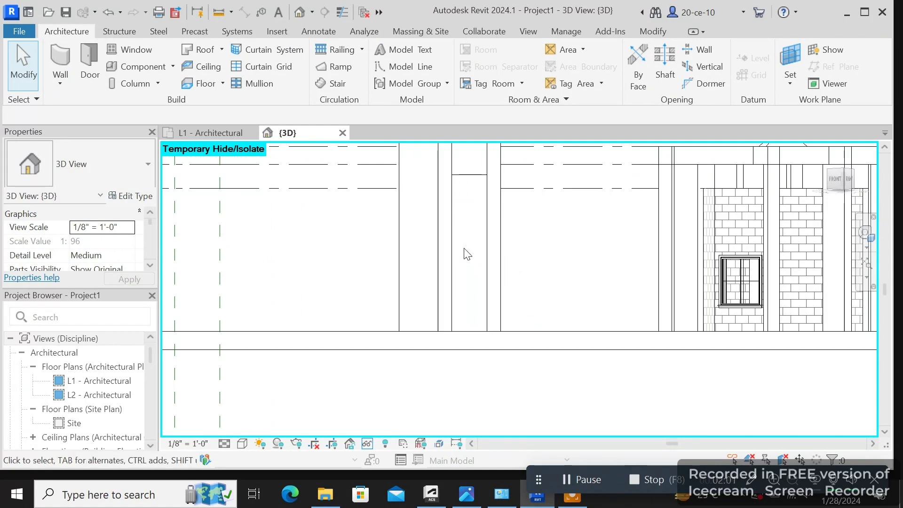
pyautogui.click(462, 259)
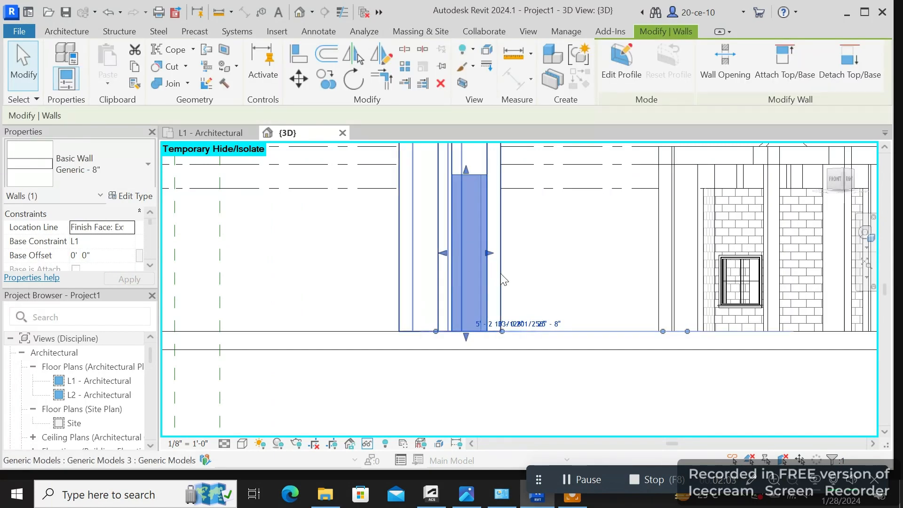
pyautogui.scroll(-2, 533, 262)
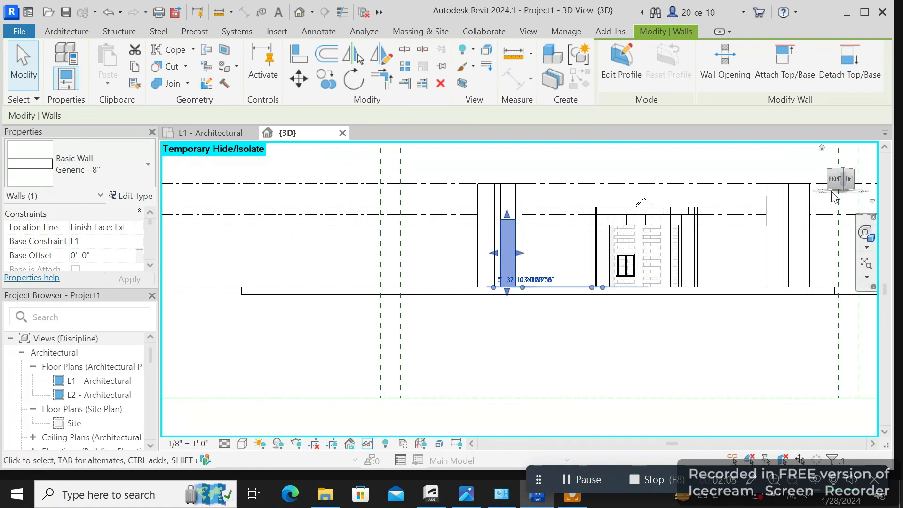
pyautogui.moveTo(835, 196); pyautogui.dragTo(861, 192)
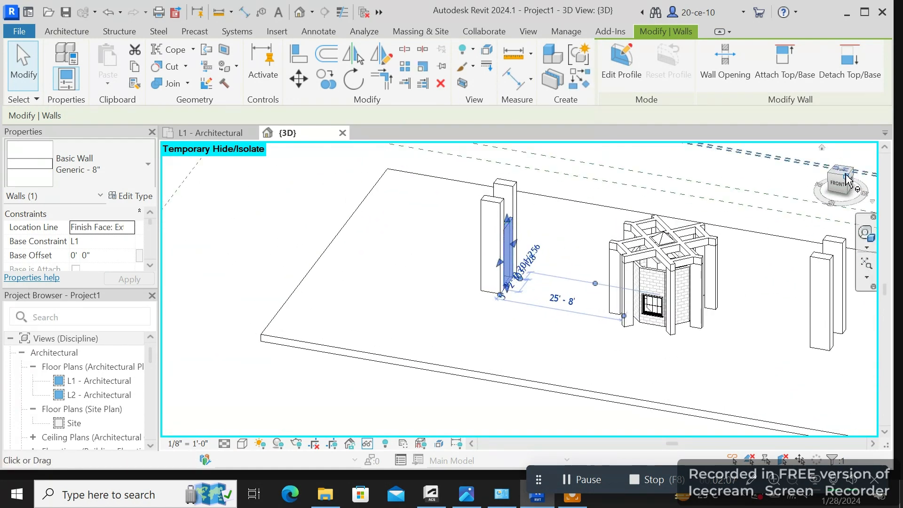
pyautogui.click(846, 175)
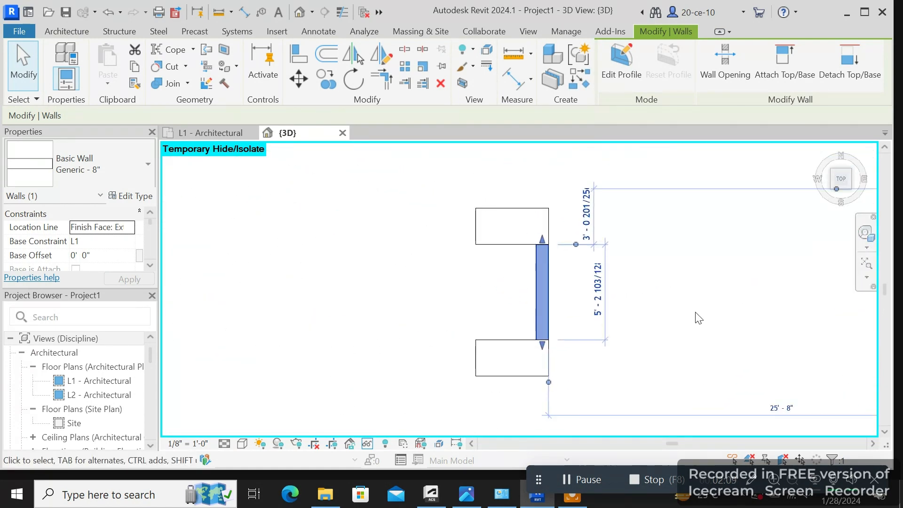
pyautogui.moveTo(842, 180); pyautogui.dragTo(766, 132)
pyautogui.click(787, 276)
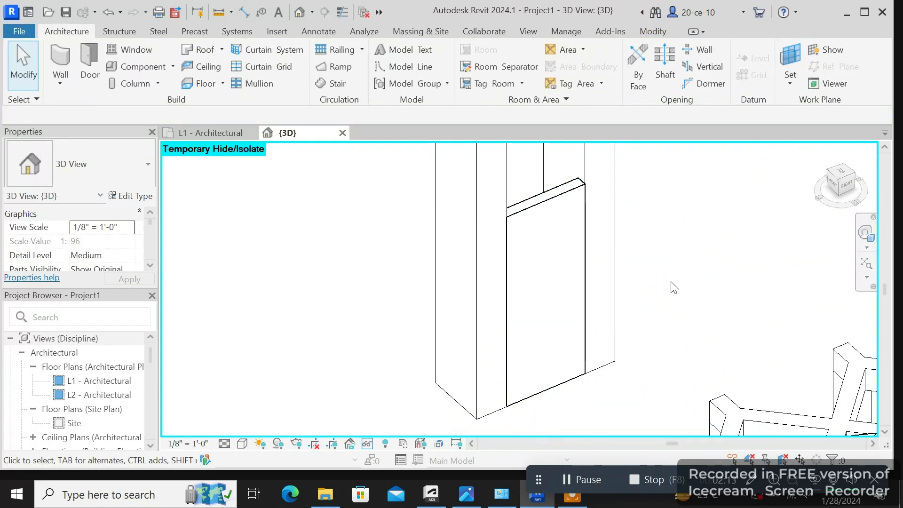
pyautogui.scroll(1, 674, 288)
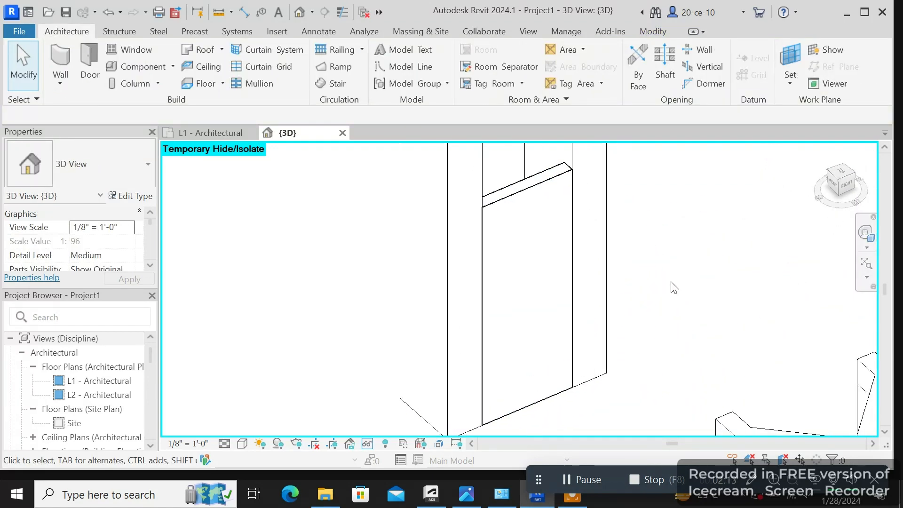
# - Start a Window-Fixed 36" x 48" window and review the parameters of its type
pyautogui.click(141, 49)
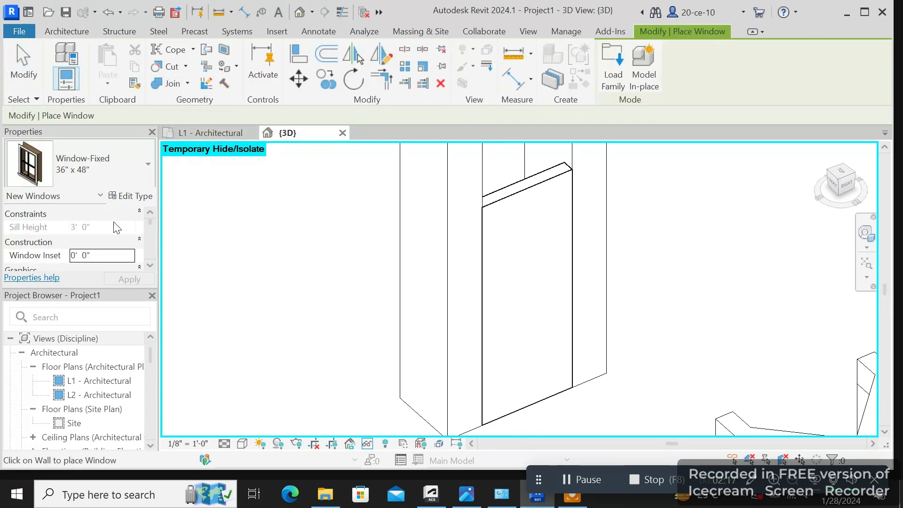
pyautogui.click(136, 197)
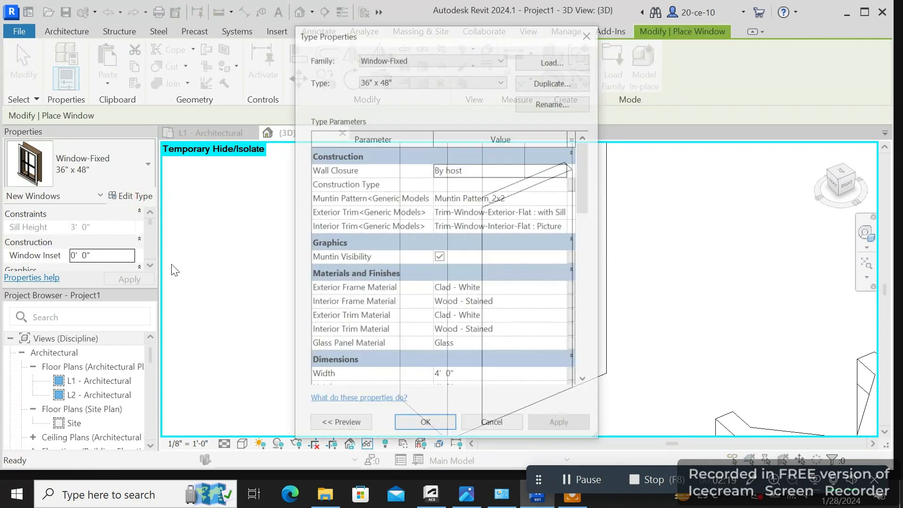
pyautogui.scroll(-5, 531, 269)
pyautogui.scroll(-5, 526, 272)
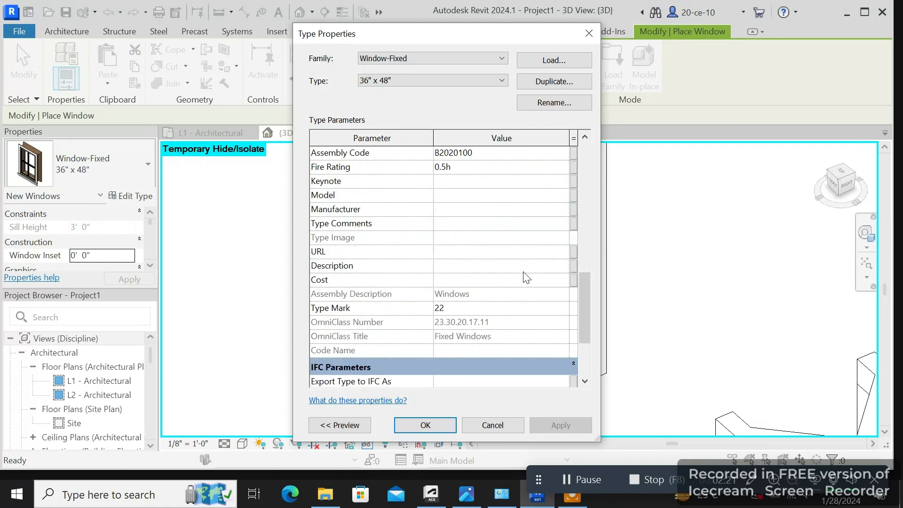
pyautogui.scroll(5, 517, 272)
pyautogui.scroll(-8, 486, 274)
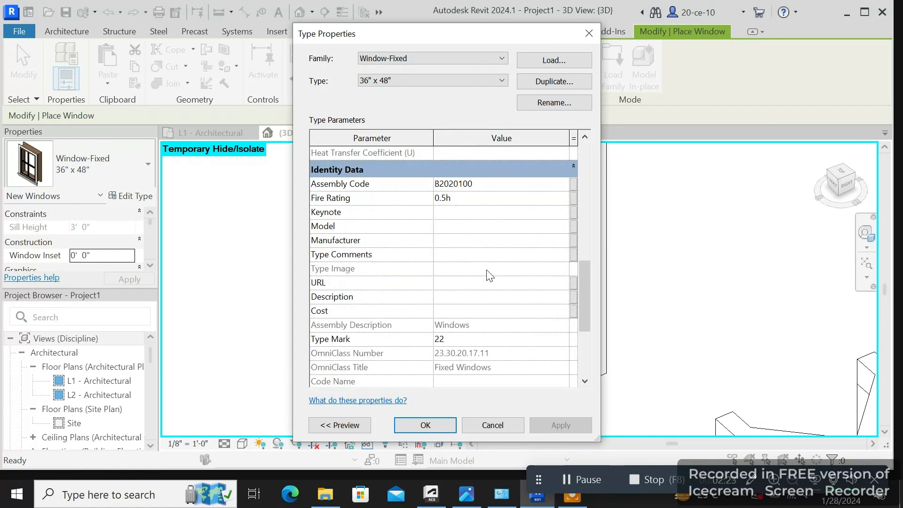
pyautogui.click(425, 424)
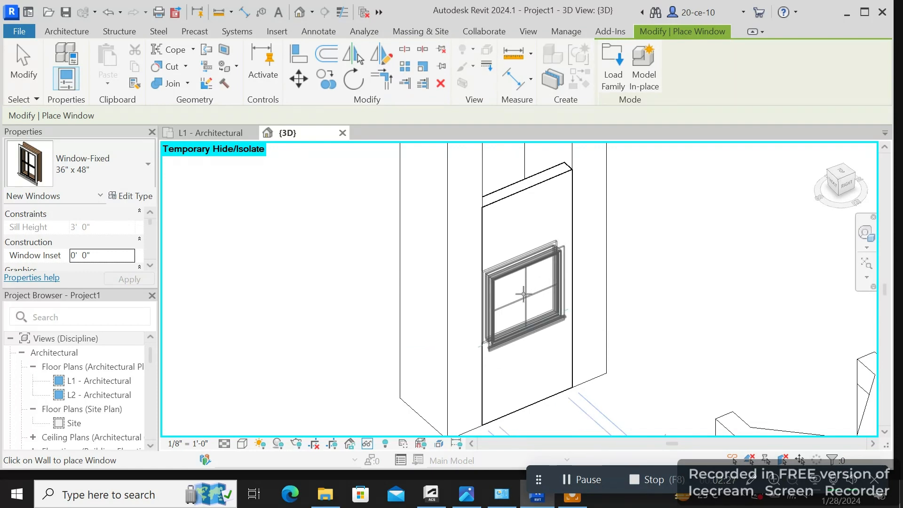
# - Place the Window-Fixed 36" x 48" window midway across the wall between the left pair of columns
pyautogui.click(528, 292)
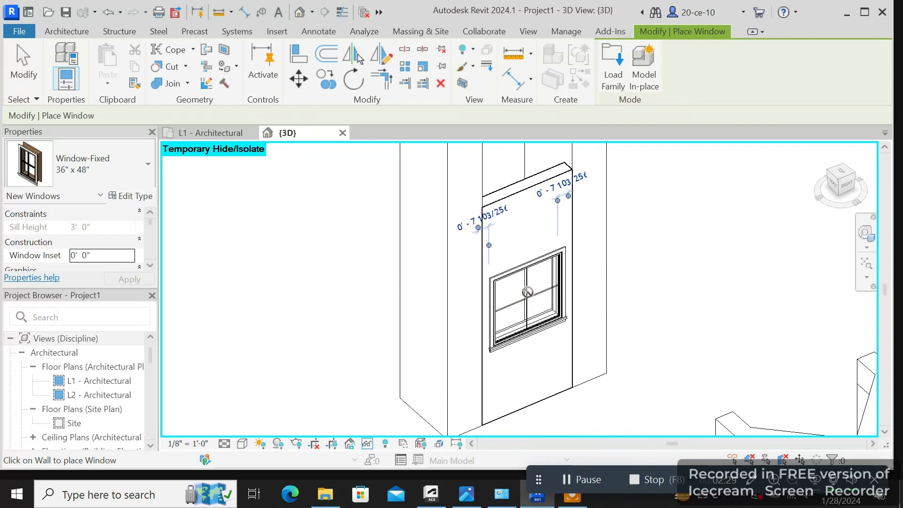
pyautogui.scroll(-3, 523, 295)
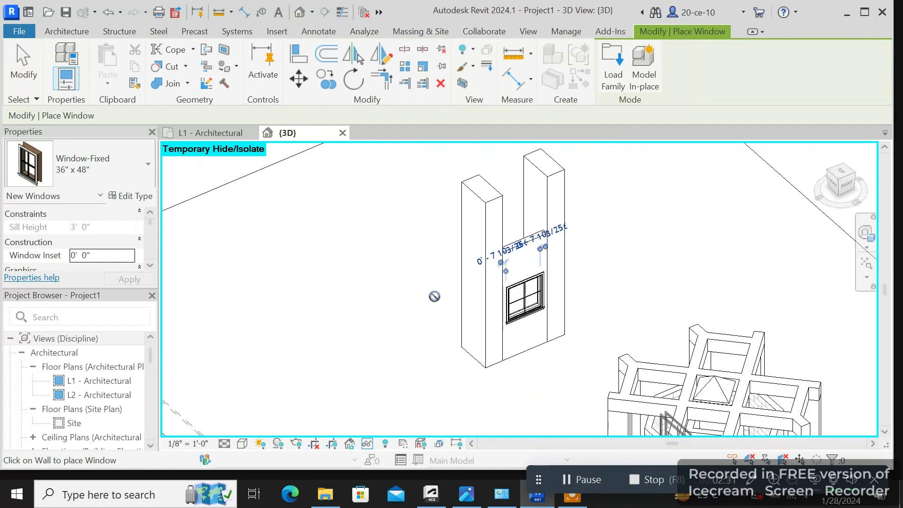
pyautogui.rightClick(435, 295)
pyautogui.click(459, 62)
pyautogui.rightClick(427, 240)
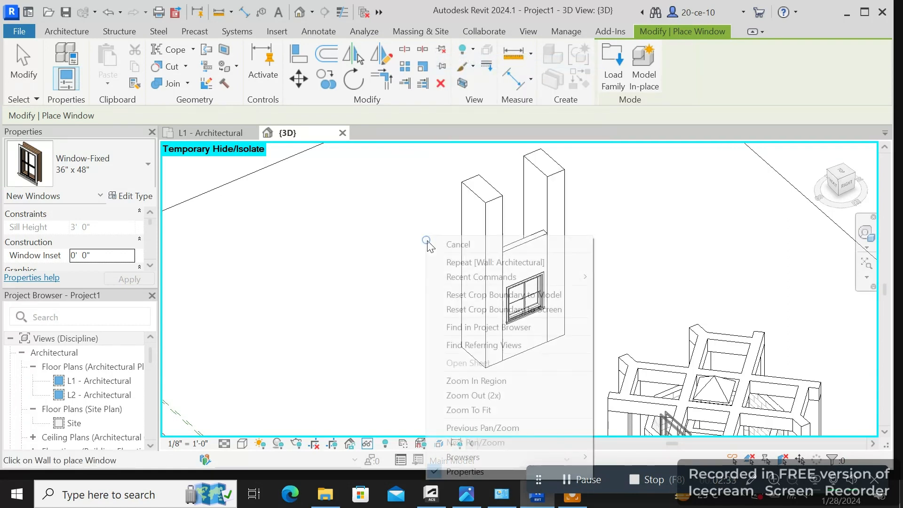
pyautogui.click(458, 244)
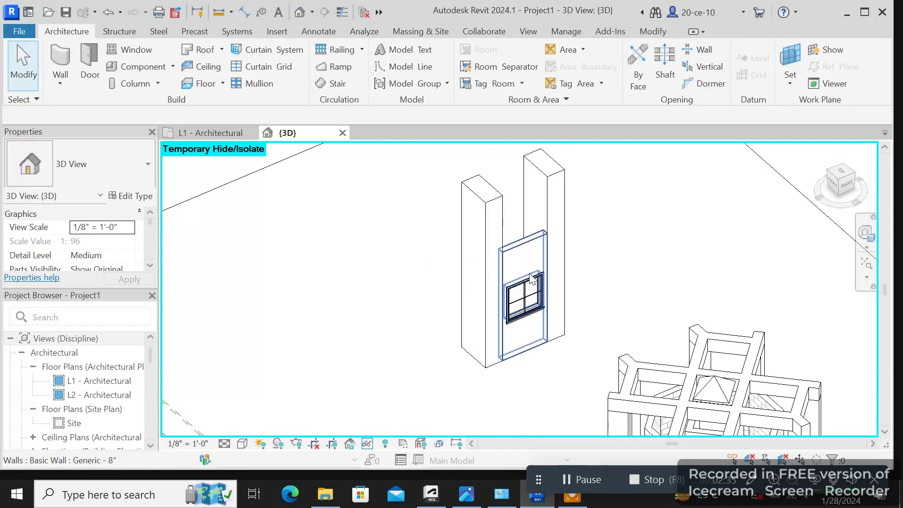
pyautogui.scroll(2, 527, 258)
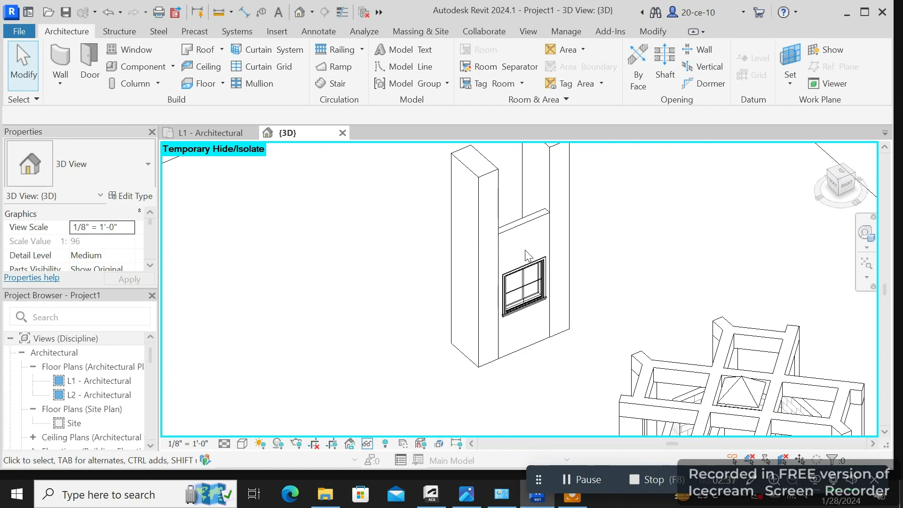
pyautogui.click(521, 227)
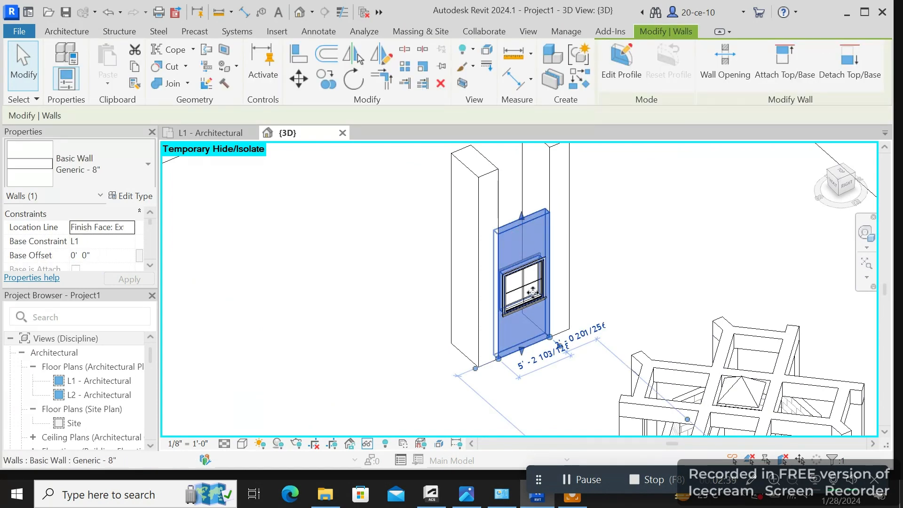
pyautogui.click(551, 376)
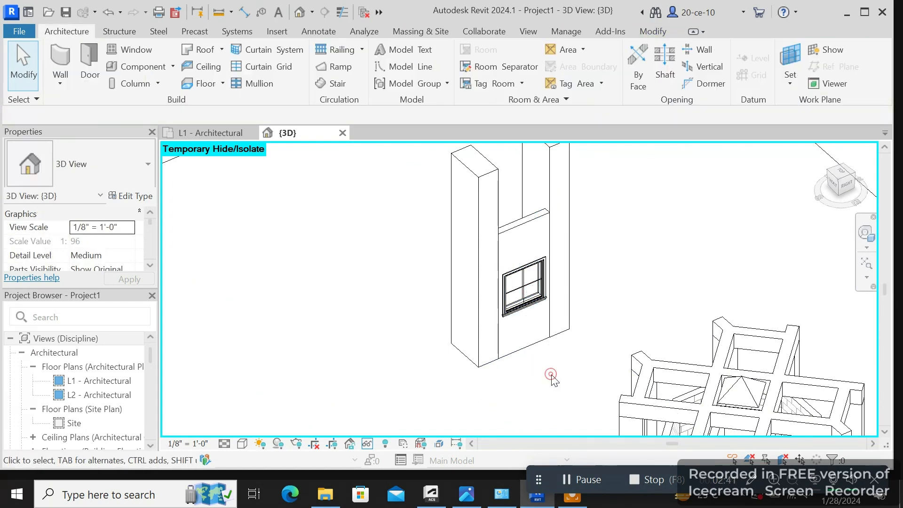
pyautogui.moveTo(528, 288); pyautogui.dragTo(526, 286)
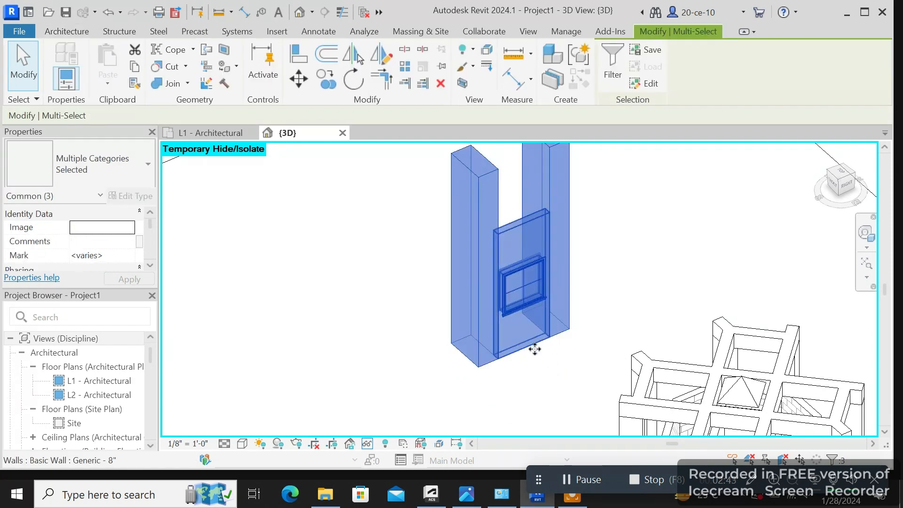
pyautogui.click(555, 375)
# - Mirror a copy of the left wall and its window to the right pair of columns, drawing a vertical axis through the central building's wall midpoint
pyautogui.click(846, 185)
pyautogui.click(826, 180)
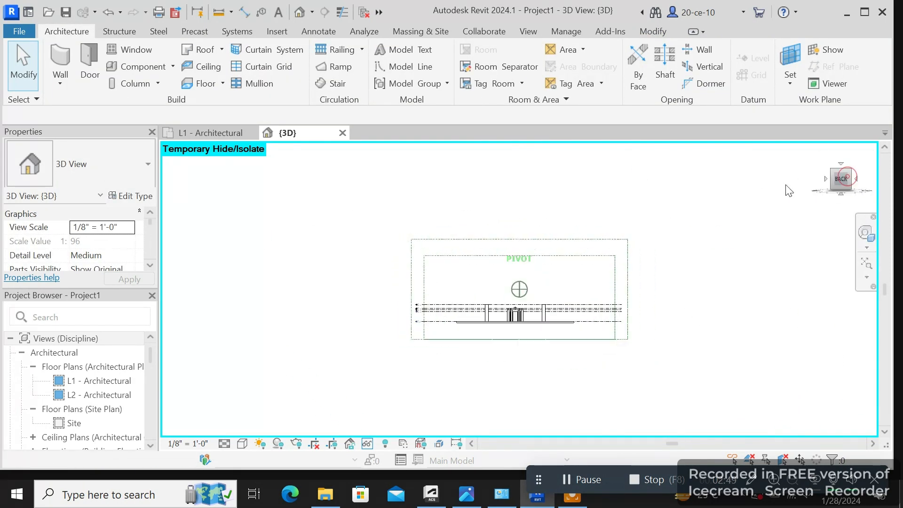
pyautogui.scroll(3, 492, 339)
pyautogui.moveTo(492, 338); pyautogui.dragTo(423, 281, button='middle')
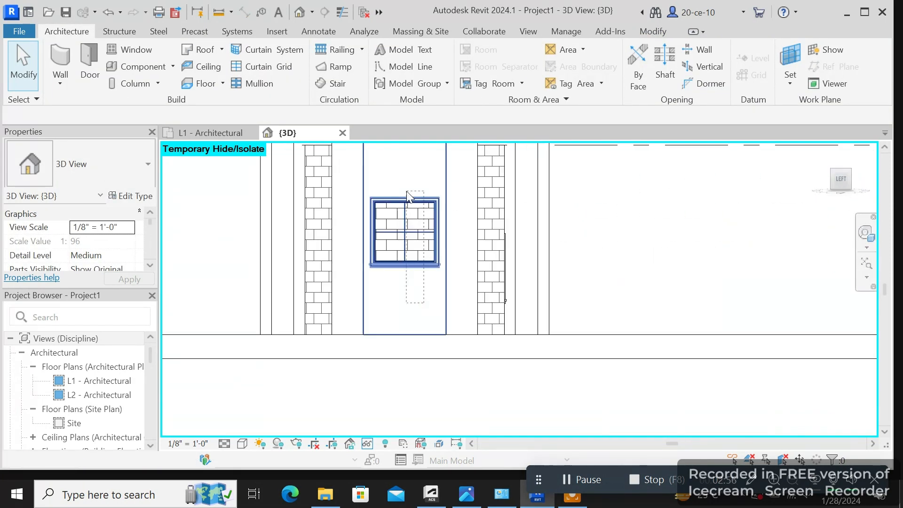
pyautogui.click(405, 190)
pyautogui.click(844, 174)
pyautogui.click(844, 175)
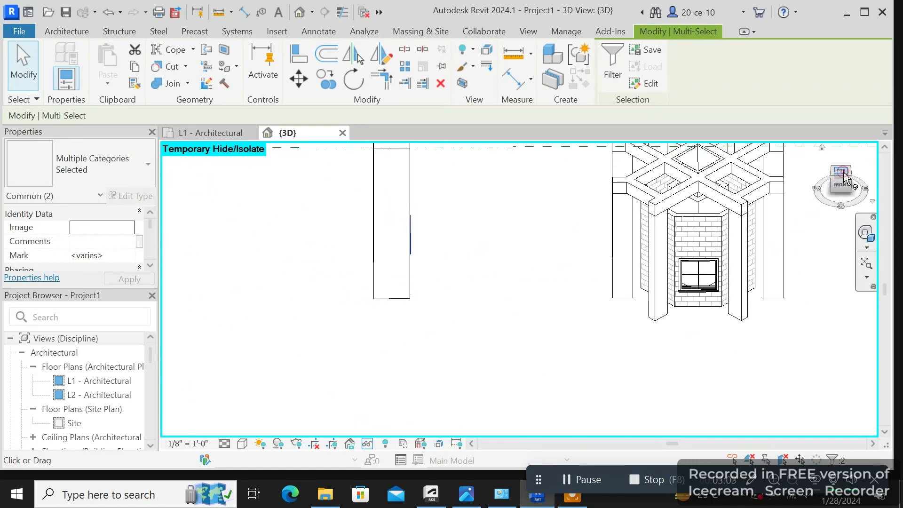
pyautogui.click(381, 54)
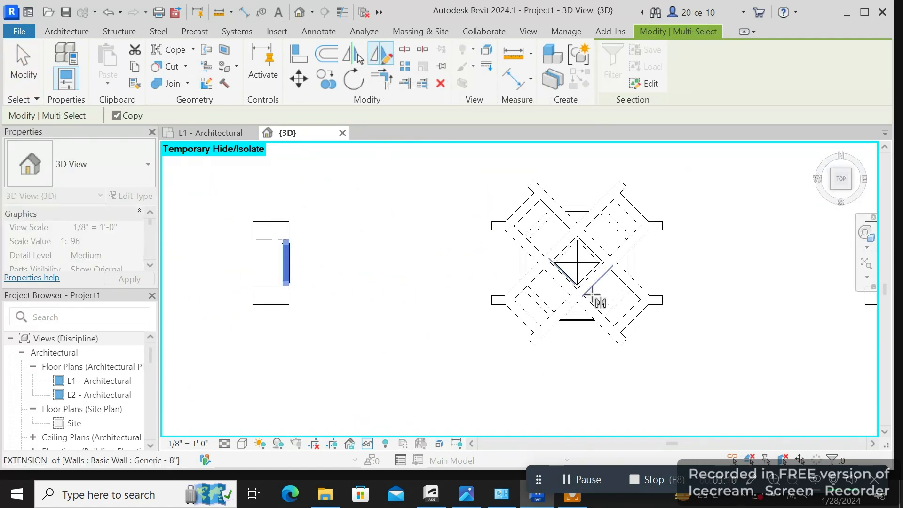
pyautogui.scroll(3, 598, 302)
pyautogui.click(570, 169)
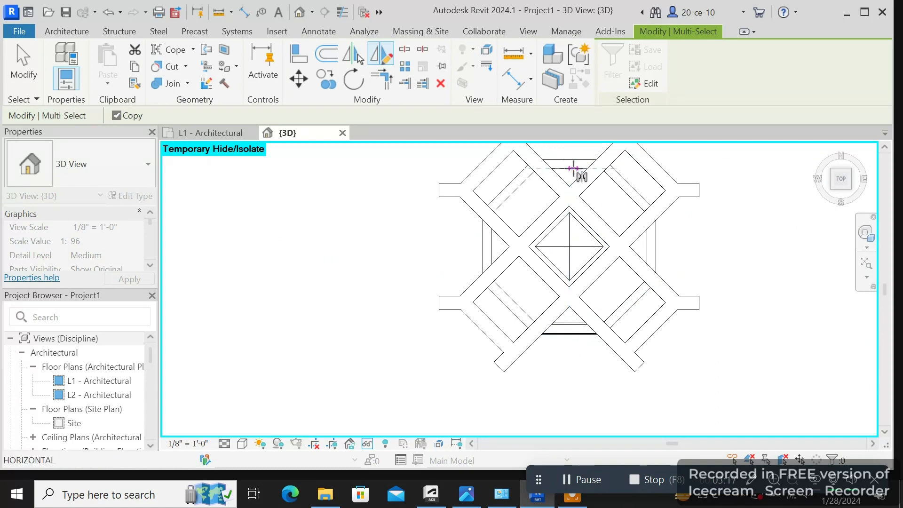
pyautogui.scroll(3, 574, 179)
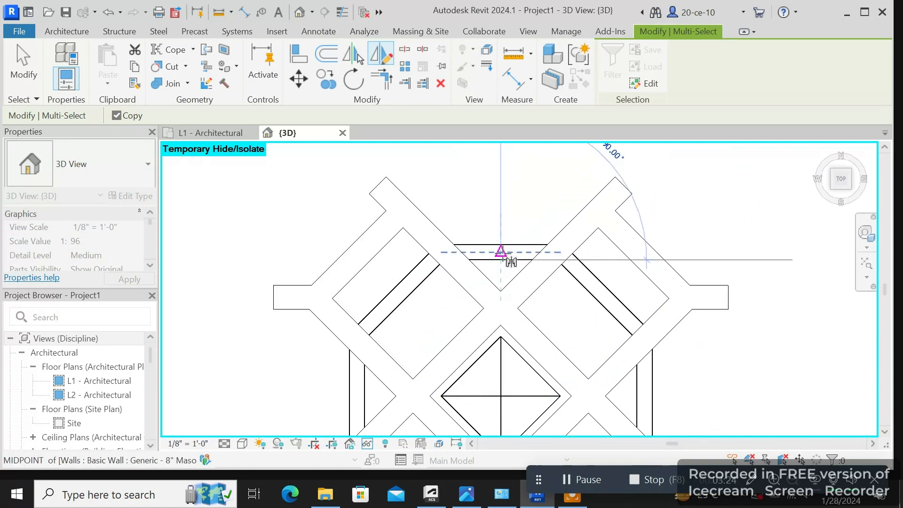
pyautogui.click(503, 254)
pyautogui.scroll(-5, 504, 235)
pyautogui.rightClick(586, 209)
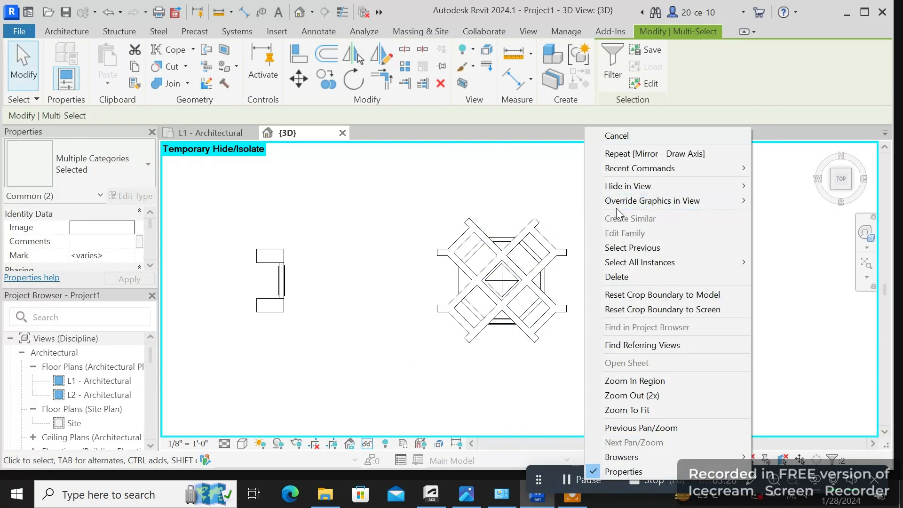
pyautogui.click(630, 140)
# - Reset the temporary hide in the 3D view to bring back the arch, its winged panels and the upper level lines
pyautogui.scroll(5, 687, 306)
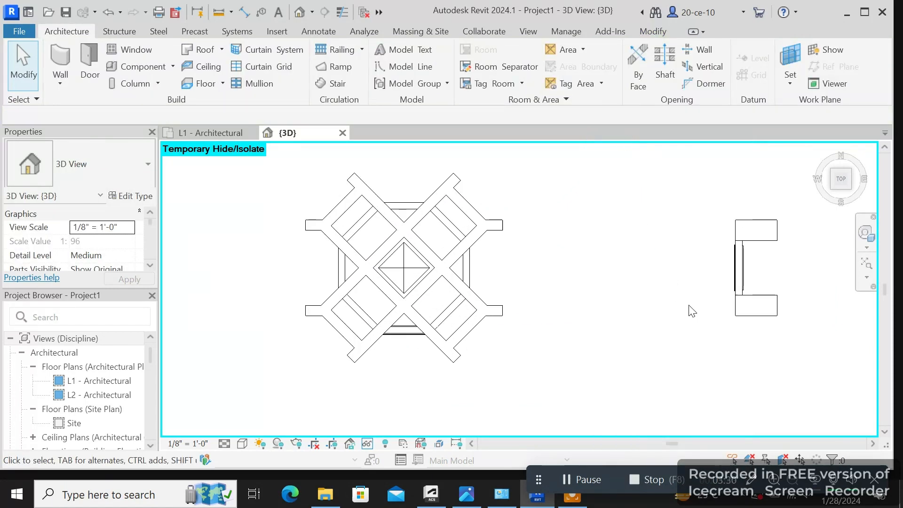
pyautogui.moveTo(714, 329); pyautogui.dragTo(672, 292, button='middle')
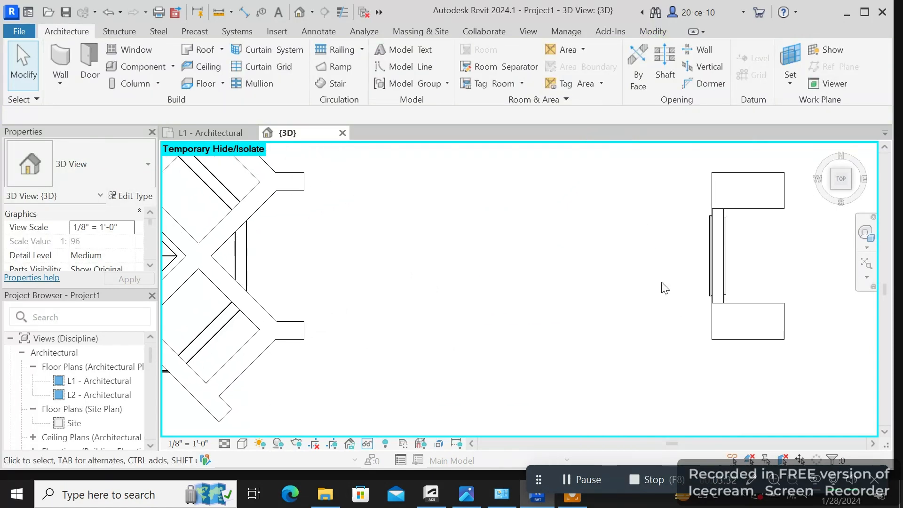
pyautogui.scroll(-5, 669, 288)
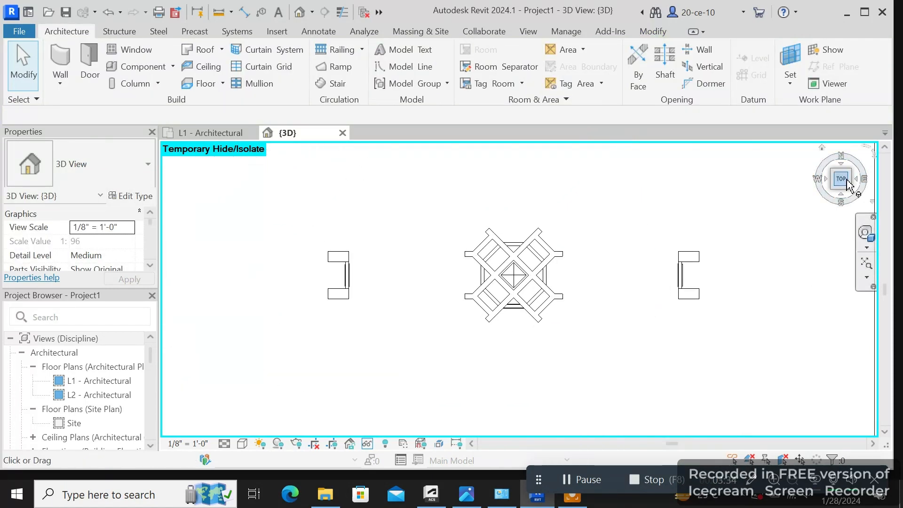
pyautogui.moveTo(845, 181)
pyautogui.mouseDown()
pyautogui.moveTo(835, 145)
pyautogui.moveTo(798, 143)
pyautogui.moveTo(782, 431)
pyautogui.moveTo(804, 417)
pyautogui.moveTo(838, 423)
pyautogui.moveTo(843, 411)
pyautogui.moveTo(844, 184)
pyautogui.mouseUp()
pyautogui.scroll(-3, 582, 361)
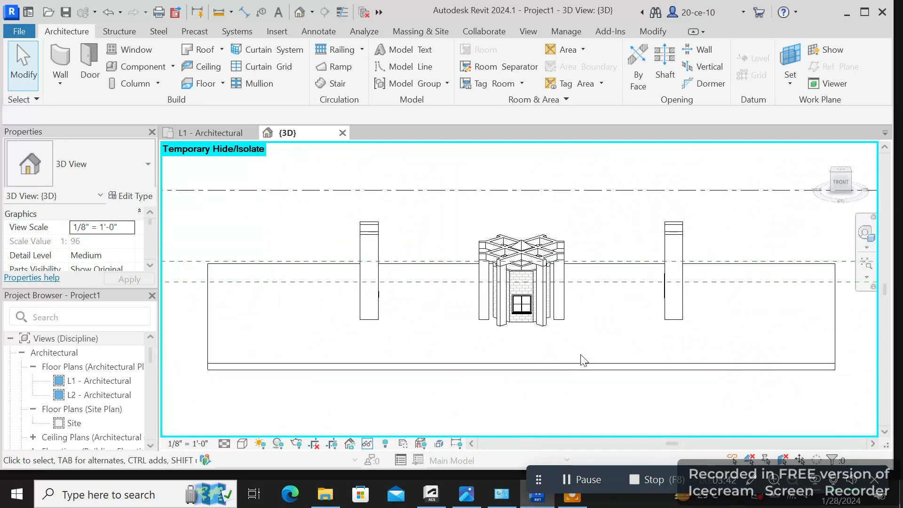
pyautogui.click(368, 444)
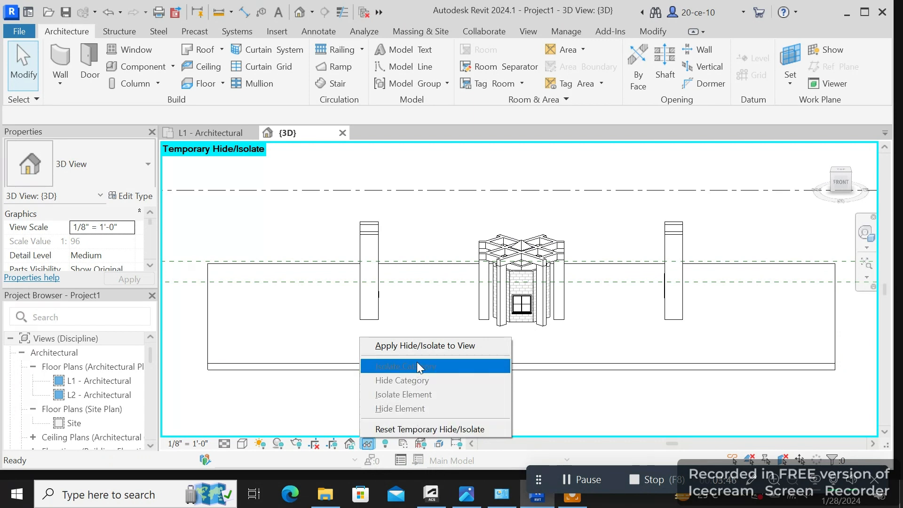
pyautogui.click(429, 430)
pyautogui.scroll(-1, 497, 405)
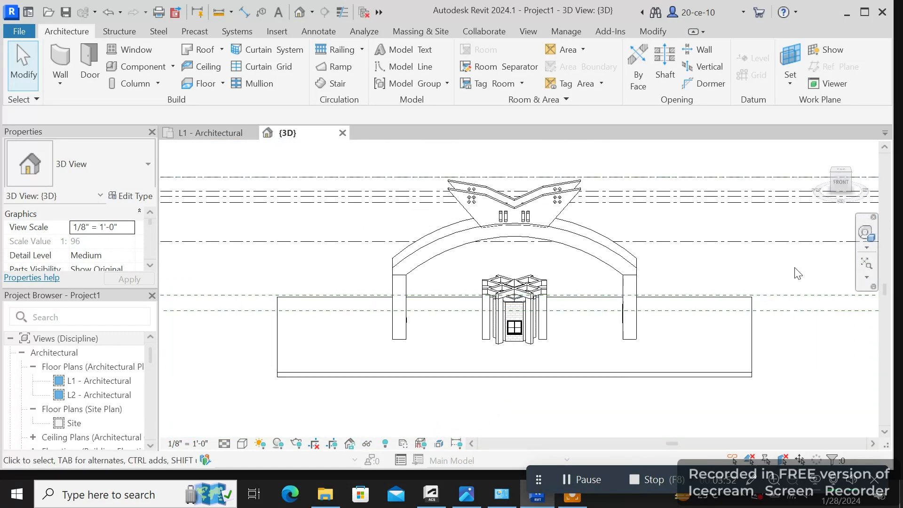
# - Examine the complete gateway and its left columns in the straight front view
pyautogui.click(841, 180)
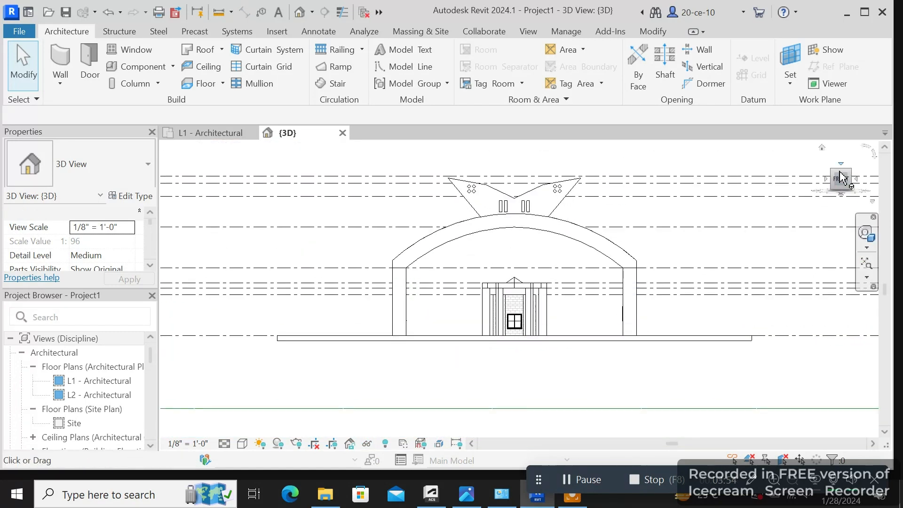
pyautogui.scroll(4, 545, 303)
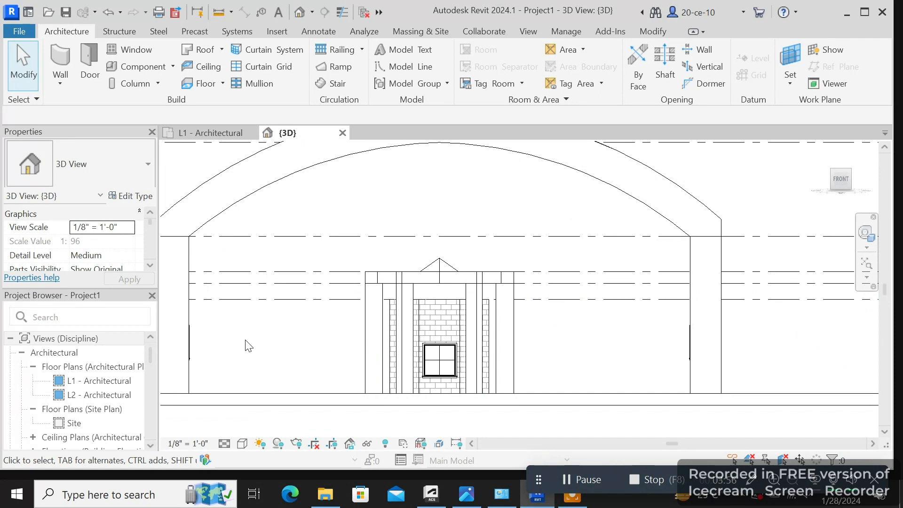
pyautogui.moveTo(249, 345); pyautogui.dragTo(497, 339, button='middle')
pyautogui.scroll(-1, 504, 342)
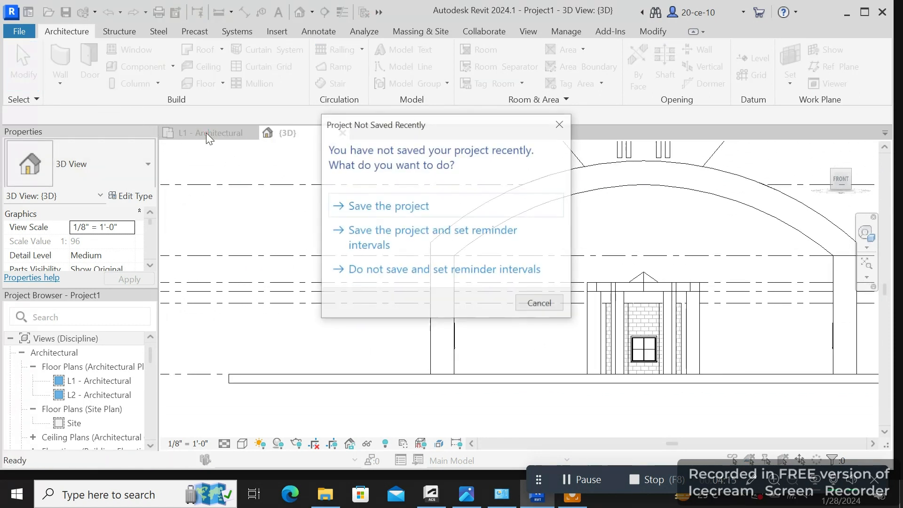
pyautogui.click(562, 124)
pyautogui.hotkey('ctrl', 'o')
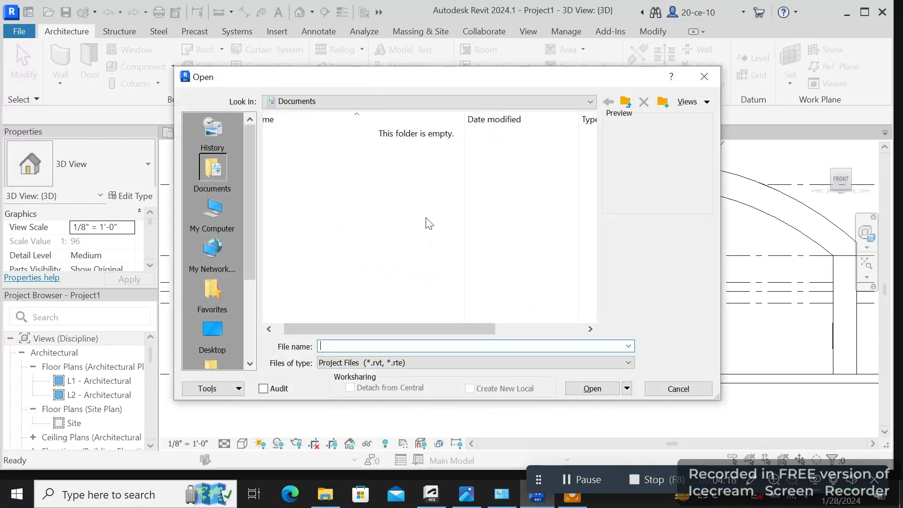
pyautogui.click(704, 77)
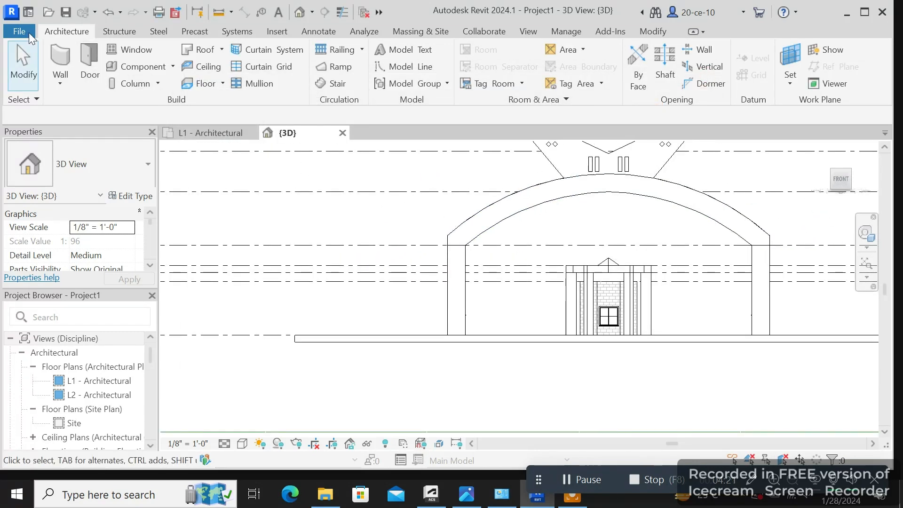
# - Save the project in the Documents folder as CAAD PROJECT UET TAXILA GATE
pyautogui.click(23, 32)
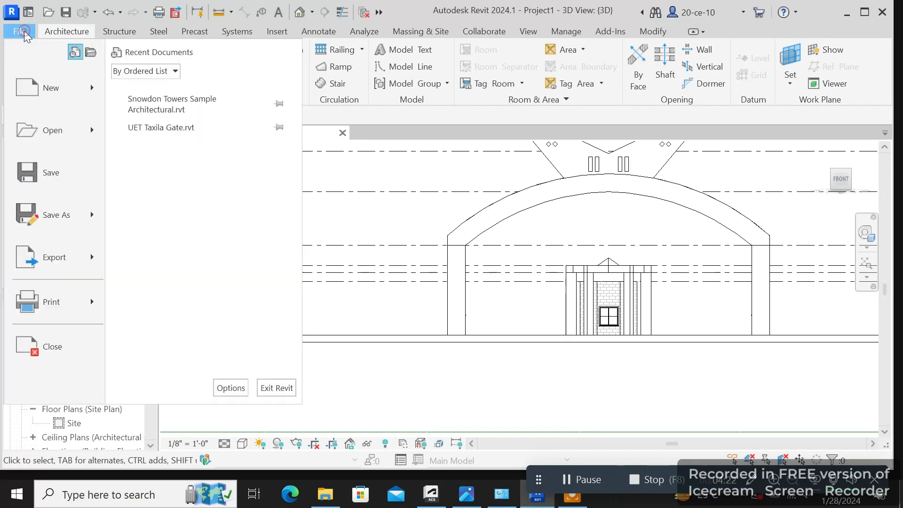
pyautogui.click(52, 174)
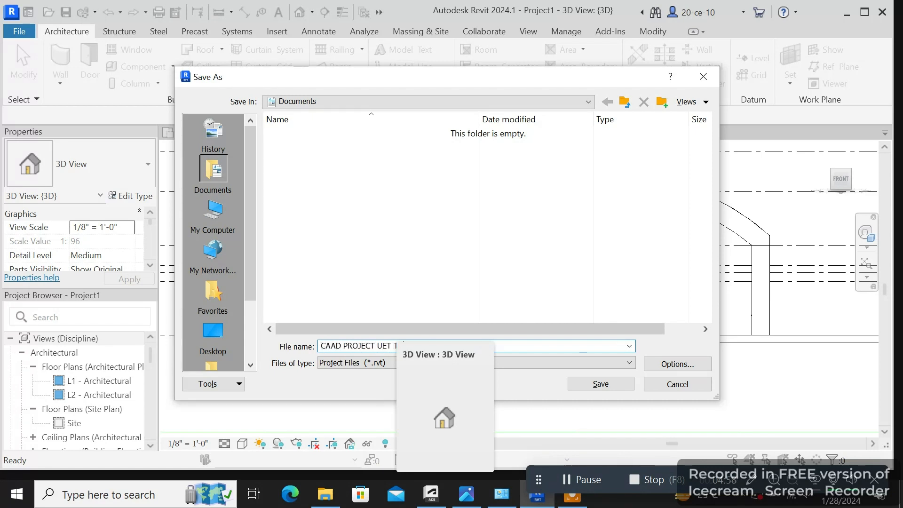
pyautogui.click(427, 345)
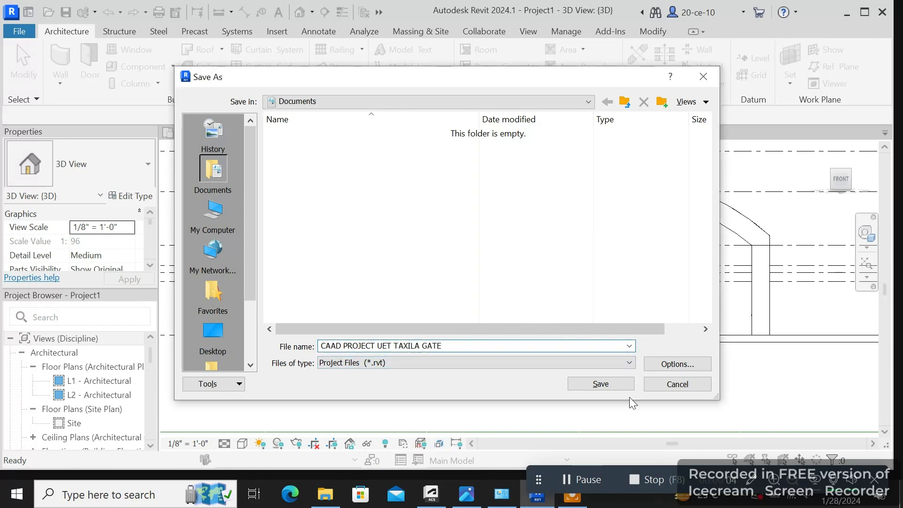
pyautogui.click(616, 382)
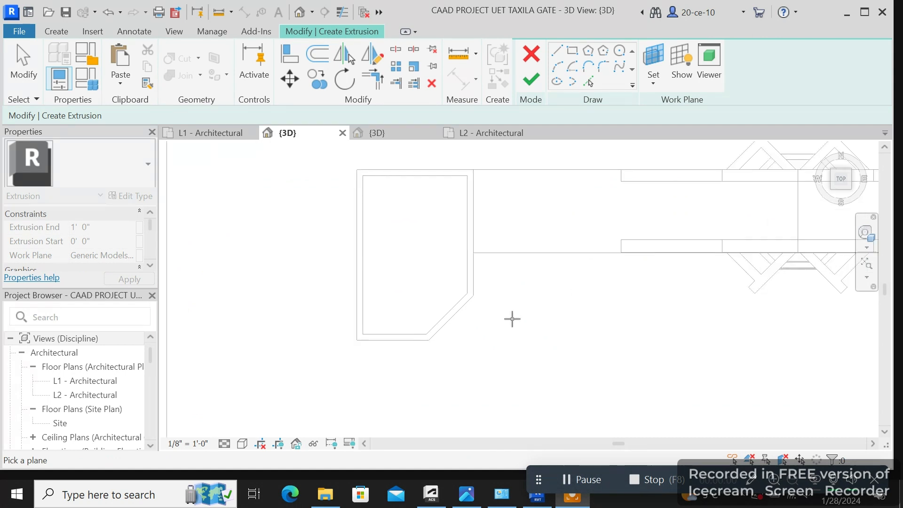
# - Set the road slab's top surface as the work plane for the roof extrusion, picking it in the top view
pyautogui.moveTo(560, 323); pyautogui.dragTo(628, 364, button='middle')
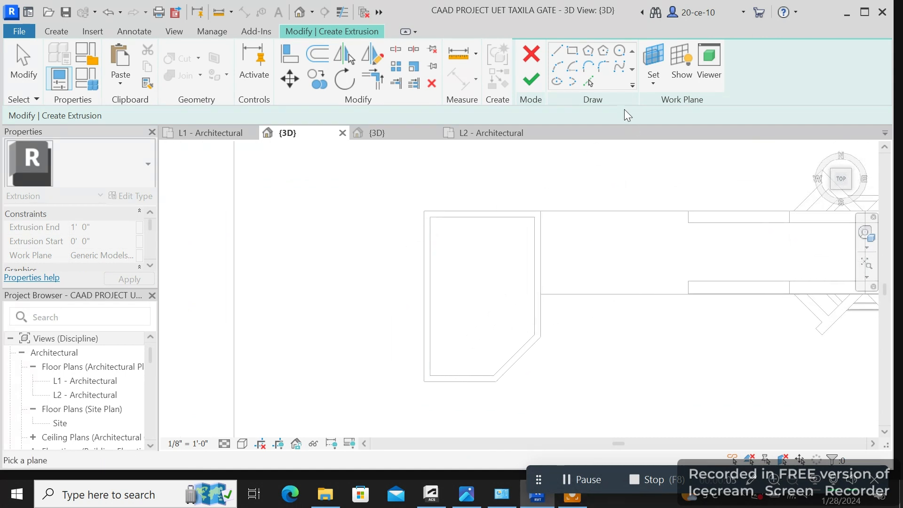
pyautogui.click(653, 84)
pyautogui.click(680, 136)
pyautogui.scroll(-3, 436, 261)
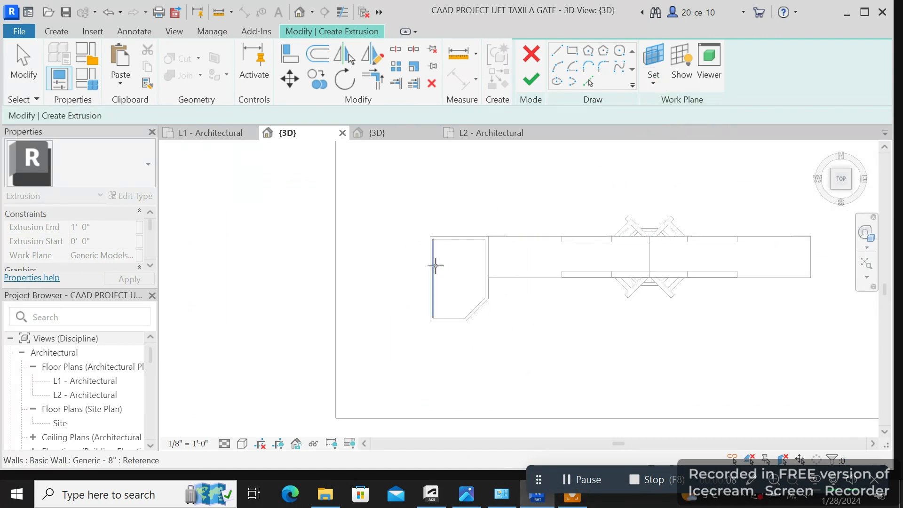
pyautogui.click(336, 263)
pyautogui.scroll(2, 401, 277)
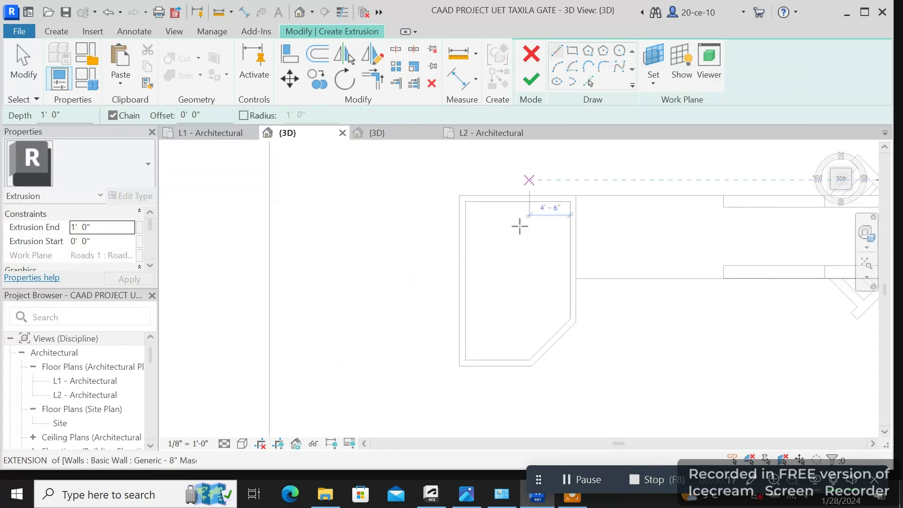
# - Sketch a closed five-sided roof outline along the outer wall edges of the left room, following its angled front corner
pyautogui.scroll(1, 518, 226)
pyautogui.click(435, 165)
pyautogui.click(614, 167)
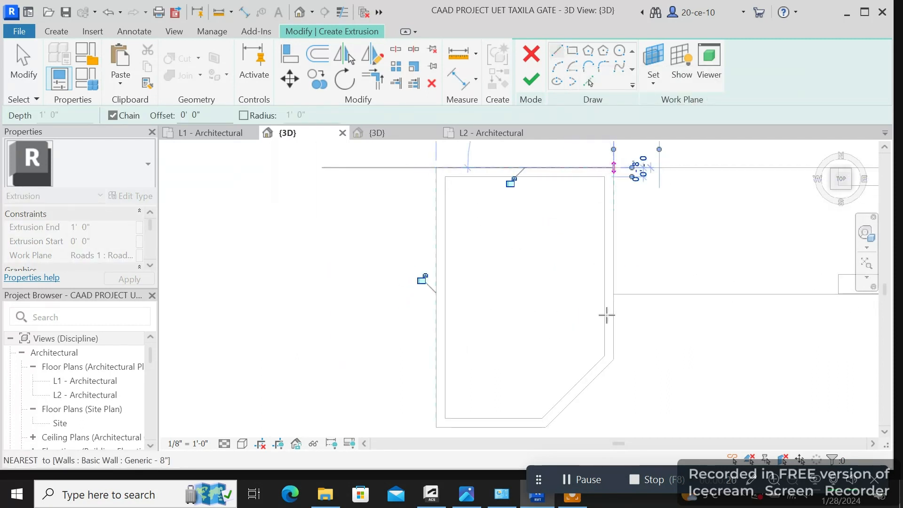
pyautogui.click(613, 359)
pyautogui.click(546, 427)
pyautogui.click(438, 427)
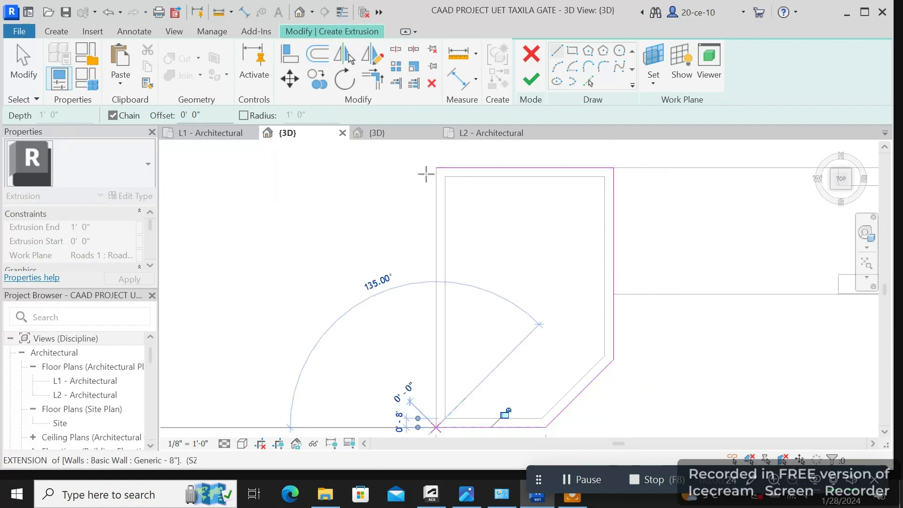
pyautogui.click(436, 167)
pyautogui.rightClick(436, 168)
pyautogui.click(465, 180)
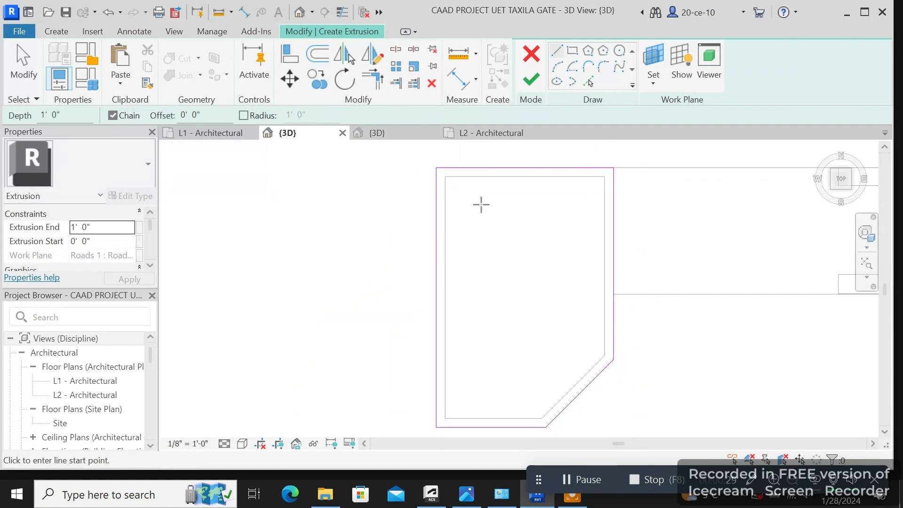
# - Finish the outline as an extrusion 1' 0" deep and complete the in-place roof model
pyautogui.rightClick(496, 213)
pyautogui.click(499, 214)
pyautogui.click(530, 80)
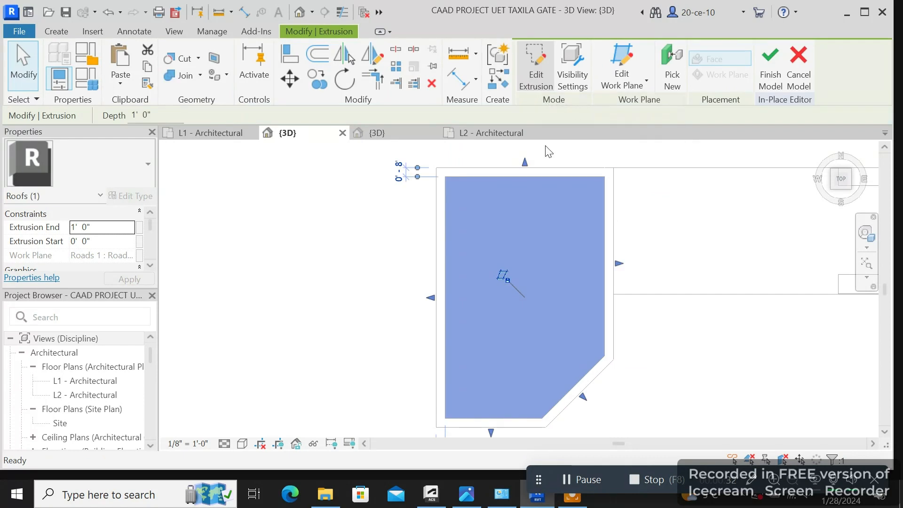
pyautogui.scroll(-2, 558, 241)
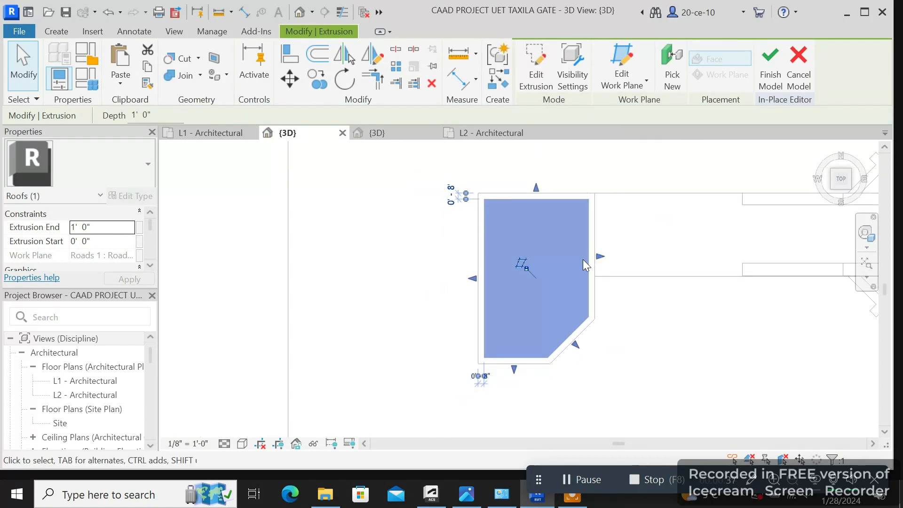
pyautogui.moveTo(601, 260); pyautogui.dragTo(600, 261)
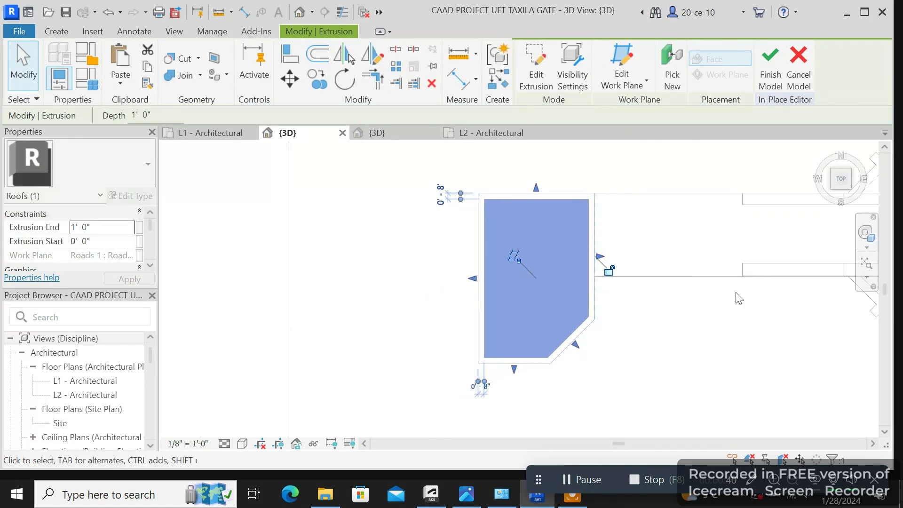
pyautogui.click(775, 82)
# - Raise the roof slab from the ground onto the left room's walls by moving its upper and lower faces in the front view
pyautogui.click(840, 152)
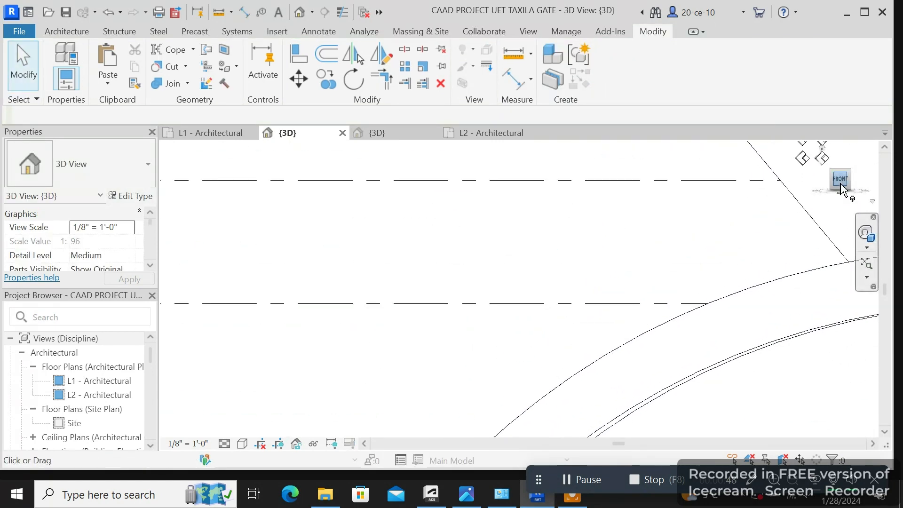
pyautogui.scroll(-10, 847, 226)
pyautogui.moveTo(665, 366); pyautogui.dragTo(525, 331, button='middle')
pyautogui.scroll(6, 502, 333)
pyautogui.scroll(3, 428, 258)
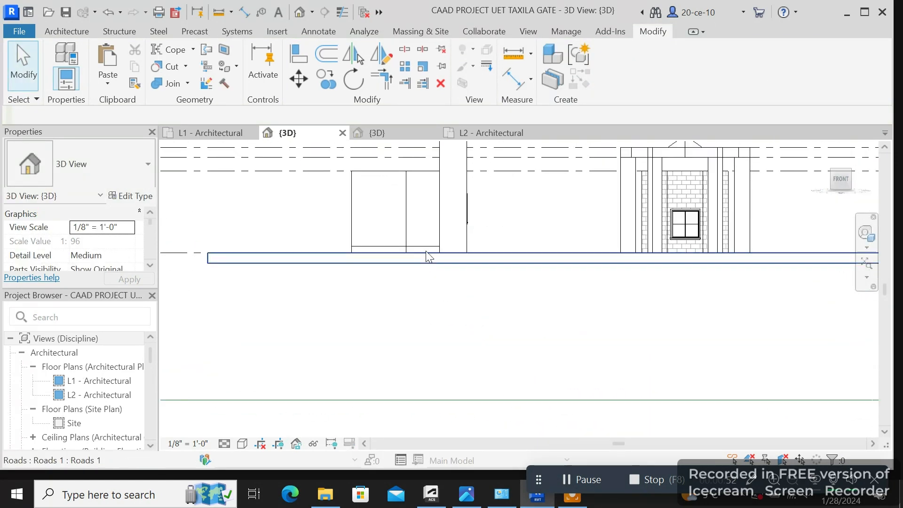
pyautogui.scroll(4, 436, 264)
pyautogui.click(428, 378)
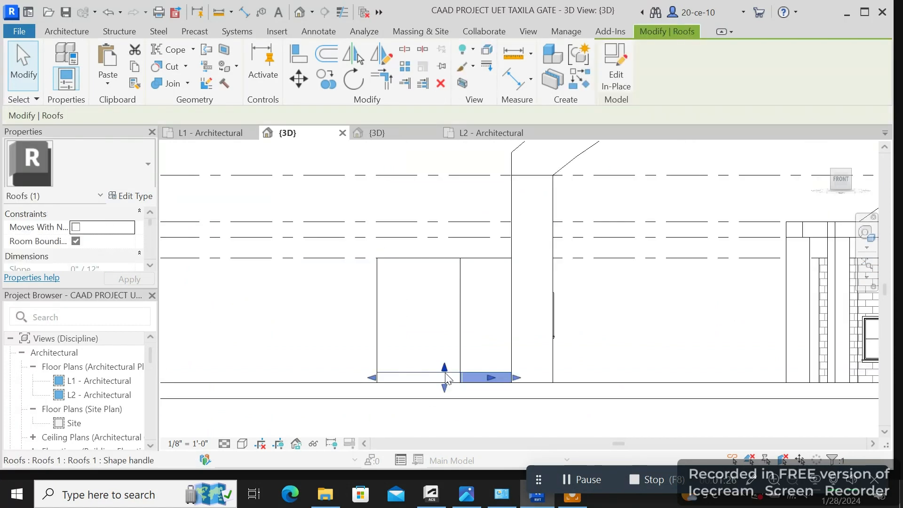
pyautogui.scroll(2, 444, 369)
pyautogui.moveTo(443, 369); pyautogui.dragTo(450, 186)
pyautogui.moveTo(446, 394); pyautogui.dragTo(460, 210)
pyautogui.click(447, 244)
pyautogui.scroll(-2, 461, 253)
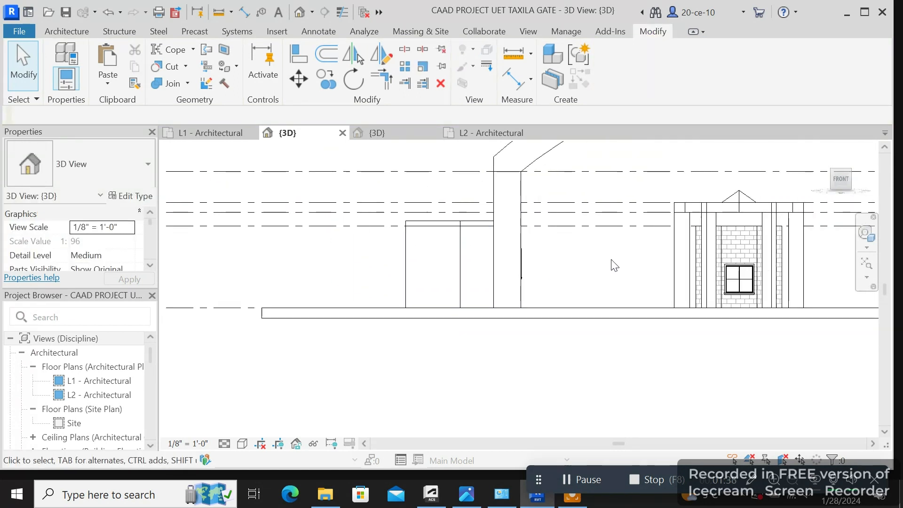
# - Inspect the left room's roof from a tilted view to check how it covers the walls
pyautogui.scroll(2, 624, 275)
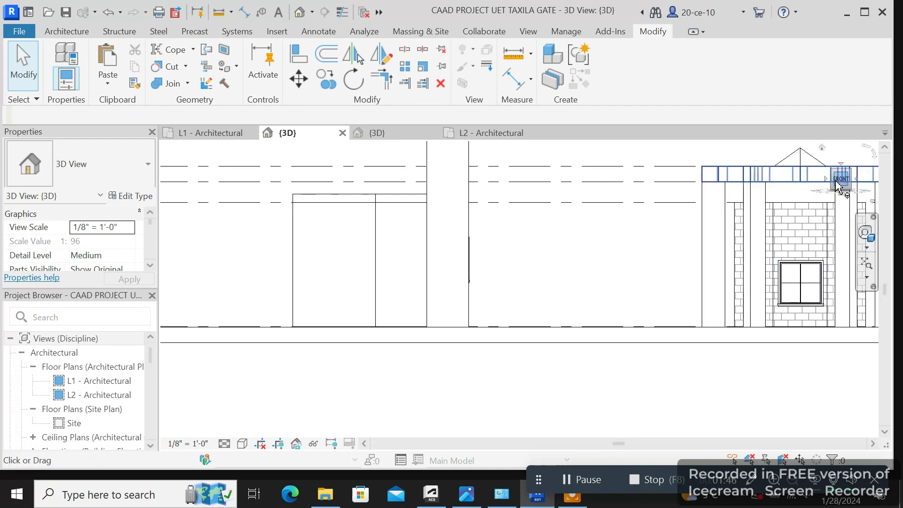
pyautogui.moveTo(842, 180); pyautogui.dragTo(841, 201)
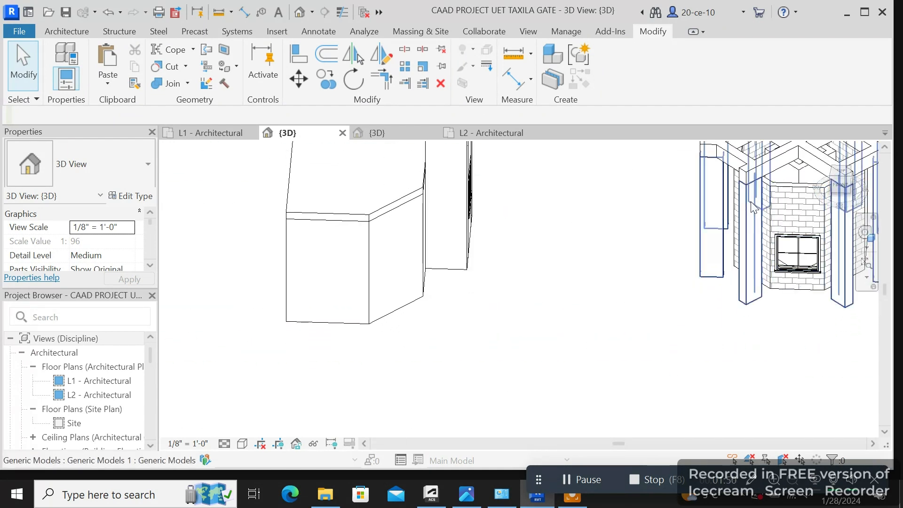
pyautogui.moveTo(565, 228); pyautogui.dragTo(611, 316, button='middle')
pyautogui.click(453, 292)
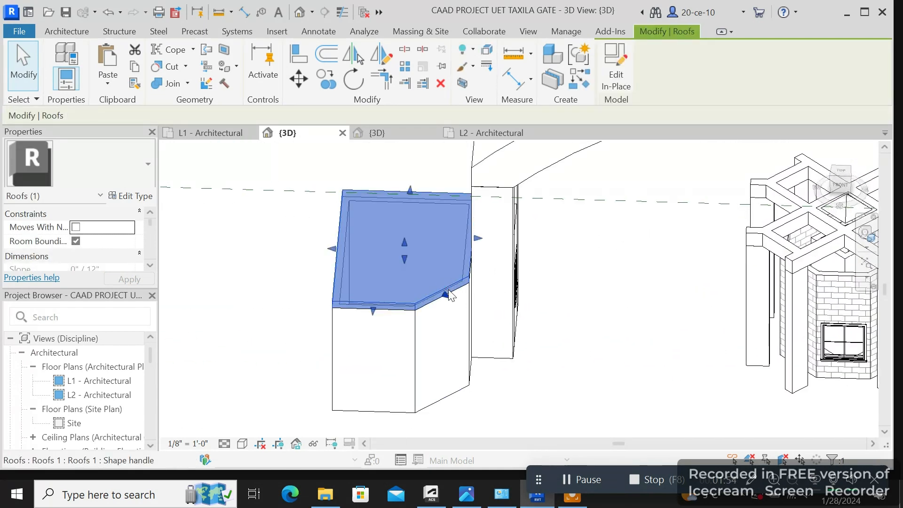
pyautogui.click(534, 292)
# - Select the left room's walls together with its roof in the top view
pyautogui.click(841, 177)
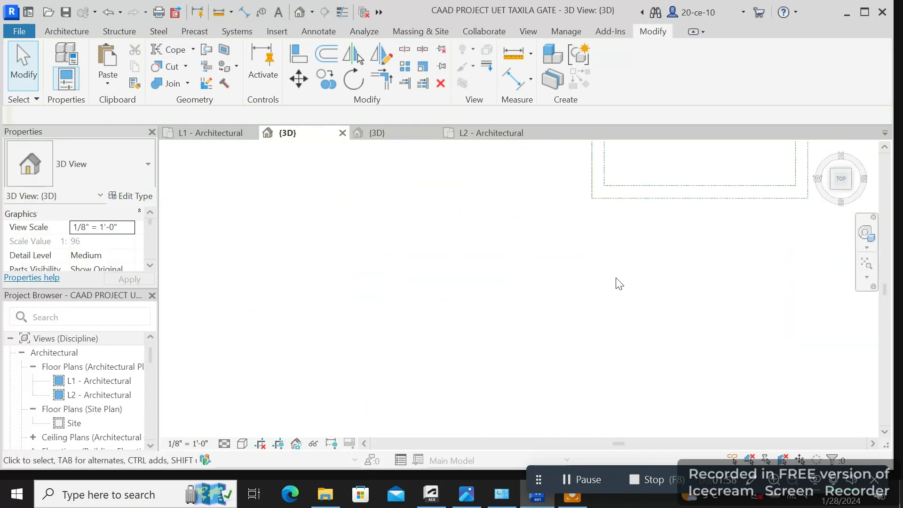
pyautogui.scroll(2, 485, 295)
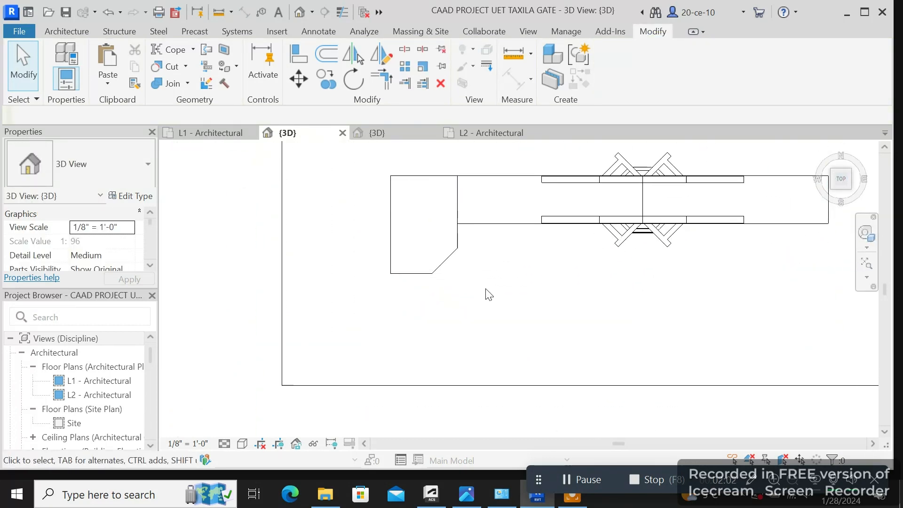
pyautogui.moveTo(375, 156); pyautogui.dragTo(466, 292)
pyautogui.scroll(2, 474, 224)
pyautogui.scroll(-3, 523, 250)
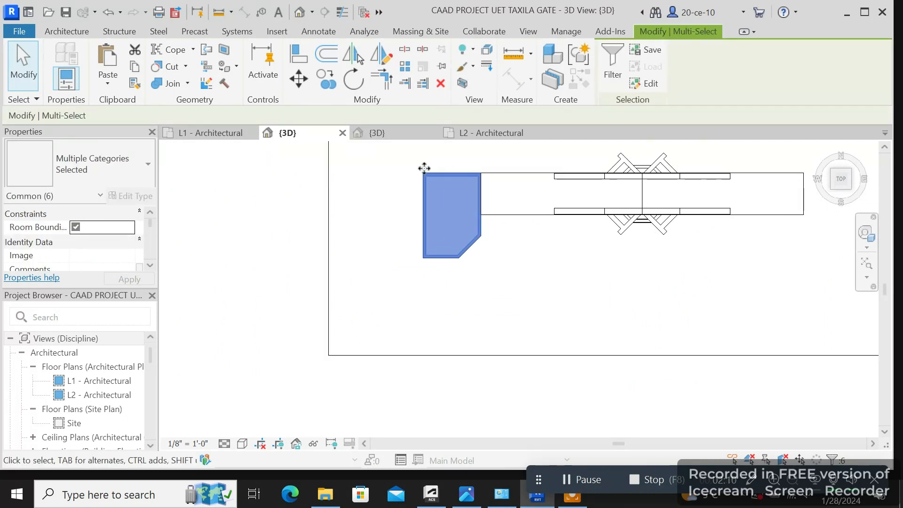
pyautogui.click(382, 56)
pyautogui.scroll(2, 591, 269)
pyautogui.moveTo(668, 146); pyautogui.dragTo(558, 259, button='middle')
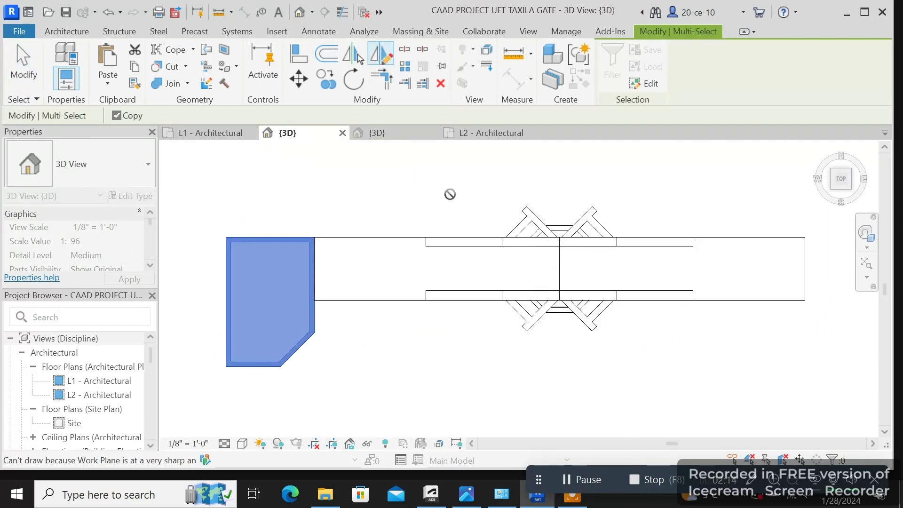
pyautogui.click(353, 55)
pyautogui.scroll(3, 560, 228)
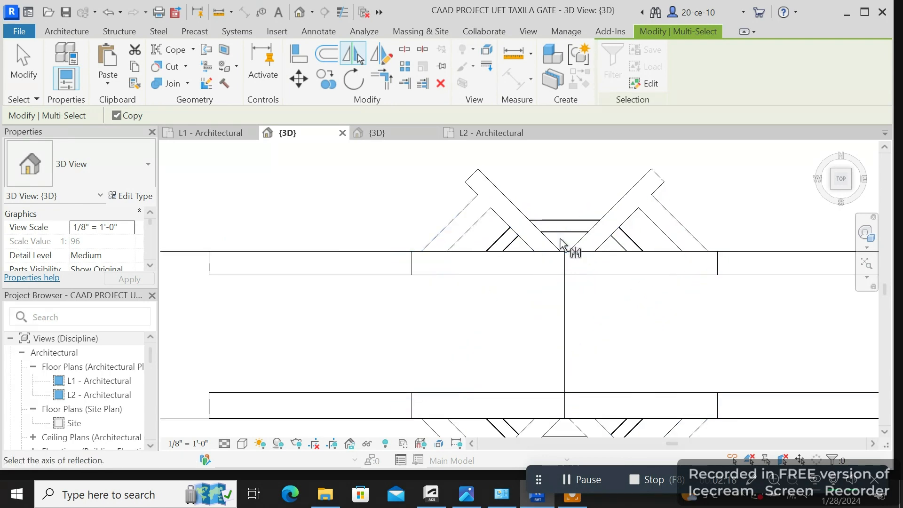
pyautogui.scroll(2, 565, 221)
pyautogui.moveTo(847, 187); pyautogui.dragTo(850, 162)
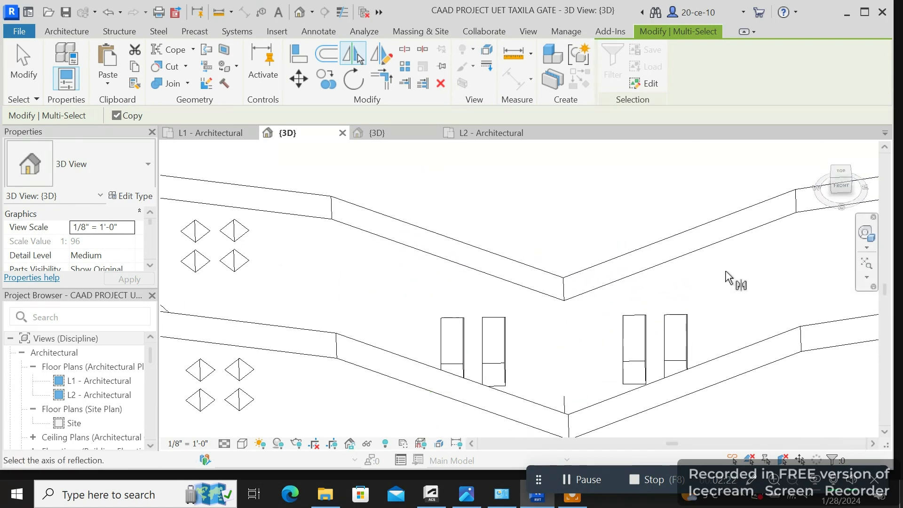
pyautogui.click(845, 187)
pyautogui.scroll(3, 517, 364)
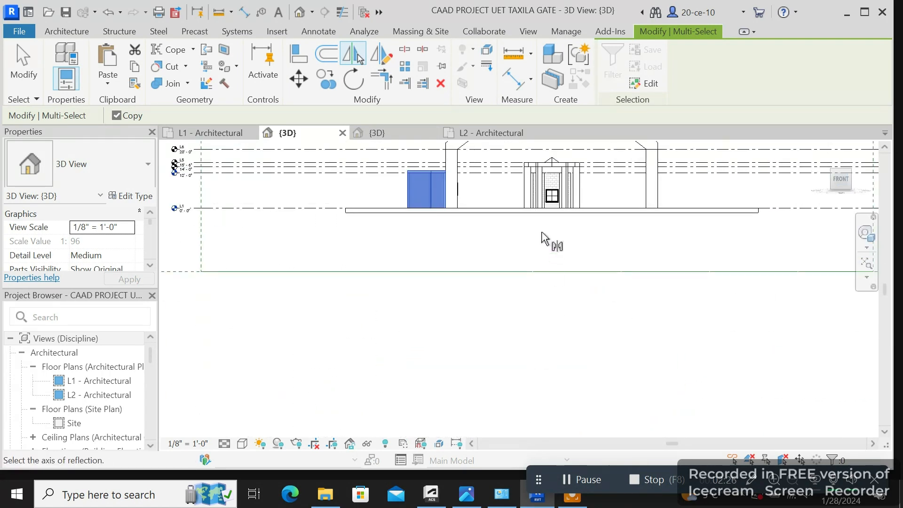
pyautogui.scroll(2, 541, 234)
pyautogui.moveTo(541, 234); pyautogui.dragTo(511, 320, button='middle')
pyautogui.scroll(2, 511, 326)
pyautogui.scroll(1, 555, 247)
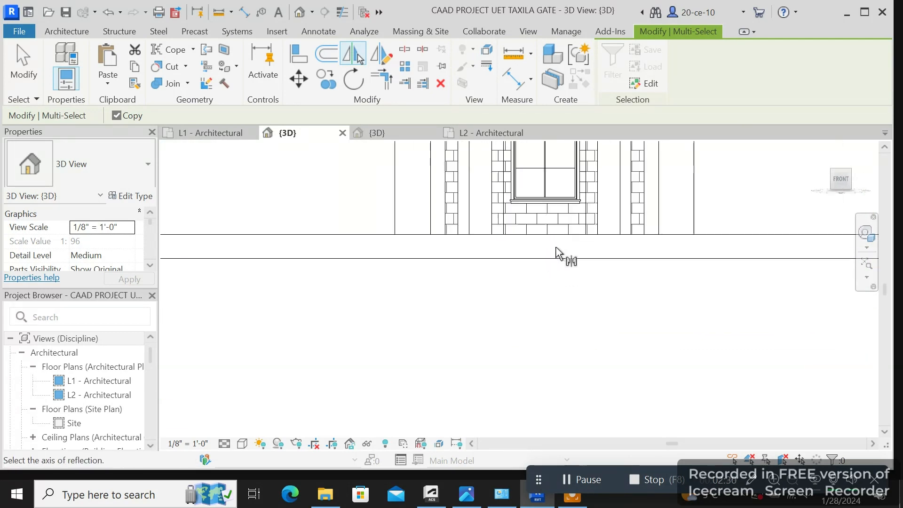
pyautogui.rightClick(566, 290)
pyautogui.click(627, 55)
# - Mirror a copy of the selected left room to the gateway's right side, drawing a vertical axis through the central building's midpoint
pyautogui.scroll(-3, 554, 325)
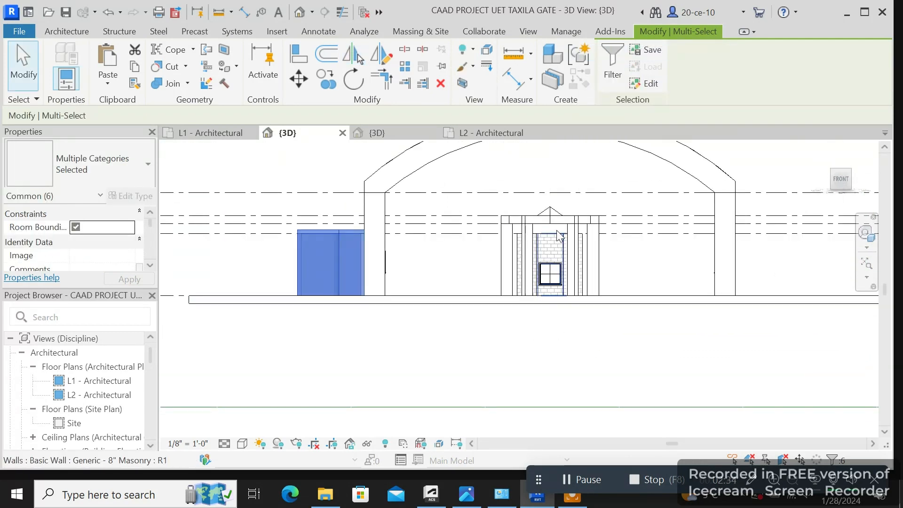
pyautogui.click(381, 54)
pyautogui.scroll(5, 541, 324)
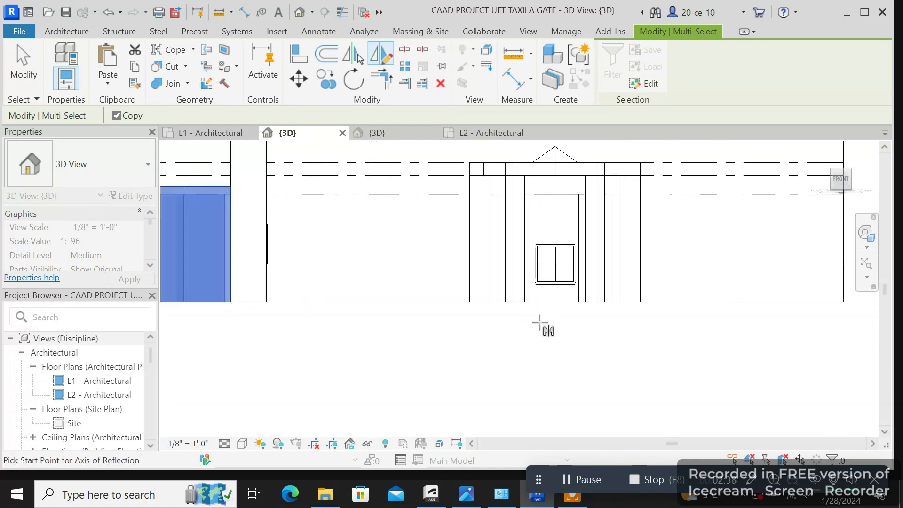
pyautogui.click(561, 309)
pyautogui.scroll(-5, 559, 285)
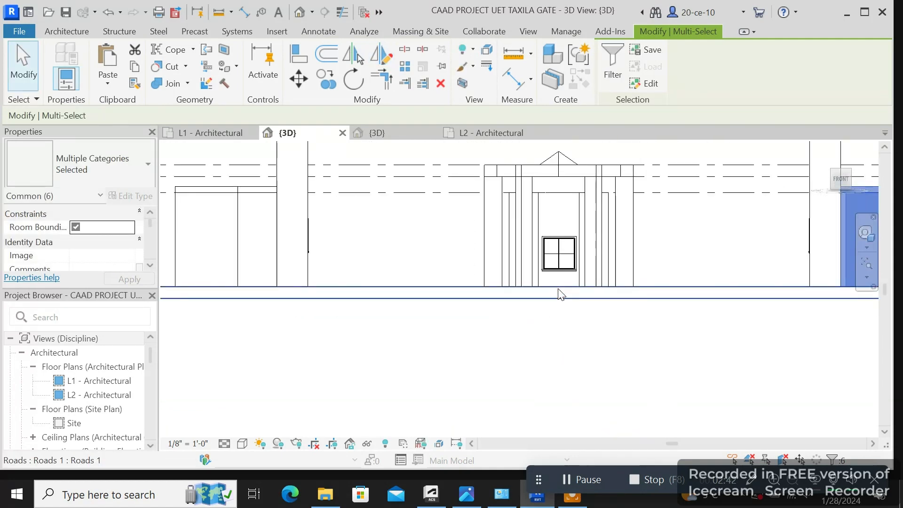
pyautogui.rightClick(581, 318)
pyautogui.click(646, 155)
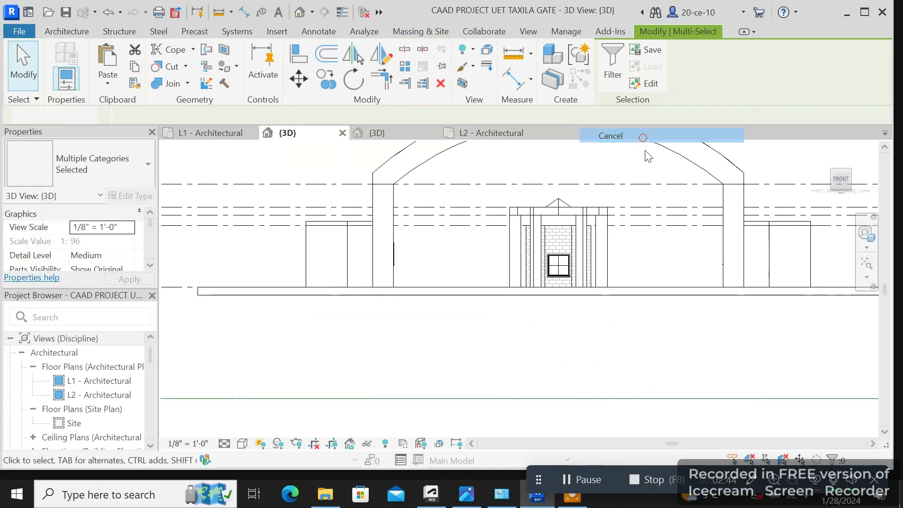
# - Examine the gateway with both side rooms in tilted, front and top views
pyautogui.moveTo(840, 176); pyautogui.dragTo(852, 214)
pyautogui.click(841, 188)
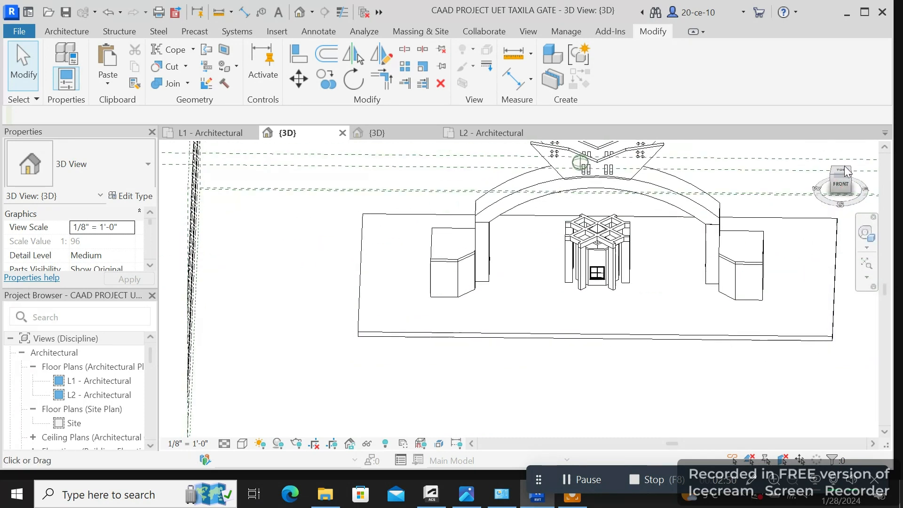
pyautogui.scroll(4, 713, 347)
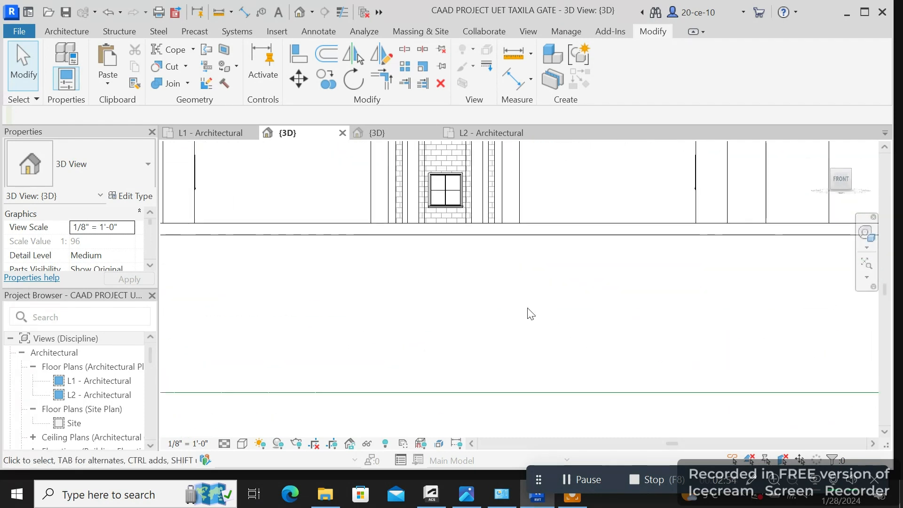
pyautogui.moveTo(516, 297); pyautogui.dragTo(645, 422, button='middle')
pyautogui.moveTo(825, 215); pyautogui.dragTo(834, 235)
pyautogui.click(841, 178)
pyautogui.scroll(7, 531, 317)
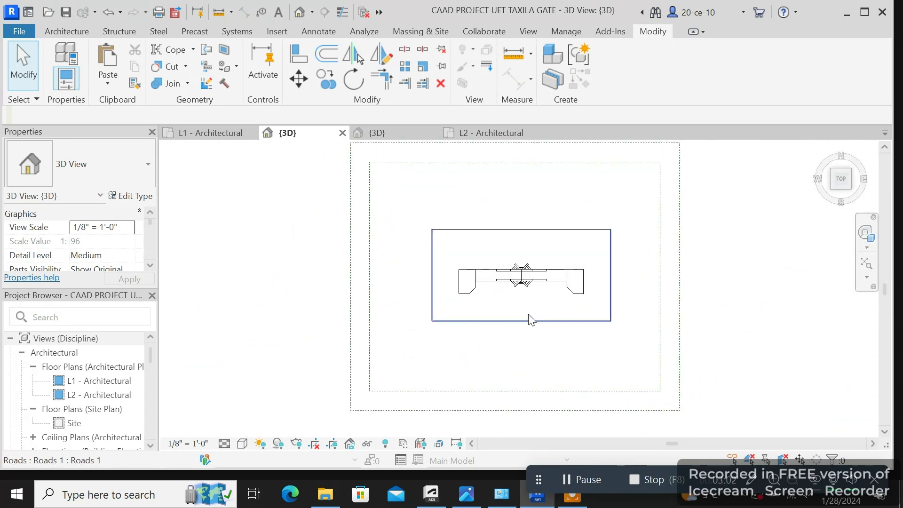
pyautogui.scroll(1, 530, 292)
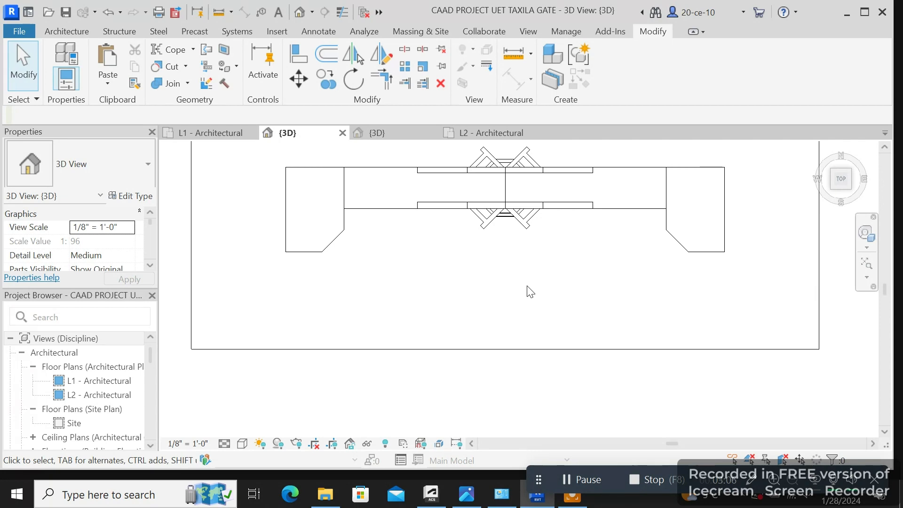
# - Temporarily hide the arch and the winged panels above it, selecting them in the front view
pyautogui.click(843, 178)
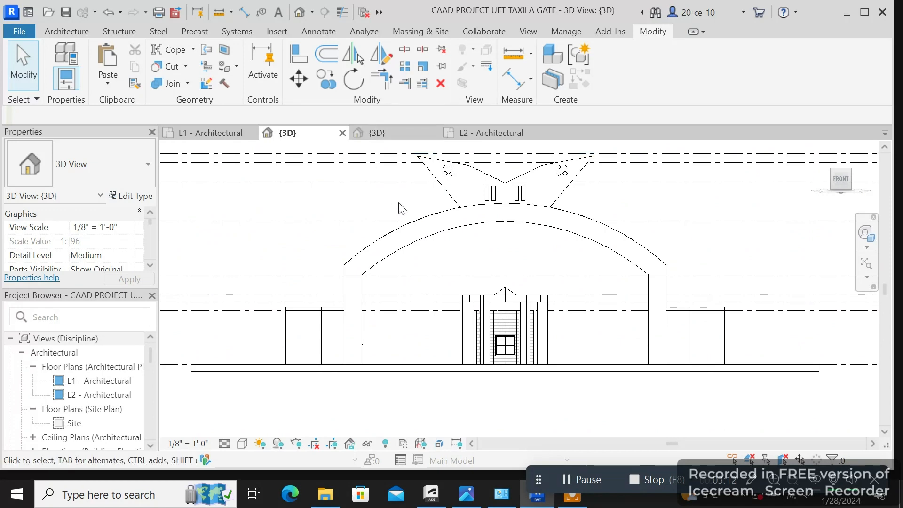
pyautogui.scroll(2, 503, 256)
pyautogui.scroll(-3, 705, 257)
pyautogui.moveTo(754, 262); pyautogui.dragTo(507, 192)
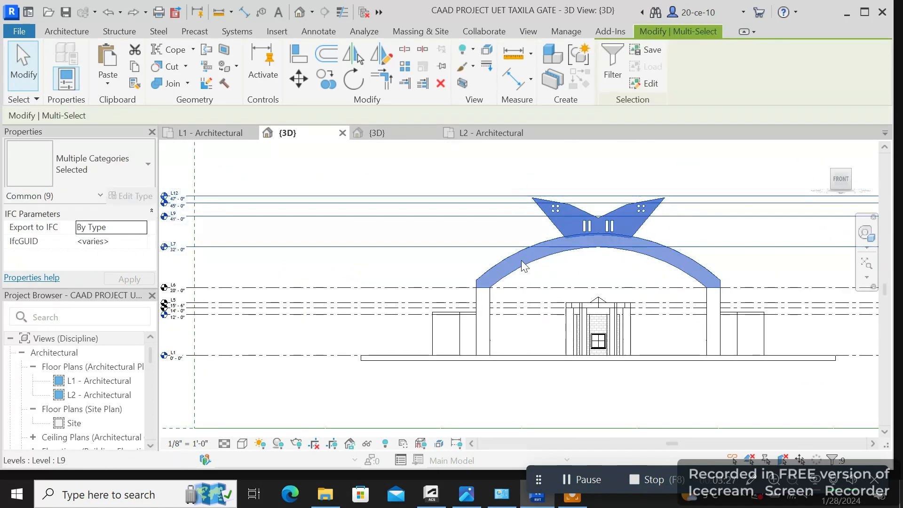
pyautogui.click(367, 443)
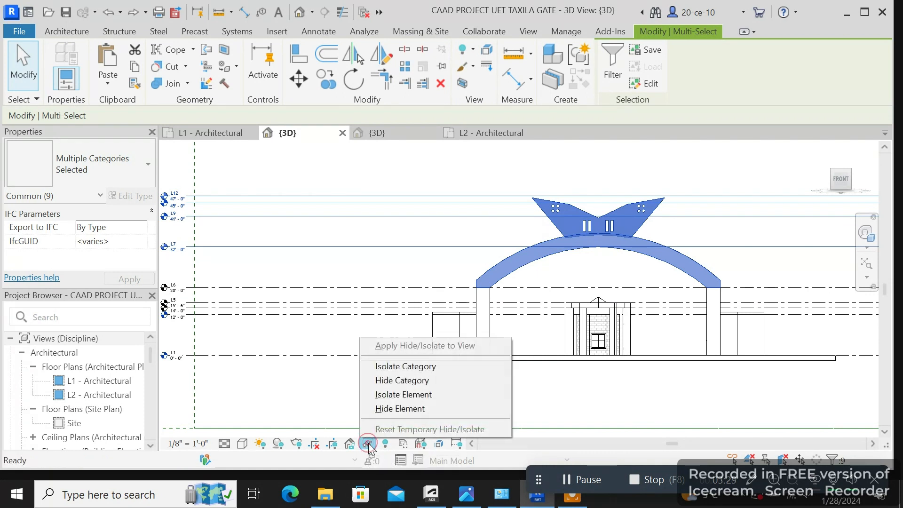
pyautogui.click(391, 409)
# - Temporarily hide the crossing roof beams and the small peaked roof over the central octagonal building
pyautogui.scroll(-3, 511, 374)
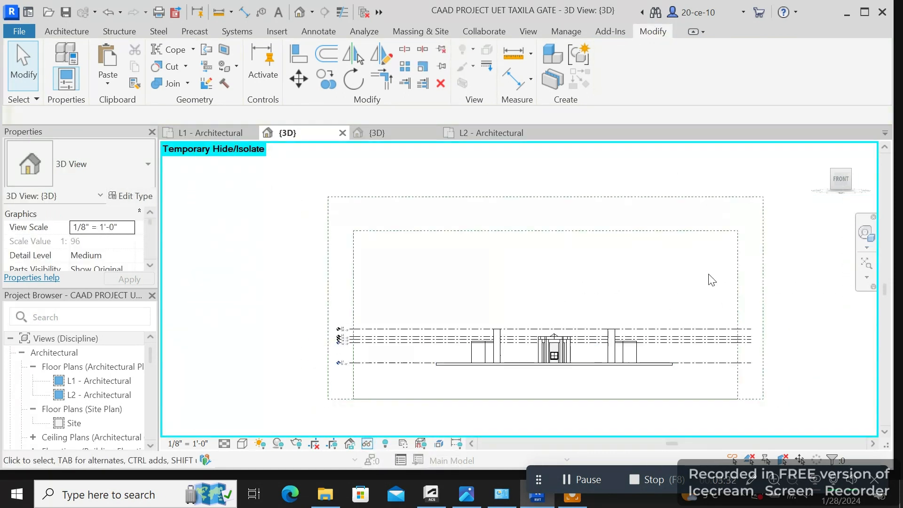
pyautogui.moveTo(836, 193); pyautogui.dragTo(699, 244)
pyautogui.scroll(5, 585, 338)
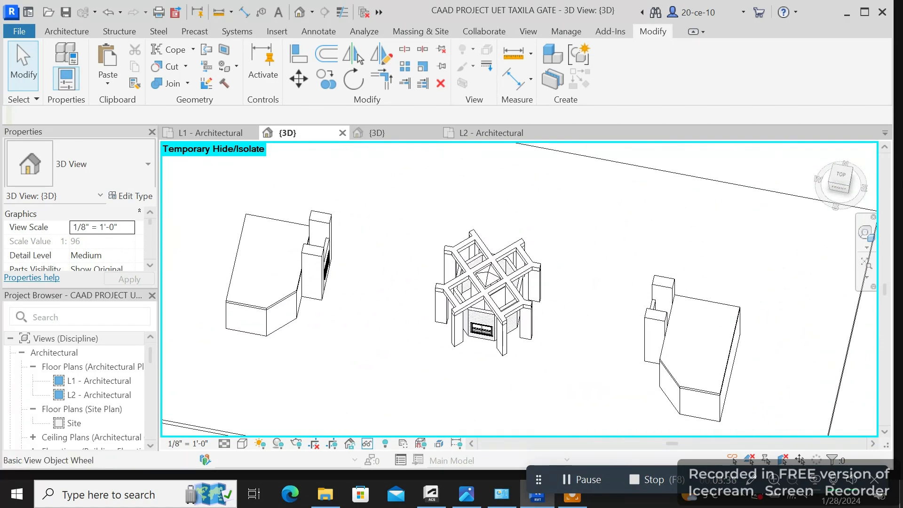
pyautogui.click(846, 184)
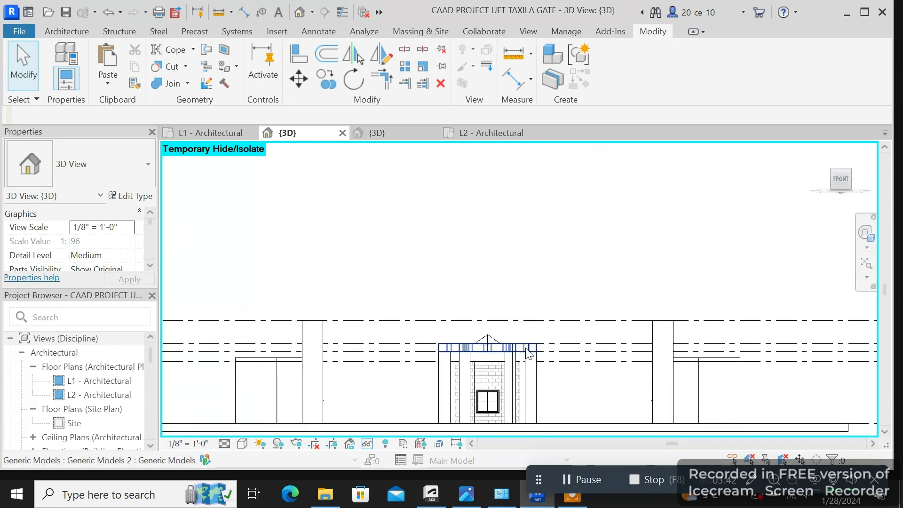
pyautogui.click(526, 349)
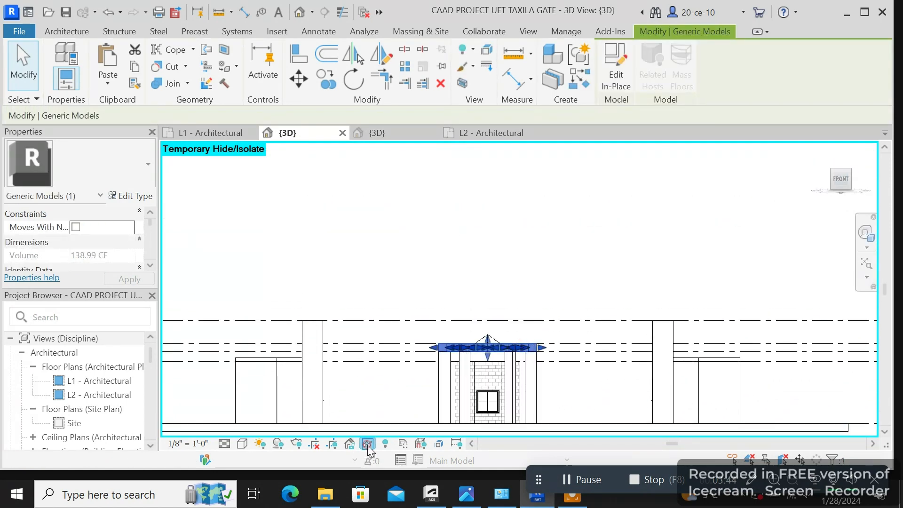
pyautogui.click(367, 445)
pyautogui.click(401, 408)
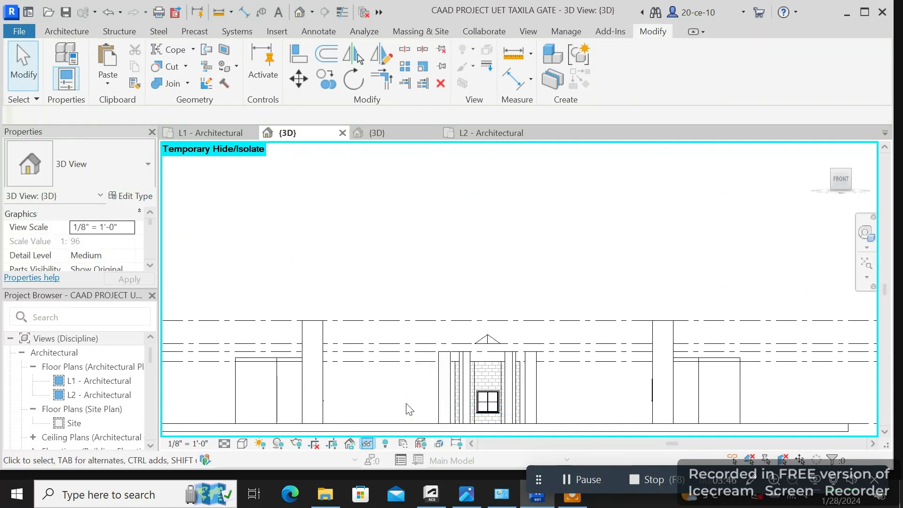
pyautogui.click(495, 345)
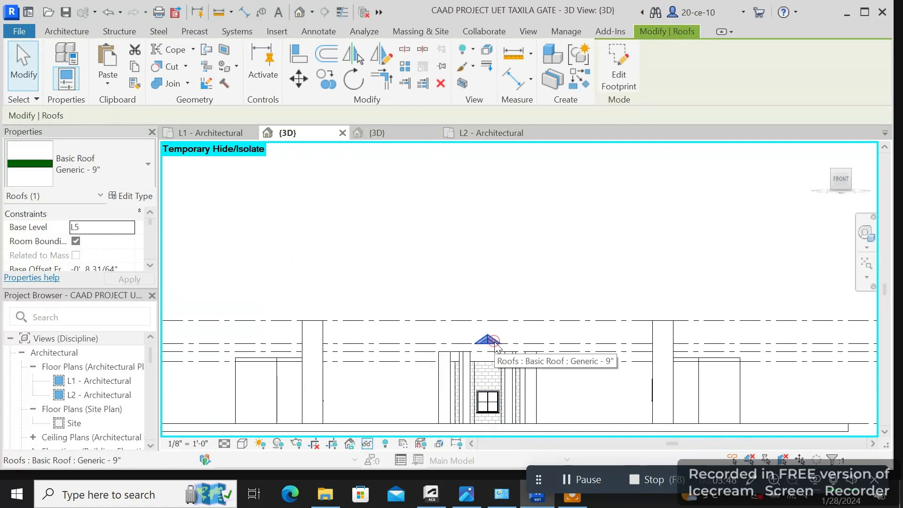
pyautogui.click(368, 445)
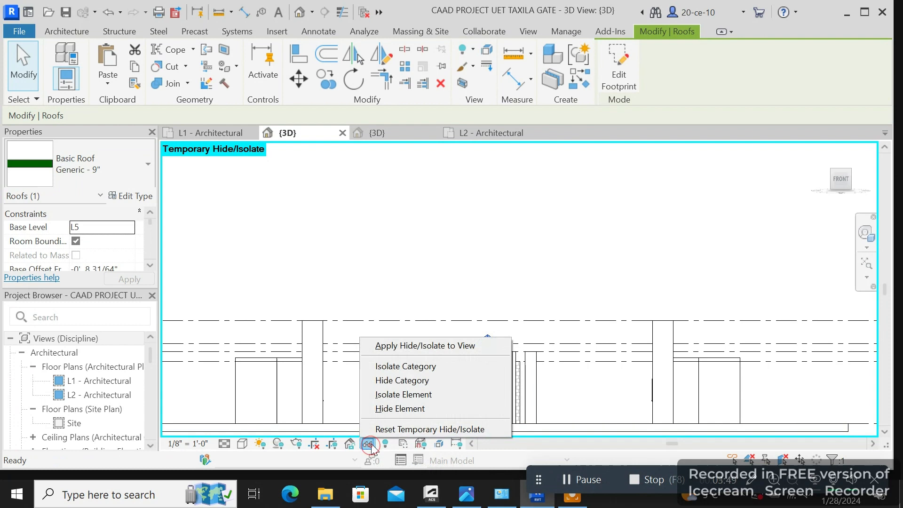
pyautogui.click(400, 409)
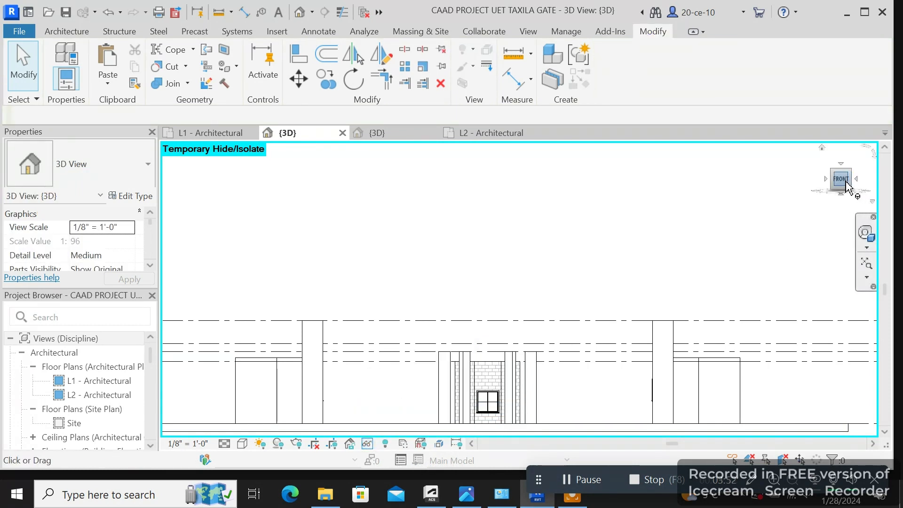
# - Create an in-place model in the Roofs category named Roofs 3, with the central octagonal building in top view
pyautogui.moveTo(847, 186)
pyautogui.mouseDown()
pyautogui.moveTo(827, 185)
pyautogui.moveTo(826, 221)
pyautogui.moveTo(835, 195)
pyautogui.mouseUp()
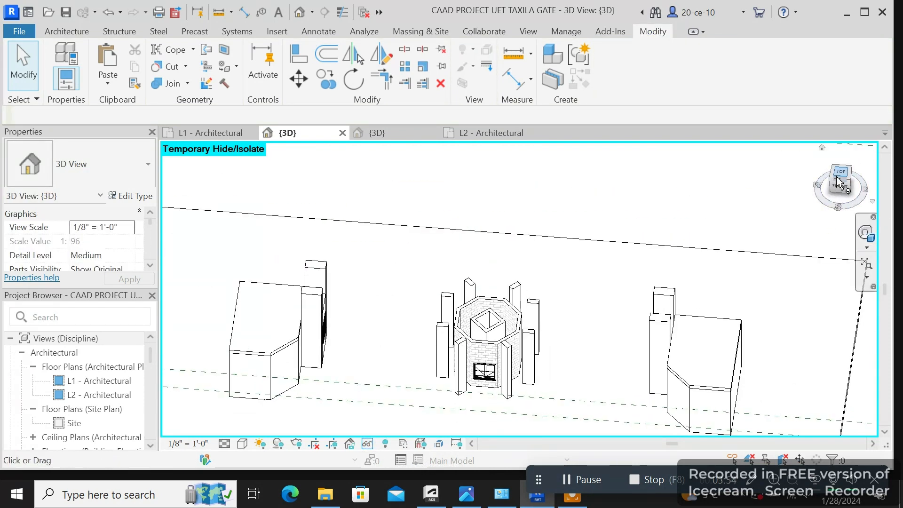
pyautogui.click(839, 184)
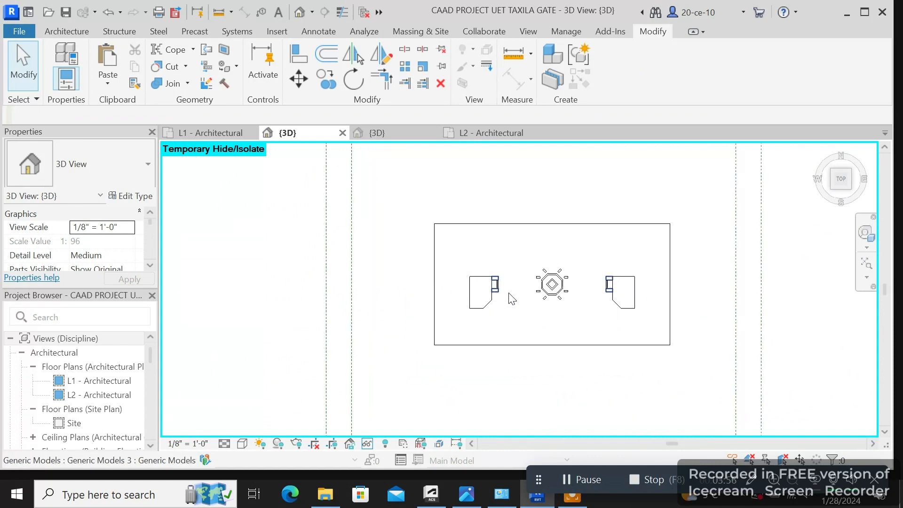
pyautogui.scroll(9, 511, 293)
pyautogui.moveTo(633, 339); pyautogui.dragTo(566, 371, button='middle')
pyautogui.scroll(3, 564, 371)
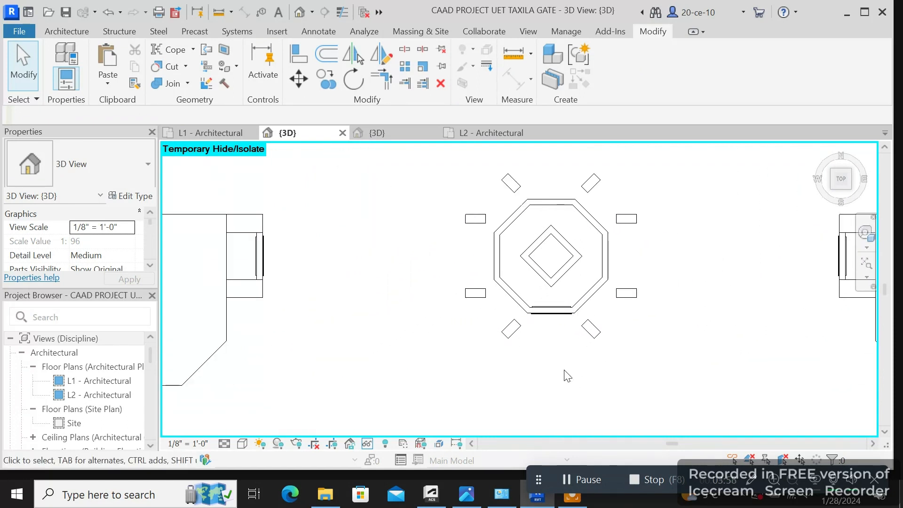
pyautogui.scroll(2, 567, 375)
pyautogui.click(66, 32)
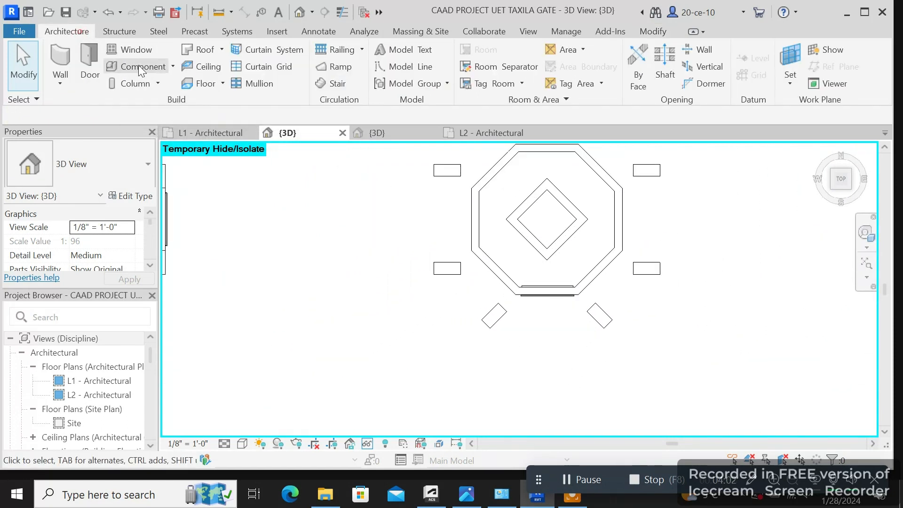
pyautogui.click(172, 67)
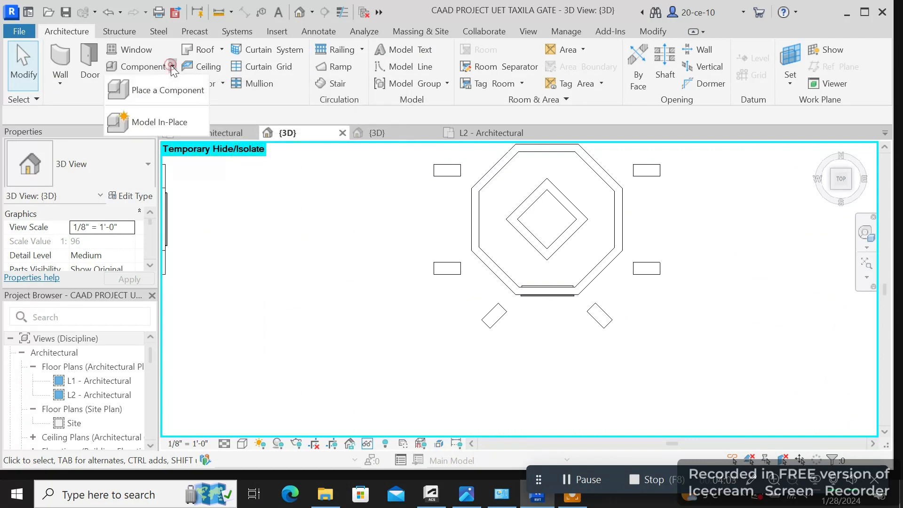
pyautogui.click(170, 126)
pyautogui.scroll(-5, 409, 230)
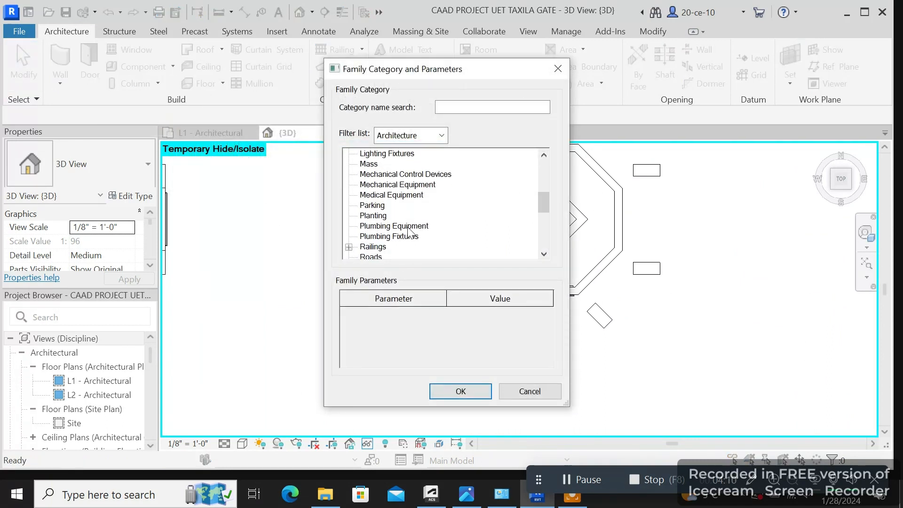
pyautogui.scroll(-2, 408, 233)
pyautogui.click(462, 393)
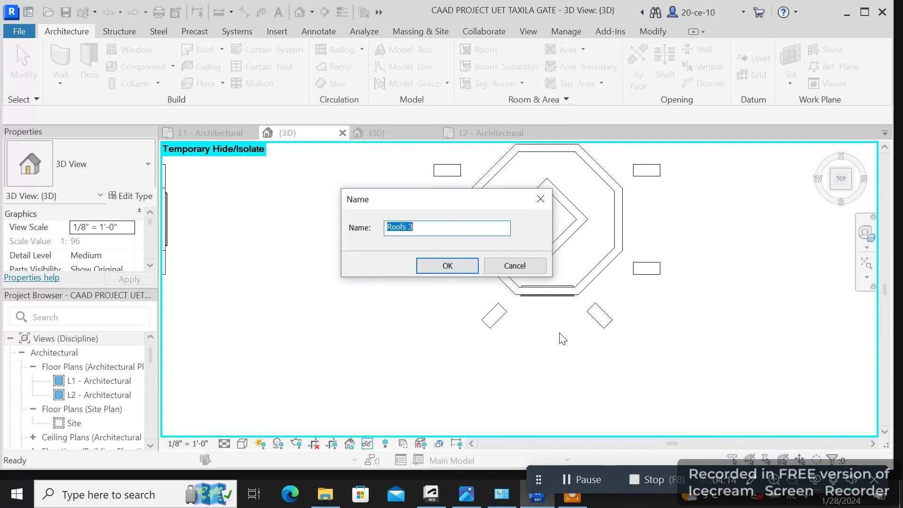
pyautogui.press('Return')
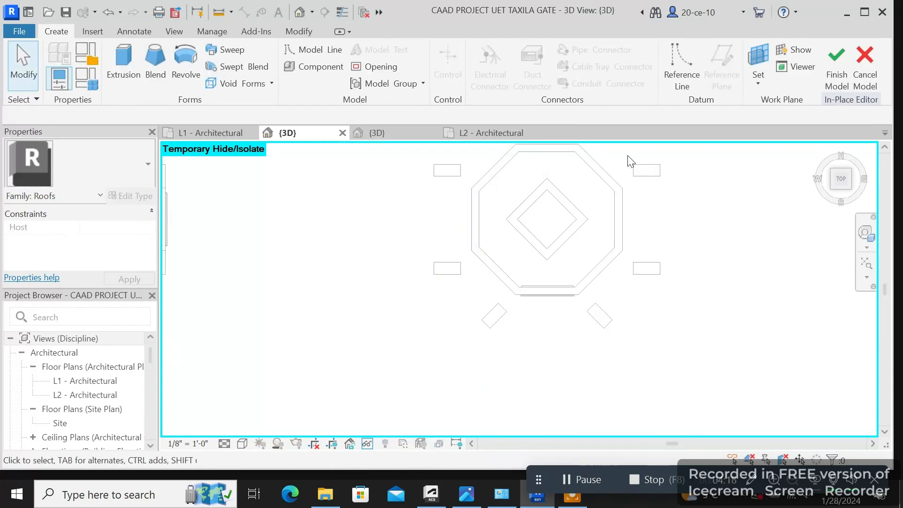
# - Start an extrusion for the central building's roof and pick the ground slab as its work plane
pyautogui.click(123, 61)
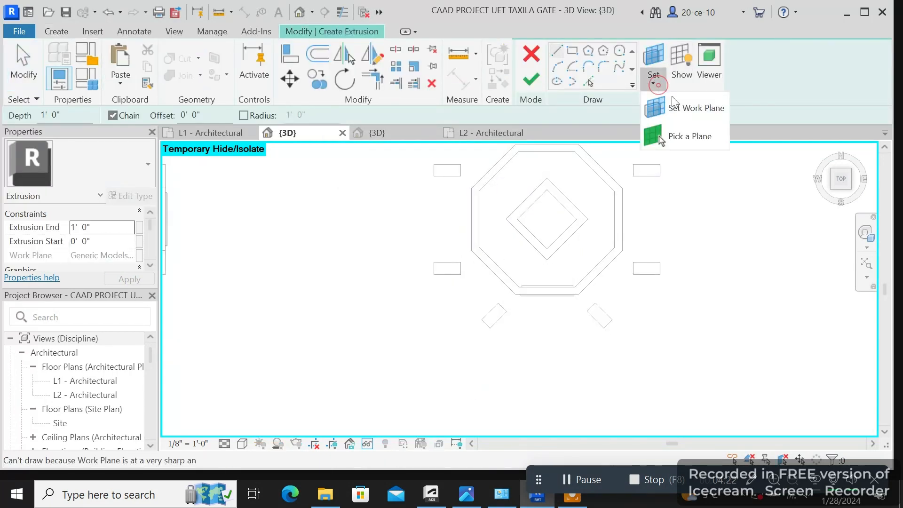
pyautogui.click(684, 135)
pyautogui.scroll(-5, 552, 216)
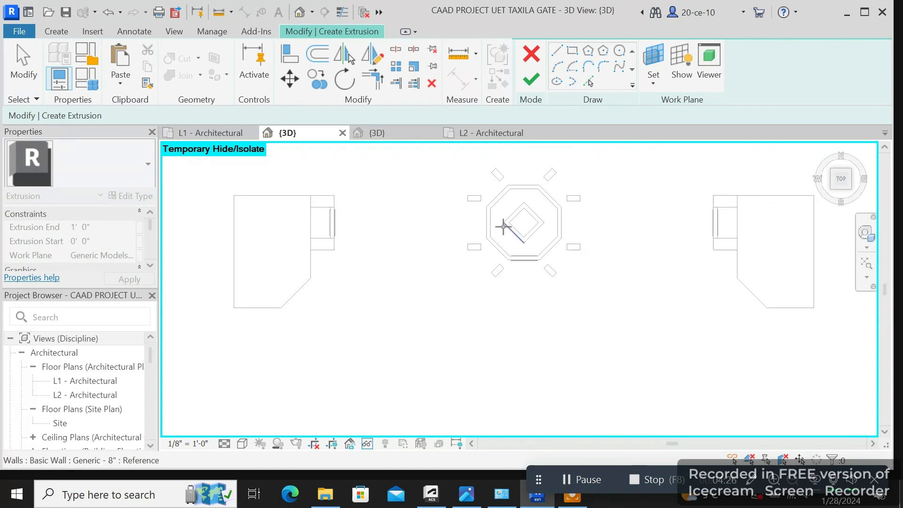
pyautogui.click(282, 259)
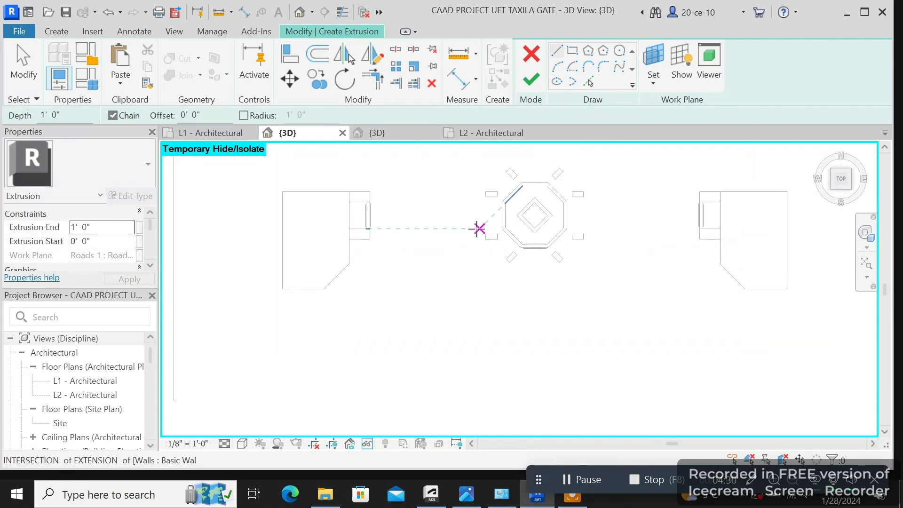
# - Trace the octagonal building's outer wall edge with lines along its back, back-right and right sides
pyautogui.scroll(2, 540, 155)
pyautogui.scroll(3, 466, 252)
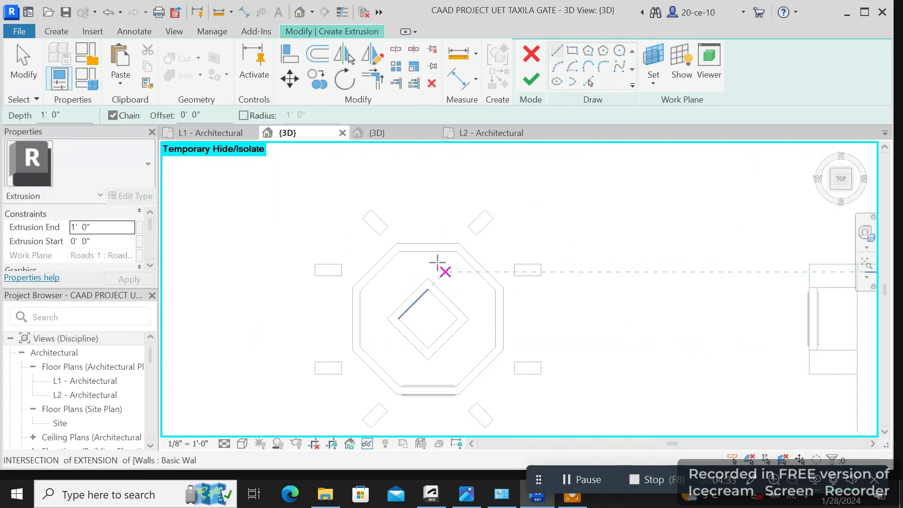
pyautogui.click(396, 244)
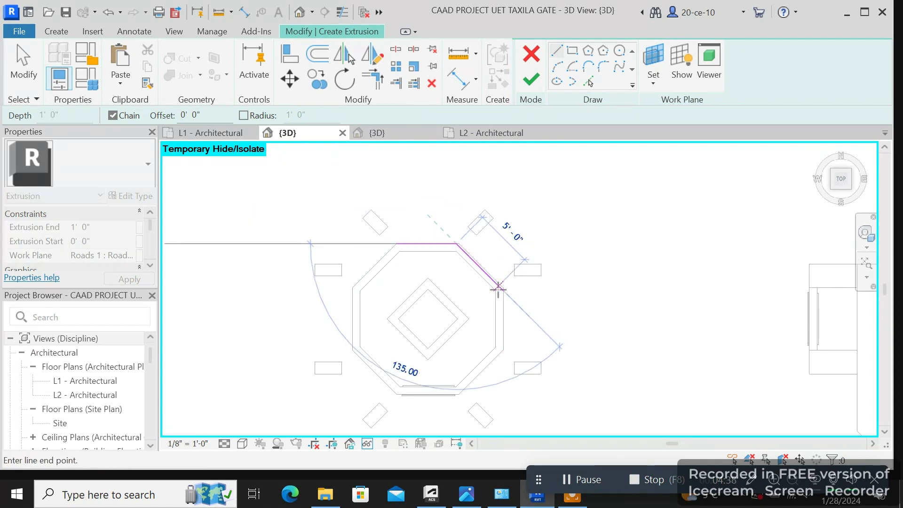
pyautogui.scroll(3, 498, 288)
pyautogui.moveTo(505, 263); pyautogui.dragTo(515, 302, button='middle')
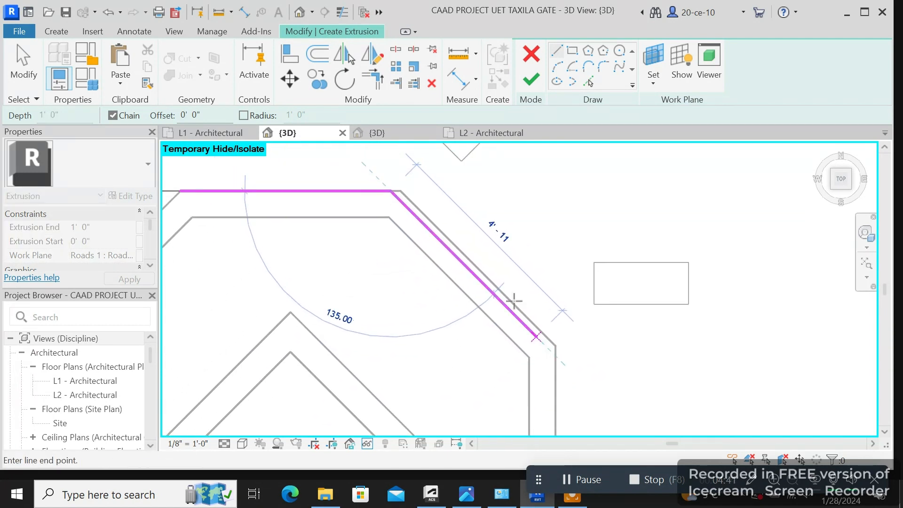
pyautogui.click(402, 190)
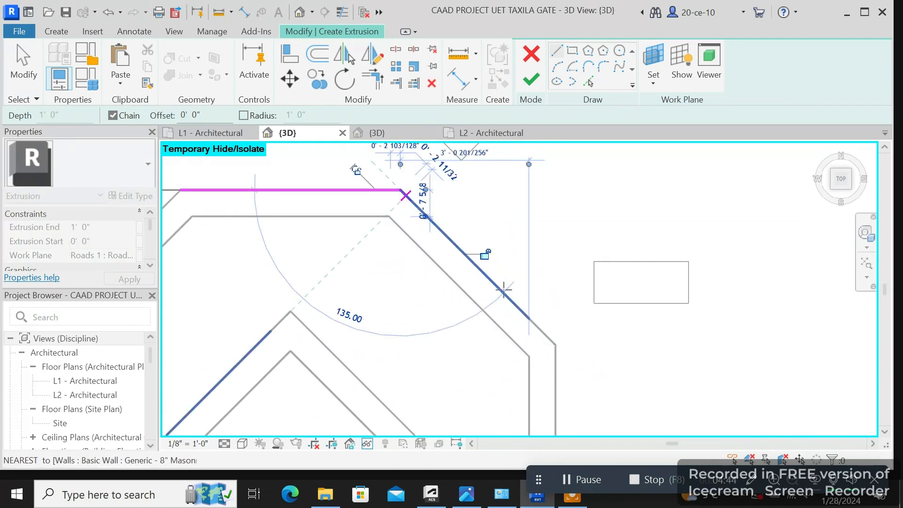
pyautogui.click(556, 345)
pyautogui.scroll(-1, 569, 376)
pyautogui.moveTo(572, 402); pyautogui.dragTo(567, 174, button='middle')
pyautogui.click(553, 313)
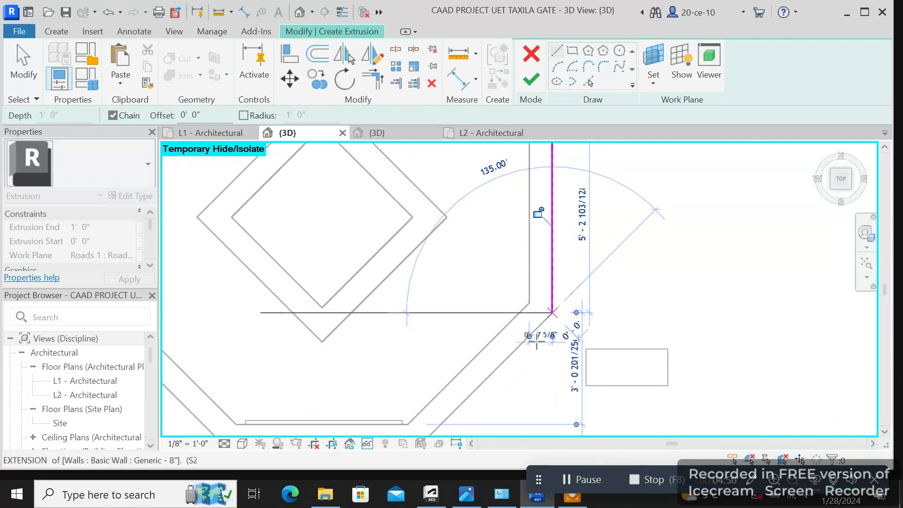
# - Trace the remaining front and left sides of the octagon back to the starting corner, closing the extrusion outline
pyautogui.moveTo(555, 322); pyautogui.dragTo(710, 151, button='middle')
pyautogui.click(606, 245)
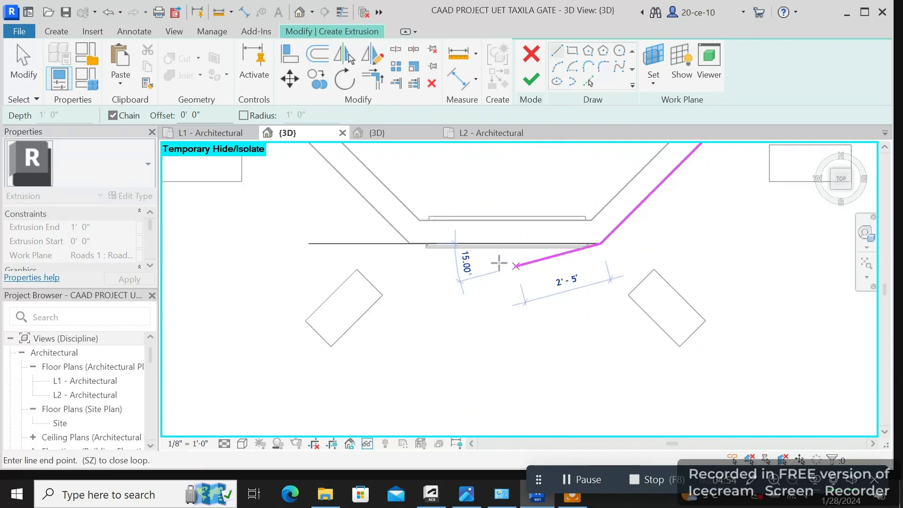
pyautogui.click(410, 243)
pyautogui.moveTo(360, 221); pyautogui.dragTo(502, 347, button='middle')
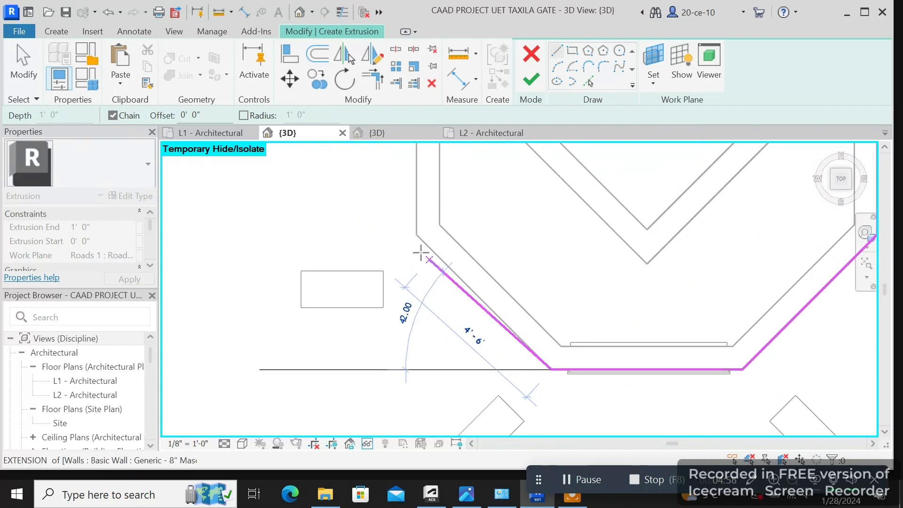
pyautogui.click(416, 235)
pyautogui.moveTo(416, 195); pyautogui.dragTo(456, 367, button='middle')
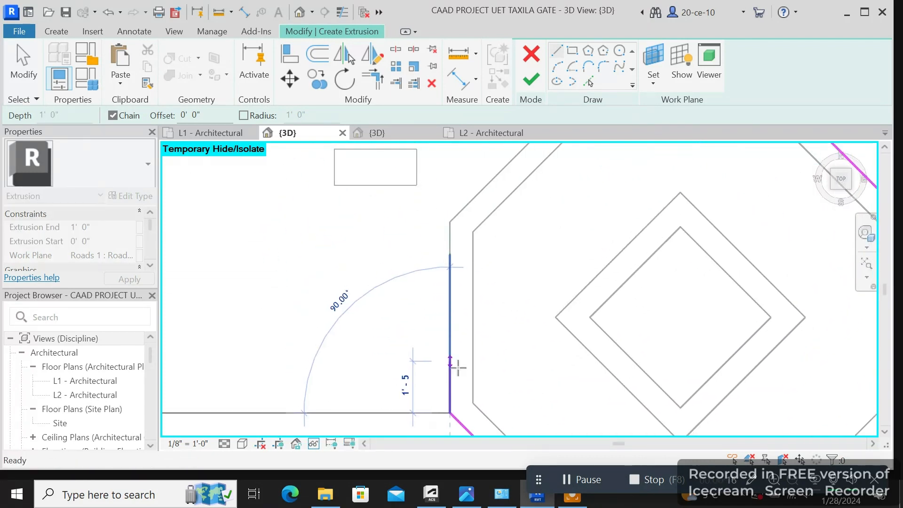
pyautogui.click(452, 255)
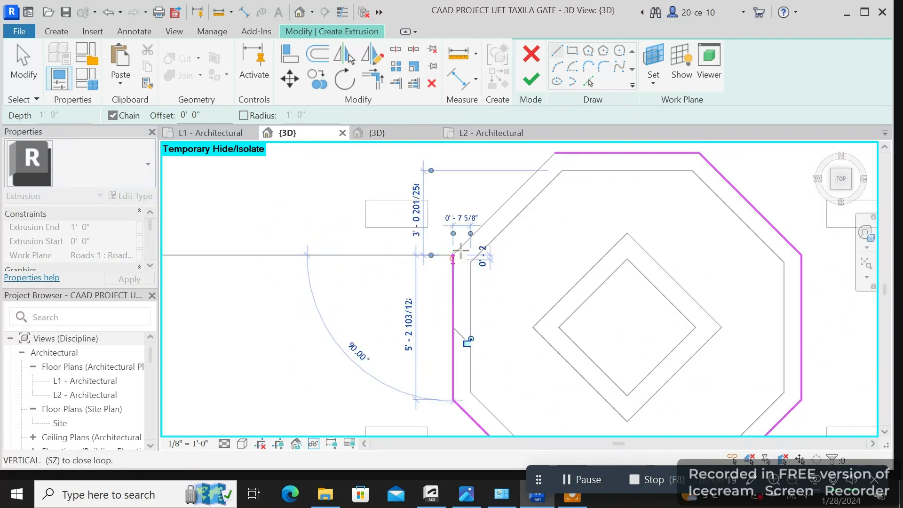
pyautogui.rightClick(555, 153)
pyautogui.click(586, 164)
pyautogui.rightClick(598, 208)
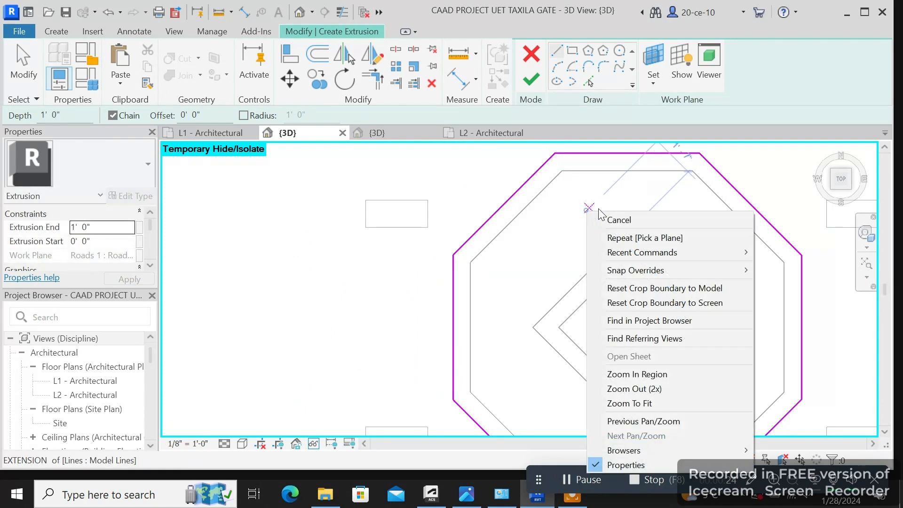
pyautogui.click(608, 218)
# - Finish the octagonal extrusion with a depth of 1' 0" and complete the in-place roof model
pyautogui.scroll(-3, 578, 233)
pyautogui.click(531, 85)
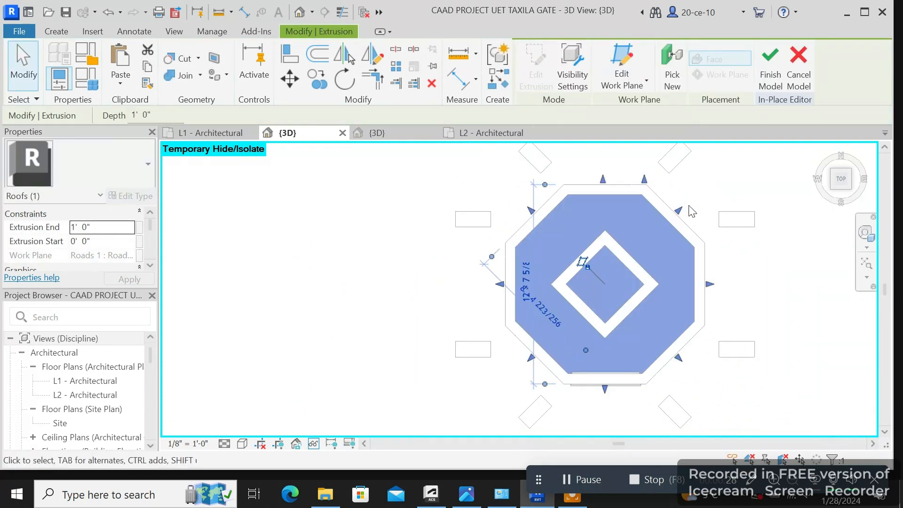
pyautogui.click(775, 75)
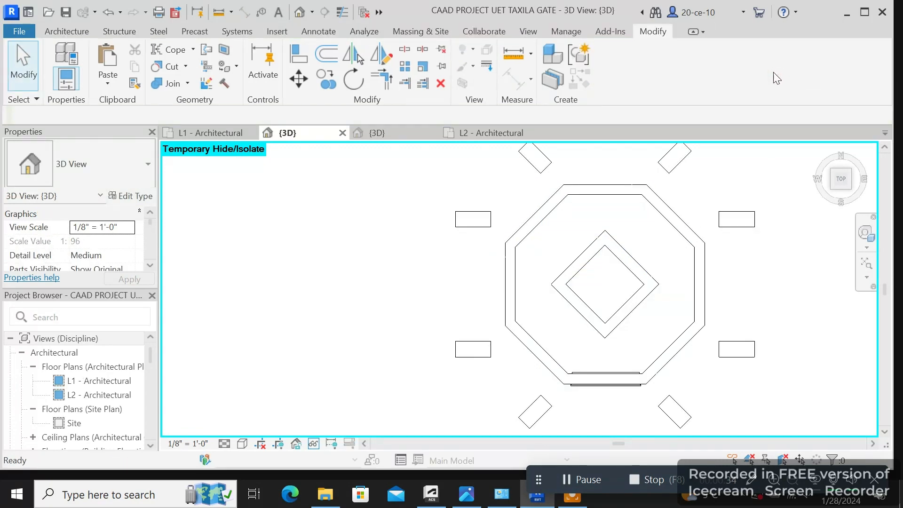
pyautogui.click(844, 188)
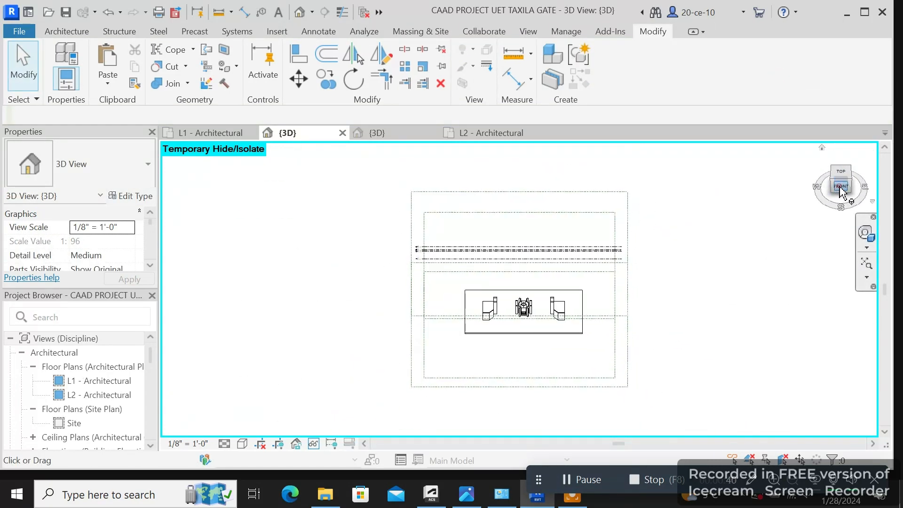
# - Select the central building's octagonal roof and stretch it from ground level up to the top of the walls
pyautogui.scroll(5, 512, 331)
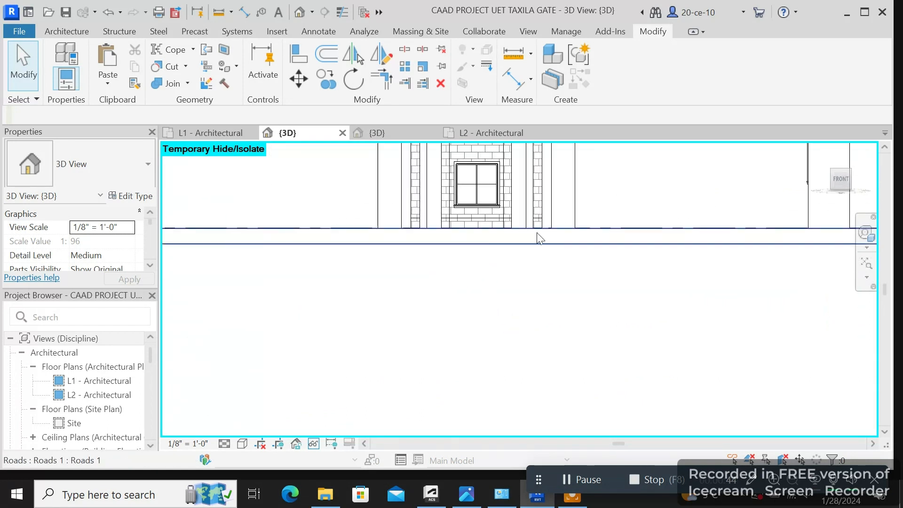
pyautogui.scroll(4, 516, 276)
pyautogui.moveTo(481, 259); pyautogui.dragTo(511, 373, button='middle')
pyautogui.scroll(1, 557, 329)
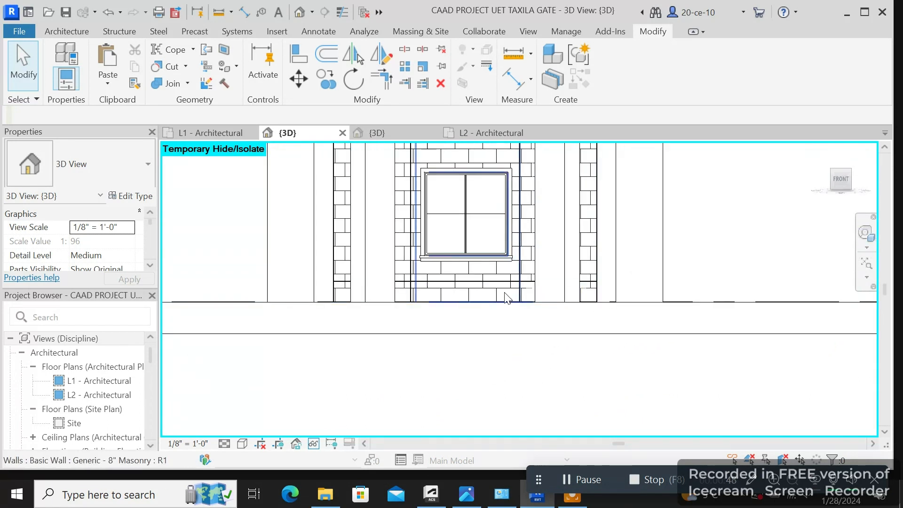
pyautogui.click(439, 287)
pyautogui.scroll(-3, 447, 343)
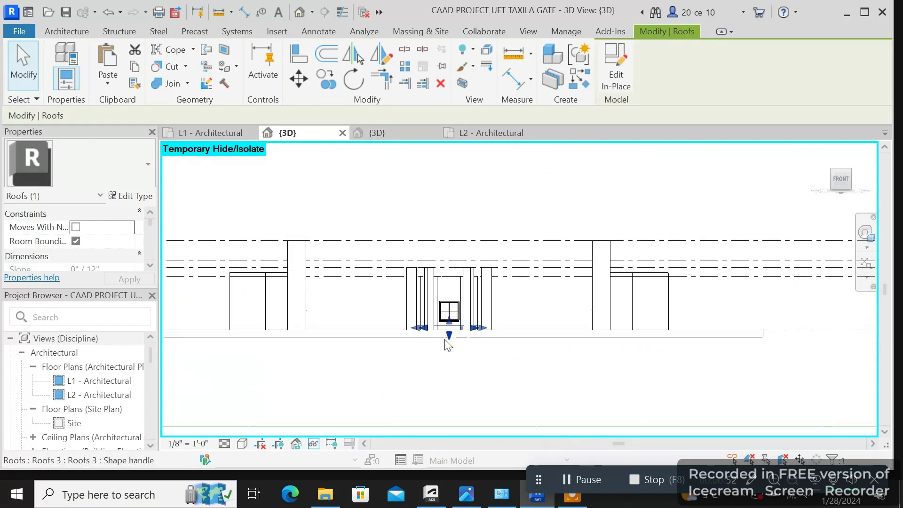
pyautogui.moveTo(447, 344); pyautogui.dragTo(429, 409, button='middle')
pyautogui.scroll(2, 450, 409)
pyautogui.moveTo(460, 368); pyautogui.dragTo(463, 306)
pyautogui.moveTo(461, 386); pyautogui.dragTo(470, 324)
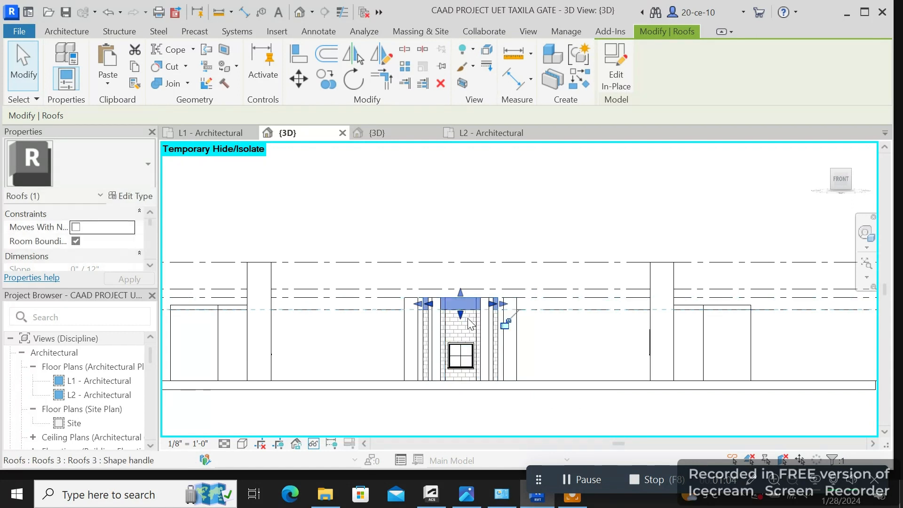
# - Lower the top edge of the octagonal roof to make it thinner
pyautogui.scroll(5, 471, 324)
pyautogui.moveTo(438, 175); pyautogui.dragTo(442, 169)
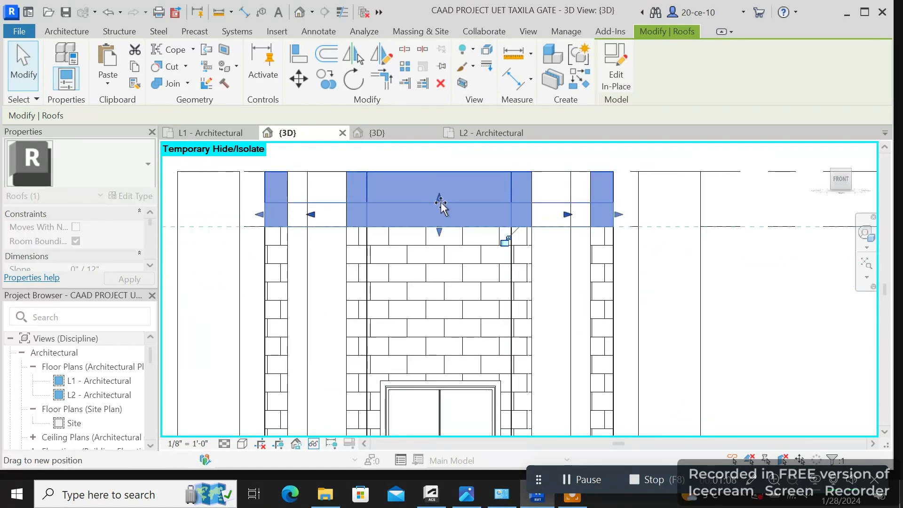
pyautogui.moveTo(441, 205); pyautogui.dragTo(440, 204)
pyautogui.click(622, 294)
pyautogui.scroll(-6, 538, 323)
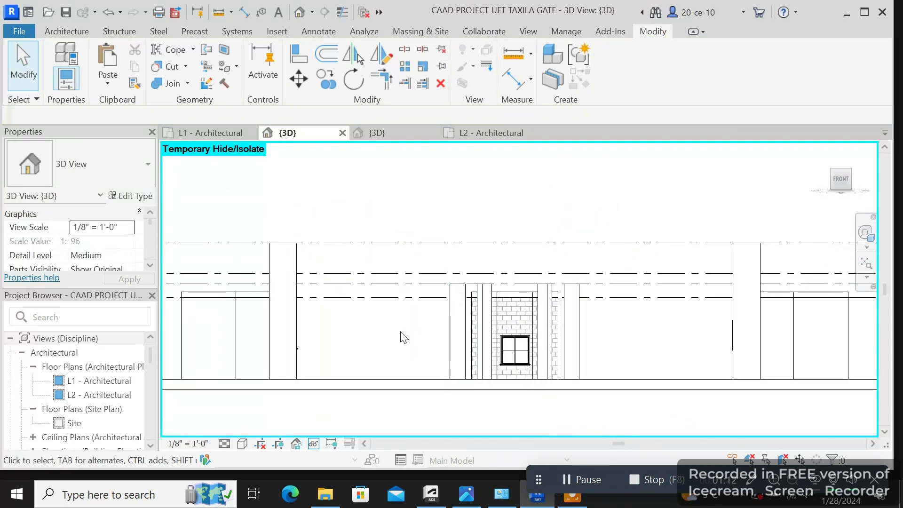
# - Copy level L2 upward to create a new level at 12' 6"
pyautogui.moveTo(436, 339); pyautogui.dragTo(762, 341, button='middle')
pyautogui.moveTo(322, 333); pyautogui.dragTo(697, 343, button='middle')
pyautogui.scroll(2, 544, 306)
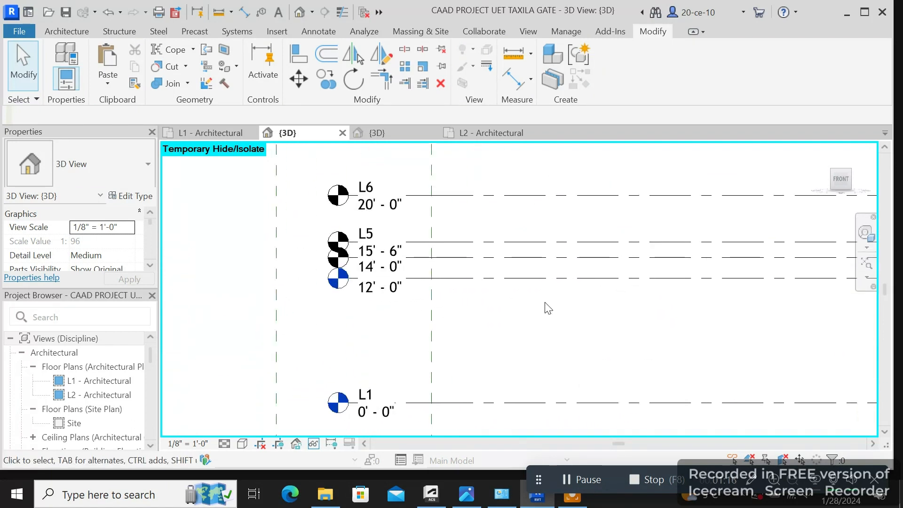
pyautogui.click(550, 279)
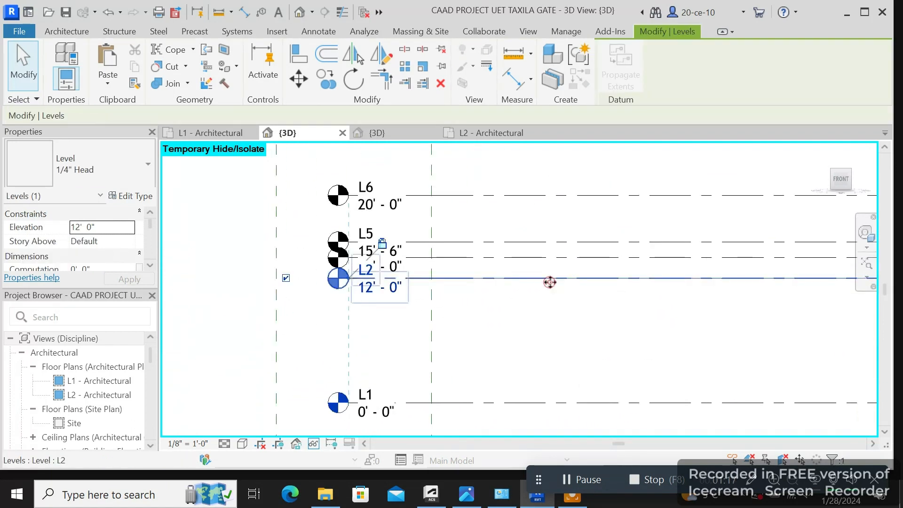
pyautogui.click(326, 79)
pyautogui.scroll(3, 526, 272)
pyautogui.click(522, 248)
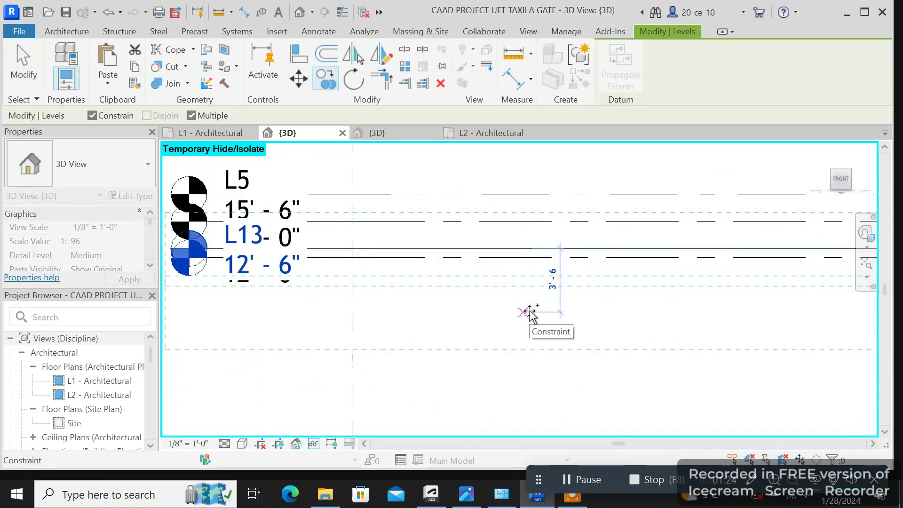
pyautogui.rightClick(531, 312)
pyautogui.click(590, 58)
# - Lower the top edge of the left side room's roof to the 12' 6" level
pyautogui.moveTo(533, 309); pyautogui.dragTo(309, 303, button='middle')
pyautogui.scroll(-2, 309, 301)
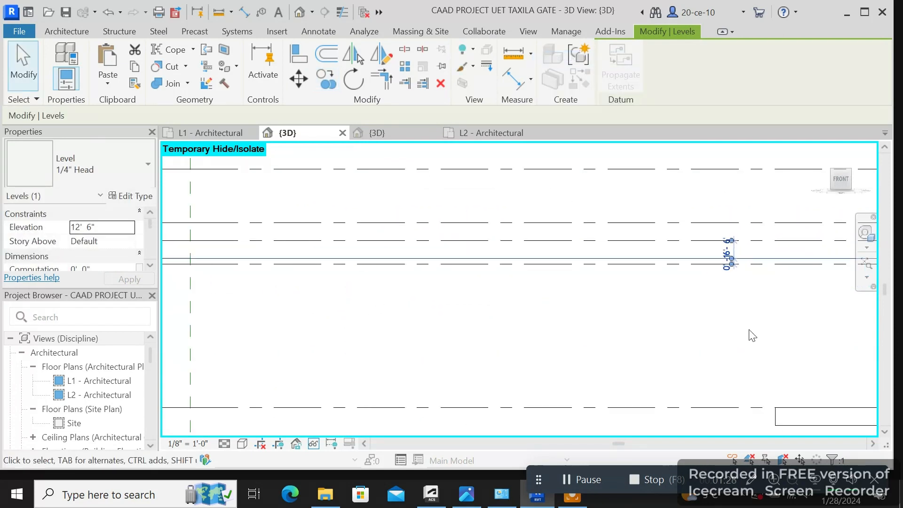
pyautogui.moveTo(752, 335); pyautogui.dragTo(340, 295, button='middle')
pyautogui.scroll(4, 456, 287)
pyautogui.click(549, 222)
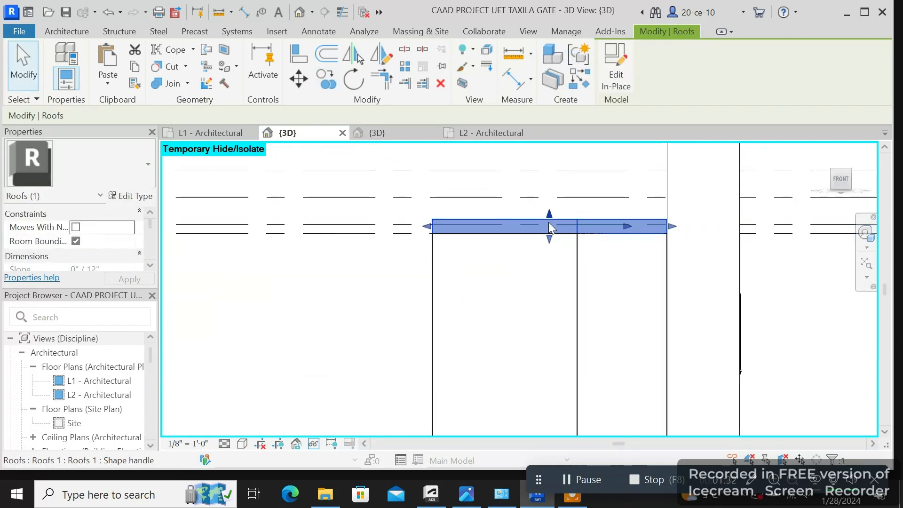
pyautogui.moveTo(549, 222); pyautogui.dragTo(551, 227)
pyautogui.scroll(3, 538, 264)
pyautogui.moveTo(556, 182); pyautogui.dragTo(470, 347, button='middle')
pyautogui.moveTo(488, 319); pyautogui.dragTo(492, 321)
# - Lower the top edge of the central octagonal roof to level L13
pyautogui.scroll(-4, 492, 320)
pyautogui.moveTo(813, 349); pyautogui.dragTo(482, 323, button='middle')
pyautogui.moveTo(593, 335); pyautogui.dragTo(465, 358, button='middle')
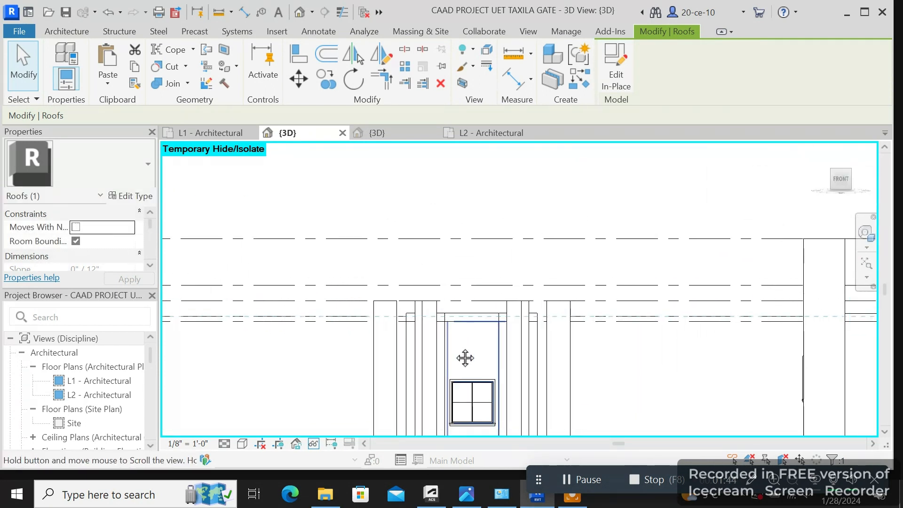
pyautogui.scroll(4, 476, 345)
pyautogui.click(539, 255)
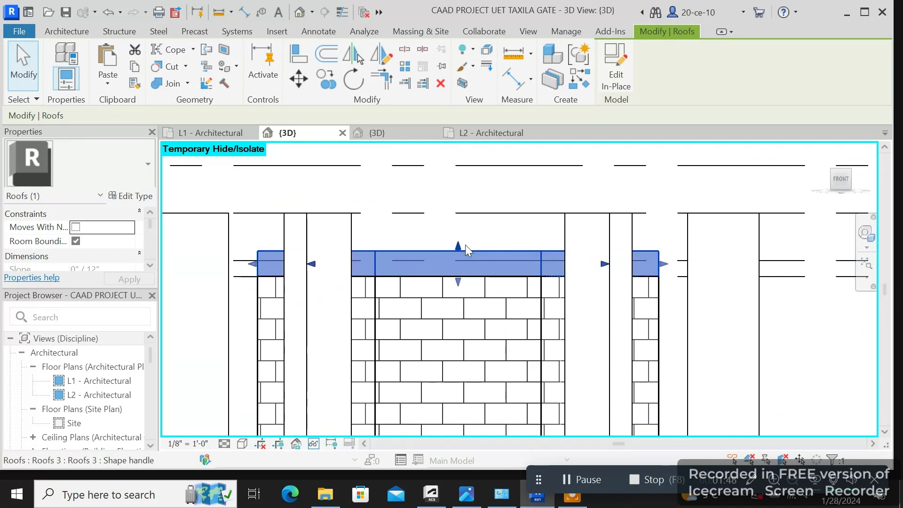
pyautogui.moveTo(459, 247); pyautogui.dragTo(460, 263)
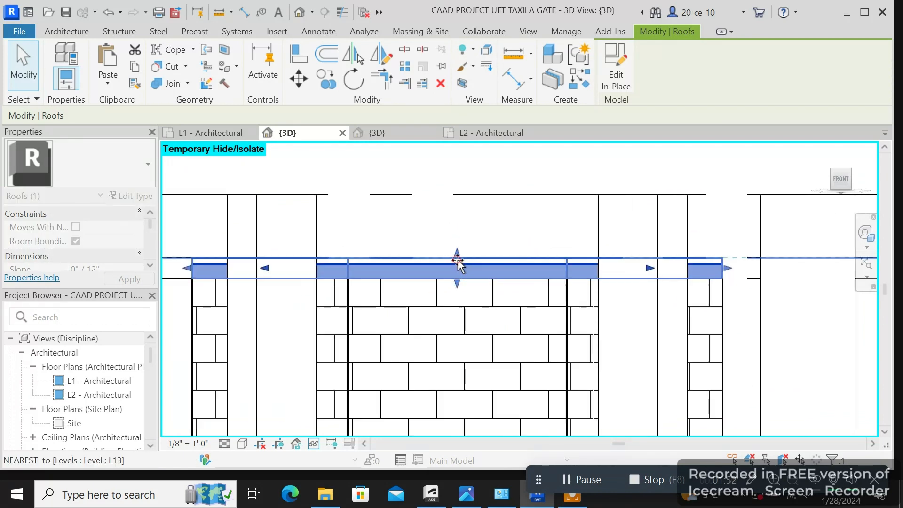
pyautogui.scroll(-3, 459, 260)
pyautogui.click(635, 350)
pyautogui.scroll(-5, 633, 347)
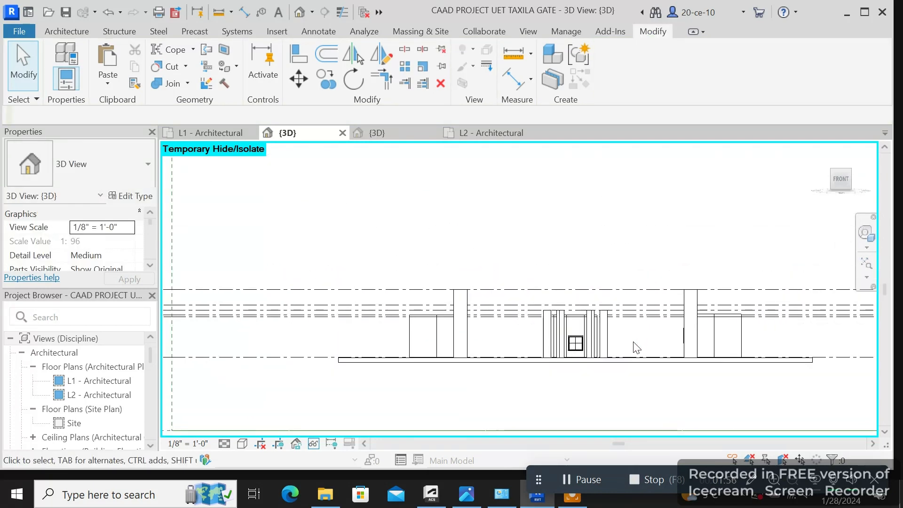
# - Reset the temporary hide/isolate to restore the whole gateway and orient the 3D view to the front
pyautogui.click(314, 445)
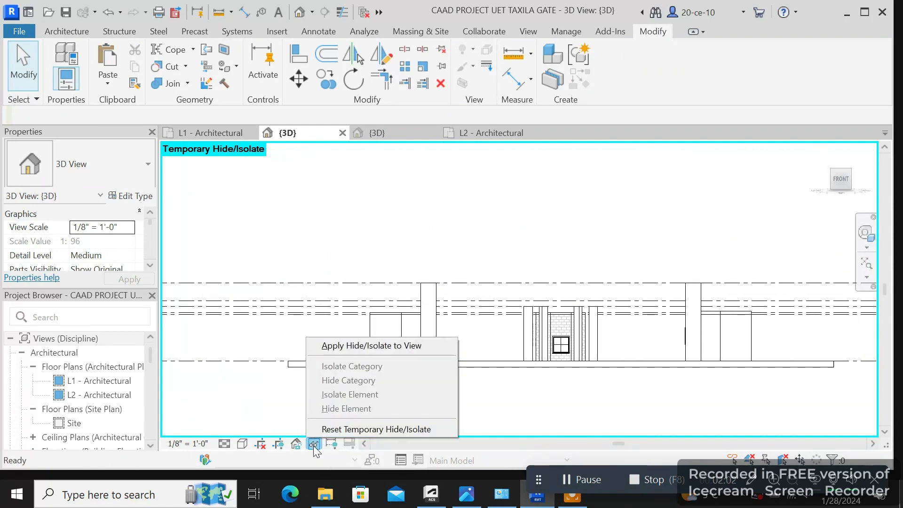
pyautogui.click(338, 427)
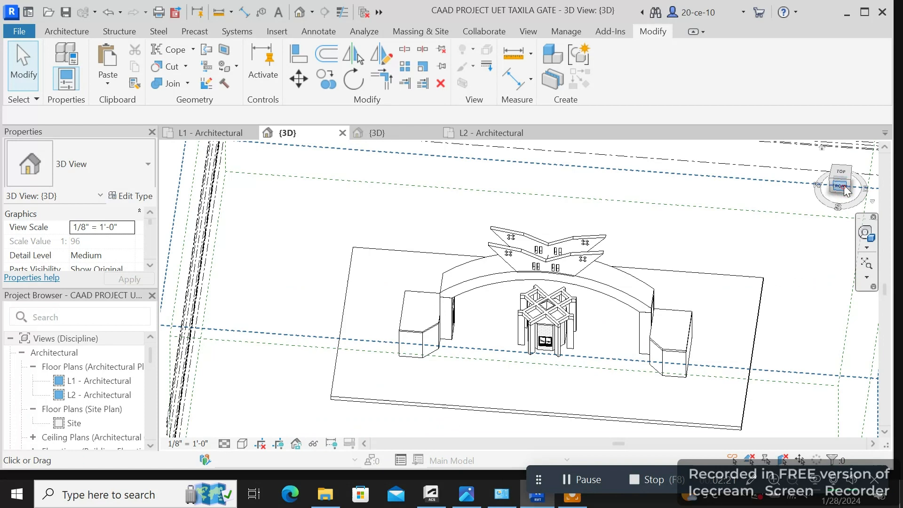
pyautogui.click(845, 187)
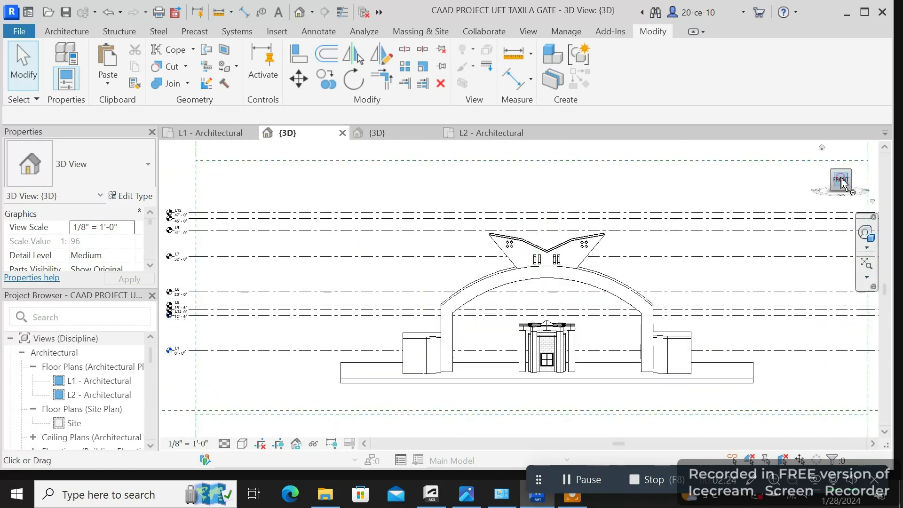
pyautogui.scroll(4, 517, 341)
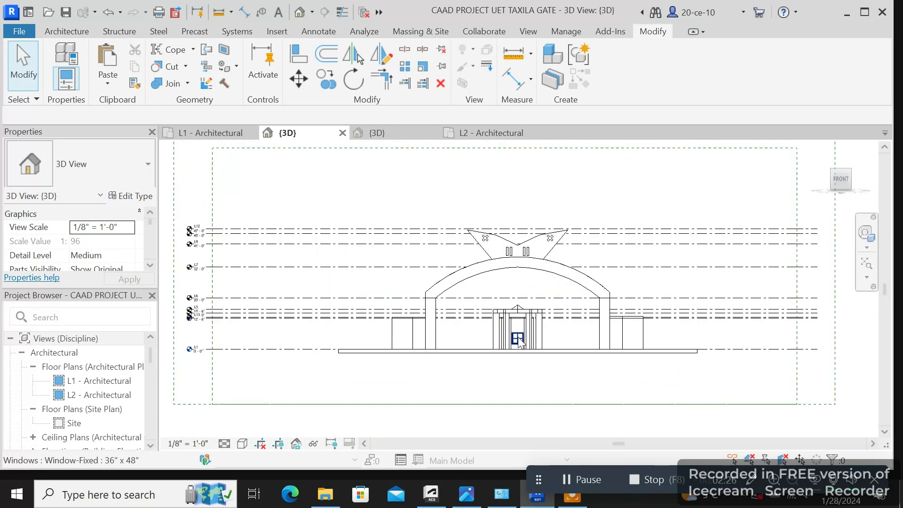
pyautogui.scroll(2, 517, 341)
pyautogui.scroll(1, 450, 347)
pyautogui.moveTo(466, 342); pyautogui.dragTo(579, 283, button='middle')
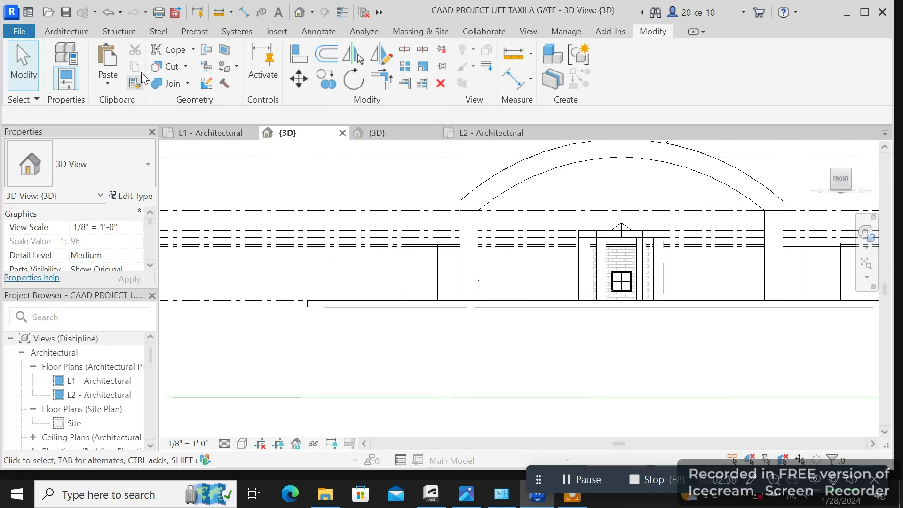
# - Paste the copied lattice gate group from the clipboard near the arch's right pillar
pyautogui.click(108, 82)
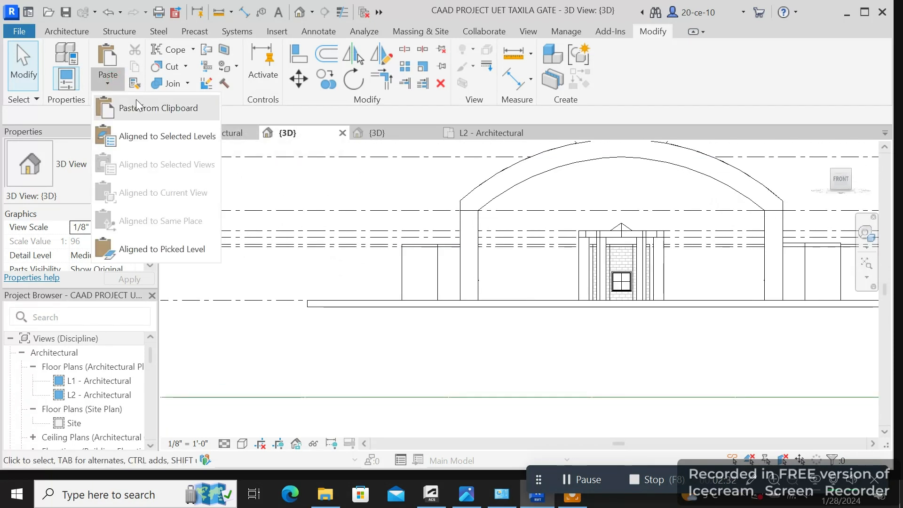
pyautogui.click(160, 111)
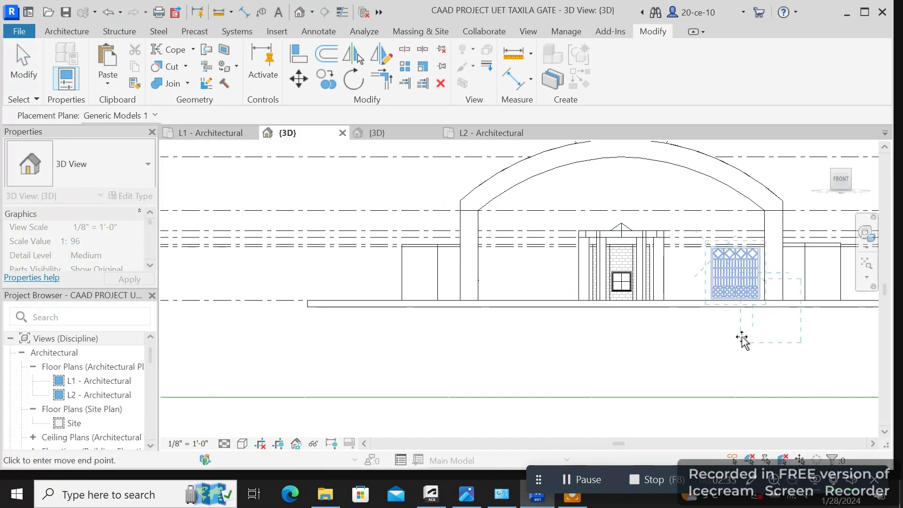
pyautogui.scroll(3, 743, 339)
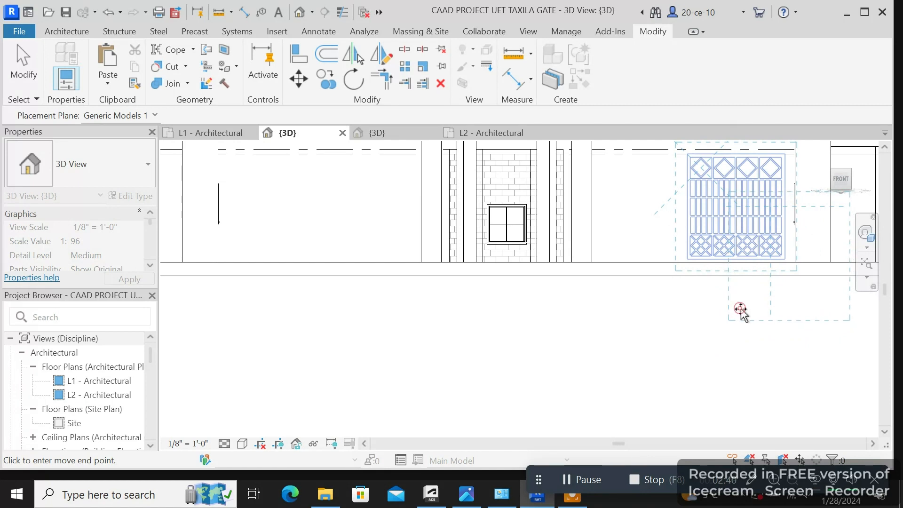
pyautogui.click(741, 309)
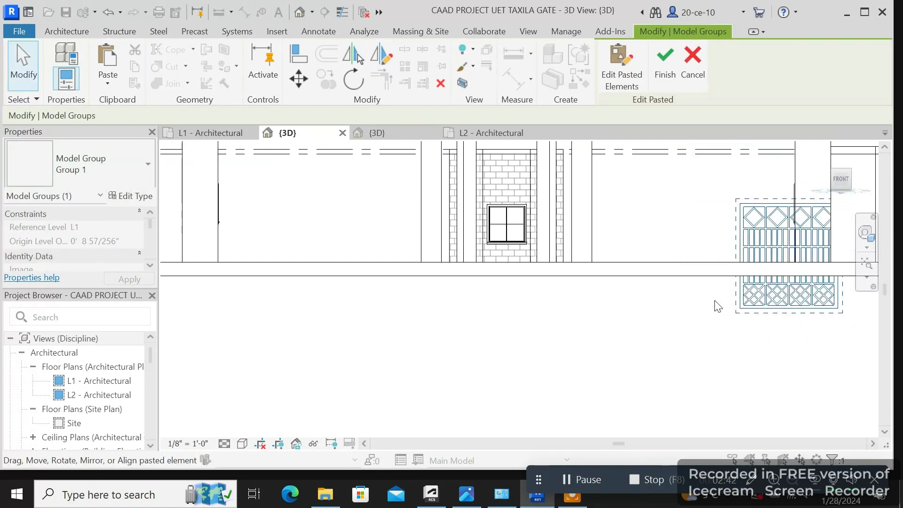
pyautogui.scroll(-2, 751, 294)
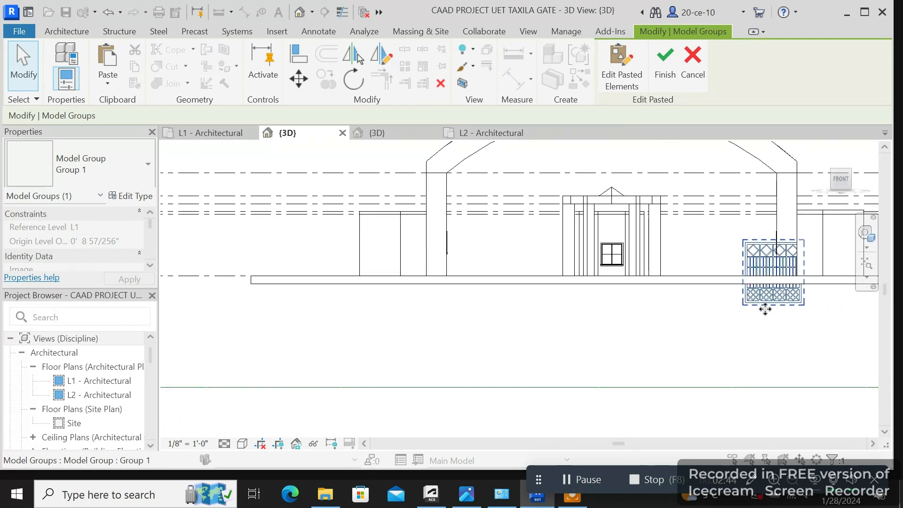
# - Move the pasted lattice gate by its lower-right corner to the inner base corner of the arch's right pillar
pyautogui.scroll(3, 779, 305)
pyautogui.rightClick(546, 312)
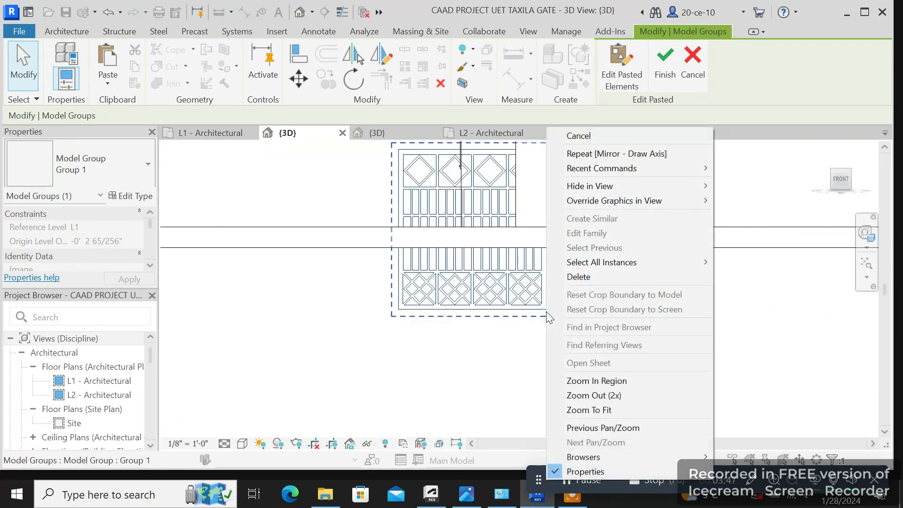
pyautogui.click(299, 79)
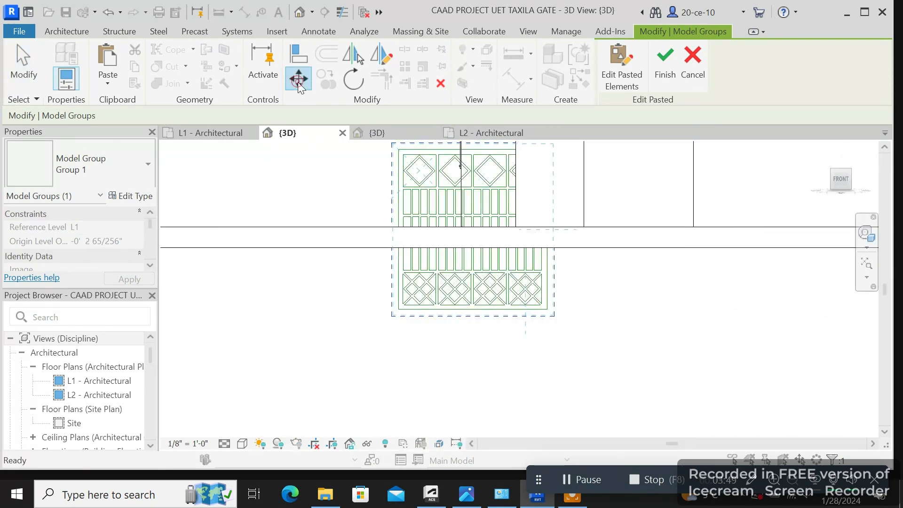
pyautogui.scroll(1, 424, 306)
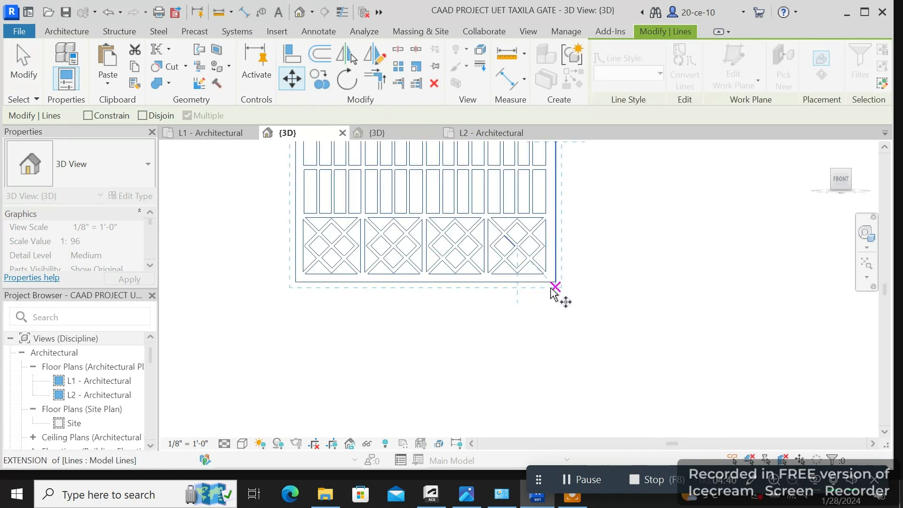
pyautogui.scroll(2, 557, 296)
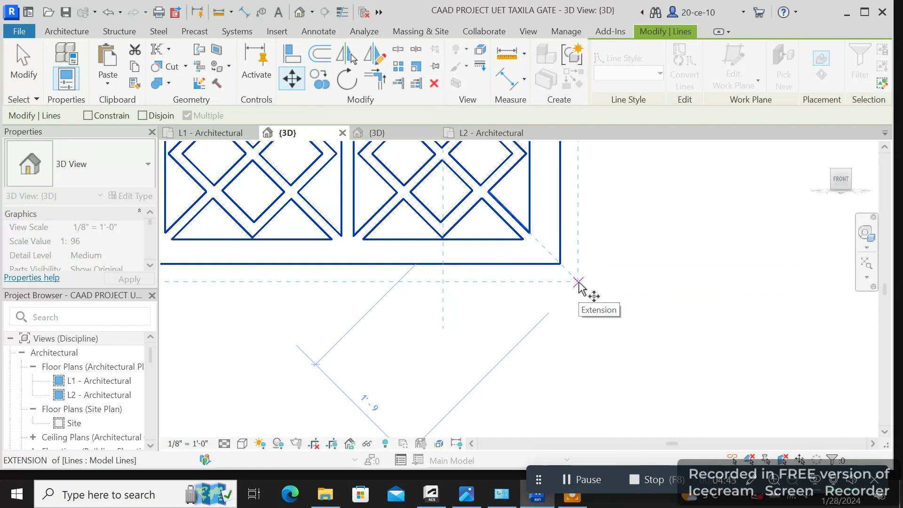
pyautogui.click(578, 282)
pyautogui.scroll(-3, 475, 236)
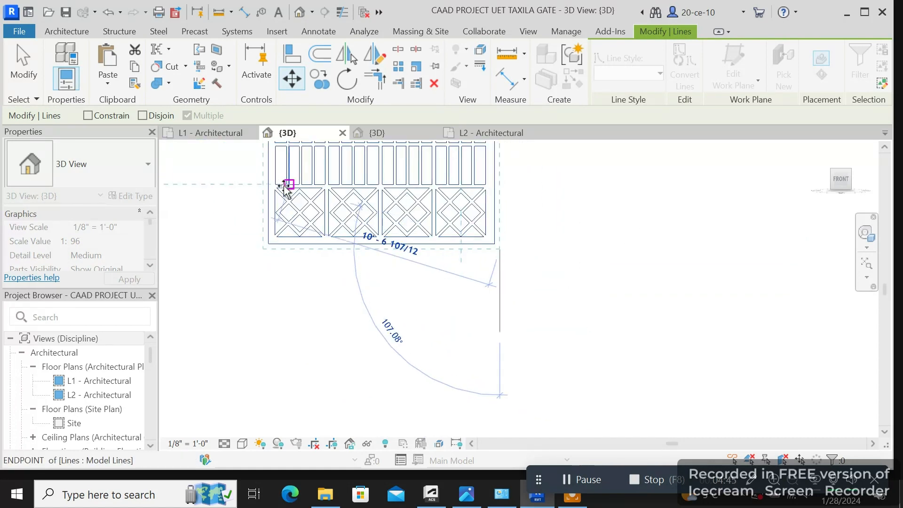
pyautogui.moveTo(315, 230); pyautogui.dragTo(468, 419, button='middle')
pyautogui.scroll(1, 423, 356)
pyautogui.scroll(-5, 410, 233)
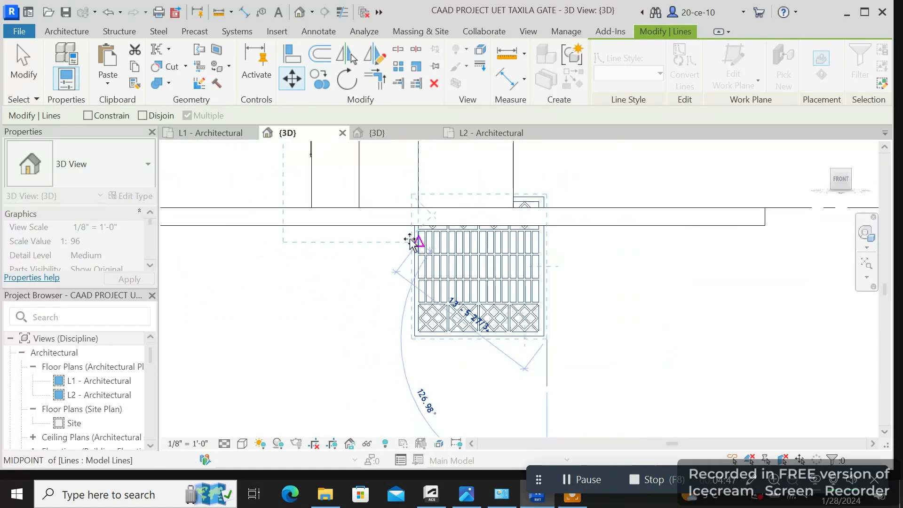
pyautogui.scroll(-2, 410, 240)
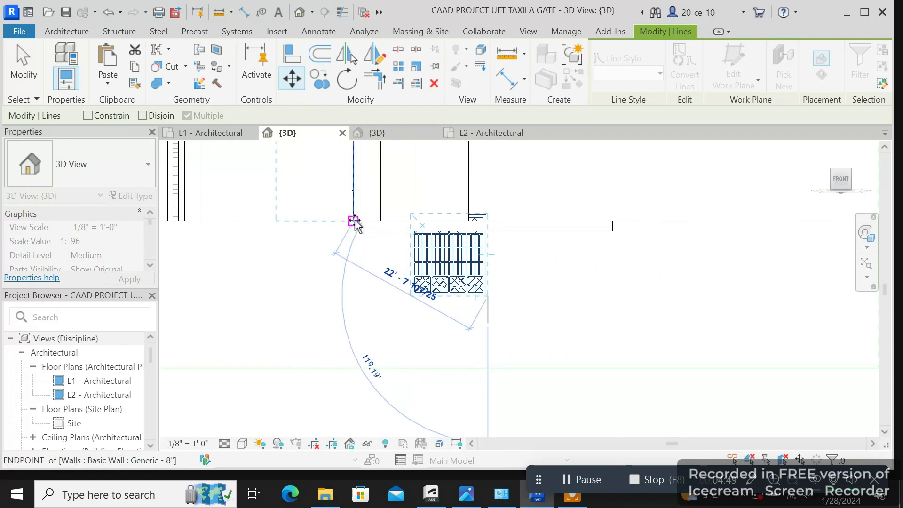
pyautogui.scroll(5, 355, 221)
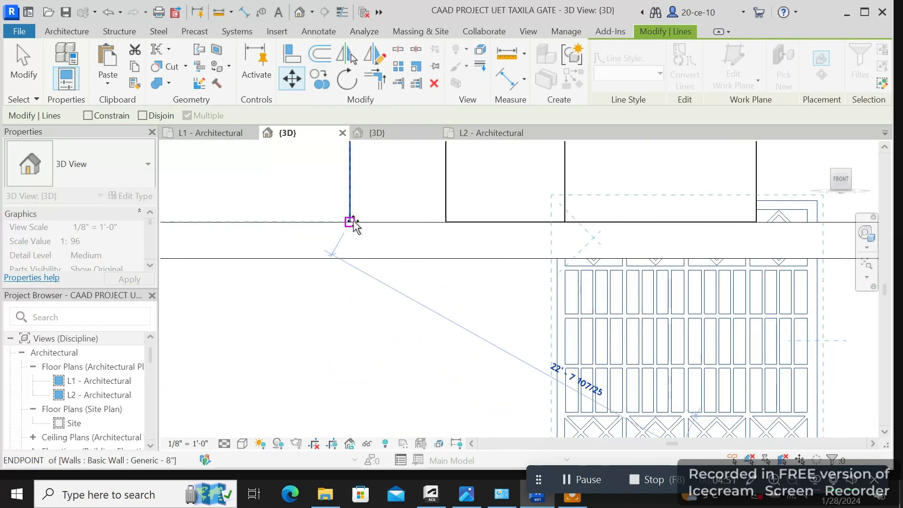
pyautogui.click(352, 221)
pyautogui.scroll(-5, 357, 224)
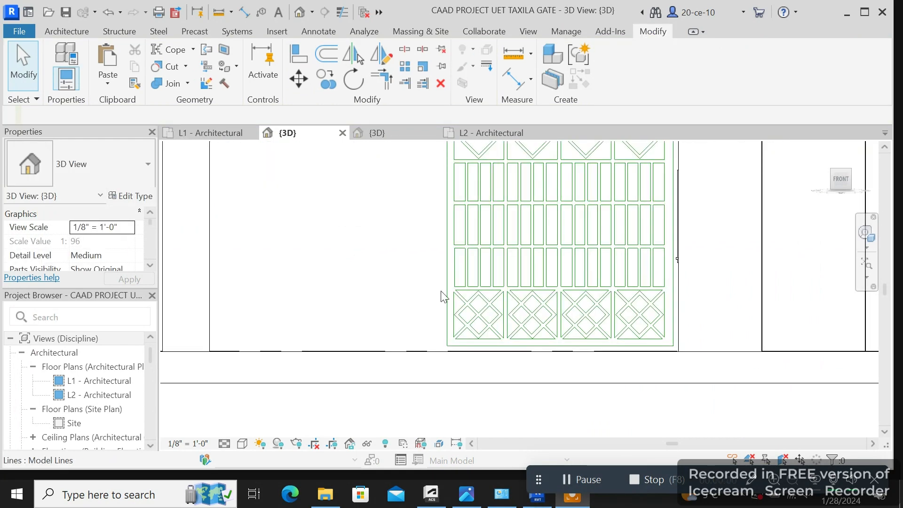
pyautogui.scroll(-2, 396, 289)
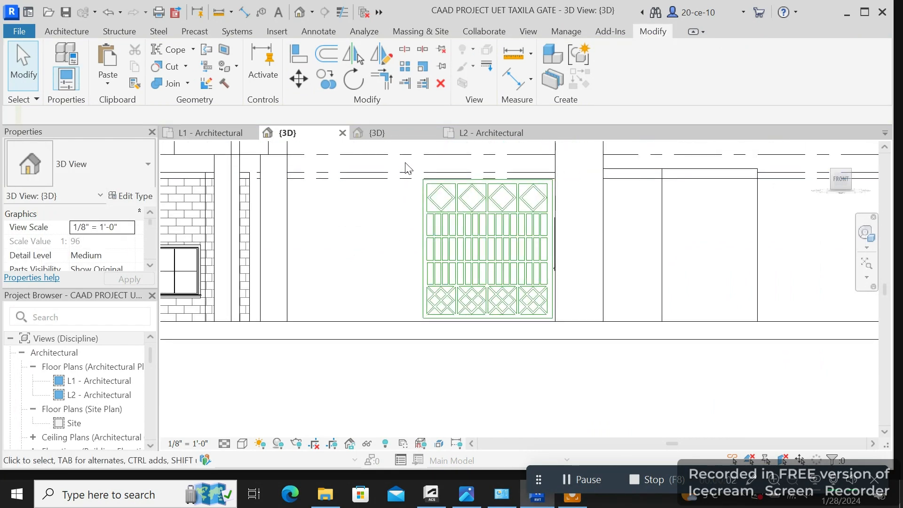
# - Mirror the lattice gate about a vertical axis beside its inner edge to create the second gate leaf next to it
pyautogui.moveTo(442, 213)
pyautogui.mouseDown()
pyautogui.moveTo(558, 308)
pyautogui.moveTo(563, 331)
pyautogui.mouseUp()
pyautogui.press('d')
pyautogui.press('m')
pyautogui.scroll(4, 465, 334)
pyautogui.click(481, 257)
pyautogui.scroll(-4, 484, 264)
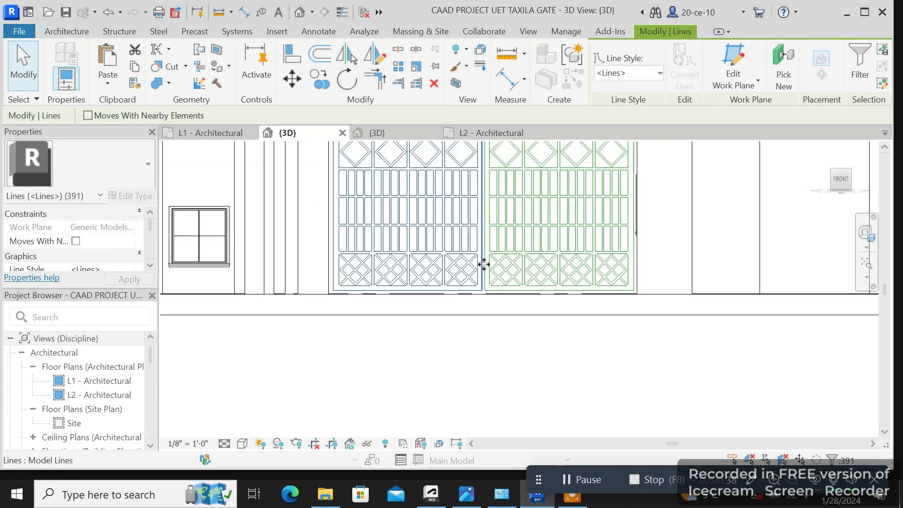
pyautogui.rightClick(467, 301)
pyautogui.click(598, 137)
pyautogui.scroll(4, 342, 319)
pyautogui.moveTo(343, 284); pyautogui.dragTo(412, 420, button='middle')
pyautogui.scroll(-3, 413, 426)
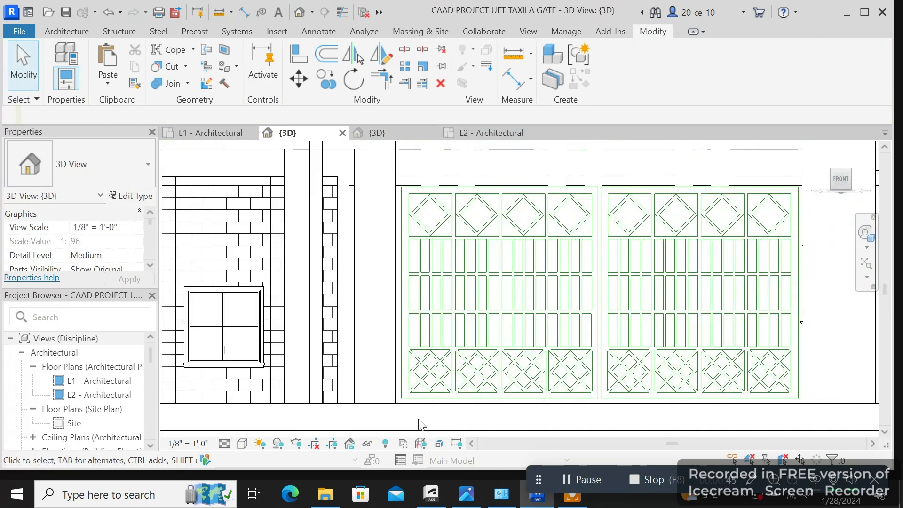
pyautogui.scroll(2, 421, 254)
pyautogui.scroll(-1, 420, 254)
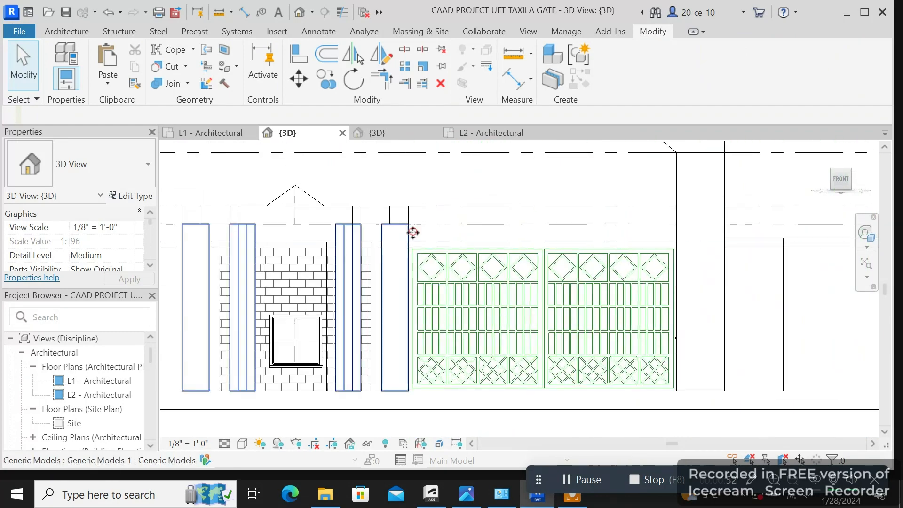
pyautogui.click(413, 232)
pyautogui.click(472, 427)
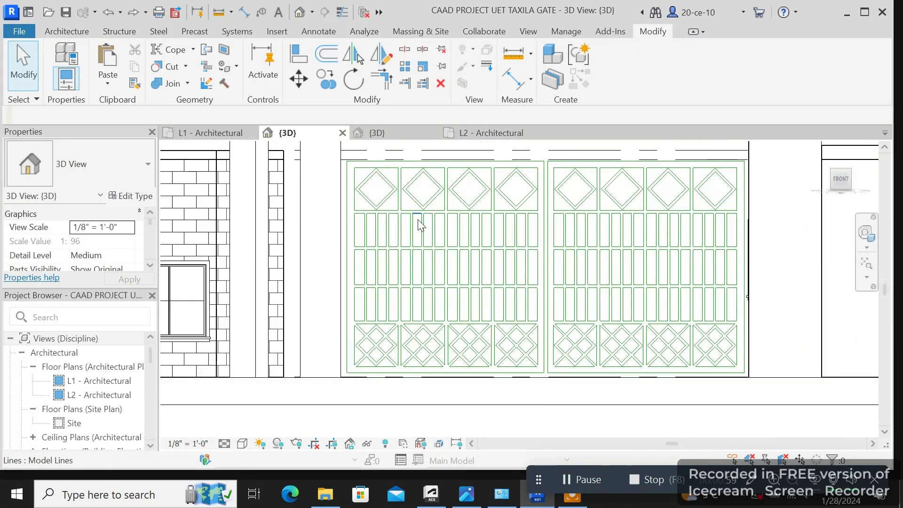
pyautogui.scroll(1, 408, 233)
pyautogui.click(379, 238)
pyautogui.scroll(4, 379, 238)
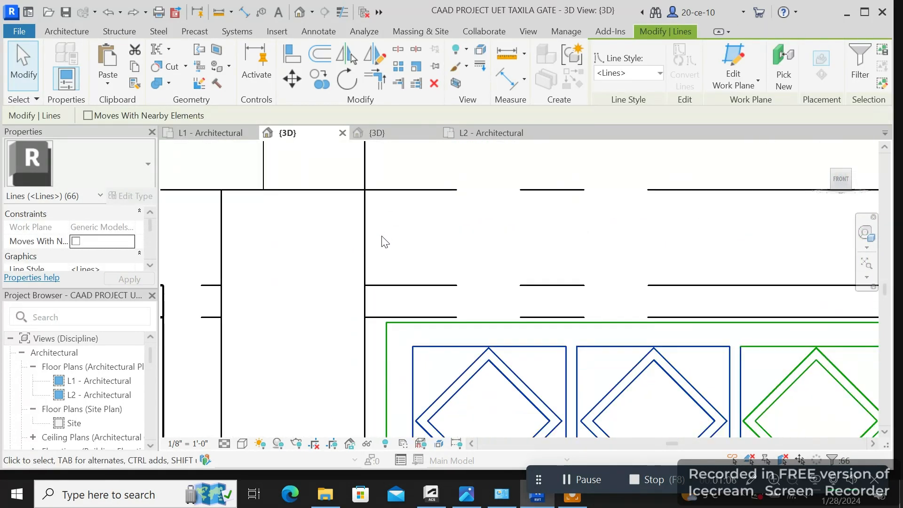
pyautogui.press('Escape')
# - Try to move the mirrored gate leaf flush against the central room's outer pillar, and undo that move
pyautogui.scroll(-4, 579, 408)
pyautogui.scroll(-1, 578, 404)
pyautogui.moveTo(579, 403); pyautogui.dragTo(433, 160, button='middle')
pyautogui.moveTo(578, 403); pyautogui.dragTo(576, 352)
pyautogui.scroll(-3, 519, 364)
pyautogui.scroll(3, 498, 329)
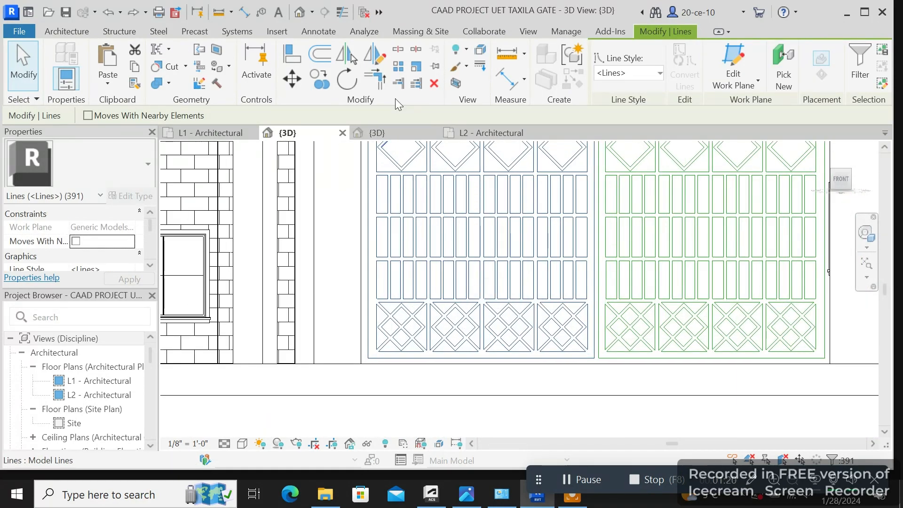
pyautogui.scroll(3, 404, 325)
pyautogui.click(333, 397)
pyautogui.click(309, 389)
pyautogui.scroll(-4, 611, 414)
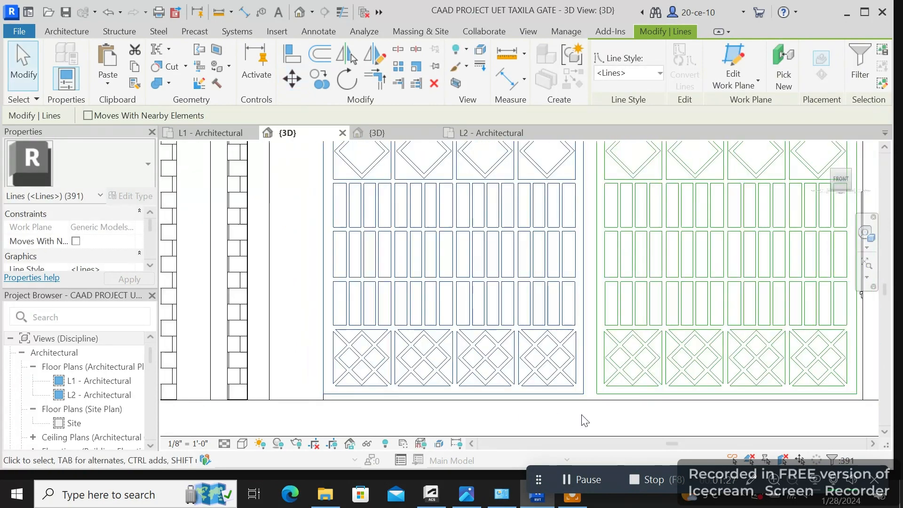
pyautogui.hotkey('ctrl', 'z')
# - Mirror both lattice gate leaves as a copy about a vertical axis through the central room's front wall midpoint
pyautogui.scroll(4, 433, 398)
pyautogui.scroll(-7, 522, 376)
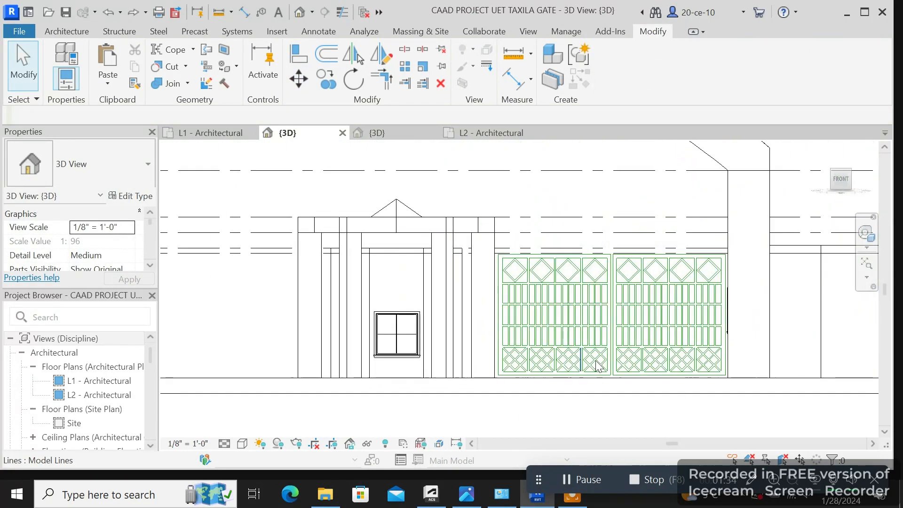
pyautogui.click(700, 412)
pyautogui.scroll(6, 388, 221)
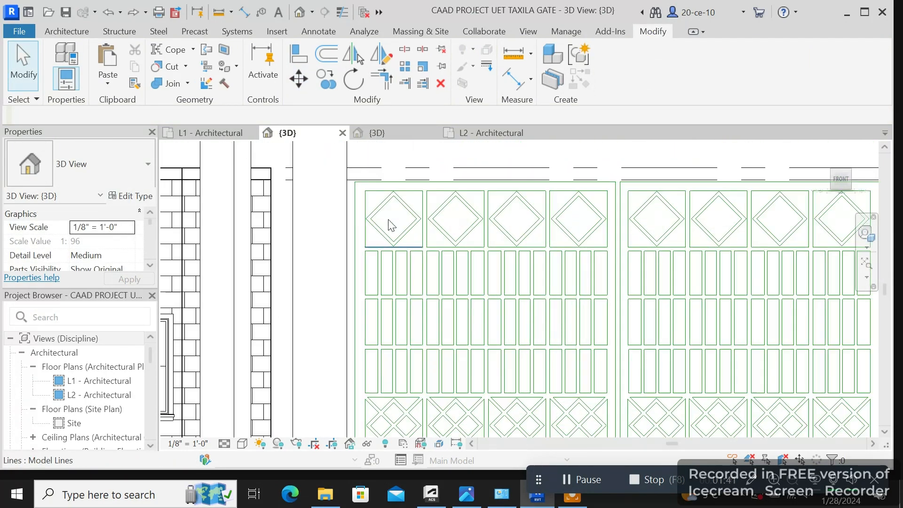
pyautogui.moveTo(370, 217); pyautogui.dragTo(603, 353)
pyautogui.scroll(-5, 617, 366)
pyautogui.moveTo(621, 362); pyautogui.dragTo(401, 229, button='middle')
pyautogui.moveTo(602, 353); pyautogui.dragTo(643, 384)
pyautogui.scroll(-3, 643, 385)
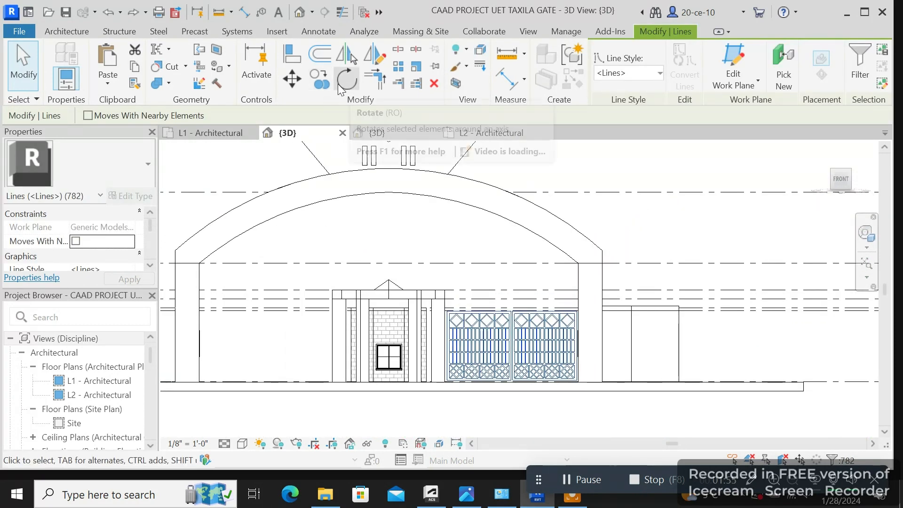
pyautogui.click(374, 54)
pyautogui.scroll(6, 364, 317)
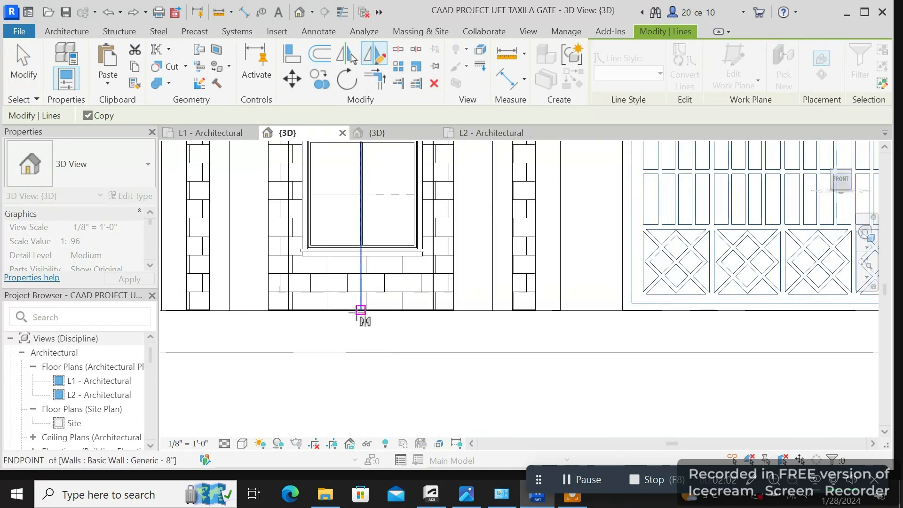
pyautogui.click(361, 310)
pyautogui.scroll(-3, 360, 325)
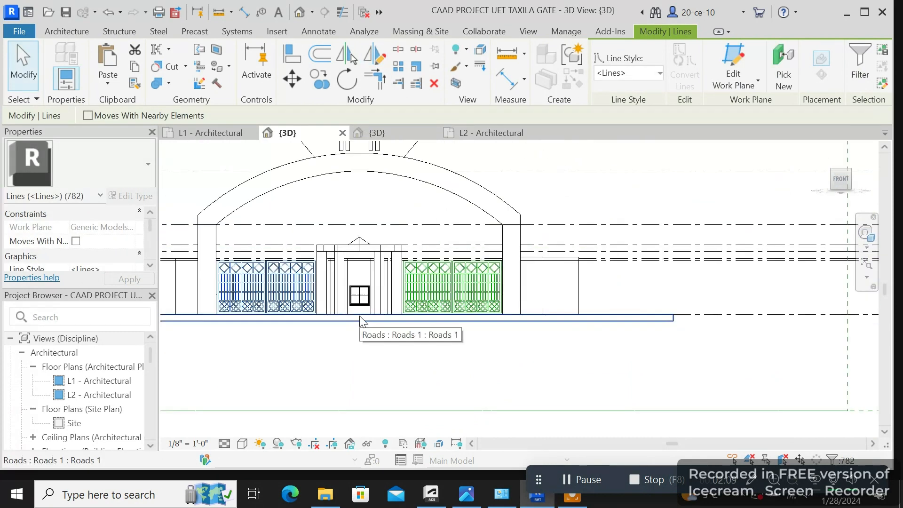
pyautogui.rightClick(461, 346)
pyautogui.press('Escape')
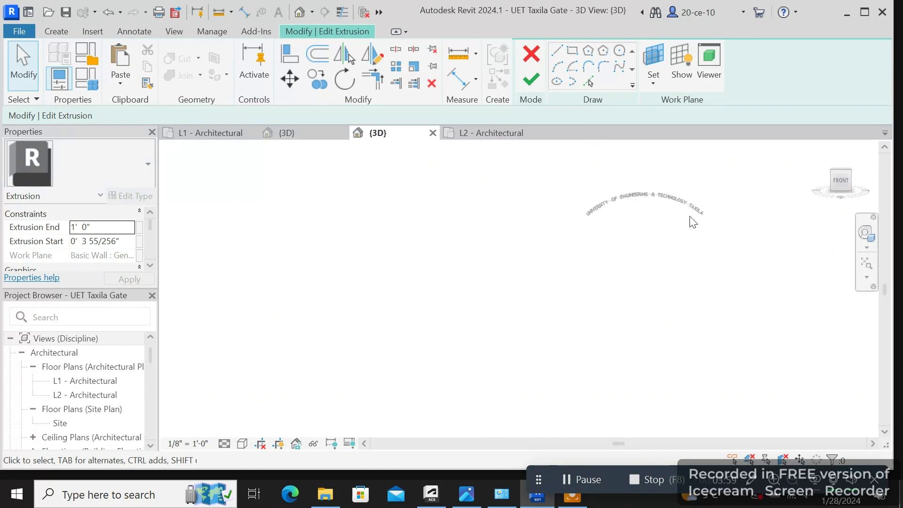
# - Assign the material Metal - Paint Finish - Indian Red, Matte to all letters of the curved university name
pyautogui.moveTo(719, 234); pyautogui.dragTo(719, 235)
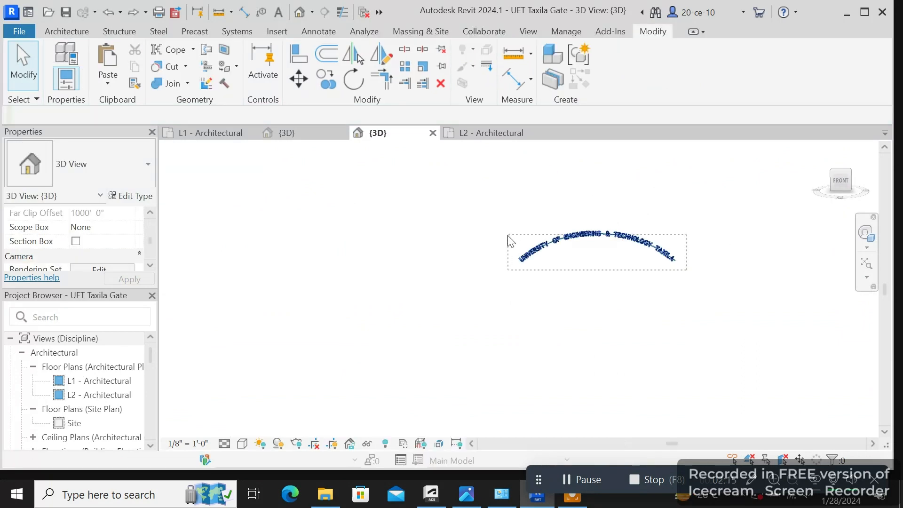
pyautogui.moveTo(686, 270); pyautogui.dragTo(507, 235)
pyautogui.scroll(2, 494, 278)
pyautogui.scroll(-1, 114, 241)
pyautogui.scroll(2, 114, 242)
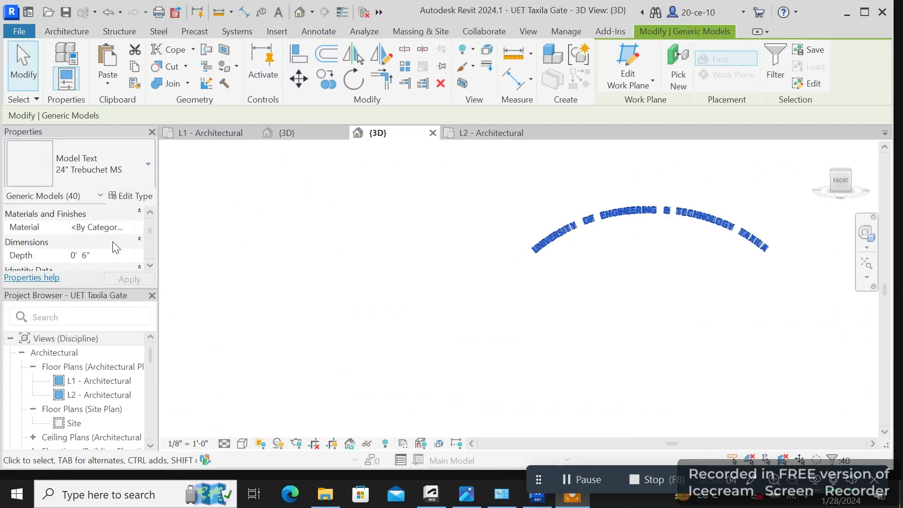
pyautogui.click(130, 227)
pyautogui.scroll(-5, 336, 207)
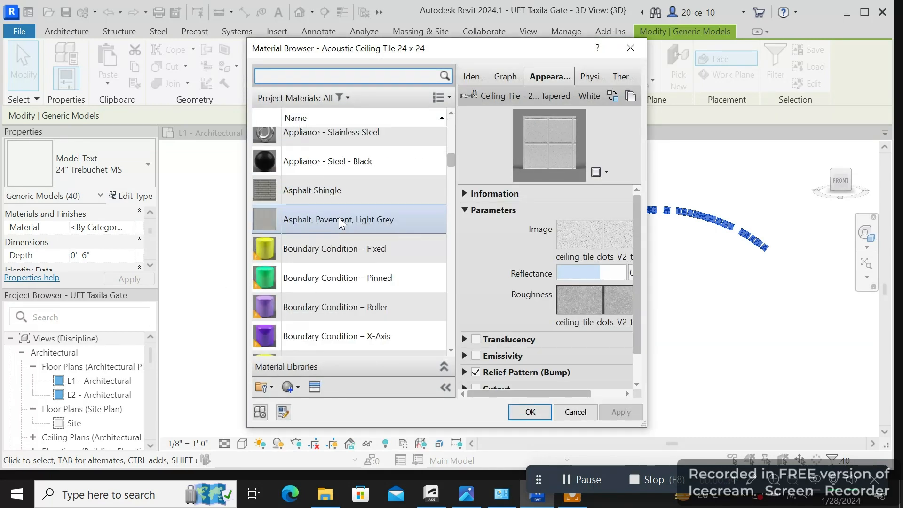
pyautogui.scroll(-15, 329, 214)
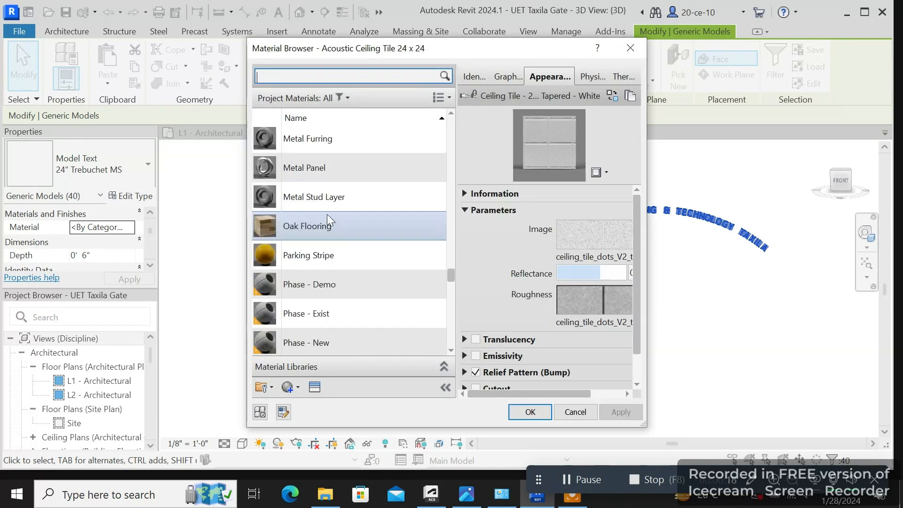
pyautogui.scroll(3, 321, 206)
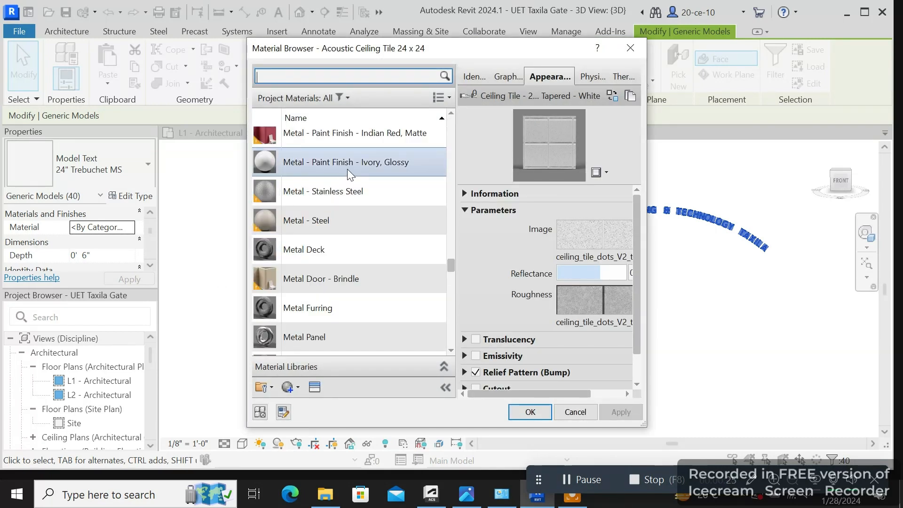
pyautogui.click(397, 140)
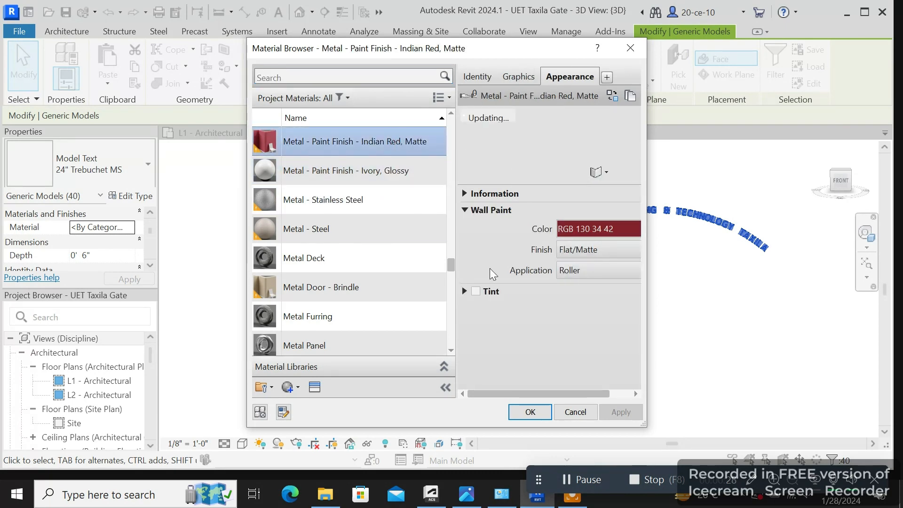
pyautogui.click(538, 413)
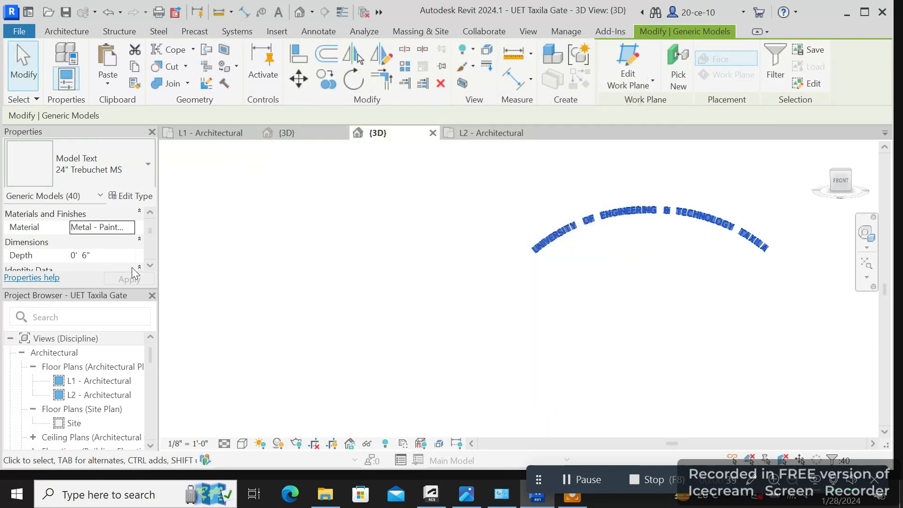
# - Move the curved lettering from the first letter's lower corner onto the left end of the gateway arch
pyautogui.press('m')
pyautogui.press('v')
pyautogui.scroll(3, 715, 242)
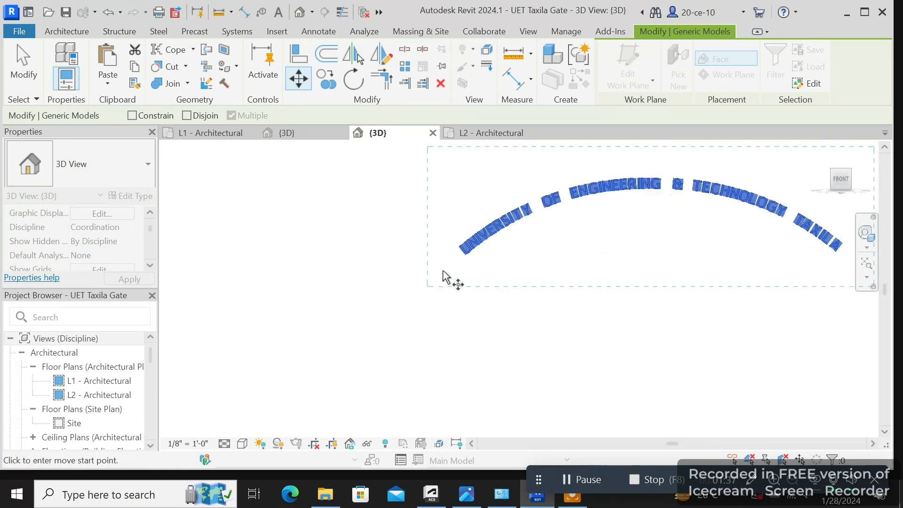
pyautogui.click(462, 252)
pyautogui.scroll(-5, 343, 315)
pyautogui.scroll(-2, 277, 270)
pyautogui.moveTo(282, 324); pyautogui.dragTo(582, 270, button='middle')
pyautogui.scroll(10, 492, 291)
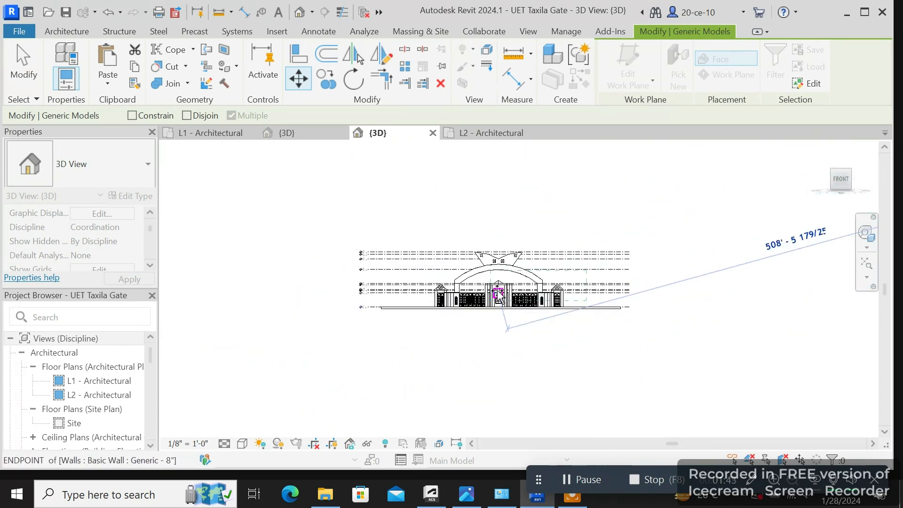
pyautogui.scroll(-2, 329, 266)
pyautogui.click(330, 266)
pyautogui.scroll(-1, 339, 266)
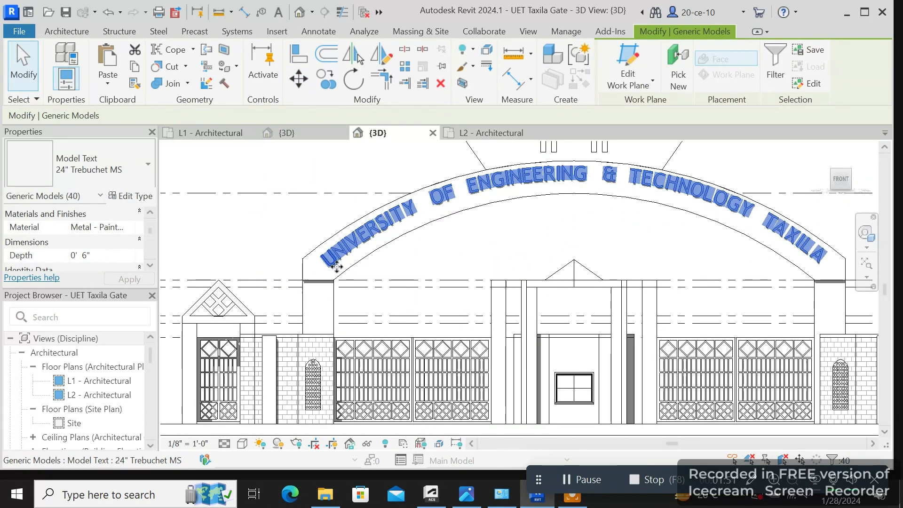
# - Nudge the arch lettering slightly to the right and down within the arch band
pyautogui.press('m')
pyautogui.press('v')
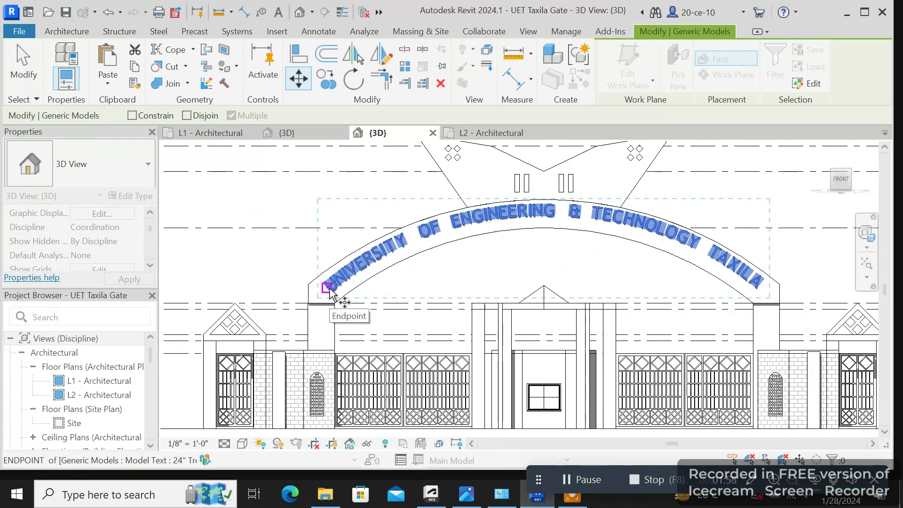
pyautogui.click(333, 292)
pyautogui.scroll(2, 329, 288)
pyautogui.scroll(2, 332, 294)
pyautogui.click(333, 297)
pyautogui.scroll(-4, 334, 298)
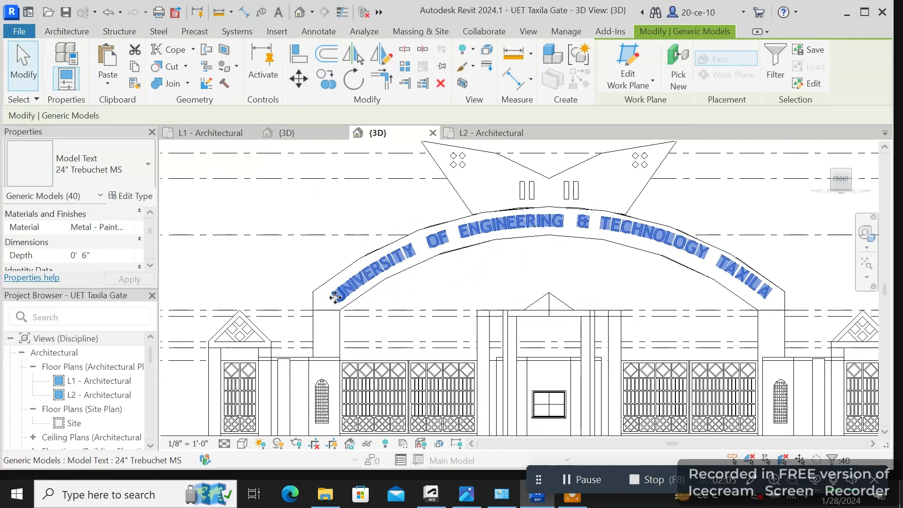
# - Move the arch lettering horizontally about 1' to the left to center it along the arch, and deselect it
pyautogui.scroll(2, 336, 297)
pyautogui.click(301, 86)
pyautogui.scroll(3, 337, 297)
pyautogui.click(330, 300)
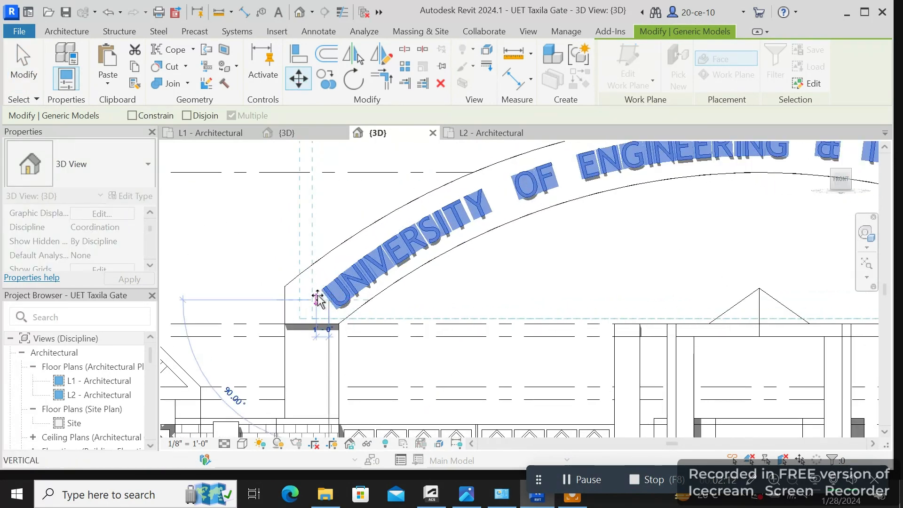
pyautogui.click(319, 299)
pyautogui.scroll(-1, 319, 297)
pyautogui.scroll(-5, 320, 298)
pyautogui.click(426, 276)
pyautogui.scroll(-2, 455, 274)
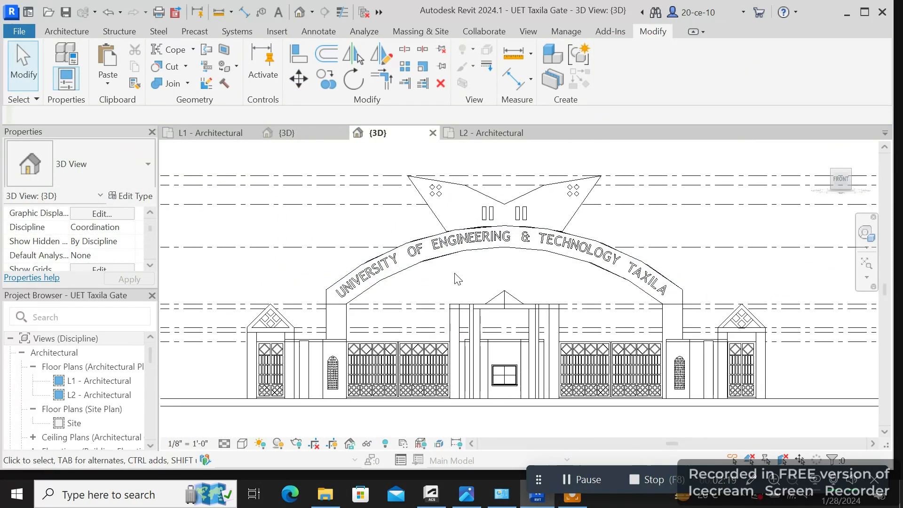
# - Select the windowed front wall of the central booth and look through its instance properties
pyautogui.moveTo(526, 281); pyautogui.dragTo(492, 243, button='middle')
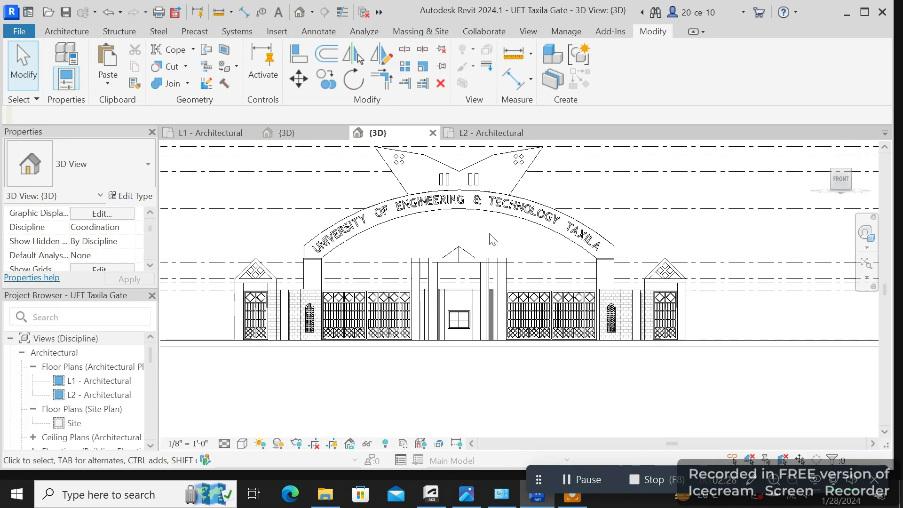
pyautogui.scroll(2, 491, 239)
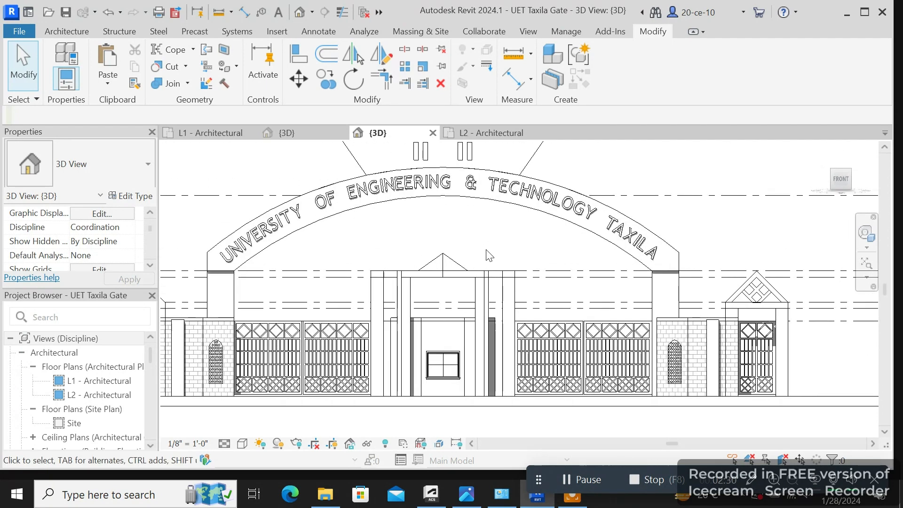
pyautogui.click(464, 335)
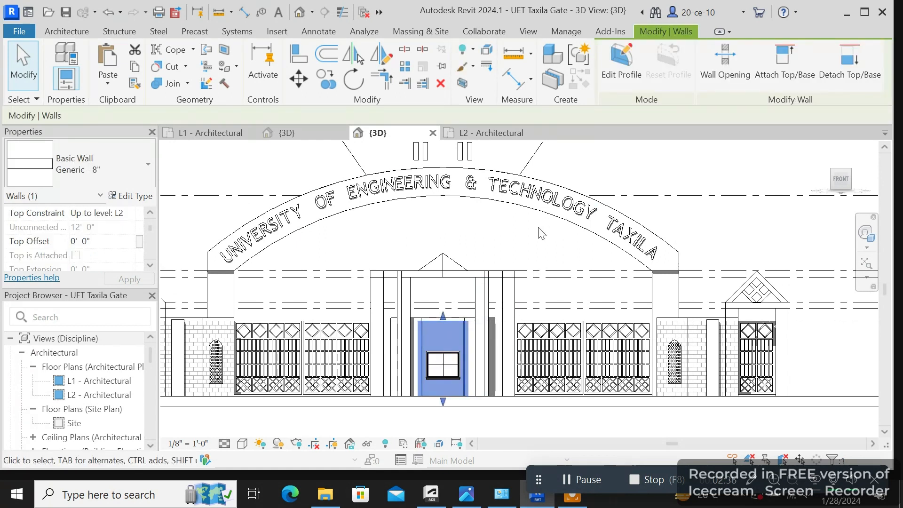
pyautogui.keyDown('shift'); pyautogui.moveTo(528, 262); pyautogui.dragTo(348, 372, button='middle'); pyautogui.keyUp('shift')
pyautogui.scroll(-3, 107, 250)
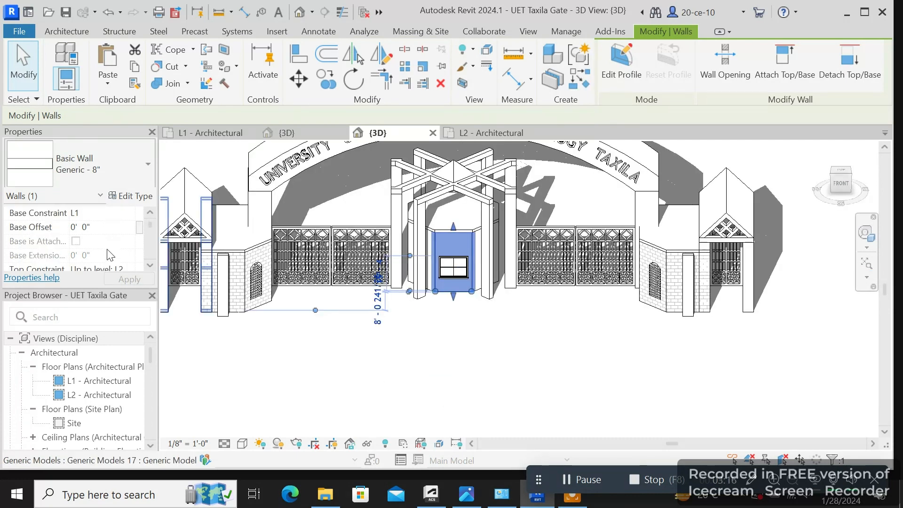
pyautogui.scroll(-2, 108, 249)
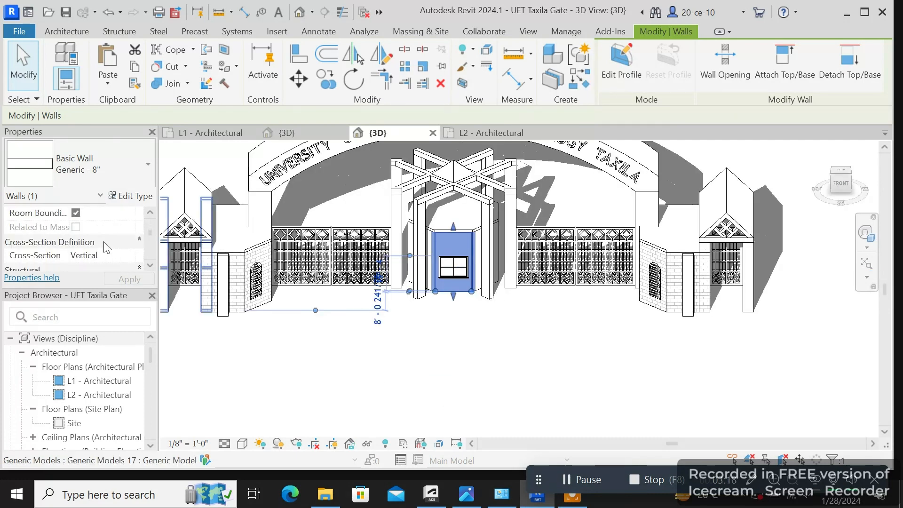
pyautogui.scroll(-5, 80, 219)
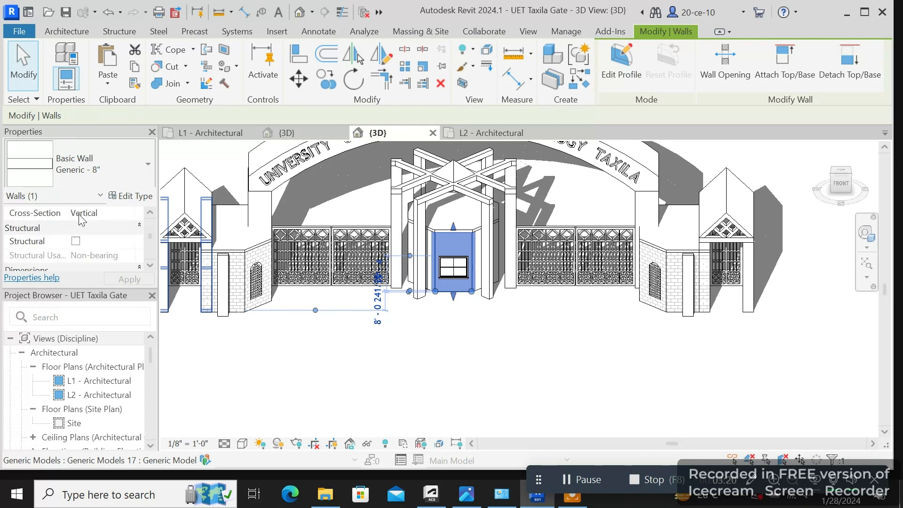
pyautogui.scroll(-1, 80, 222)
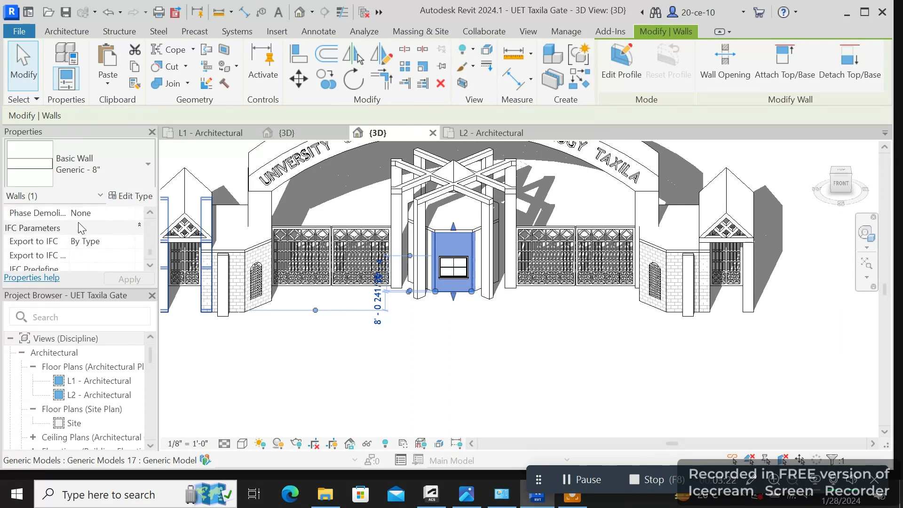
pyautogui.scroll(1, 78, 223)
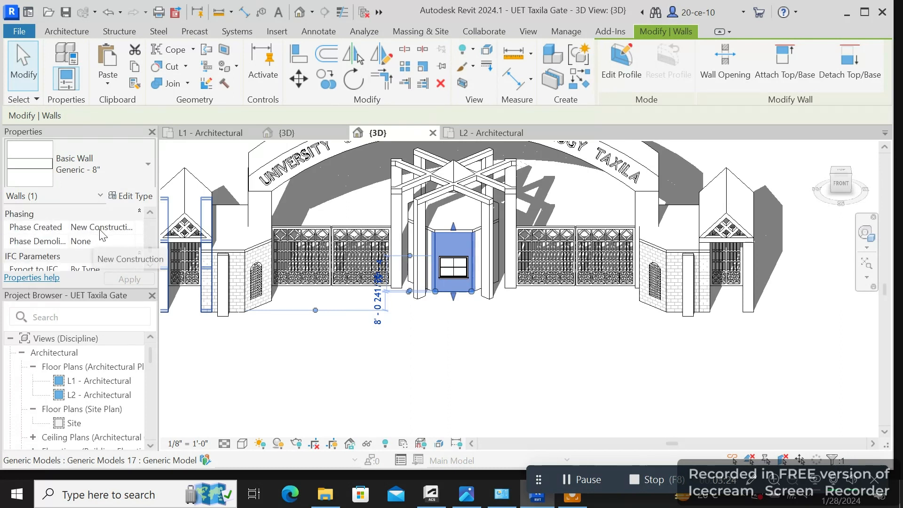
pyautogui.scroll(-3, 102, 235)
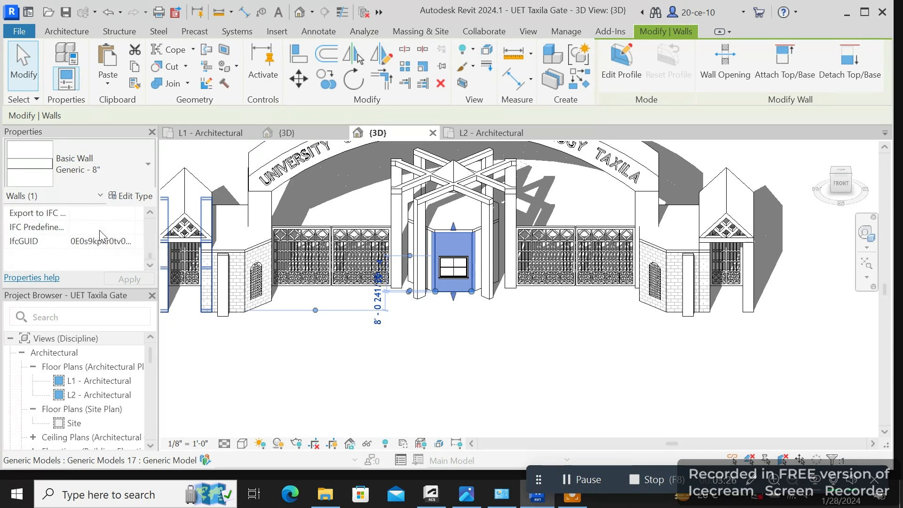
pyautogui.scroll(4, 100, 235)
# - Set the Coarse Scale Fill Color of the front booth wall's Generic - 8" type to Red and deselect the wall
pyautogui.click(136, 196)
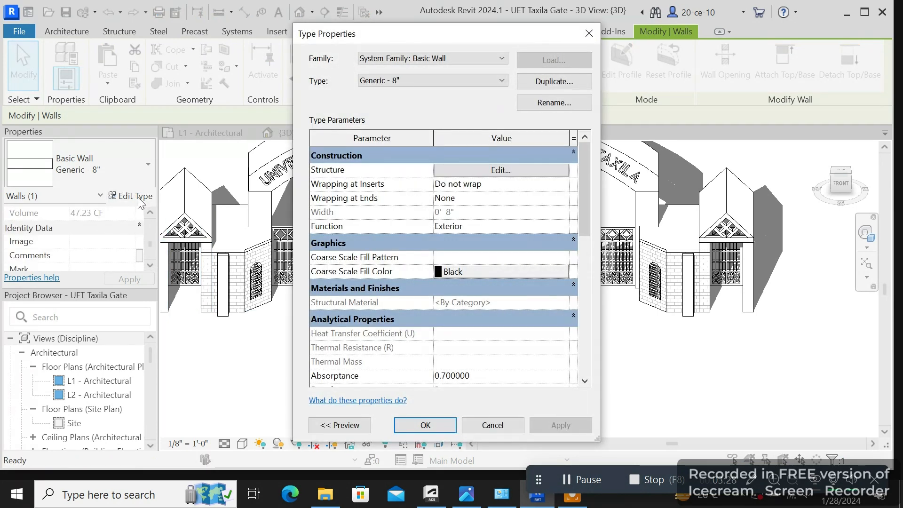
pyautogui.click(442, 276)
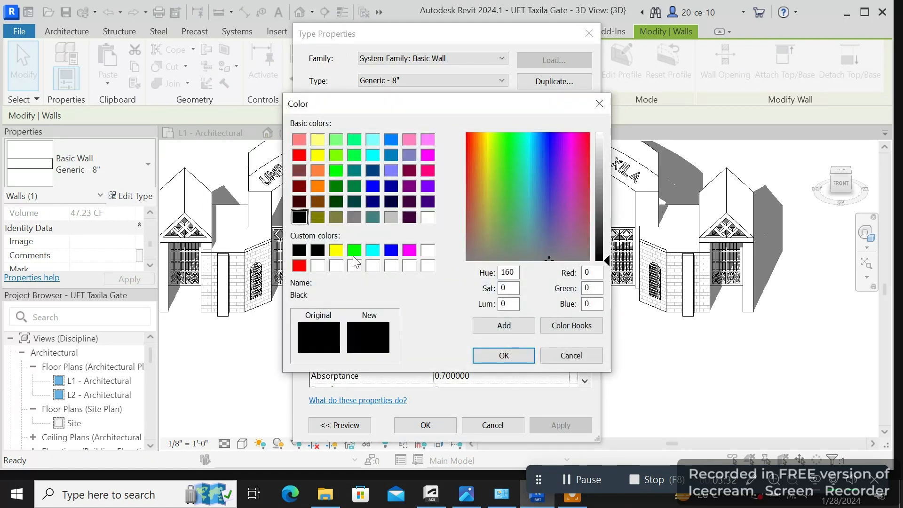
pyautogui.click(299, 266)
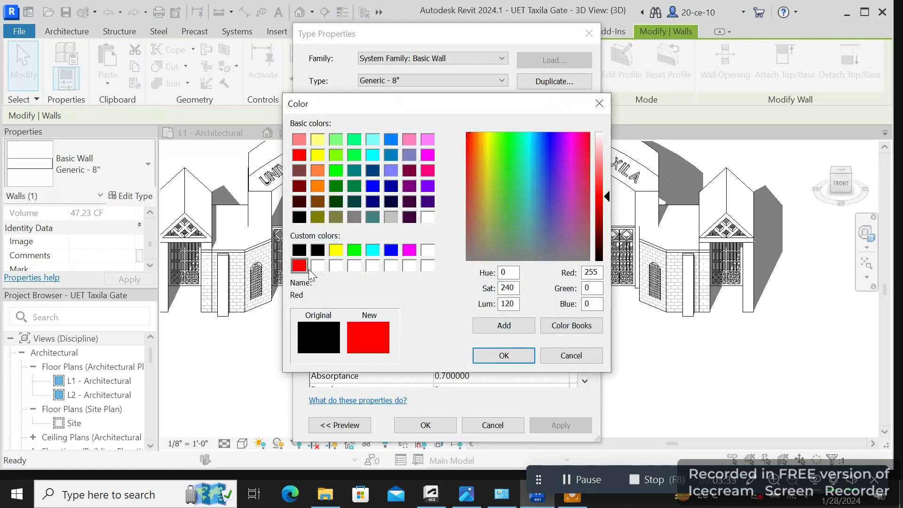
pyautogui.click(503, 356)
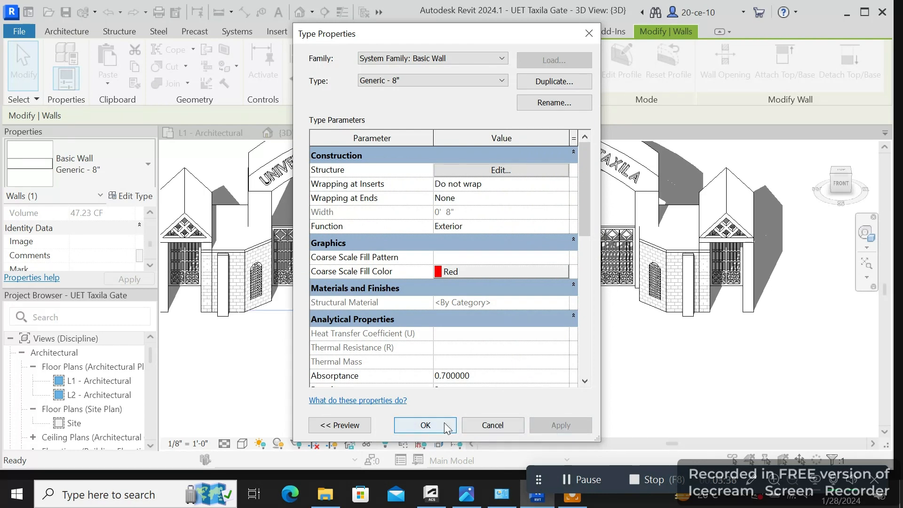
pyautogui.click(425, 425)
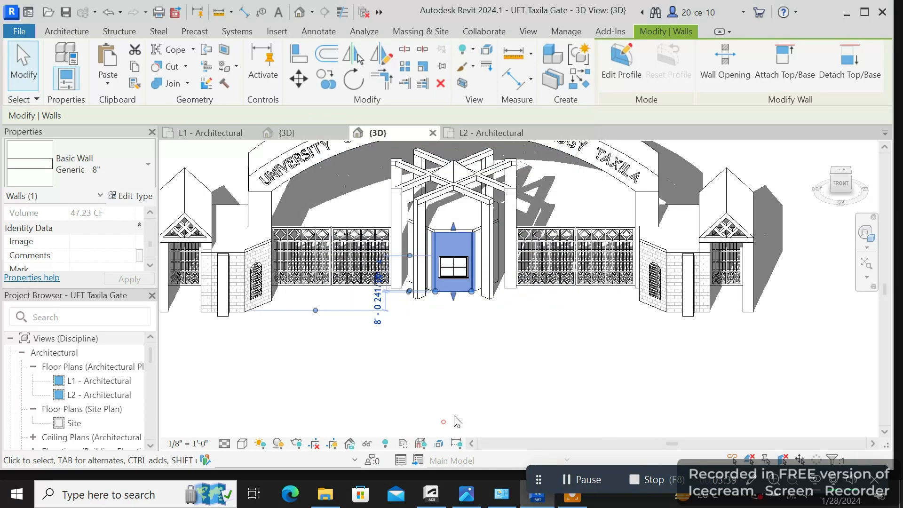
pyautogui.click(485, 342)
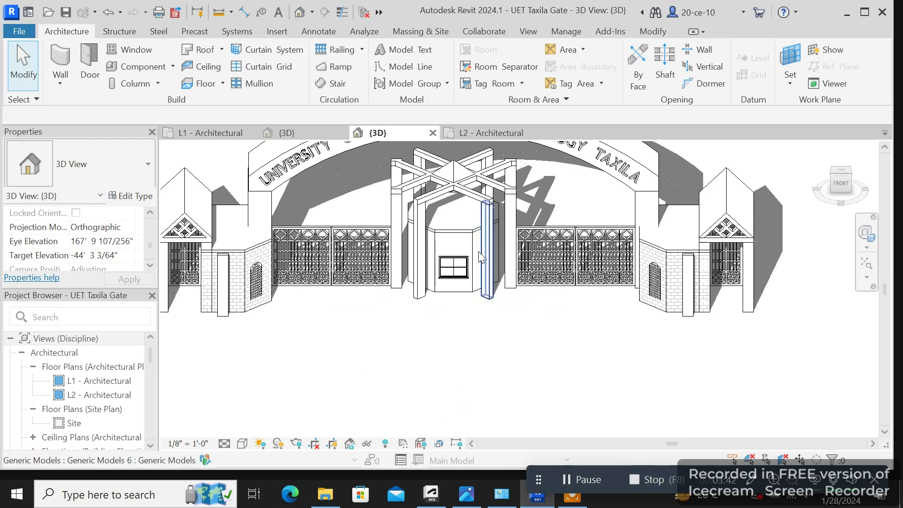
# - Change the windowed front wall of the central booth to the type Exterior - Brick on Wood Stud
pyautogui.scroll(4, 456, 281)
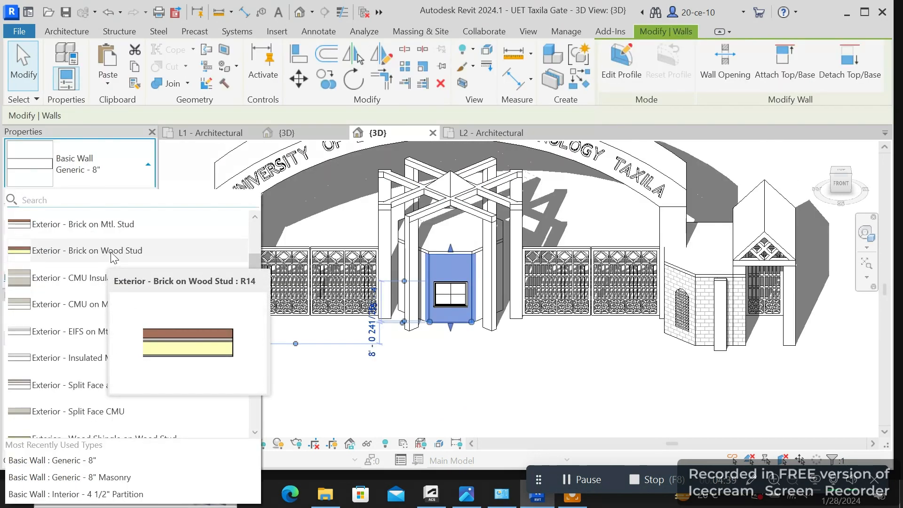
pyautogui.click(113, 258)
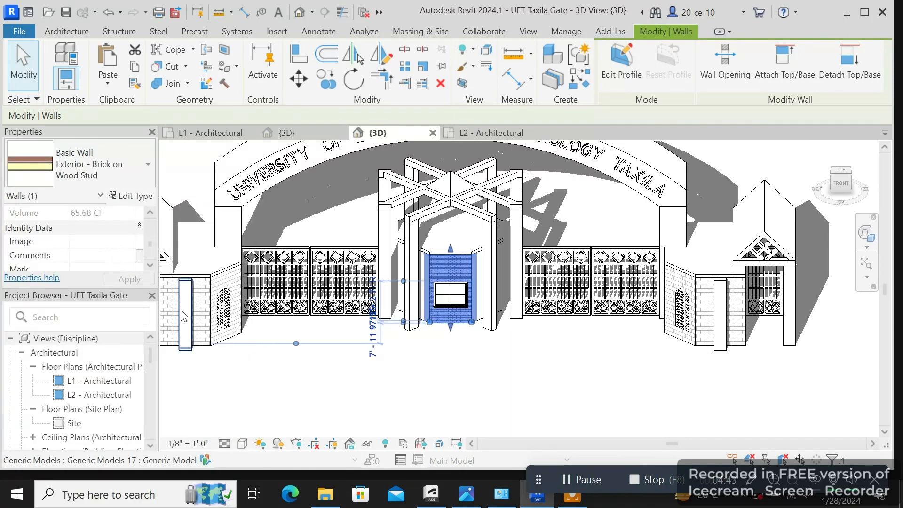
pyautogui.click(365, 383)
pyautogui.scroll(3, 467, 348)
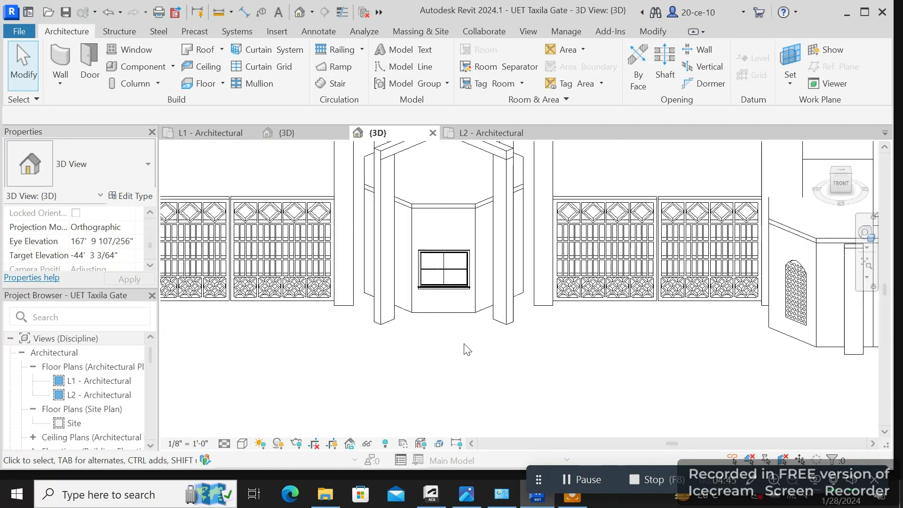
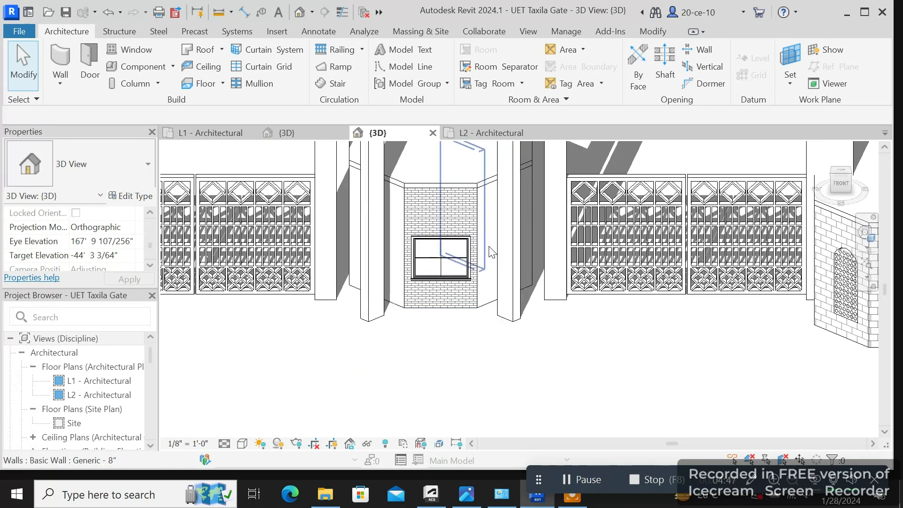
# - Change the booth's angled wall to the right of the window wall to Exterior - Brick on Wood Stud and deselect it
pyautogui.scroll(3, 485, 287)
pyautogui.click(494, 308)
pyautogui.scroll(-4, 492, 309)
pyautogui.click(143, 166)
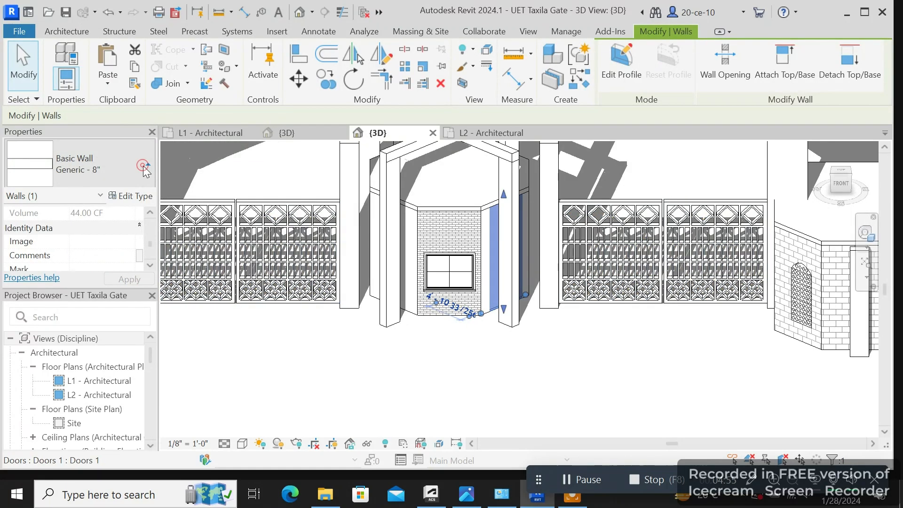
pyautogui.scroll(-3, 87, 278)
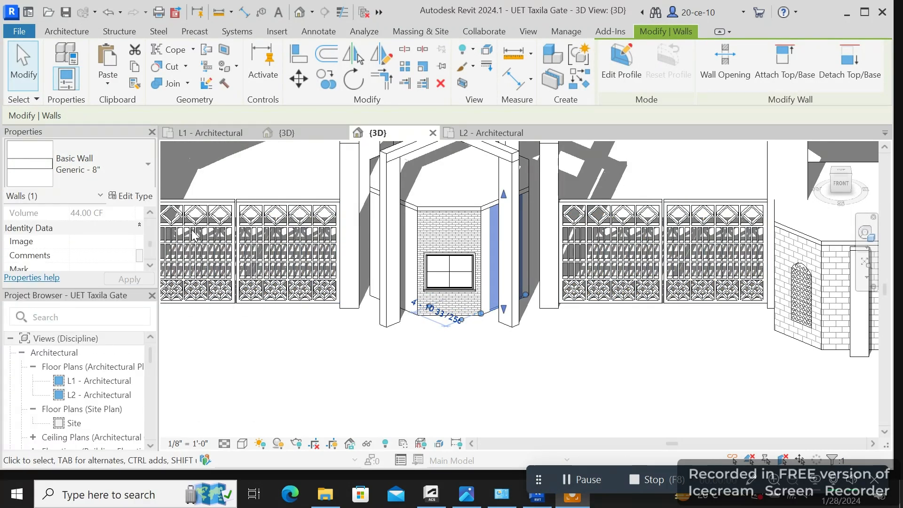
pyautogui.click(144, 168)
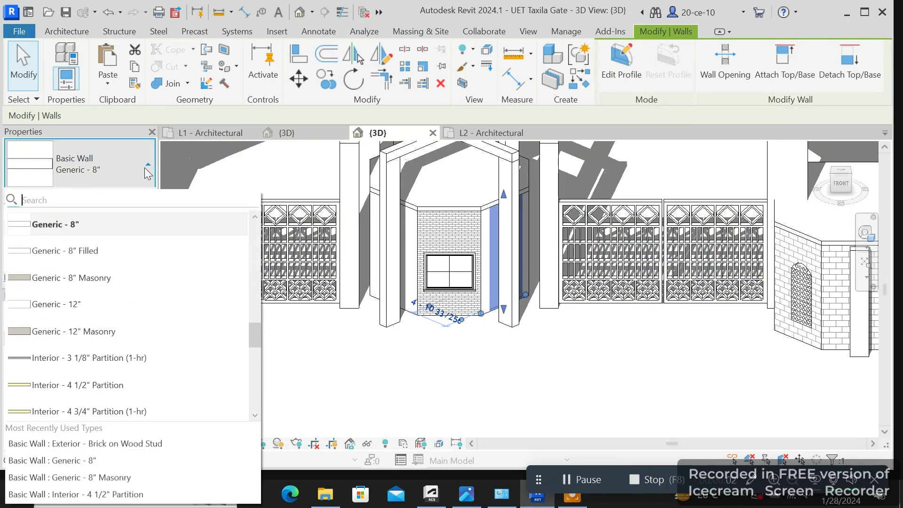
pyautogui.scroll(4, 89, 268)
pyautogui.scroll(-2, 97, 264)
pyautogui.scroll(3, 91, 263)
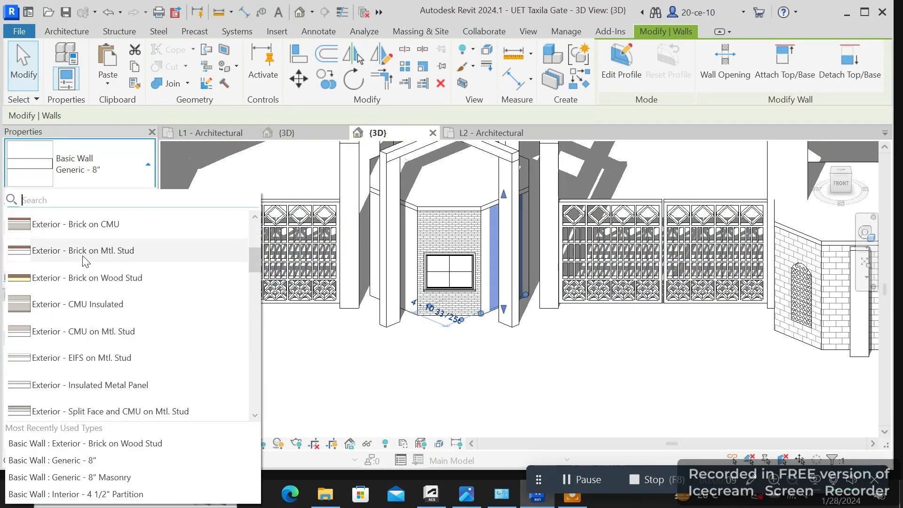
pyautogui.click(91, 278)
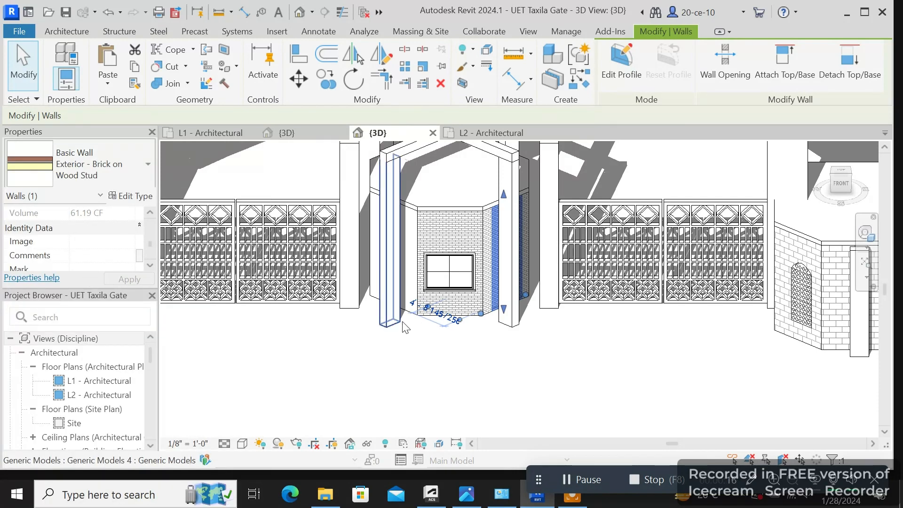
pyautogui.scroll(4, 451, 296)
pyautogui.press('Escape')
pyautogui.scroll(-6, 386, 228)
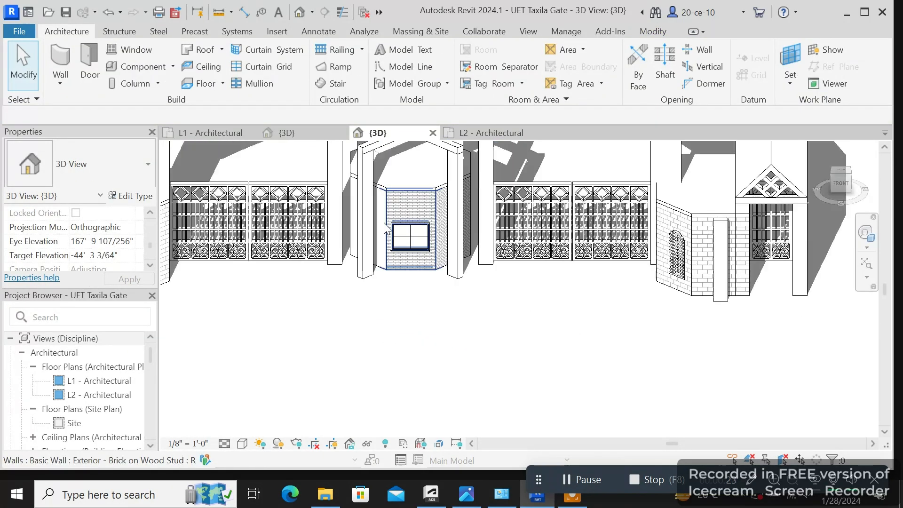
# - Try the type Exterior - Brick and CMU on Mtl. Stud on the booth's angled wall to the left of the window wall
pyautogui.scroll(-4, 386, 229)
pyautogui.scroll(6, 472, 314)
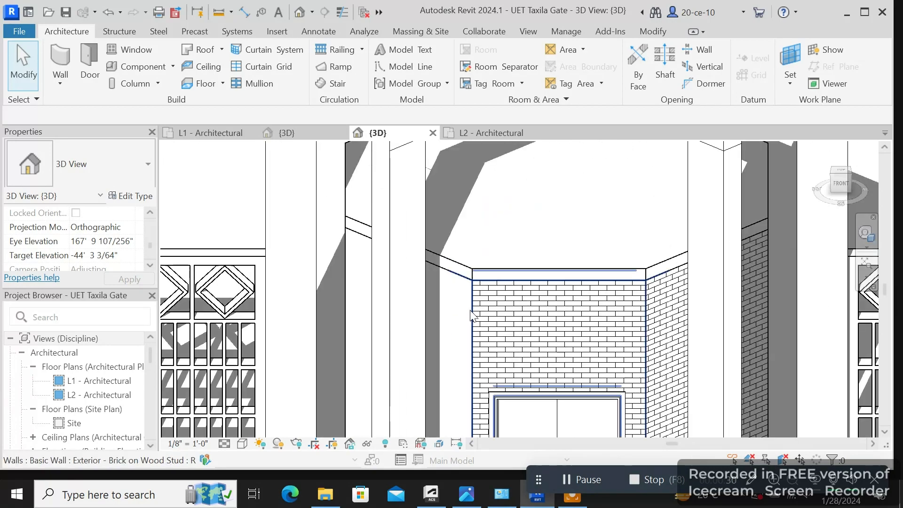
pyautogui.click(470, 312)
pyautogui.scroll(-4, 472, 315)
pyautogui.moveTo(494, 339); pyautogui.dragTo(494, 276, button='middle')
pyautogui.click(430, 338)
pyautogui.click(428, 324)
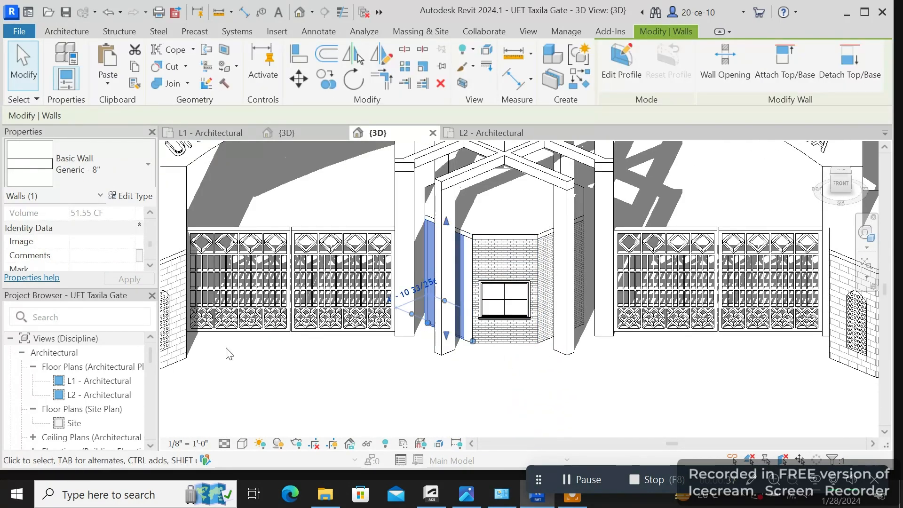
pyautogui.click(104, 164)
pyautogui.scroll(6, 97, 283)
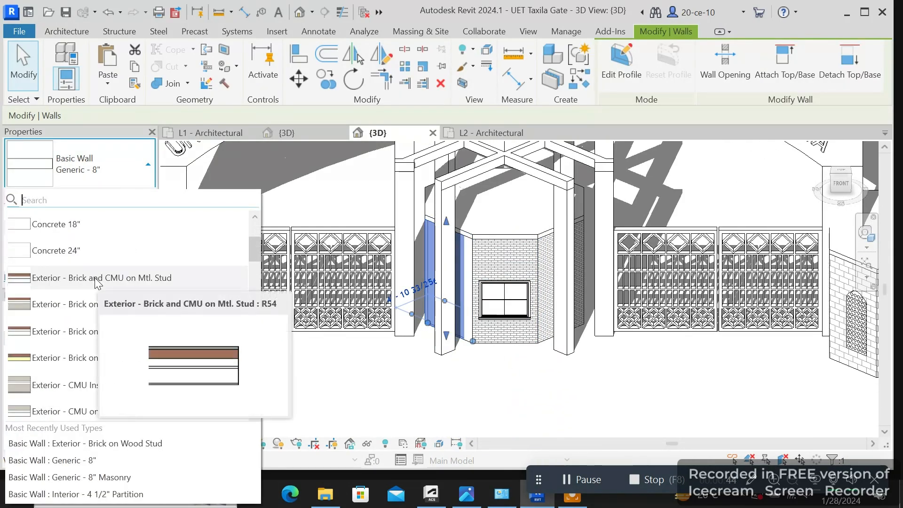
pyautogui.click(98, 279)
# - Try a Red Coarse Scale Fill Color on the wall type Exterior - Brick and CMU on Mtl. Stud and inspect the booth
pyautogui.click(131, 195)
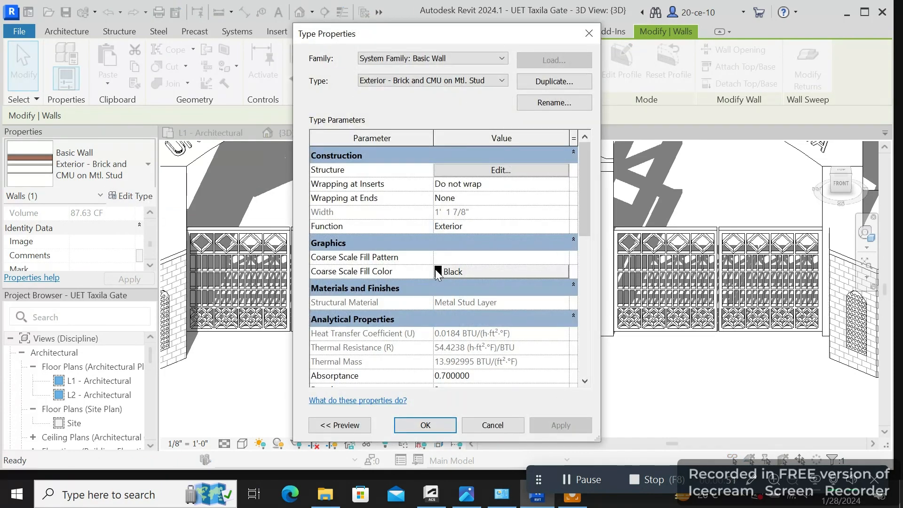
pyautogui.click(435, 269)
pyautogui.click(299, 265)
pyautogui.click(501, 357)
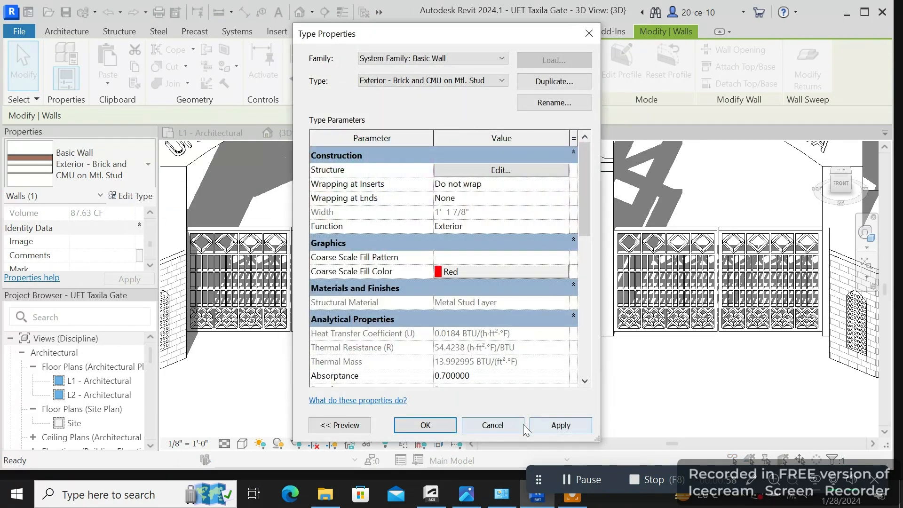
pyautogui.click(418, 426)
pyautogui.scroll(4, 484, 349)
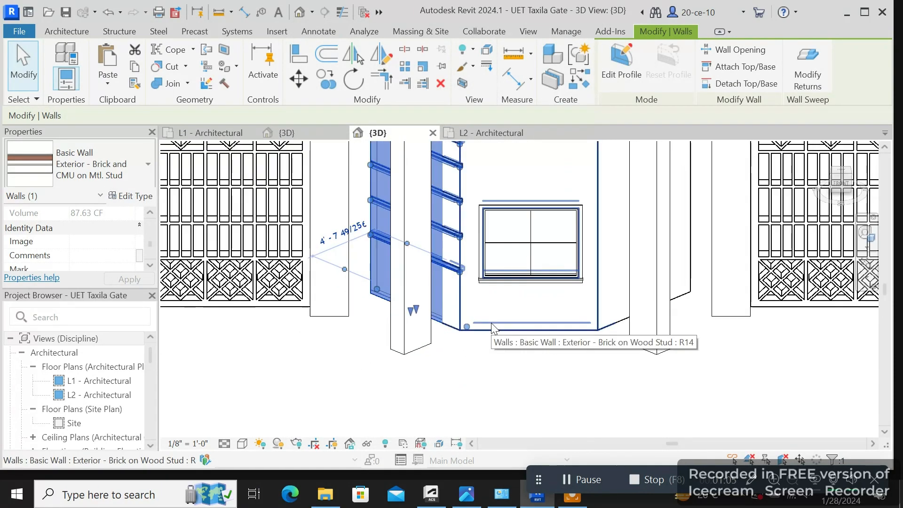
pyautogui.click(492, 372)
pyautogui.scroll(-1, 470, 327)
pyautogui.scroll(-1, 470, 333)
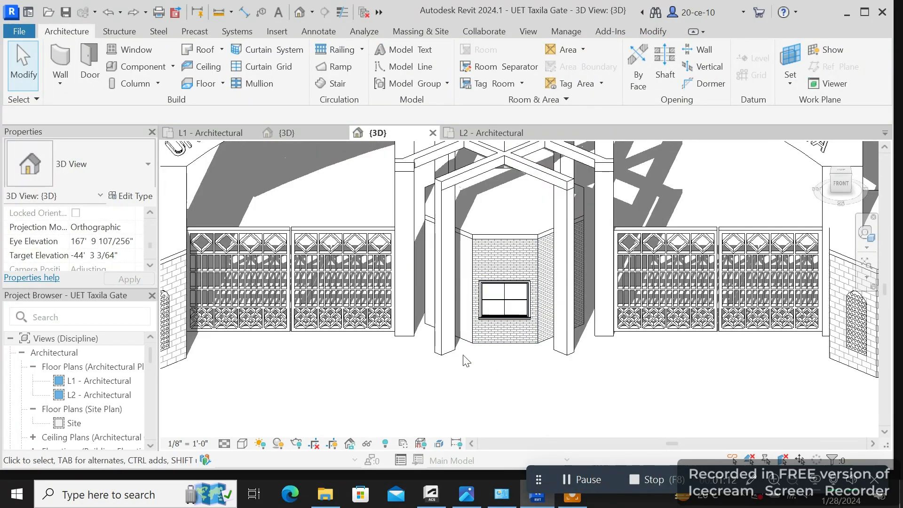
# - Set the Coarse Scale Fill Color of the booth's Exterior - Brick on Wood Stud wall type to Red
pyautogui.scroll(1, 464, 359)
pyautogui.click(522, 340)
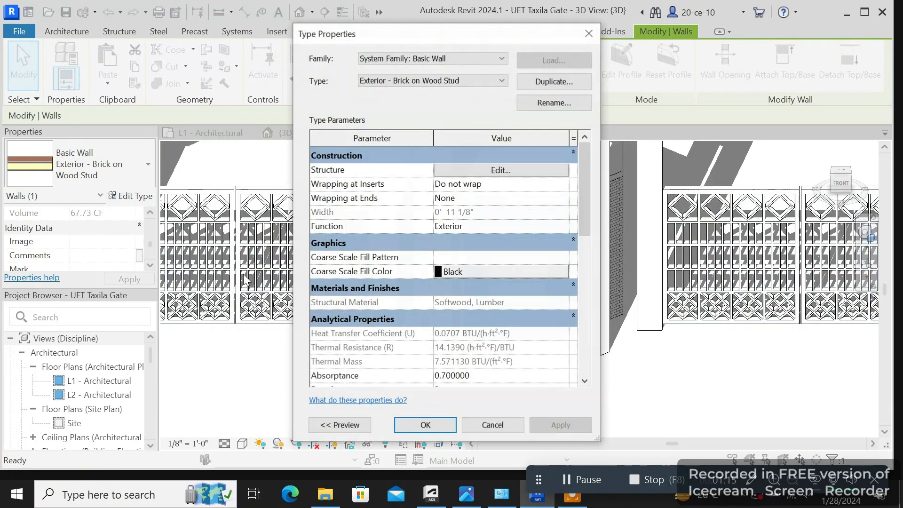
pyautogui.click(501, 271)
pyautogui.click(298, 262)
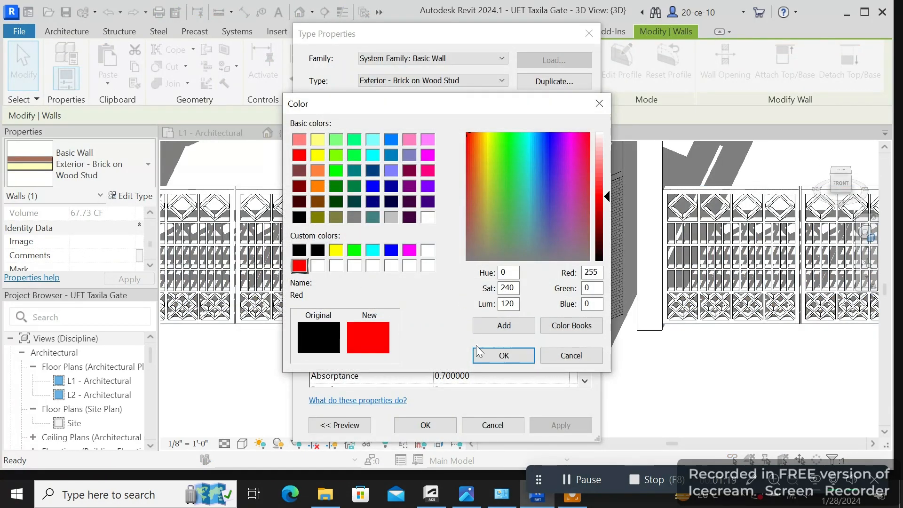
pyautogui.click(502, 353)
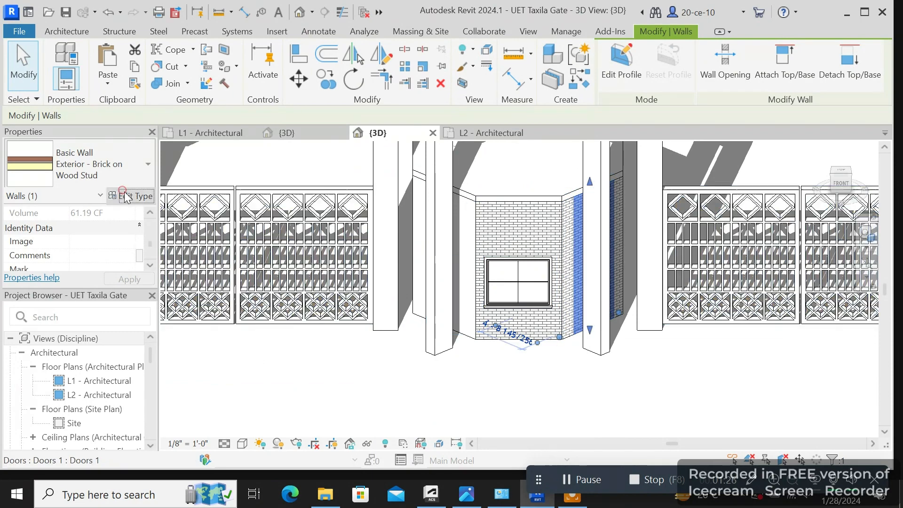
# - Change the booth's angled wall to the left of the window wall to Exterior - Brick on Wood Stud and deselect it
pyautogui.click(131, 196)
pyautogui.click(436, 426)
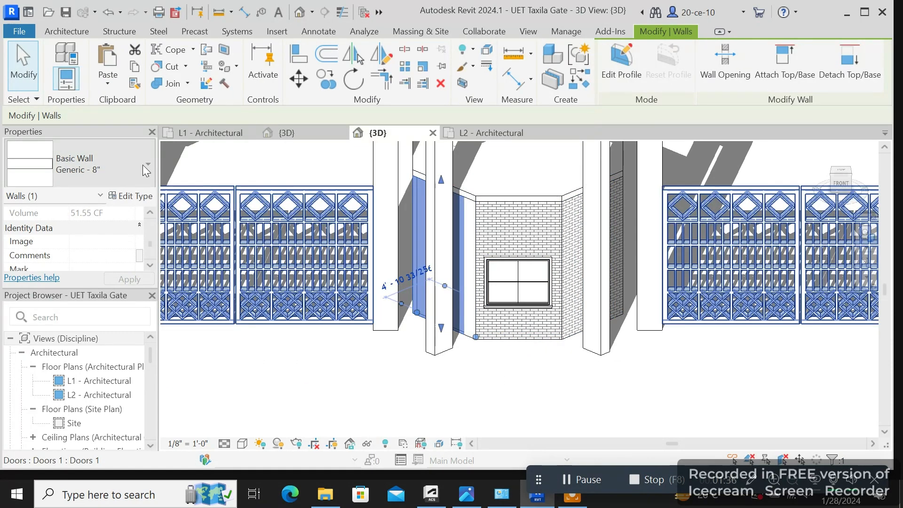
pyautogui.click(143, 165)
pyautogui.scroll(8, 110, 240)
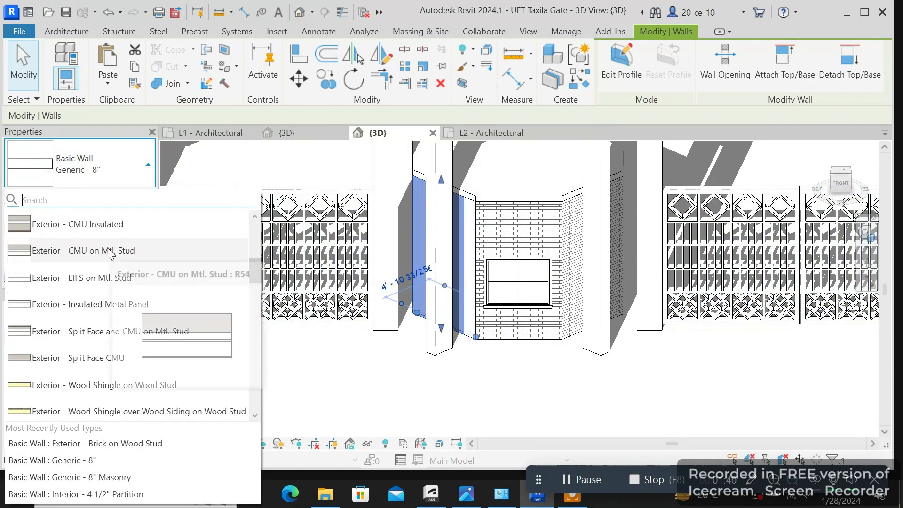
pyautogui.scroll(-3, 115, 227)
pyautogui.scroll(5, 117, 273)
pyautogui.scroll(-1, 124, 301)
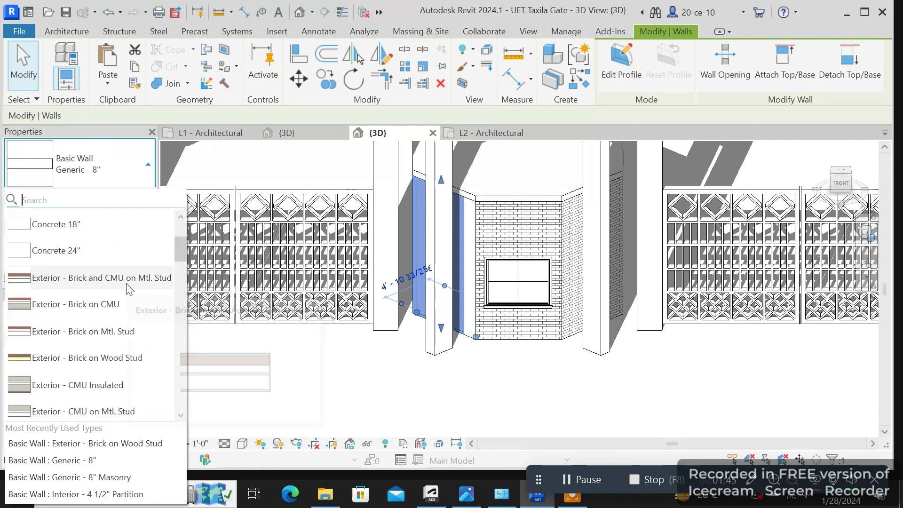
pyautogui.click(120, 358)
pyautogui.click(488, 394)
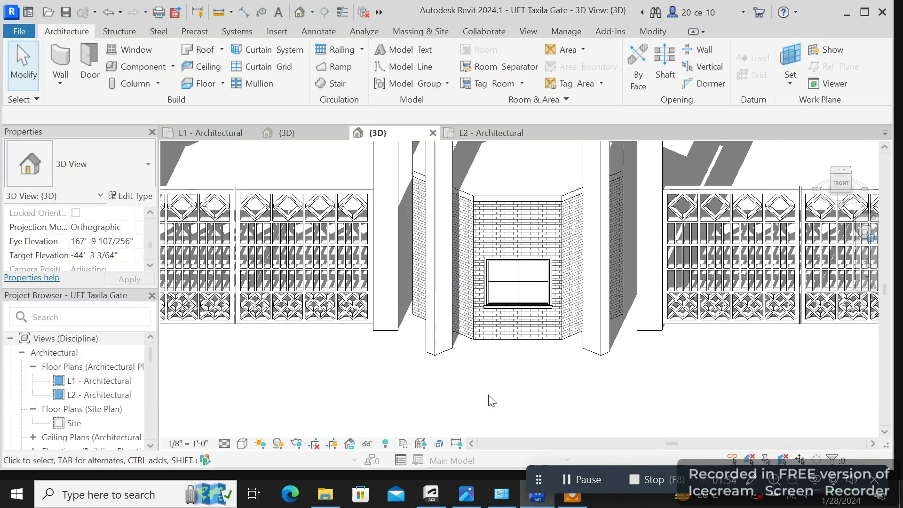
# - Change the front masonry wall of the side room left of the main gates to Exterior - Brick on Wood Stud
pyautogui.scroll(-1, 493, 365)
pyautogui.moveTo(408, 377); pyautogui.dragTo(641, 326, button='middle')
pyautogui.click(372, 277)
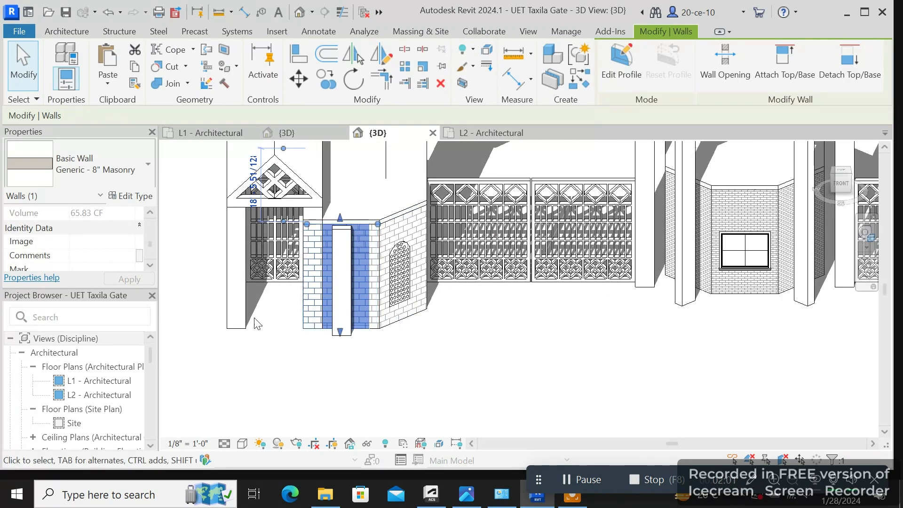
pyautogui.click(84, 165)
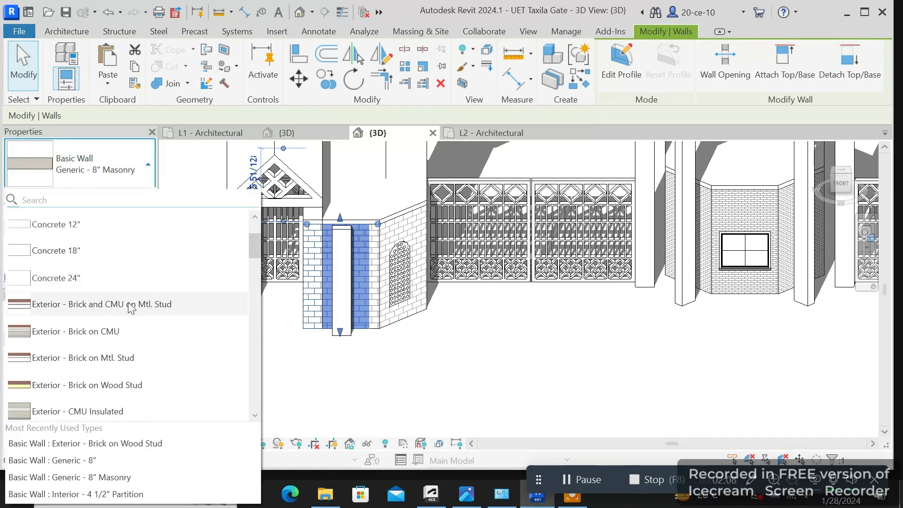
pyautogui.click(97, 385)
pyautogui.click(396, 383)
pyautogui.scroll(-3, 395, 384)
pyautogui.moveTo(370, 344); pyautogui.dragTo(418, 391, button='middle')
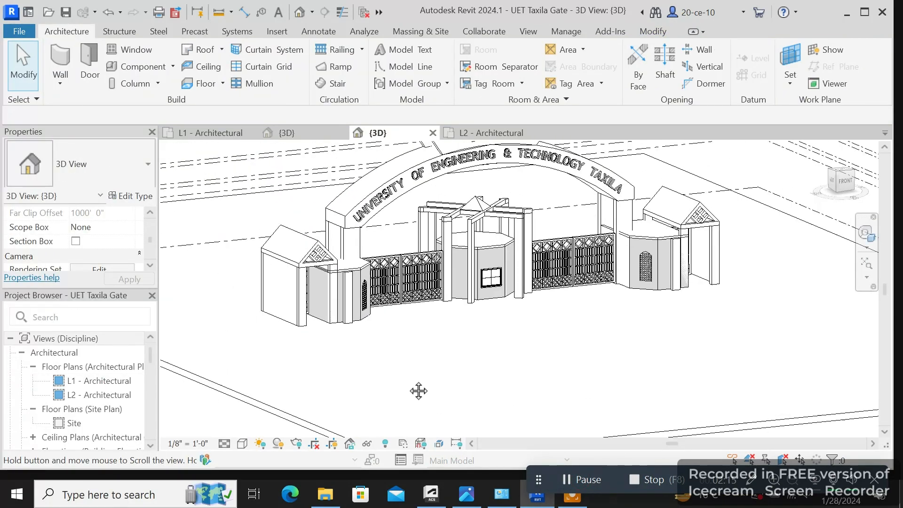
# - Inspect the side room's brick walls and look at the gateway straight from the front
pyautogui.scroll(3, 399, 386)
pyautogui.click(348, 297)
pyautogui.click(432, 340)
pyautogui.scroll(-2, 439, 340)
pyautogui.moveTo(848, 186); pyautogui.dragTo(841, 192)
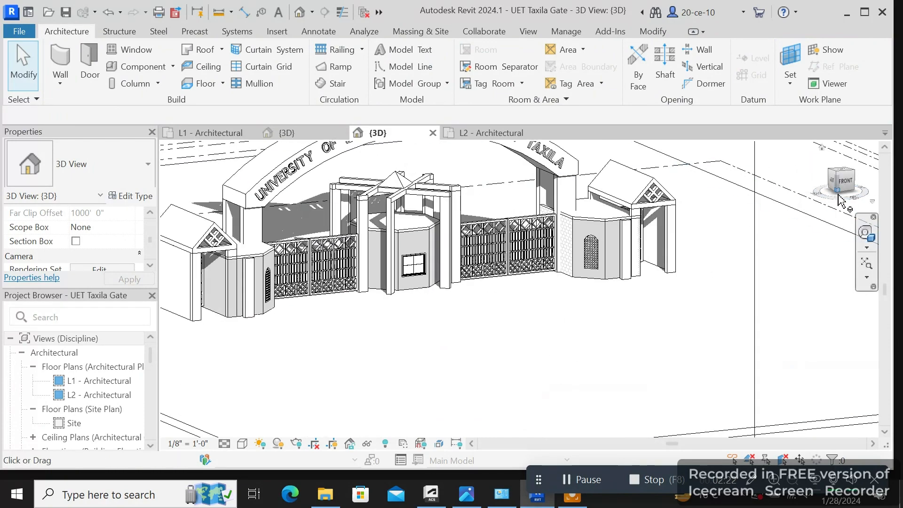
pyautogui.click(842, 185)
pyautogui.scroll(8, 447, 243)
pyautogui.moveTo(573, 252); pyautogui.dragTo(561, 361, button='middle')
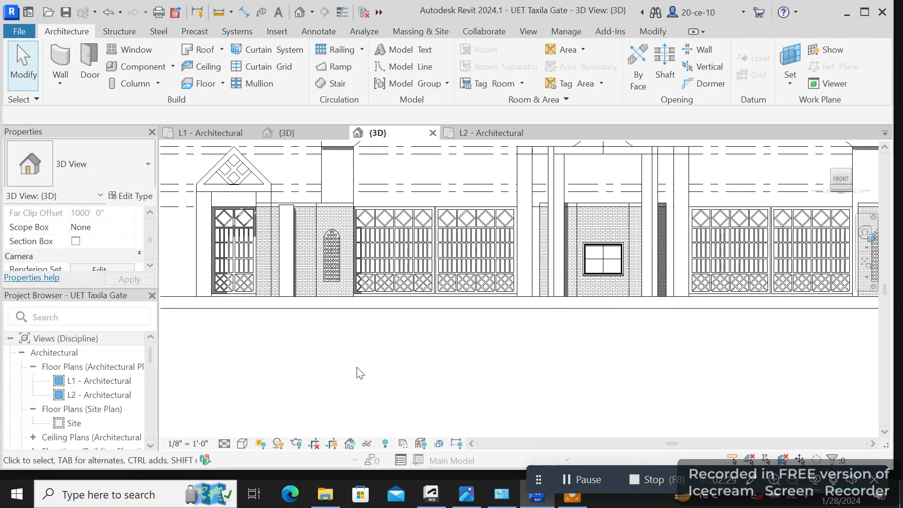
# - Examine the type properties of the gabled roof frame over the pedestrian gate to the left, leaving them as they are
pyautogui.scroll(2, 282, 197)
pyautogui.click(376, 191)
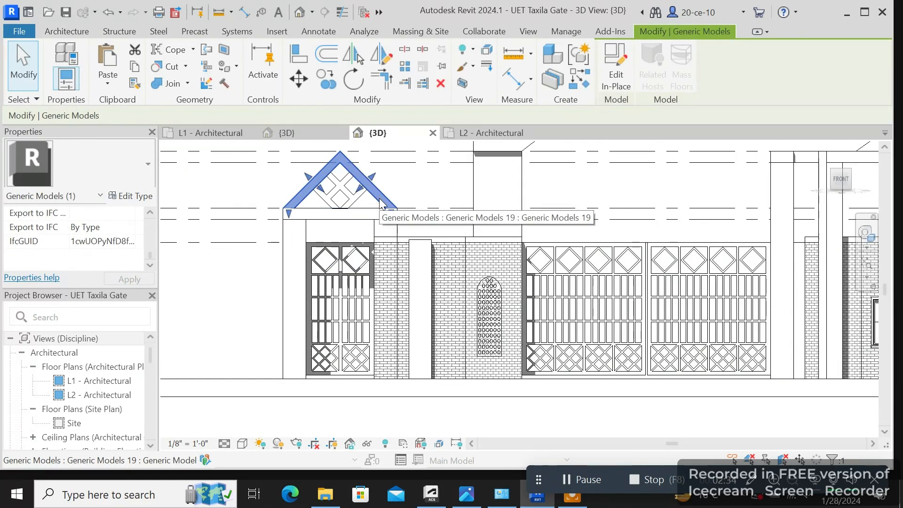
pyautogui.click(137, 196)
pyautogui.scroll(-5, 413, 244)
pyautogui.click(589, 33)
pyautogui.scroll(-3, 475, 240)
pyautogui.click(540, 334)
pyautogui.scroll(-1, 588, 348)
pyautogui.moveTo(694, 359); pyautogui.dragTo(508, 387, button='middle')
pyautogui.scroll(1, 508, 387)
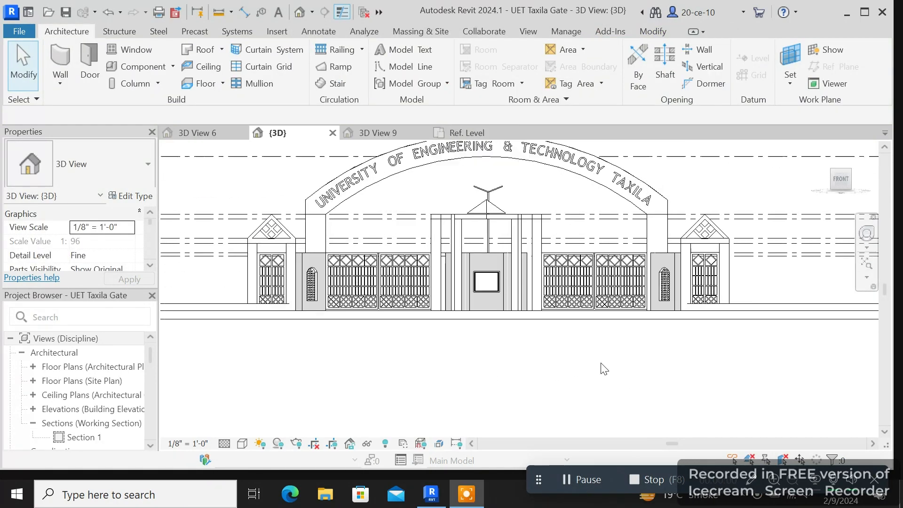
# - Start a Hawthorn - 25' deciduous site component with the gateway seen from above, and open its type's Render Appearance library
pyautogui.scroll(-2, 593, 352)
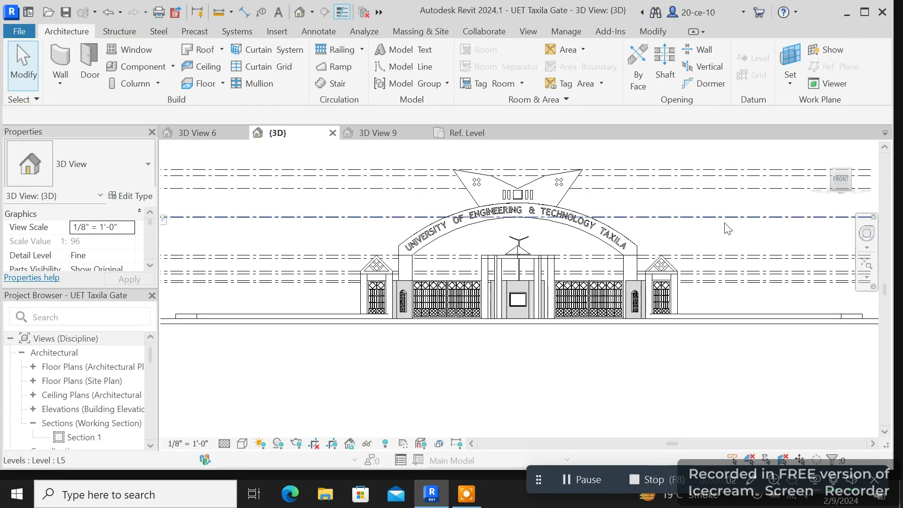
pyautogui.moveTo(728, 229); pyautogui.dragTo(711, 249, button='middle')
pyautogui.moveTo(842, 188); pyautogui.dragTo(841, 219)
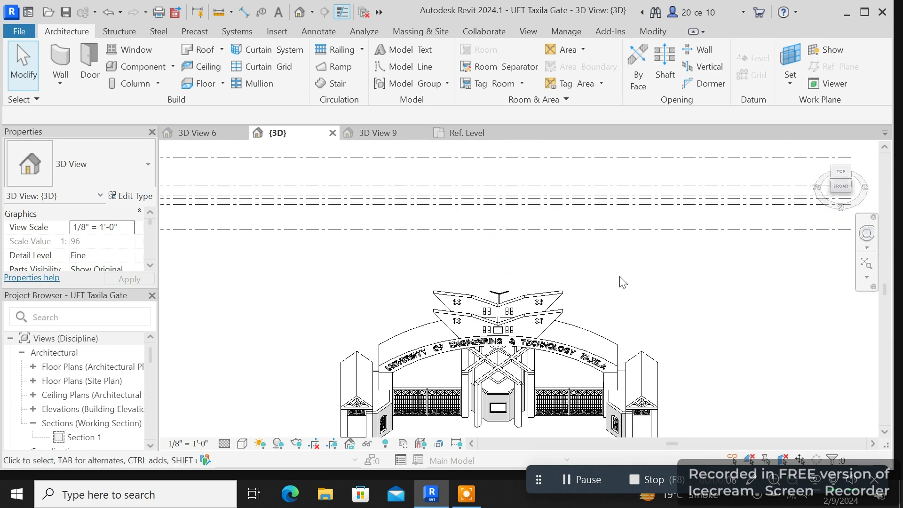
pyautogui.scroll(-2, 619, 282)
pyautogui.moveTo(840, 175); pyautogui.dragTo(842, 203)
pyautogui.scroll(2, 538, 280)
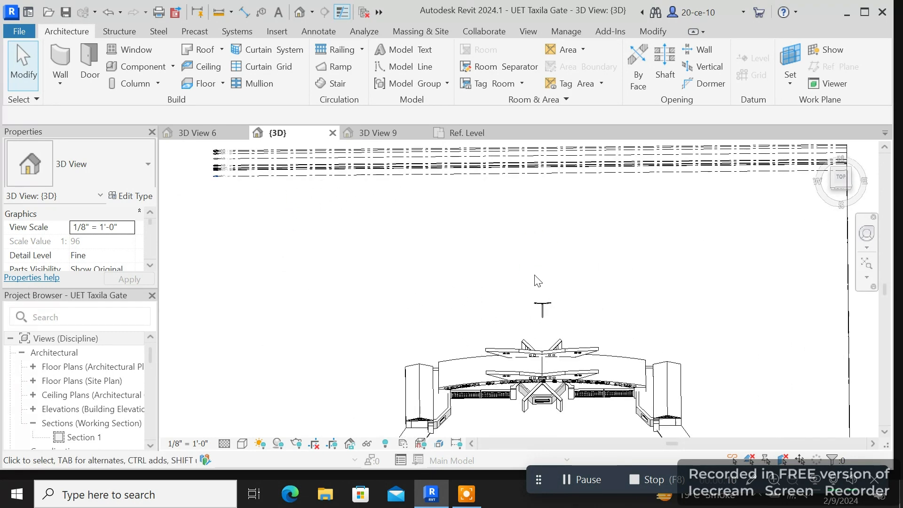
pyautogui.click(409, 31)
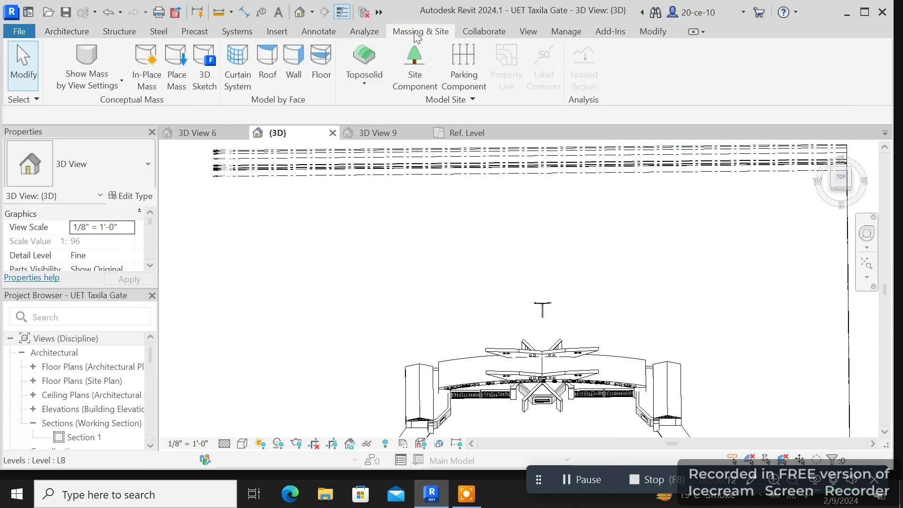
pyautogui.click(417, 83)
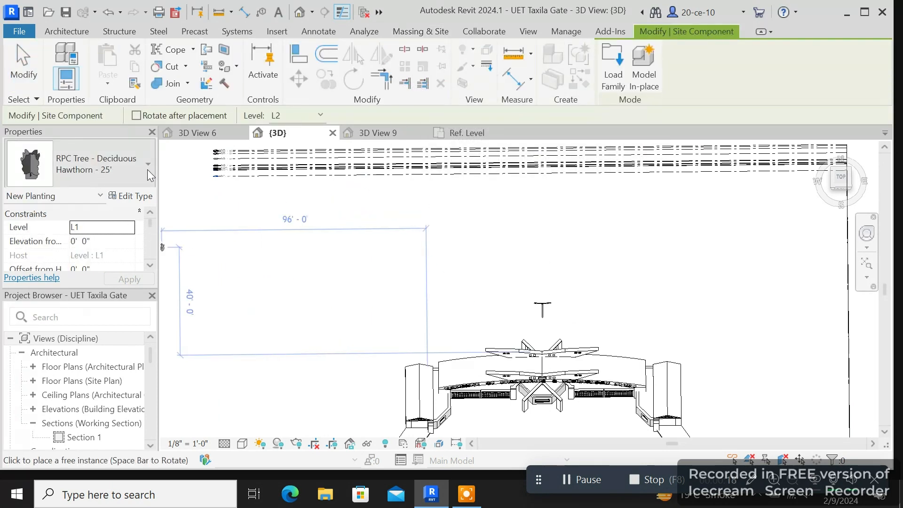
pyautogui.click(137, 197)
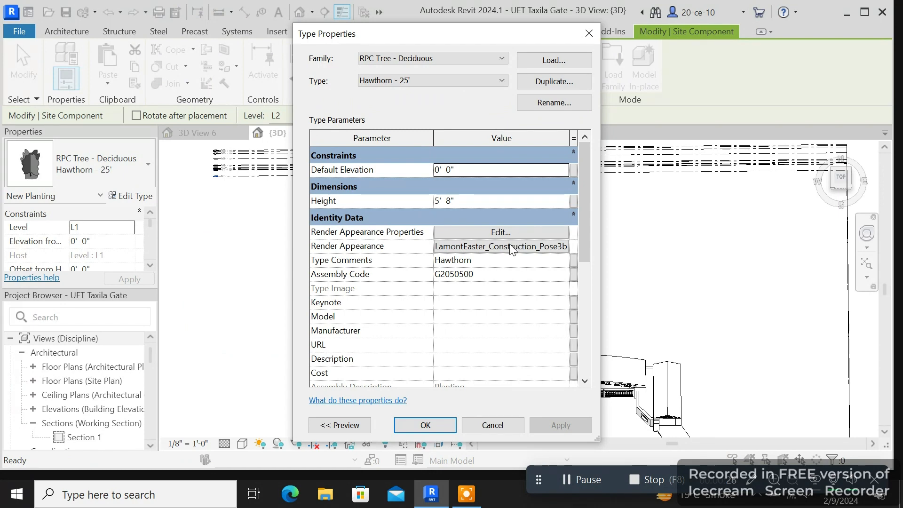
pyautogui.click(504, 247)
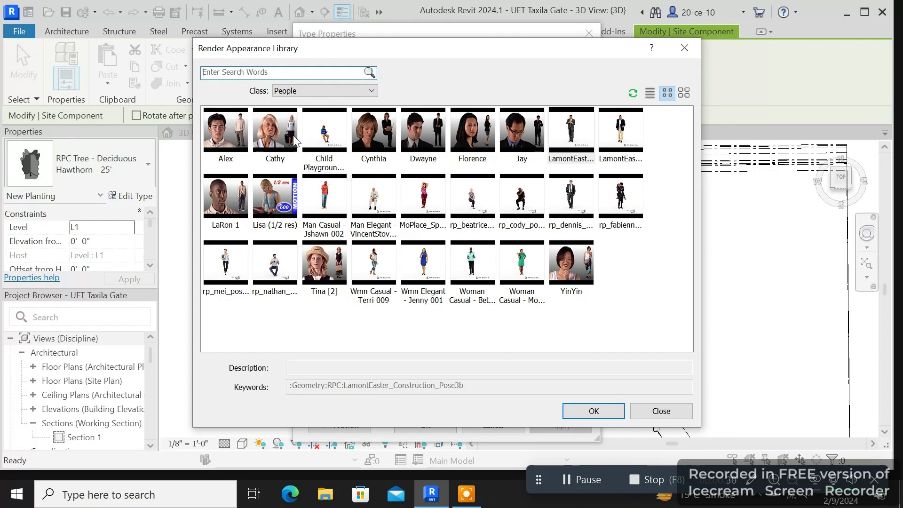
# - Set the Hawthorn - 25' type's Render Appearance to LaRon 1 from the People [College] class
pyautogui.click(372, 91)
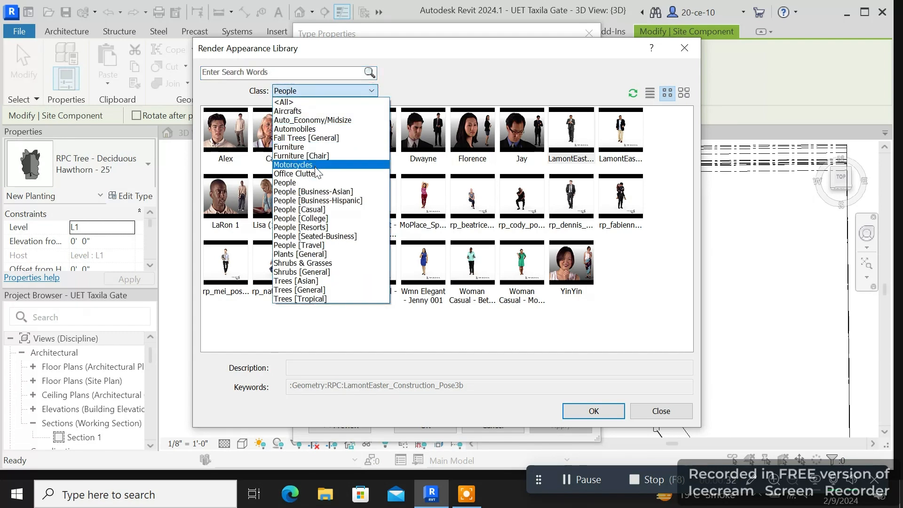
pyautogui.click(312, 182)
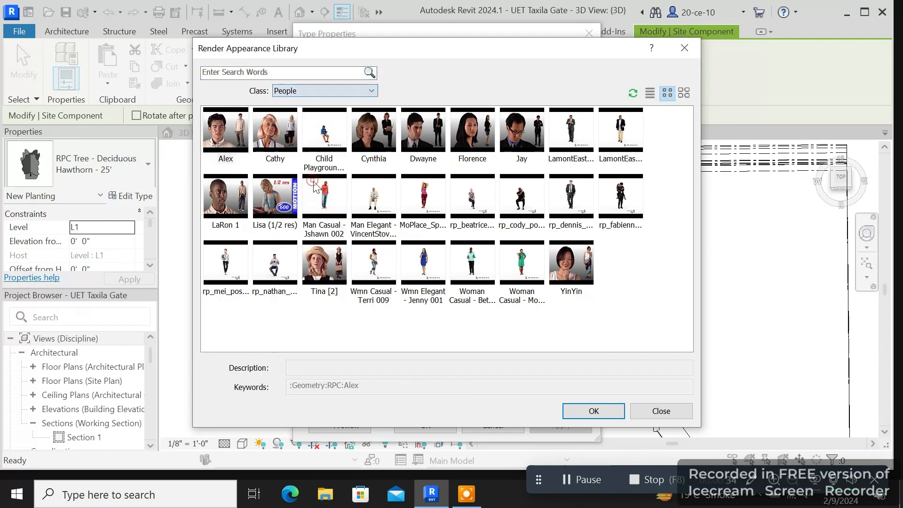
pyautogui.click(363, 91)
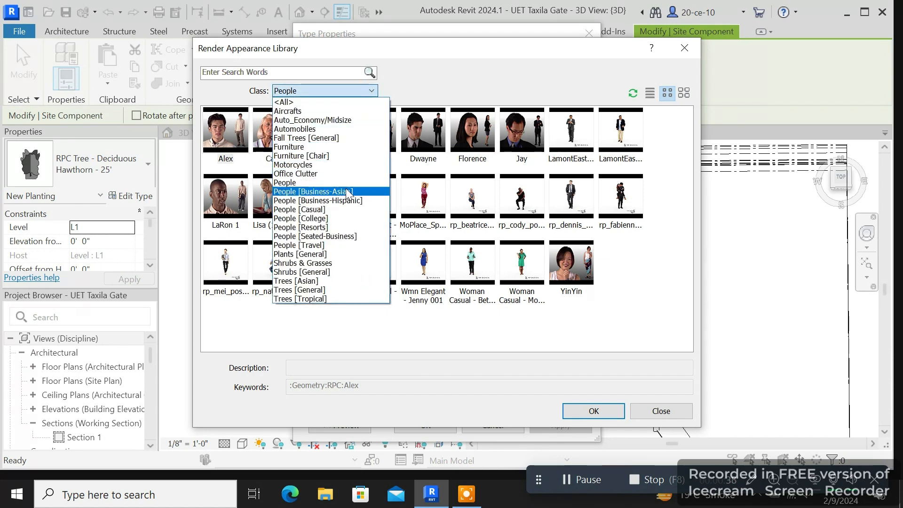
pyautogui.click(324, 218)
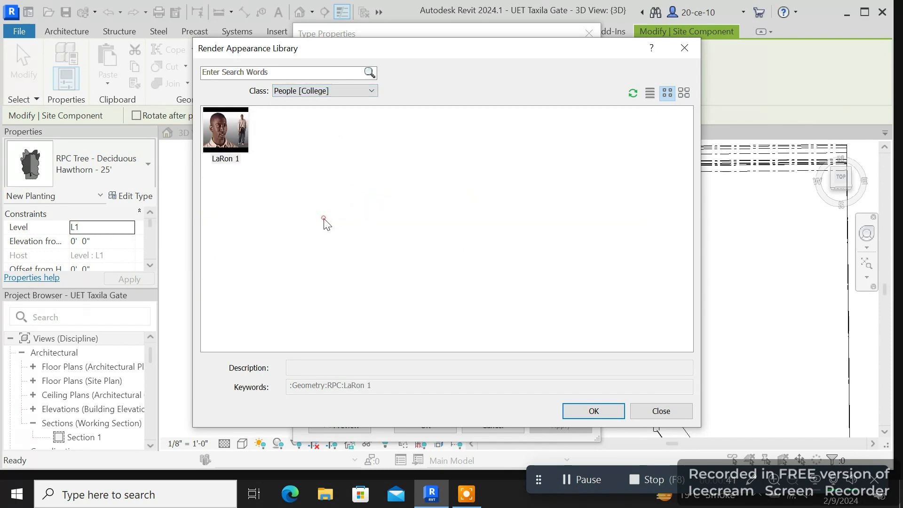
pyautogui.click(230, 132)
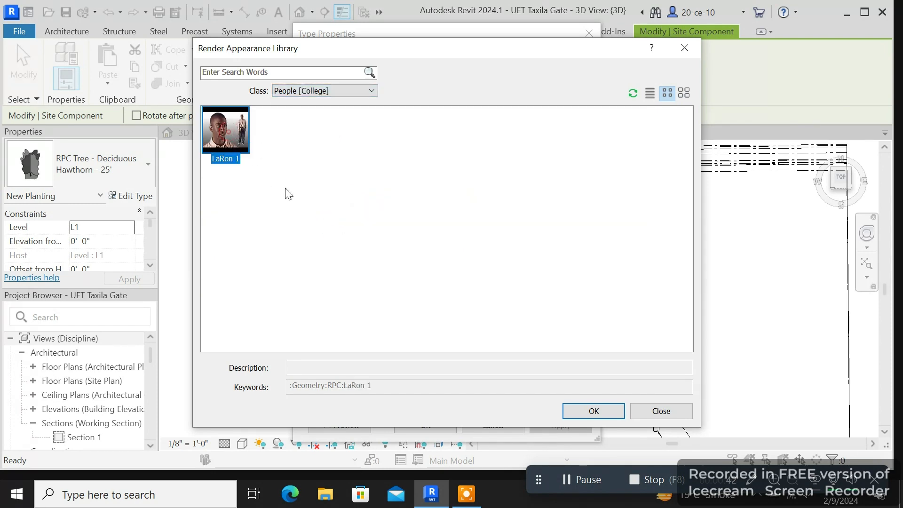
pyautogui.click(581, 412)
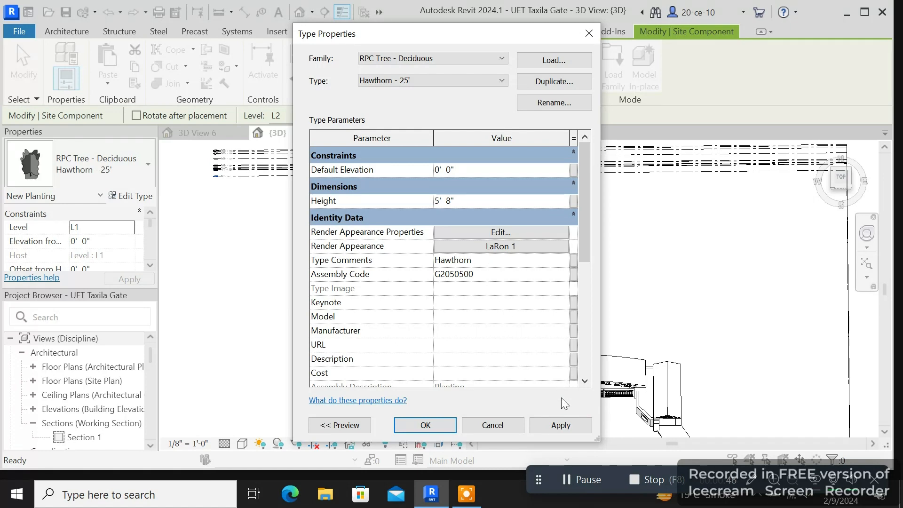
pyautogui.click(556, 426)
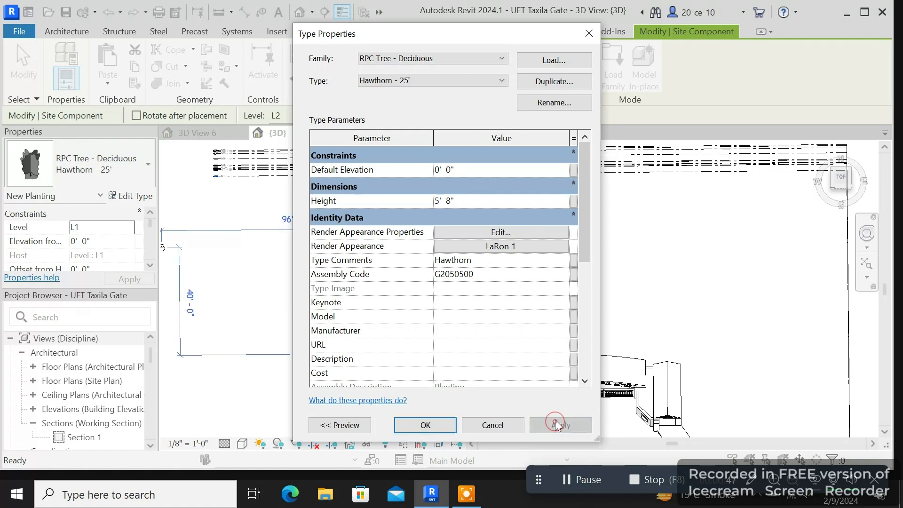
pyautogui.click(435, 425)
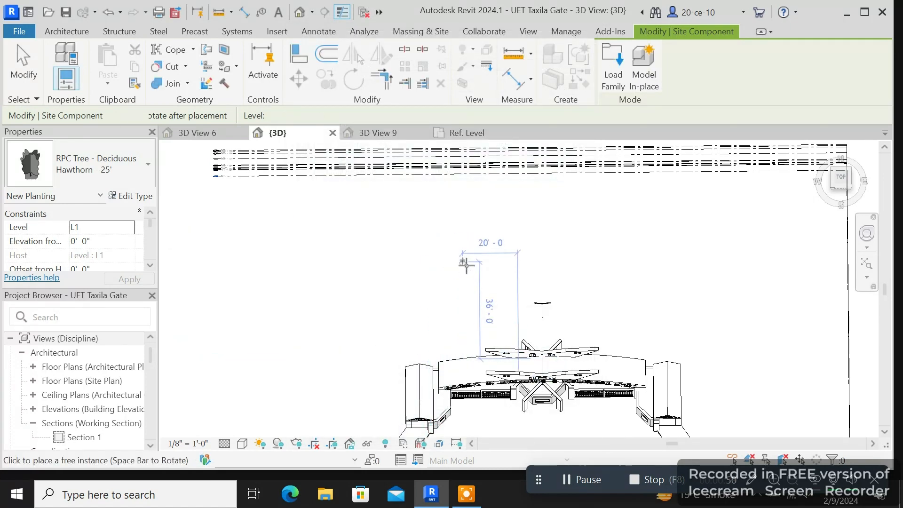
# - Place one figure on level L1 behind the arch, offset about 20' 6" and 37' 6", and end the placement
pyautogui.scroll(3, 463, 266)
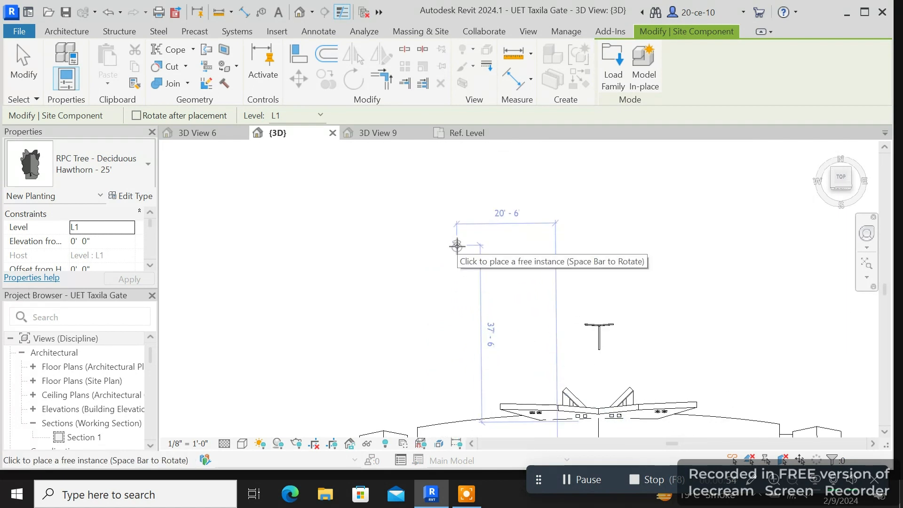
pyautogui.click(457, 245)
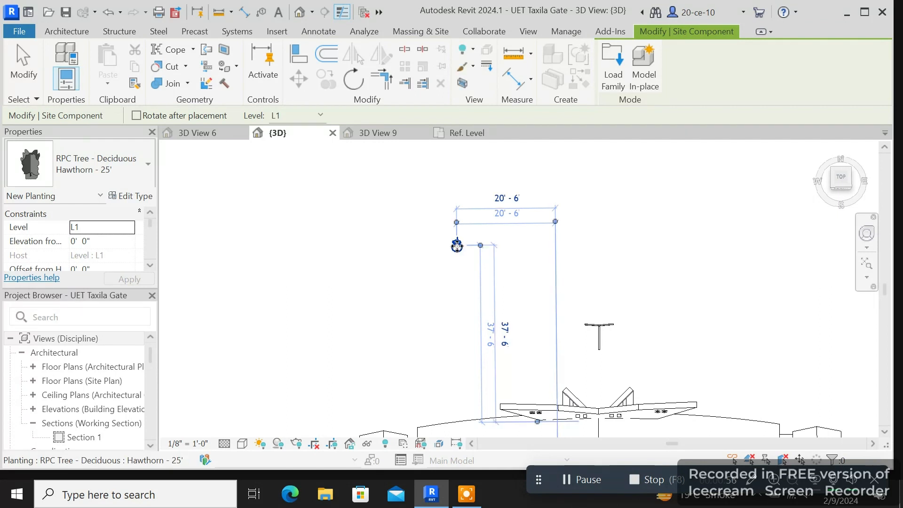
pyautogui.scroll(3, 464, 265)
pyautogui.scroll(1, 464, 265)
pyautogui.rightClick(466, 266)
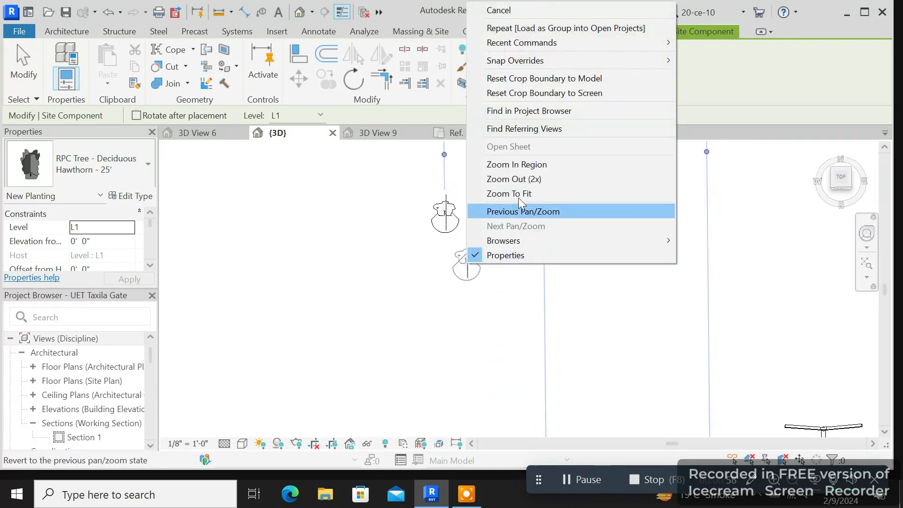
pyautogui.click(508, 11)
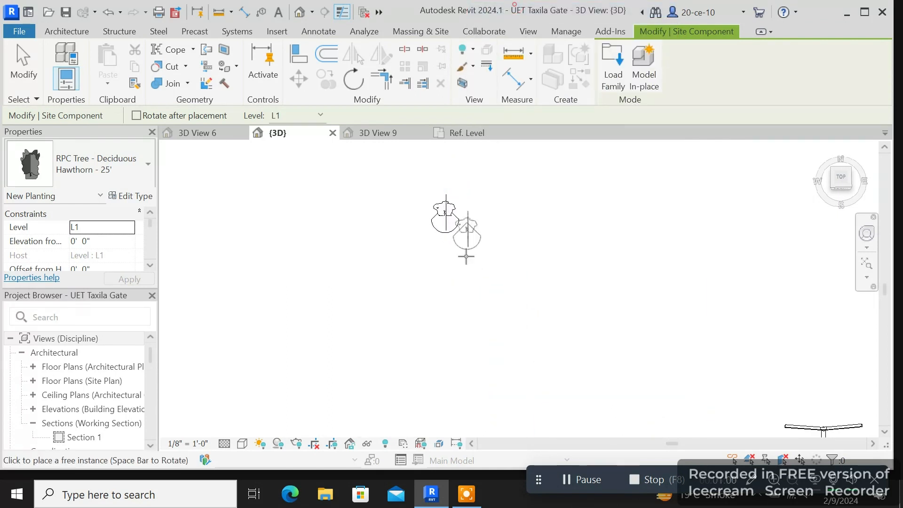
pyautogui.rightClick(460, 283)
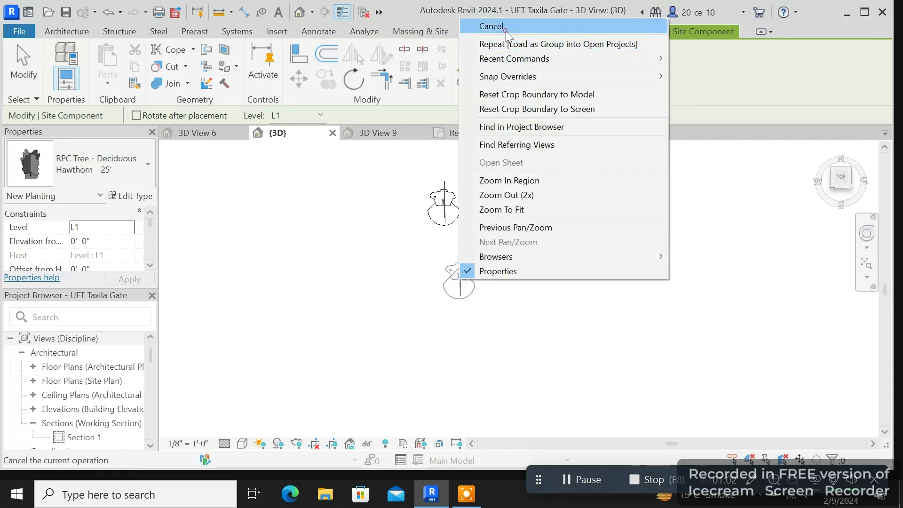
pyautogui.click(506, 28)
pyautogui.moveTo(478, 230); pyautogui.dragTo(430, 294, button='middle')
pyautogui.scroll(-1, 434, 295)
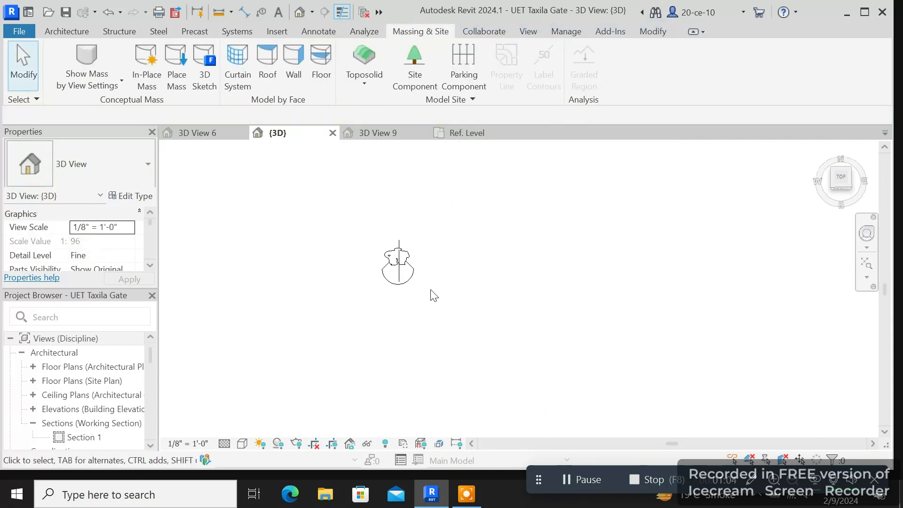
# - Start a Honey Locust - 25' site component and set its type's Render Appearance to Alex from the People [Casual] class
pyautogui.click(422, 79)
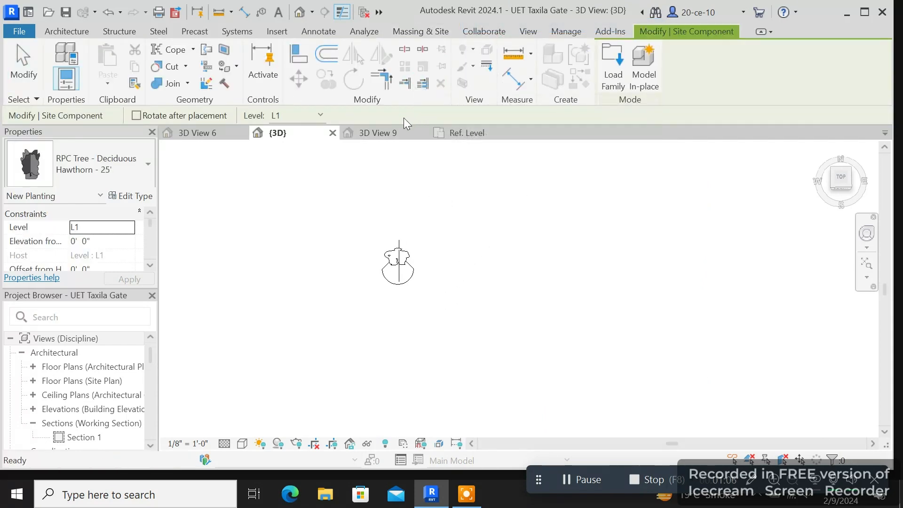
pyautogui.click(136, 168)
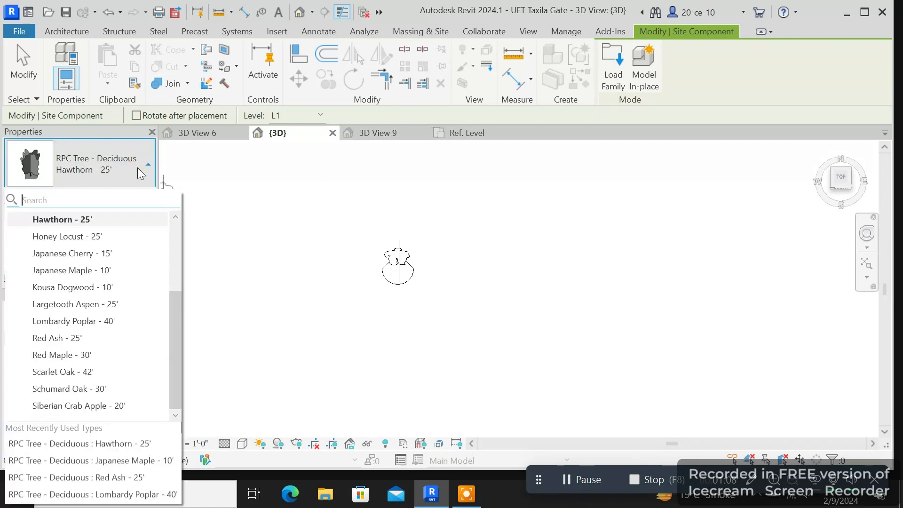
pyautogui.click(67, 236)
pyautogui.click(131, 196)
pyautogui.click(494, 246)
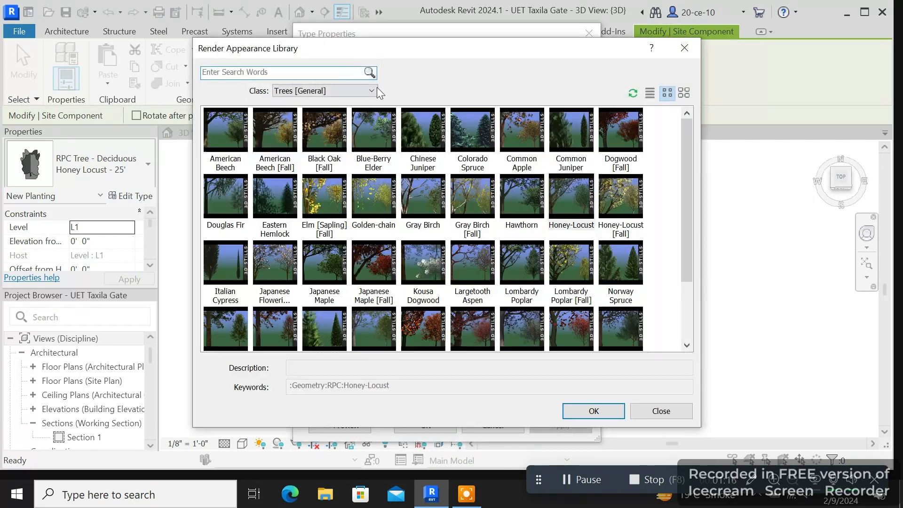
pyautogui.click(371, 91)
pyautogui.click(291, 210)
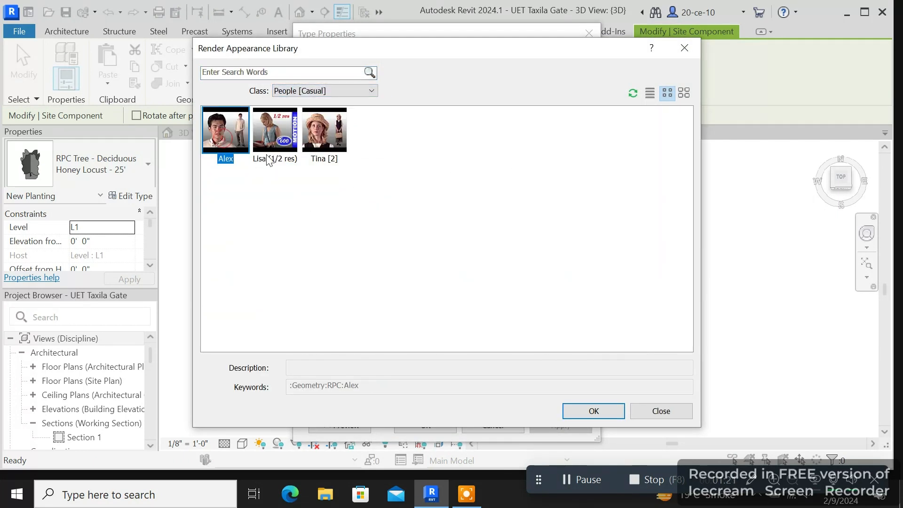
pyautogui.click(589, 411)
# - Set the Honey Locust - 25' type's height to 5' 0" and place one figure on level L1 near the existing figure
pyautogui.click(568, 424)
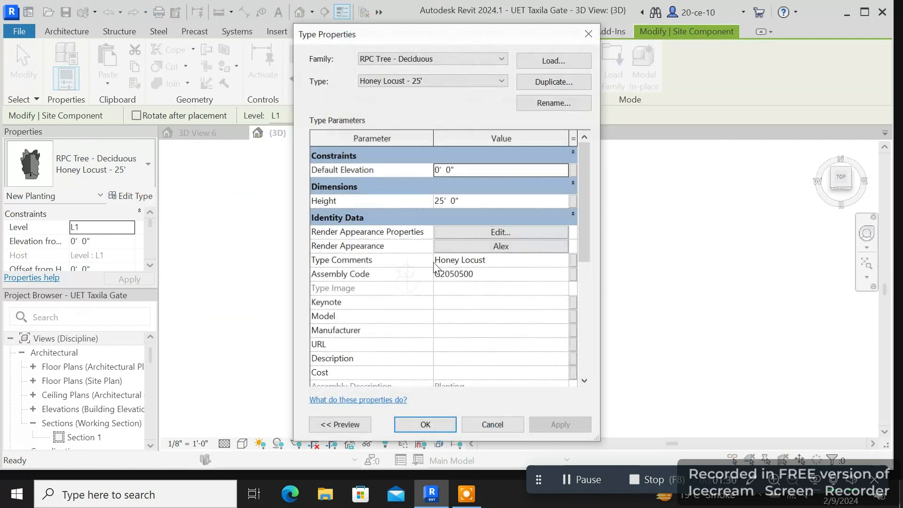
pyautogui.click(444, 200)
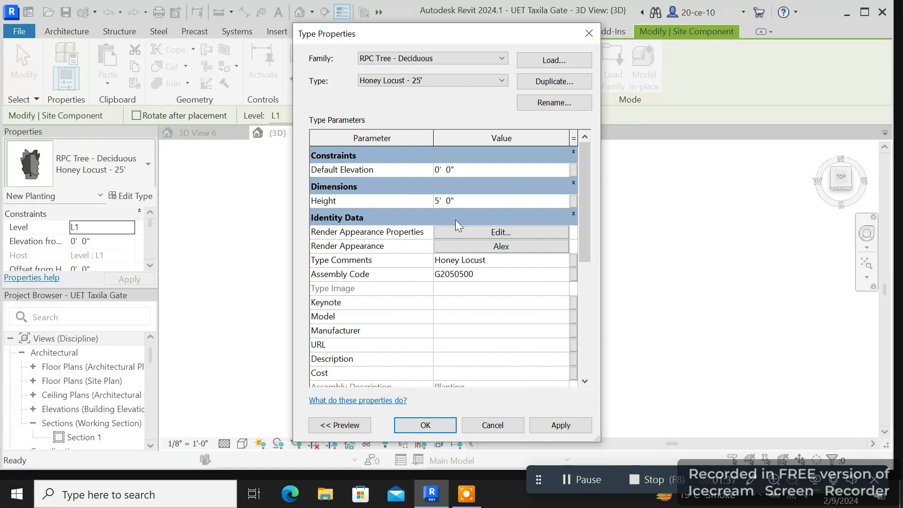
pyautogui.click(444, 425)
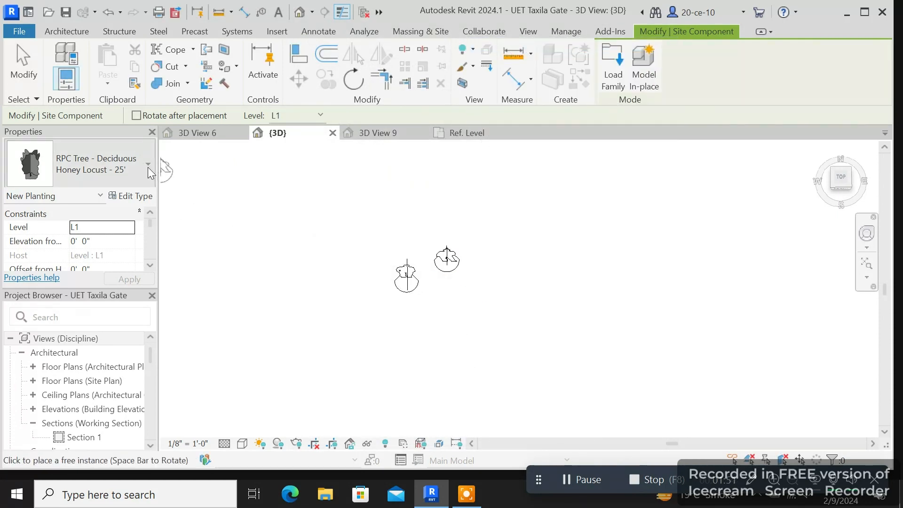
# - Switch to the Japanese Maple - 10' type and set its Render Appearance to Jay from the People [Business-Asian] class
pyautogui.click(145, 165)
pyautogui.click(71, 254)
pyautogui.click(144, 197)
pyautogui.click(500, 245)
pyautogui.click(324, 90)
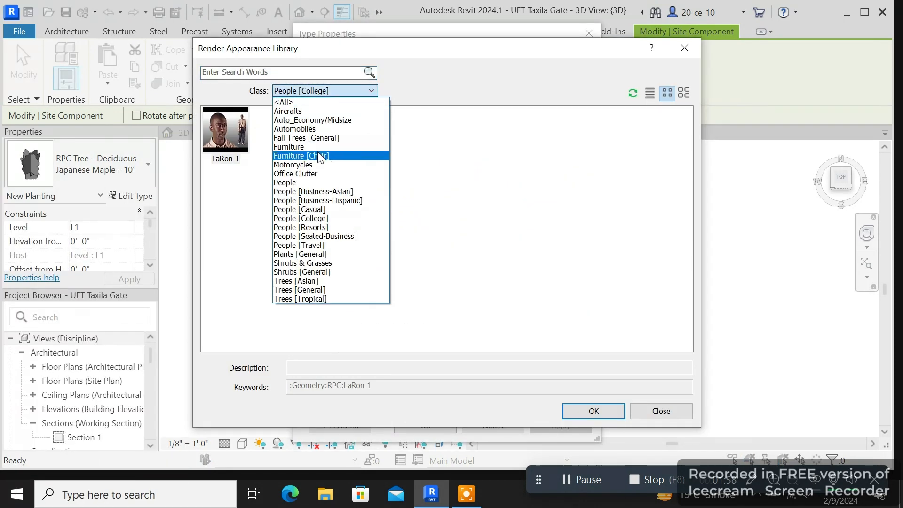
pyautogui.click(320, 192)
pyautogui.click(286, 133)
pyautogui.click(593, 410)
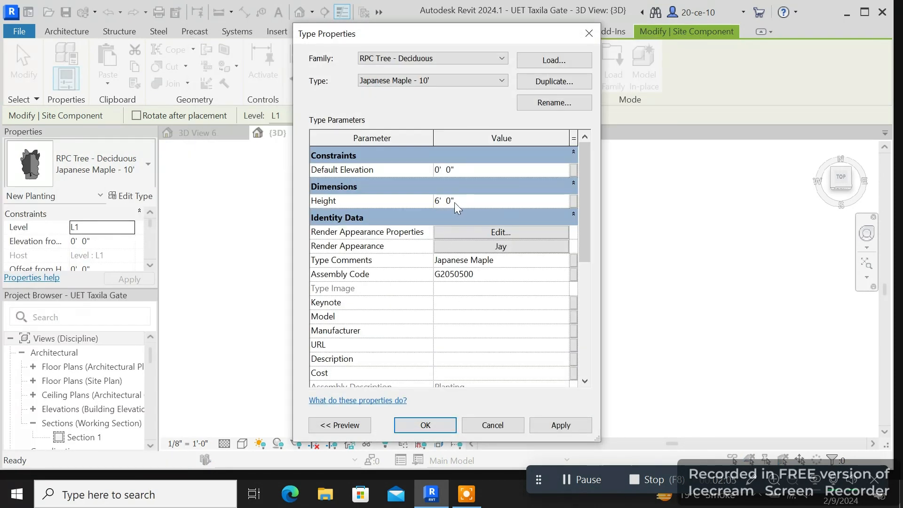
# - Place one Japanese Maple - 10' figure on level L1 beside the other two figures and end the placement
pyautogui.click(425, 425)
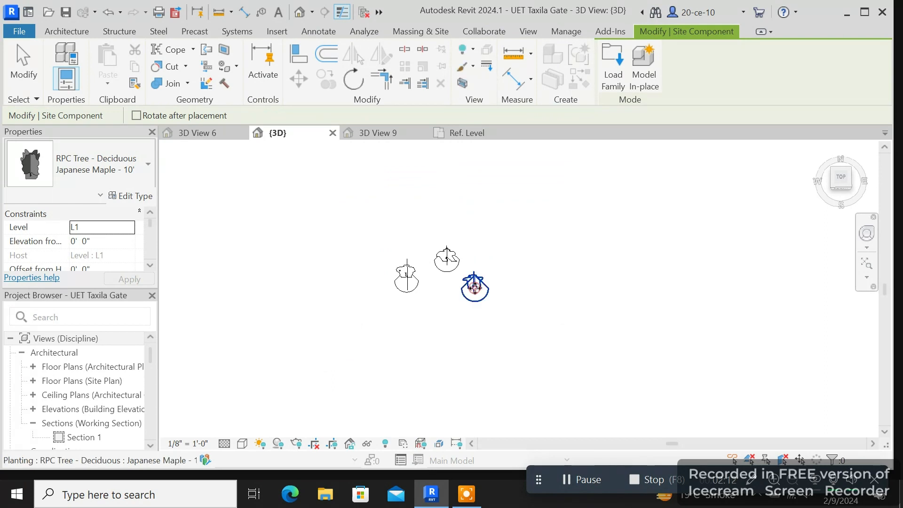
pyautogui.rightClick(455, 332)
pyautogui.click(512, 82)
pyautogui.rightClick(484, 217)
pyautogui.click(534, 226)
pyautogui.click(147, 163)
pyautogui.click(147, 163)
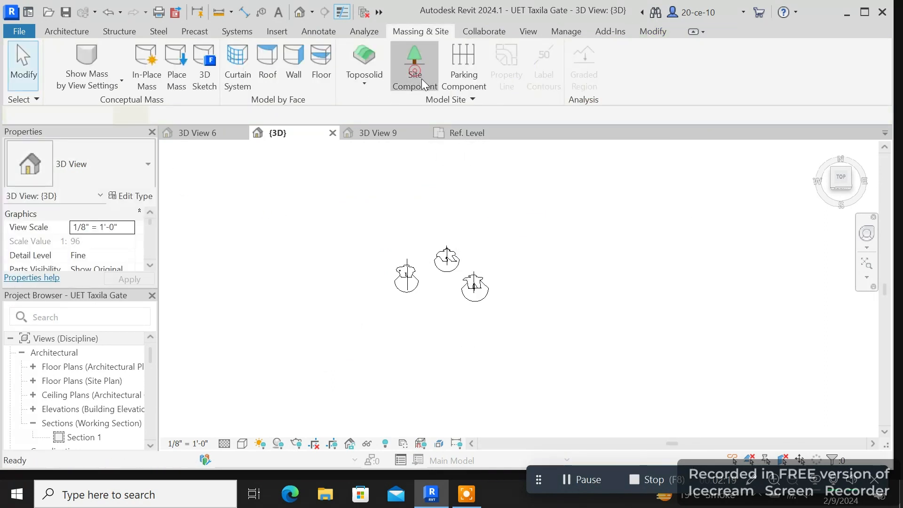
# - Start a Kousa Dogwood - 10' site component with Render Appearance Man Casual - Jshawn 002 from the People class and height 5' 0"
pyautogui.click(421, 78)
pyautogui.click(147, 165)
pyautogui.click(73, 270)
pyautogui.click(131, 195)
pyautogui.click(558, 246)
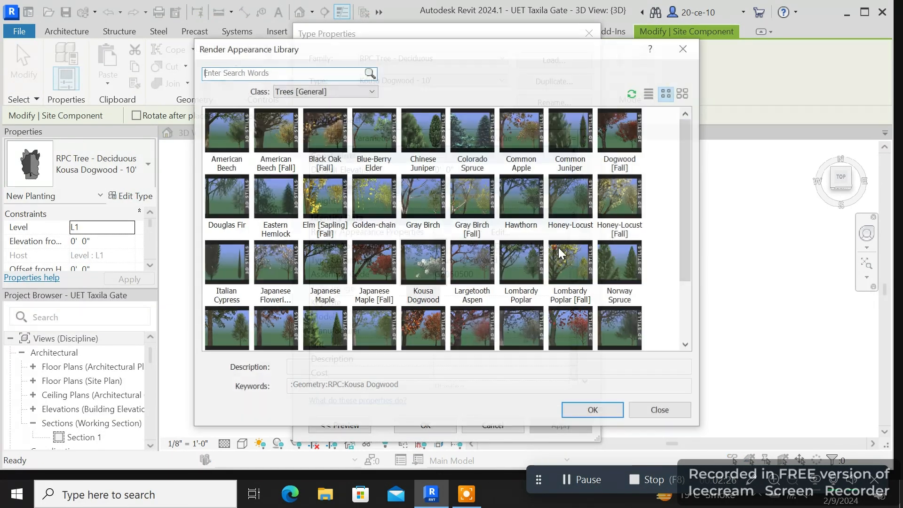
pyautogui.click(325, 90)
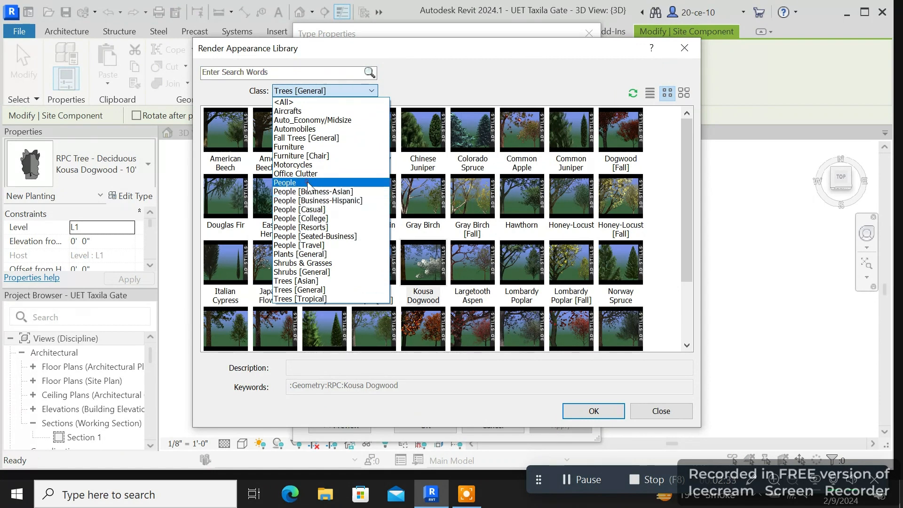
pyautogui.click(292, 182)
pyautogui.doubleClick(325, 200)
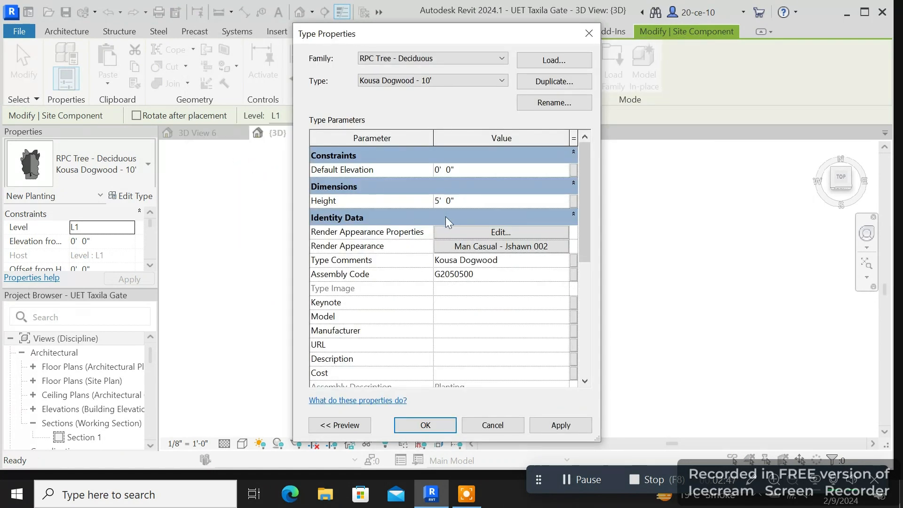
pyautogui.click(551, 422)
pyautogui.click(436, 423)
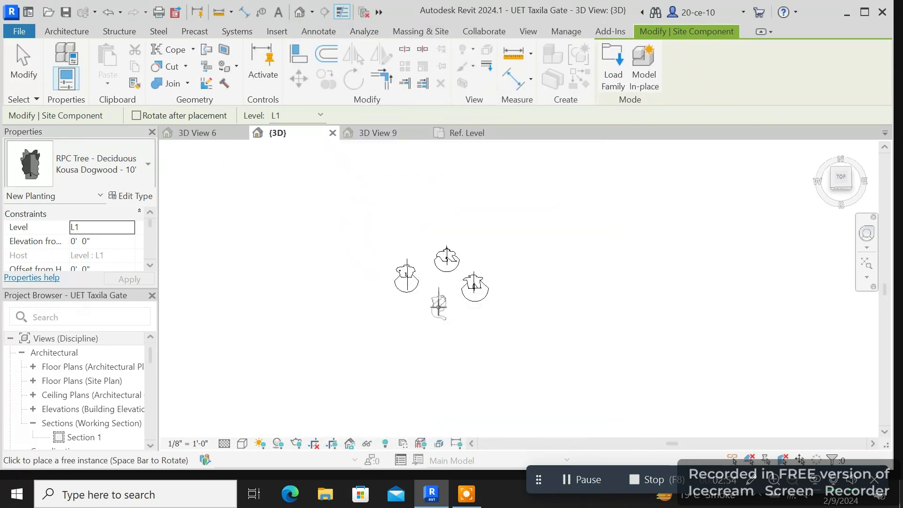
# - Place one Kousa Dogwood - 10' figure on level L1 on the gateway side of the other three and end the placement
pyautogui.click(438, 307)
pyautogui.rightClick(554, 314)
pyautogui.click(601, 62)
pyautogui.scroll(-3, 548, 284)
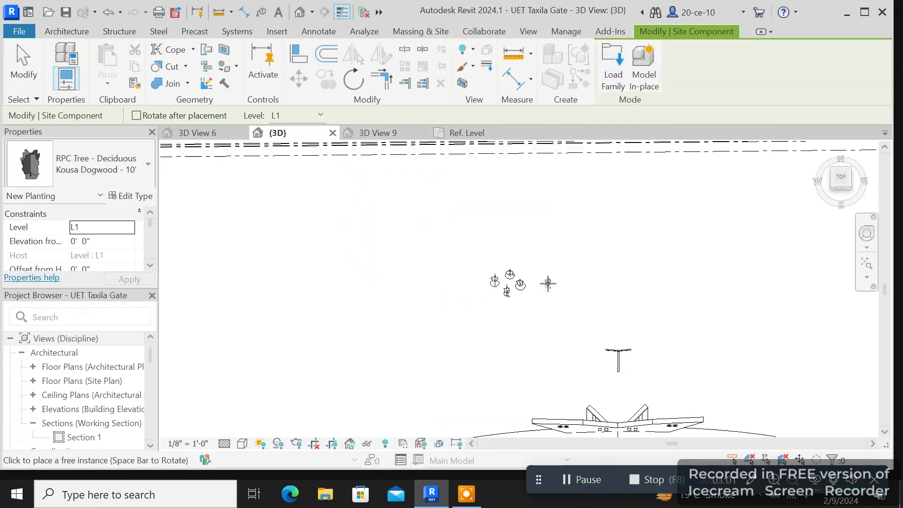
pyautogui.rightClick(548, 283)
pyautogui.click(597, 30)
# - Examine the placed figures behind the lattice gate and their footing at road level in the front view of the gateway
pyautogui.scroll(-2, 623, 247)
pyautogui.moveTo(849, 187); pyautogui.dragTo(840, 147)
pyautogui.click(841, 186)
pyautogui.scroll(-2, 647, 282)
pyautogui.click(841, 188)
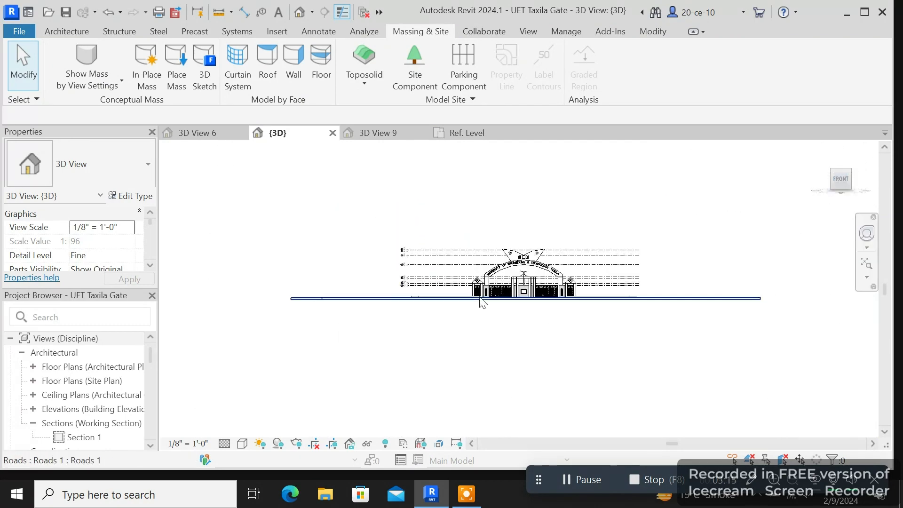
pyautogui.scroll(7, 487, 300)
pyautogui.scroll(1, 485, 287)
pyautogui.scroll(4, 550, 266)
pyautogui.scroll(2, 532, 278)
pyautogui.click(534, 278)
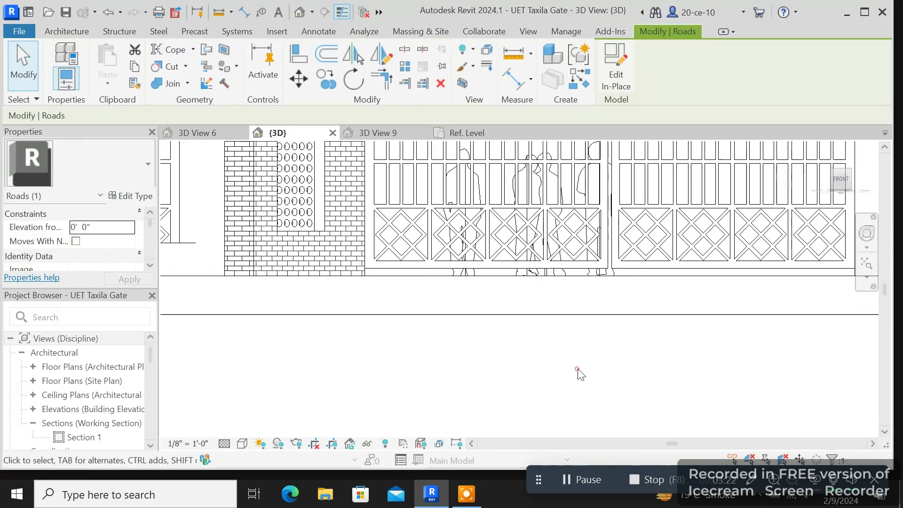
pyautogui.click(577, 368)
pyautogui.scroll(-5, 555, 292)
pyautogui.scroll(-3, 563, 236)
pyautogui.moveTo(563, 236); pyautogui.dragTo(508, 293, button='middle')
pyautogui.scroll(-4, 613, 383)
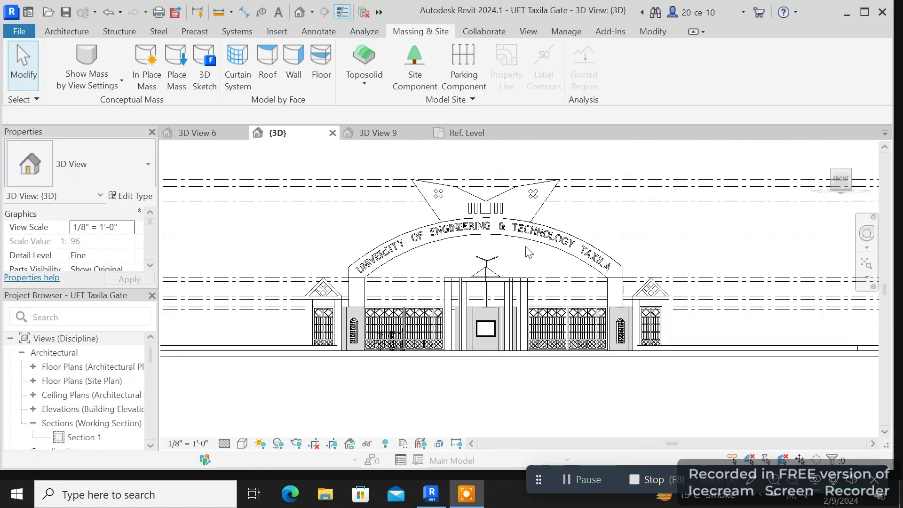
pyautogui.scroll(2, 491, 251)
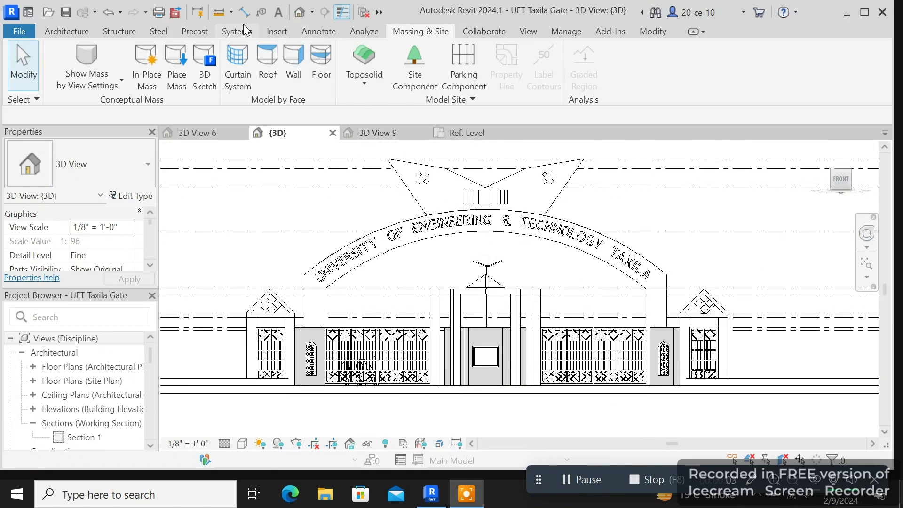
# - Review the UET decal type and its source image in the project's decal types, leaving its settings as they are
pyautogui.click(272, 29)
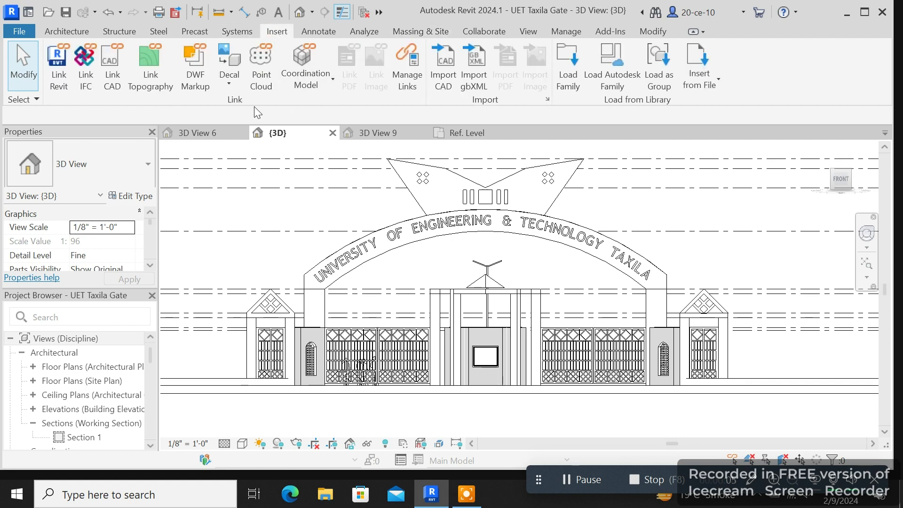
pyautogui.click(232, 81)
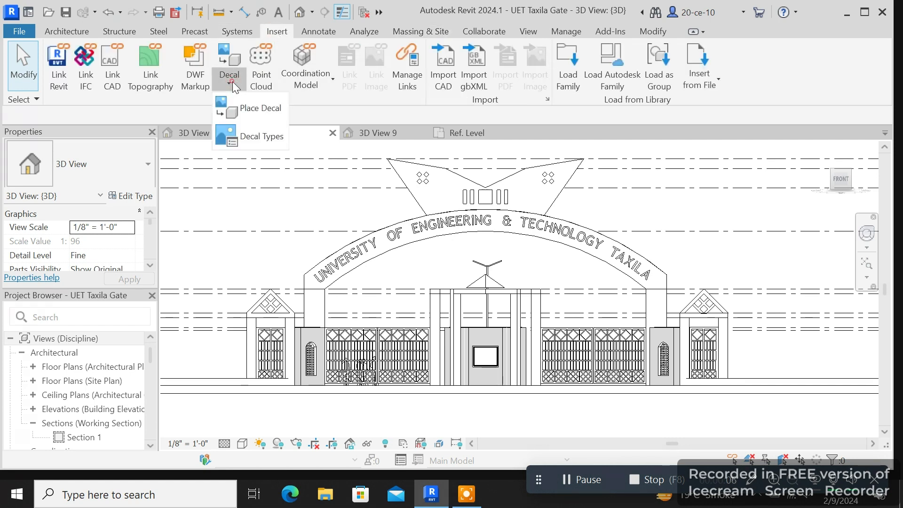
pyautogui.click(258, 135)
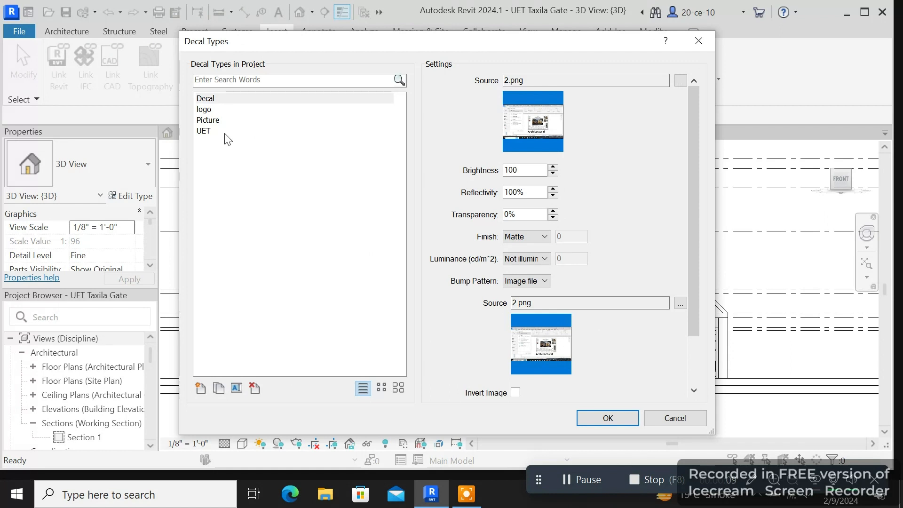
pyautogui.click(225, 134)
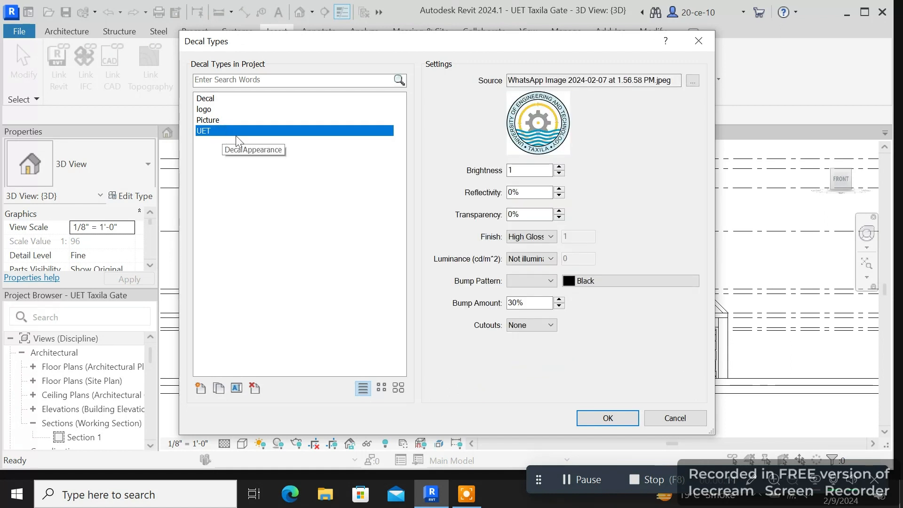
pyautogui.click(693, 80)
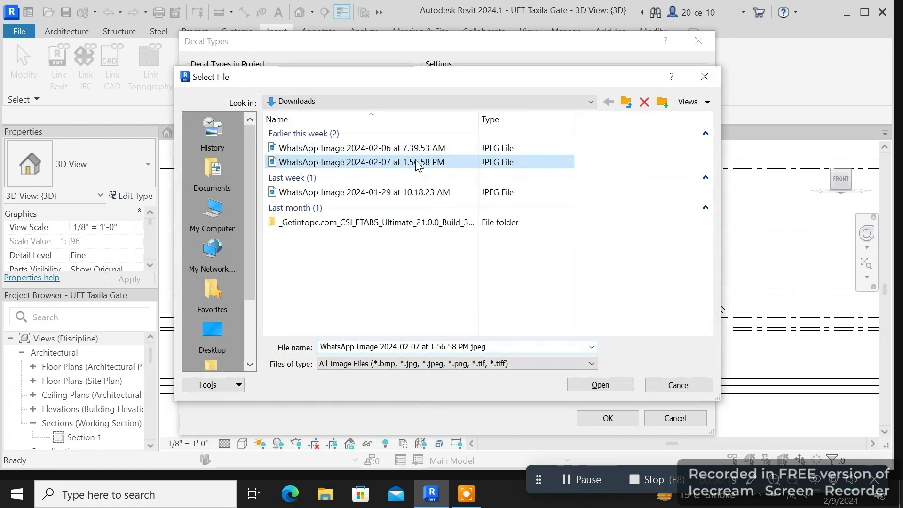
pyautogui.click(701, 77)
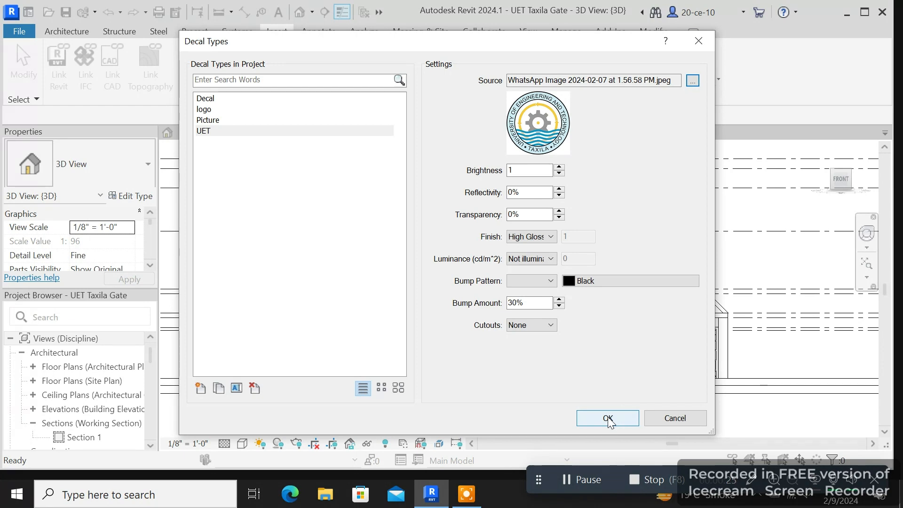
pyautogui.click(235, 126)
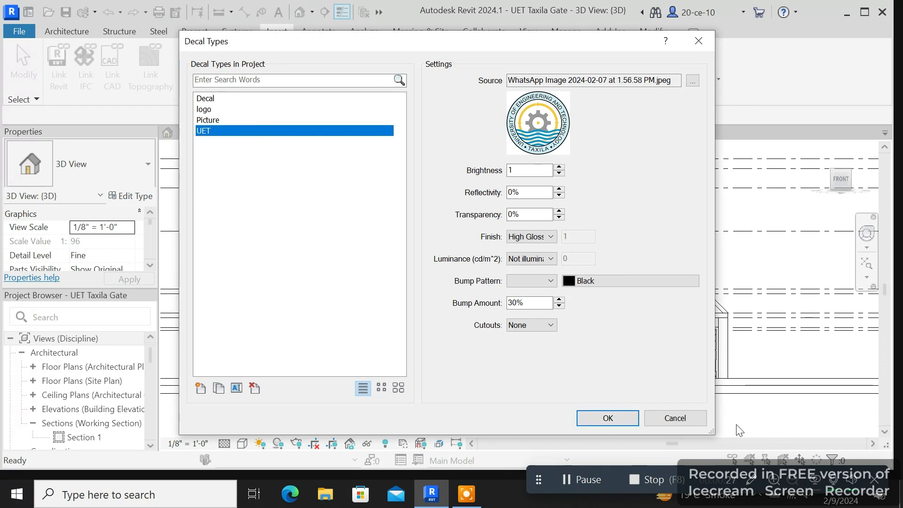
pyautogui.click(608, 418)
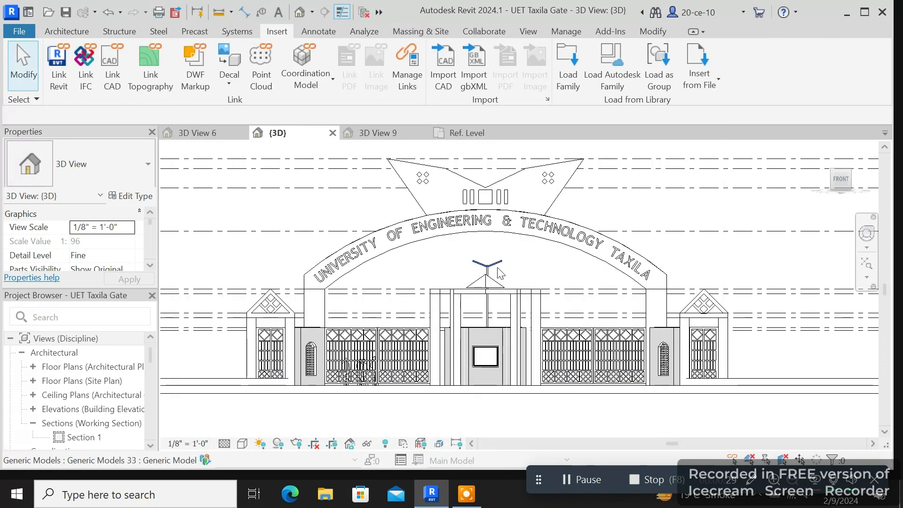
# - Place a 2' 0" by 2' 0" UET decal over the square panel between the vertical slots above the arch and end the placement
pyautogui.scroll(3, 484, 268)
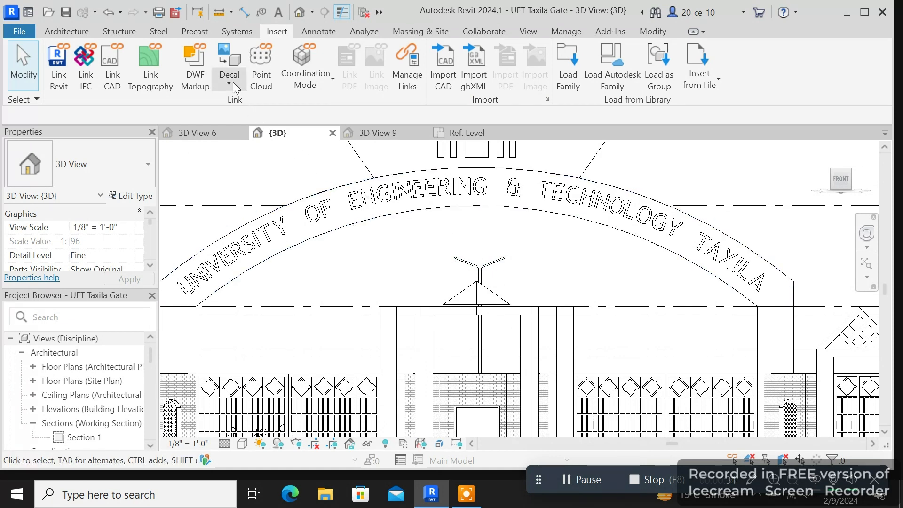
pyautogui.click(230, 82)
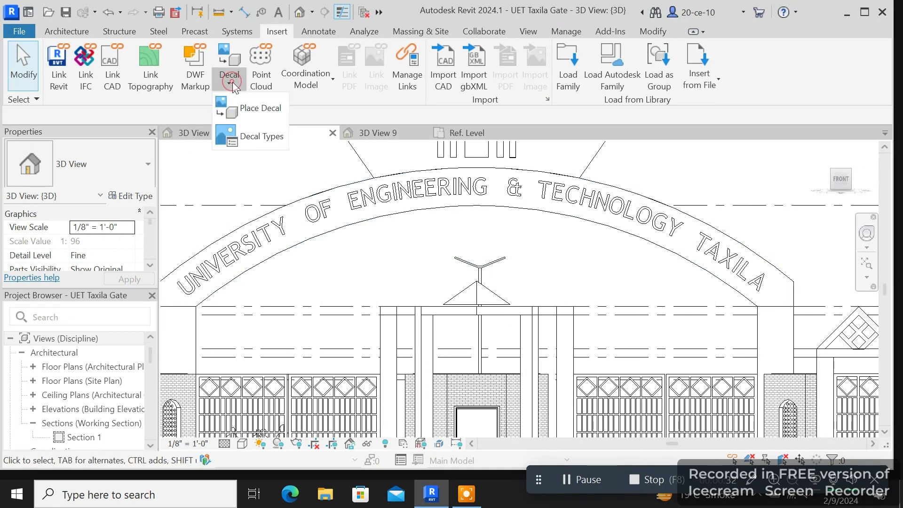
pyautogui.click(260, 108)
pyautogui.moveTo(476, 180); pyautogui.dragTo(494, 319, button='middle')
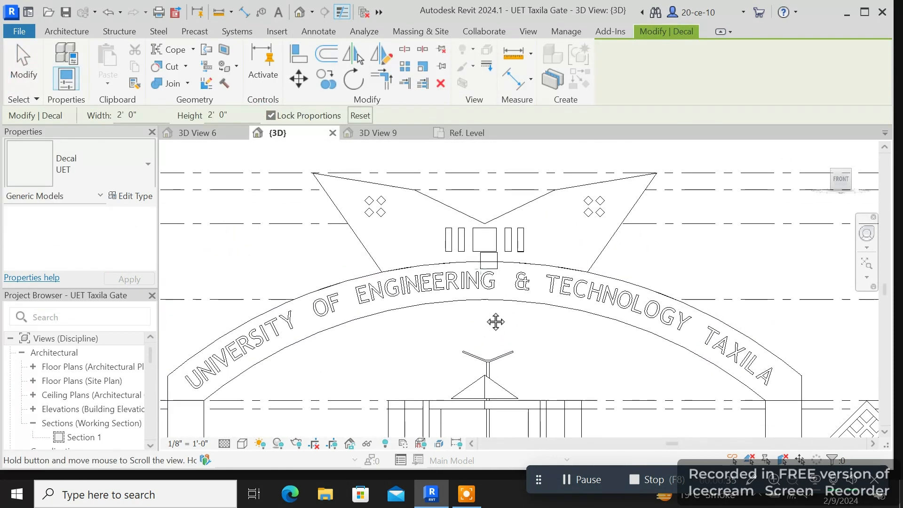
pyautogui.scroll(5, 490, 299)
pyautogui.scroll(4, 488, 289)
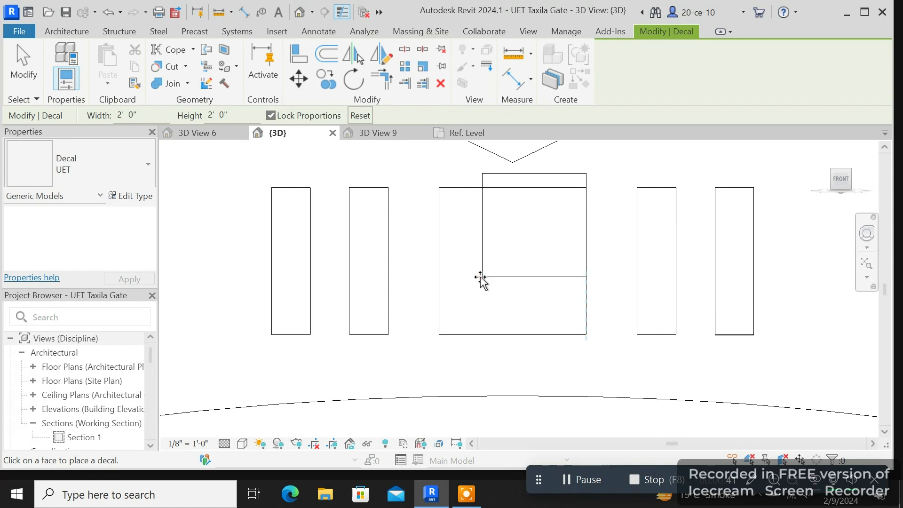
pyautogui.scroll(-2, 500, 240)
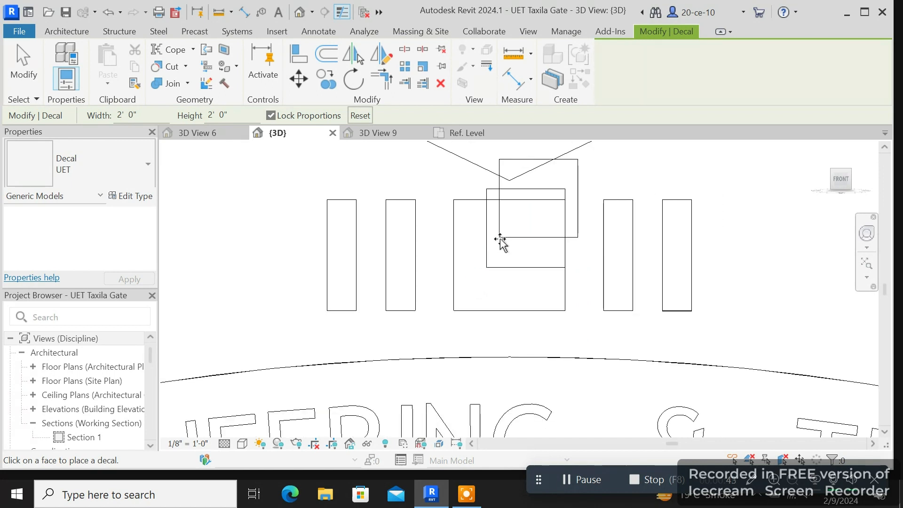
pyautogui.rightClick(508, 247)
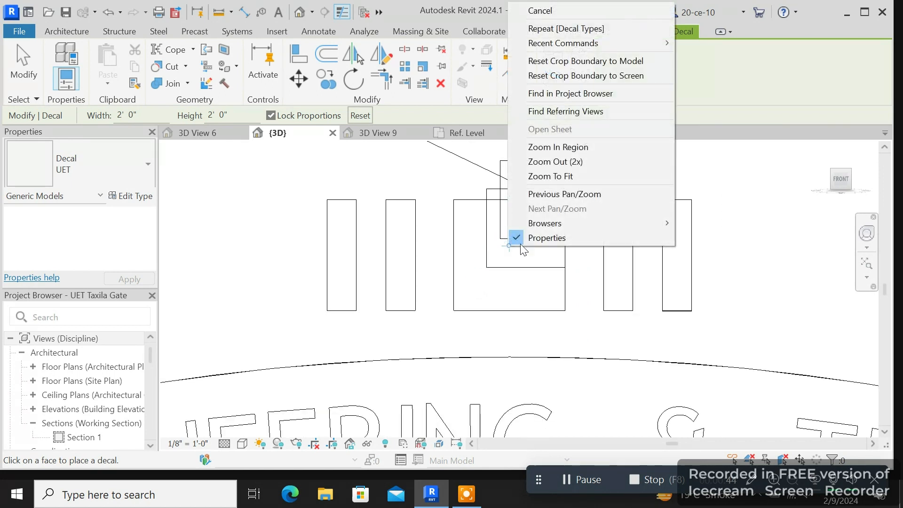
pyautogui.click(557, 15)
pyautogui.scroll(1, 499, 268)
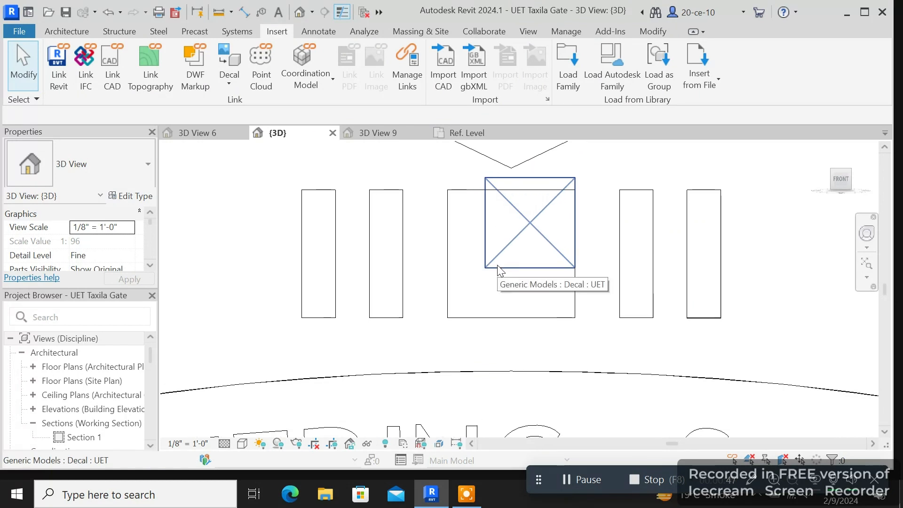
# - Enlarge the UET decal to about 2' 6" square and centre it inside the square panel above the arch
pyautogui.click(495, 268)
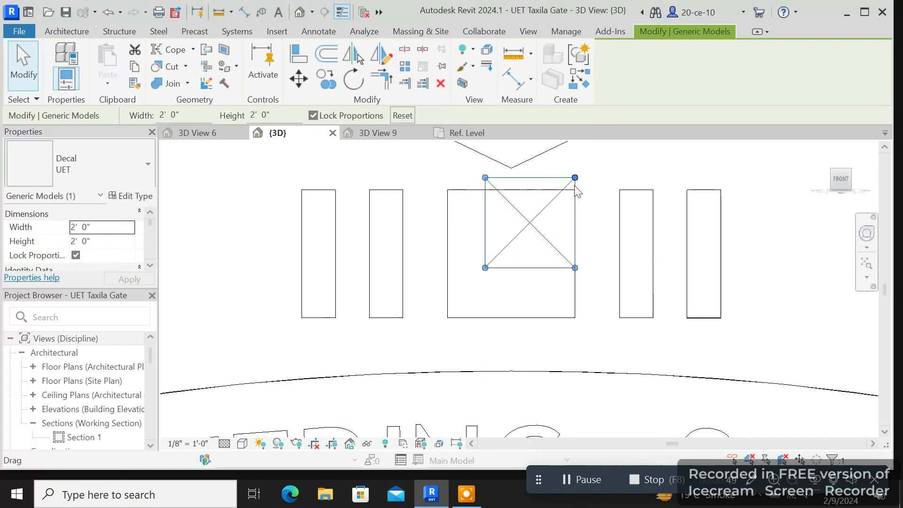
pyautogui.moveTo(575, 178); pyautogui.dragTo(569, 185)
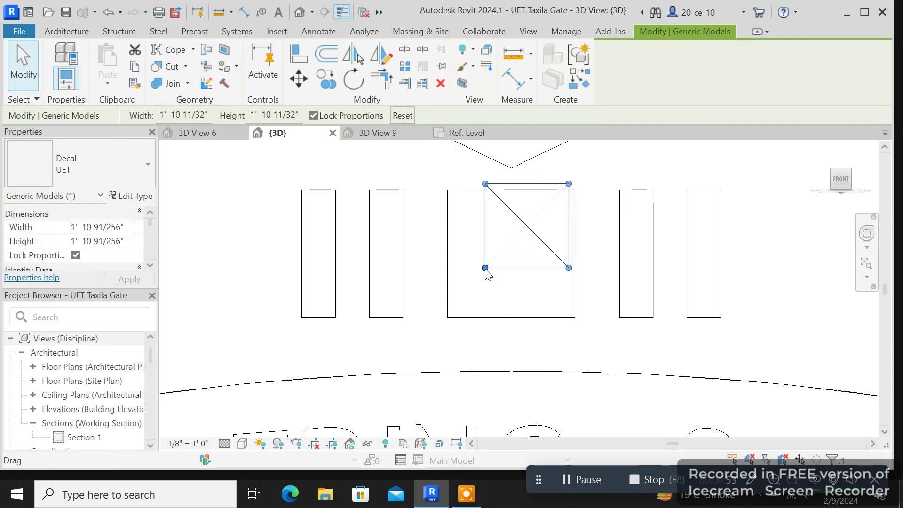
pyautogui.moveTo(486, 271); pyautogui.dragTo(462, 309)
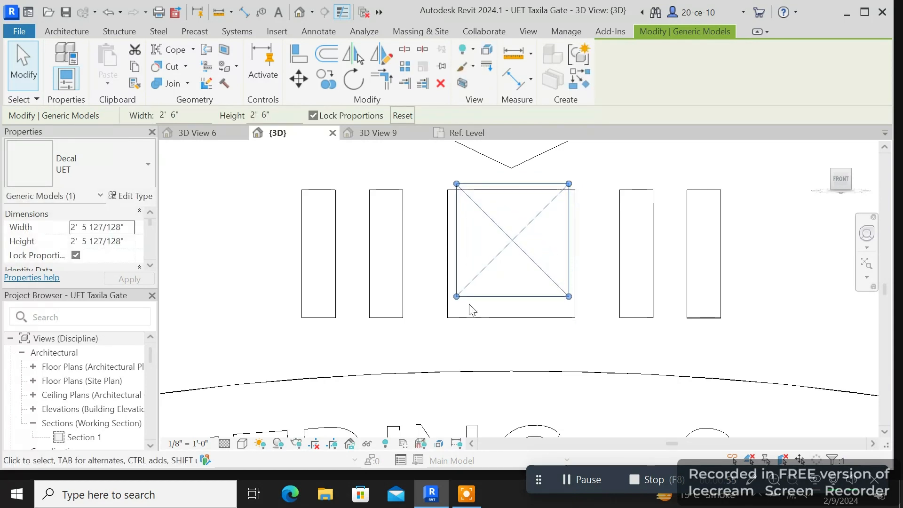
pyautogui.moveTo(527, 199)
pyautogui.mouseDown()
pyautogui.moveTo(522, 207)
pyautogui.moveTo(524, 197)
pyautogui.mouseUp()
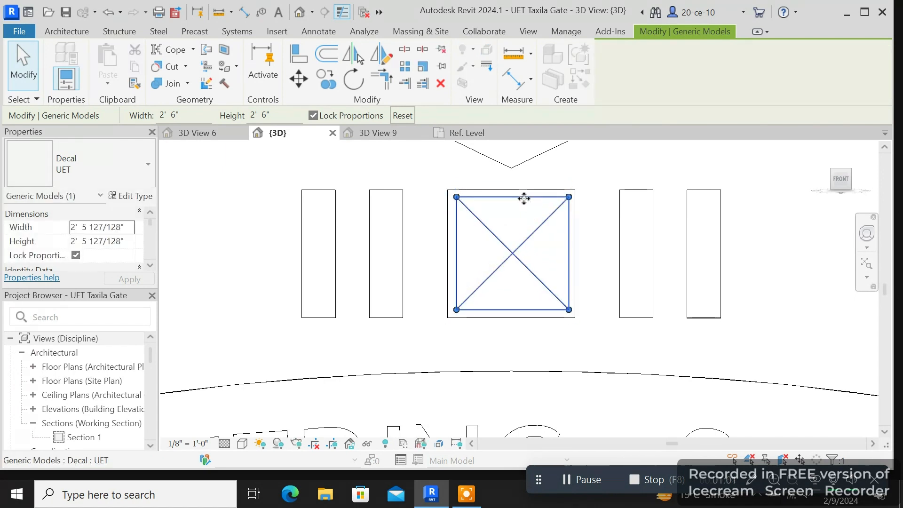
# - Stretch the decal's corners to about 2' 8 5/8" square so it fills the panel with a thin, even margin
pyautogui.scroll(2, 588, 322)
pyautogui.moveTo(564, 307); pyautogui.dragTo(565, 313)
pyautogui.scroll(1, 416, 322)
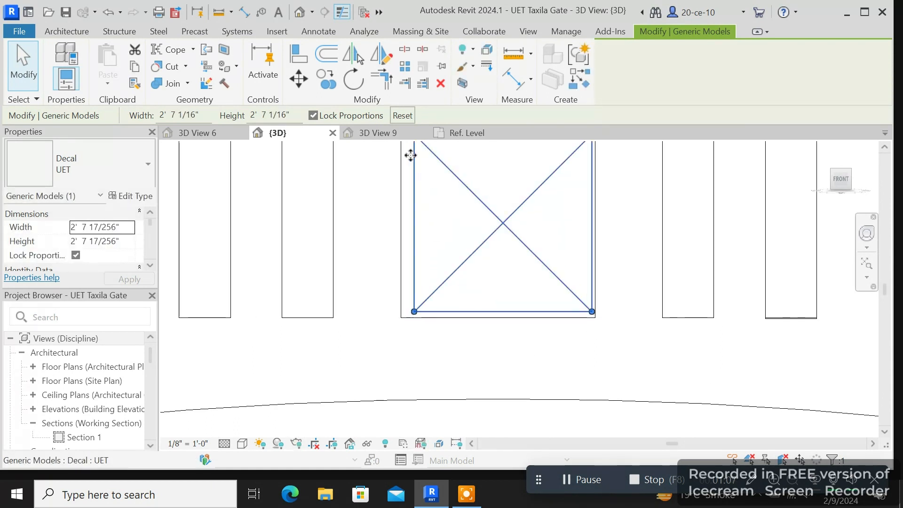
pyautogui.scroll(-2, 433, 236)
pyautogui.moveTo(433, 236); pyautogui.dragTo(438, 272, button='middle')
pyautogui.scroll(1, 437, 272)
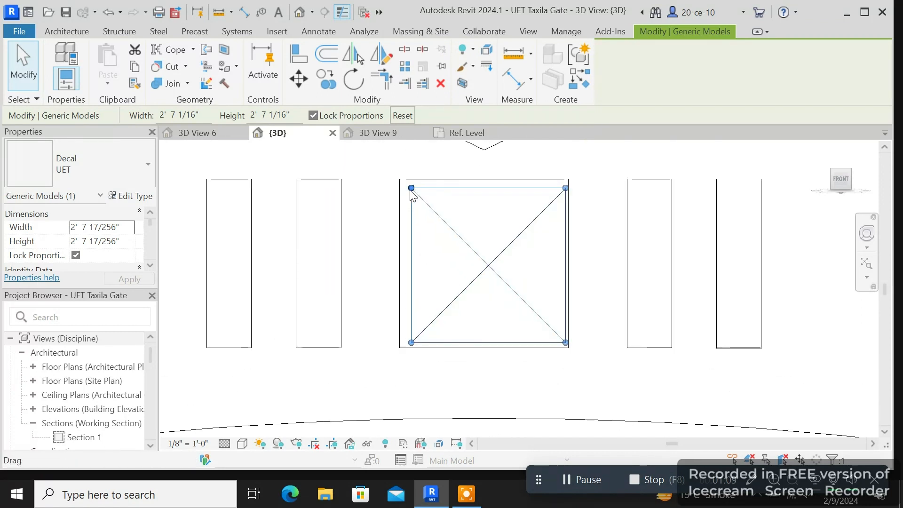
pyautogui.moveTo(412, 193); pyautogui.dragTo(404, 190)
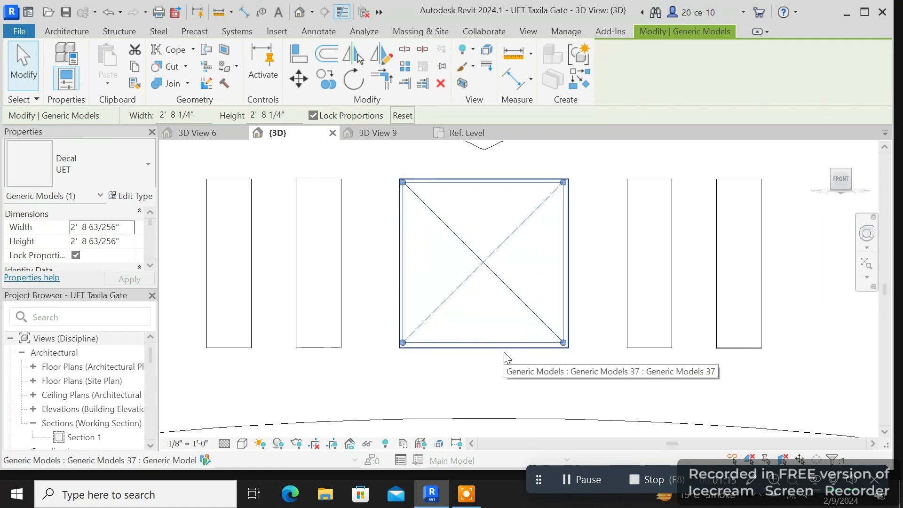
pyautogui.click(607, 315)
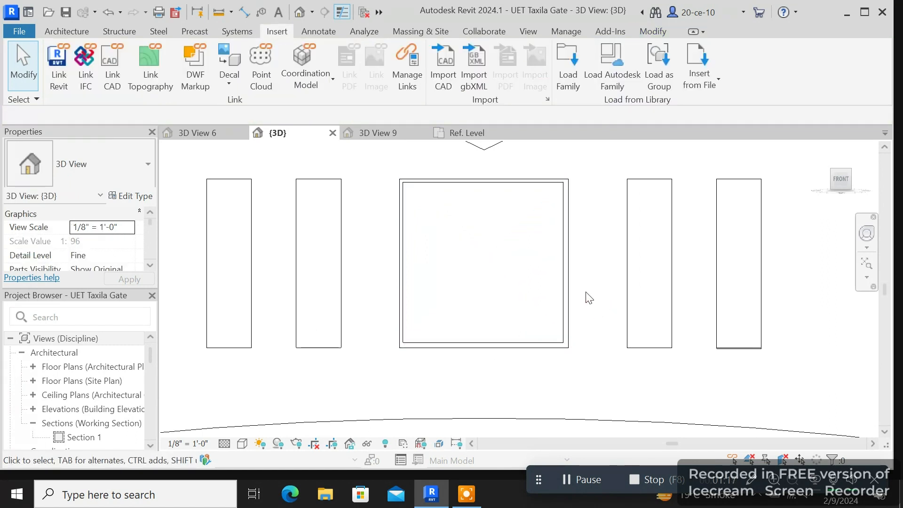
pyautogui.click(567, 282)
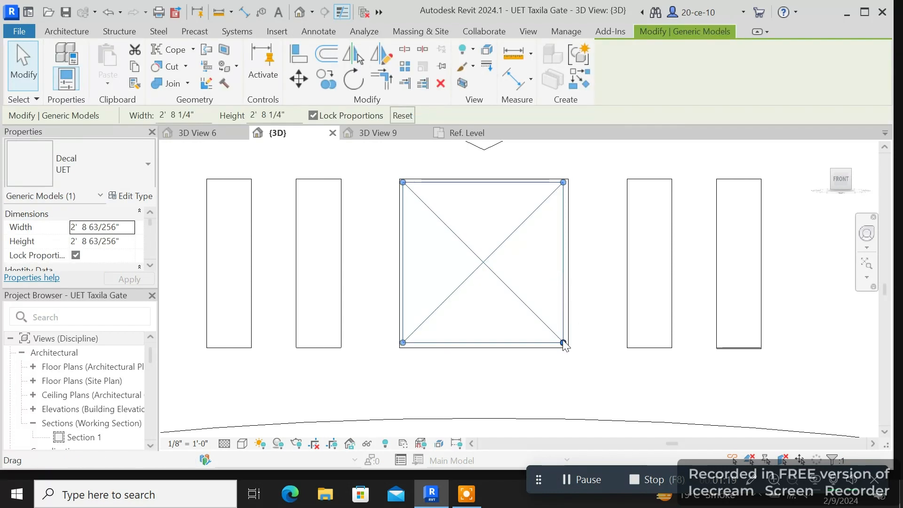
pyautogui.moveTo(564, 343); pyautogui.dragTo(569, 349)
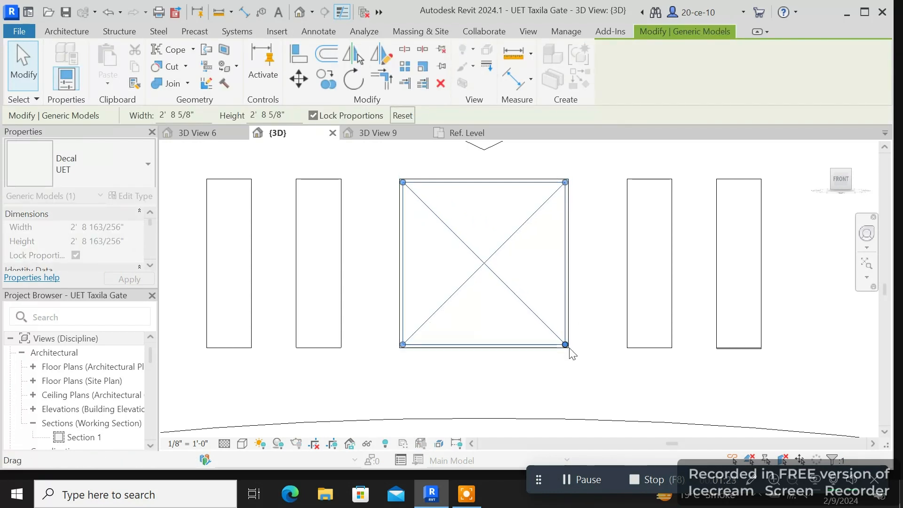
pyautogui.click(594, 348)
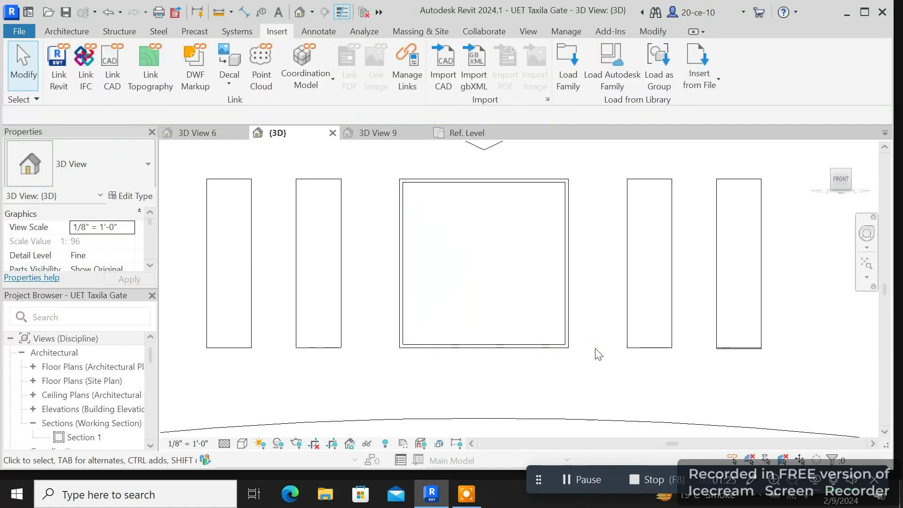
# - Show the gateway in the Realistic visual style and examine the logo decal in the panel above the arch
pyautogui.scroll(-4, 596, 353)
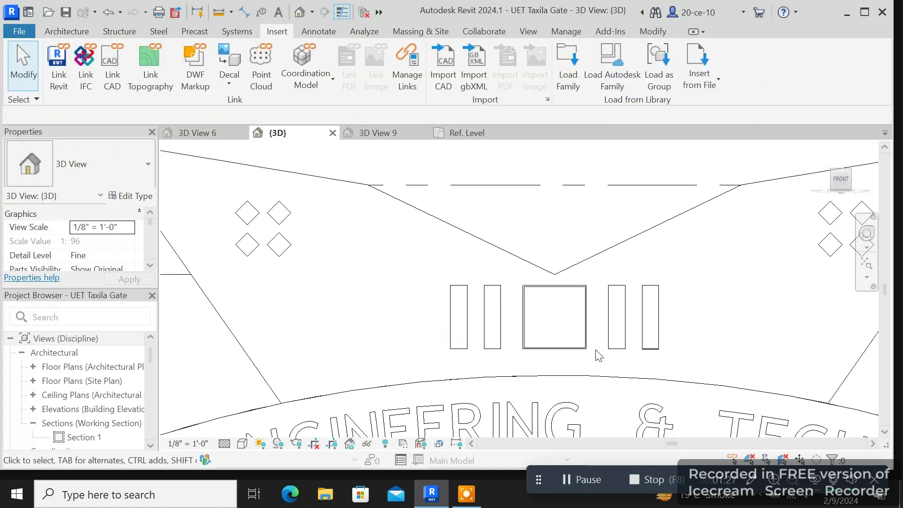
pyautogui.scroll(-4, 597, 356)
pyautogui.moveTo(548, 379); pyautogui.dragTo(515, 275, button='middle')
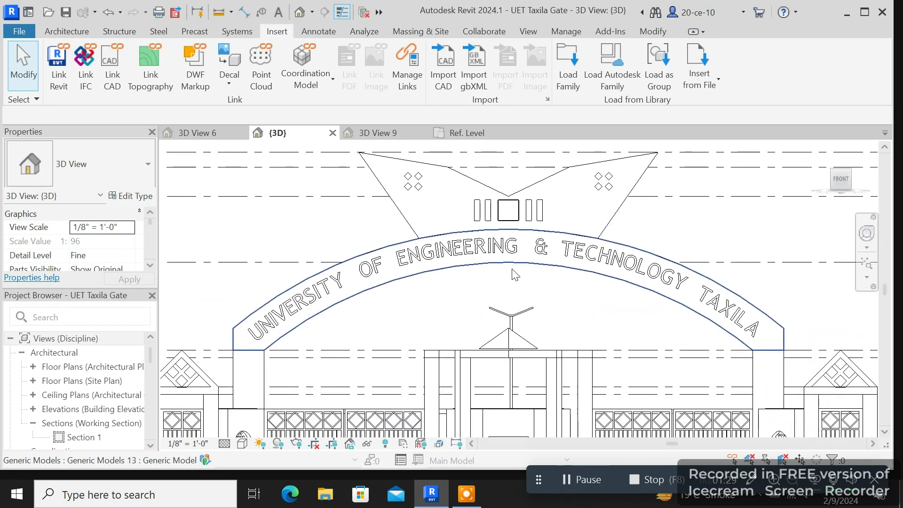
pyautogui.scroll(-2, 515, 275)
pyautogui.click(243, 444)
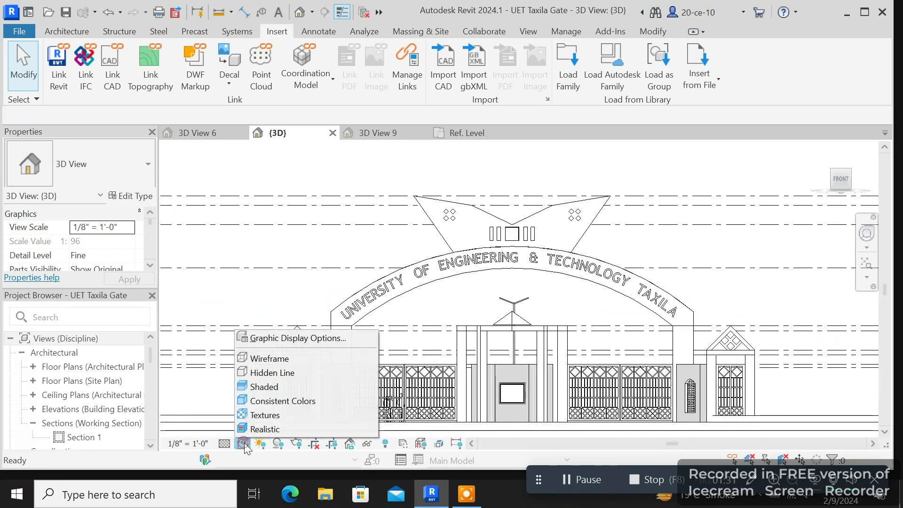
pyautogui.click(263, 429)
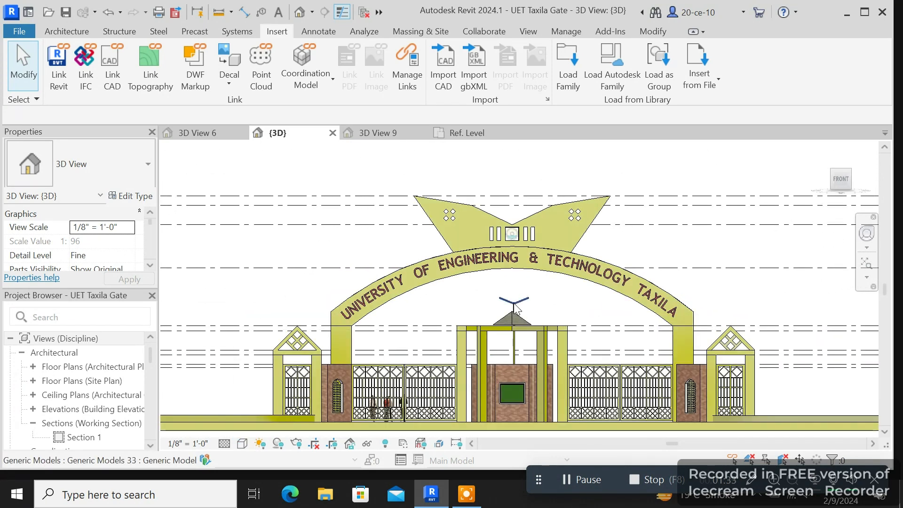
pyautogui.scroll(3, 511, 247)
pyautogui.scroll(5, 506, 230)
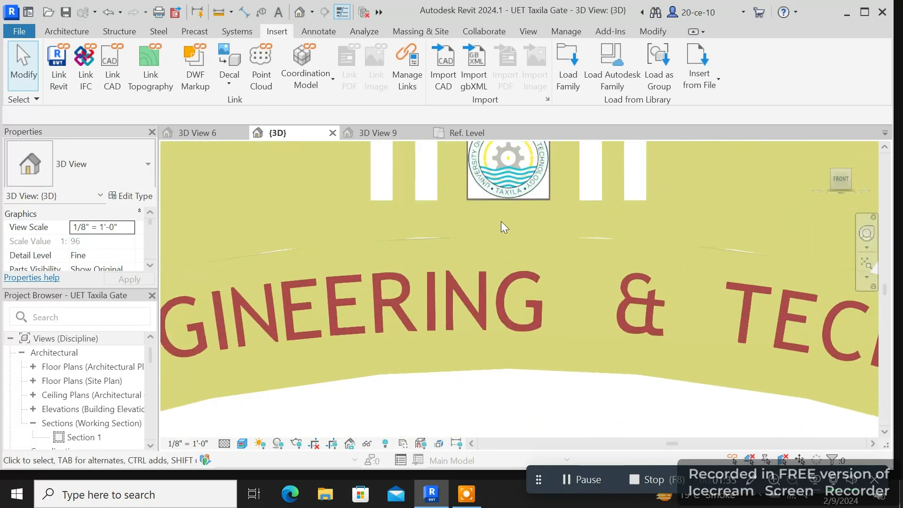
pyautogui.scroll(3, 490, 315)
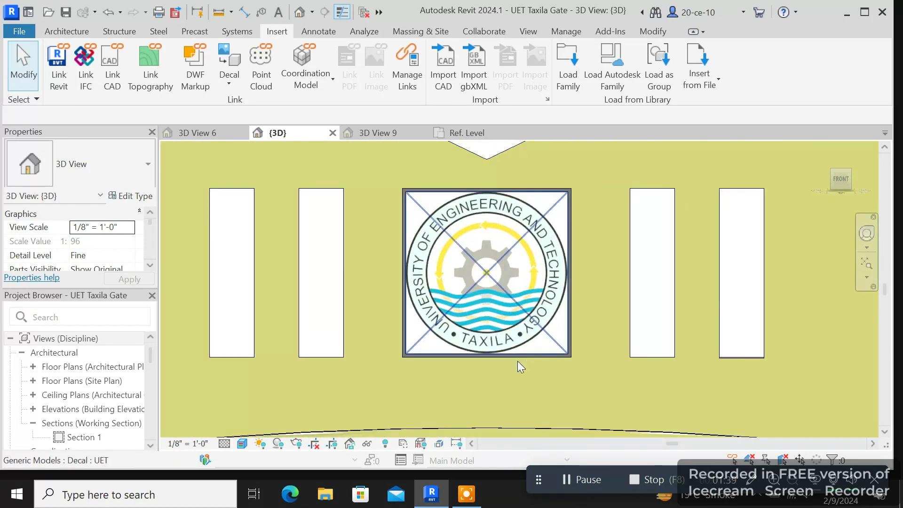
pyautogui.scroll(-1, 537, 383)
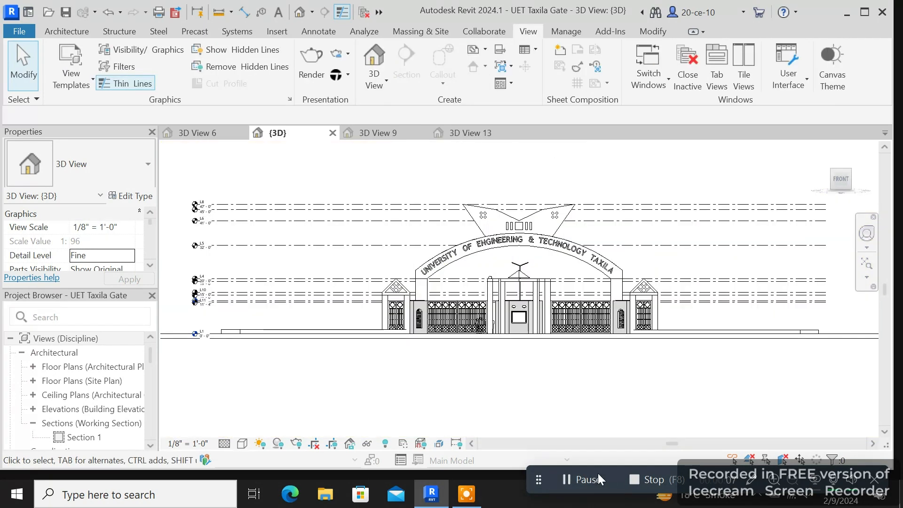
# - Create a perspective camera view offset 5' 6" from L1, with the eye beyond the gateway's left end and the target past its right end
pyautogui.click(313, 13)
pyautogui.click(322, 47)
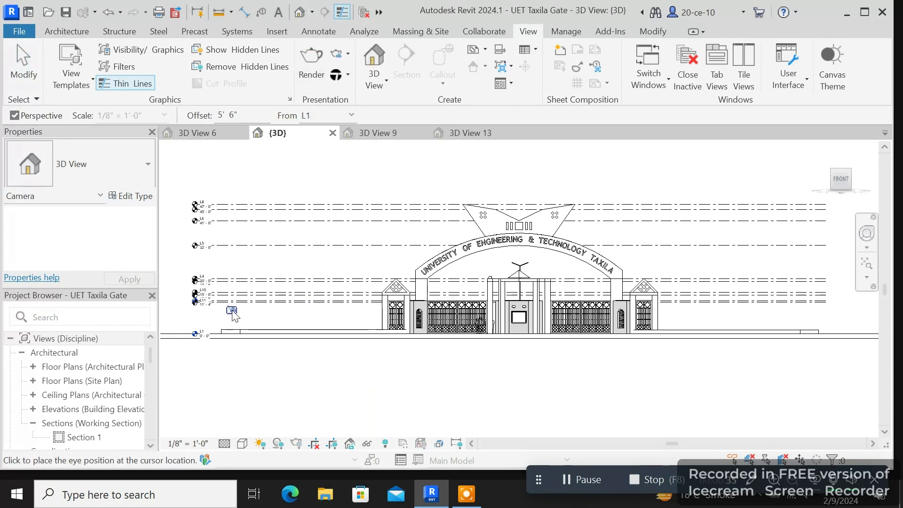
pyautogui.scroll(-1, 189, 320)
pyautogui.moveTo(189, 320); pyautogui.dragTo(303, 311, button='middle')
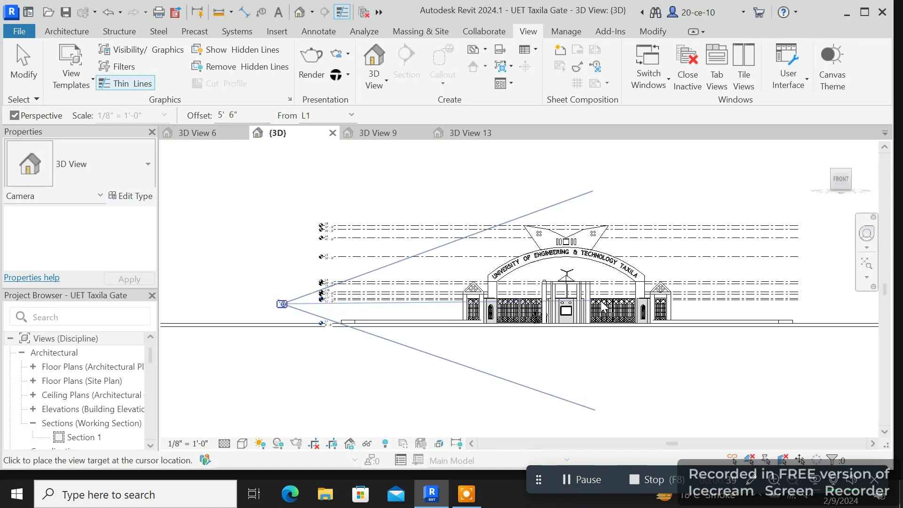
pyautogui.click(694, 240)
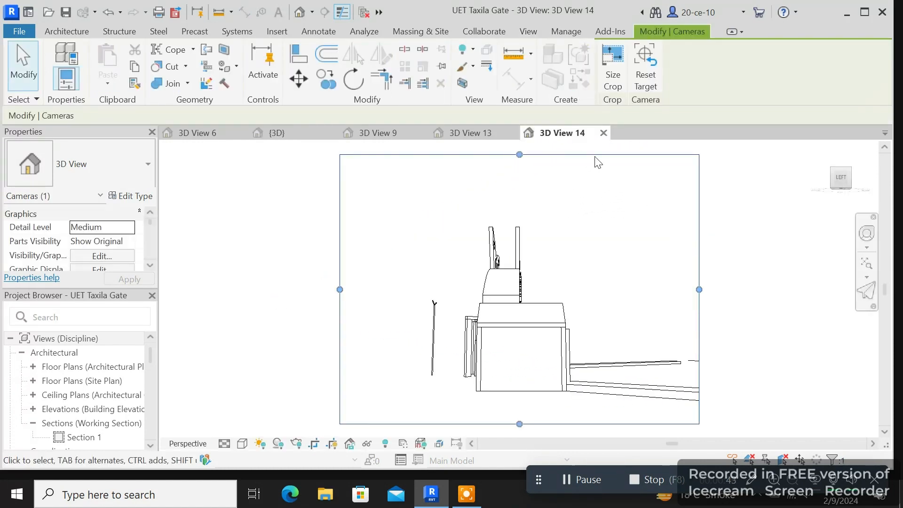
# - Orbit the new camera view to a front-left perspective of the gateway and adjust its crop region to frame both side pavilions
pyautogui.click(840, 178)
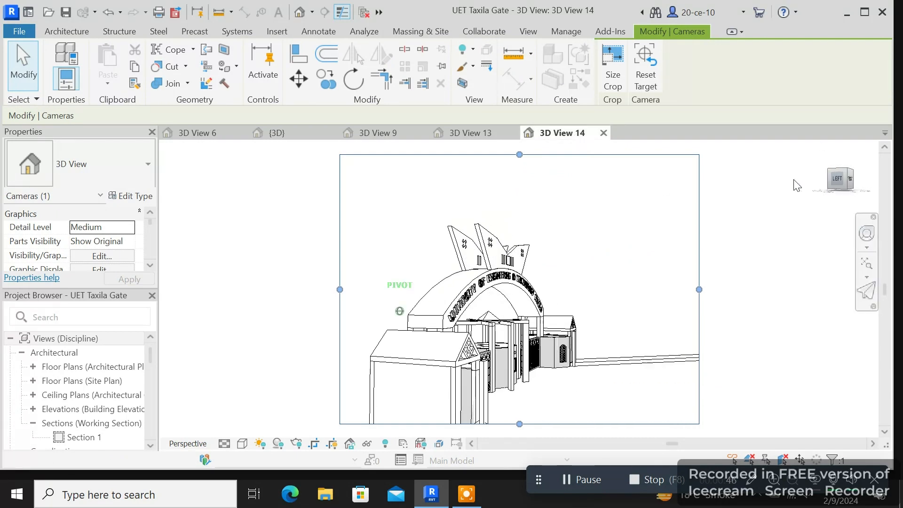
pyautogui.click(839, 177)
pyautogui.moveTo(457, 276); pyautogui.dragTo(383, 278)
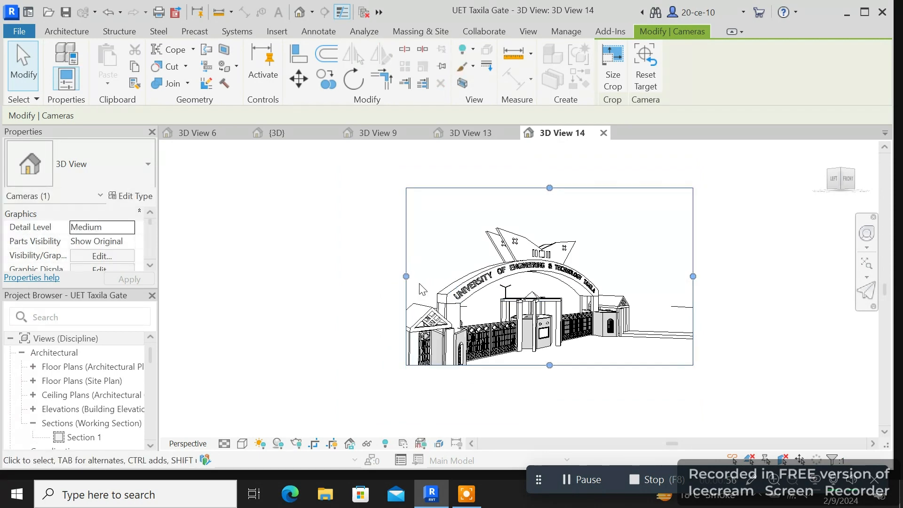
pyautogui.click(846, 177)
pyautogui.moveTo(693, 276); pyautogui.dragTo(640, 275)
pyautogui.moveTo(415, 274); pyautogui.dragTo(382, 275)
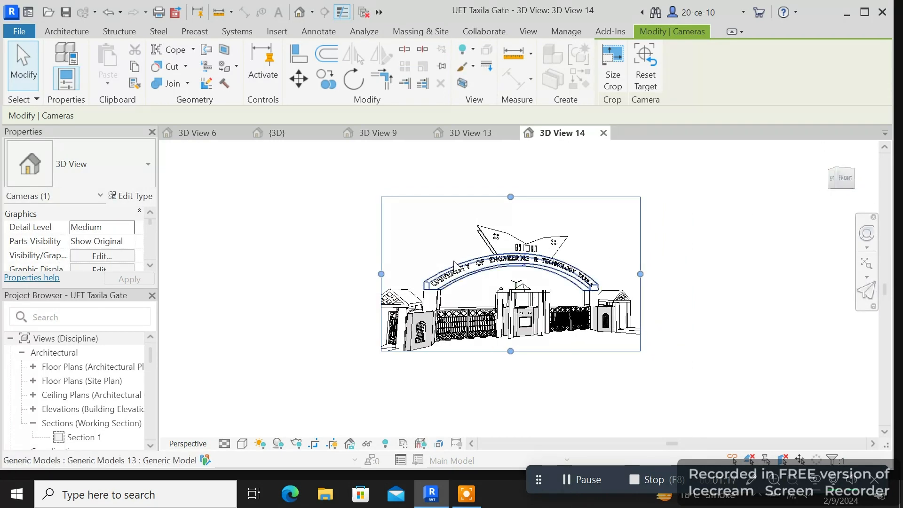
pyautogui.moveTo(381, 274); pyautogui.dragTo(360, 274)
pyautogui.moveTo(500, 351); pyautogui.dragTo(500, 363)
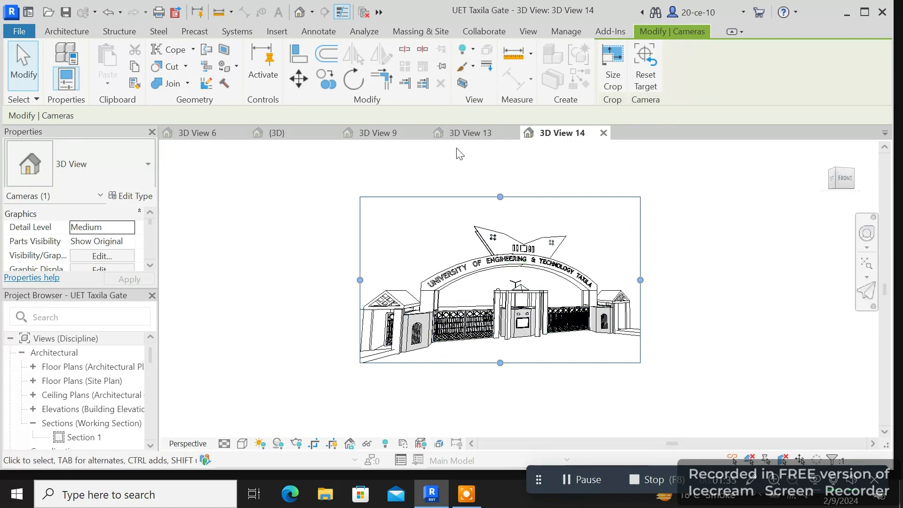
# - Set up rendering for 3D View 9 with High quality, the Exterior: Sun and Artificial scheme and the Sky: Very Few Clouds background
pyautogui.click(394, 134)
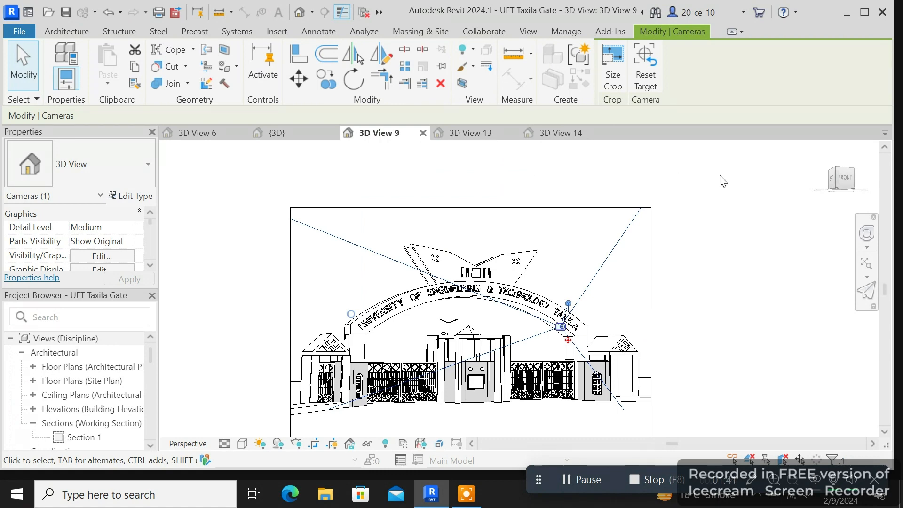
pyautogui.click(726, 195)
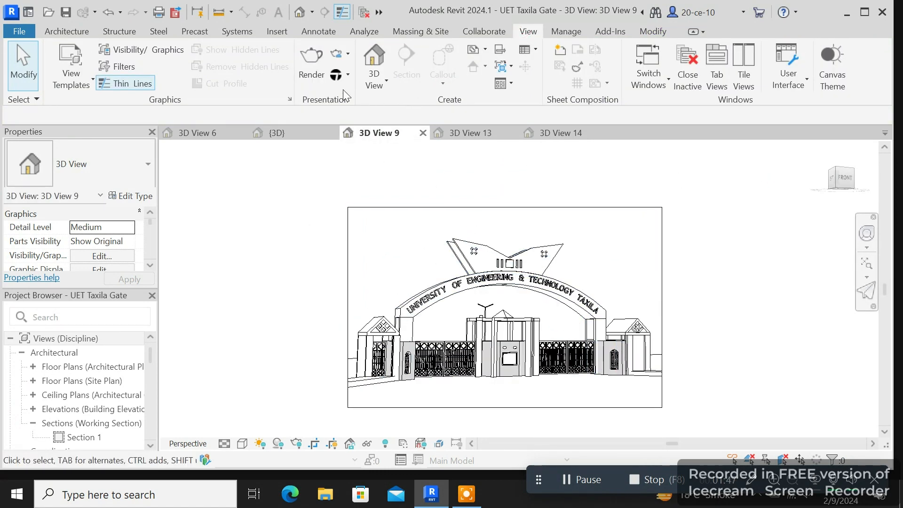
pyautogui.click(317, 71)
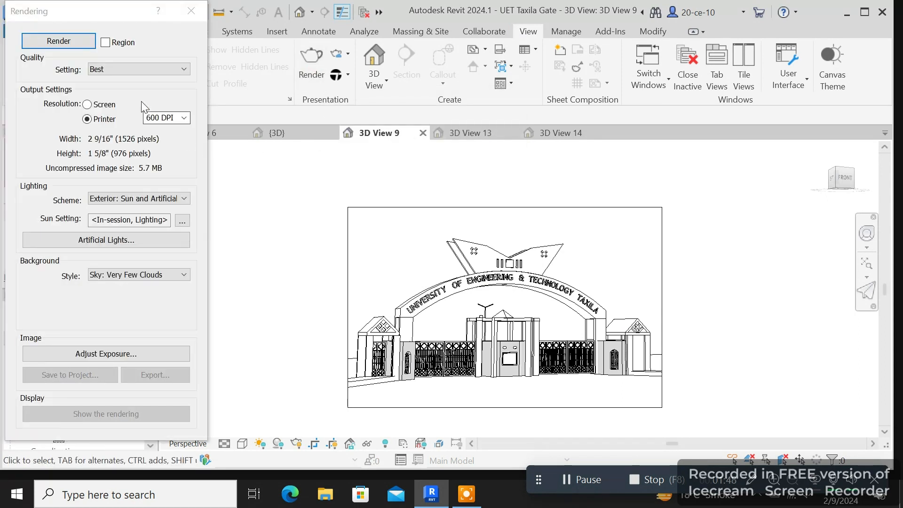
pyautogui.click(182, 70)
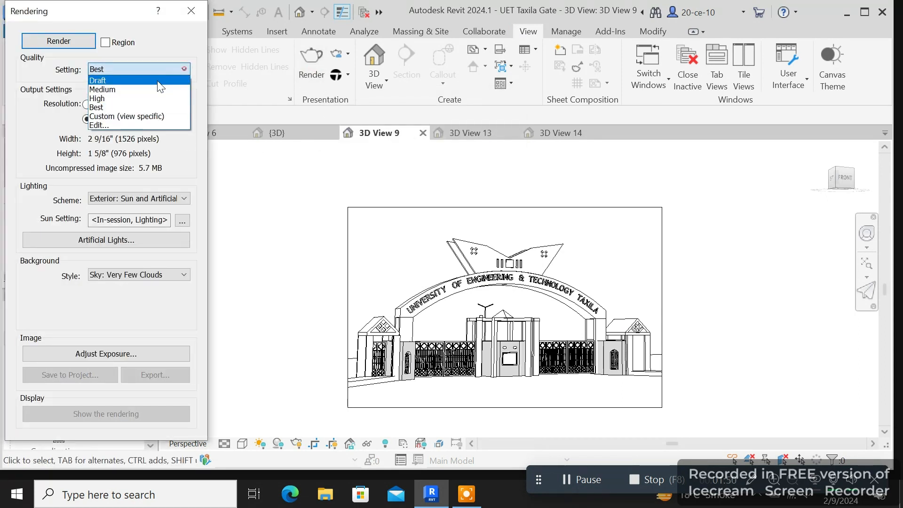
pyautogui.click(127, 99)
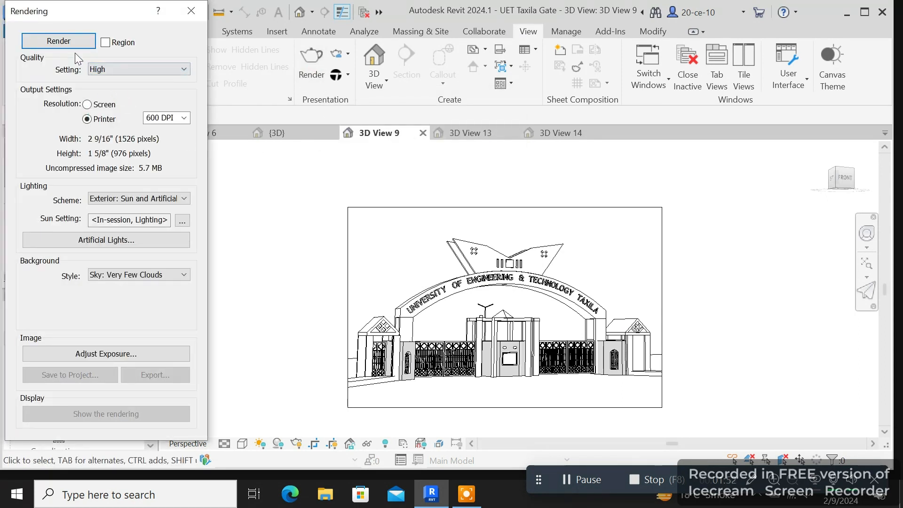
pyautogui.click(185, 199)
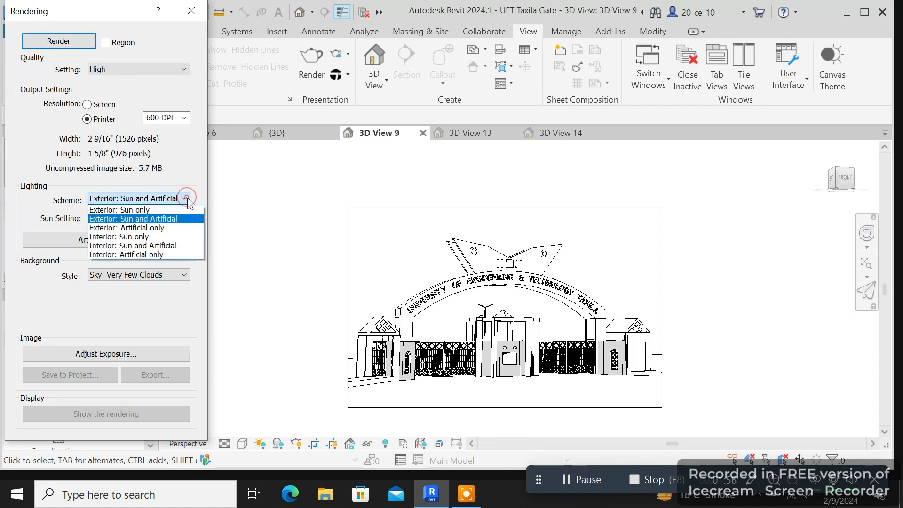
pyautogui.click(160, 221)
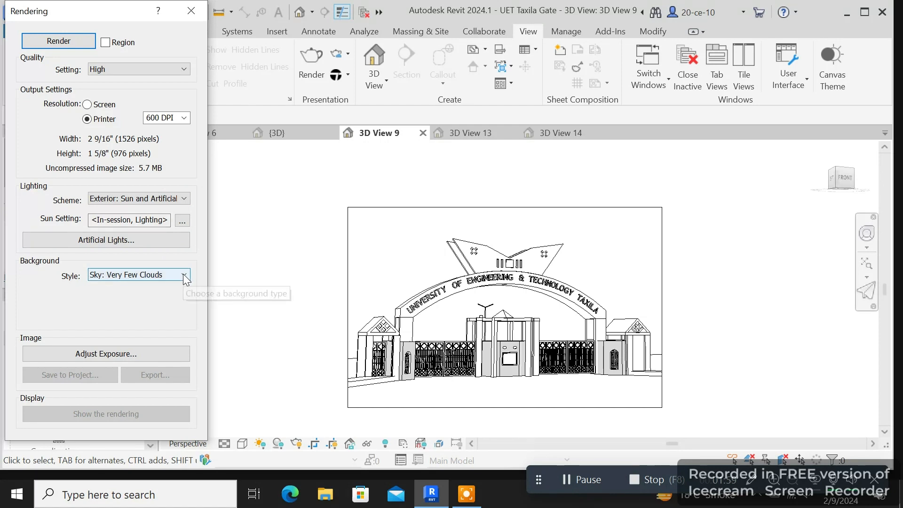
pyautogui.click(182, 274)
pyautogui.click(148, 296)
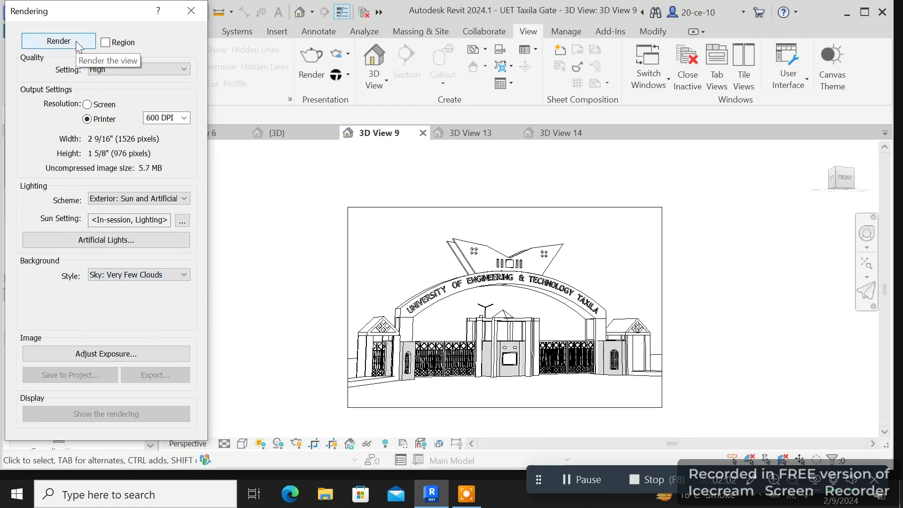
# - Render 3D View 9 and examine the rendered image of the gateway
pyautogui.click(59, 41)
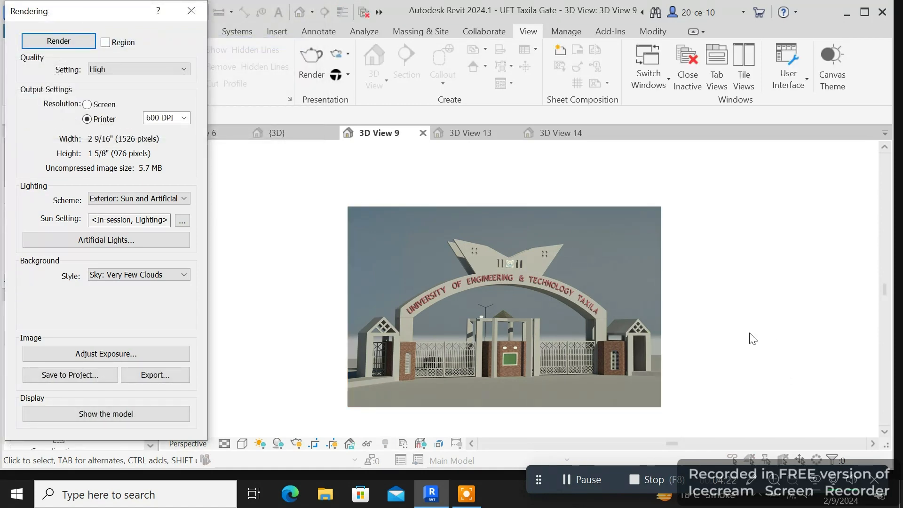
pyautogui.scroll(3, 558, 338)
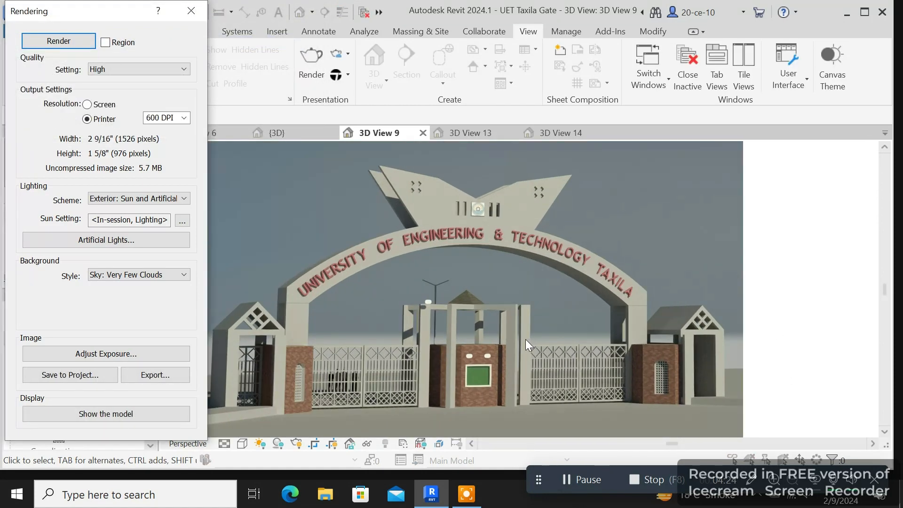
pyautogui.moveTo(471, 334); pyautogui.dragTo(641, 332, button='middle')
pyautogui.scroll(-1, 639, 332)
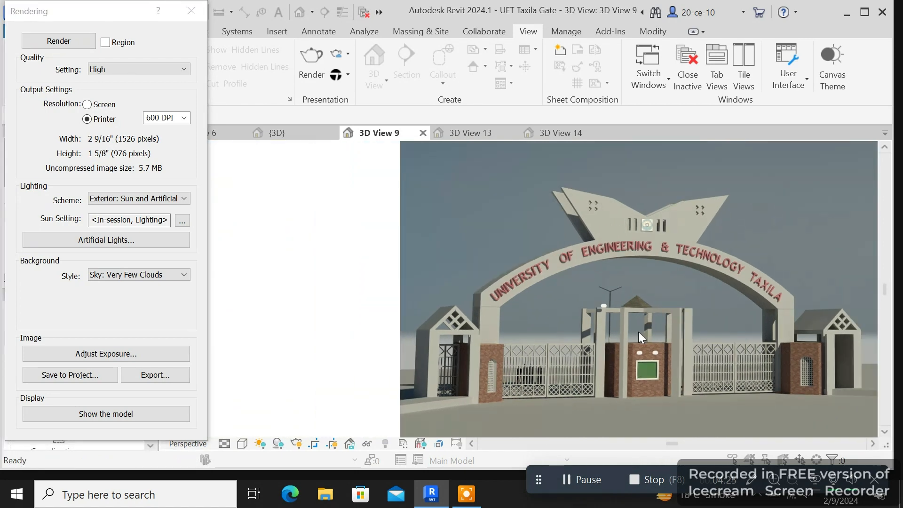
pyautogui.scroll(-1, 678, 321)
pyautogui.moveTo(684, 313); pyautogui.dragTo(612, 317, button='middle')
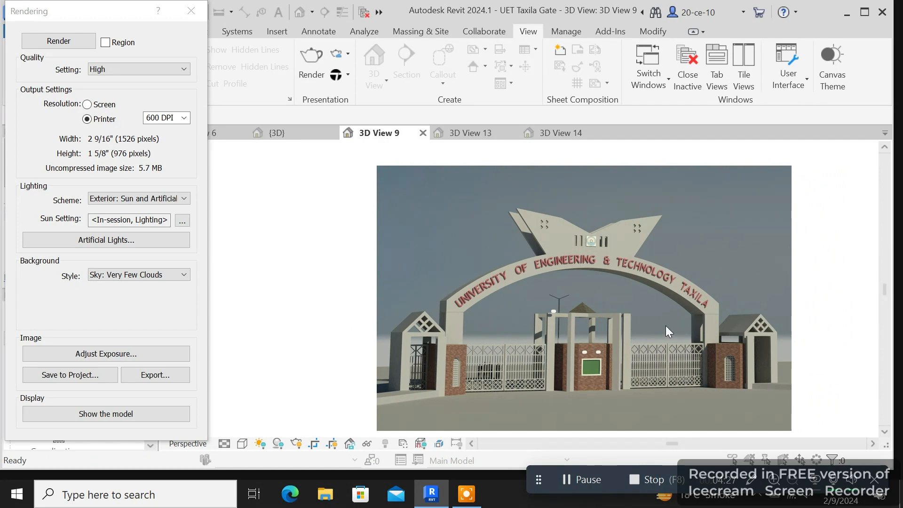